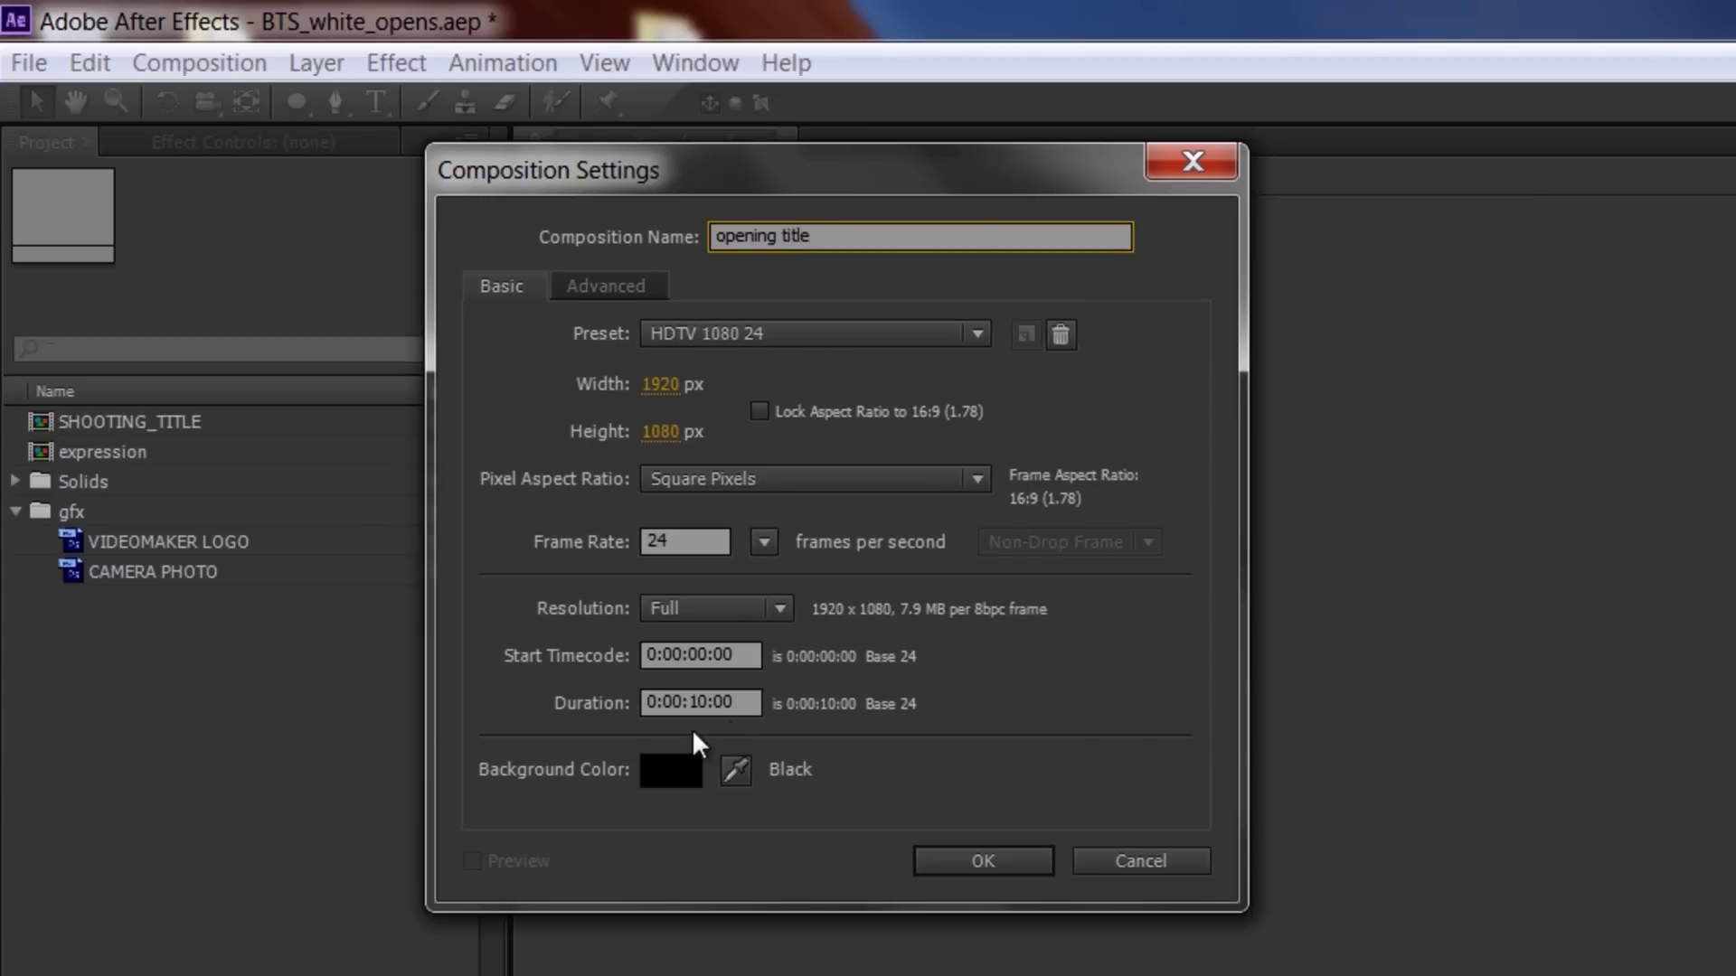
# - Create the "opening title" composition at HDTV 1080 24 lasting 10 seconds, and start a new solid named "white bg"
pyautogui.click(981, 863)
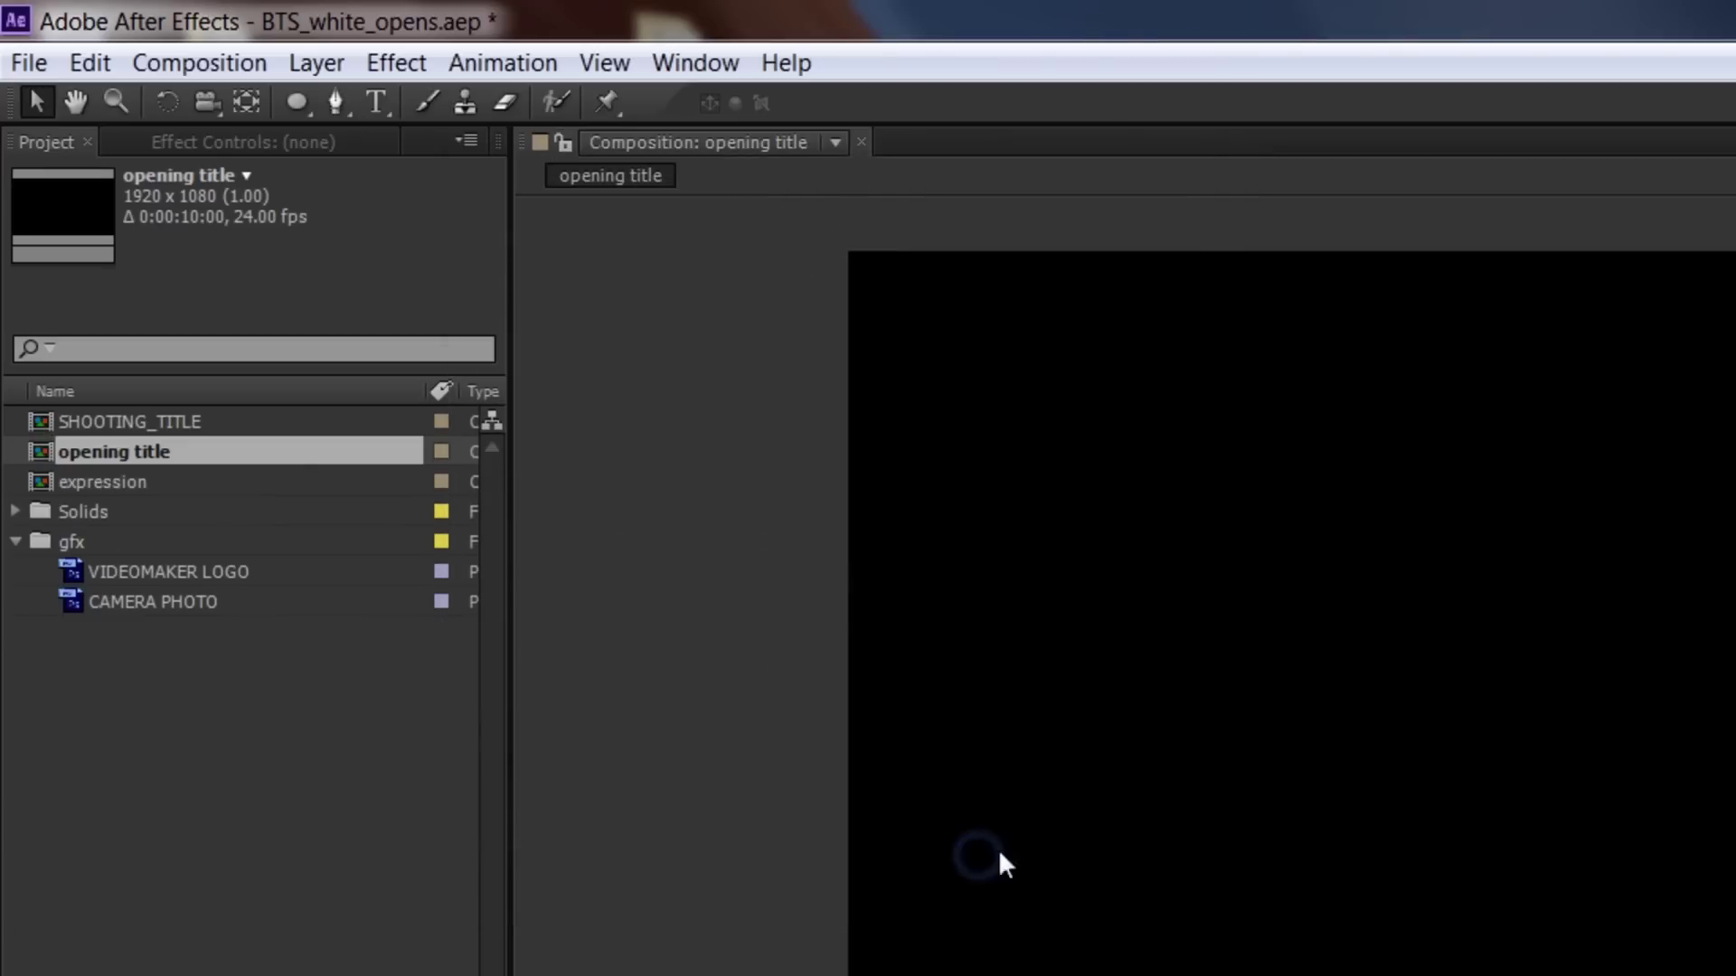
pyautogui.click(308, 63)
pyautogui.moveTo(356, 101)
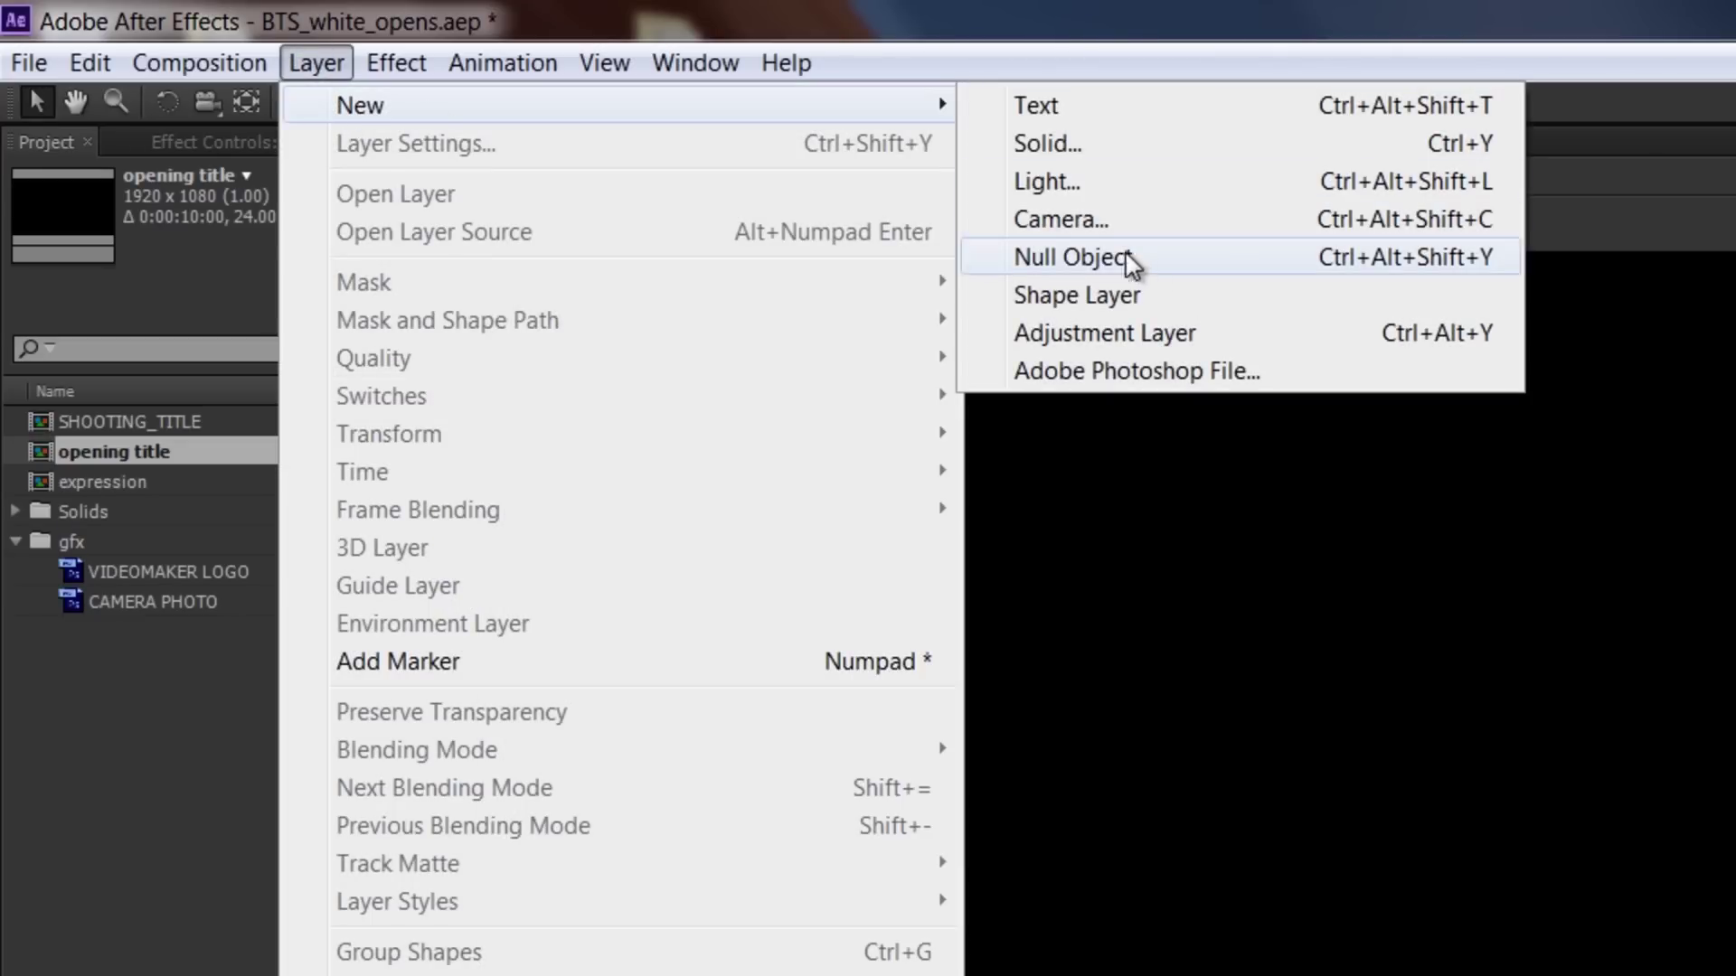
pyautogui.click(1097, 142)
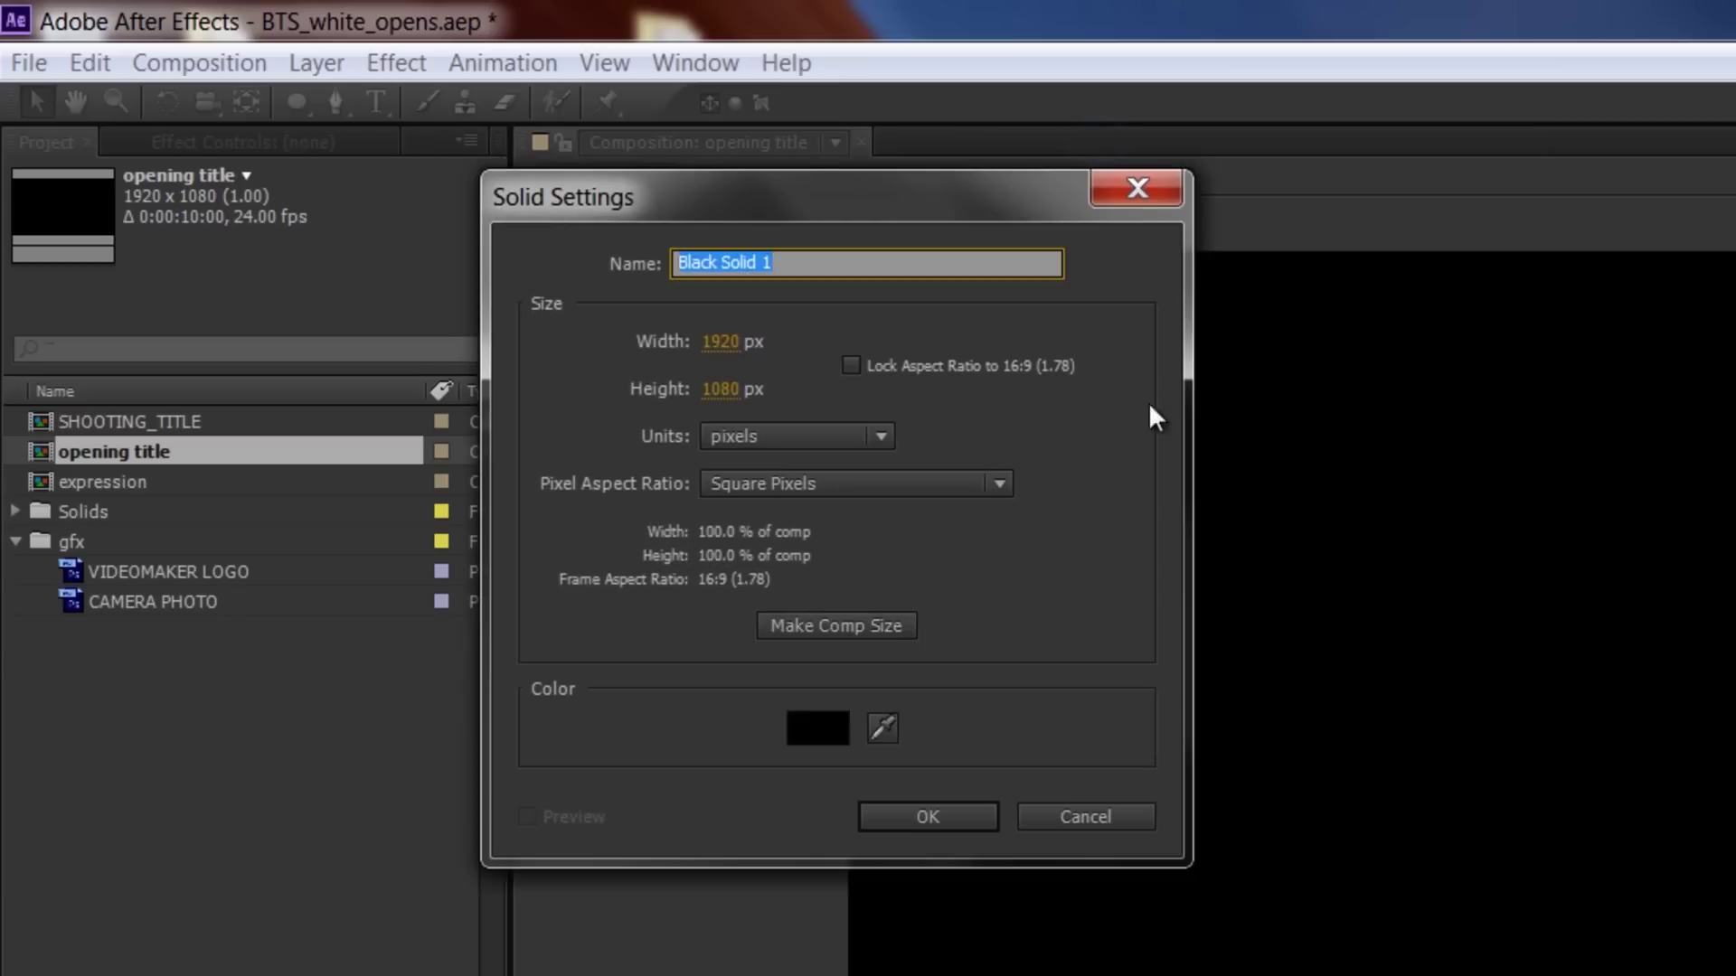
pyautogui.write('white bgt')
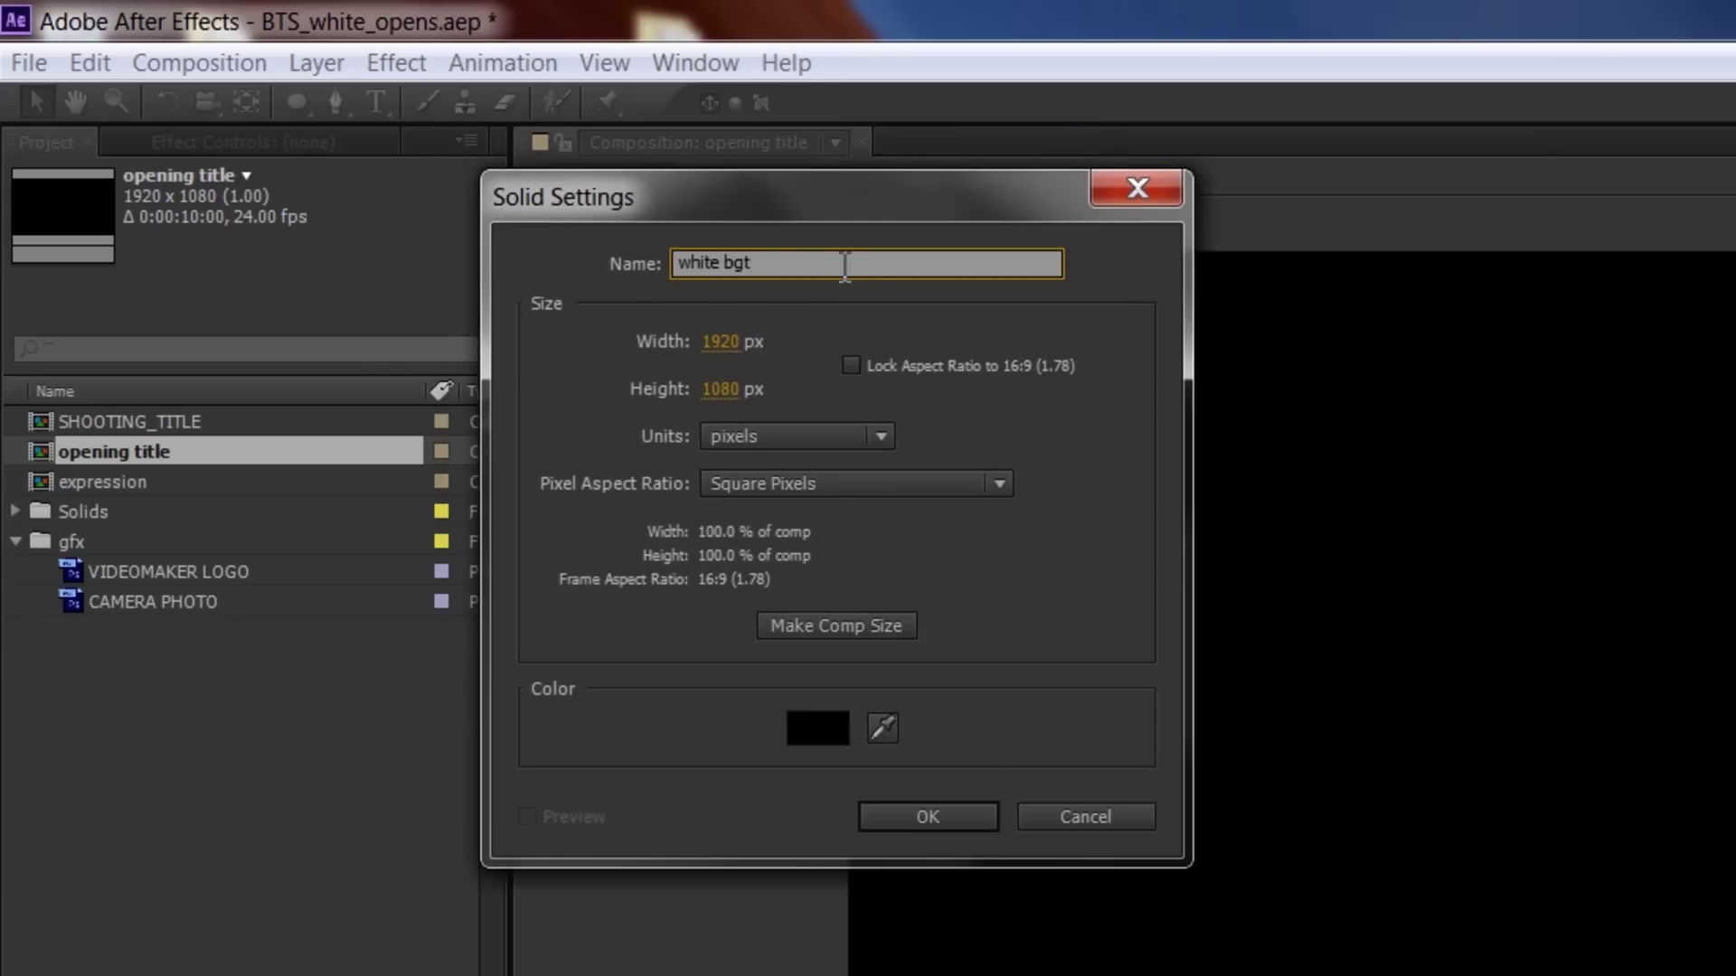
pyautogui.press('BackSpace')
# - Give the white bg solid an off-white colour with 0% saturation and 90% brightness, and add it to the composition
pyautogui.click(837, 735)
pyautogui.moveTo(532, 473); pyautogui.dragTo(458, 323)
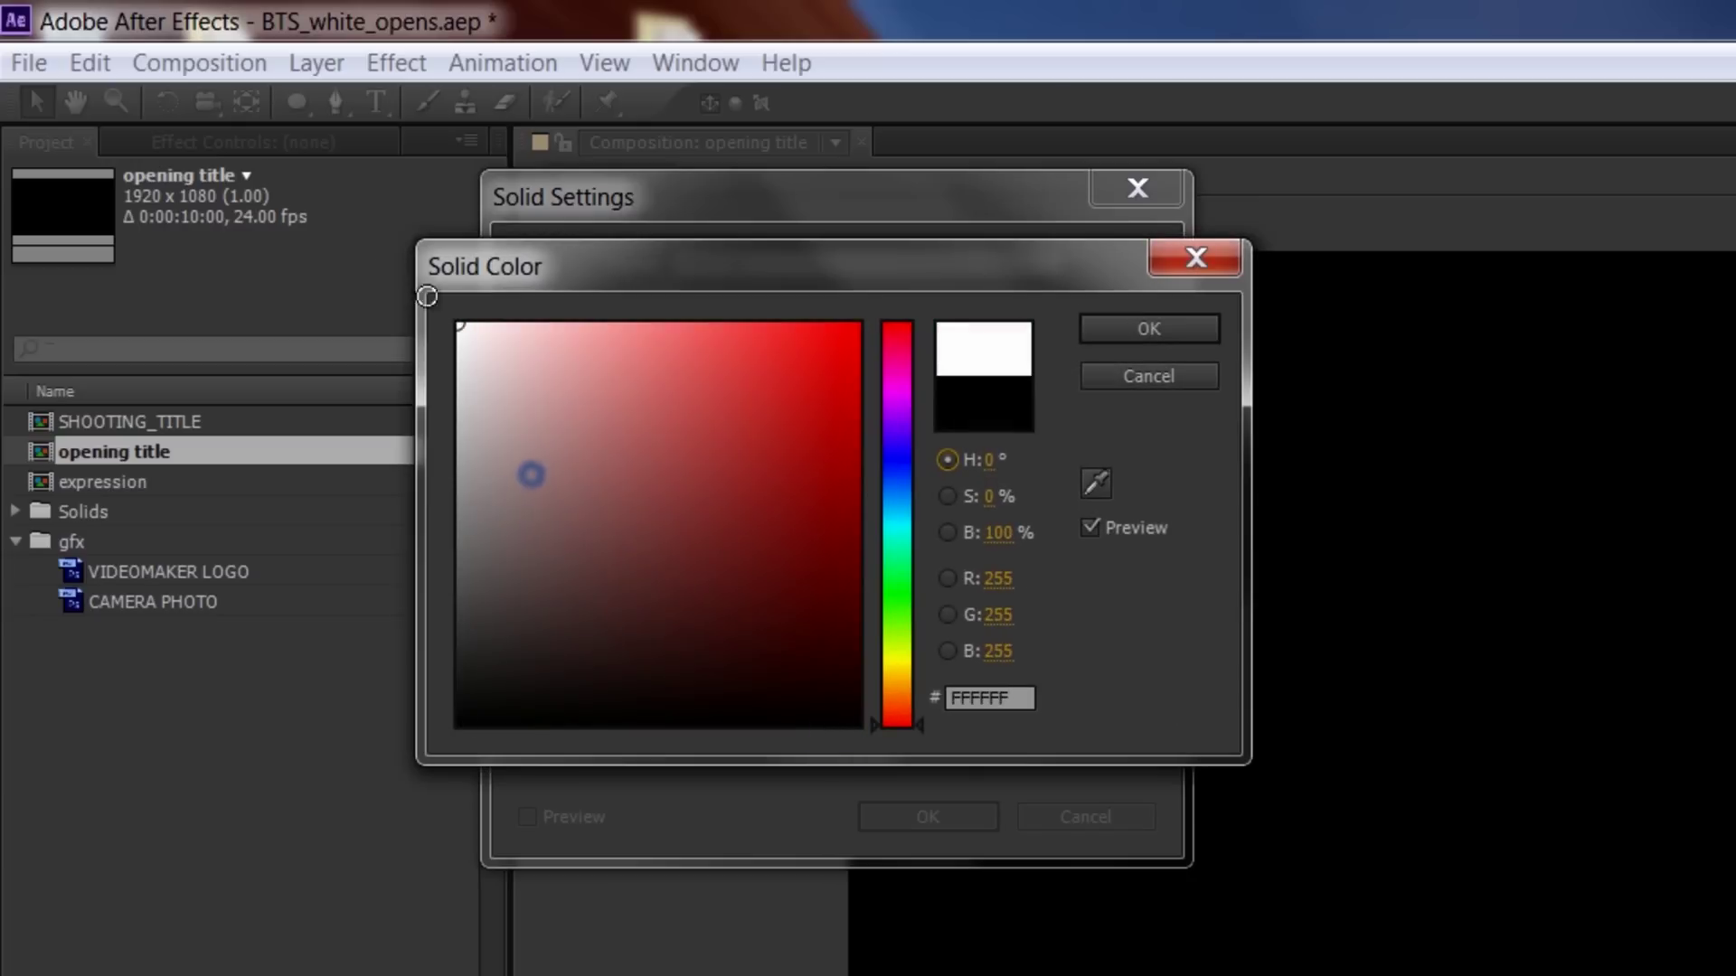
pyautogui.click(996, 536)
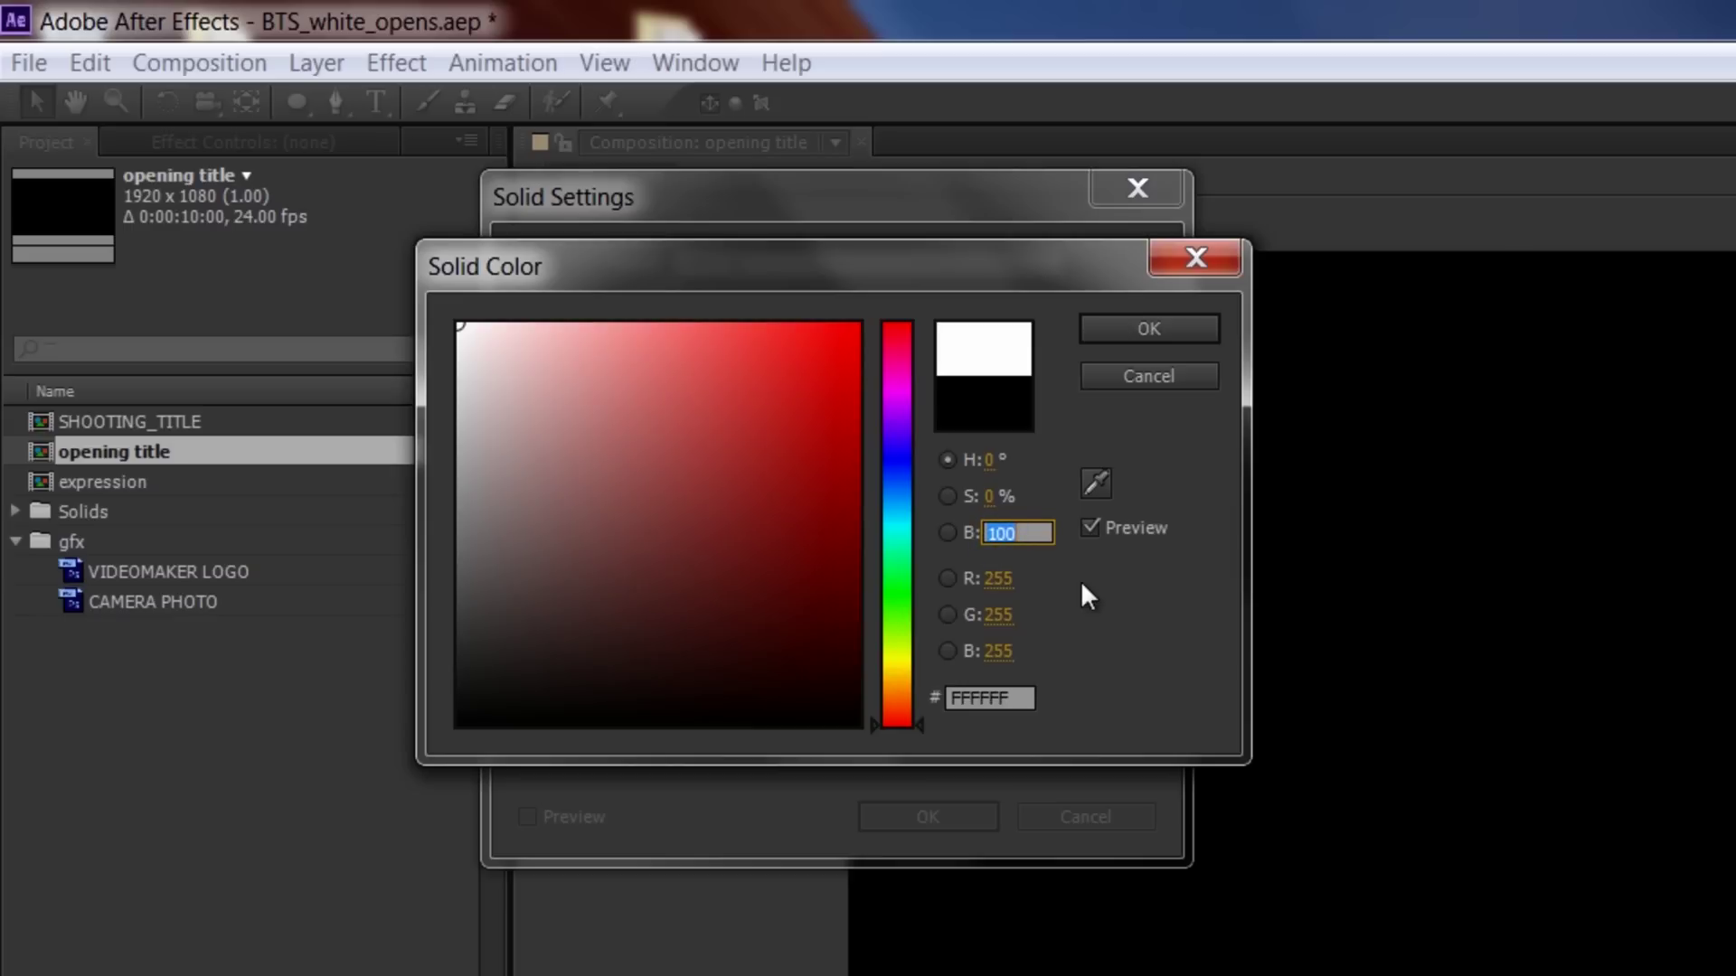
pyautogui.write('90')
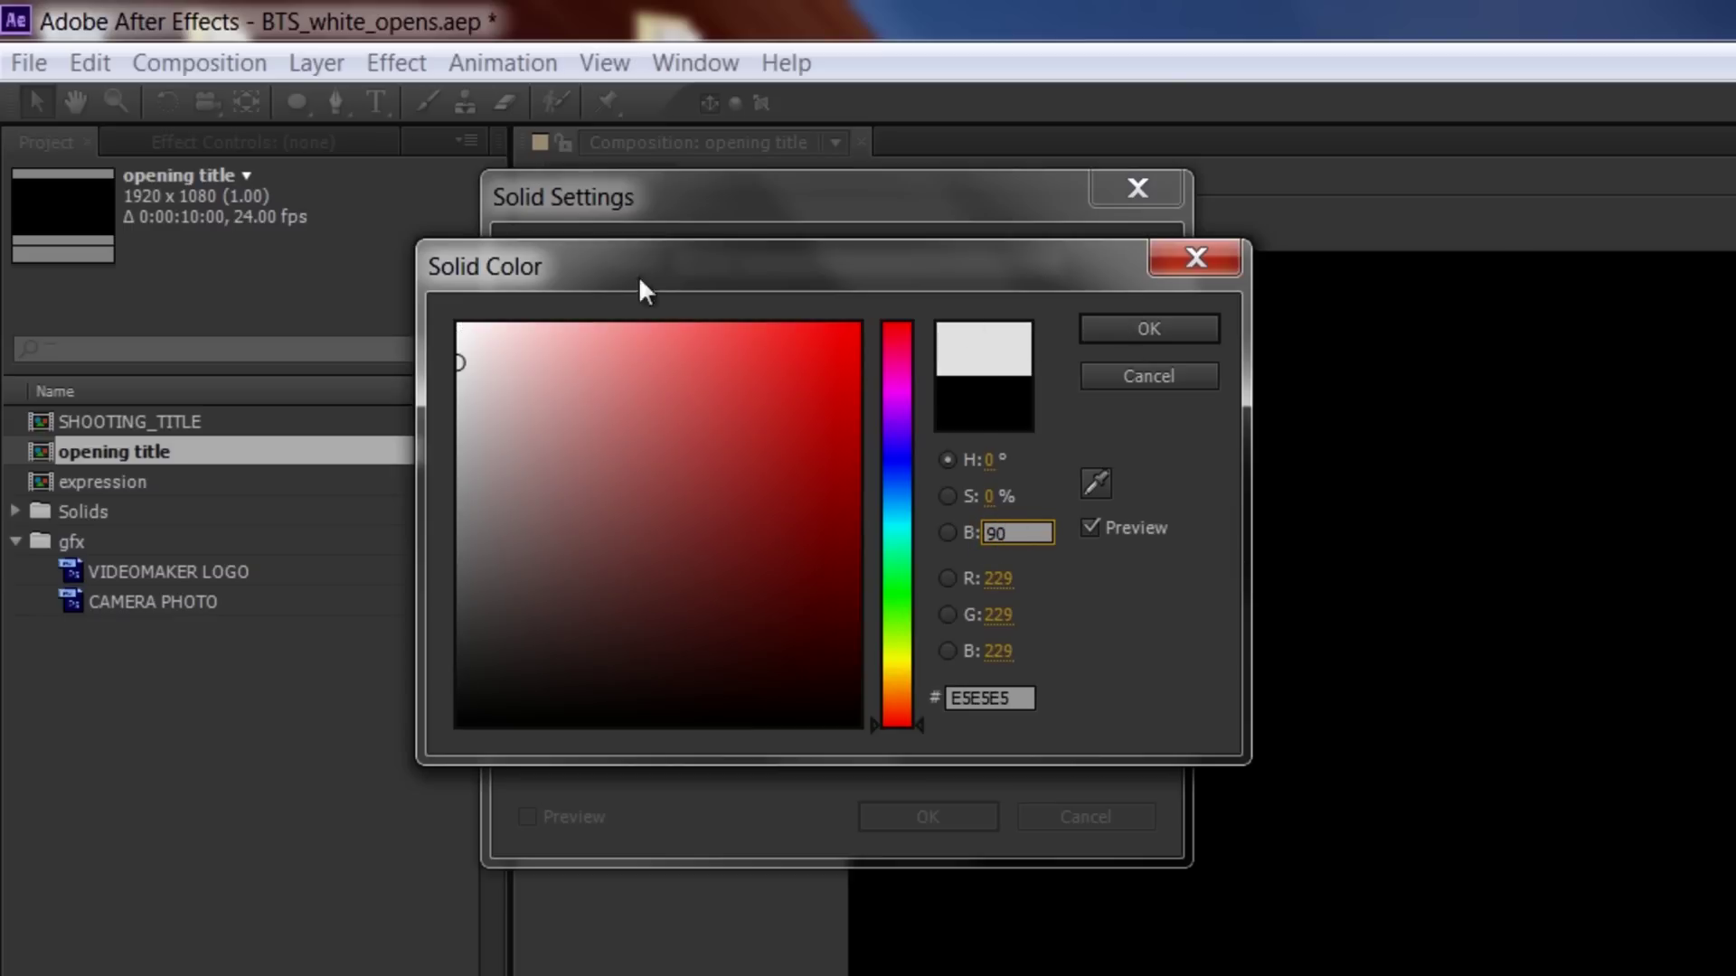
pyautogui.click(1154, 329)
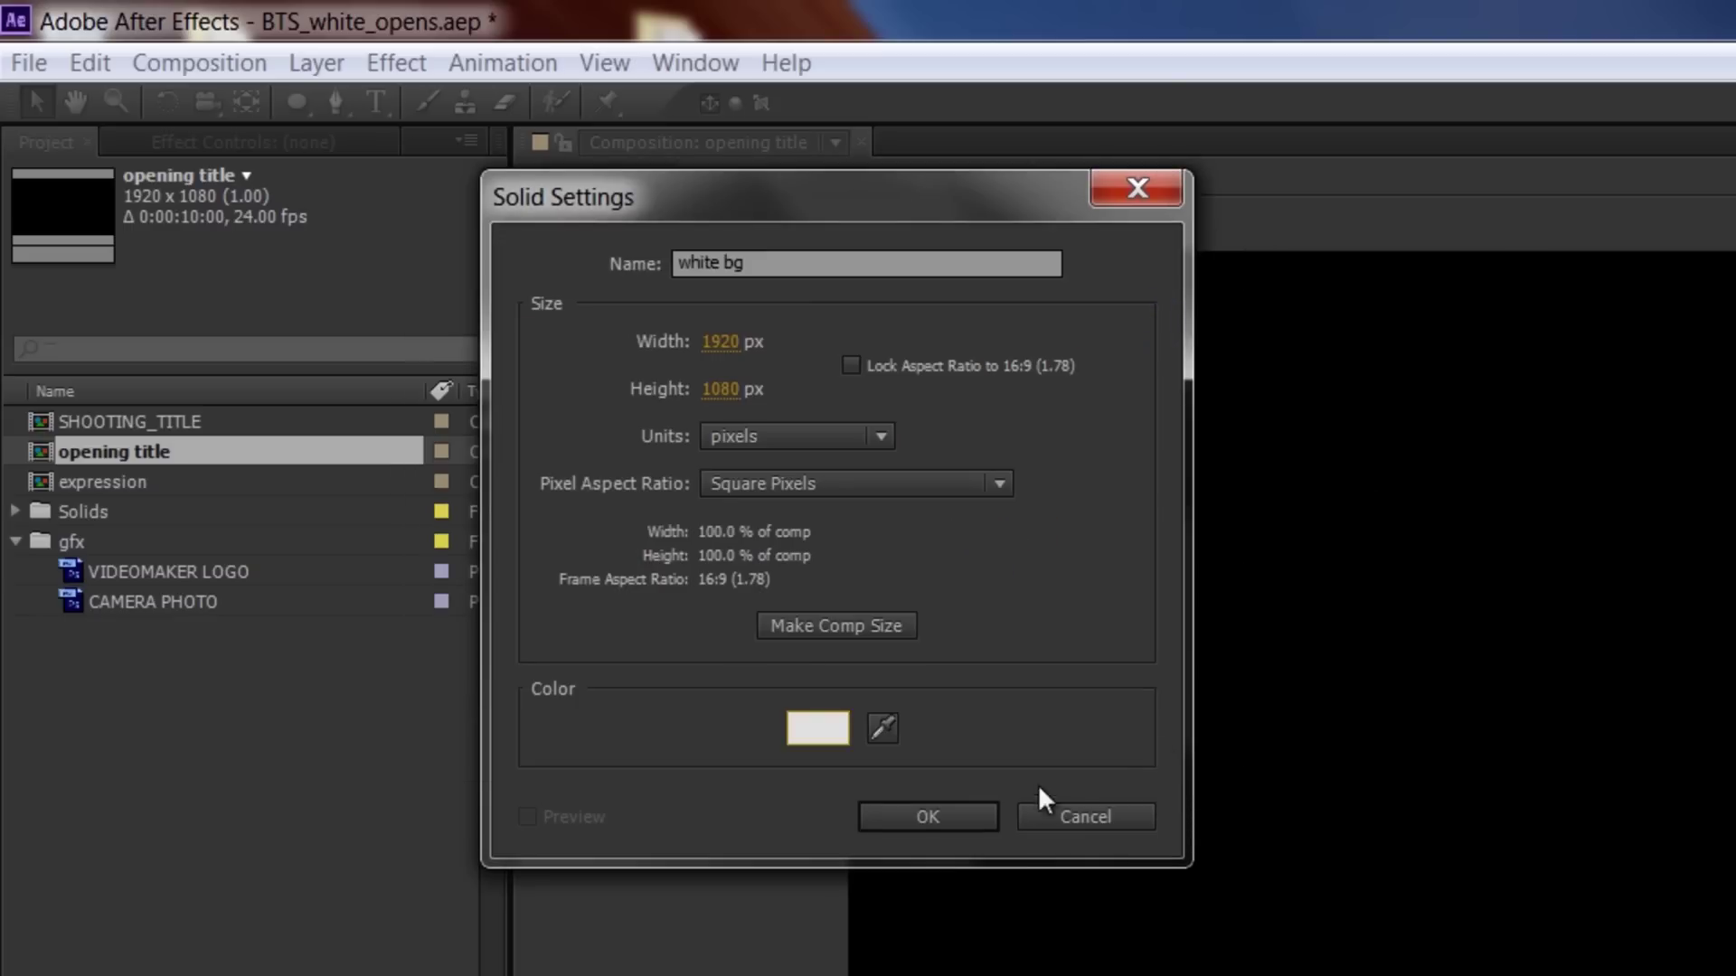
pyautogui.click(919, 814)
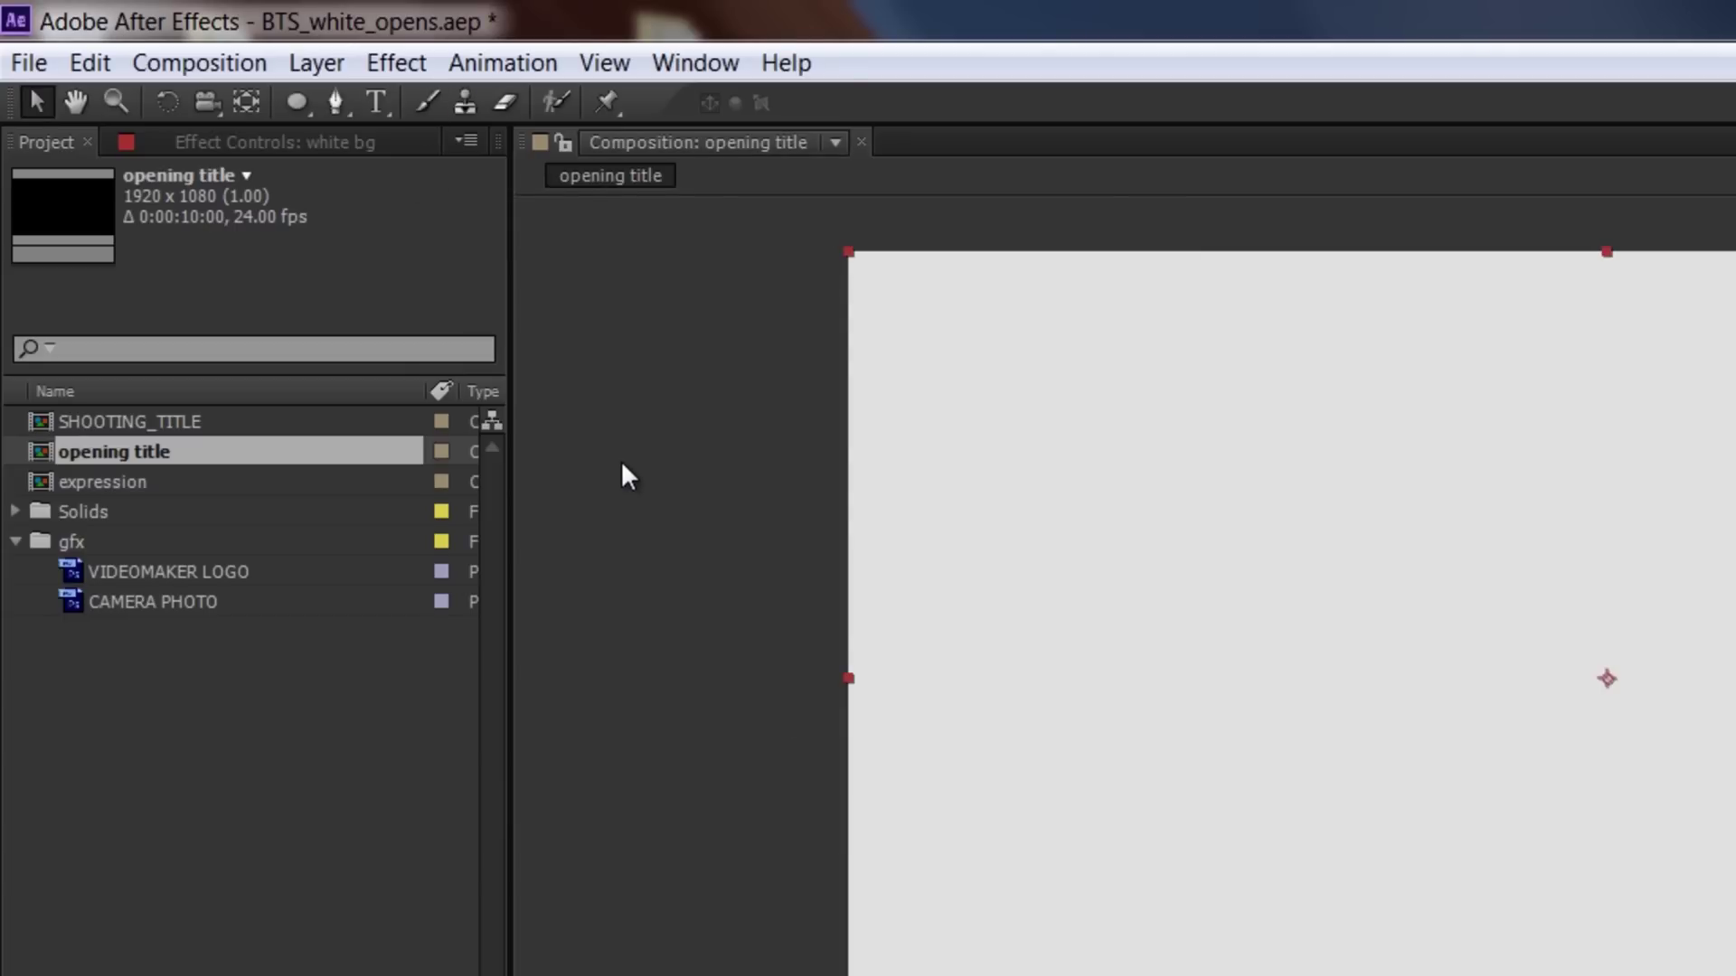
# - Add a black (000000) solid named "vignette" above the white background at the composition's size
pyautogui.hotkey('ctrl', 'y')
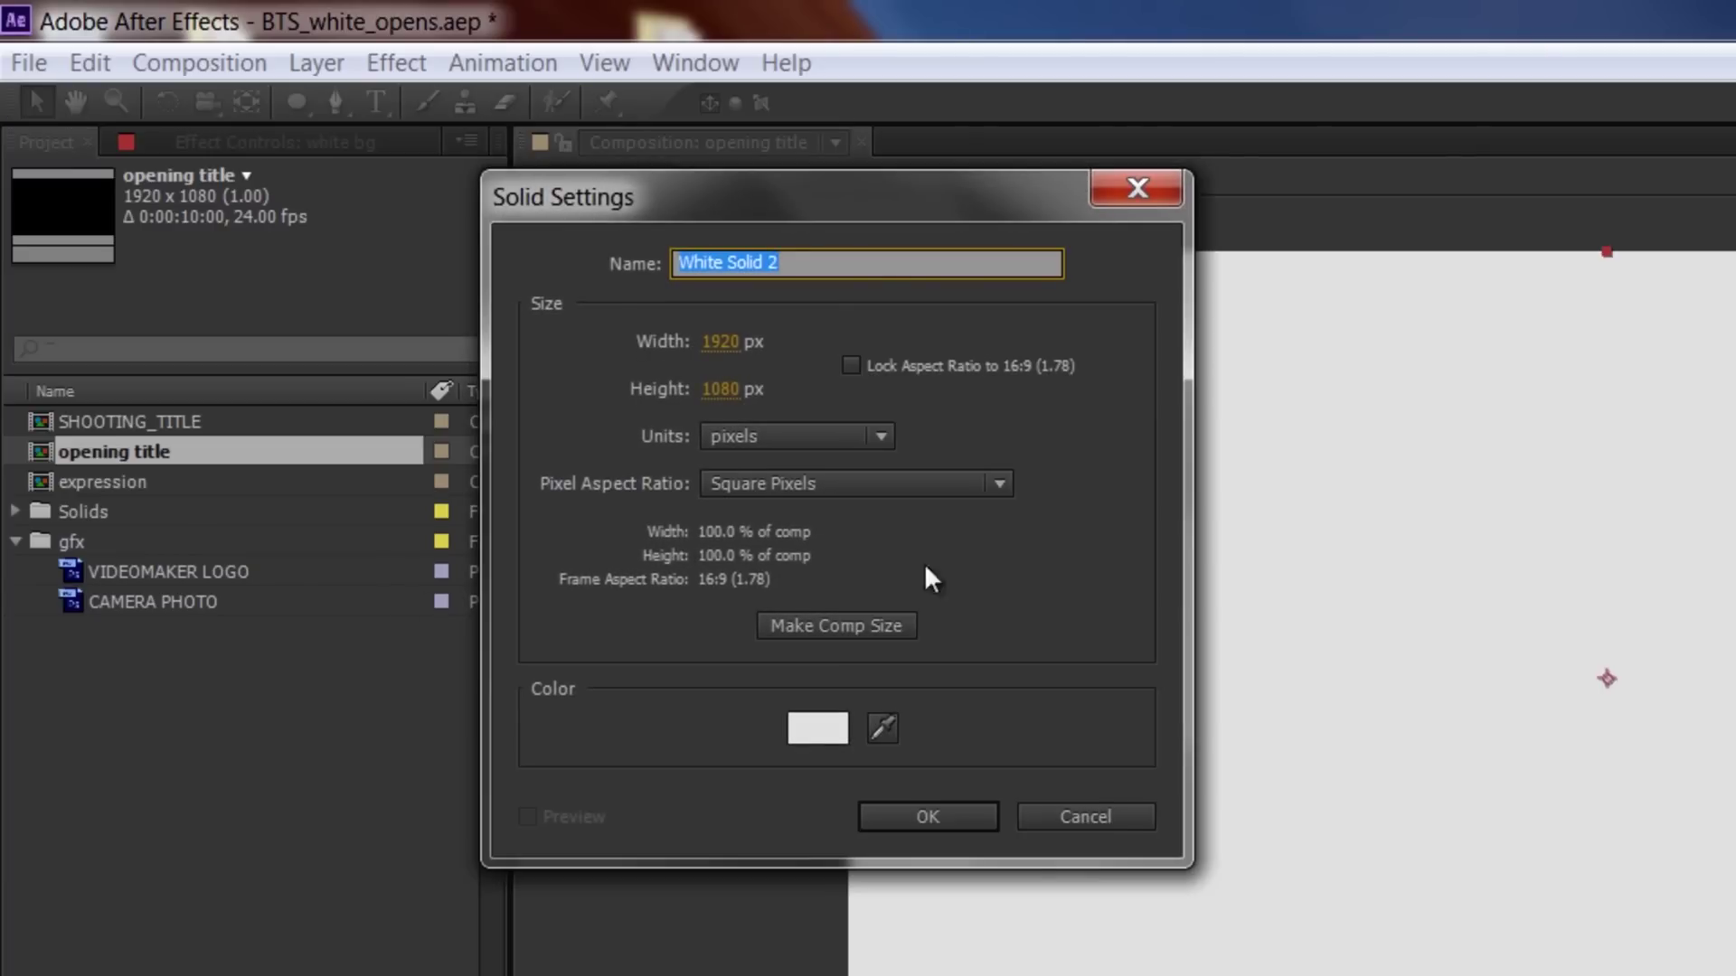
pyautogui.click(808, 735)
pyautogui.write('000000')
pyautogui.click(1117, 338)
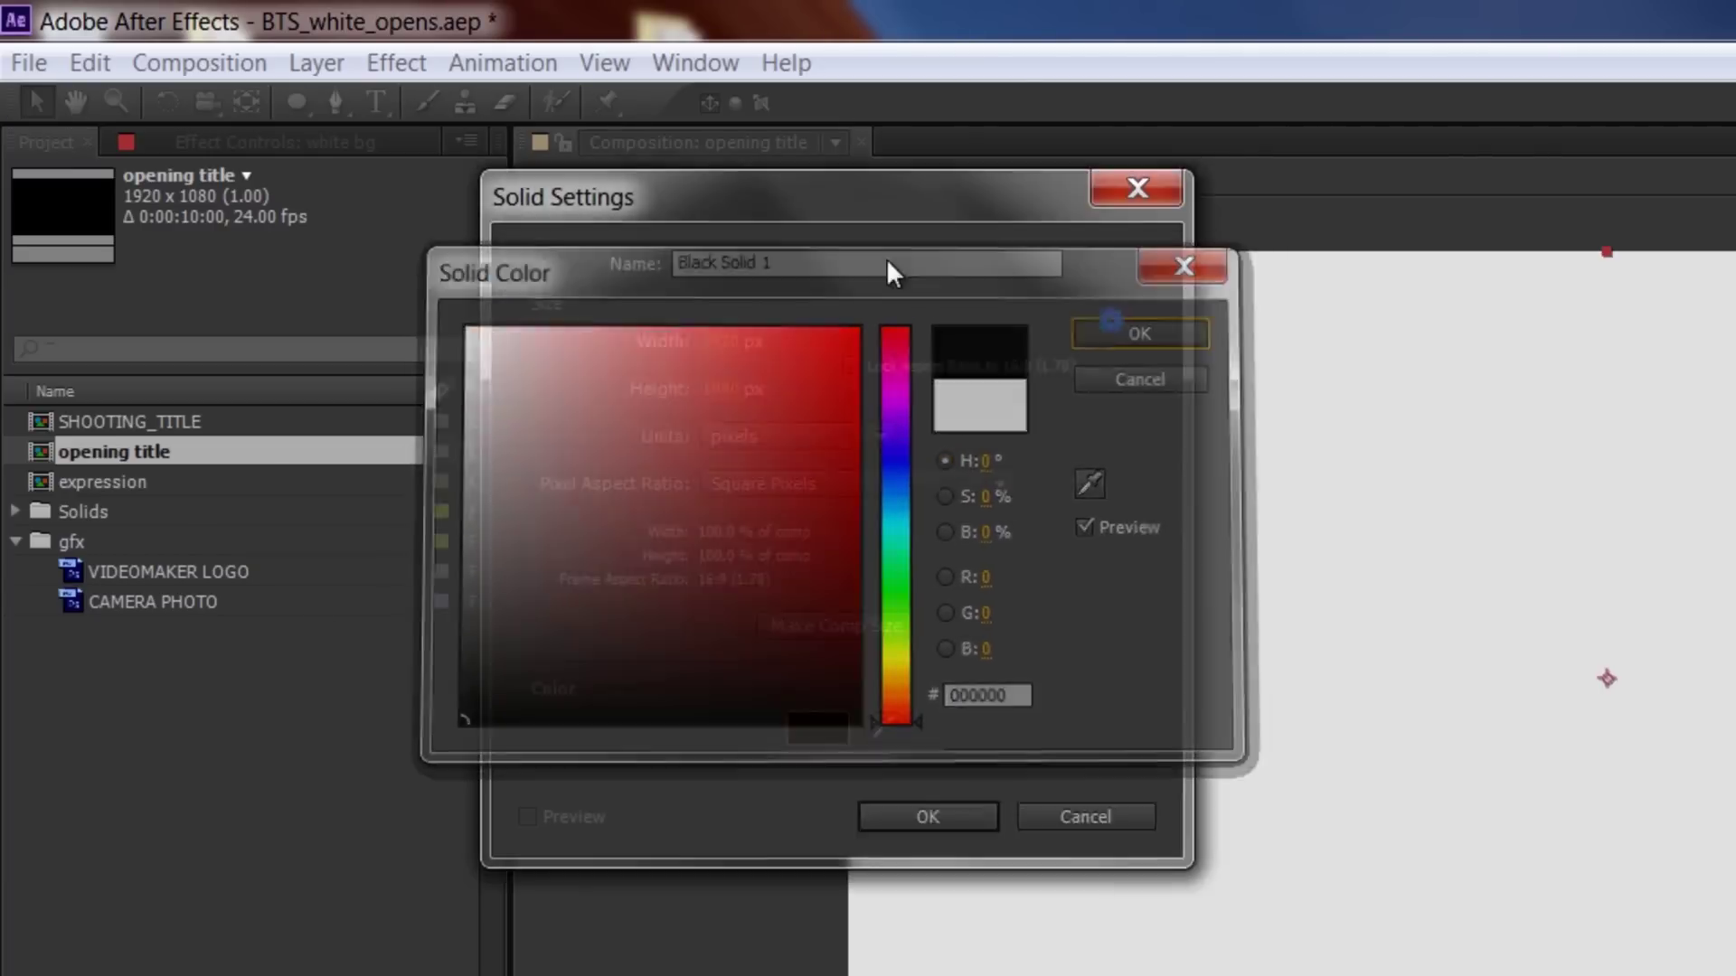
pyautogui.click(825, 263)
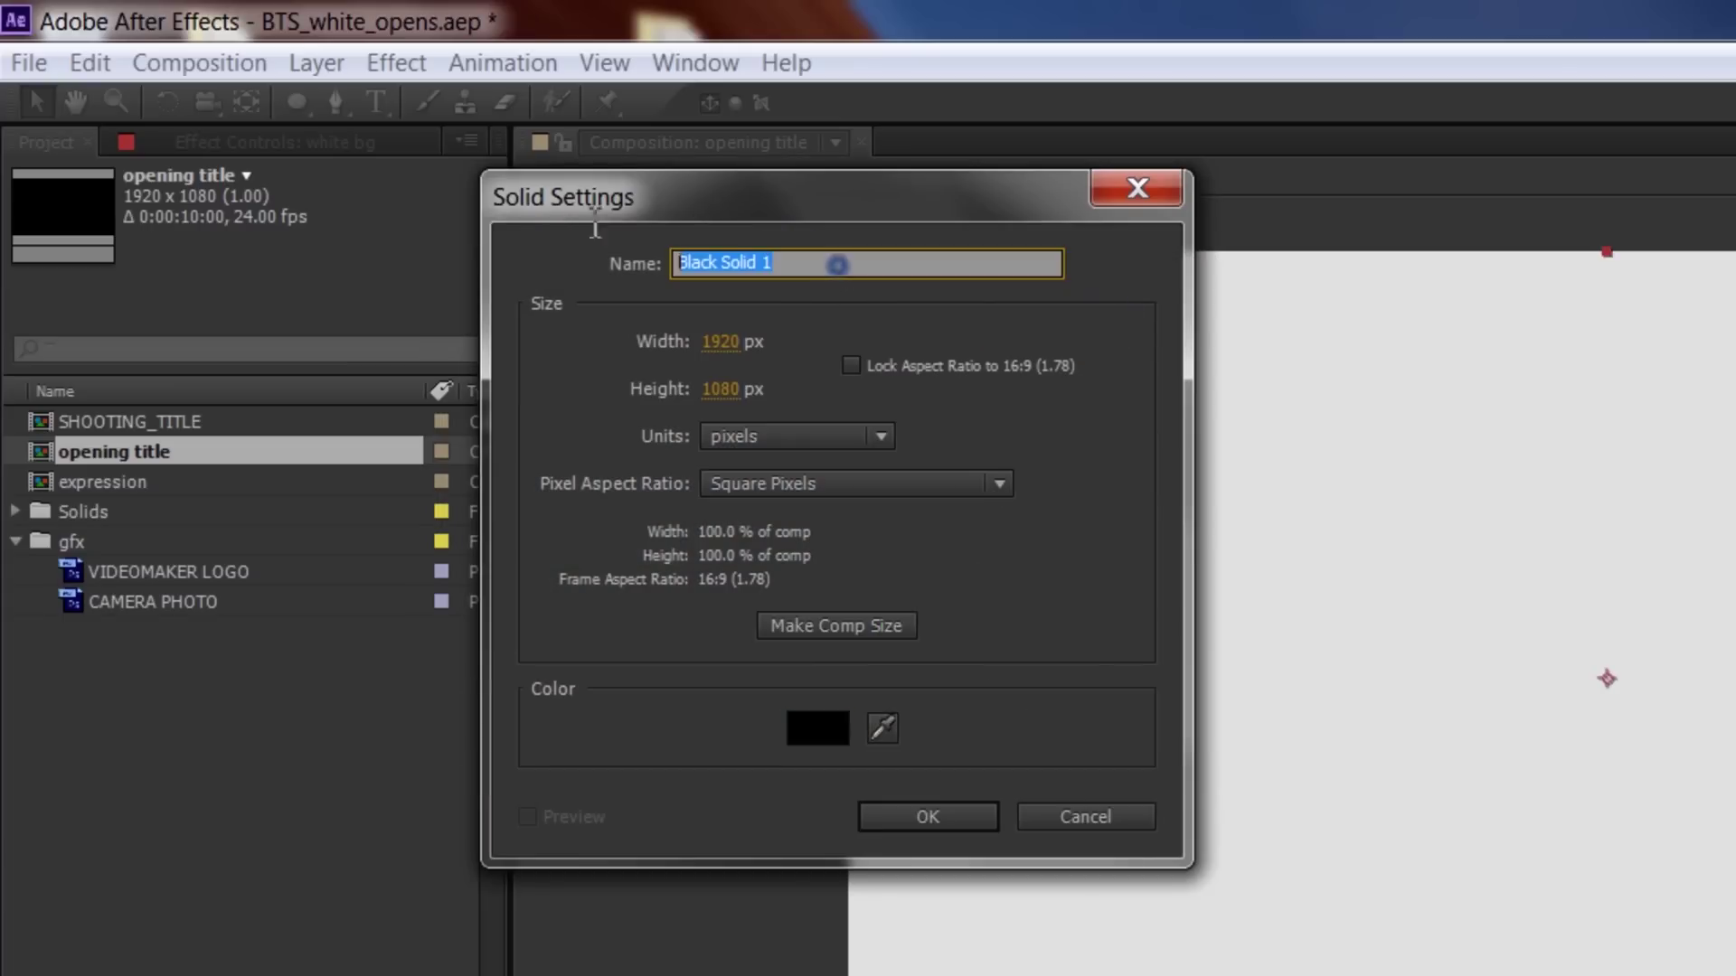
pyautogui.write('vignette')
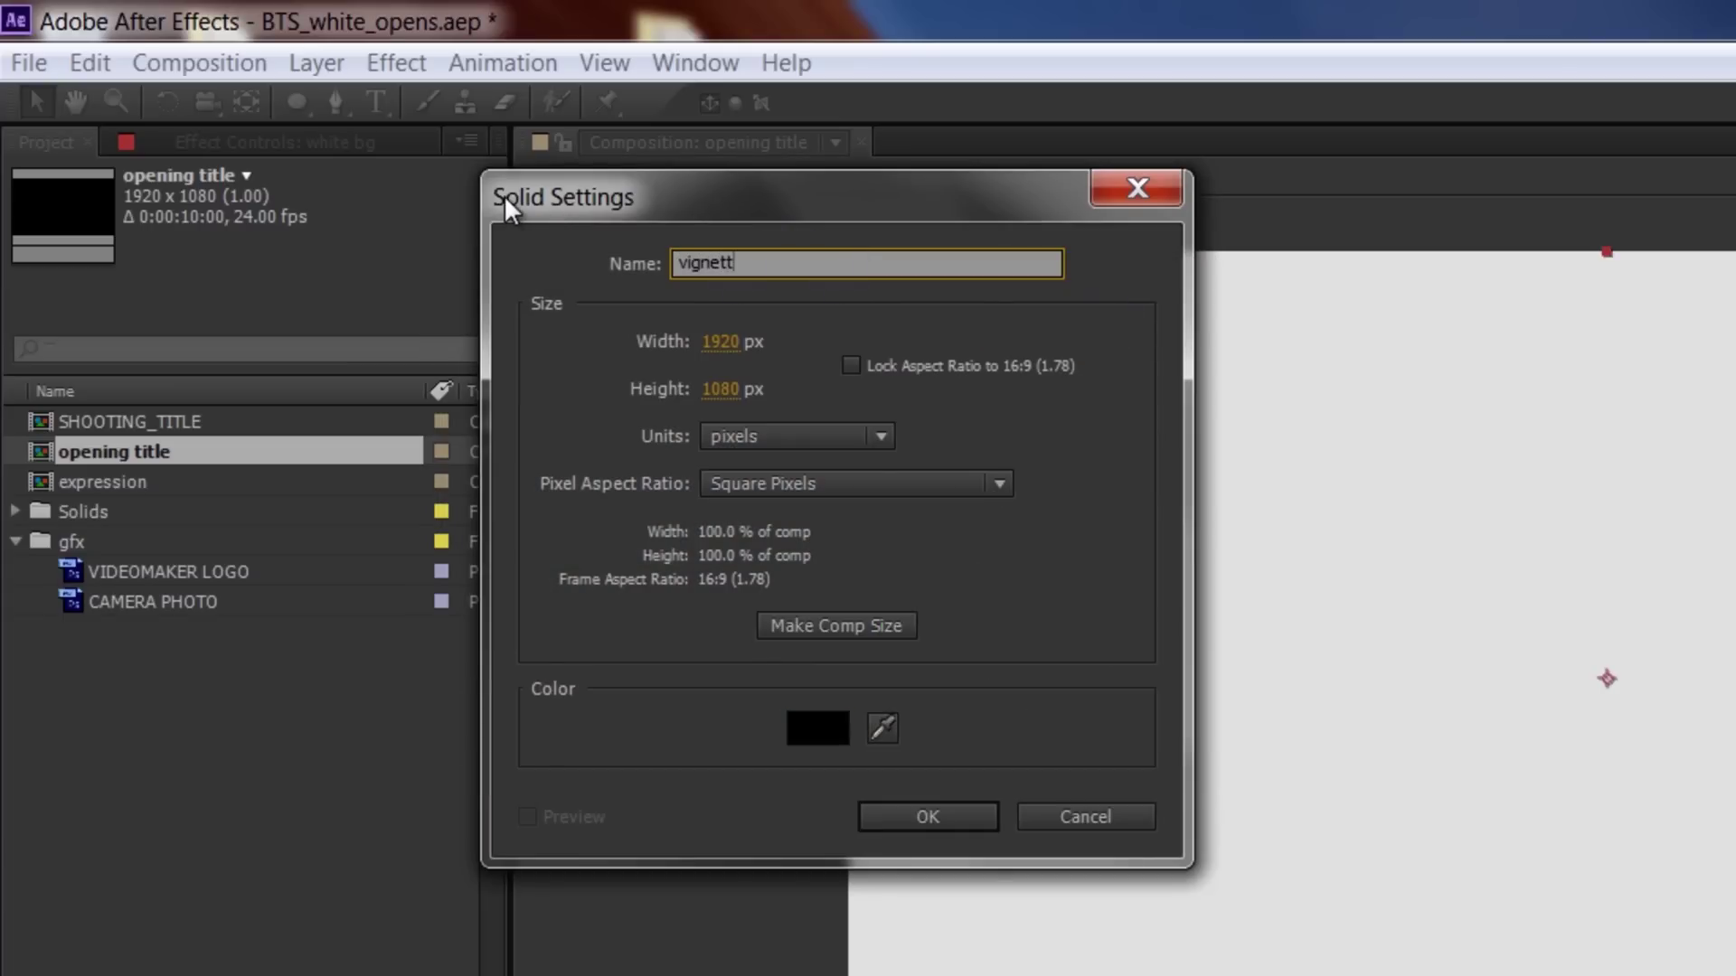
pyautogui.press('Return')
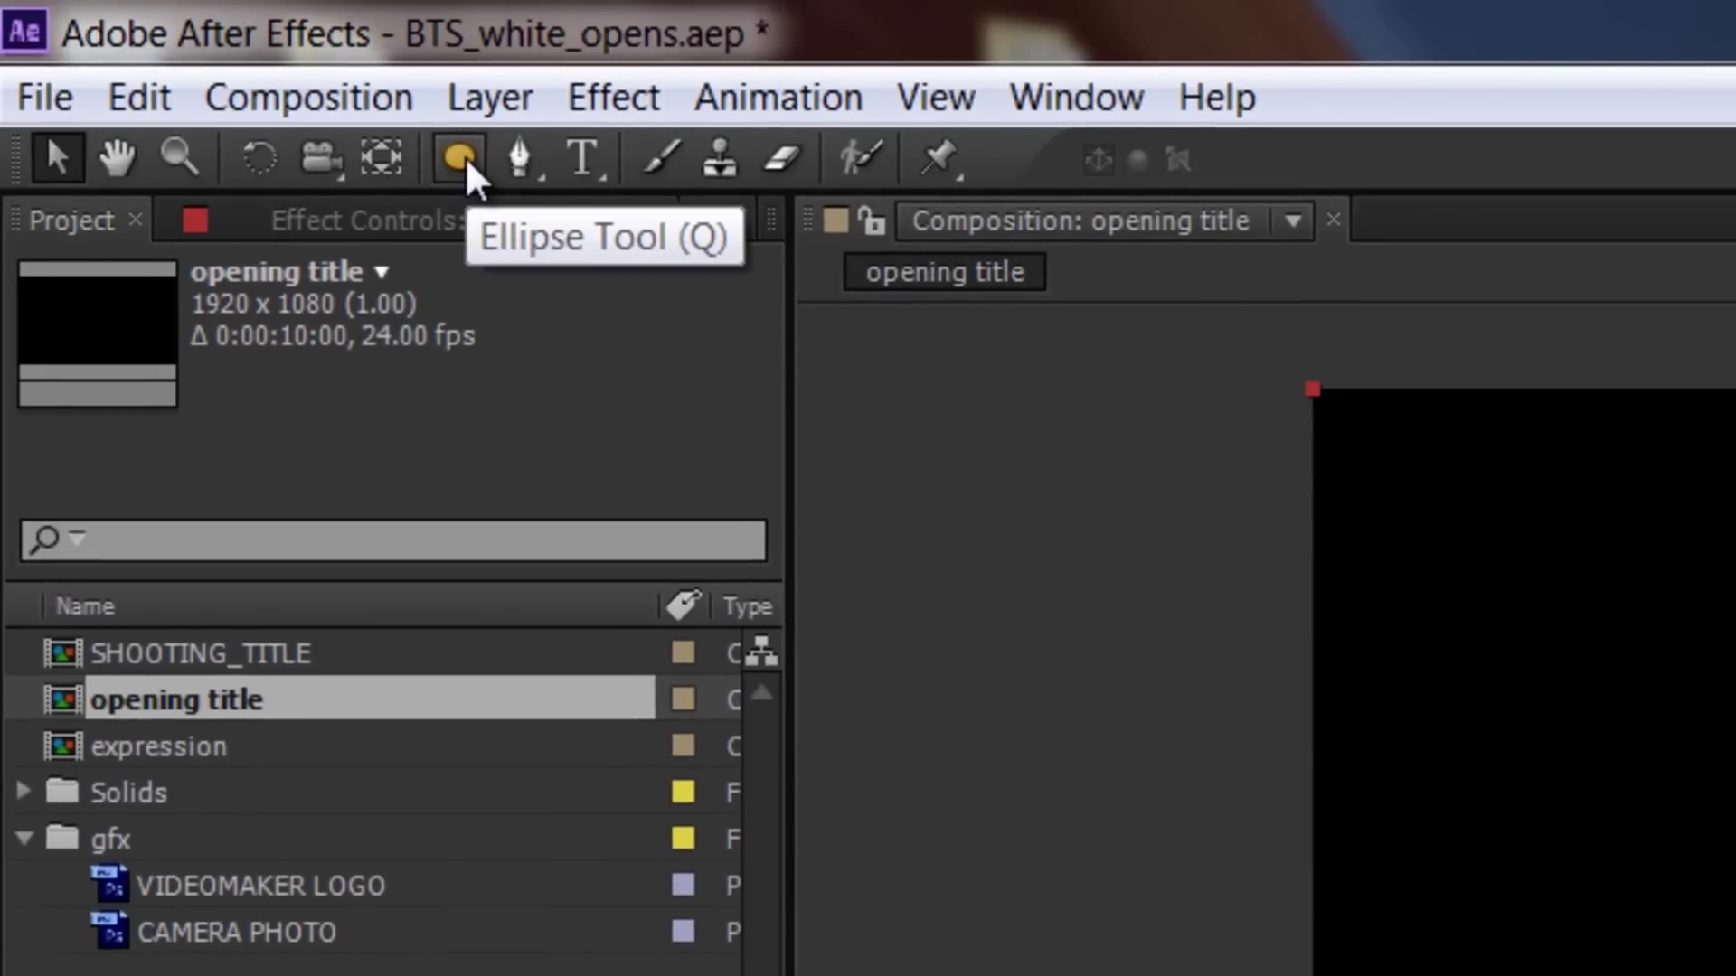
# - Add an elliptical mask filling the whole vignette layer and invert it
pyautogui.moveTo(467, 166); pyautogui.dragTo(690, 283)
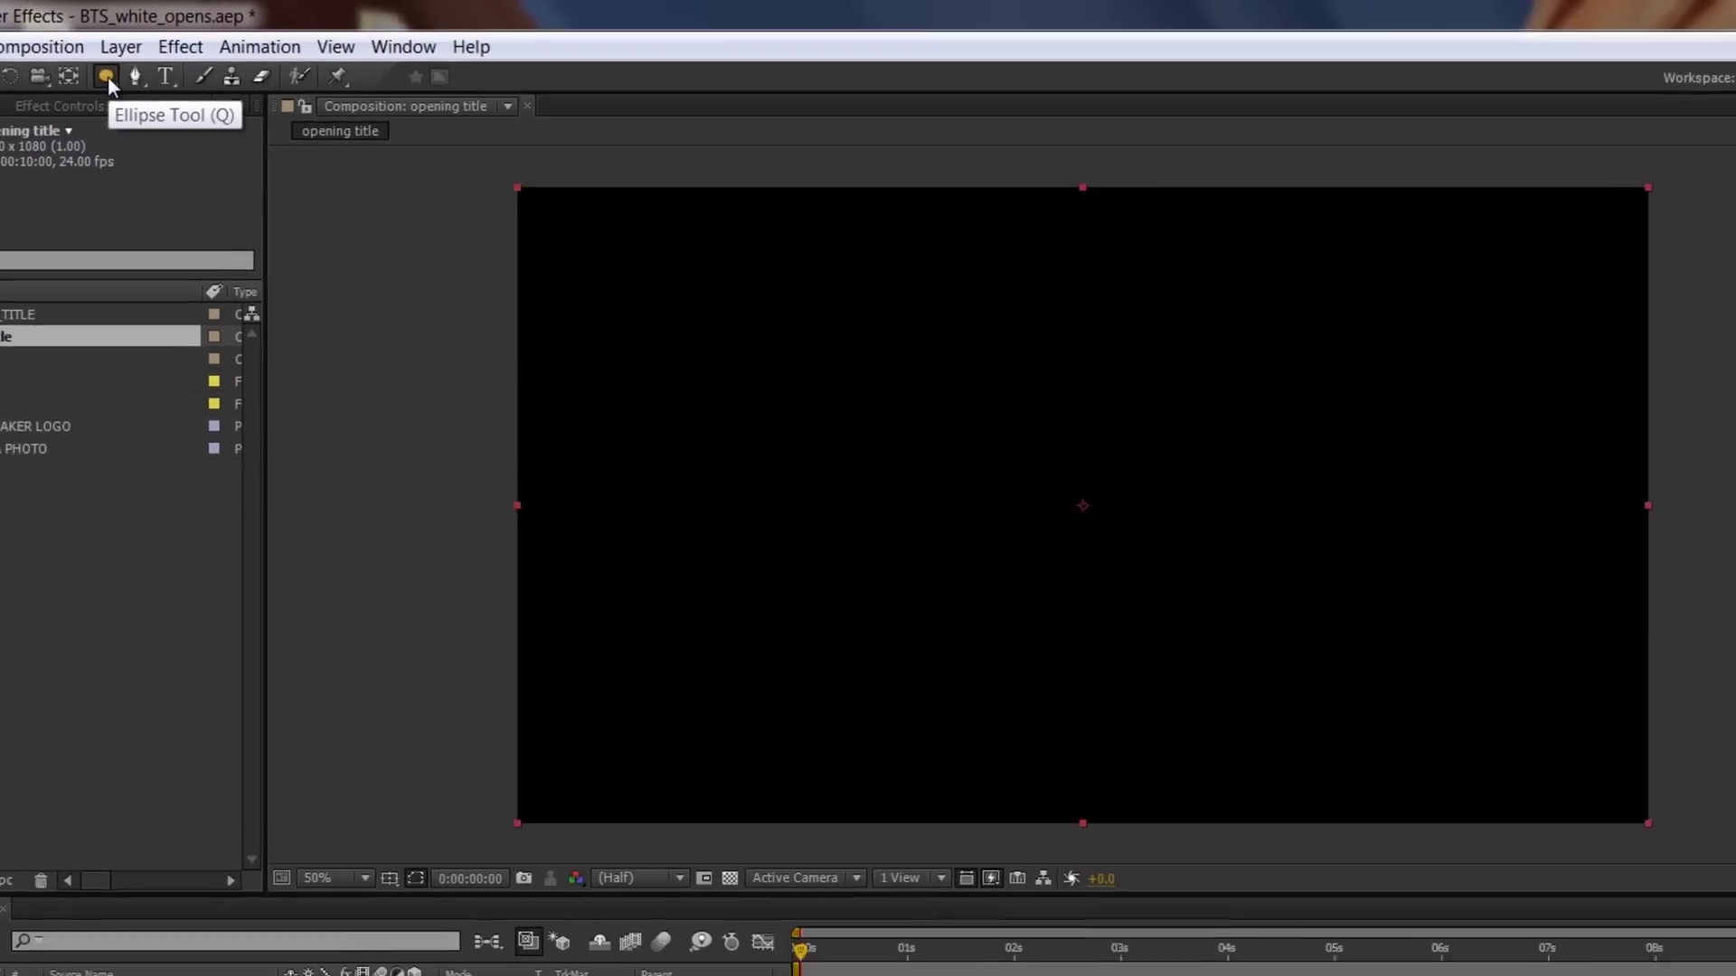
pyautogui.doubleClick(100, 75)
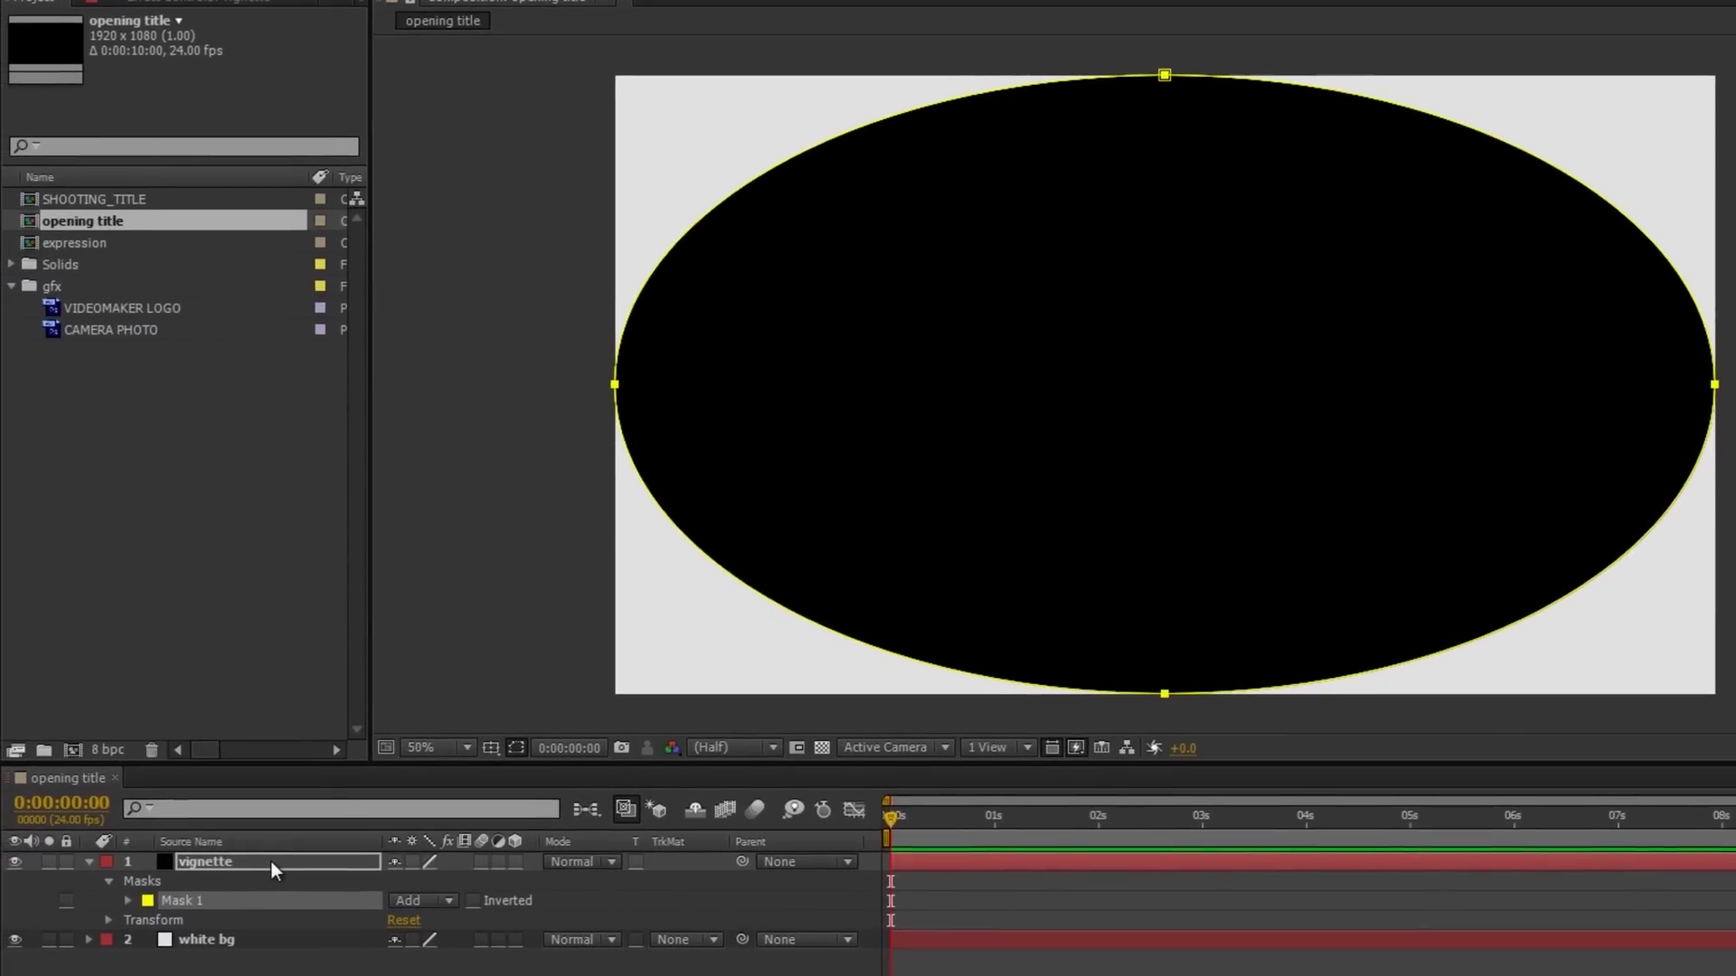
pyautogui.click(271, 861)
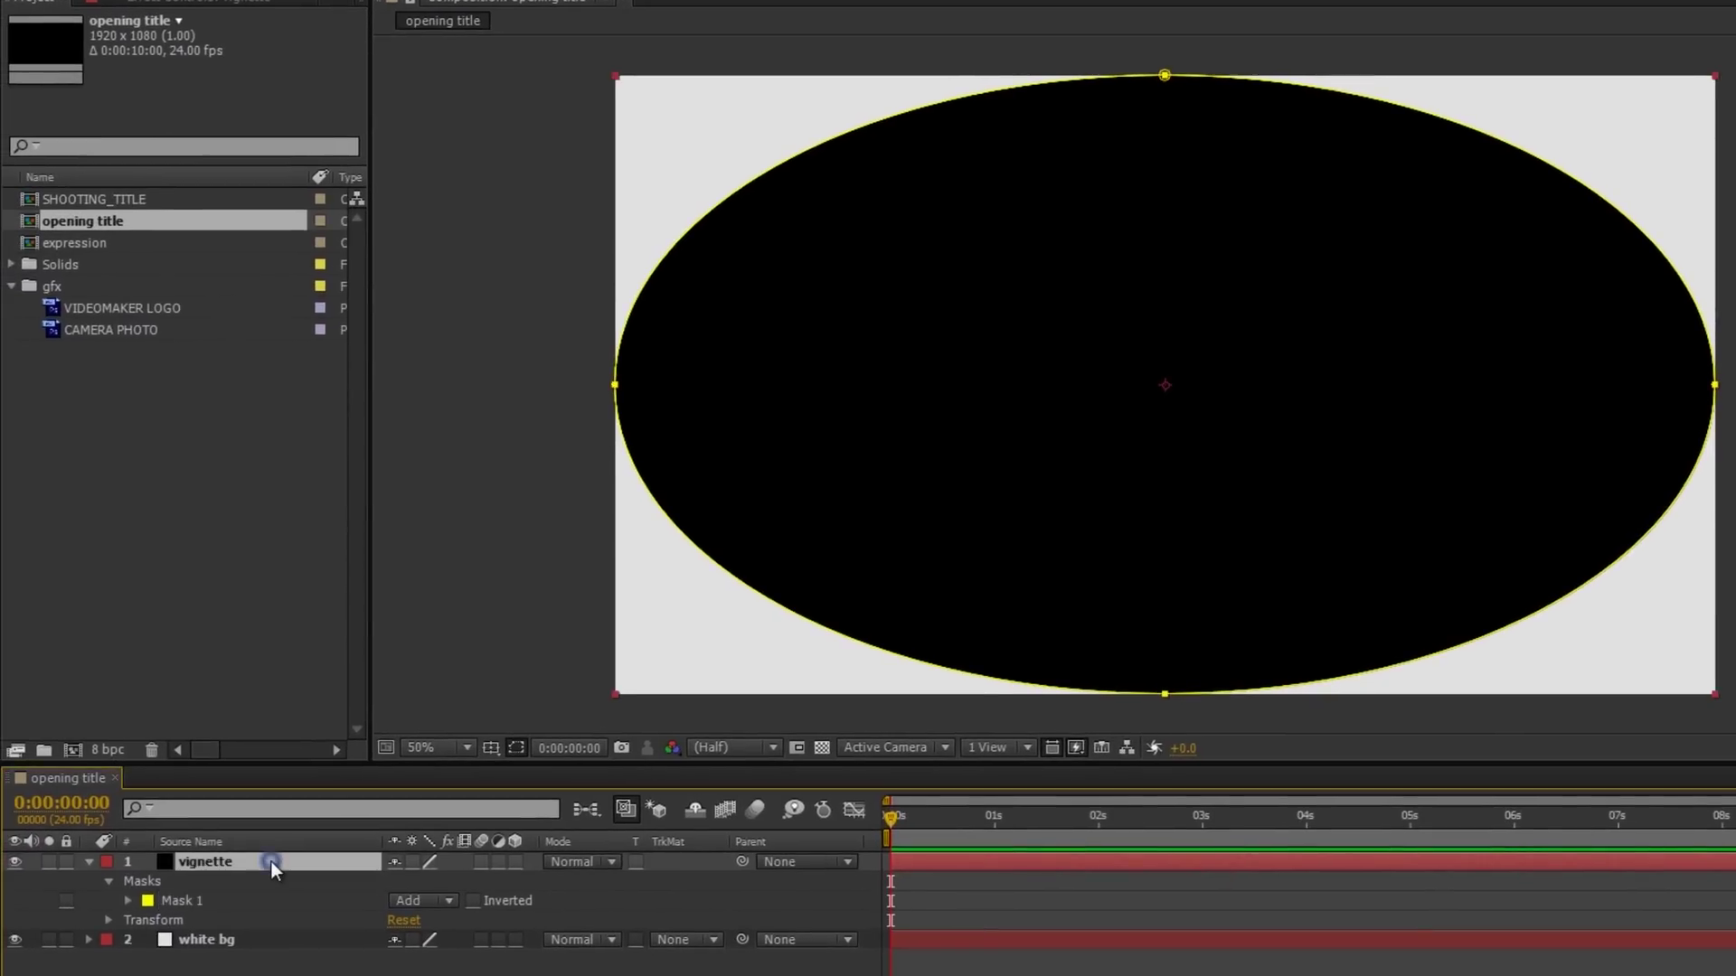
pyautogui.click(472, 901)
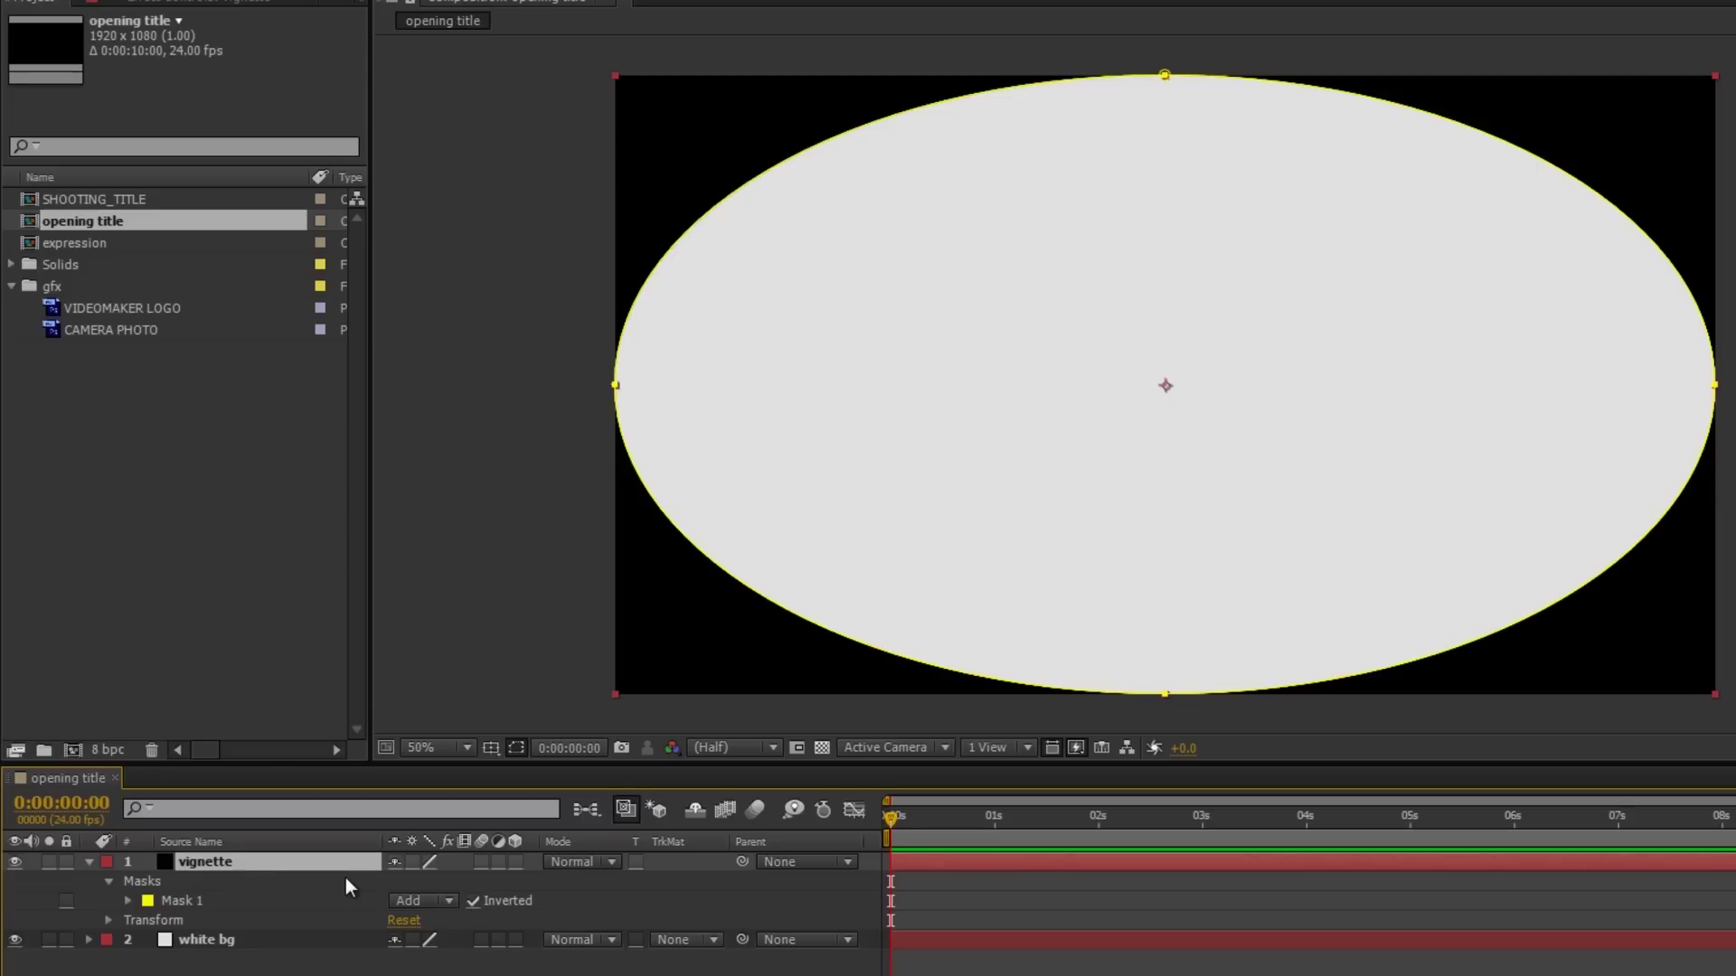
# - Feather the vignette mask by about 602 pixels and enlarge the ellipse around its centre beyond the frame edges
pyautogui.press('f')
pyautogui.moveTo(443, 902); pyautogui.dragTo(1443, 949)
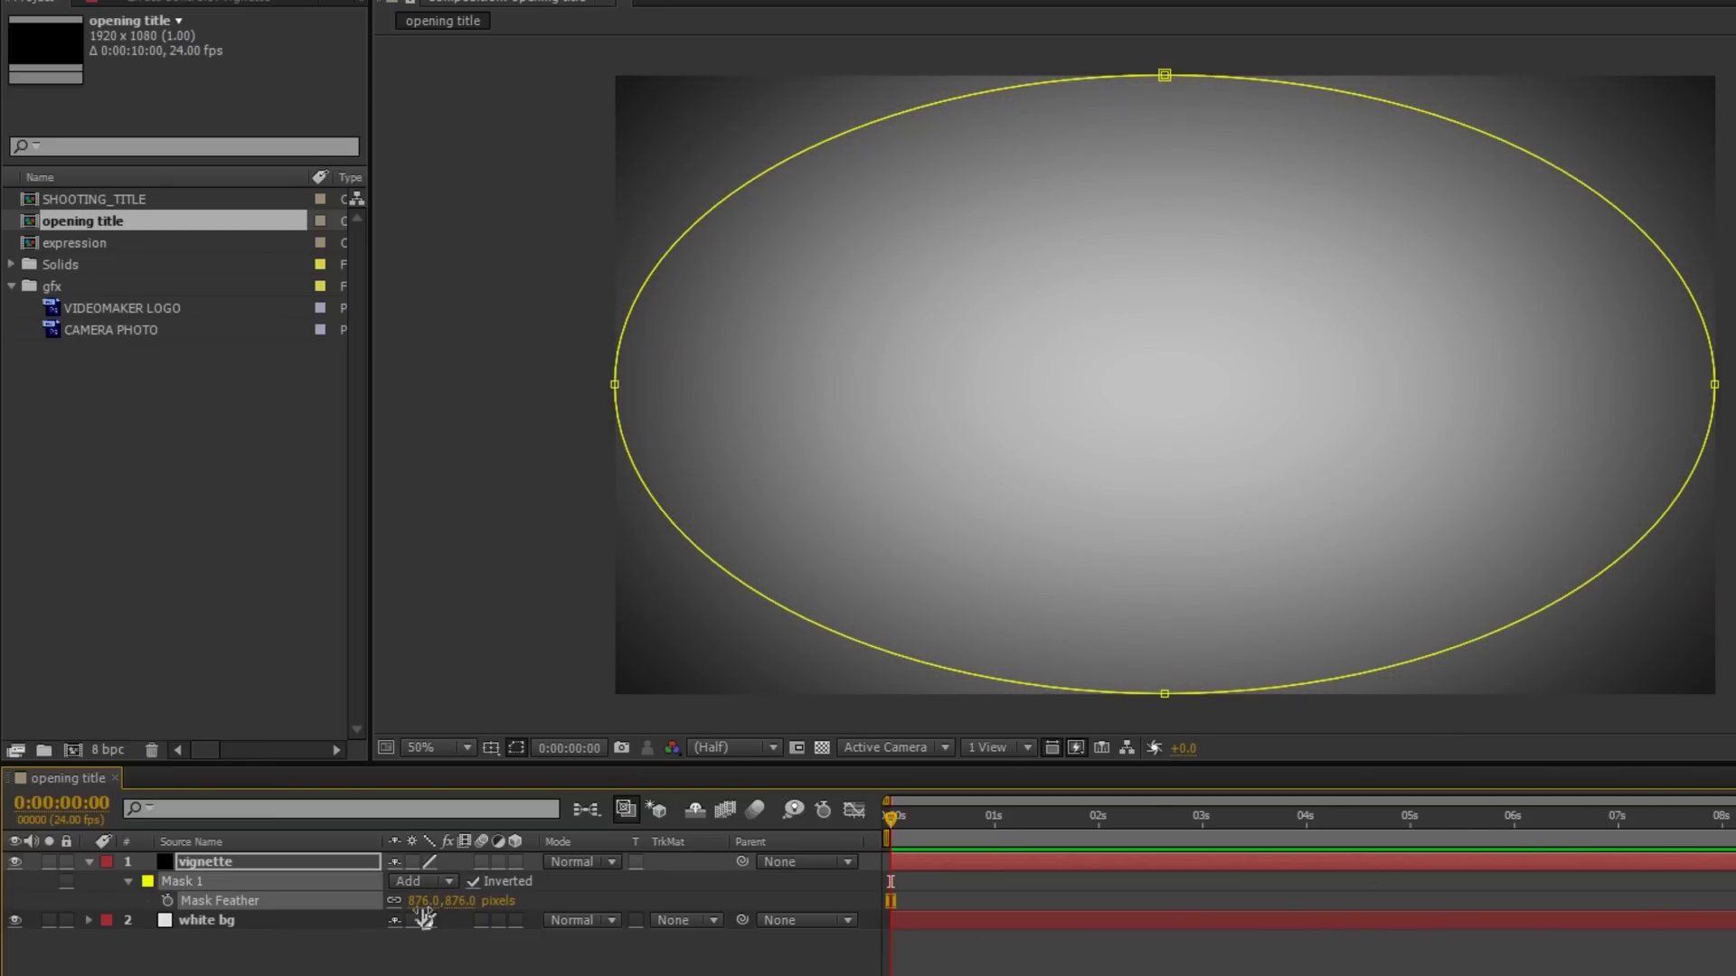
pyautogui.moveTo(423, 903); pyautogui.dragTo(9, 804)
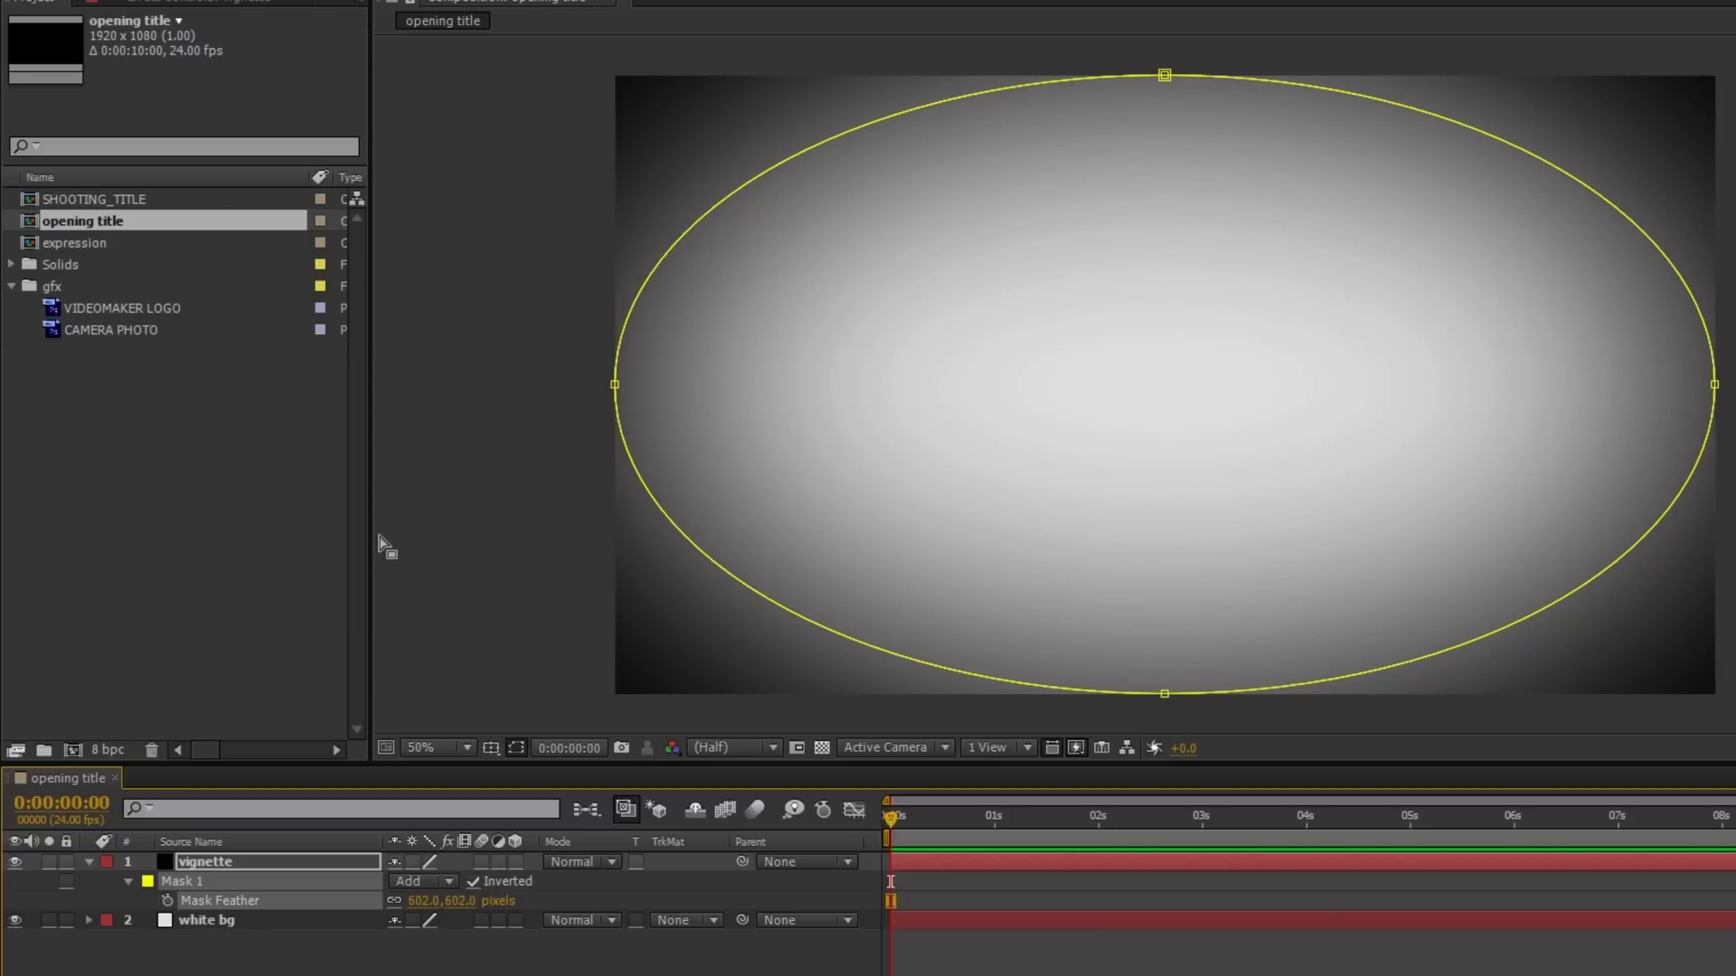
pyautogui.click(789, 168)
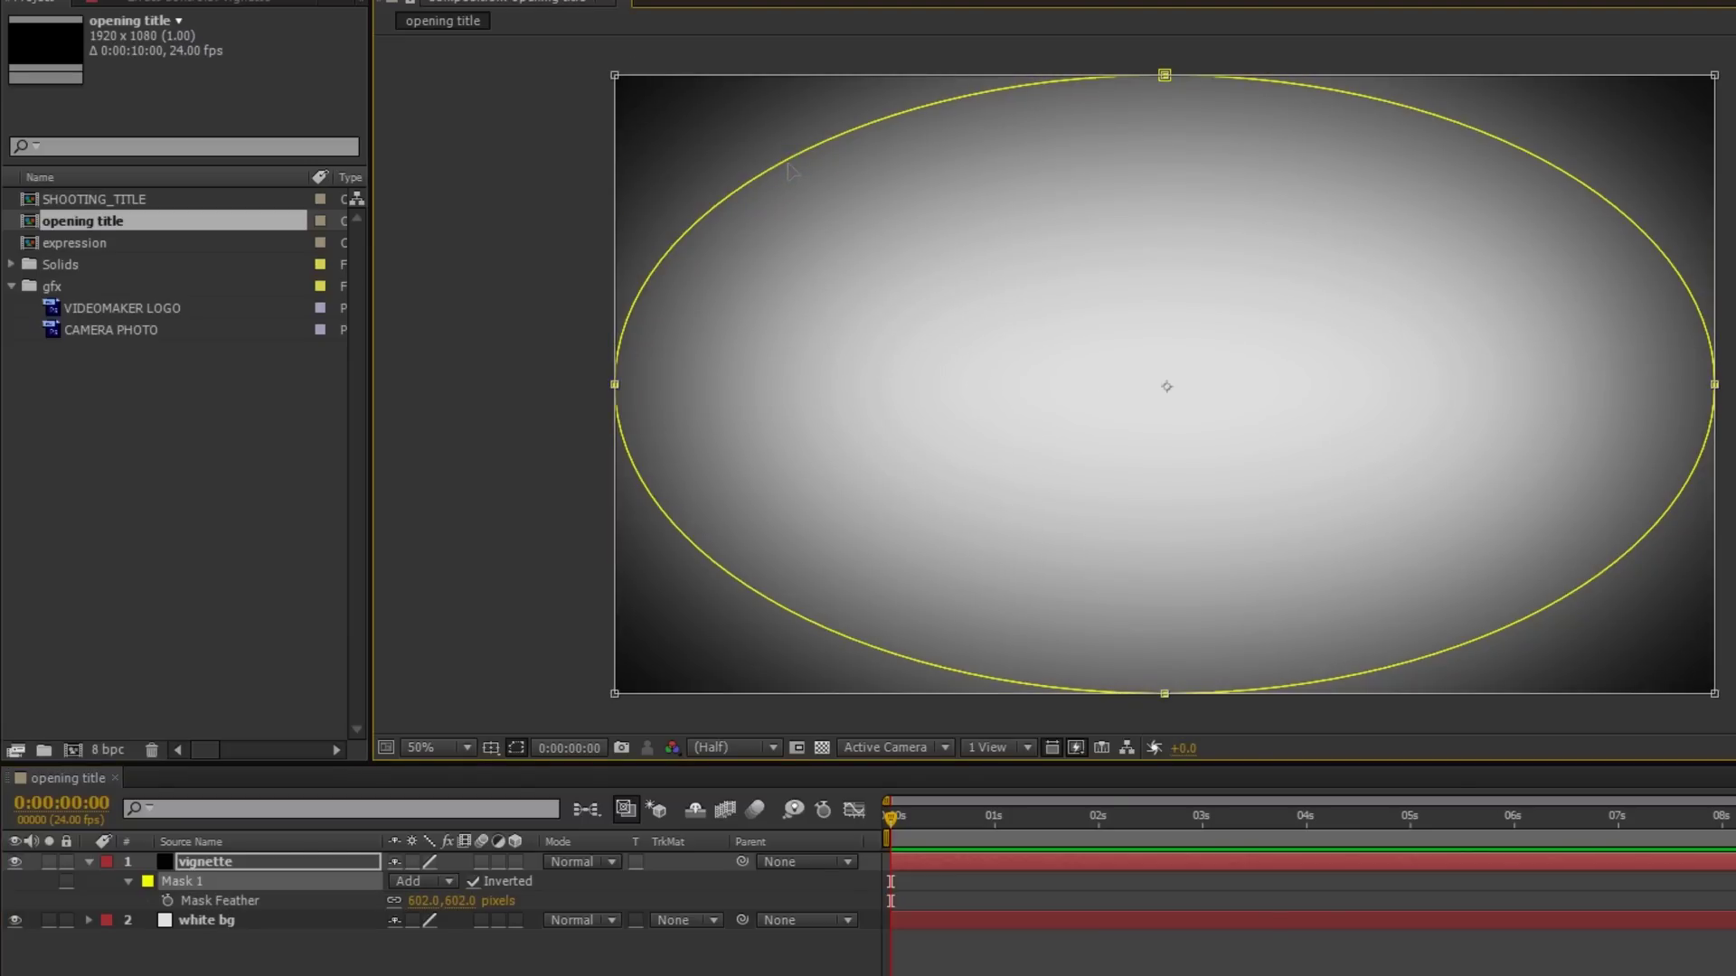
pyautogui.moveTo(611, 72); pyautogui.dragTo(447, 13)
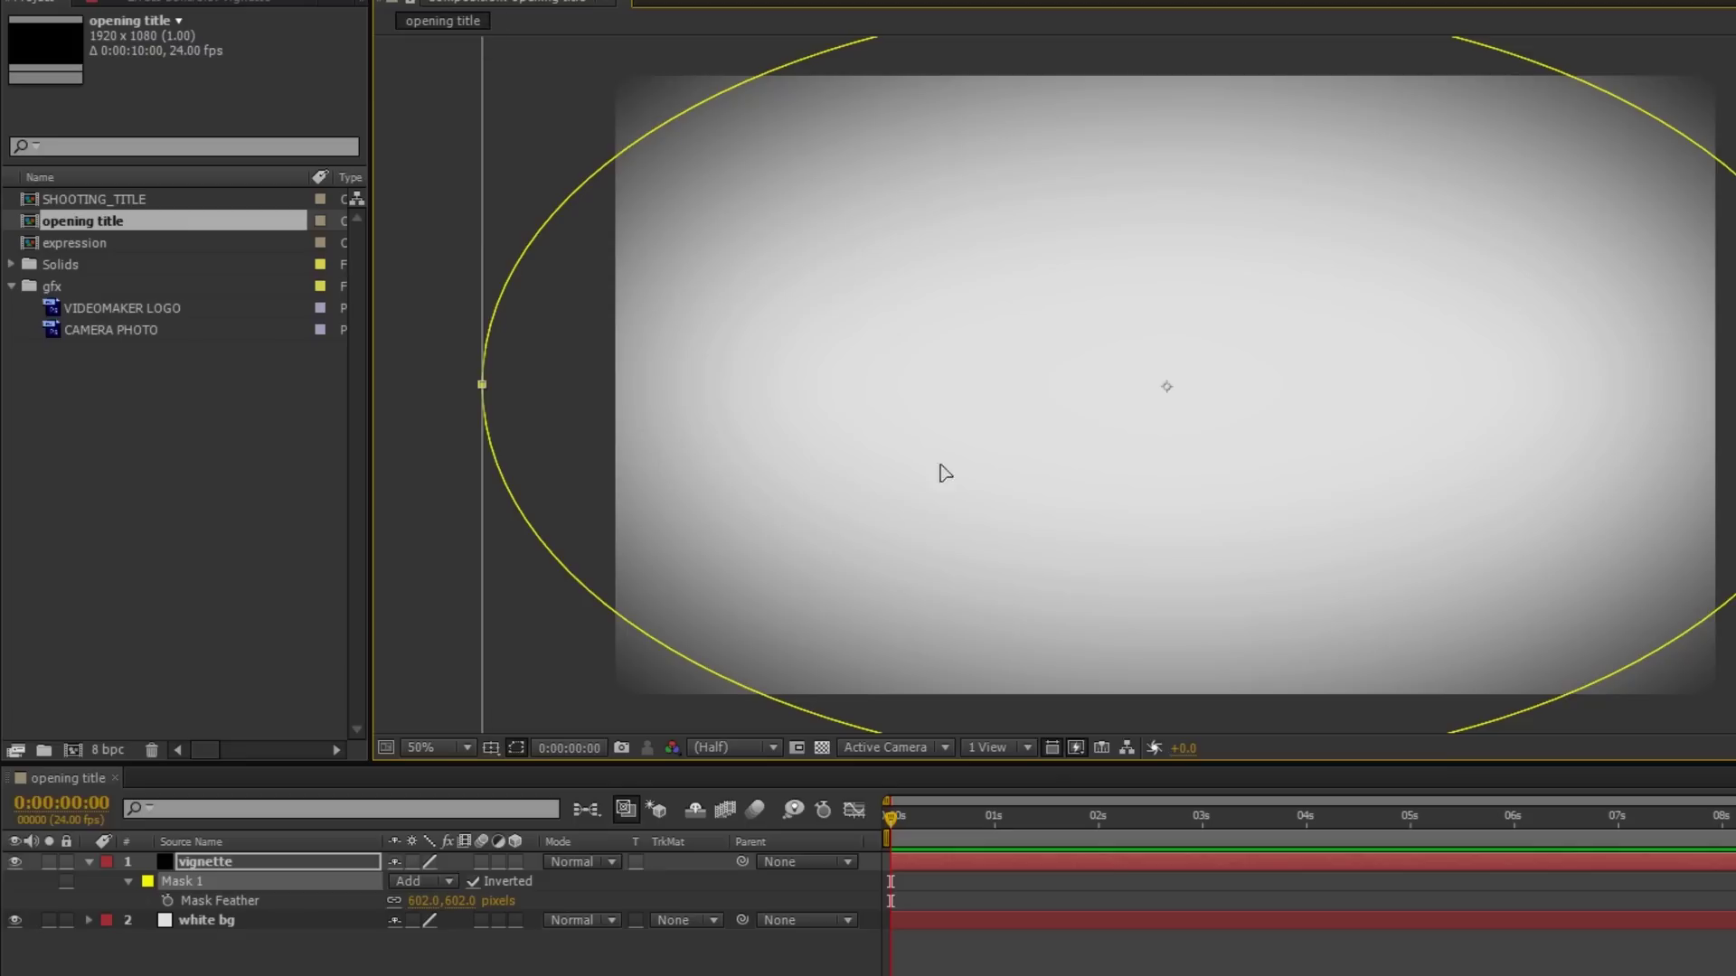
# - Lower the vignette layer's opacity to 41% and compare the background with and without it
pyautogui.click(312, 860)
pyautogui.press('t')
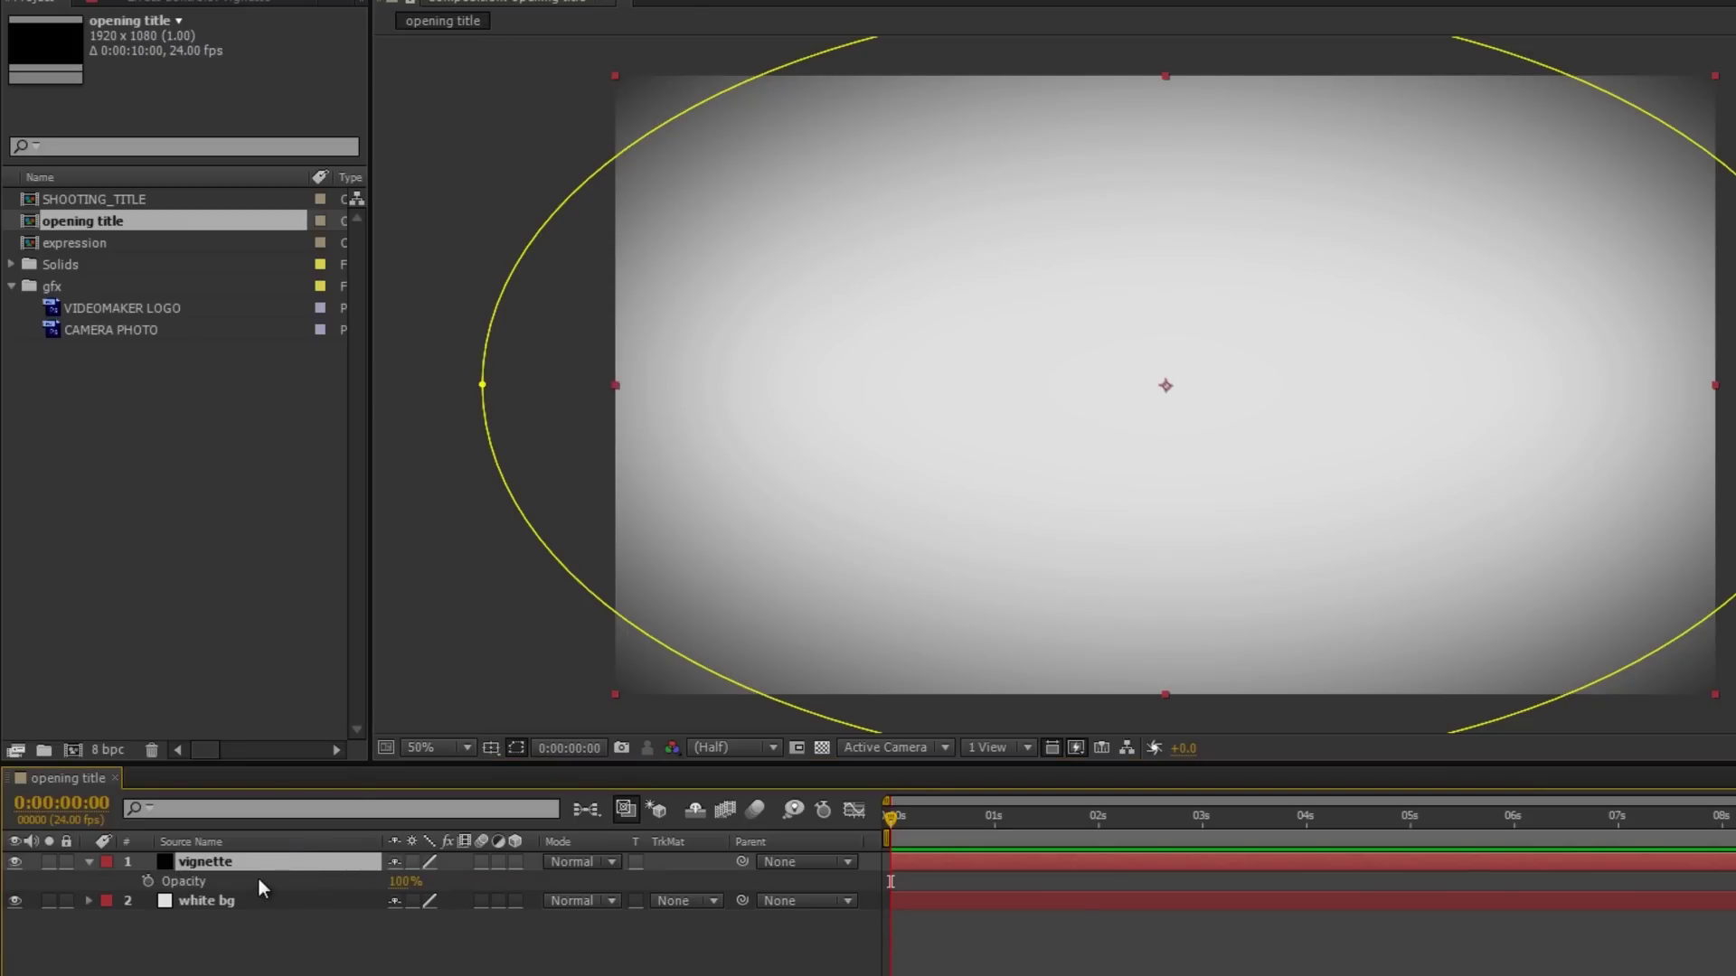
pyautogui.moveTo(402, 882); pyautogui.dragTo(332, 870)
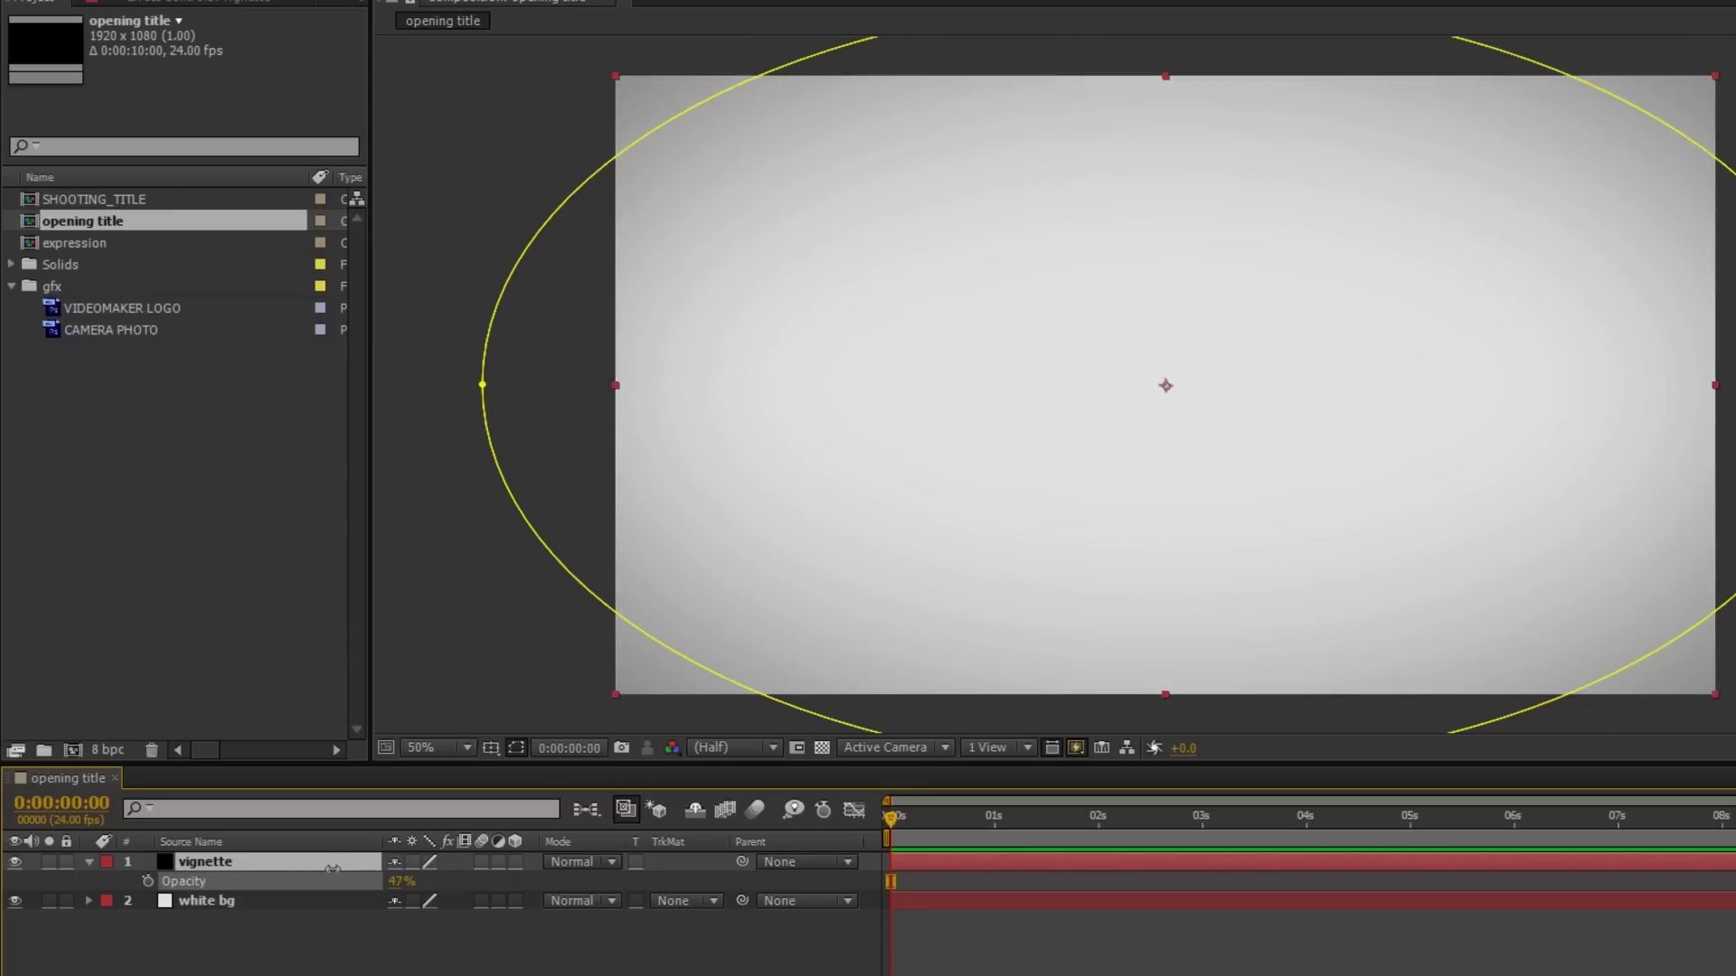
pyautogui.press('Return')
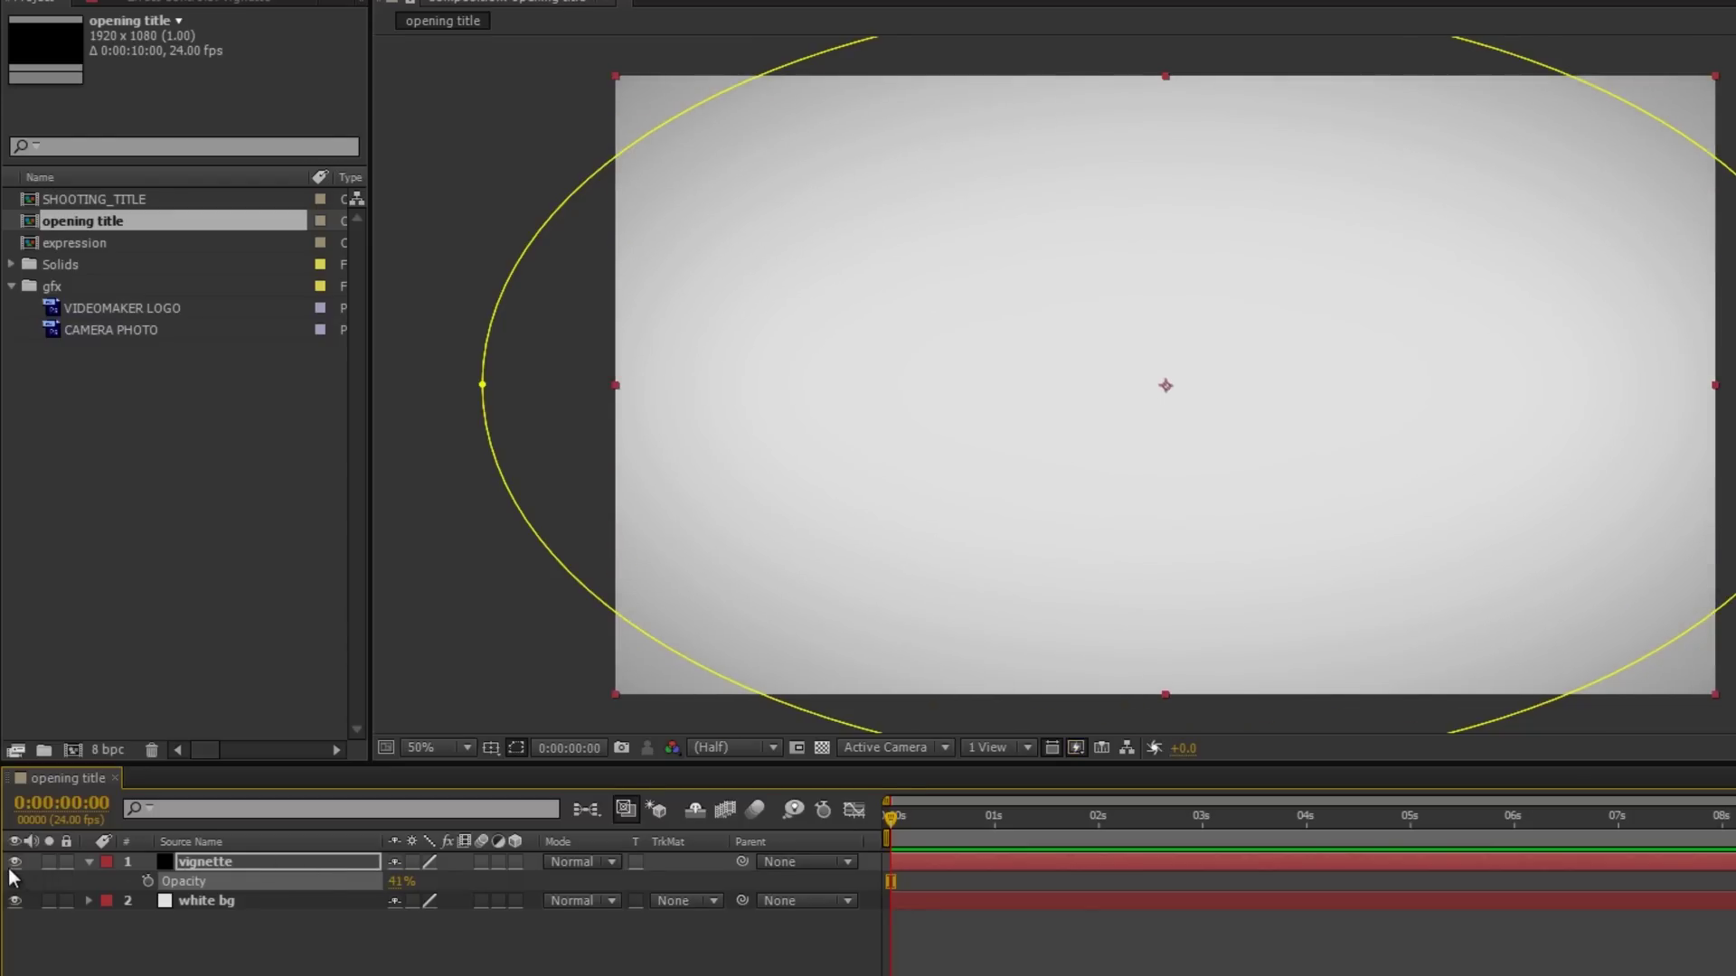
pyautogui.click(15, 862)
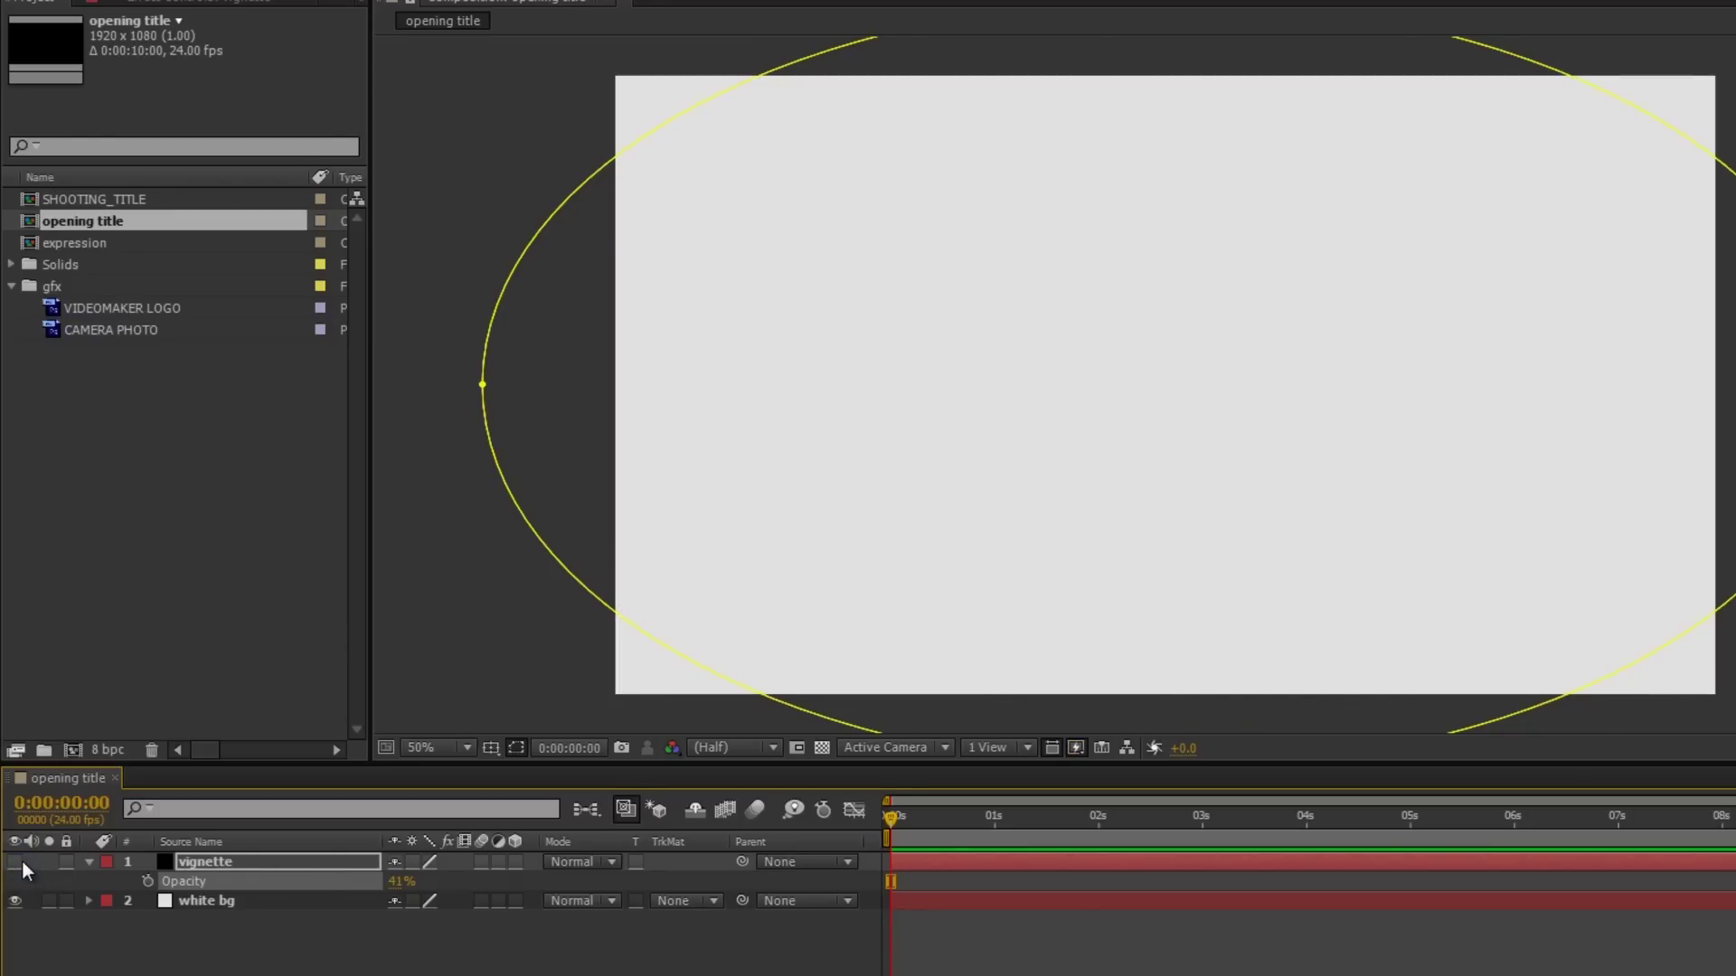
pyautogui.click(21, 861)
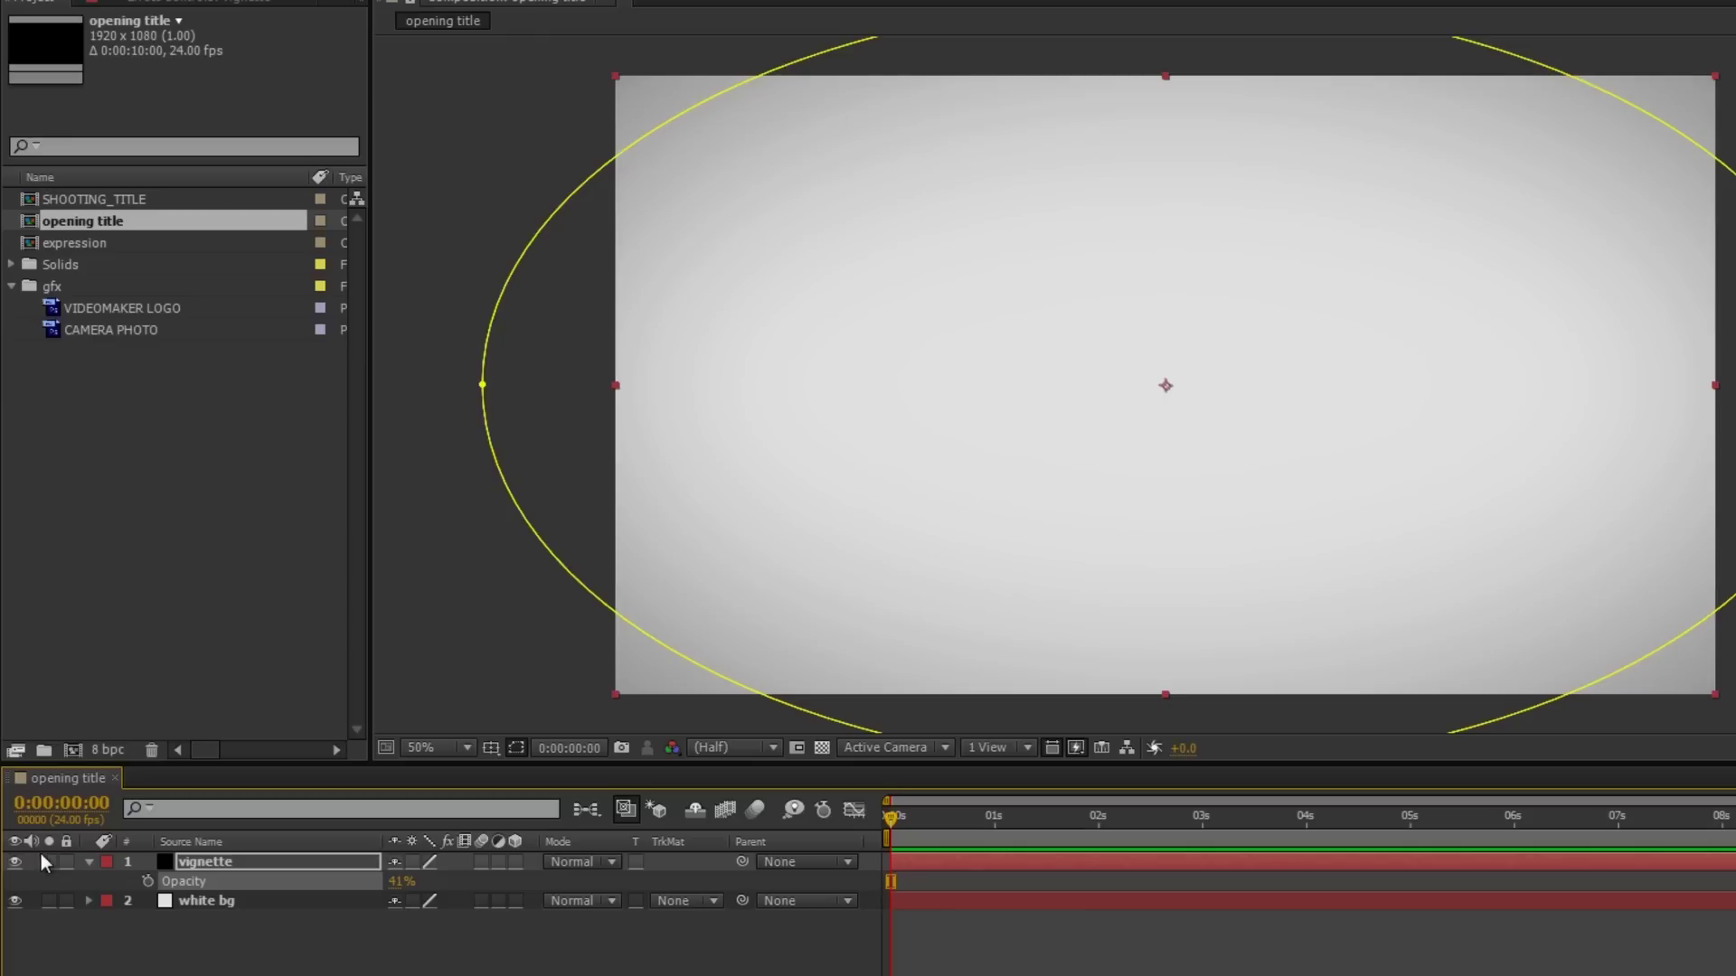
# - Deselect everything and lock the vignette and white bg layers
pyautogui.click(459, 494)
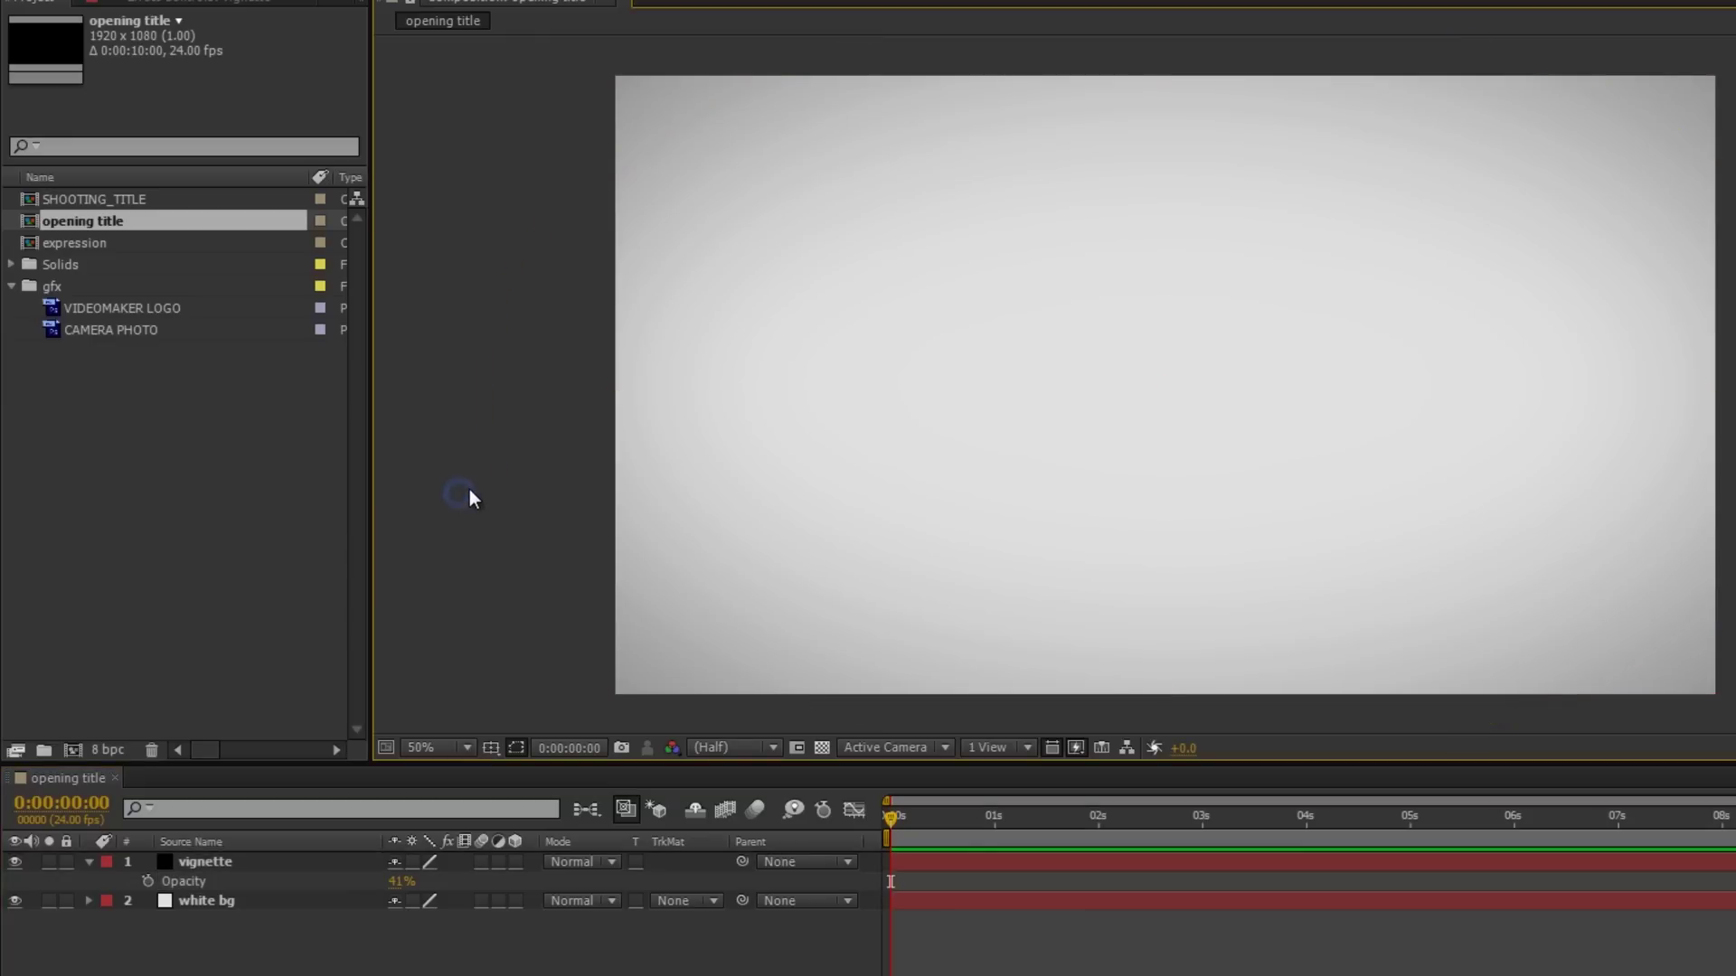
pyautogui.click(67, 862)
pyautogui.click(66, 901)
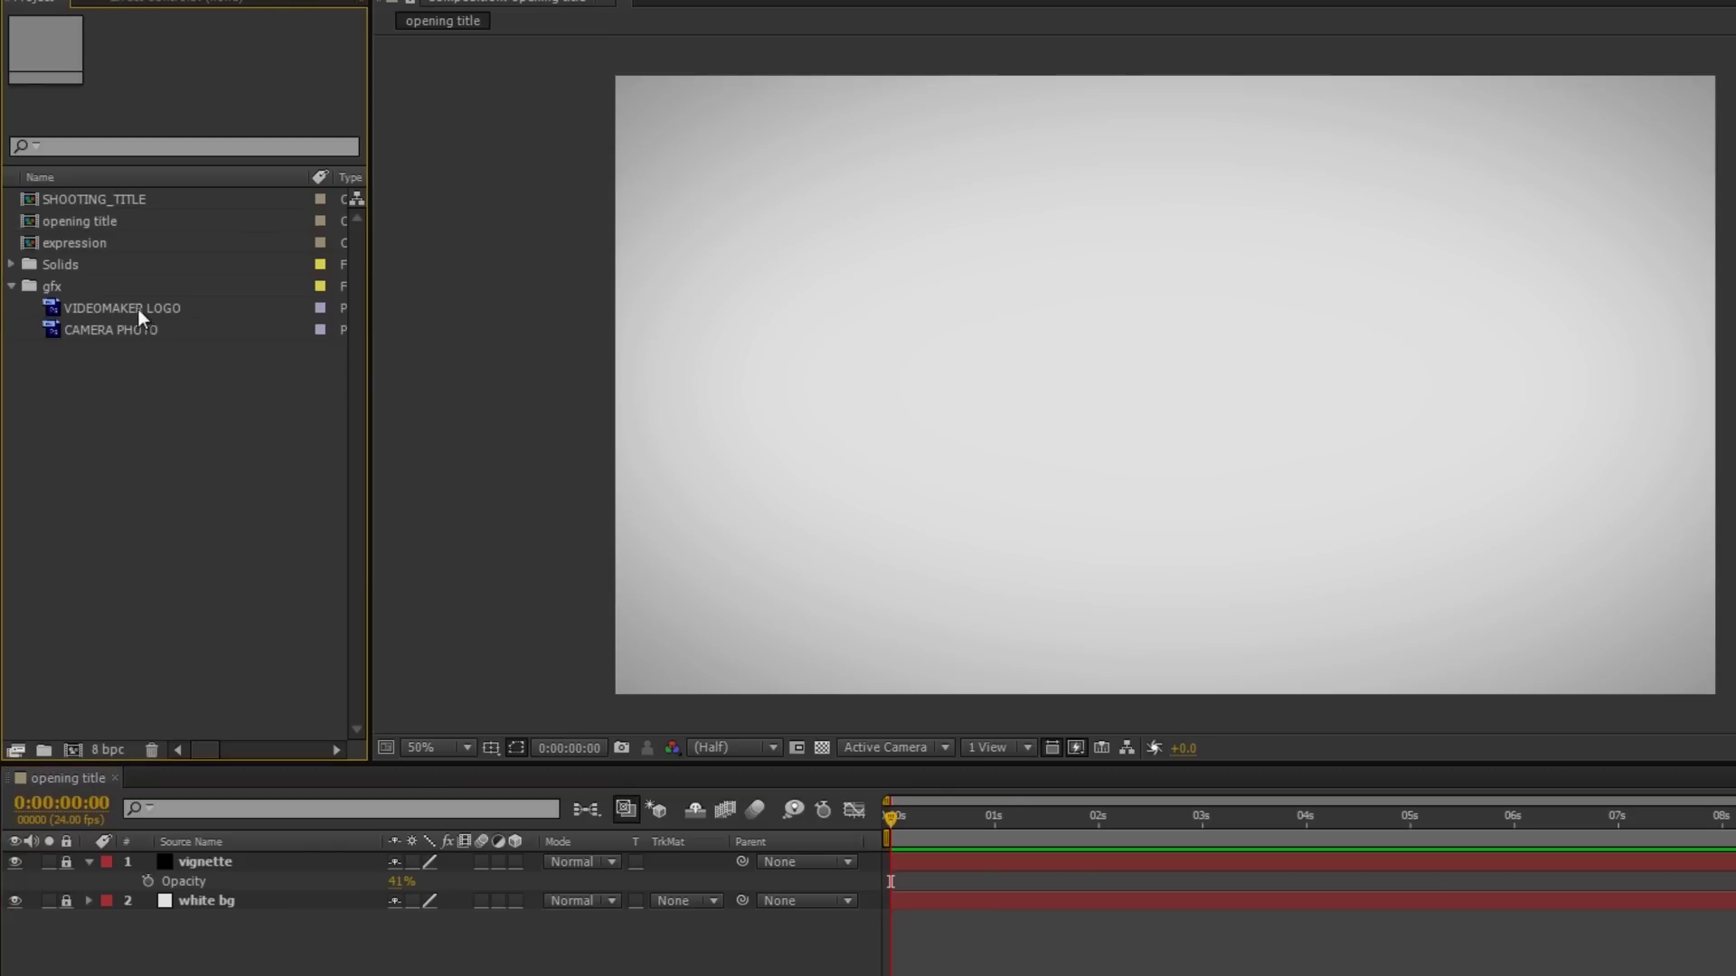
# - Place VIDEOMAKER LOGO as the top layer and centre it horizontally and vertically in the composition
pyautogui.moveTo(138, 309); pyautogui.dragTo(307, 859)
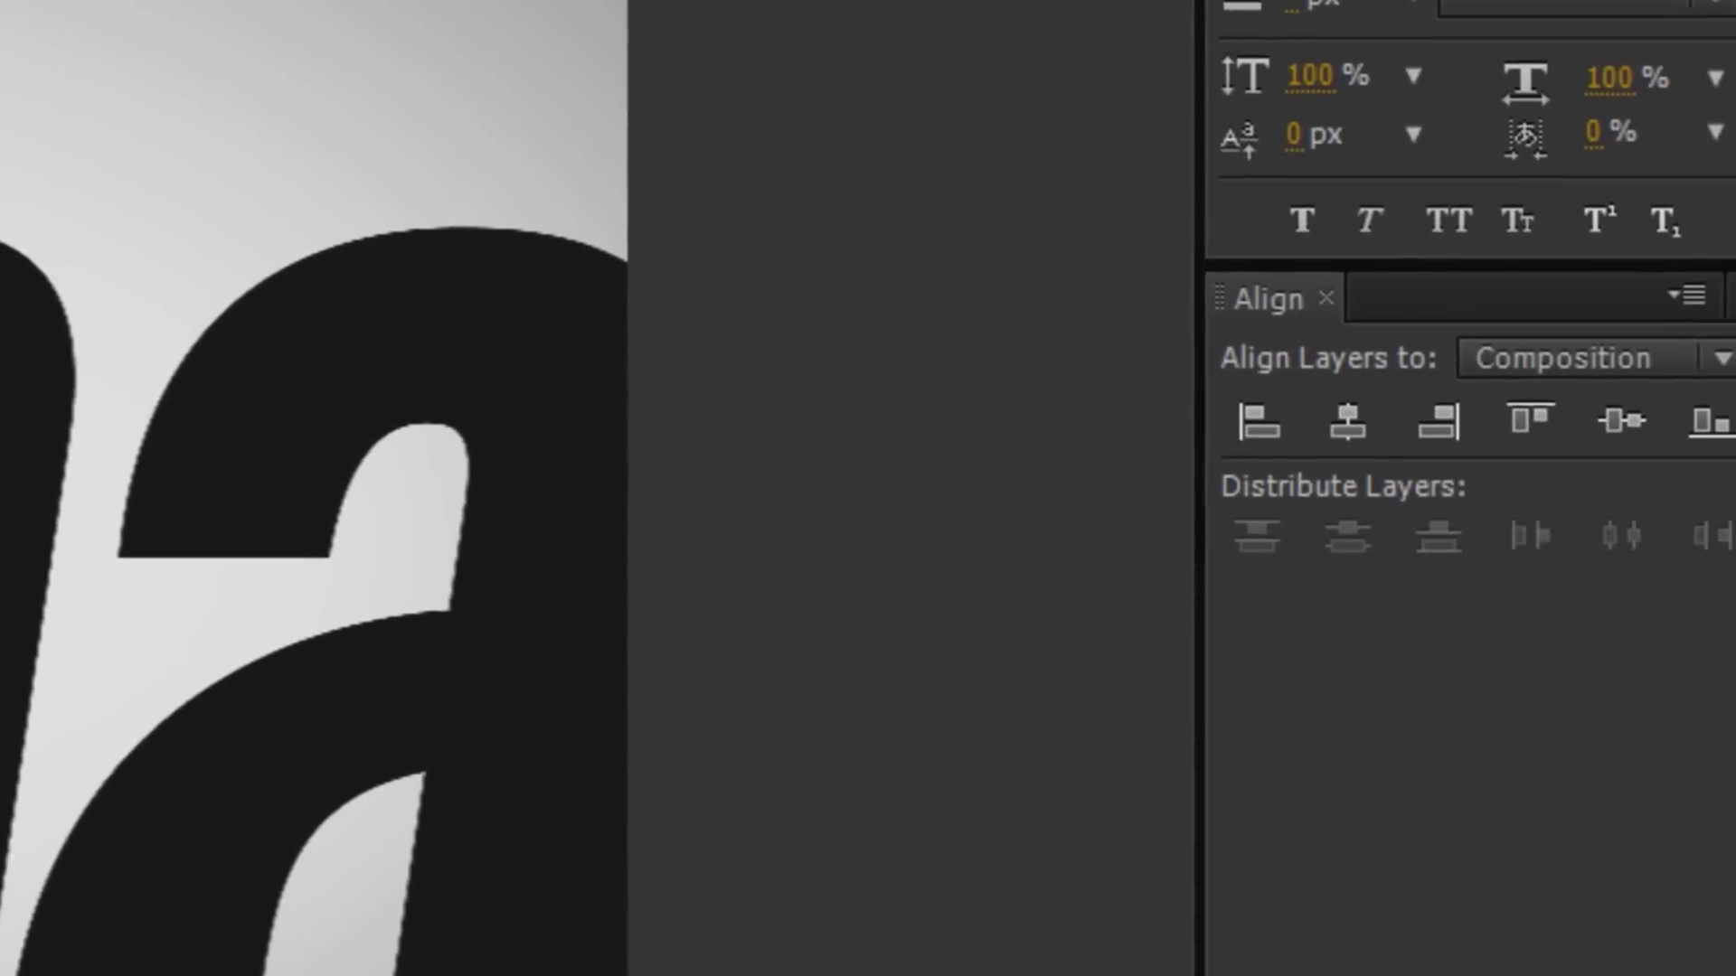
pyautogui.click(1305, 421)
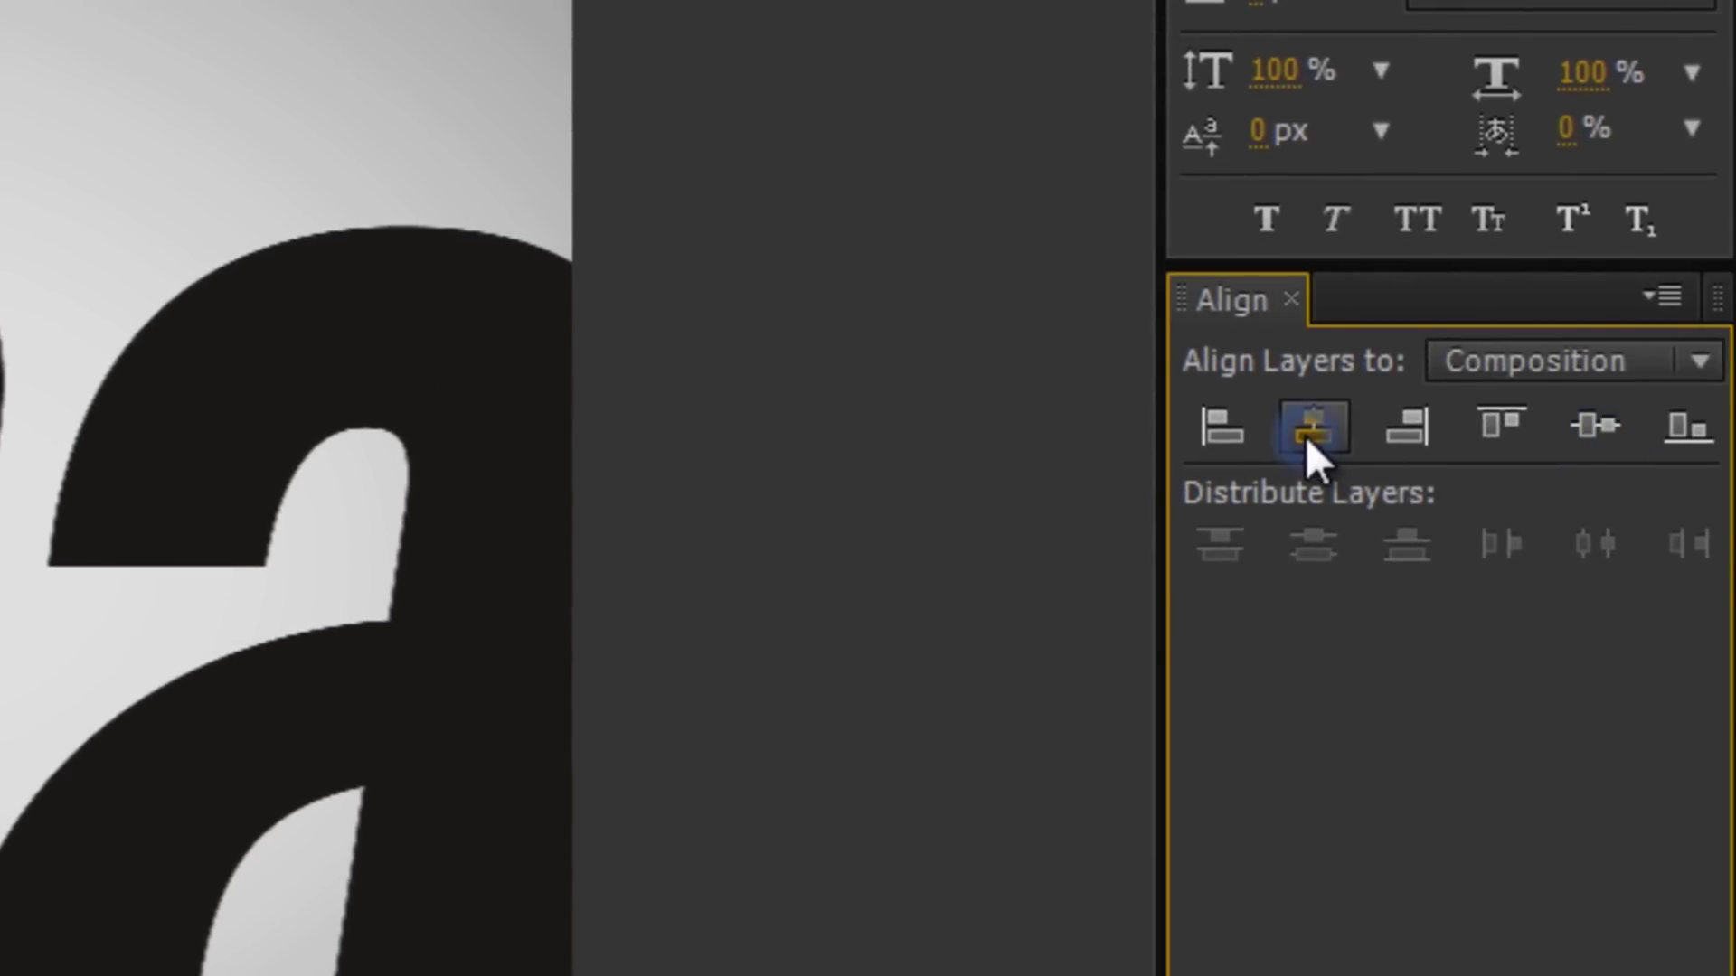
pyautogui.click(1608, 443)
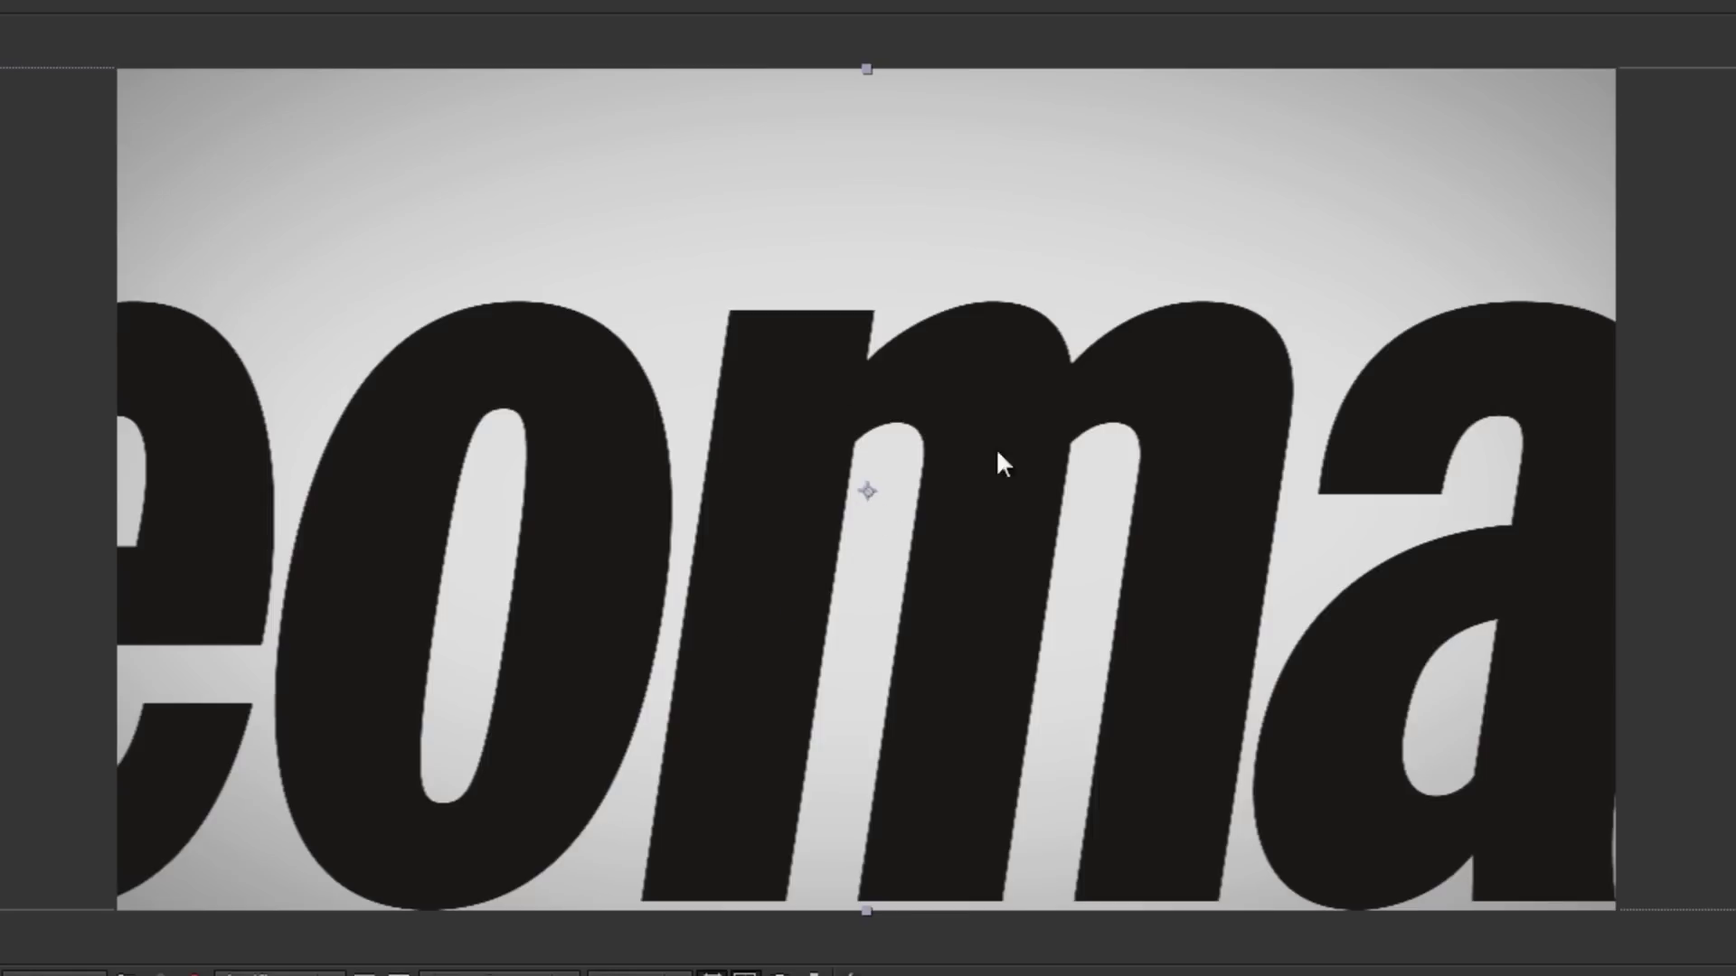
pyautogui.press('space')
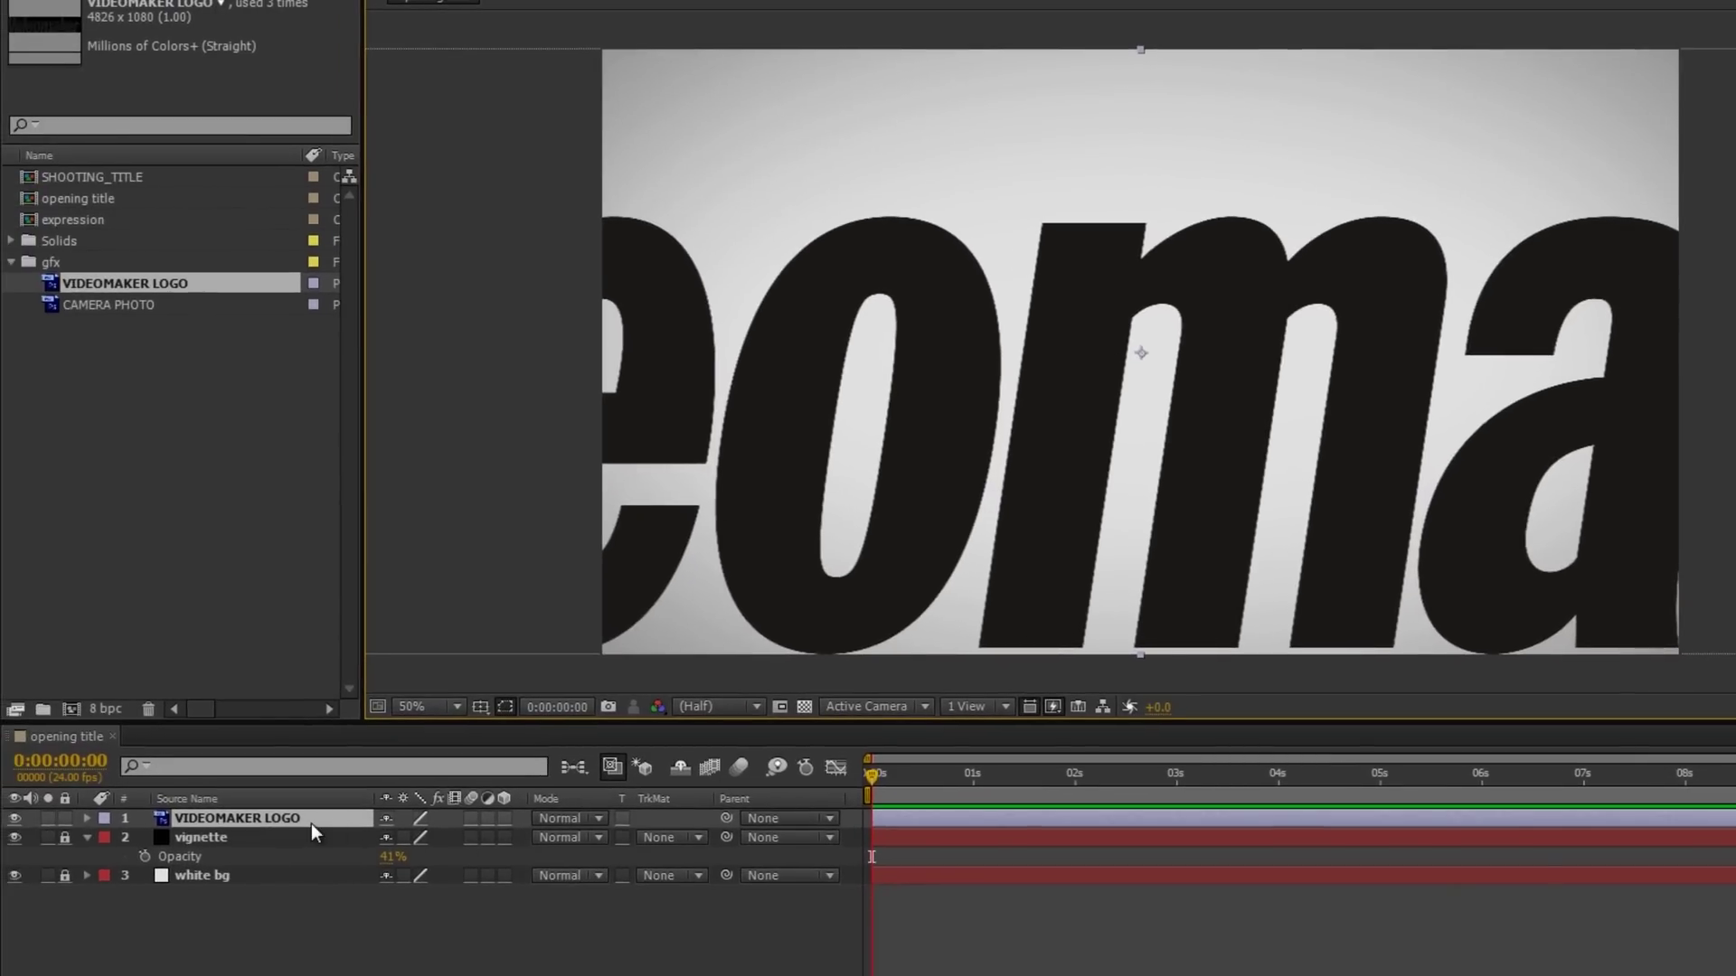
# - Scale the VIDEOMAKER LOGO layer down uniformly to 20%
pyautogui.press('s')
pyautogui.click(411, 837)
pyautogui.write('37')
pyautogui.press('Return')
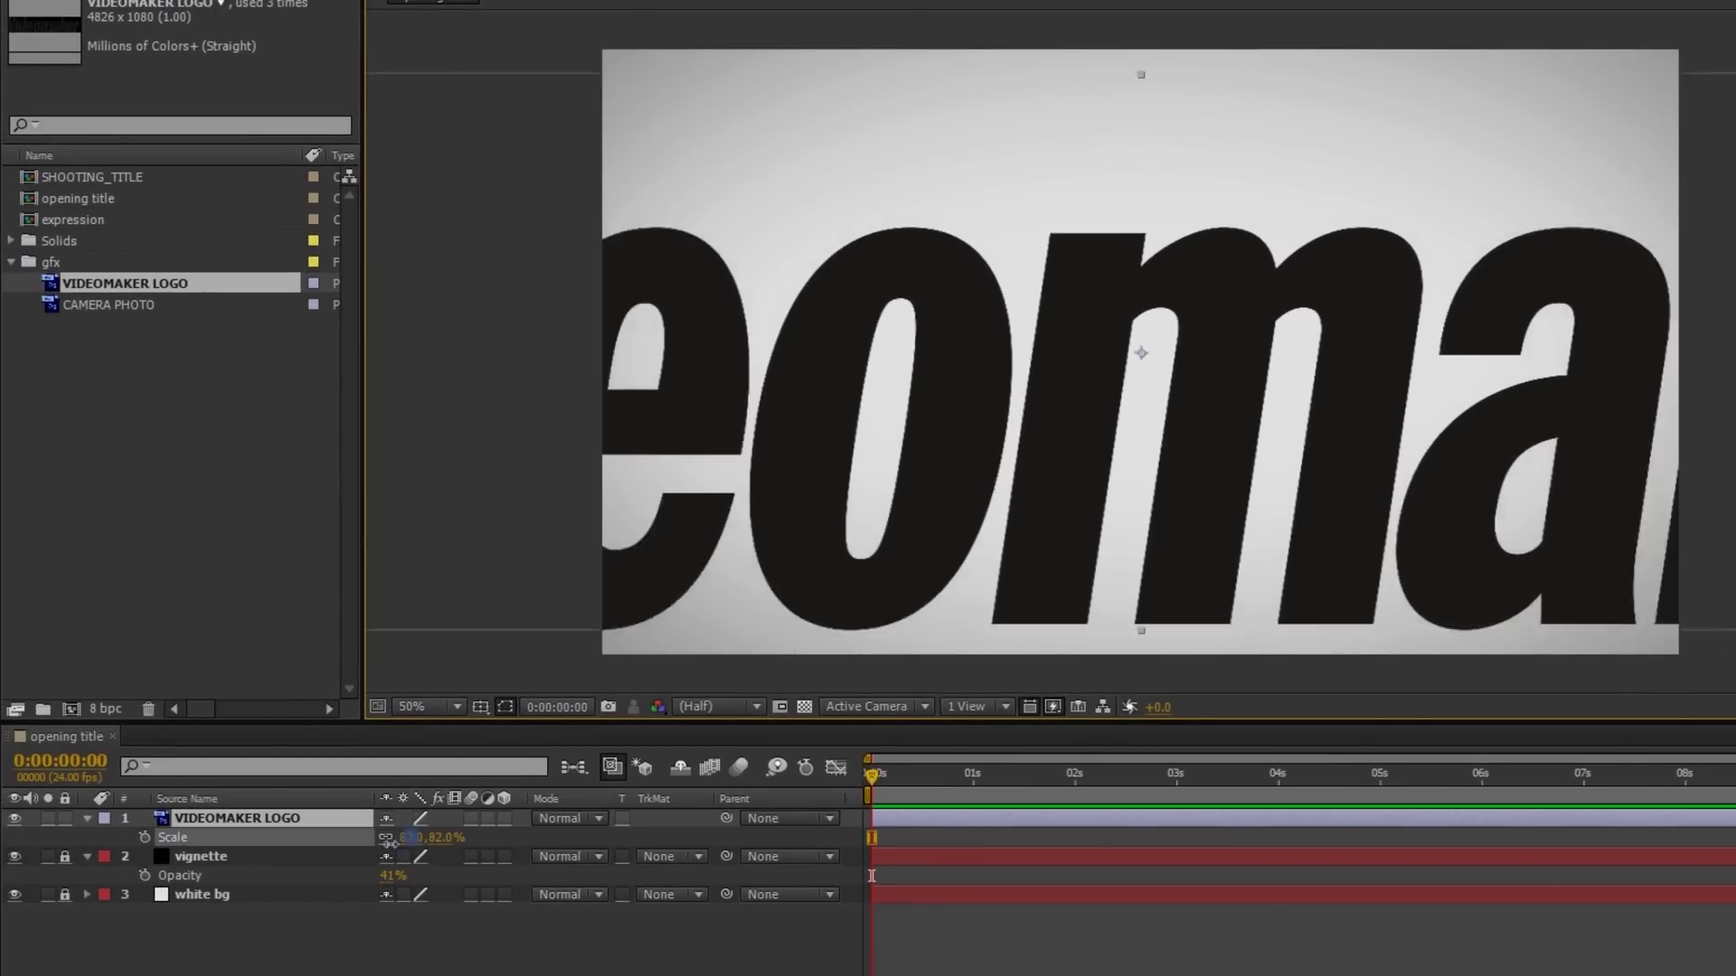
pyautogui.moveTo(411, 837); pyautogui.dragTo(417, 837)
pyautogui.click(411, 837)
pyautogui.write('20')
pyautogui.press('Return')
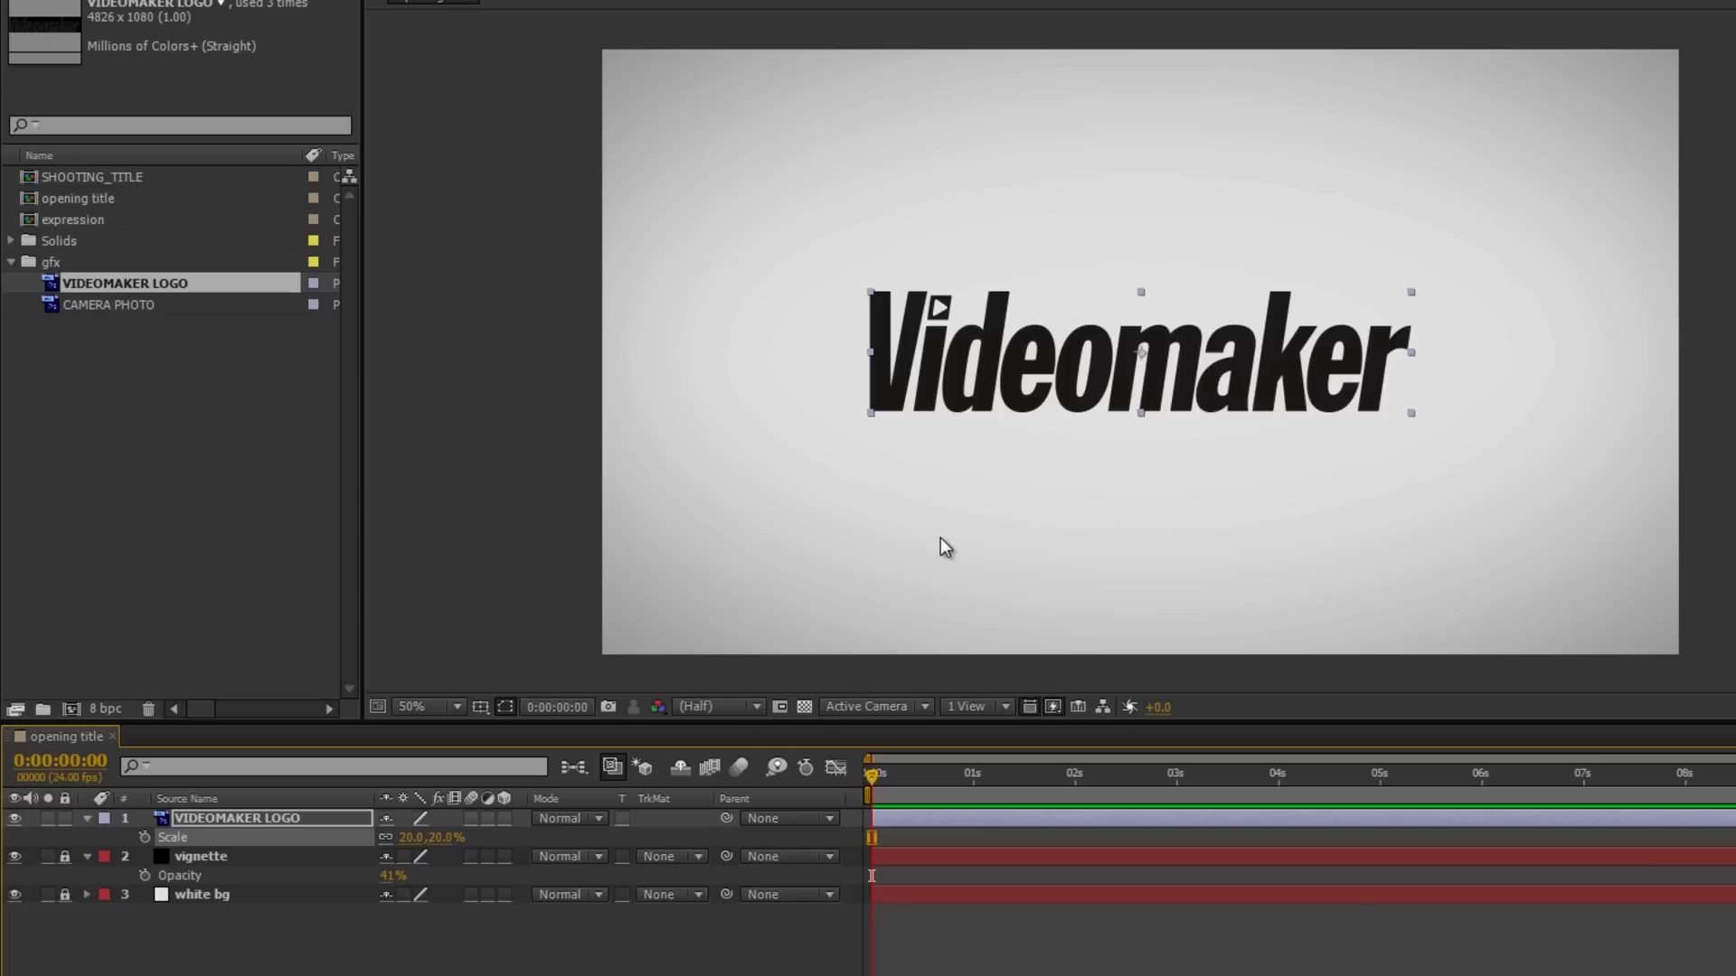
# - Set the VIDEOMAKER LOGO layer's anchor point to 4093, 2109 to place the logo in the frame's upper-left area
pyautogui.click(271, 815)
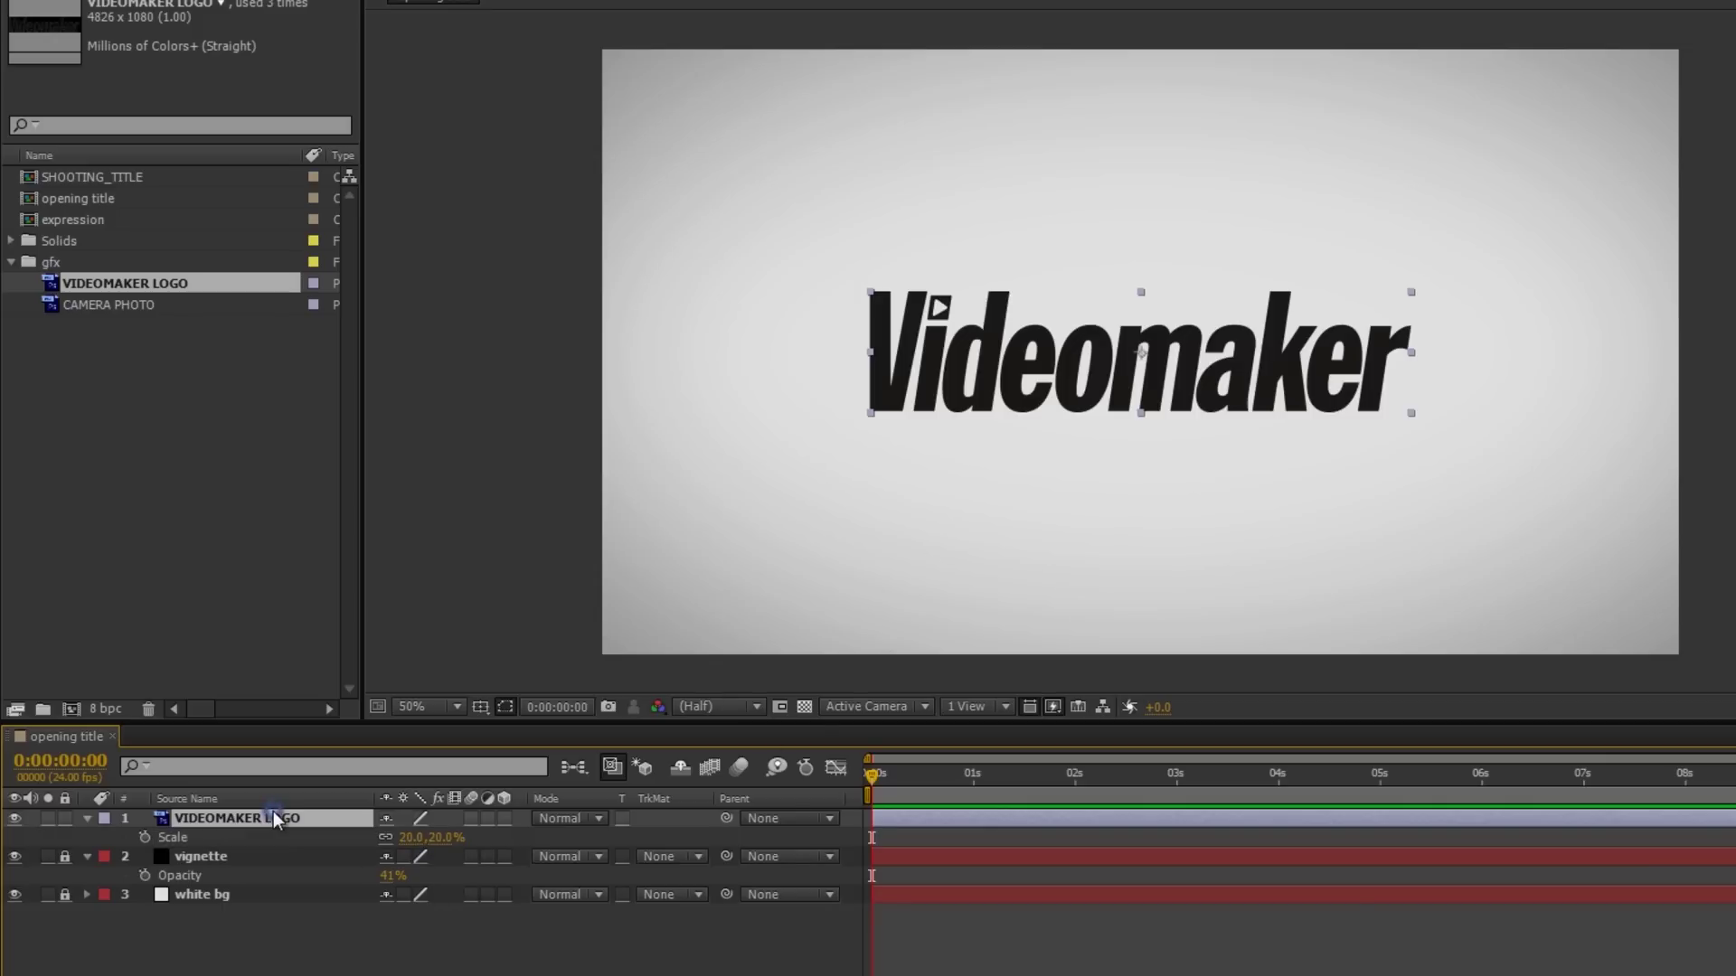
pyautogui.press('a')
pyautogui.moveTo(398, 838); pyautogui.dragTo(630, 821)
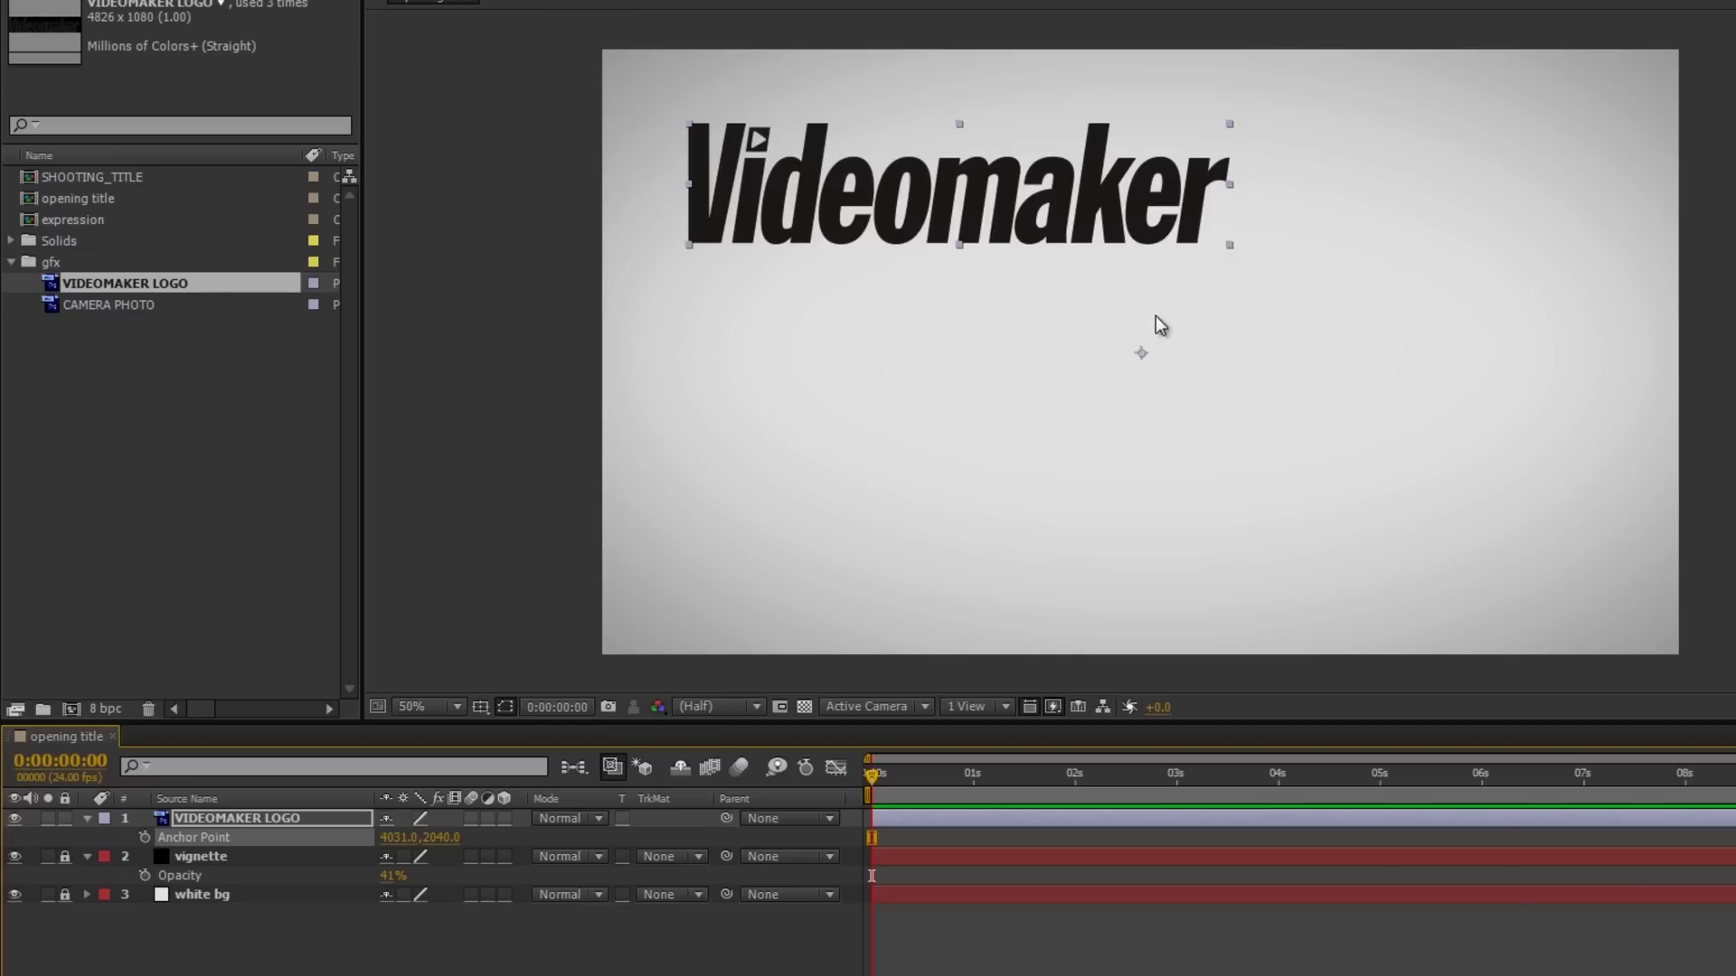
pyautogui.moveTo(446, 845)
pyautogui.mouseDown()
pyautogui.moveTo(475, 845)
pyautogui.moveTo(434, 859)
pyautogui.moveTo(443, 841)
pyautogui.moveTo(476, 845)
pyautogui.mouseUp()
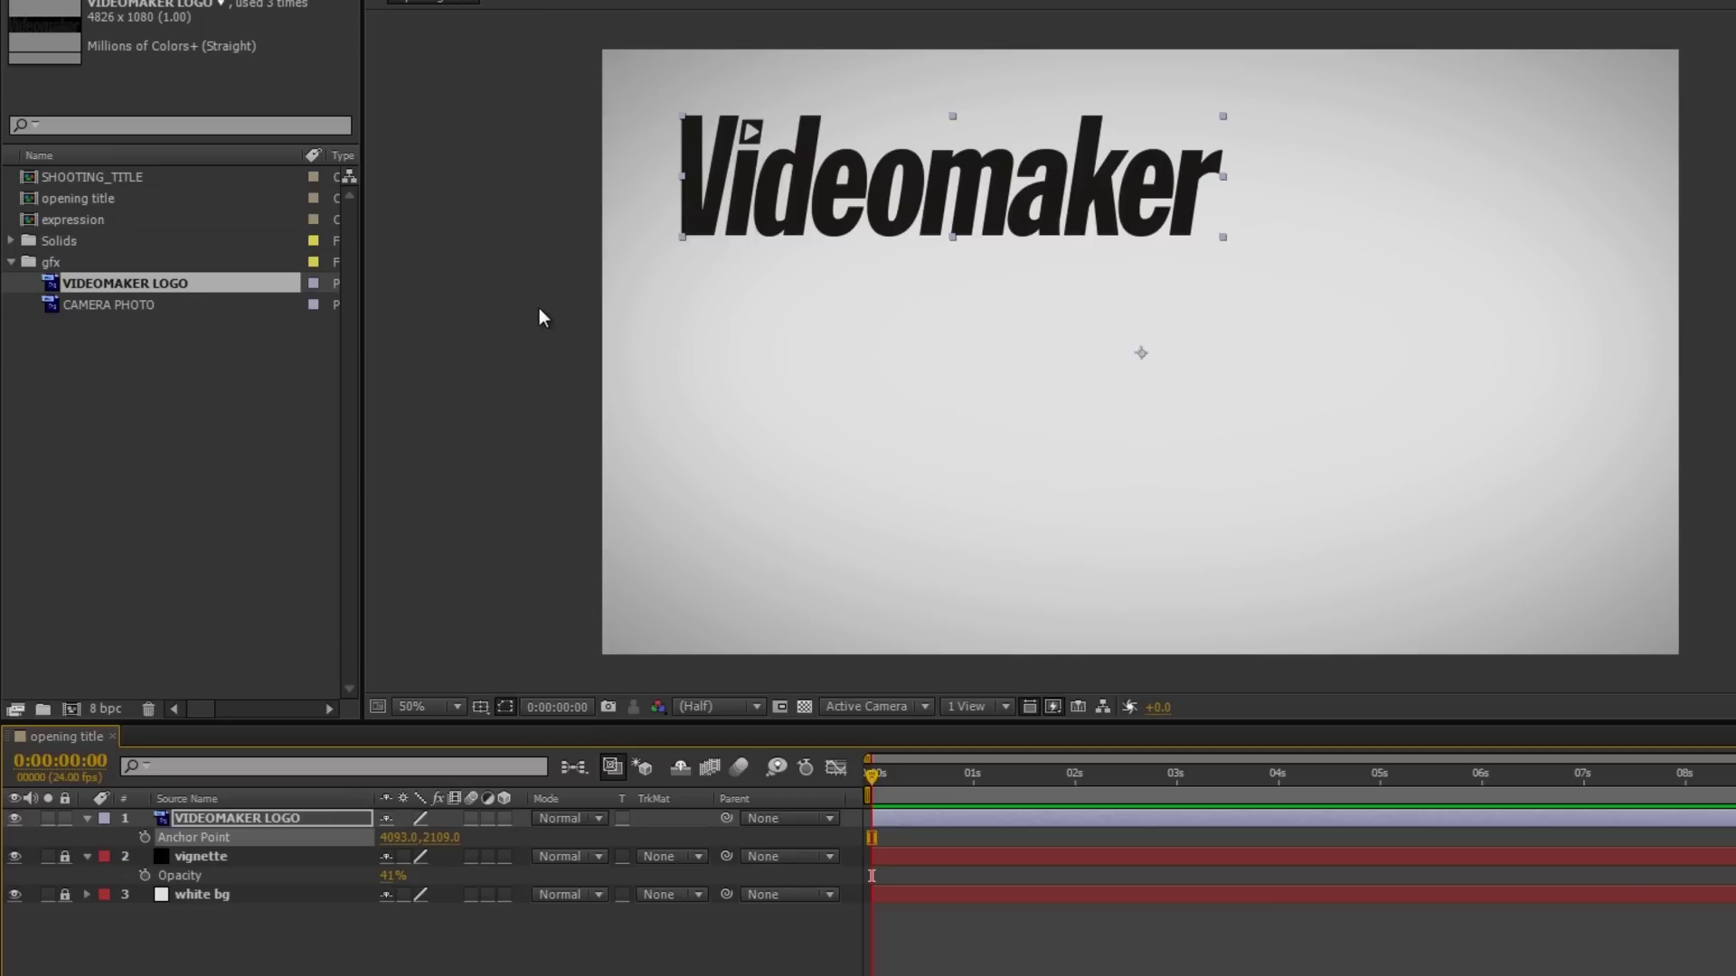
# - Create a solid named line 1, 2120 px wide, with its colour sampled from the black logo lettering
pyautogui.hotkey('ctrl', 'y')
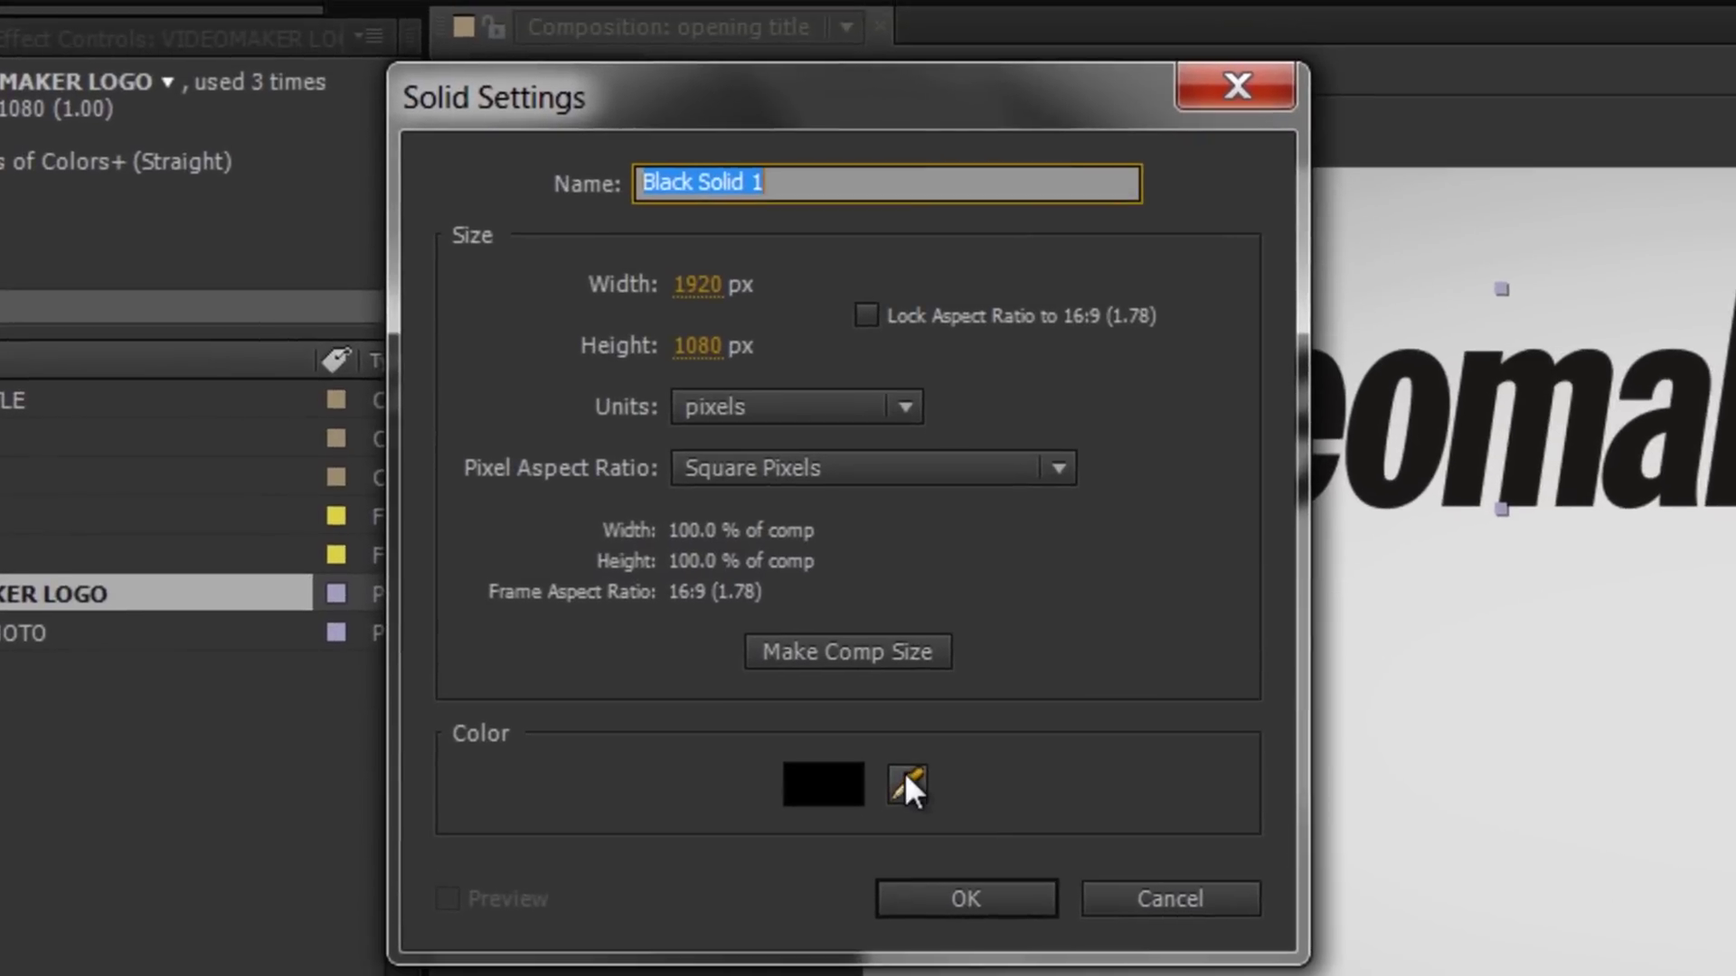
pyautogui.click(867, 727)
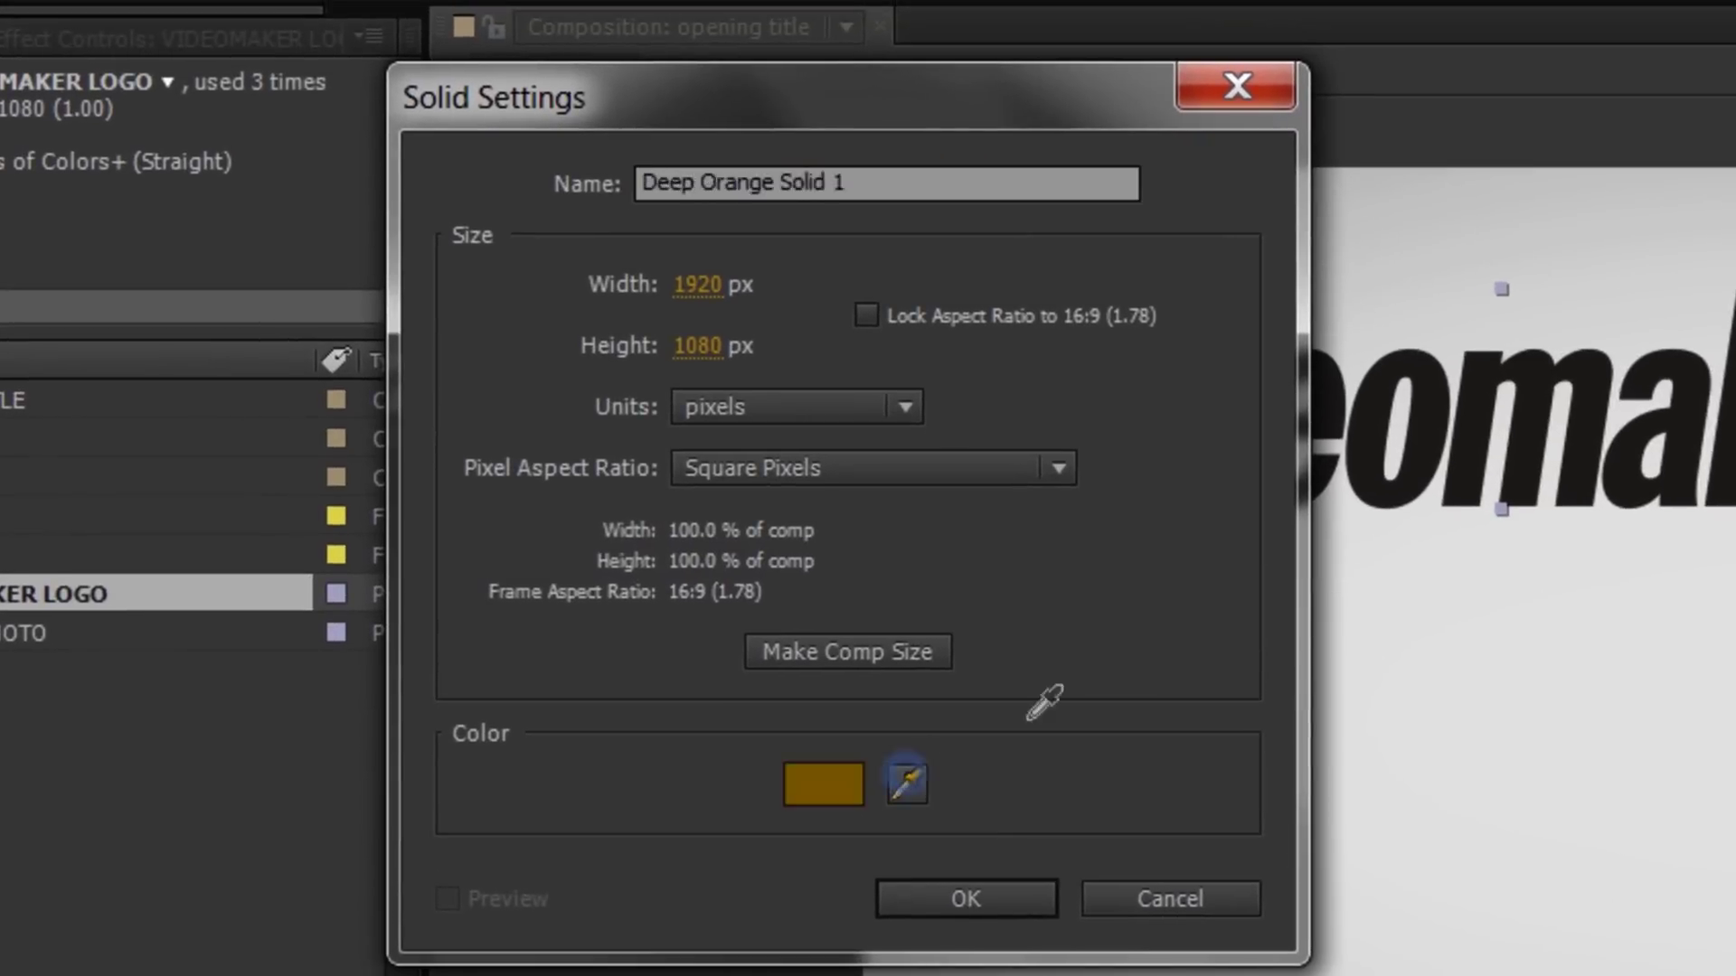
pyautogui.click(1484, 374)
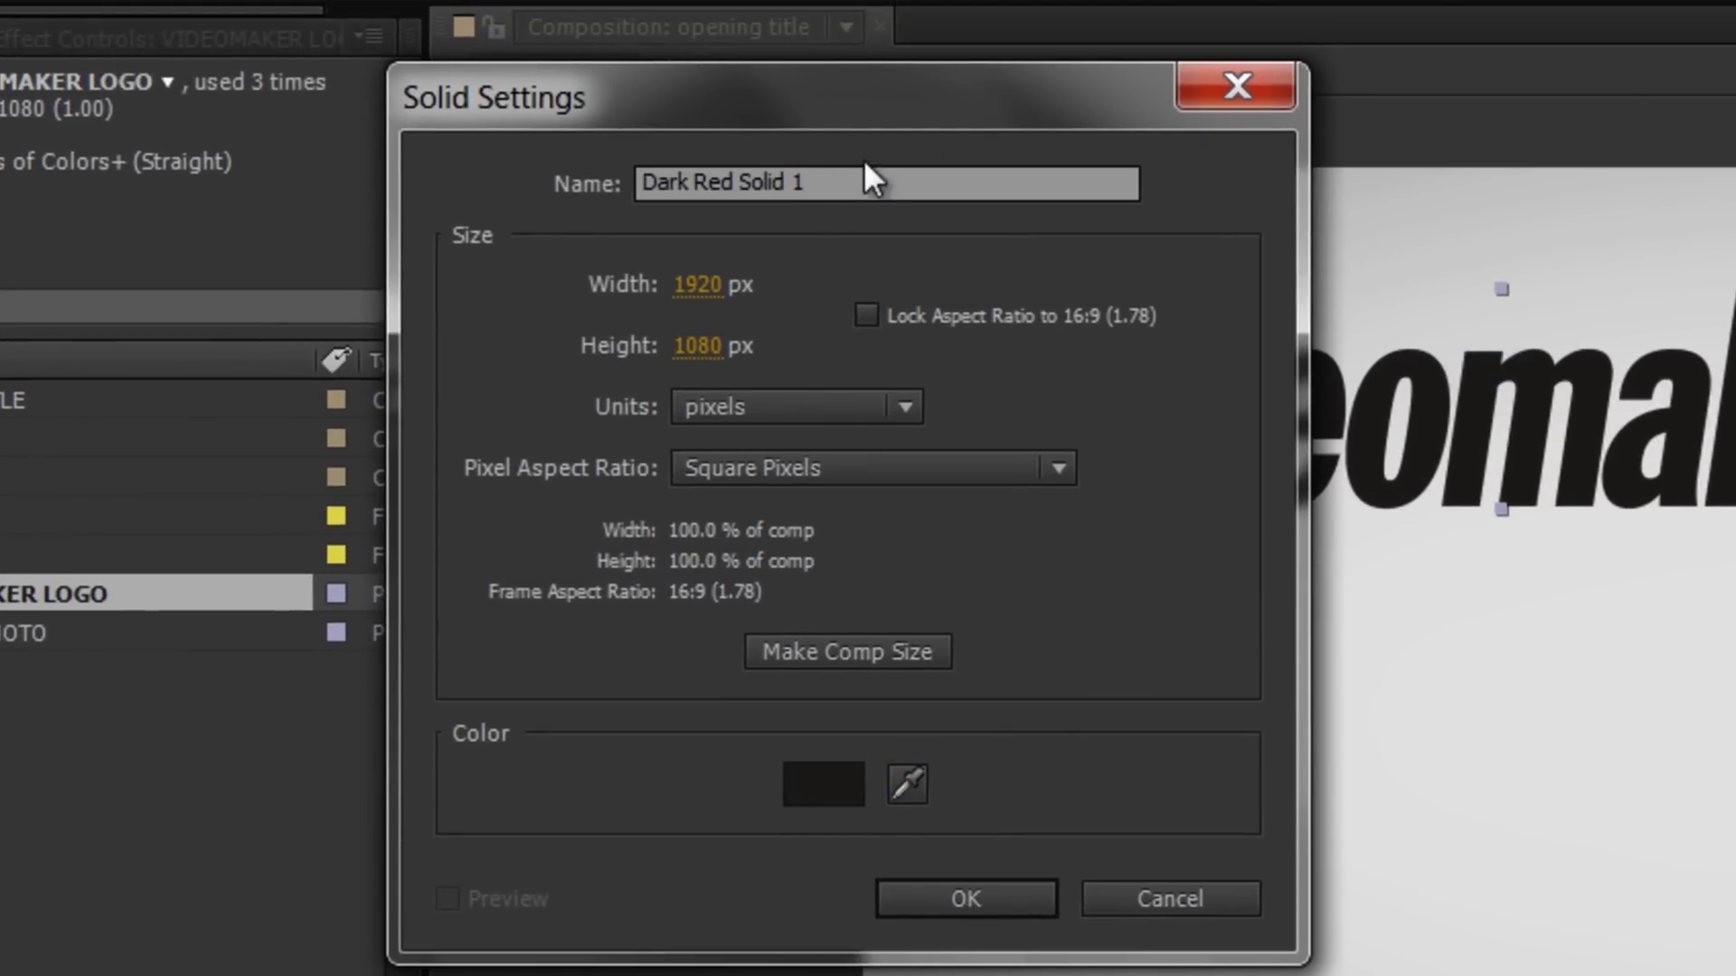
pyautogui.click(891, 186)
pyautogui.write('li')
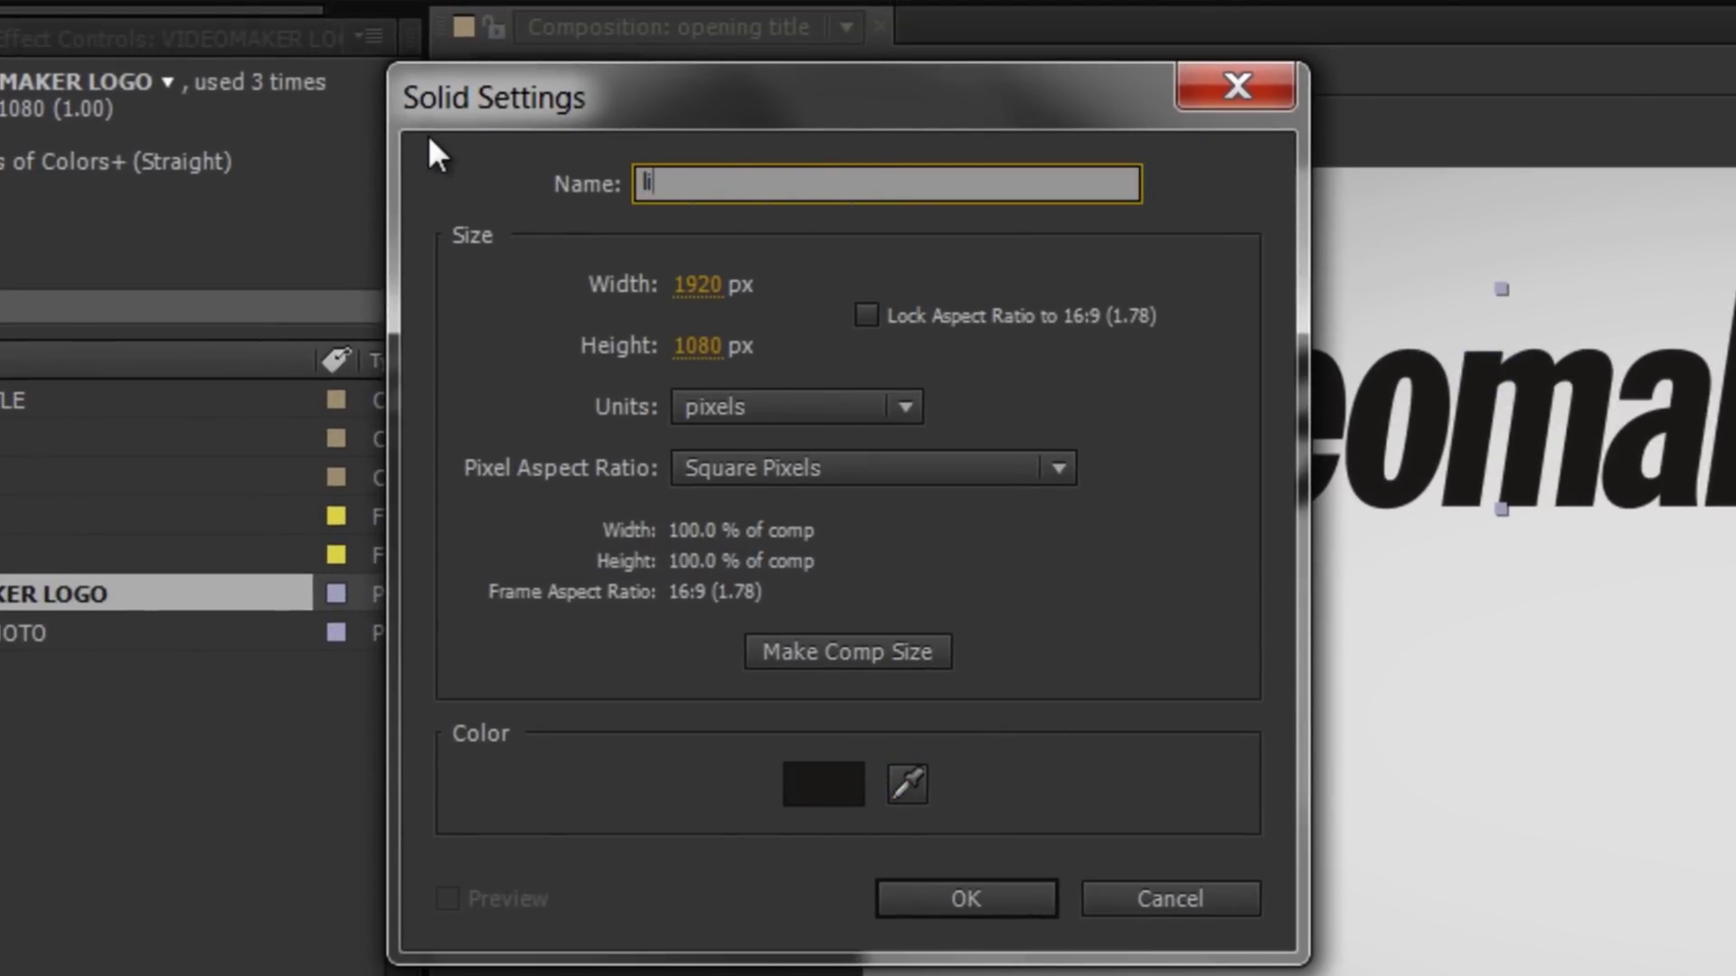
pyautogui.write('ne 1')
pyautogui.click(714, 283)
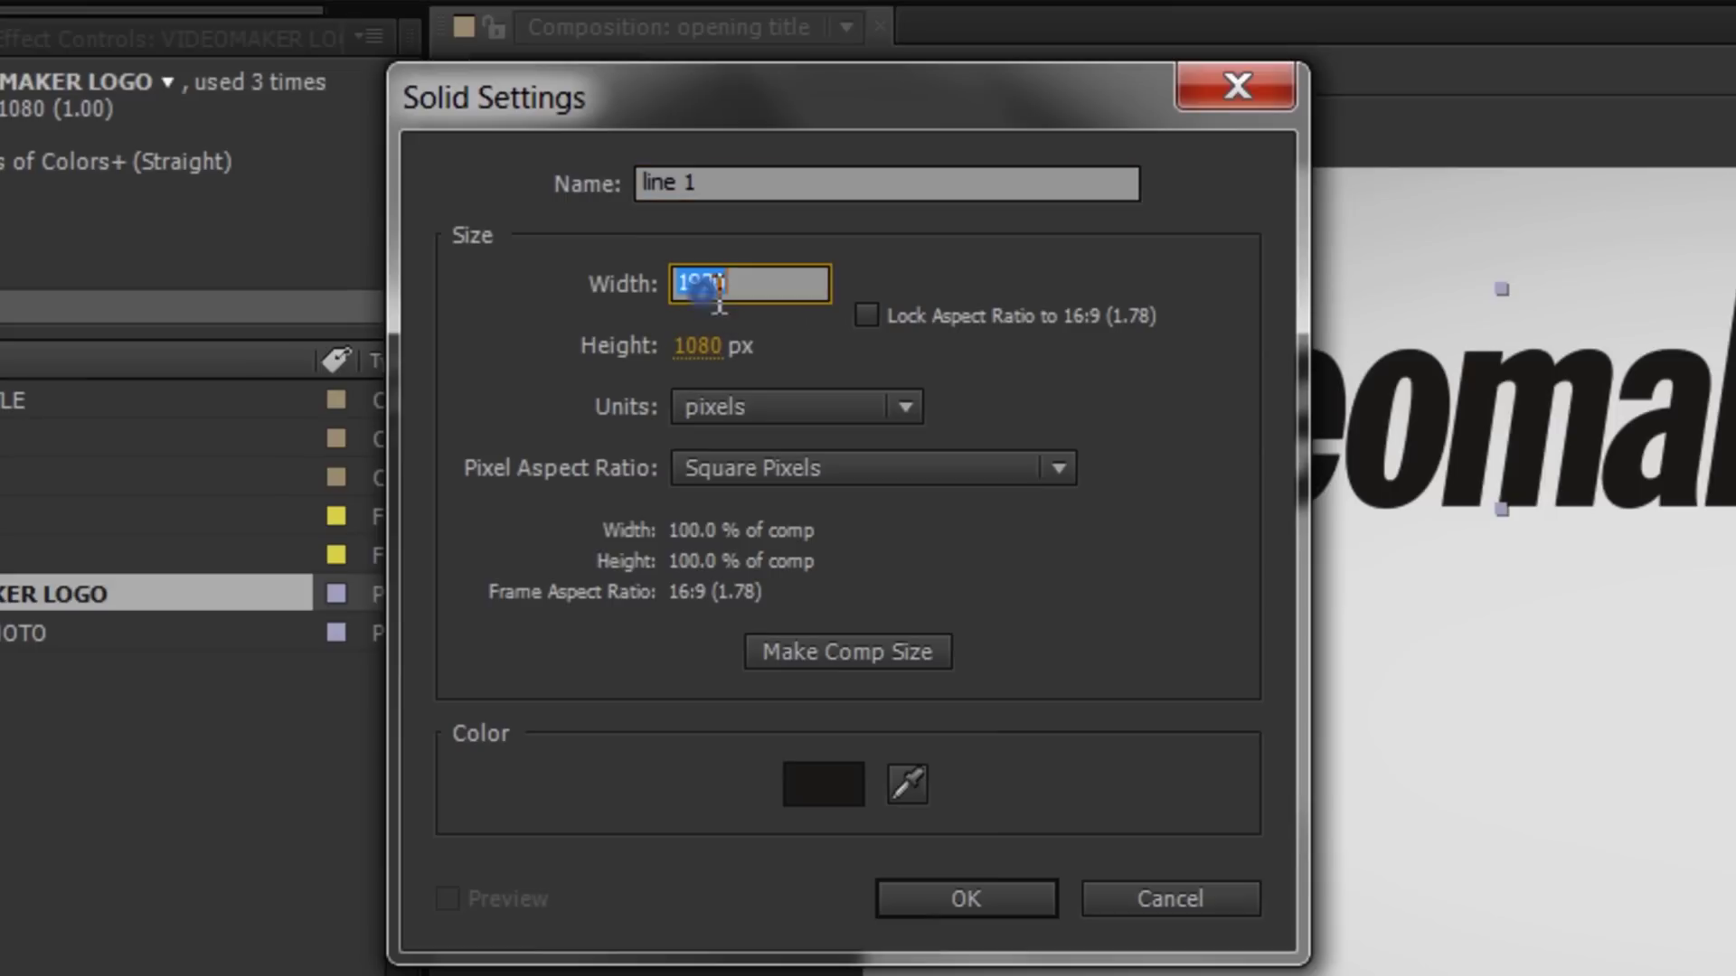
pyautogui.write('2120')
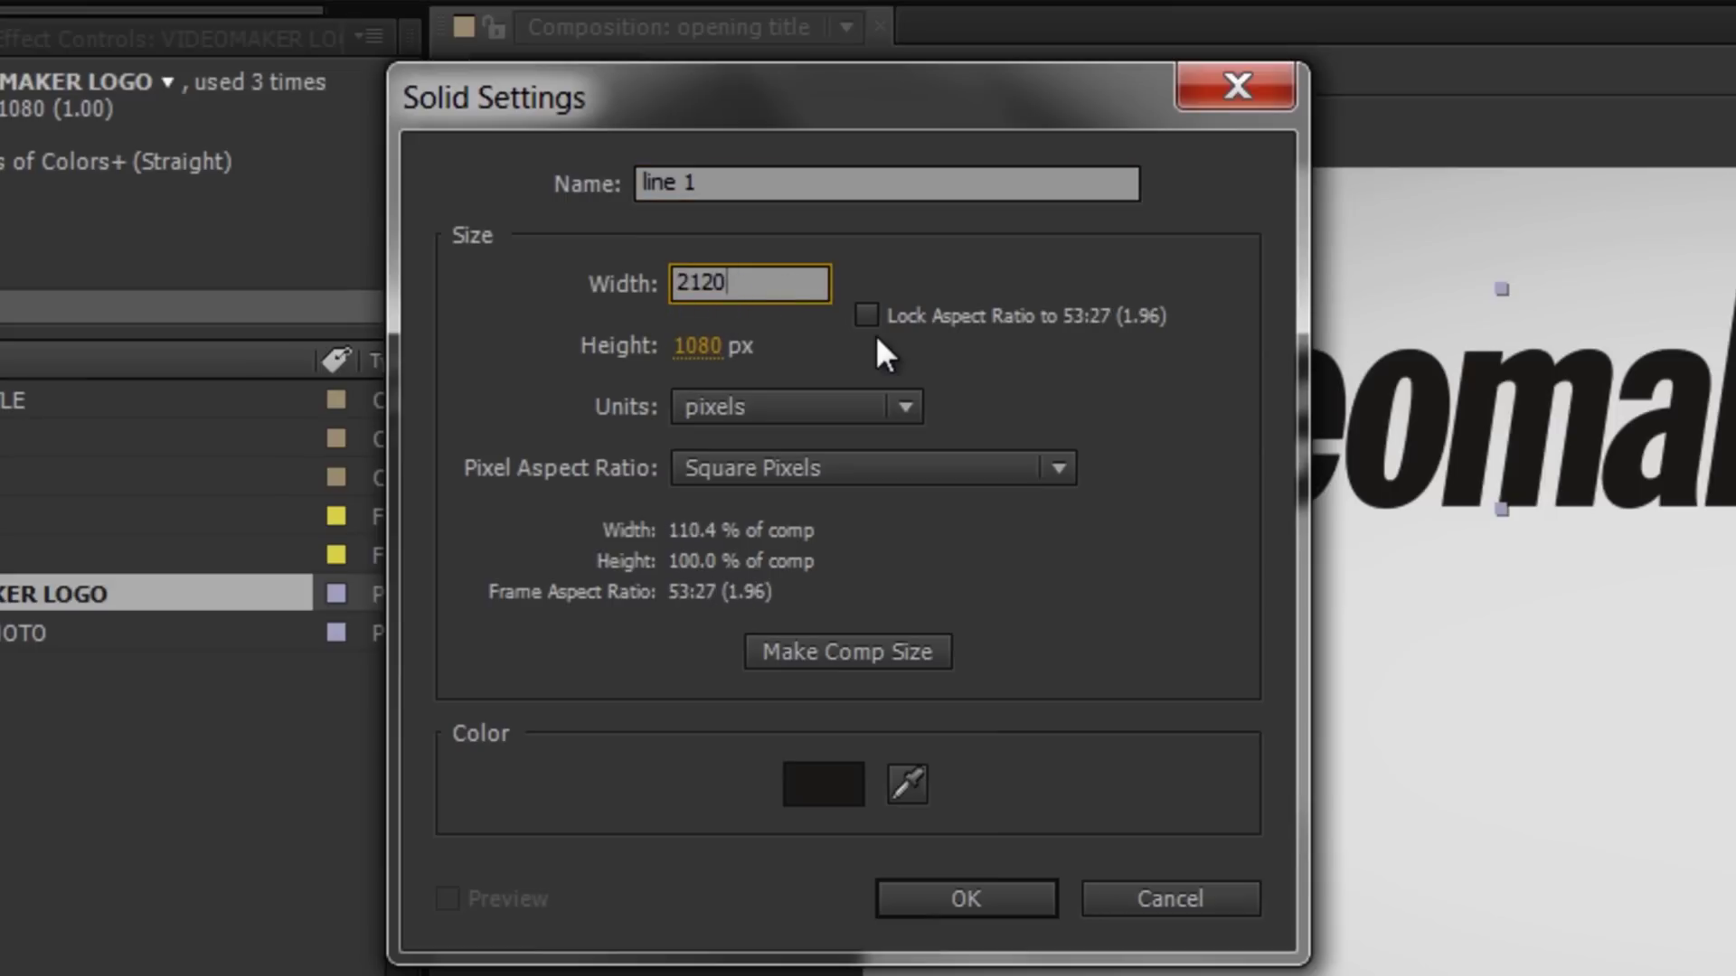
pyautogui.click(984, 897)
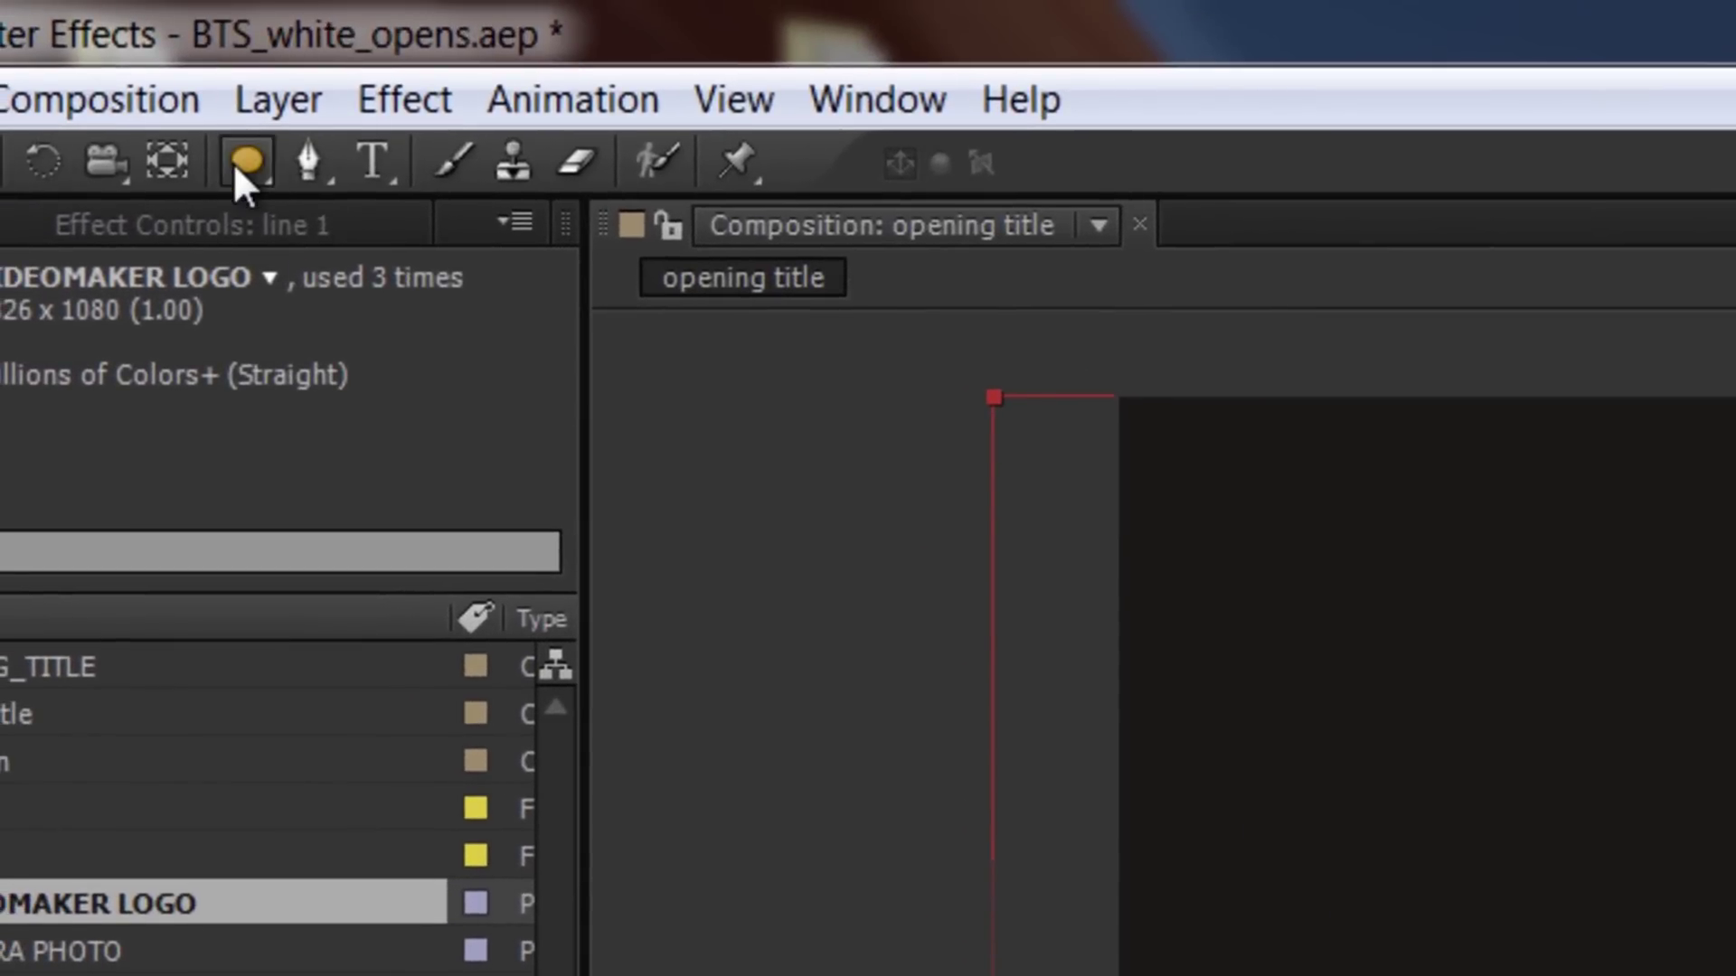
# - Add a full-size rectangular mask to the line 1 solid and squash it vertically into a thin horizontal line at mid-frame
pyautogui.click(242, 161)
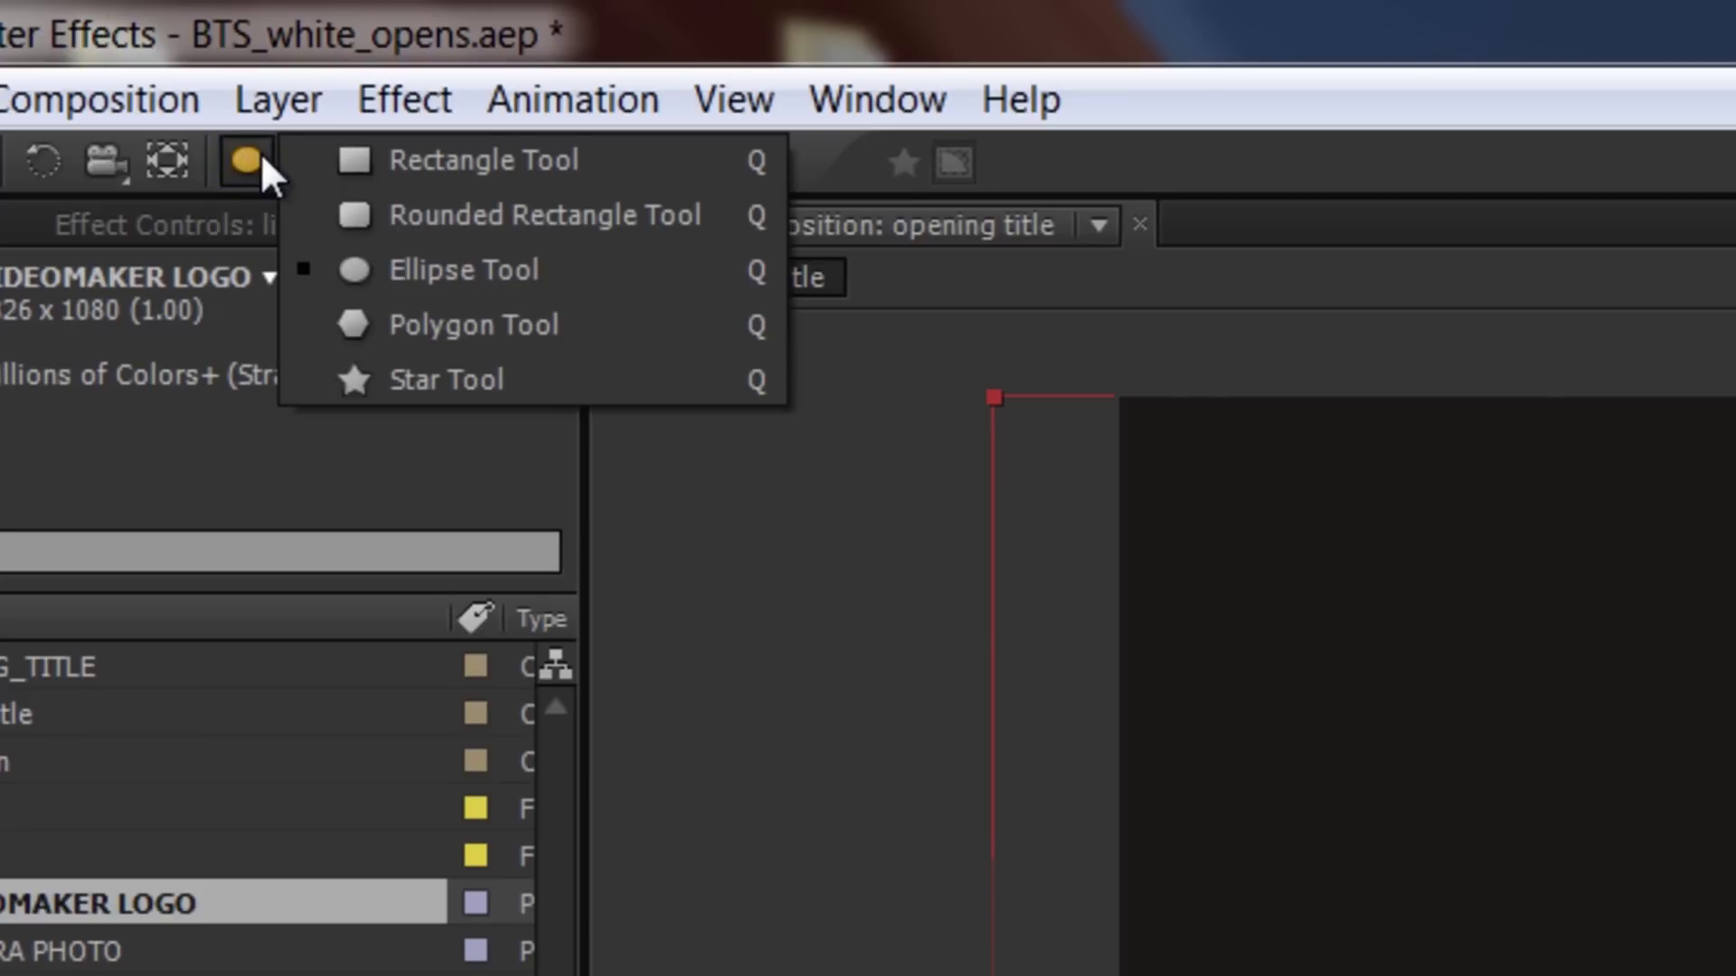
pyautogui.click(355, 165)
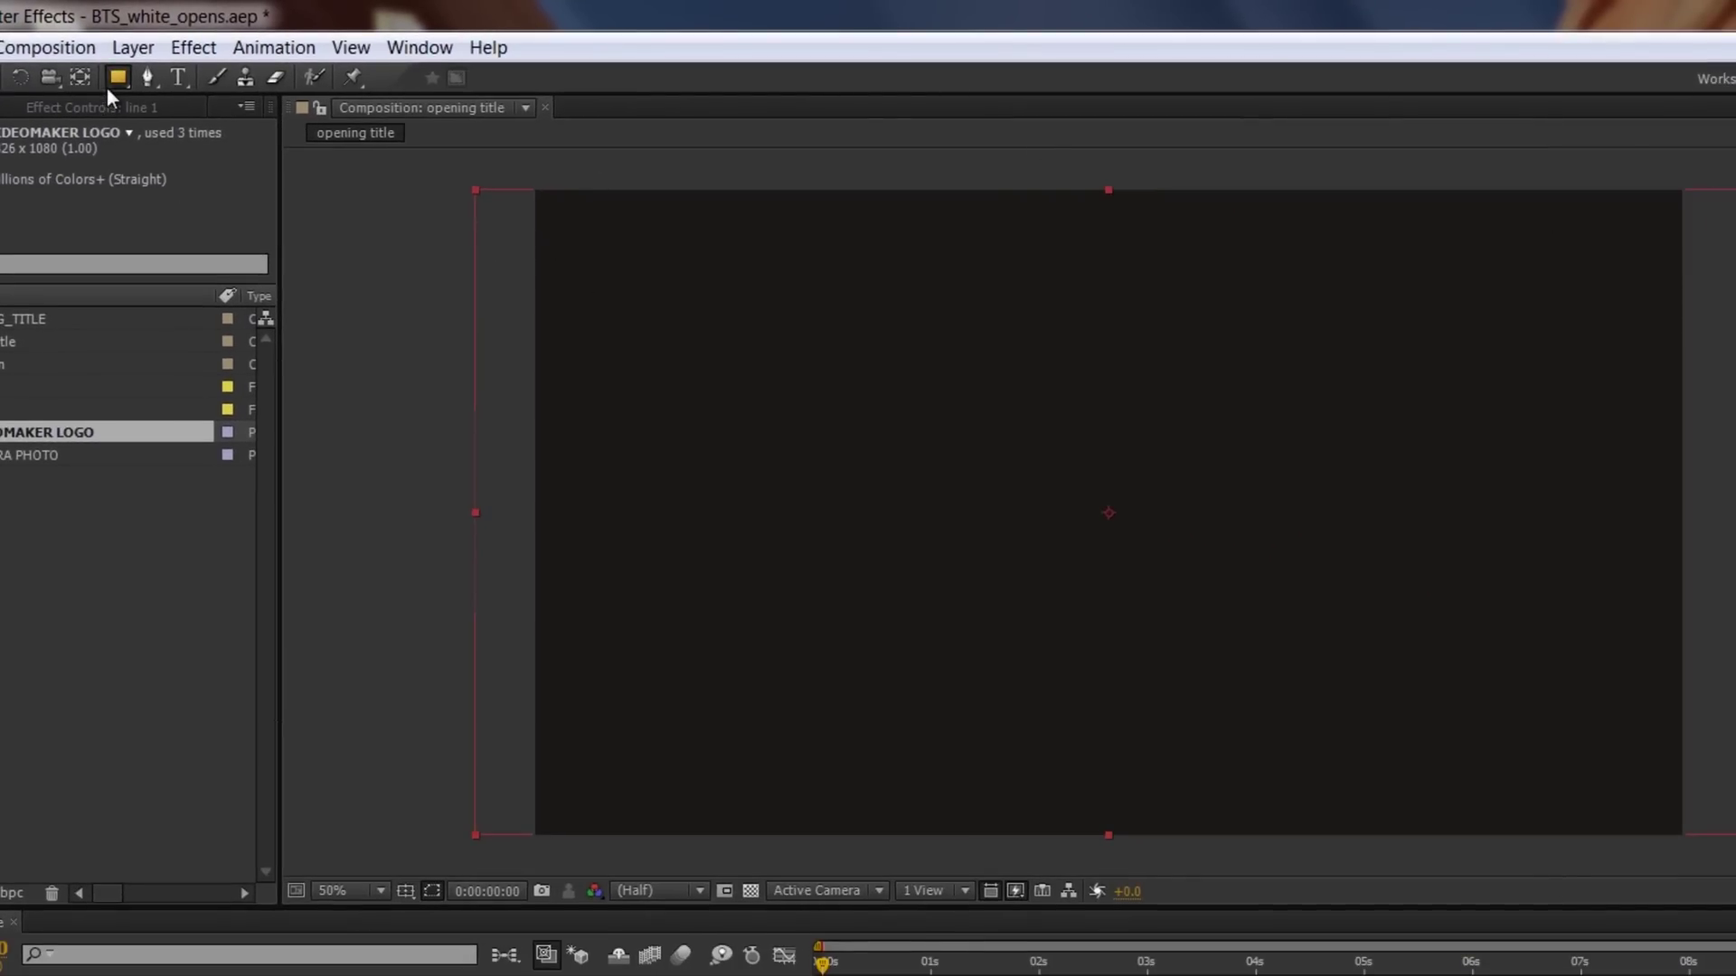
pyautogui.doubleClick(111, 83)
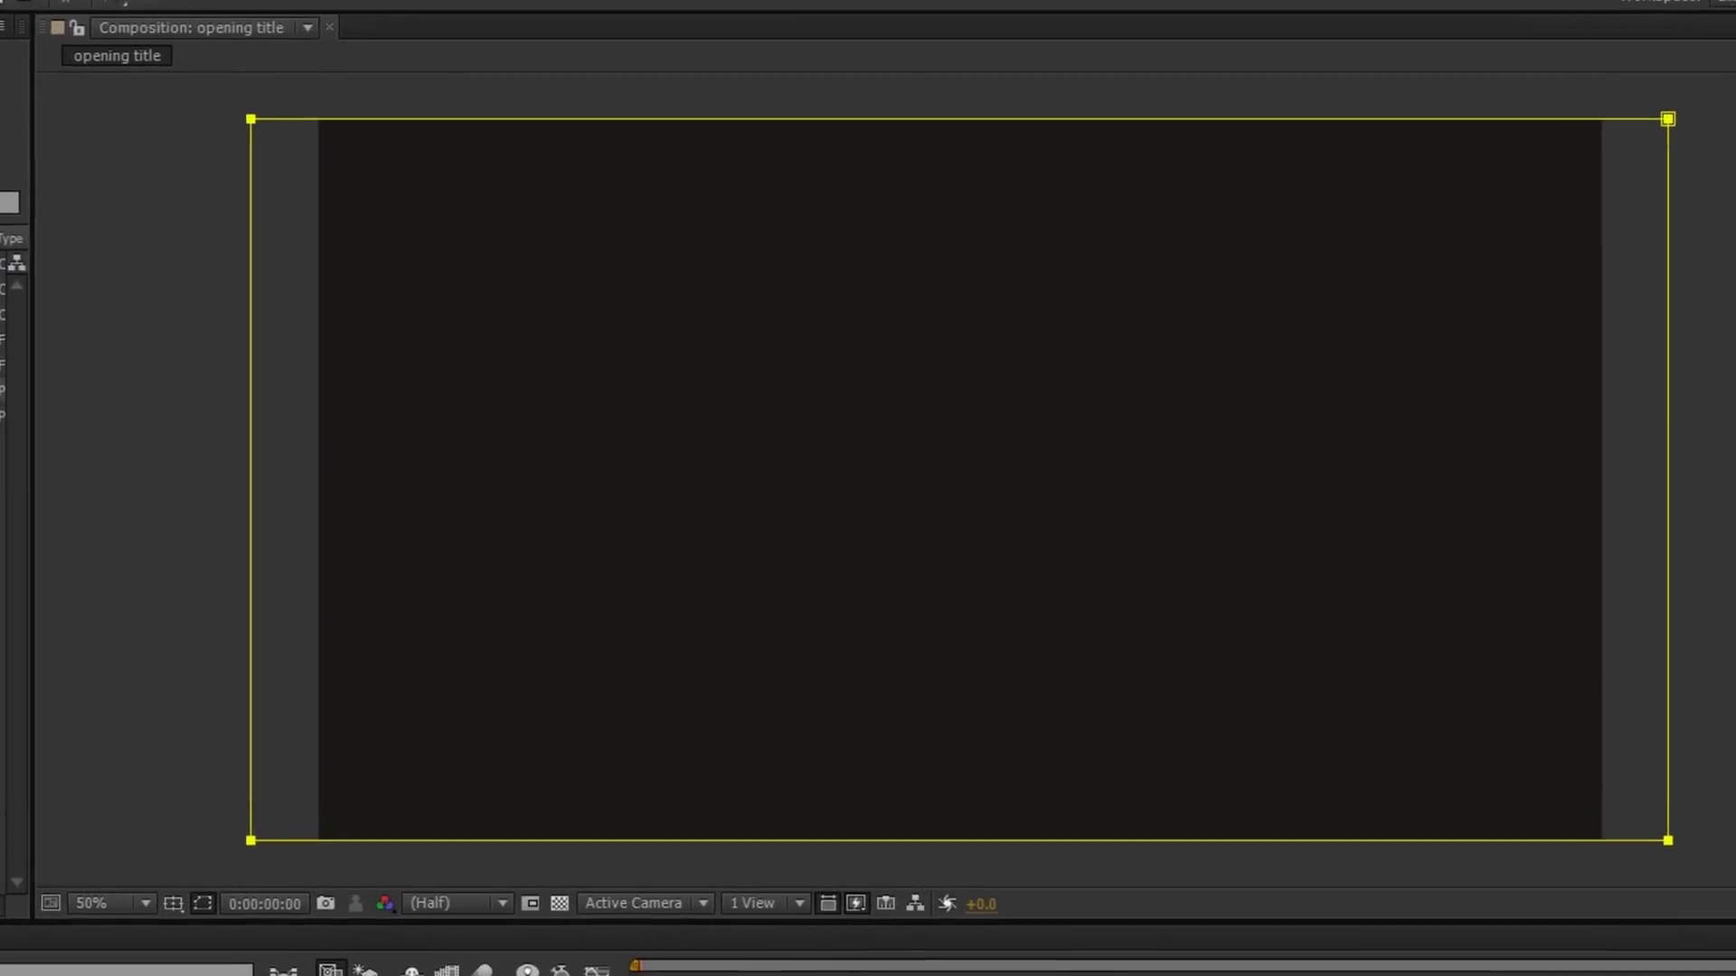
pyautogui.click(749, 91)
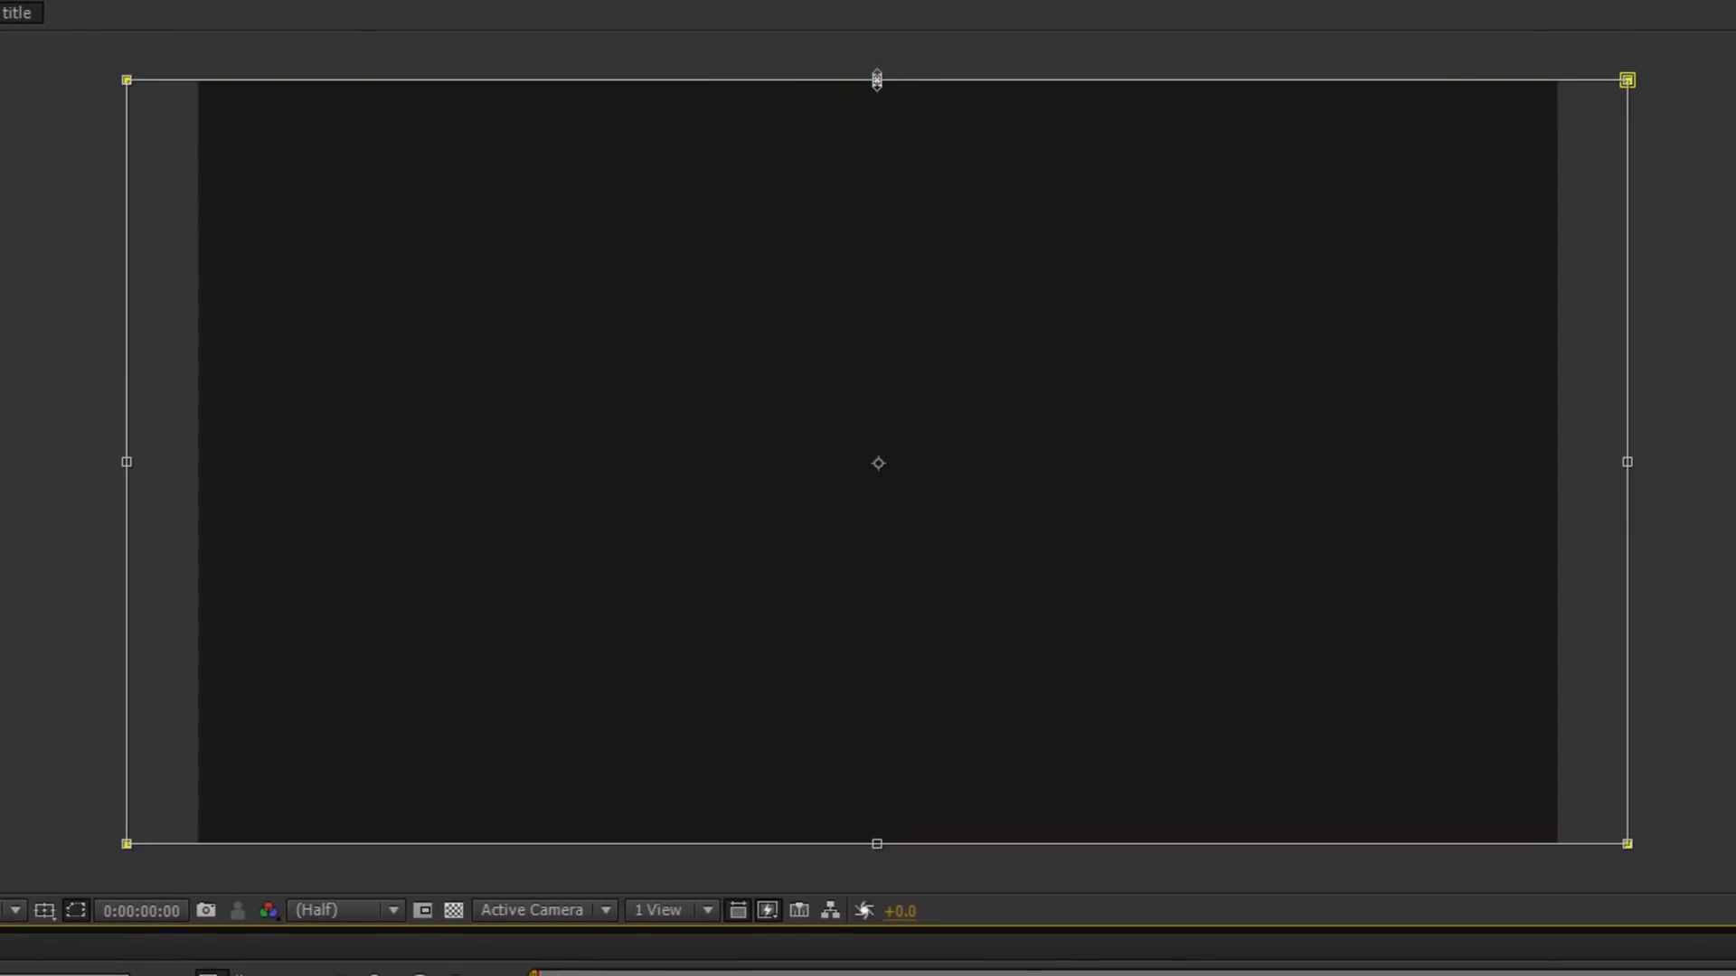
pyautogui.moveTo(877, 80); pyautogui.dragTo(905, 465)
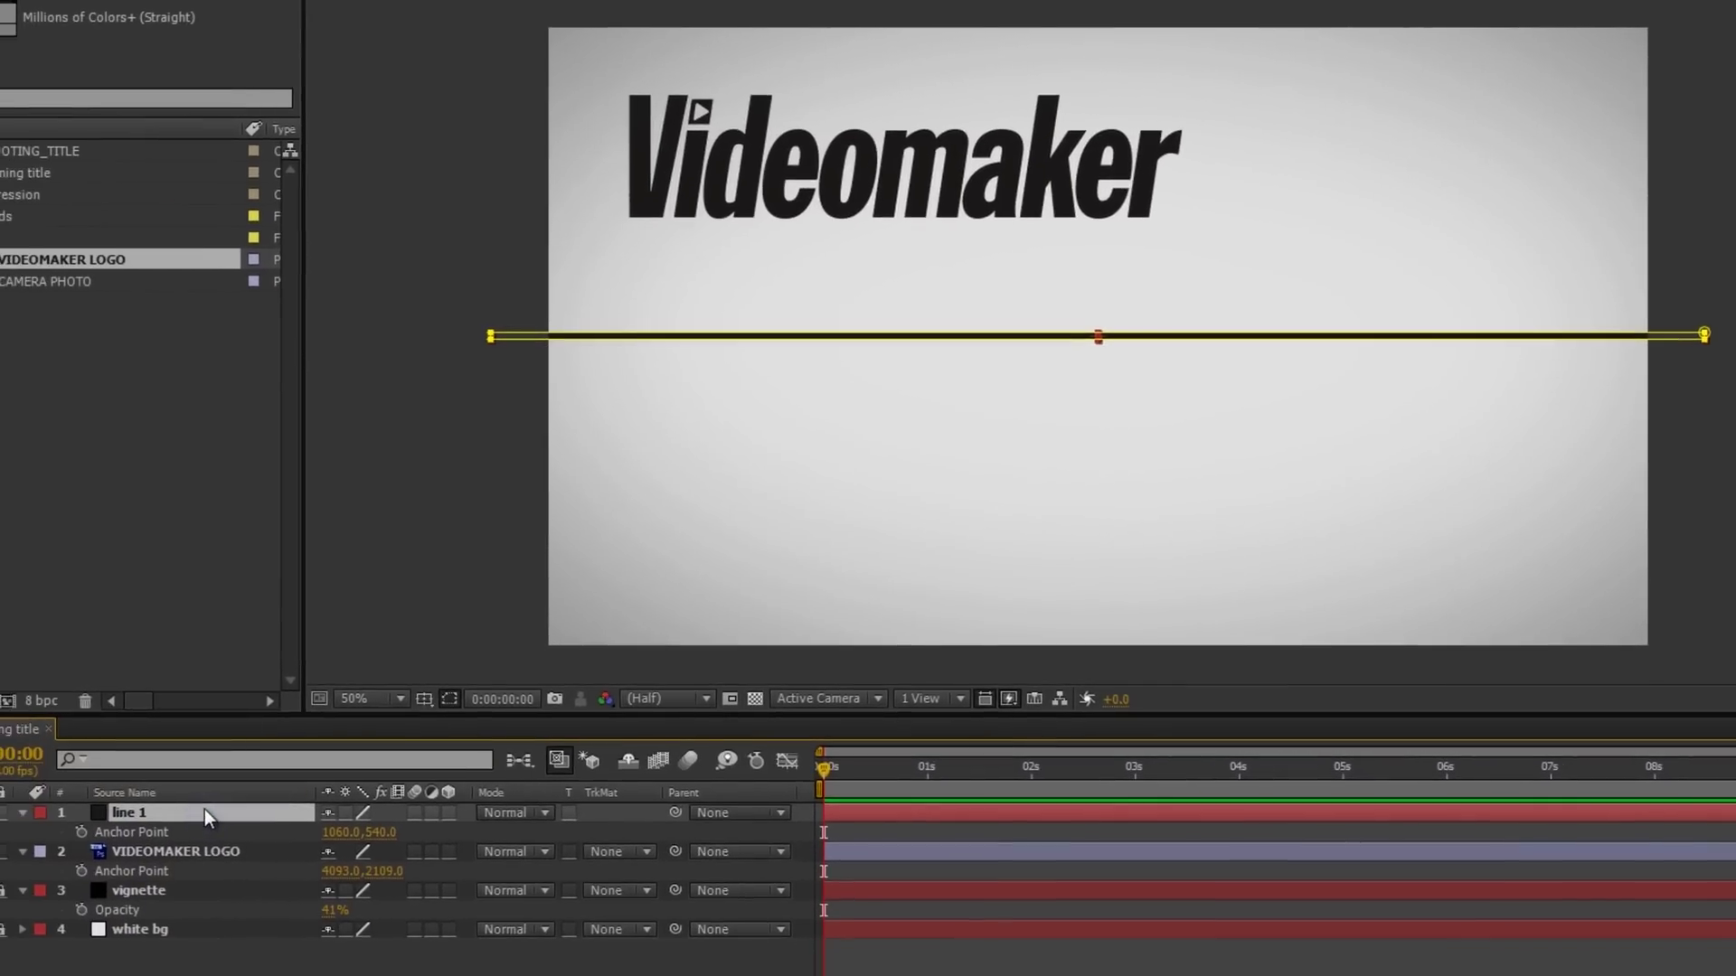
# - Move line 1's mask up and left to sit just under the logo, with its right end slightly past the lettering
pyautogui.press('m')
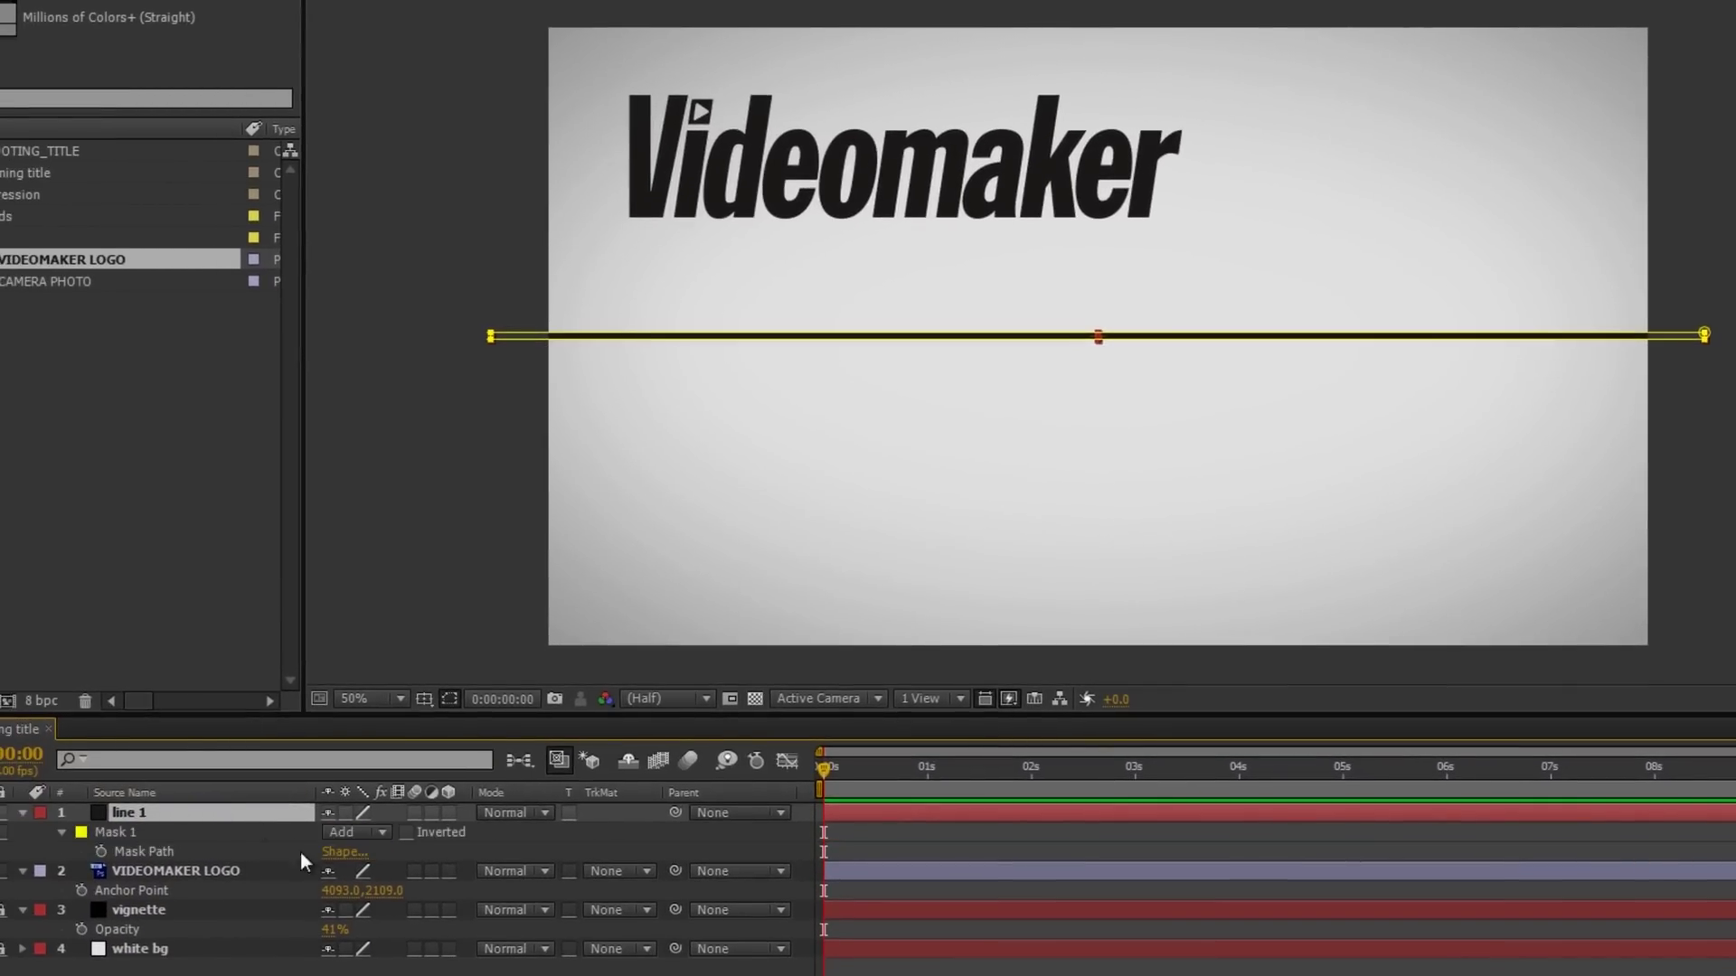
pyautogui.click(128, 836)
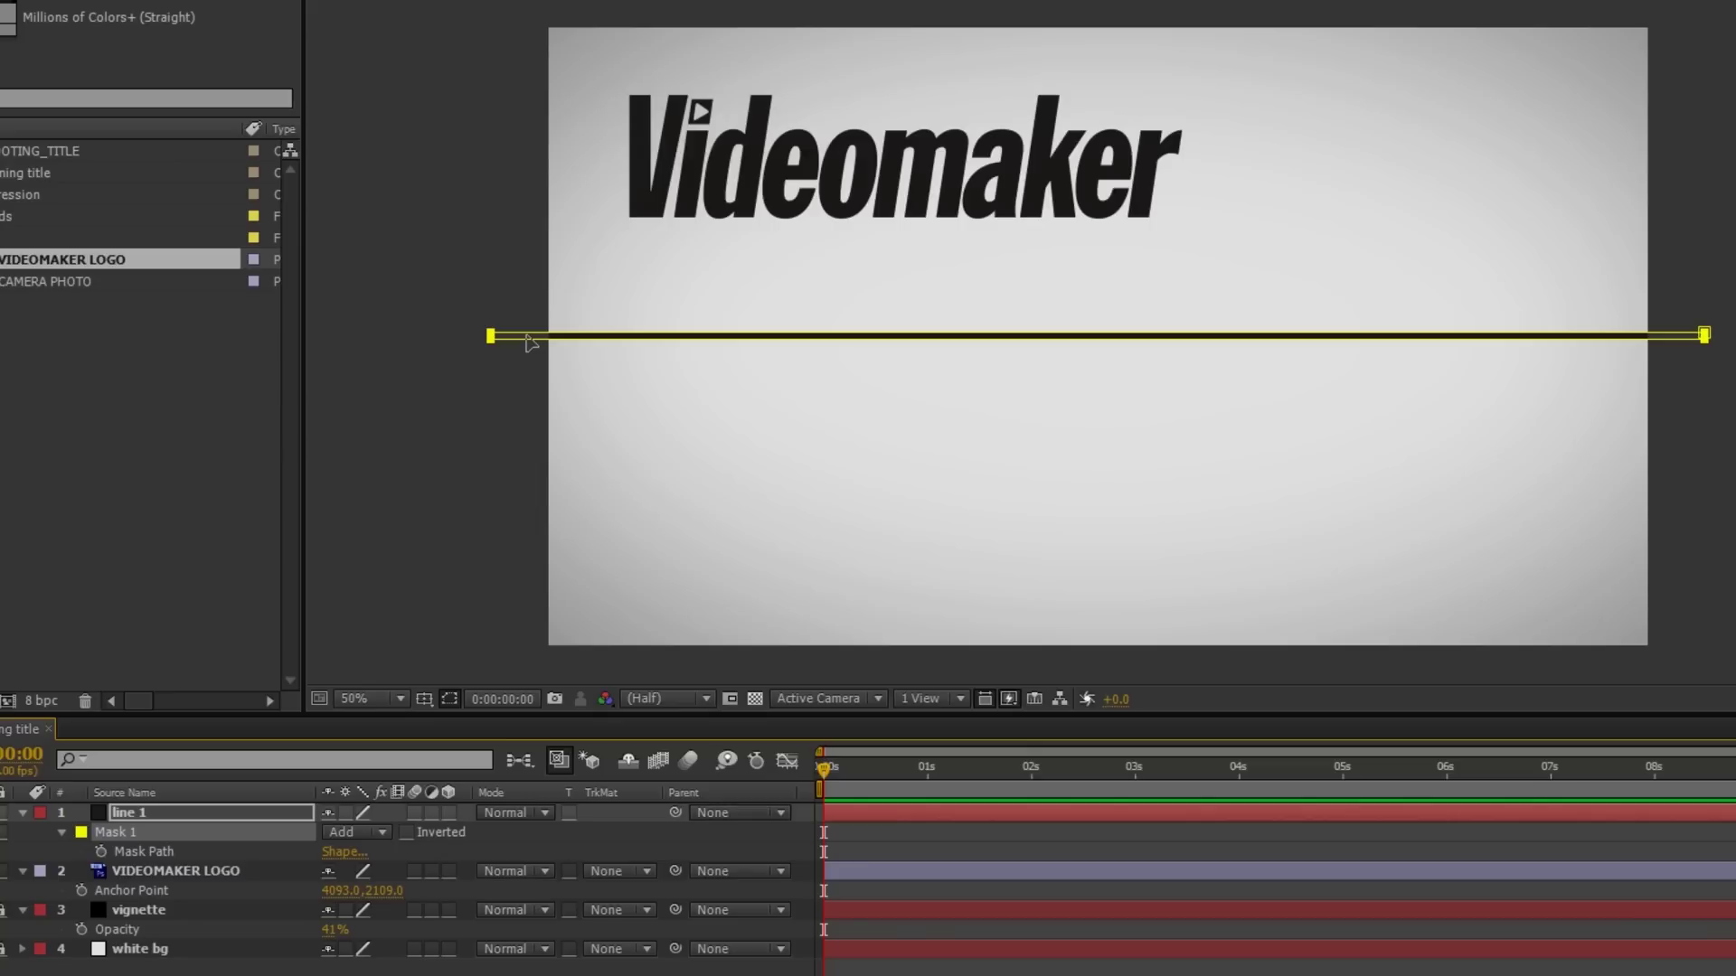
pyautogui.click(529, 340)
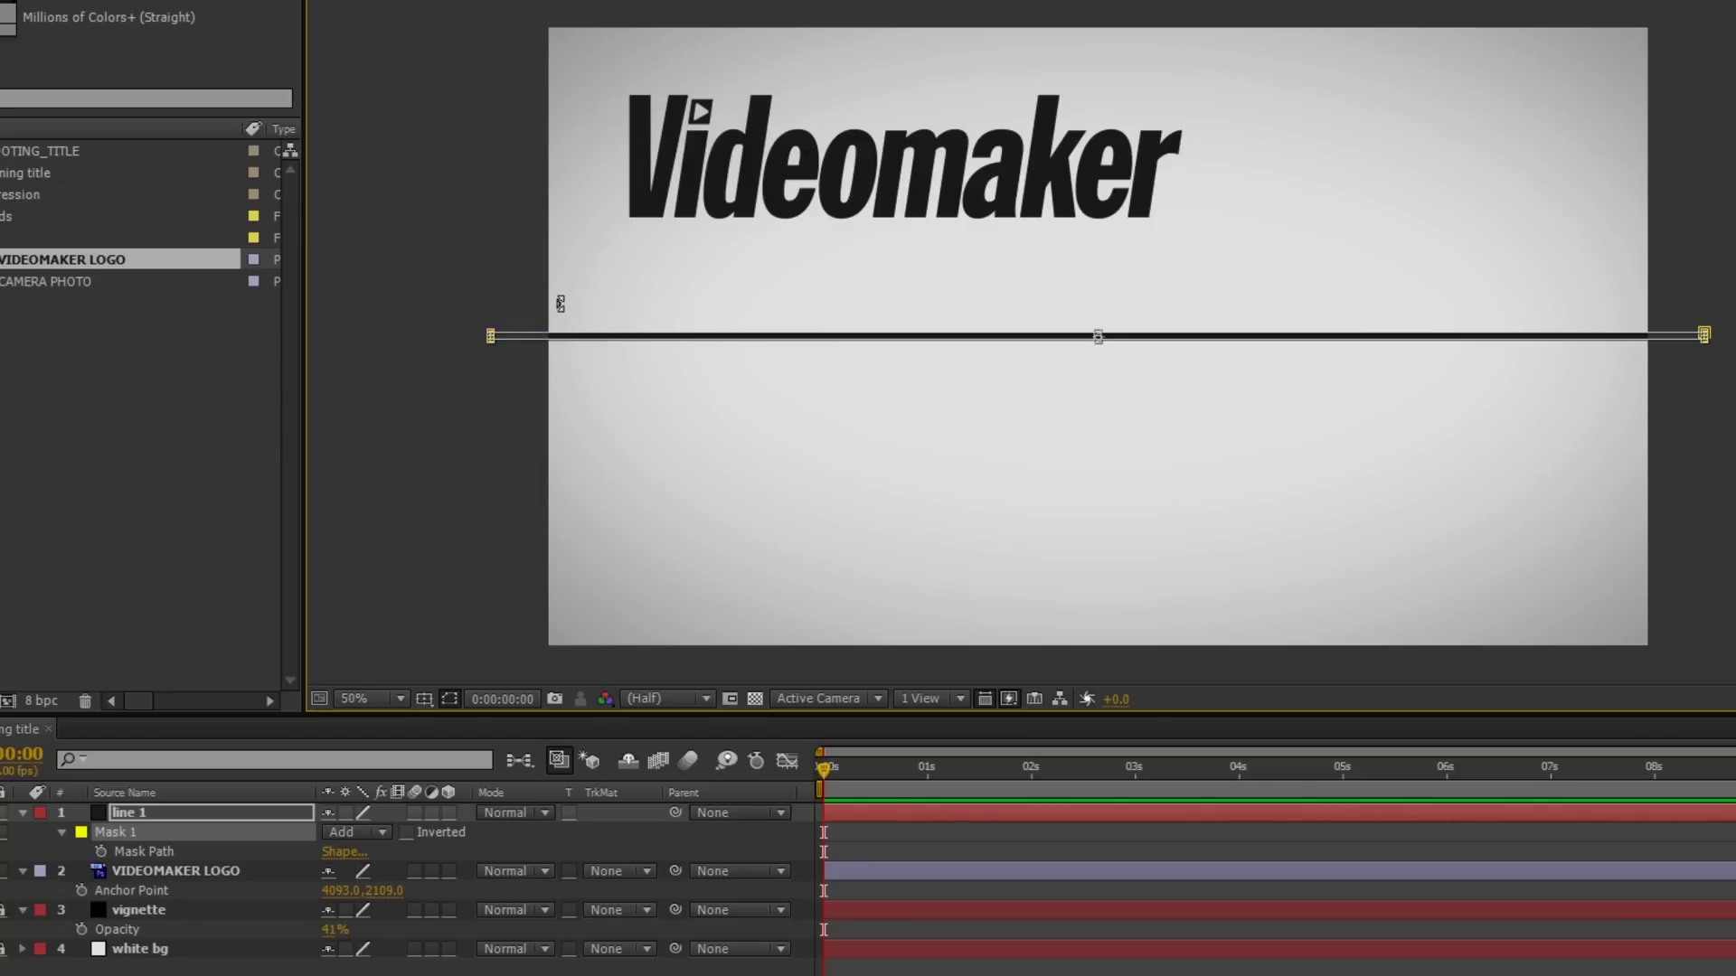
pyautogui.hotkey('shift', 'Up')
pyautogui.hotkey('shift', 'Up')
pyautogui.hotkey('shift', 'Up')
pyautogui.hotkey('shift', 'Up')
pyautogui.hotkey('shift', 'Up')
pyautogui.hotkey('shift', 'Up')
pyautogui.hotkey('shift', 'Up')
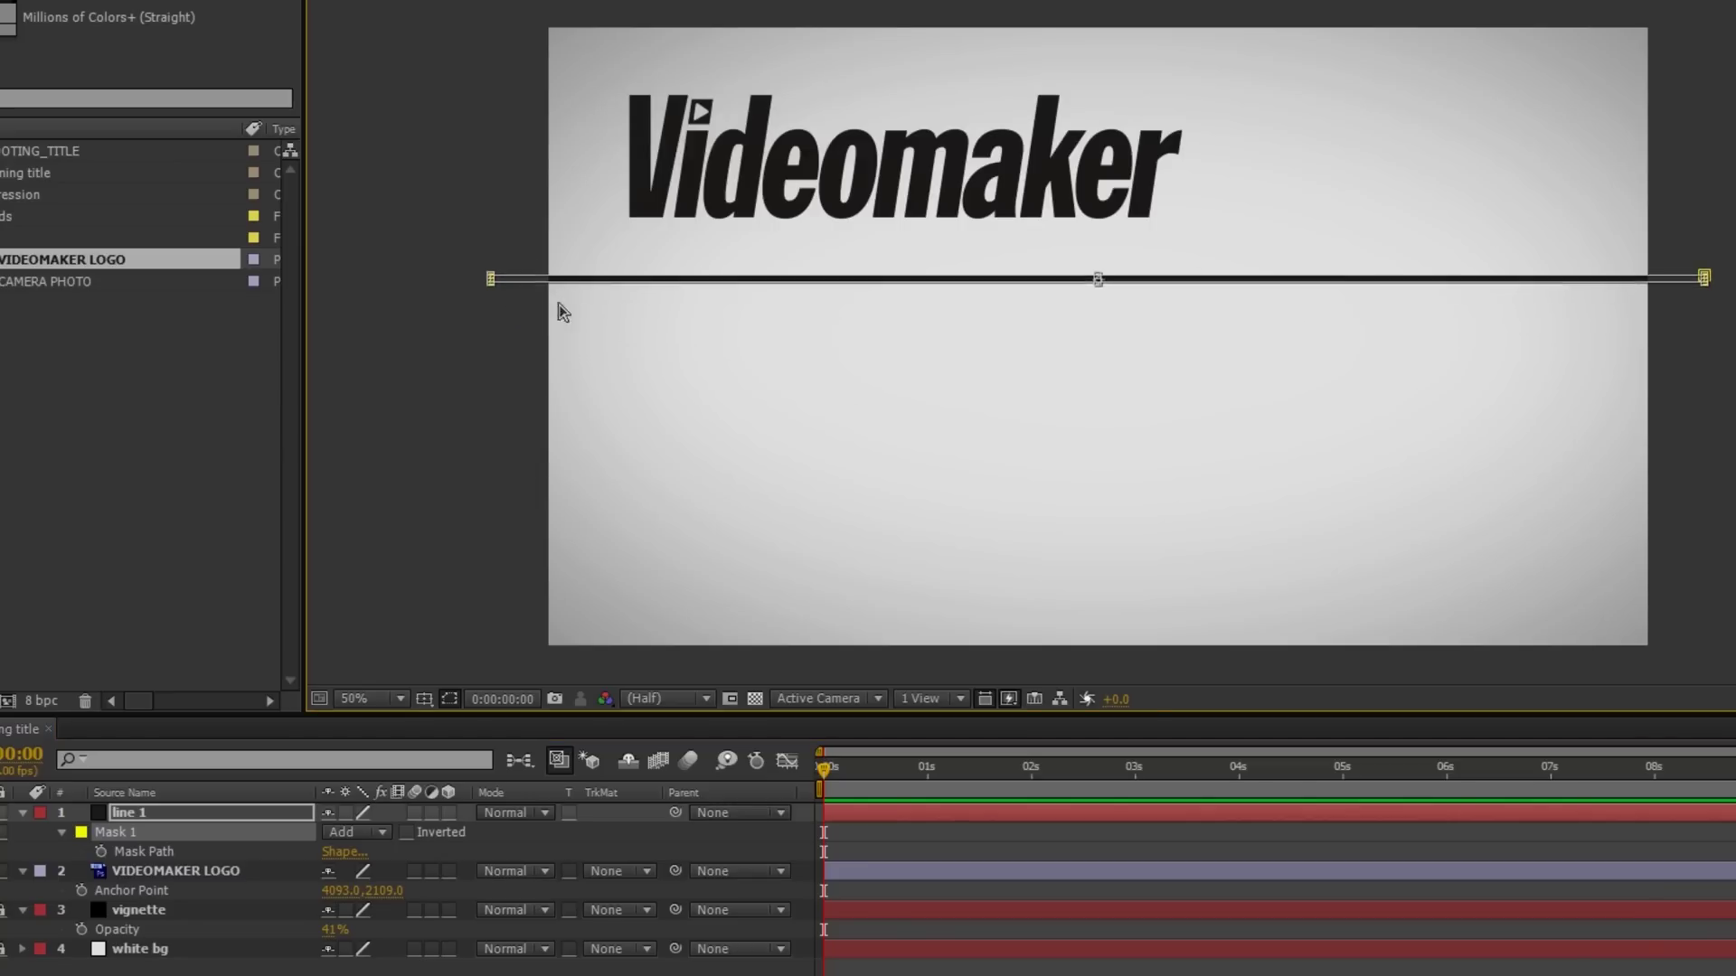
pyautogui.hotkey('shift', 'Left')
pyautogui.hotkey('shift', 'Left')
pyautogui.hotkey('shift', 'Left')
pyautogui.hotkey('shift', 'Left')
pyautogui.hotkey('shift', 'Left')
pyautogui.hotkey('shift', 'Left')
pyautogui.hotkey('shift', 'Left')
pyautogui.hotkey('shift', 'Left')
pyautogui.hotkey('shift', 'Left')
pyautogui.hotkey('shift', 'Left')
pyautogui.hotkey('shift', 'Left')
pyautogui.hotkey('shift', 'Left')
pyautogui.hotkey('shift', 'Left')
pyautogui.hotkey('shift', 'Left')
pyautogui.hotkey('shift', 'Left')
pyautogui.hotkey('shift', 'Left')
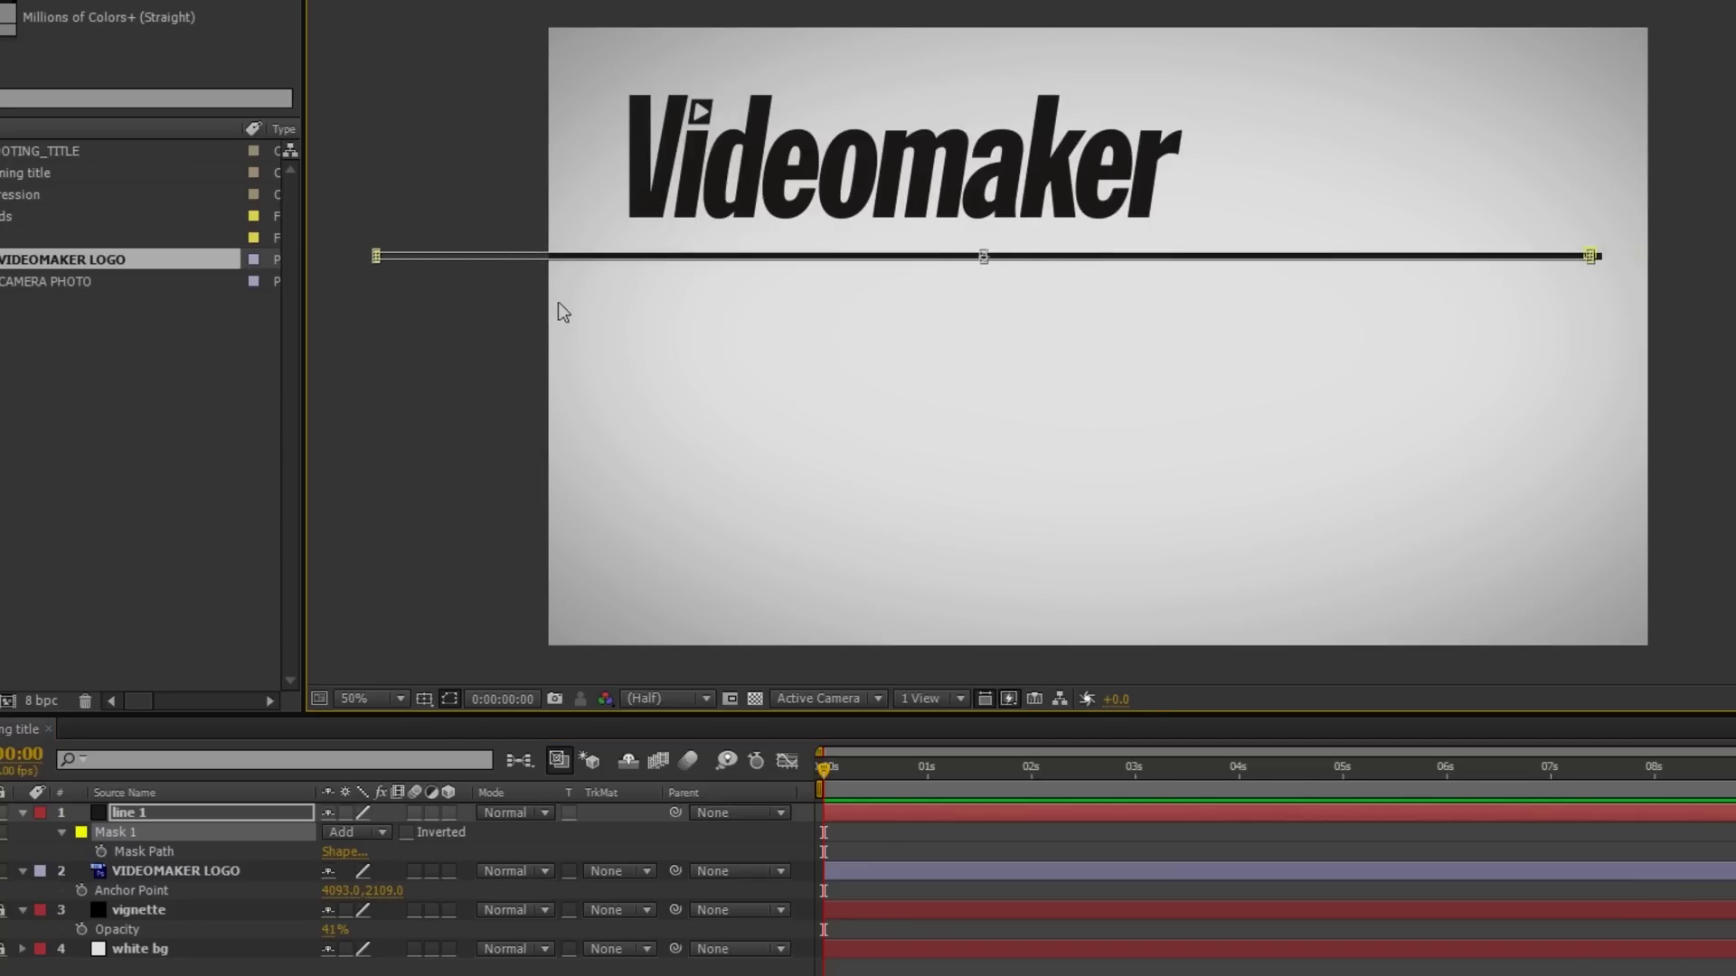
pyautogui.hotkey('shift', 'Left')
pyautogui.hotkey('shift', 'Left')
pyautogui.hotkey('shift', 'Left')
pyautogui.hotkey('shift', 'Left')
pyautogui.hotkey('shift', 'Left')
pyautogui.hotkey('shift', 'Left')
pyautogui.hotkey('shift', 'Left')
pyautogui.hotkey('shift', 'Left')
pyautogui.hotkey('shift', 'Left')
pyautogui.hotkey('shift', 'Left')
pyautogui.hotkey('shift', 'Left')
pyautogui.hotkey('shift', 'Left')
pyautogui.hotkey('shift', 'Left')
pyautogui.hotkey('shift', 'Left')
pyautogui.hotkey('shift', 'Left')
pyautogui.hotkey('shift', 'Left')
pyautogui.hotkey('shift', 'Left')
pyautogui.hotkey('shift', 'Left')
pyautogui.hotkey('shift', 'Left')
pyautogui.hotkey('shift', 'Left')
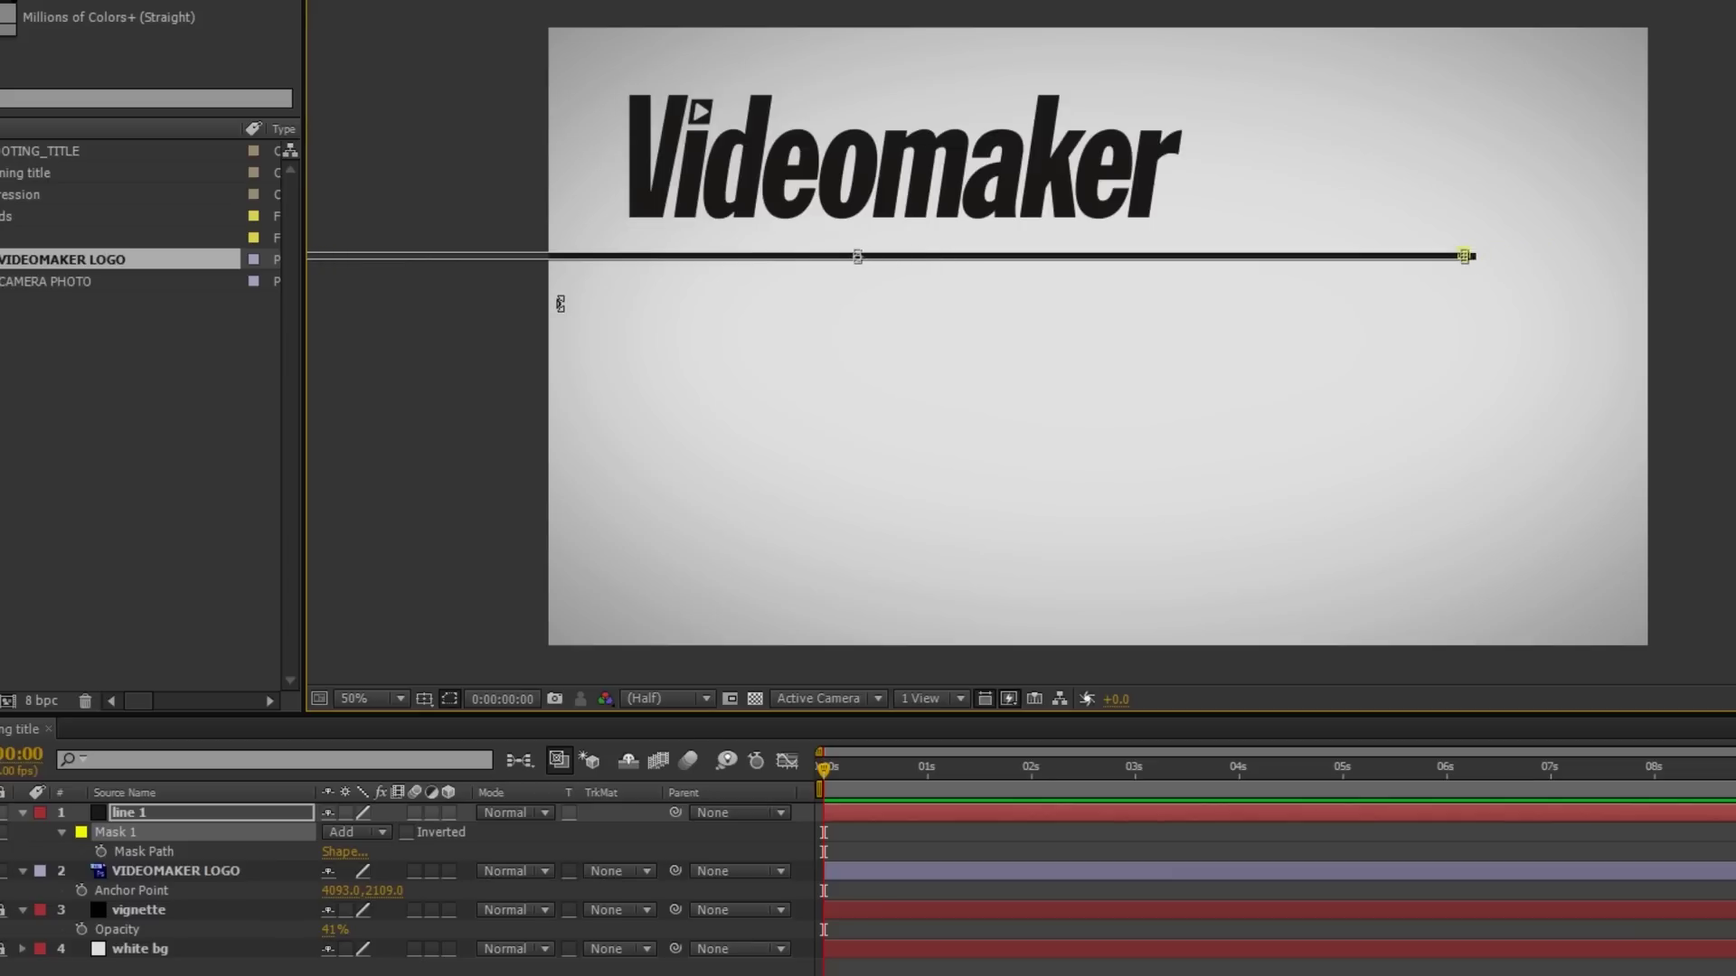
pyautogui.hotkey('shift', 'Up')
pyautogui.hotkey('shift', 'Up')
pyautogui.hotkey('shift', 'Right')
pyautogui.hotkey('shift', 'Right')
pyautogui.hotkey('shift', 'Right')
pyautogui.hotkey('shift', 'Right')
pyautogui.hotkey('shift', 'Right')
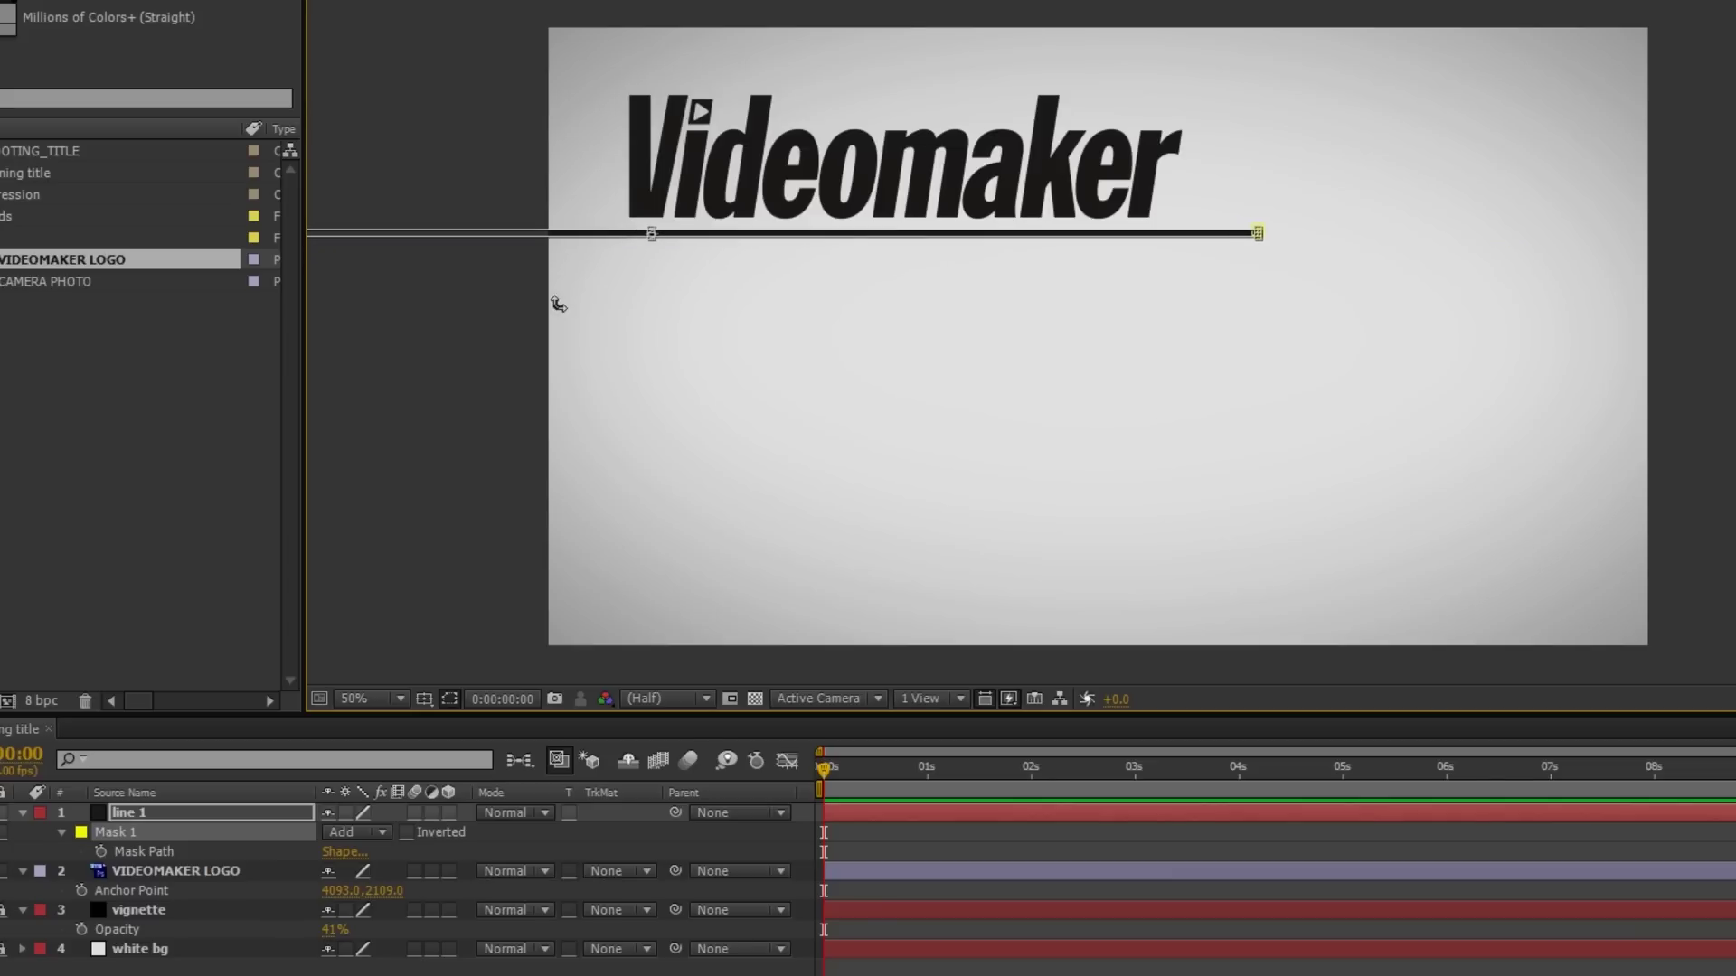
pyautogui.hotkey('shift', 'Right')
pyautogui.hotkey('shift', 'Right')
pyautogui.hotkey('shift', 'Right')
pyautogui.hotkey('shift', 'Right')
pyautogui.hotkey('shift', 'Right')
pyautogui.hotkey('shift', 'Right')
pyautogui.hotkey('shift', 'Right')
pyautogui.hotkey('shift', 'Right')
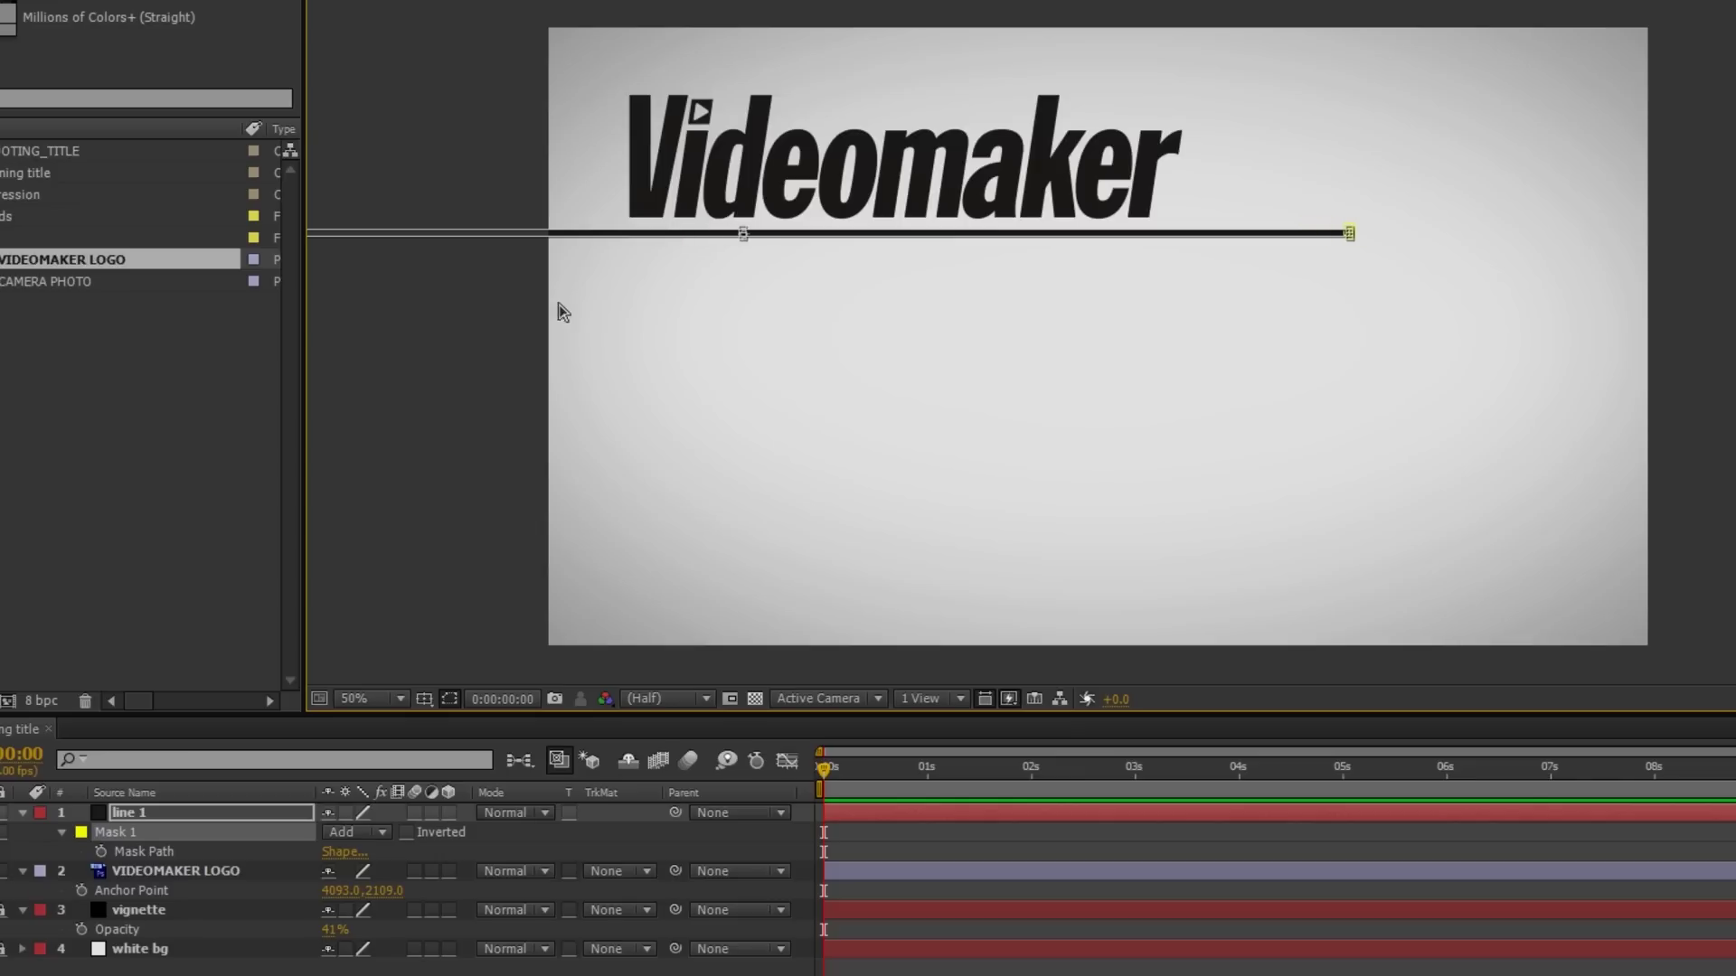
pyautogui.hotkey('shift', 'Left')
# - Duplicate the line1 layer and move the copy's mask slightly down and left, forming a shorter second line below the first
pyautogui.click(161, 872)
pyautogui.click(154, 811)
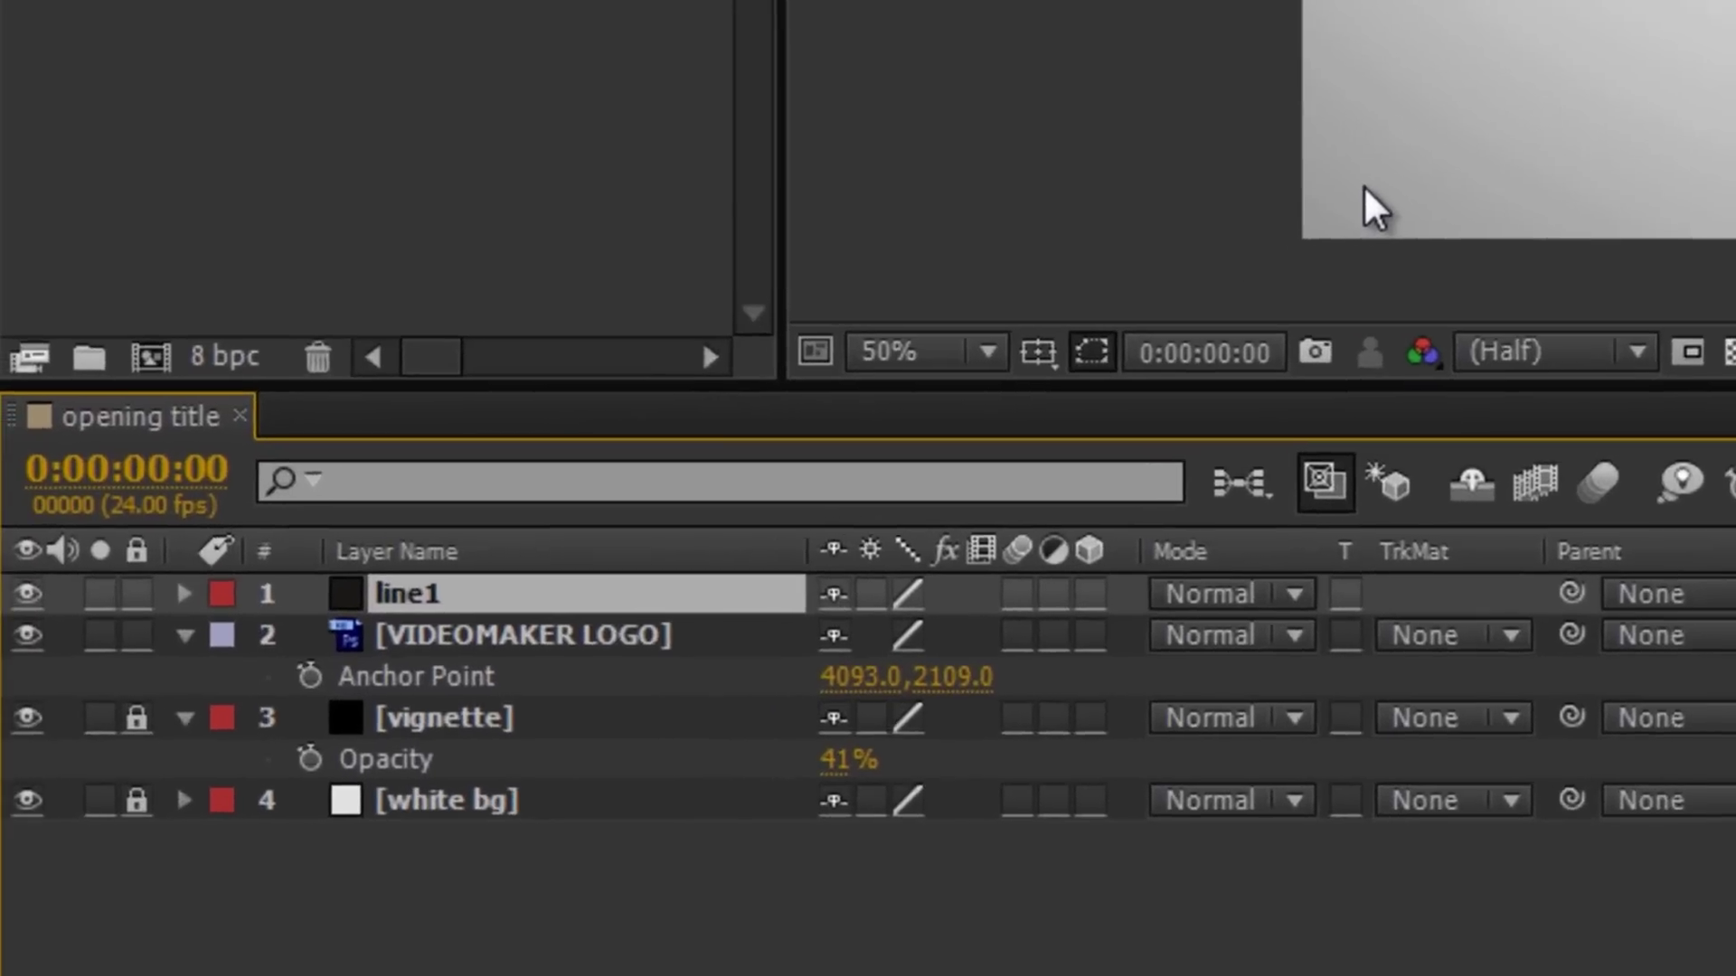
pyautogui.hotkey('ctrl', 'd')
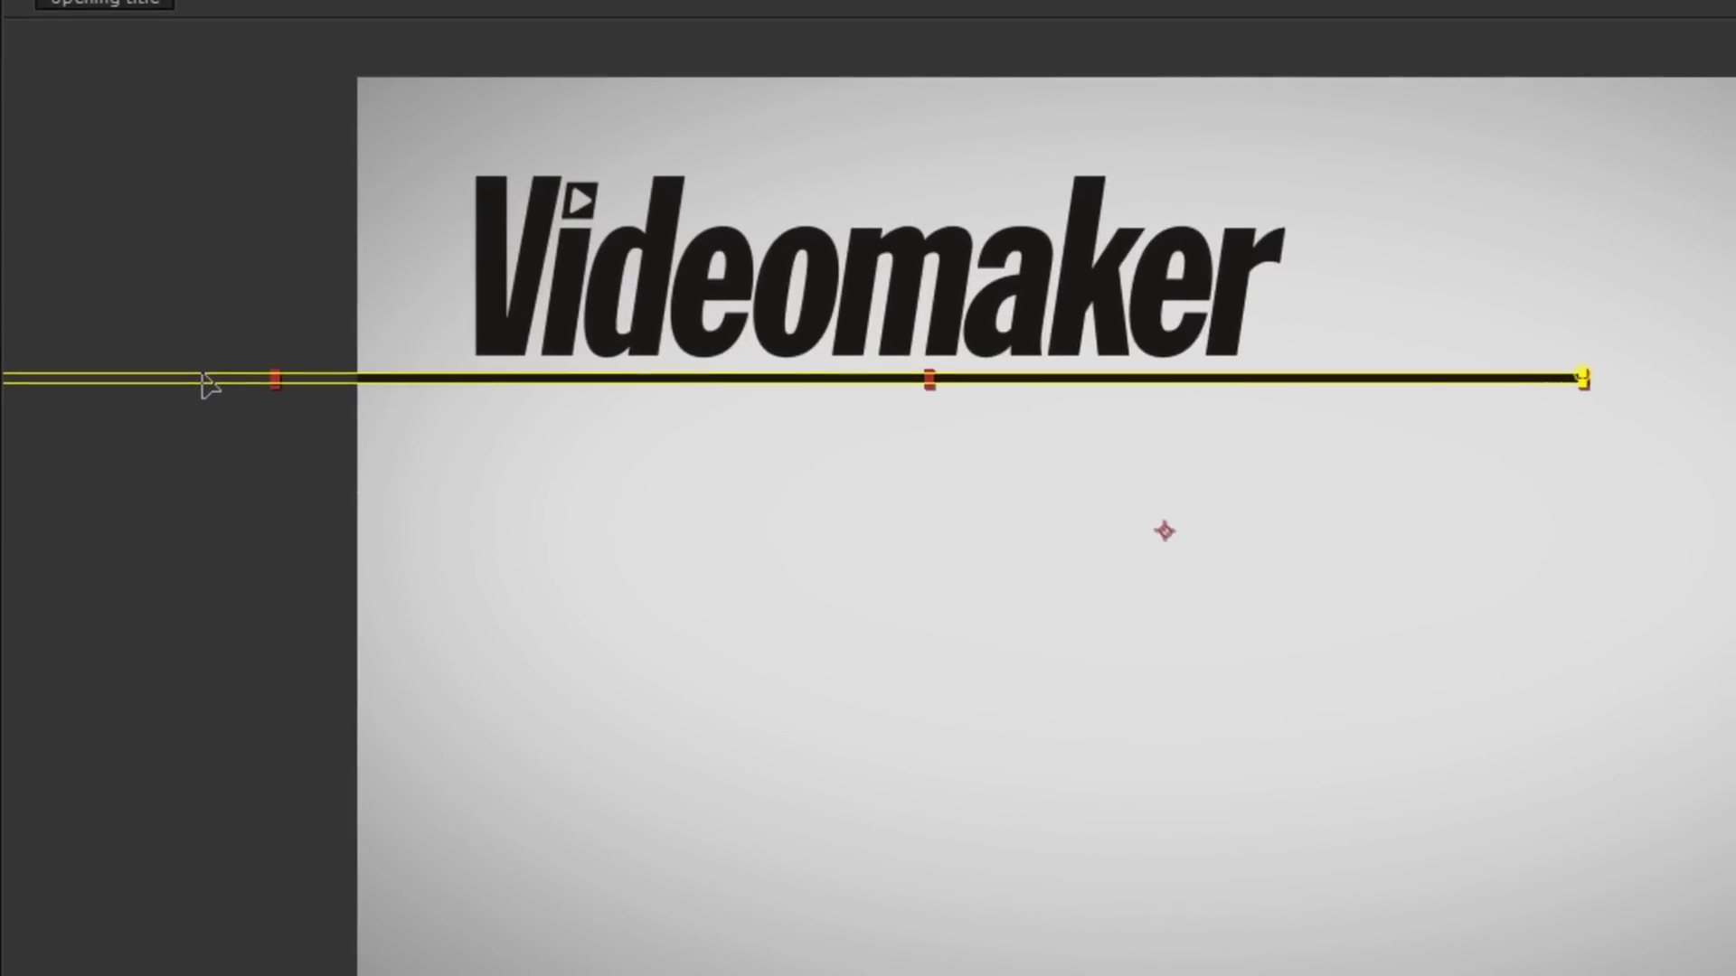
pyautogui.click(205, 379)
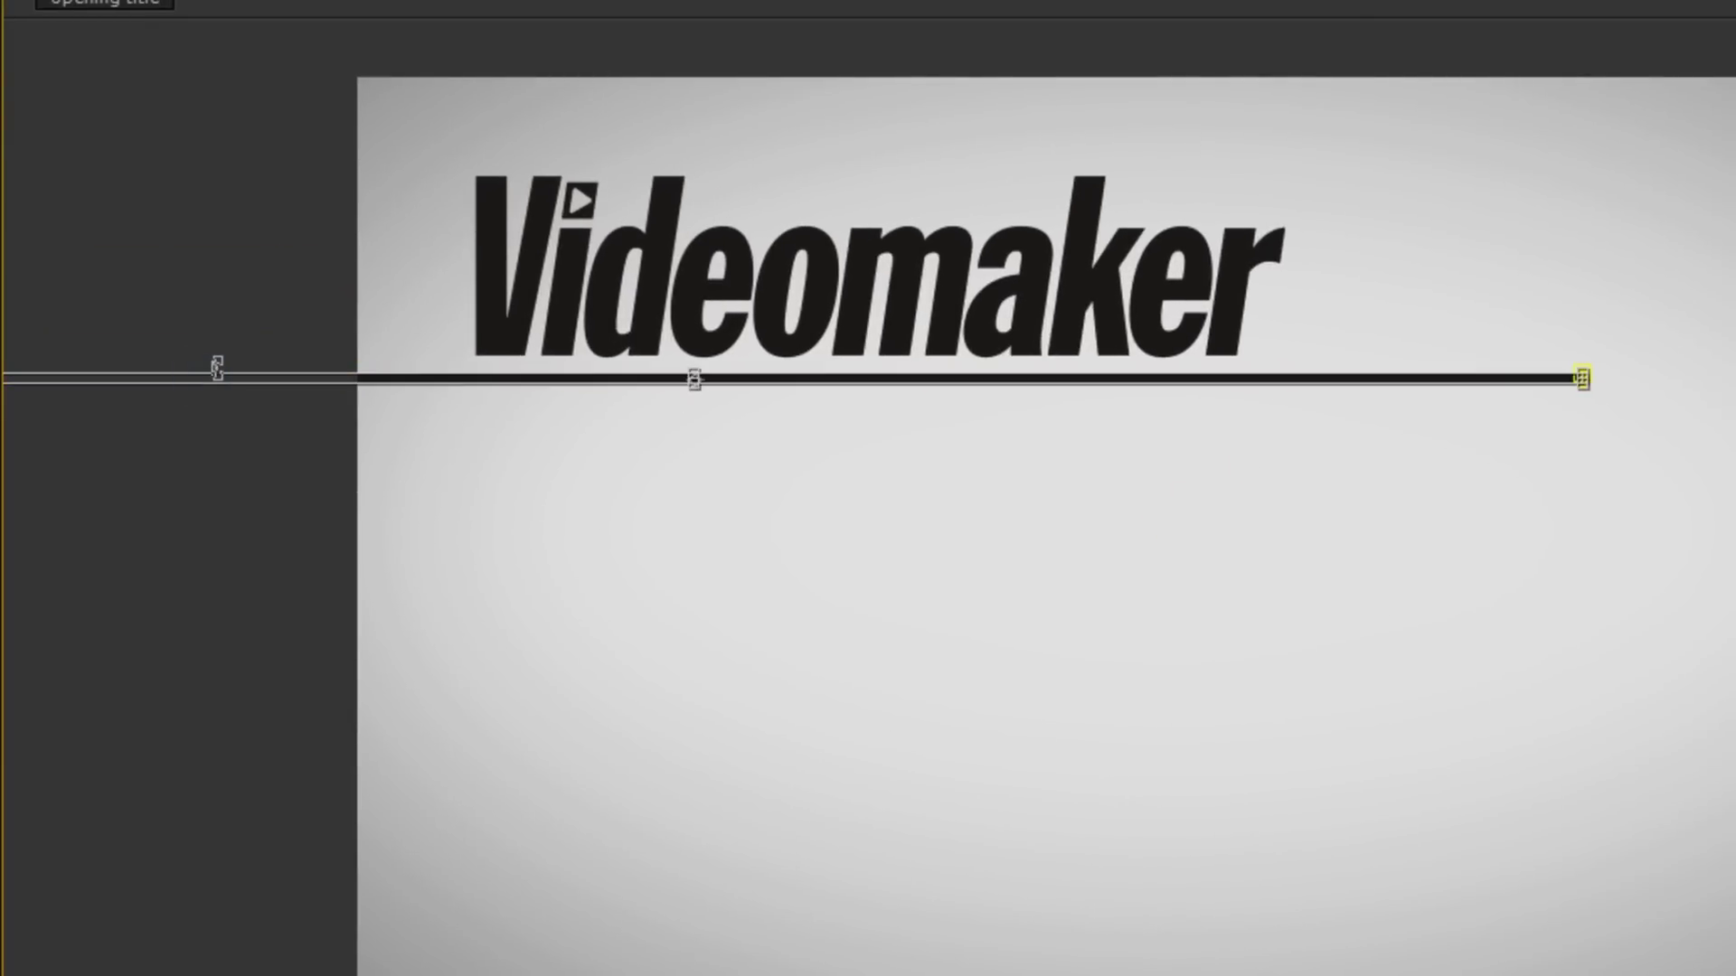
pyautogui.moveTo(1582, 378); pyautogui.dragTo(1582, 413)
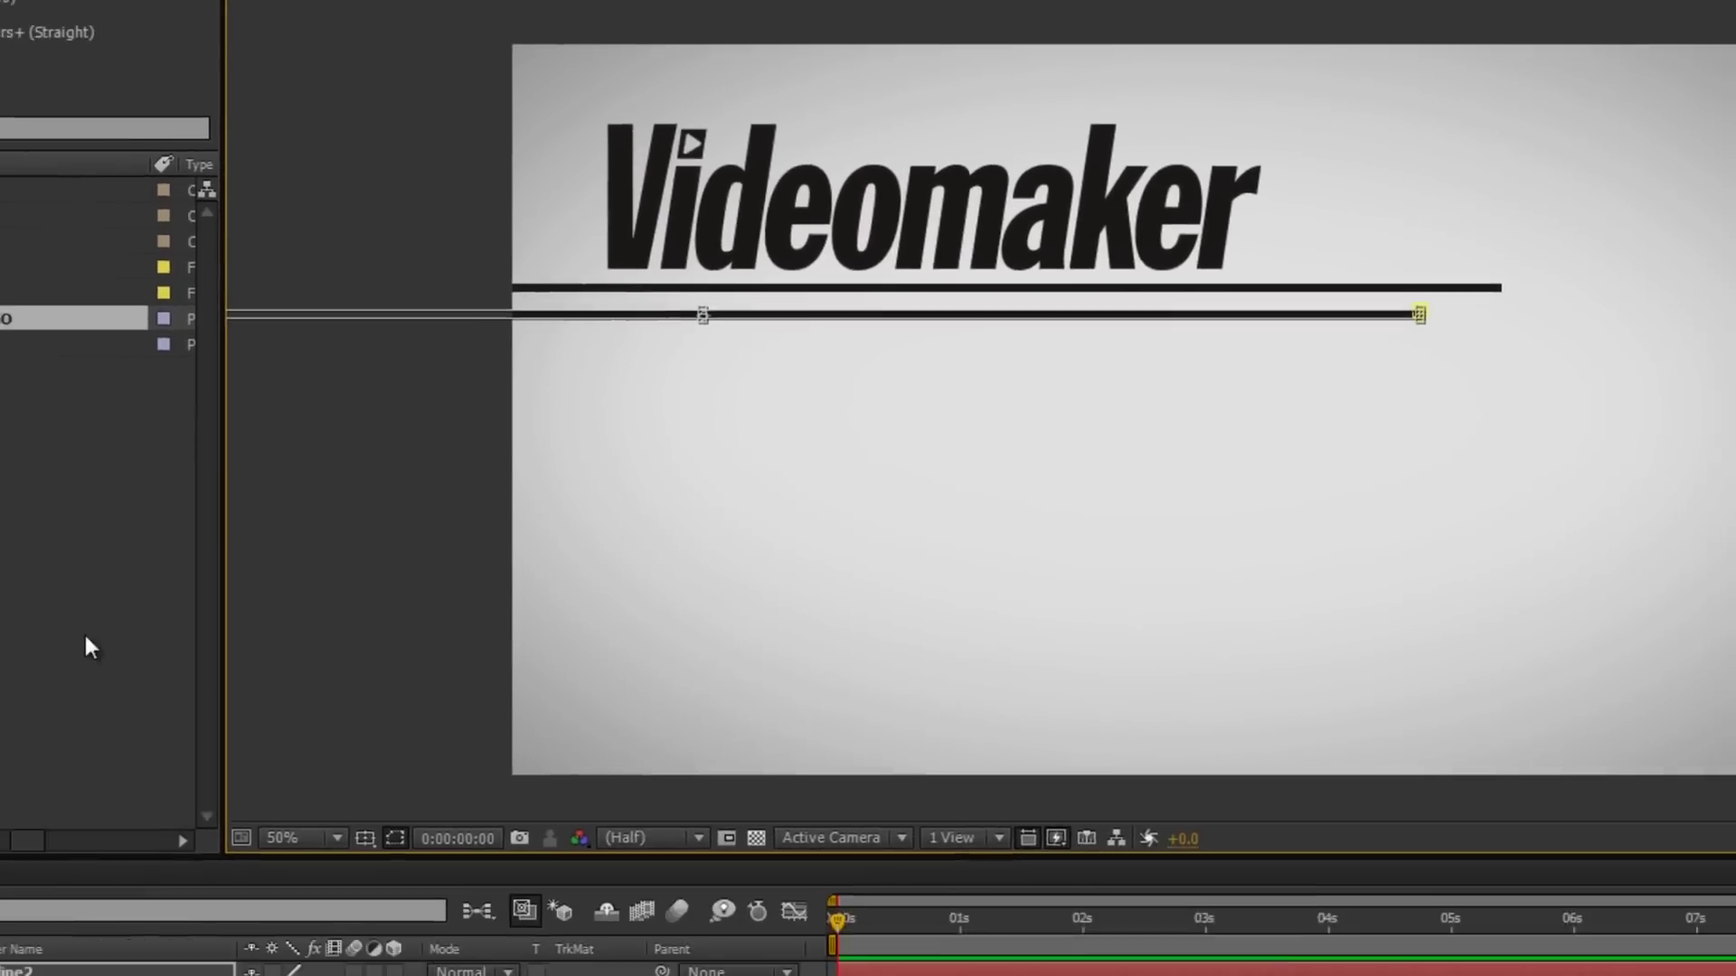
pyautogui.press('Return')
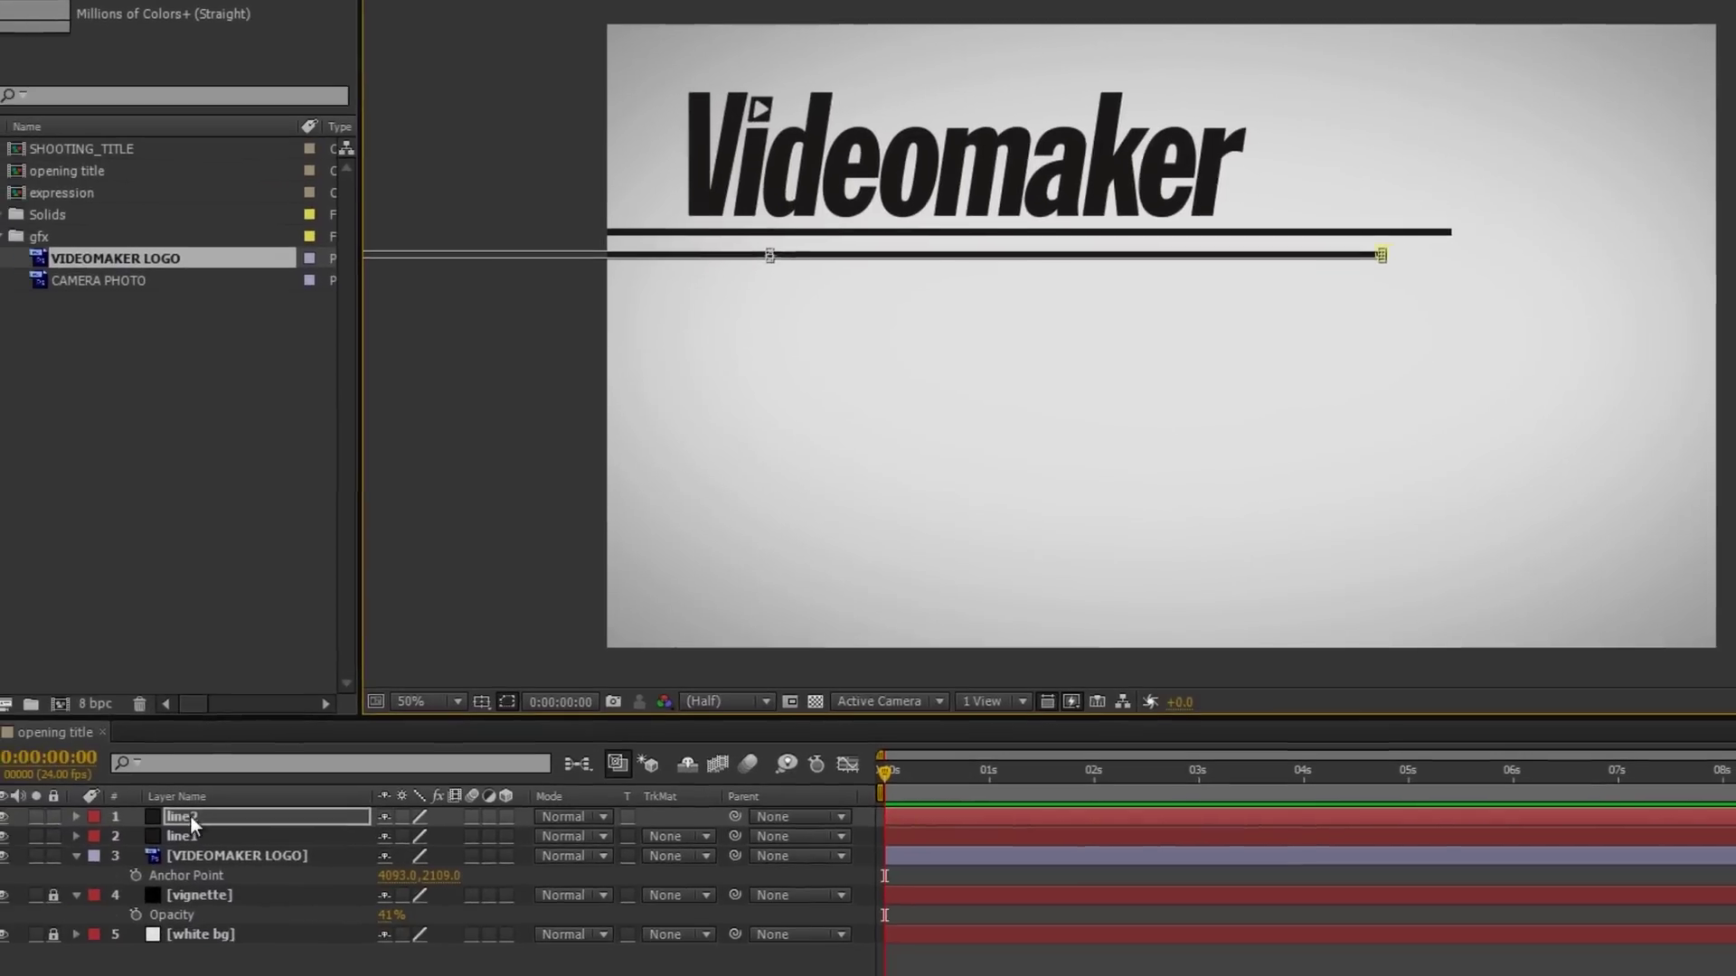
pyautogui.click(213, 804)
pyautogui.press('Return')
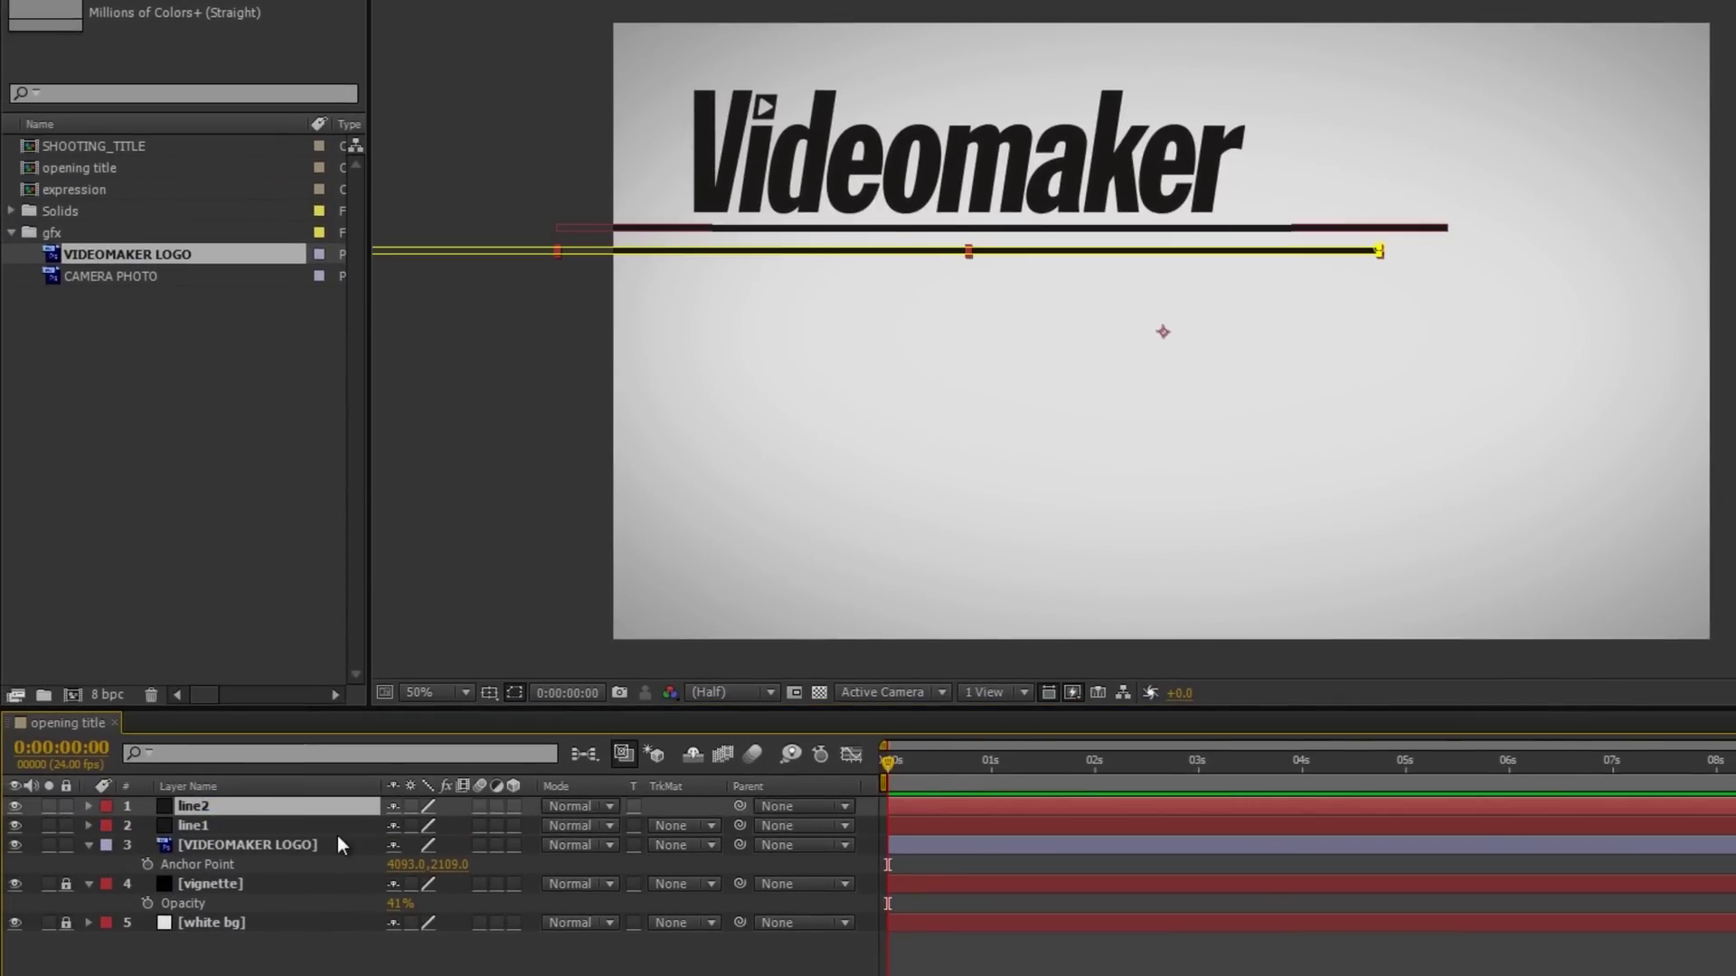
# - Duplicate the line2 layer and move the copy's mask straight down to a little below mid-frame
pyautogui.hotkey('ctrl', 'd')
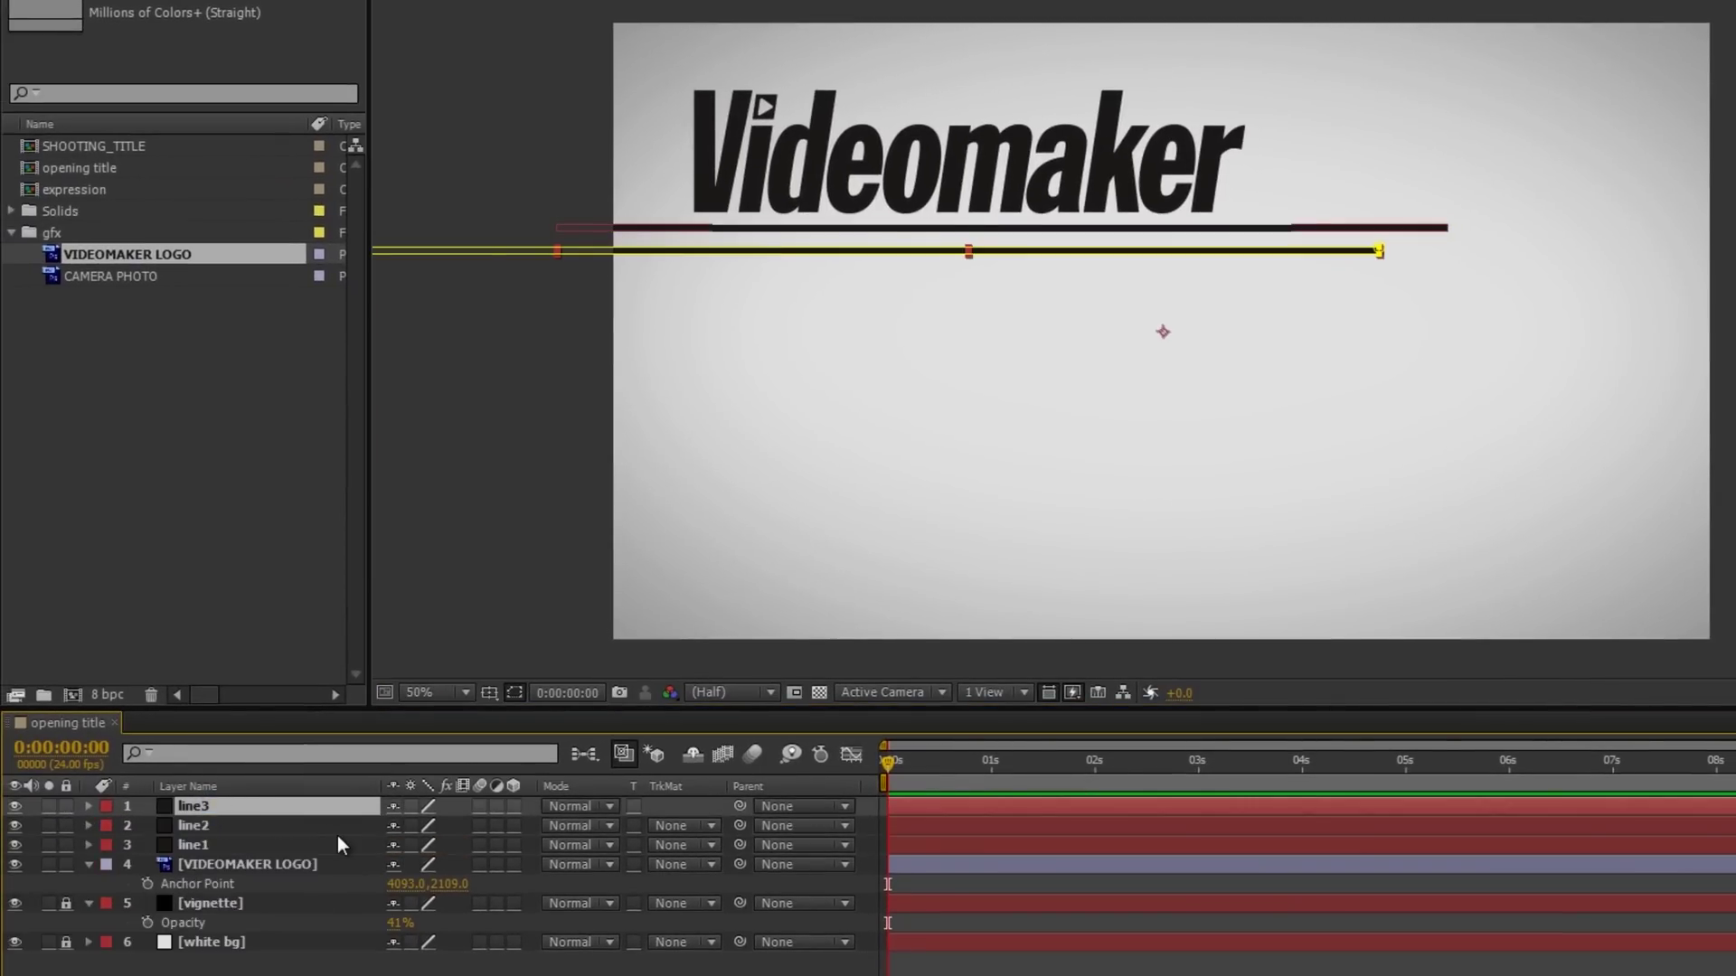
pyautogui.moveTo(497, 253); pyautogui.dragTo(503, 233)
pyautogui.hotkey('shift', 'Down')
pyautogui.hotkey('shift', 'Down')
pyautogui.hotkey('shift', 'Down')
pyautogui.hotkey('shift', 'Down')
pyautogui.hotkey('shift', 'Down')
pyautogui.hotkey('shift', 'Down')
pyautogui.hotkey('shift', 'Down')
pyautogui.hotkey('shift', 'Down')
pyautogui.hotkey('shift', 'Down')
pyautogui.hotkey('shift', 'Down')
pyautogui.hotkey('shift', 'Down')
pyautogui.hotkey('shift', 'Down')
pyautogui.hotkey('shift', 'Down')
pyautogui.hotkey('shift', 'Down')
pyautogui.hotkey('shift', 'Down')
pyautogui.hotkey('shift', 'Down')
pyautogui.hotkey('shift', 'Down')
pyautogui.hotkey('shift', 'Down')
pyautogui.hotkey('shift', 'Down')
pyautogui.hotkey('shift', 'Down')
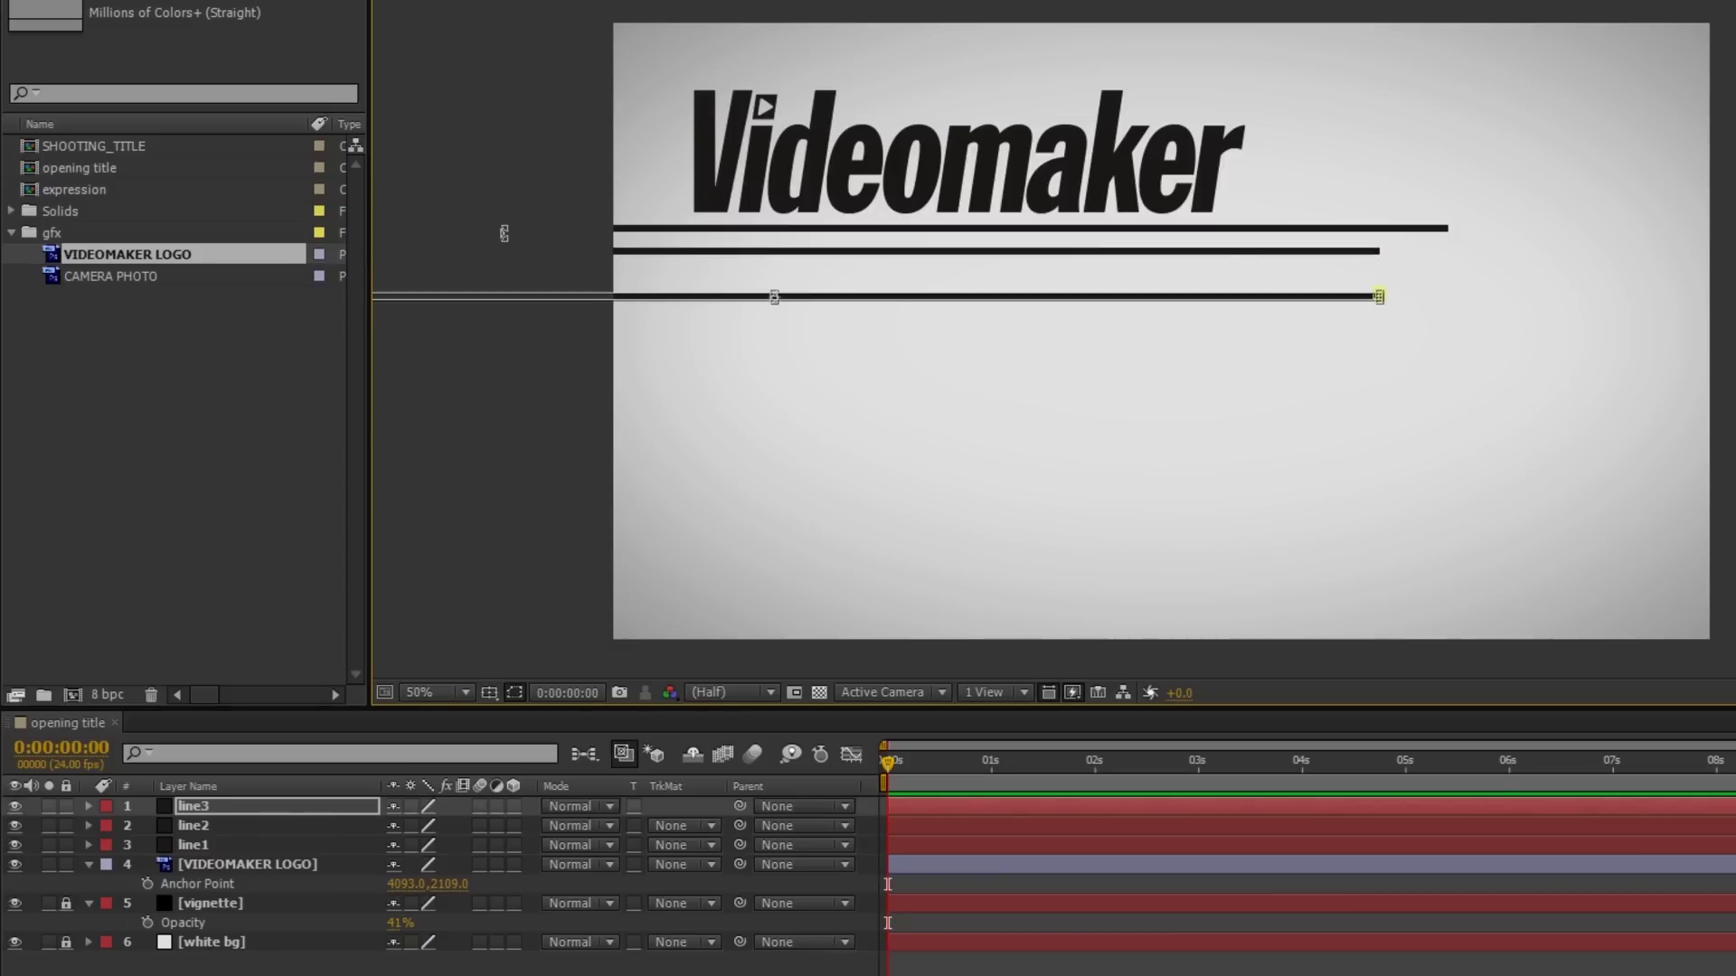
pyautogui.hotkey('shift', 'Down')
pyautogui.hotkey('shift', 'Down')
pyautogui.hotkey('shift', 'Down')
pyautogui.hotkey('shift', 'Down')
pyautogui.hotkey('shift', 'Down')
# - Move the line3 mask far right so the line starts near mid-frame and runs off the frame's right edge
pyautogui.hotkey('shift', 'Right')
pyautogui.hotkey('shift', 'Right')
pyautogui.hotkey('shift', 'Right')
pyautogui.hotkey('shift', 'Right')
pyautogui.hotkey('shift', 'Right')
pyautogui.hotkey('shift', 'Right')
pyautogui.hotkey('shift', 'Right')
pyautogui.hotkey('shift', 'Right')
pyautogui.hotkey('shift', 'Right')
pyautogui.hotkey('shift', 'Right')
pyautogui.hotkey('shift', 'Right')
pyautogui.hotkey('shift', 'Right')
pyautogui.hotkey('shift', 'Right')
pyautogui.hotkey('shift', 'Right')
pyautogui.hotkey('shift', 'Right')
pyautogui.hotkey('shift', 'Right')
pyautogui.hotkey('shift', 'Right')
pyautogui.hotkey('shift', 'Right')
pyautogui.hotkey('shift', 'Right')
pyautogui.hotkey('shift', 'Right')
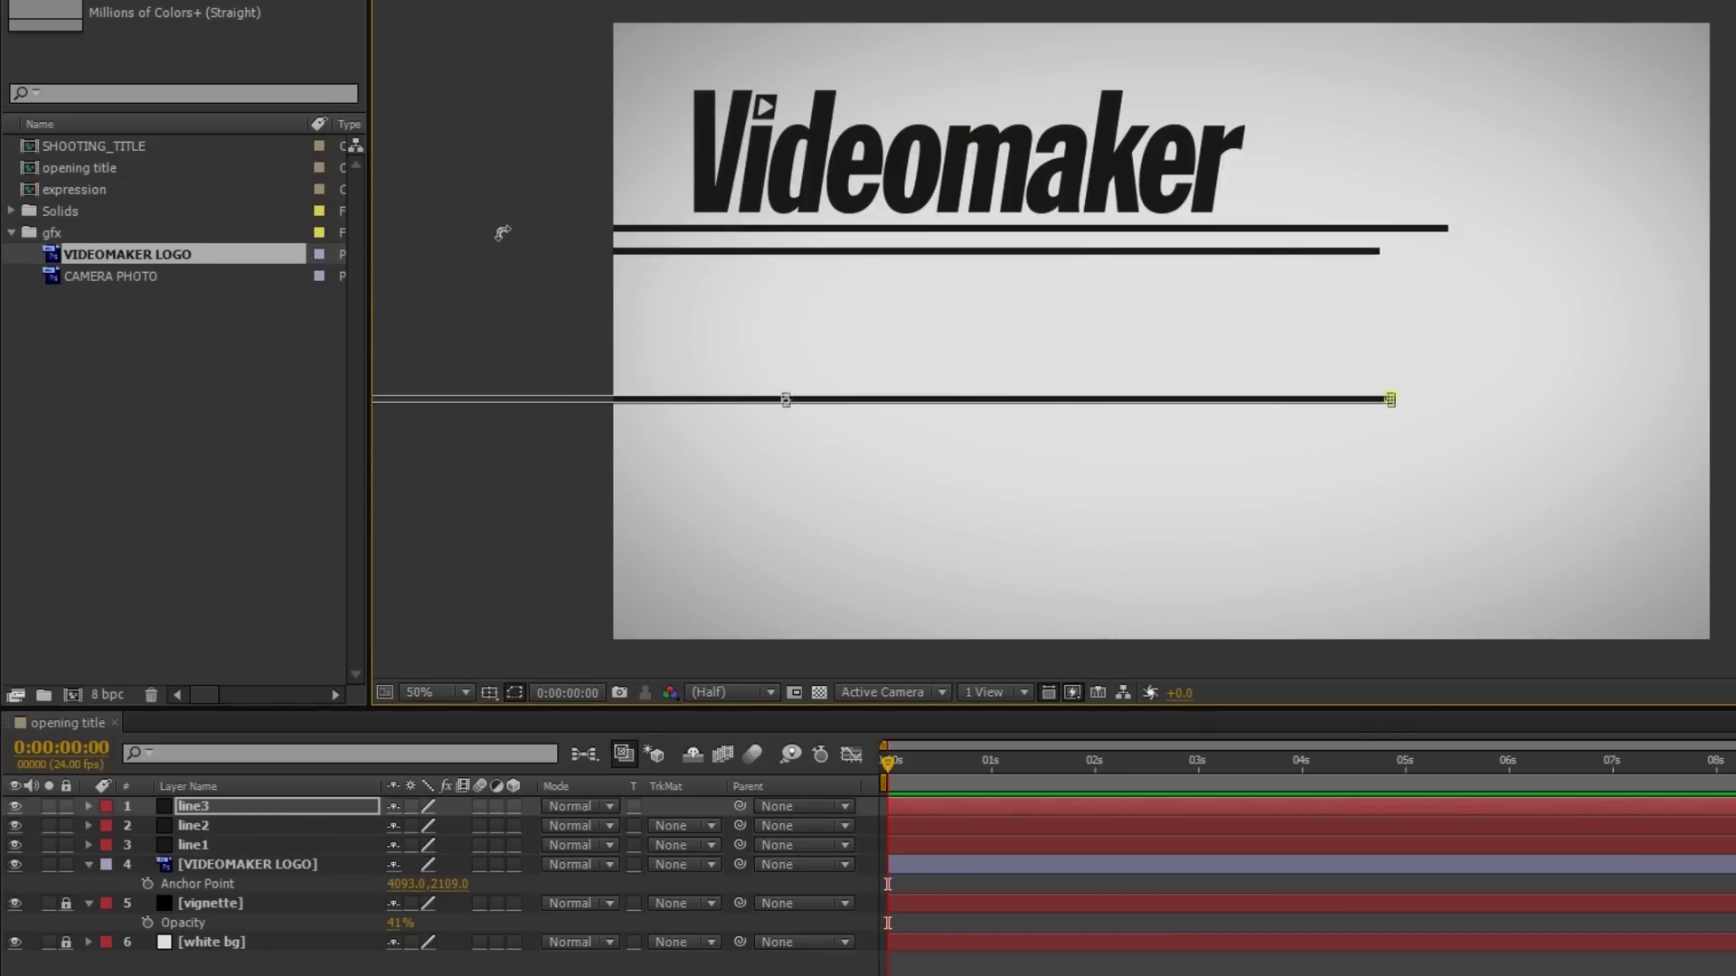
pyautogui.hotkey('shift', 'Right')
pyautogui.hotkey('shift', 'Right')
pyautogui.hotkey('shift', 'Right')
pyautogui.hotkey('shift', 'Right')
pyautogui.hotkey('shift', 'Right')
pyautogui.hotkey('shift', 'Right')
pyautogui.hotkey('shift', 'Right')
pyautogui.hotkey('shift', 'Right')
pyautogui.hotkey('shift', 'Right')
pyautogui.hotkey('shift', 'Right')
pyautogui.hotkey('shift', 'Right')
pyautogui.hotkey('shift', 'Right')
pyautogui.hotkey('shift', 'Right')
pyautogui.hotkey('shift', 'Right')
pyautogui.hotkey('shift', 'Right')
pyautogui.hotkey('shift', 'Right')
pyautogui.hotkey('shift', 'Right')
pyautogui.hotkey('shift', 'Right')
pyautogui.hotkey('shift', 'Right')
pyautogui.hotkey('shift', 'Right')
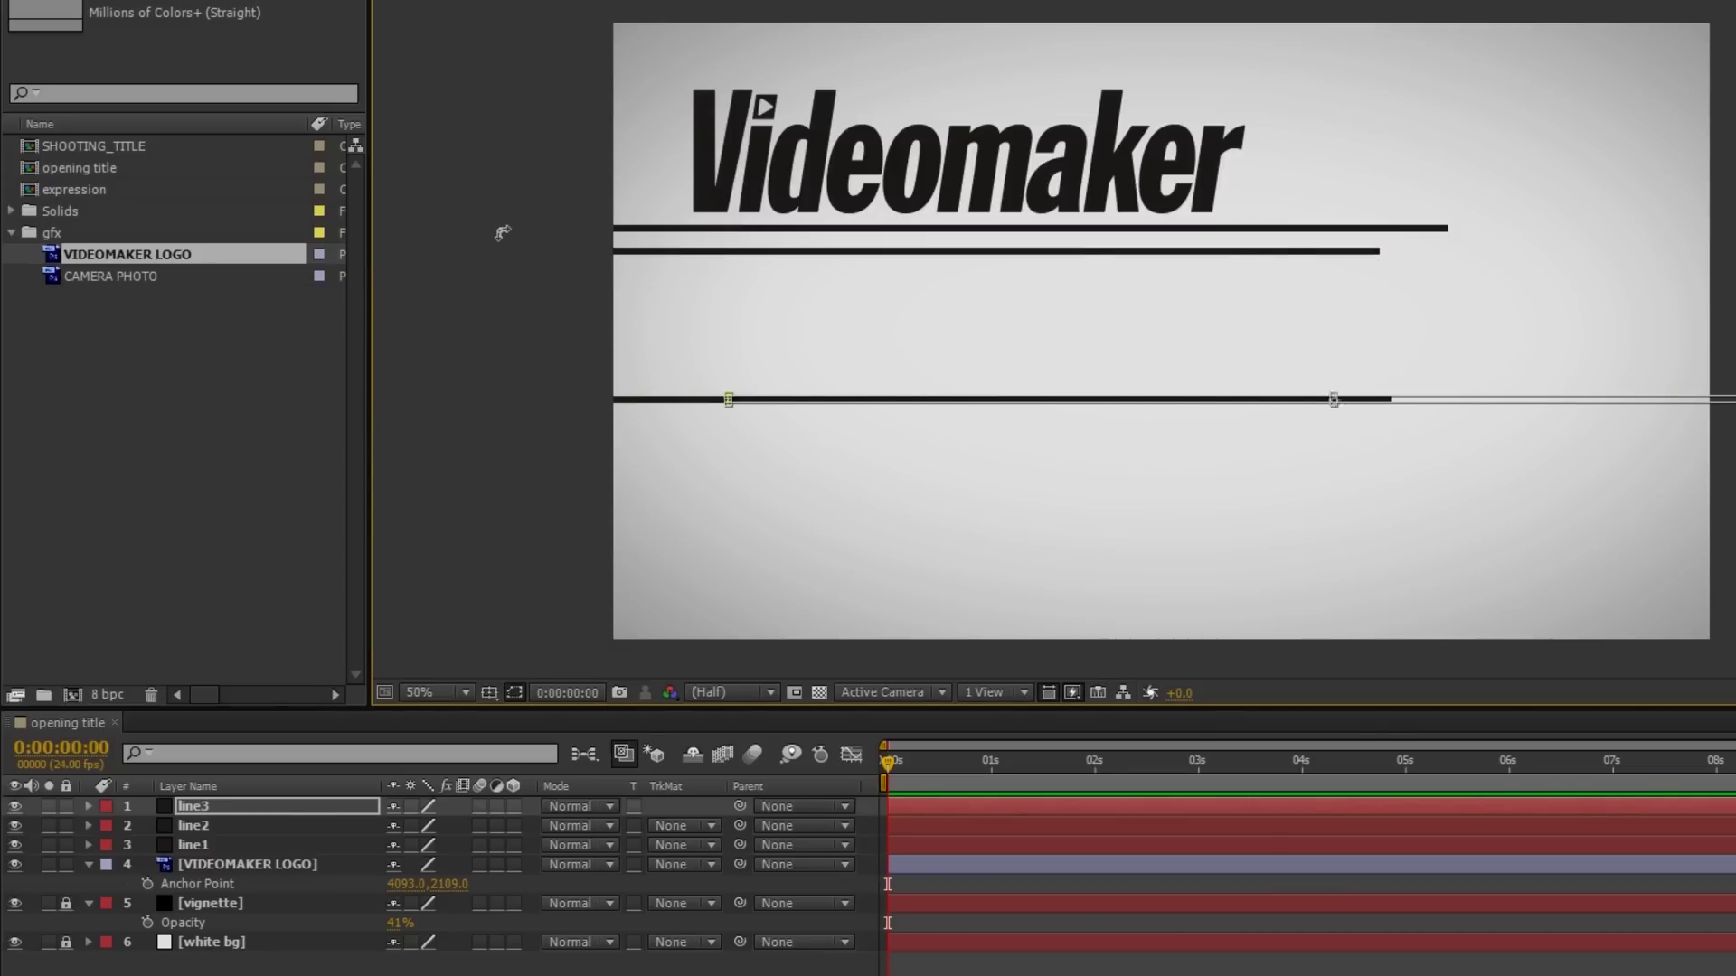
pyautogui.hotkey('shift', 'Right')
pyautogui.hotkey('shift', 'Right')
pyautogui.hotkey('shift', 'Right')
pyautogui.hotkey('shift', 'Right')
pyautogui.hotkey('shift', 'Right')
pyautogui.hotkey('shift', 'Right')
pyautogui.hotkey('shift', 'Right')
pyautogui.hotkey('shift', 'Right')
pyautogui.hotkey('shift', 'Right')
pyautogui.hotkey('shift', 'Right')
pyautogui.hotkey('shift', 'Right')
pyautogui.hotkey('shift', 'Right')
pyautogui.hotkey('shift', 'Right')
pyautogui.hotkey('shift', 'Right')
pyautogui.hotkey('shift', 'Right')
pyautogui.hotkey('shift', 'Right')
pyautogui.hotkey('shift', 'Right')
# - Fine-tune the line3 mask's position at the same height, leaving its left end slightly left of the frame's centre
pyautogui.hotkey('shift', 'Down')
pyautogui.hotkey('shift', 'Down')
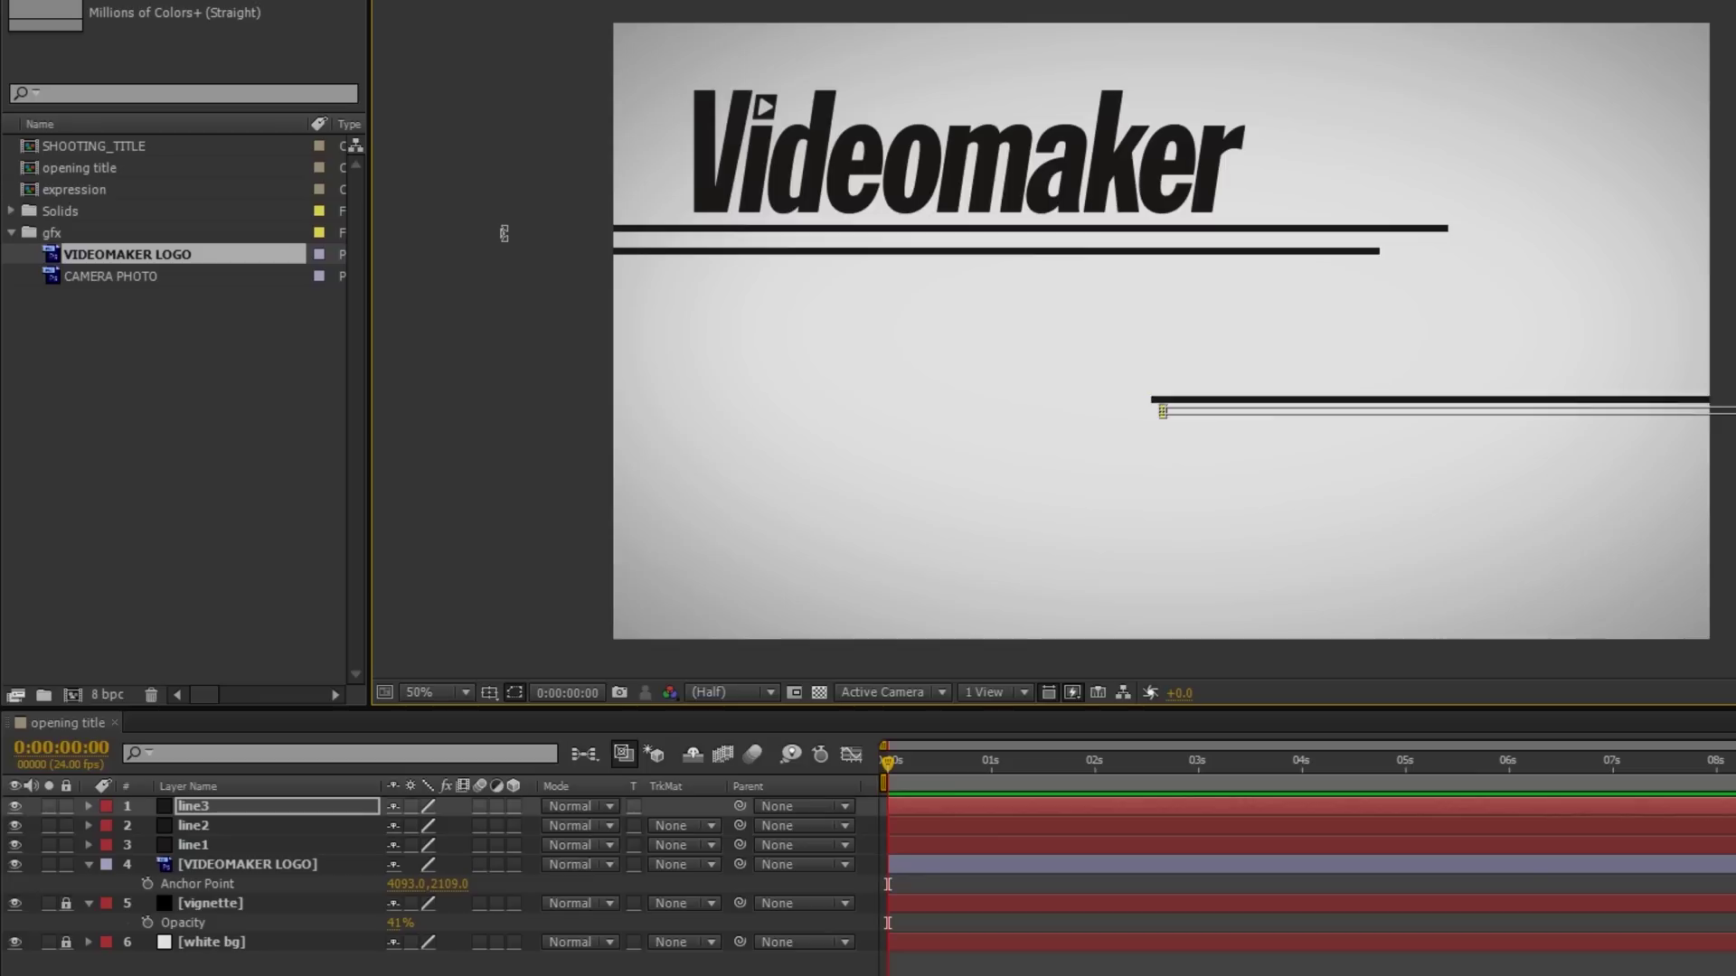
pyautogui.hotkey('shift', 'Right')
pyautogui.hotkey('shift', 'Right')
pyautogui.hotkey('shift', 'Right')
pyautogui.hotkey('shift', 'Right')
pyautogui.hotkey('shift', 'Right')
pyautogui.hotkey('shift', 'Up')
pyautogui.hotkey('shift', 'Up')
pyautogui.hotkey('shift', 'Up')
pyautogui.hotkey('shift', 'Up')
pyautogui.hotkey('shift', 'Up')
pyautogui.hotkey('shift', 'Up')
pyautogui.hotkey('shift', 'Down')
pyautogui.hotkey('shift', 'Down')
pyautogui.hotkey('shift', 'Down')
pyautogui.hotkey('shift', 'Down')
pyautogui.hotkey('shift', 'Left')
pyautogui.hotkey('shift', 'Left')
pyautogui.hotkey('shift', 'Left')
pyautogui.hotkey('shift', 'Left')
pyautogui.hotkey('shift', 'Left')
pyautogui.hotkey('shift', 'Left')
pyautogui.hotkey('shift', 'Left')
pyautogui.hotkey('shift', 'Left')
pyautogui.hotkey('shift', 'Left')
pyautogui.hotkey('shift', 'Left')
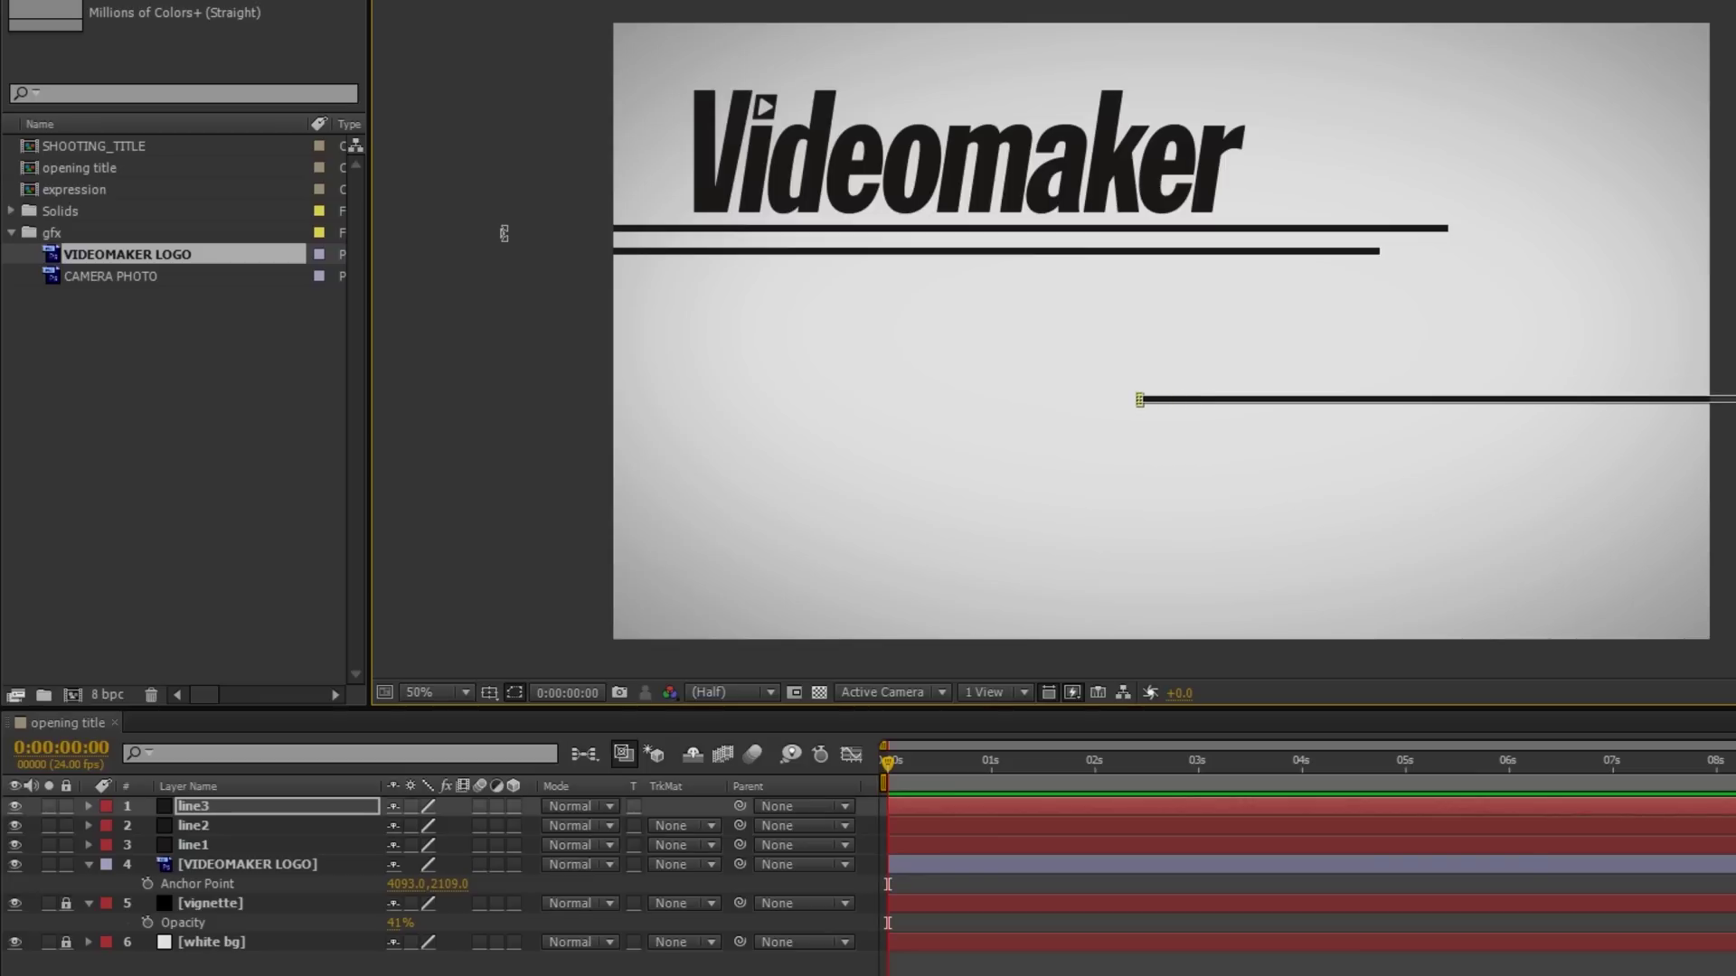
pyautogui.hotkey('shift', 'Left')
pyautogui.hotkey('shift', 'Left')
pyautogui.hotkey('shift', 'Left')
pyautogui.hotkey('shift', 'Left')
pyautogui.hotkey('shift', 'Left')
pyautogui.hotkey('shift', 'Left')
pyautogui.hotkey('shift', 'Left')
pyautogui.hotkey('shift', 'Left')
# - Duplicate the line3 layer and move the copy's mask slightly down and left, forming a longer line just below it
pyautogui.click(230, 823)
pyautogui.click(229, 810)
pyautogui.hotkey('ctrl', 'd')
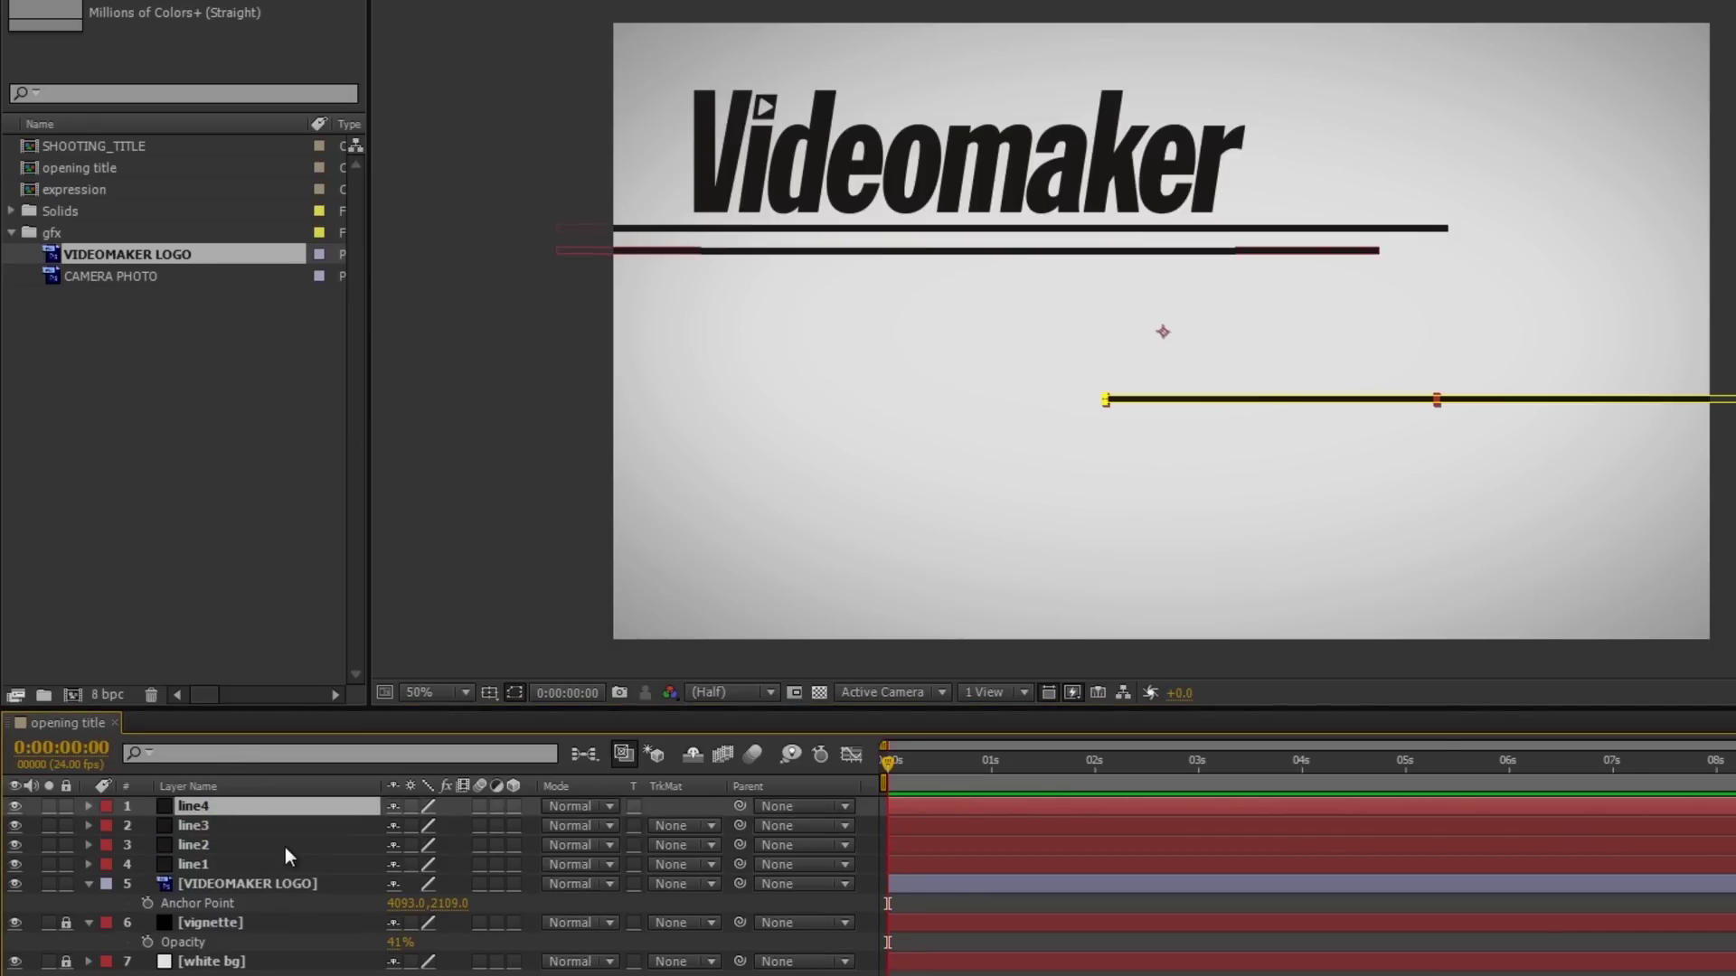
pyautogui.click(1131, 400)
pyautogui.hotkey('shift', 'Down')
pyautogui.hotkey('shift', 'Down')
pyautogui.hotkey('shift', 'Down')
pyautogui.hotkey('shift', 'Down')
pyautogui.hotkey('shift', 'Down')
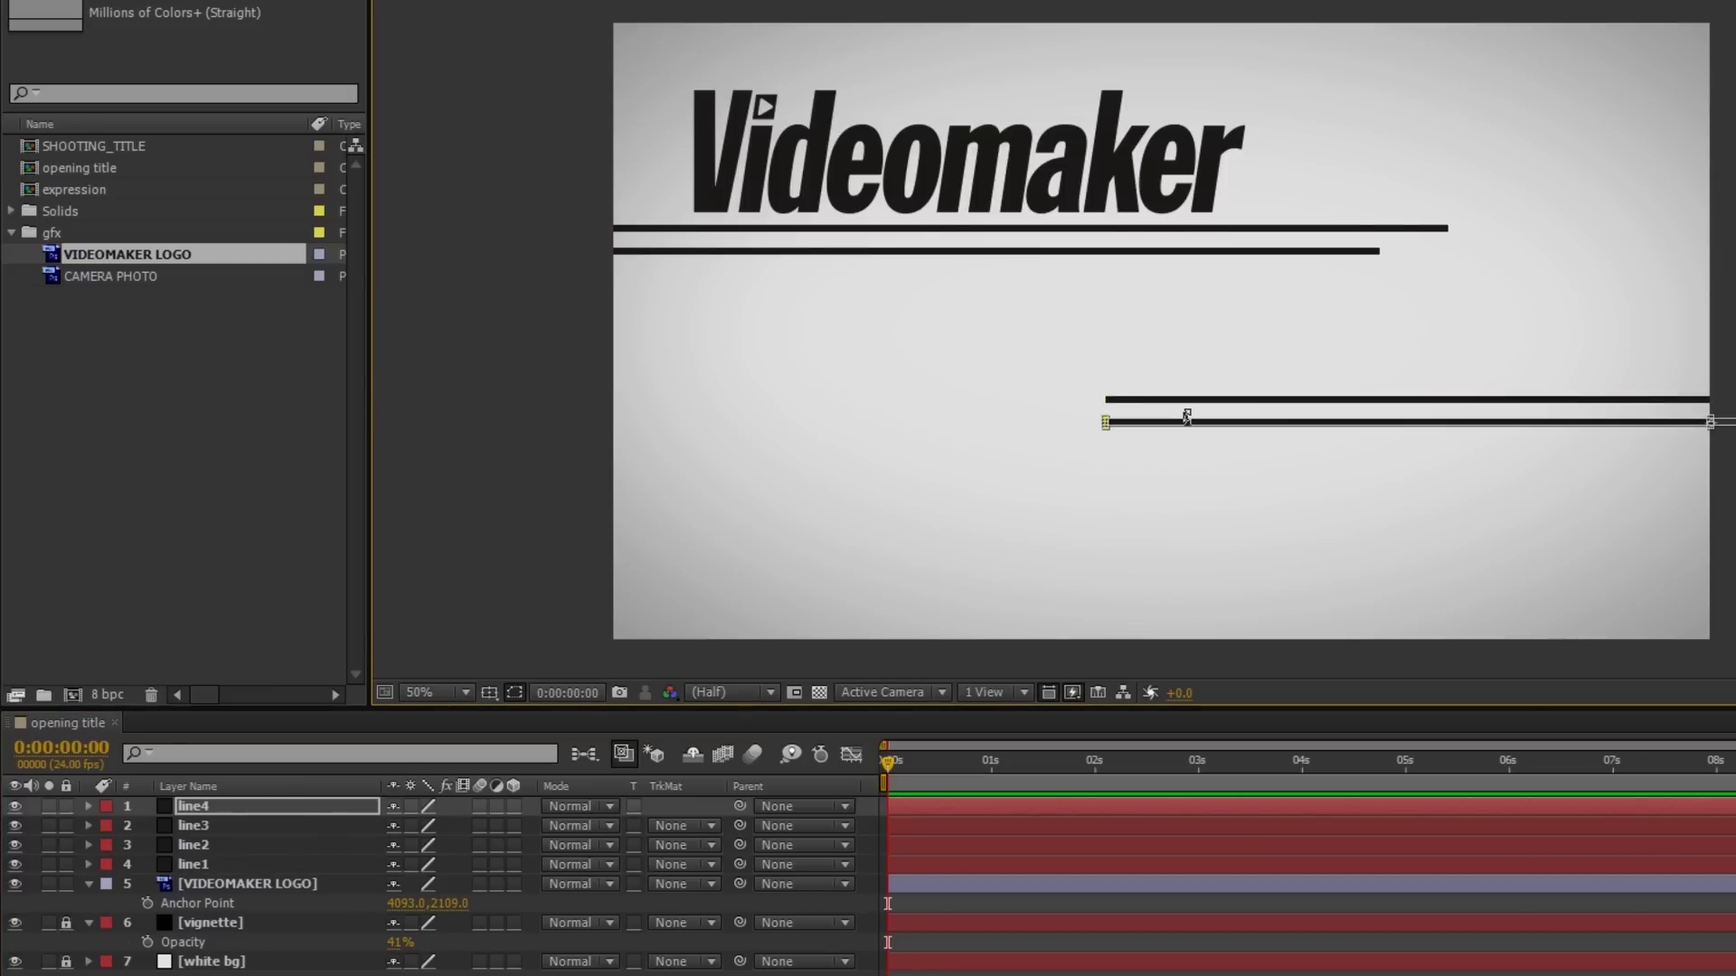
pyautogui.hotkey('shift', 'Left')
pyautogui.hotkey('shift', 'Left')
pyautogui.hotkey('shift', 'Left')
pyautogui.hotkey('shift', 'Left')
pyautogui.hotkey('shift', 'Left')
pyautogui.hotkey('shift', 'Left')
pyautogui.hotkey('shift', 'Left')
pyautogui.hotkey('shift', 'Left')
# - Duplicate the line4 layer and move the copy's mask straight down into the lower part of the frame
pyautogui.click(204, 806)
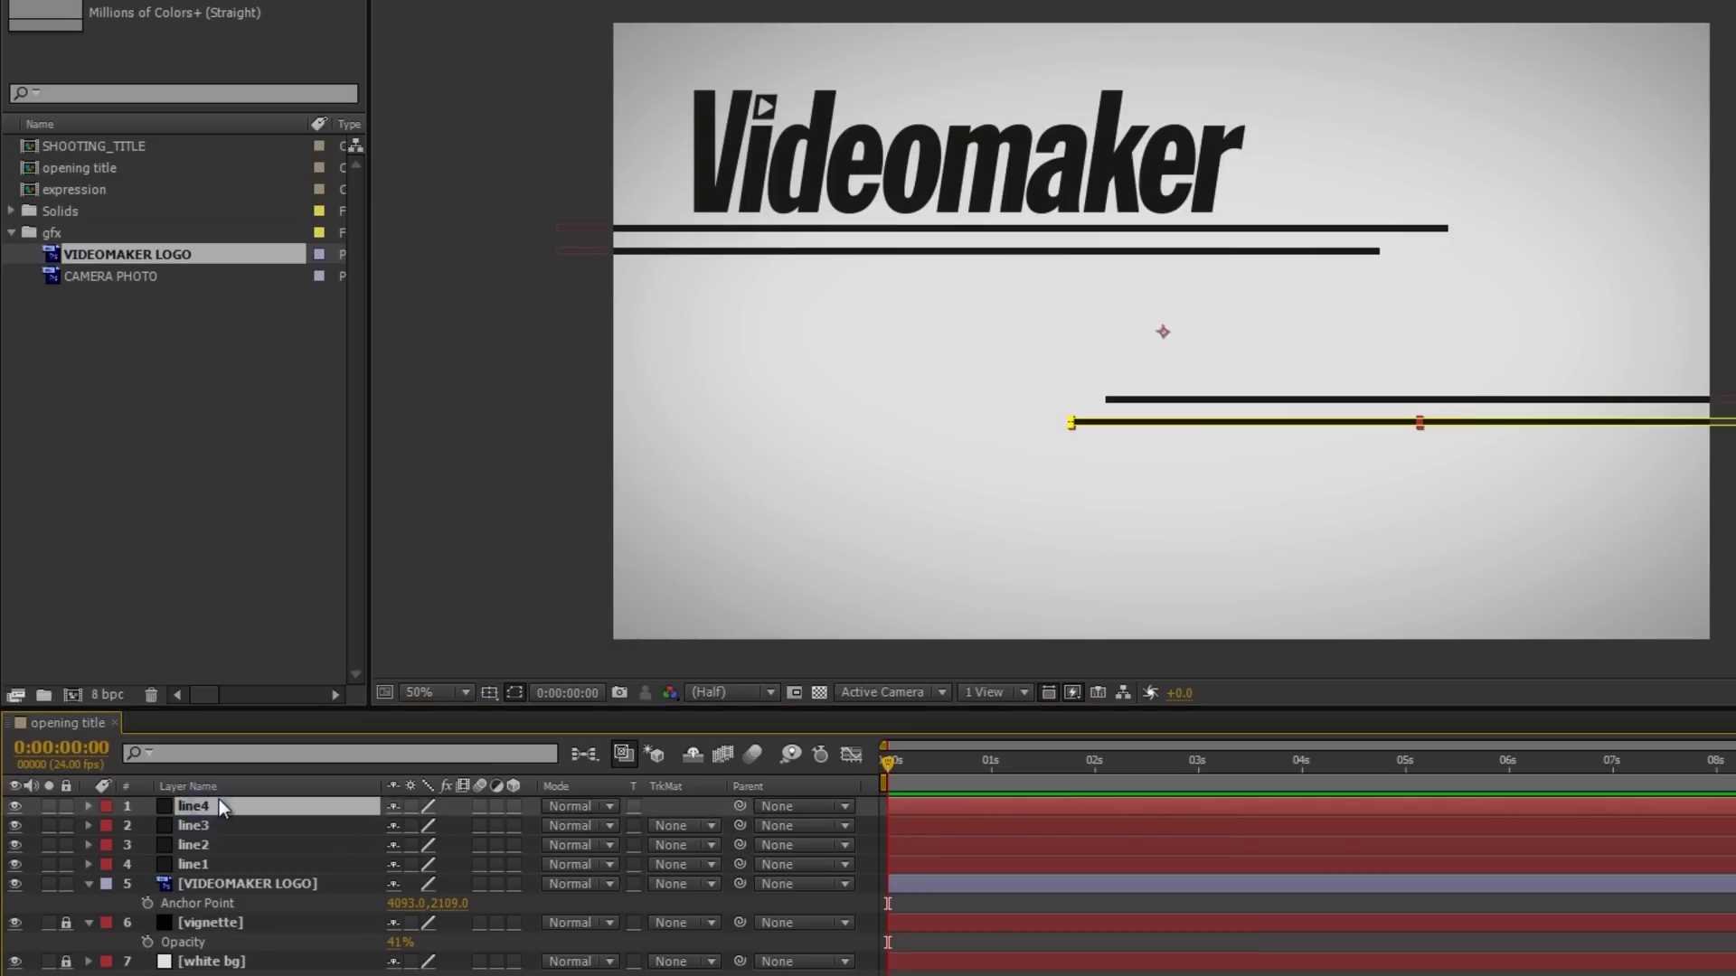
pyautogui.hotkey('ctrl', 'd')
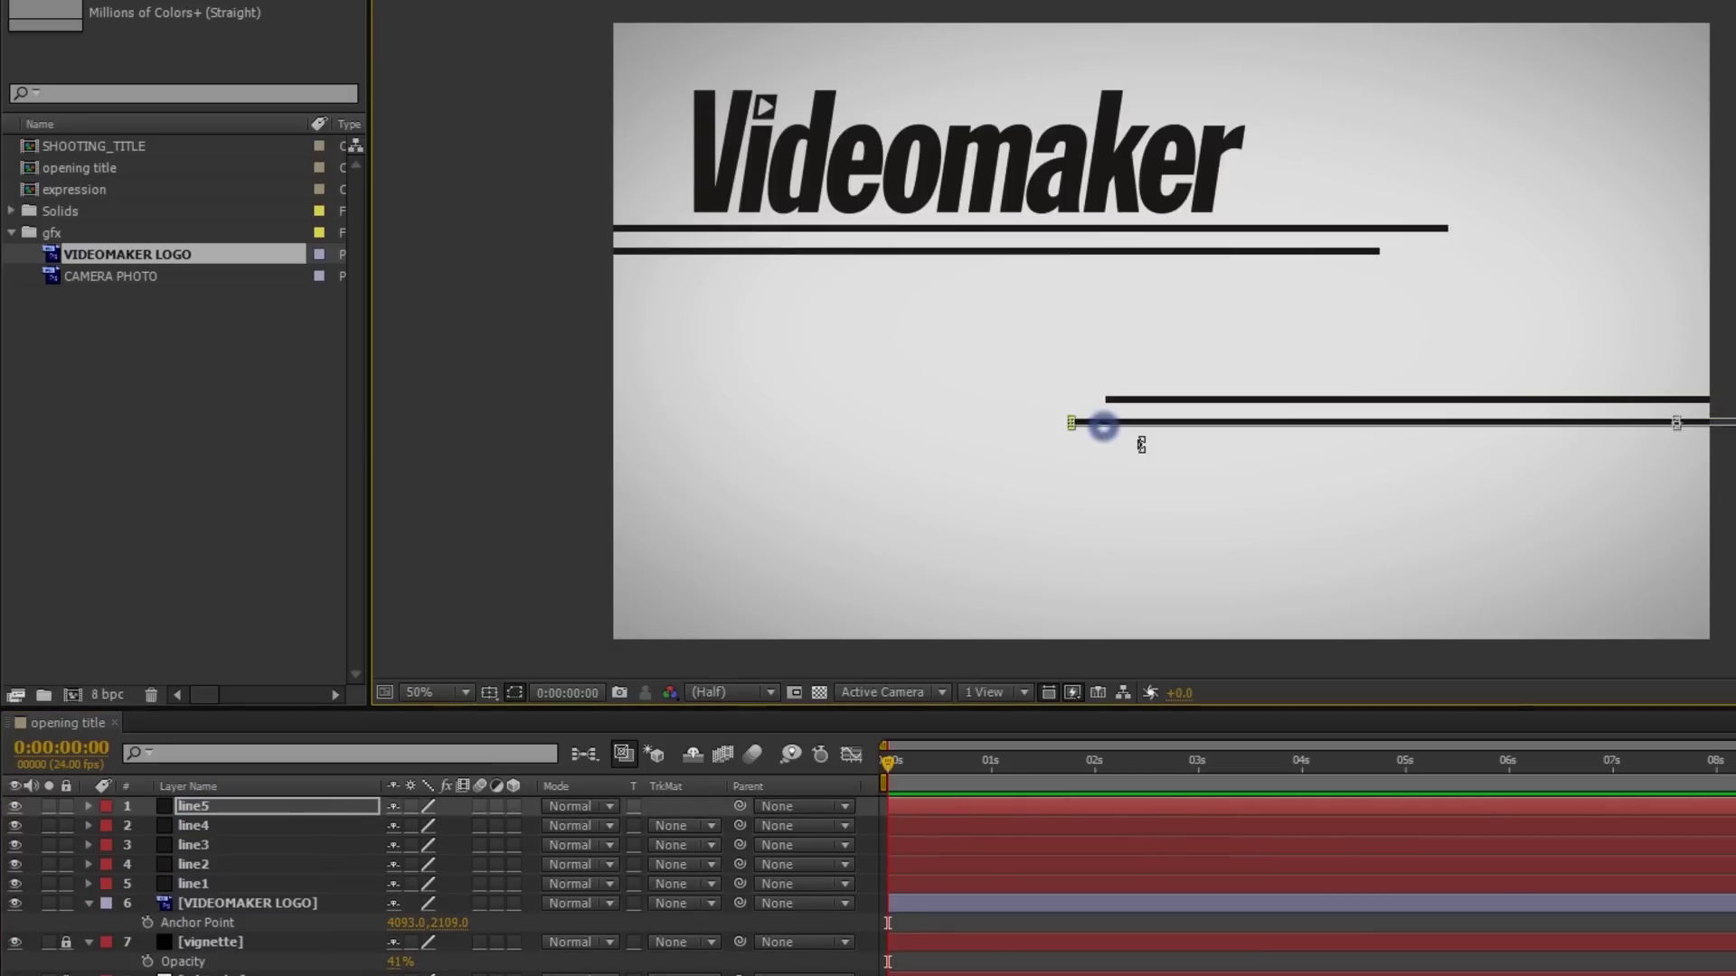
pyautogui.hotkey('shift', 'Down')
pyautogui.hotkey('shift', 'Down')
pyautogui.hotkey('shift', 'Down')
pyautogui.hotkey('shift', 'Down')
pyautogui.hotkey('shift', 'Down')
pyautogui.hotkey('shift', 'Down')
pyautogui.hotkey('shift', 'Down')
pyautogui.hotkey('shift', 'Down')
pyautogui.hotkey('shift', 'Down')
pyautogui.hotkey('shift', 'Down')
pyautogui.hotkey('shift', 'Down')
pyautogui.hotkey('shift', 'Down')
pyautogui.hotkey('shift', 'Down')
pyautogui.hotkey('shift', 'Down')
pyautogui.hotkey('shift', 'Down')
pyautogui.hotkey('shift', 'Down')
pyautogui.hotkey('shift', 'Down')
pyautogui.hotkey('shift', 'Down')
pyautogui.hotkey('shift', 'Down')
pyautogui.hotkey('shift', 'Down')
pyautogui.hotkey('shift', 'Down')
pyautogui.hotkey('shift', 'Down')
pyautogui.hotkey('shift', 'Down')
pyautogui.hotkey('shift', 'Down')
pyautogui.hotkey('shift', 'Down')
pyautogui.hotkey('shift', 'Down')
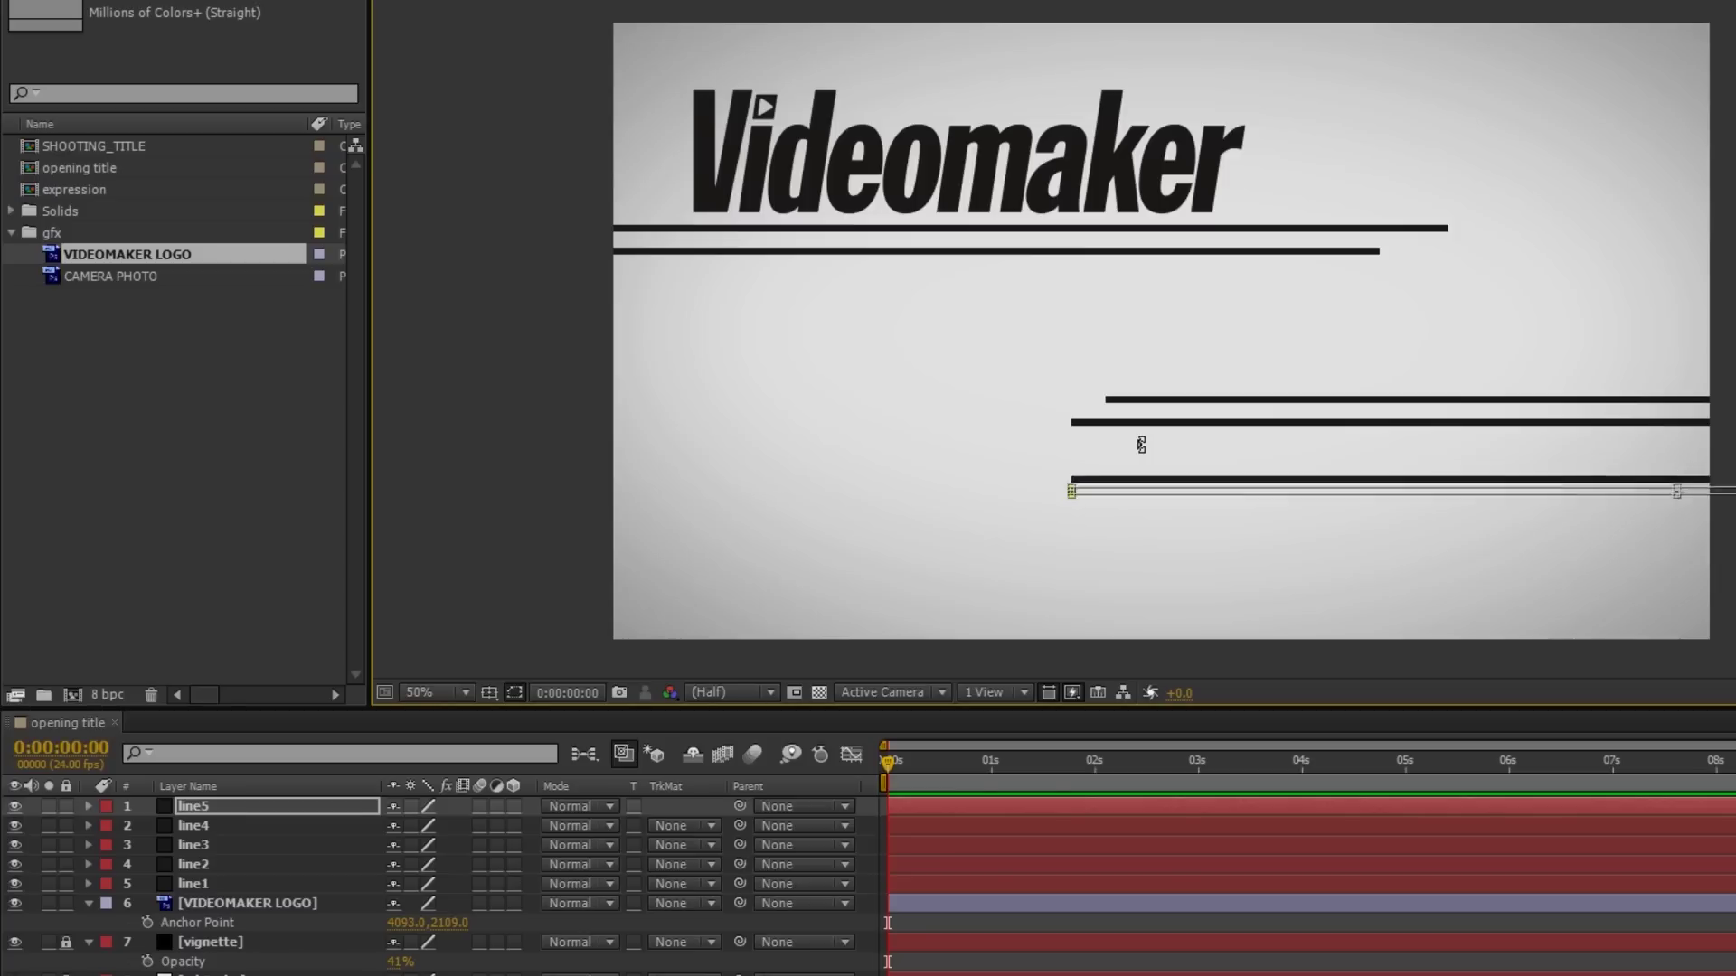
# - Shift the line5 mask slightly right at the same height, aligning its left end with that of line3
pyautogui.hotkey('shift', 'Right')
pyautogui.hotkey('shift', 'Right')
pyautogui.hotkey('shift', 'Right')
pyautogui.hotkey('shift', 'Right')
pyautogui.hotkey('shift', 'Right')
pyautogui.hotkey('shift', 'Right')
pyautogui.hotkey('shift', 'Right')
pyautogui.hotkey('shift', 'Right')
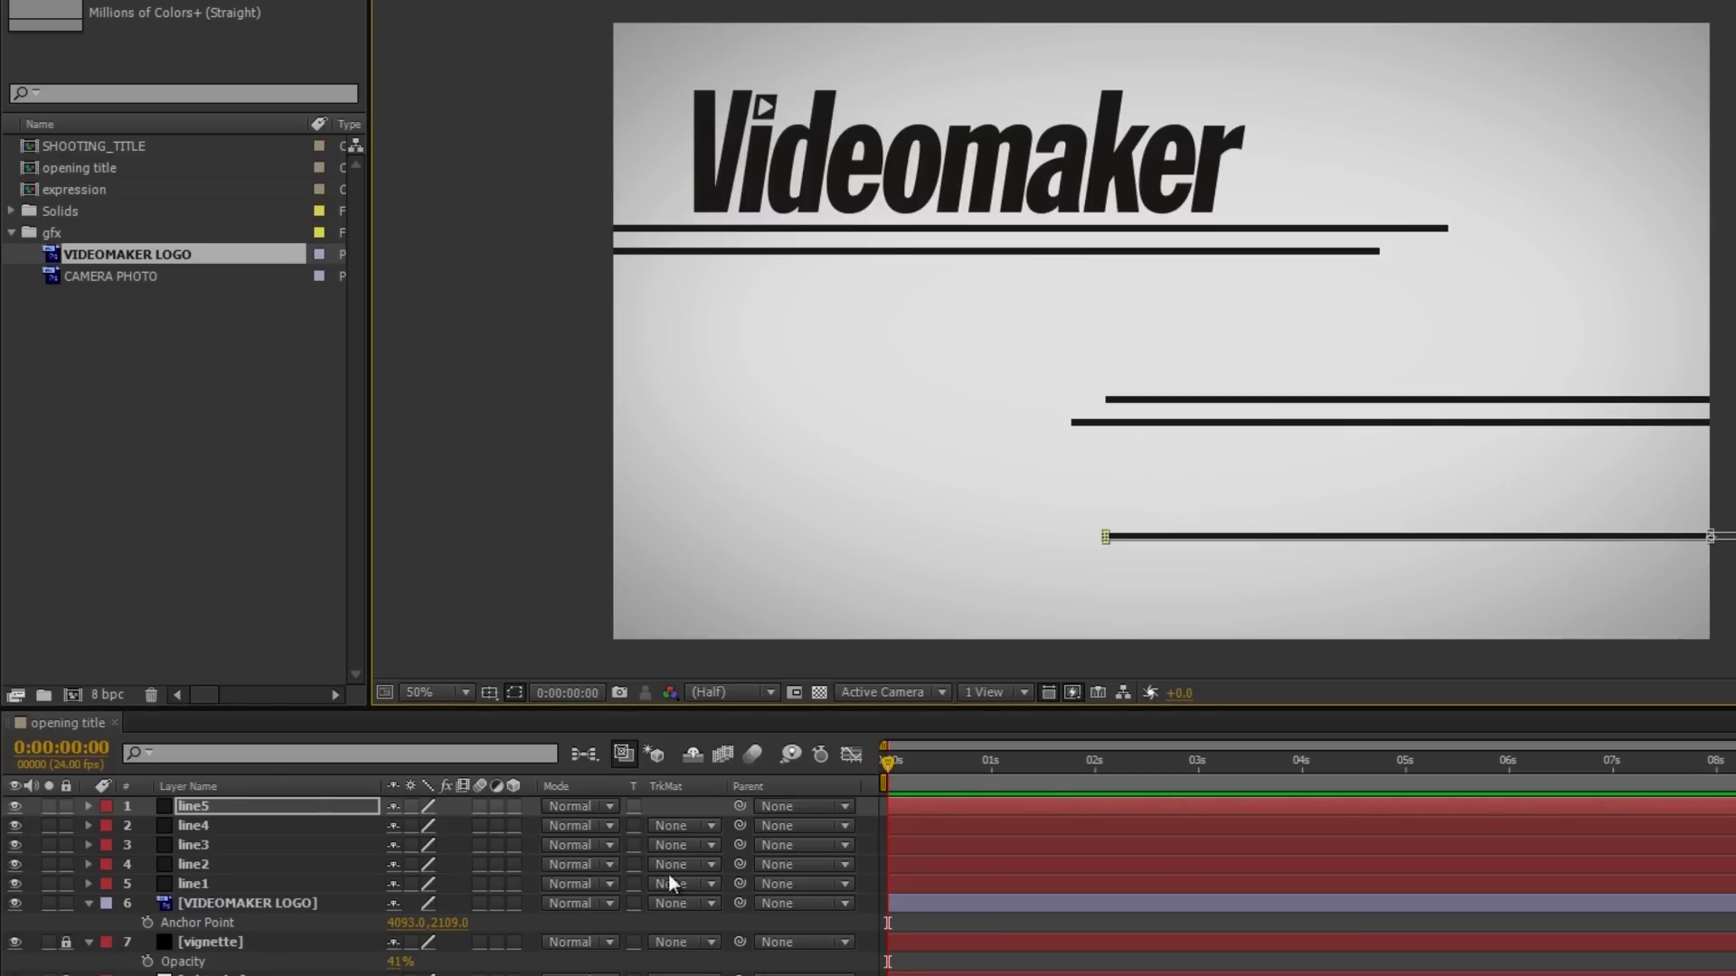
# - Duplicate the line5 layer and move the copy's mask slightly down and right, forming a shorter line just below it
pyautogui.click(203, 827)
pyautogui.click(204, 810)
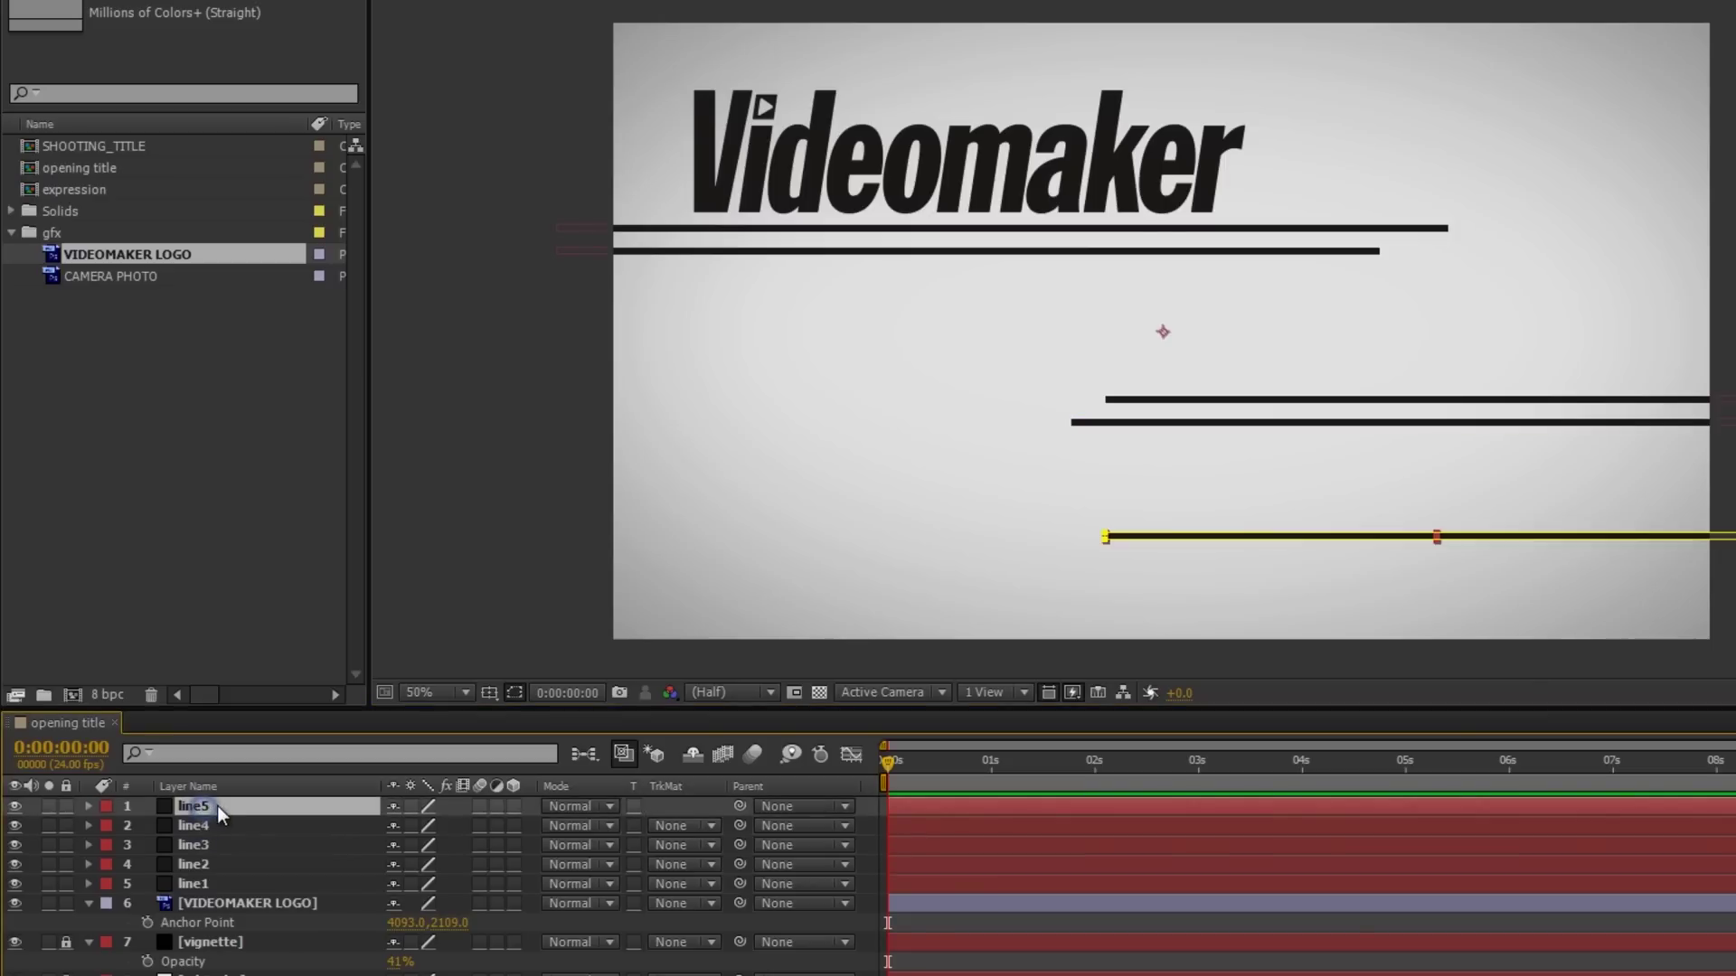
pyautogui.hotkey('ctrl', 'd')
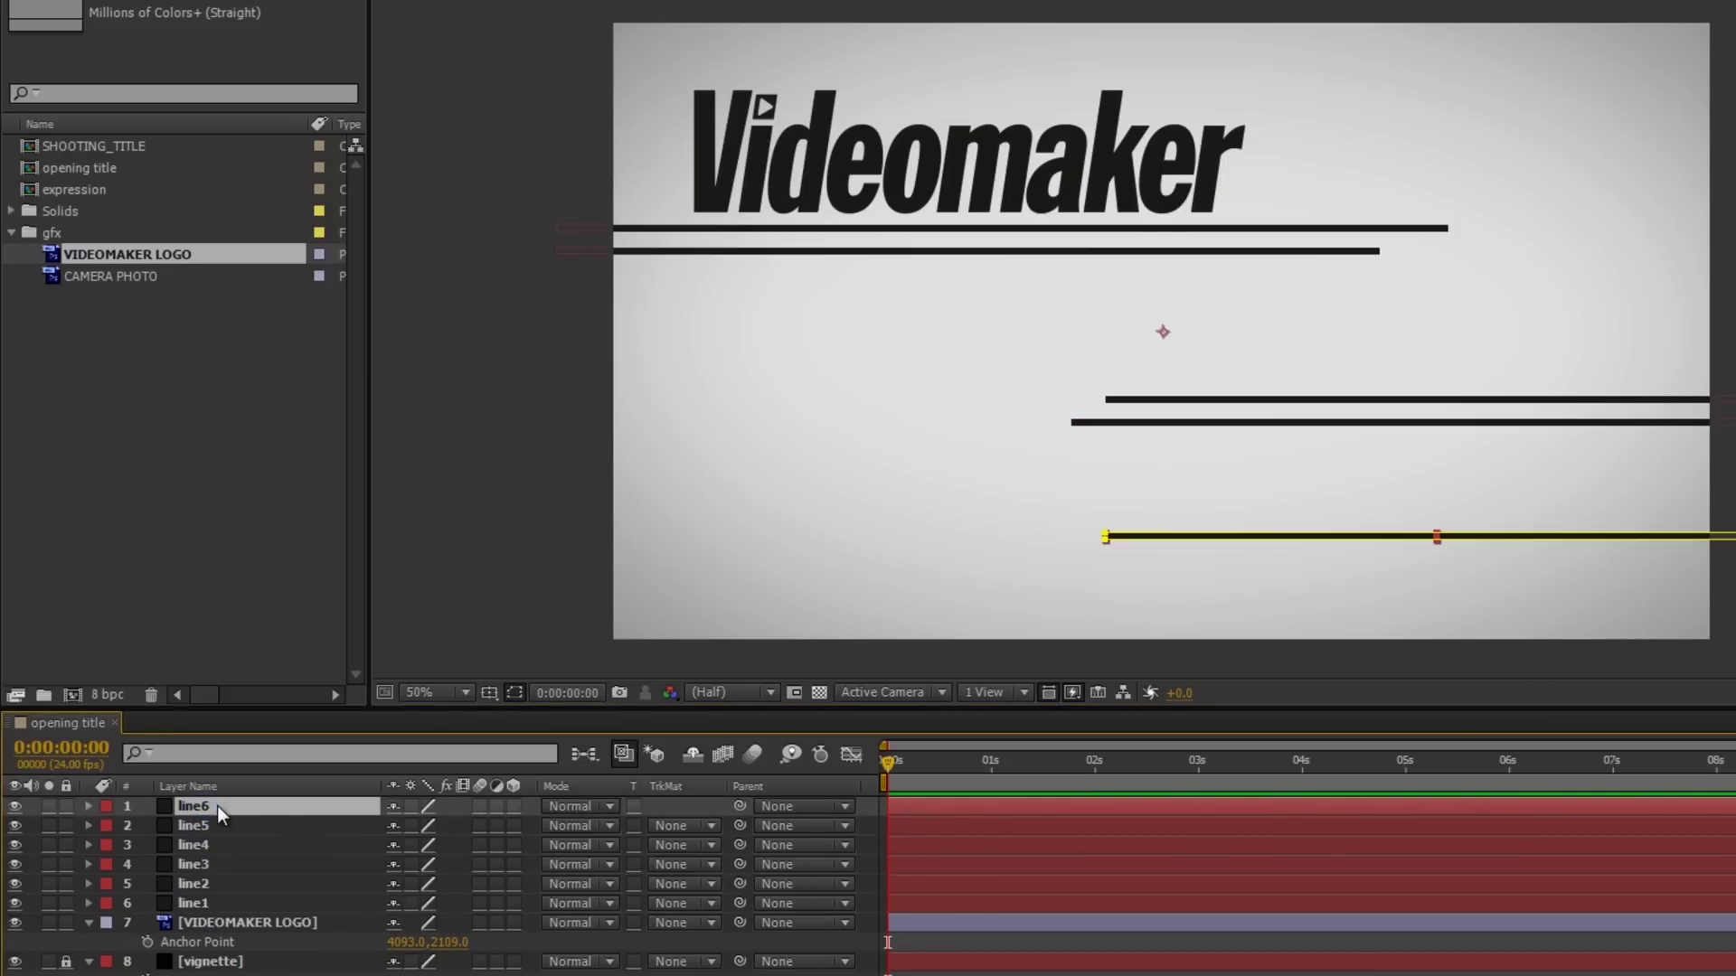
pyautogui.click(1162, 539)
pyautogui.hotkey('shift', 'Down')
pyautogui.hotkey('shift', 'Down')
pyautogui.hotkey('shift', 'Down')
pyautogui.hotkey('shift', 'Down')
pyautogui.hotkey('shift', 'Down')
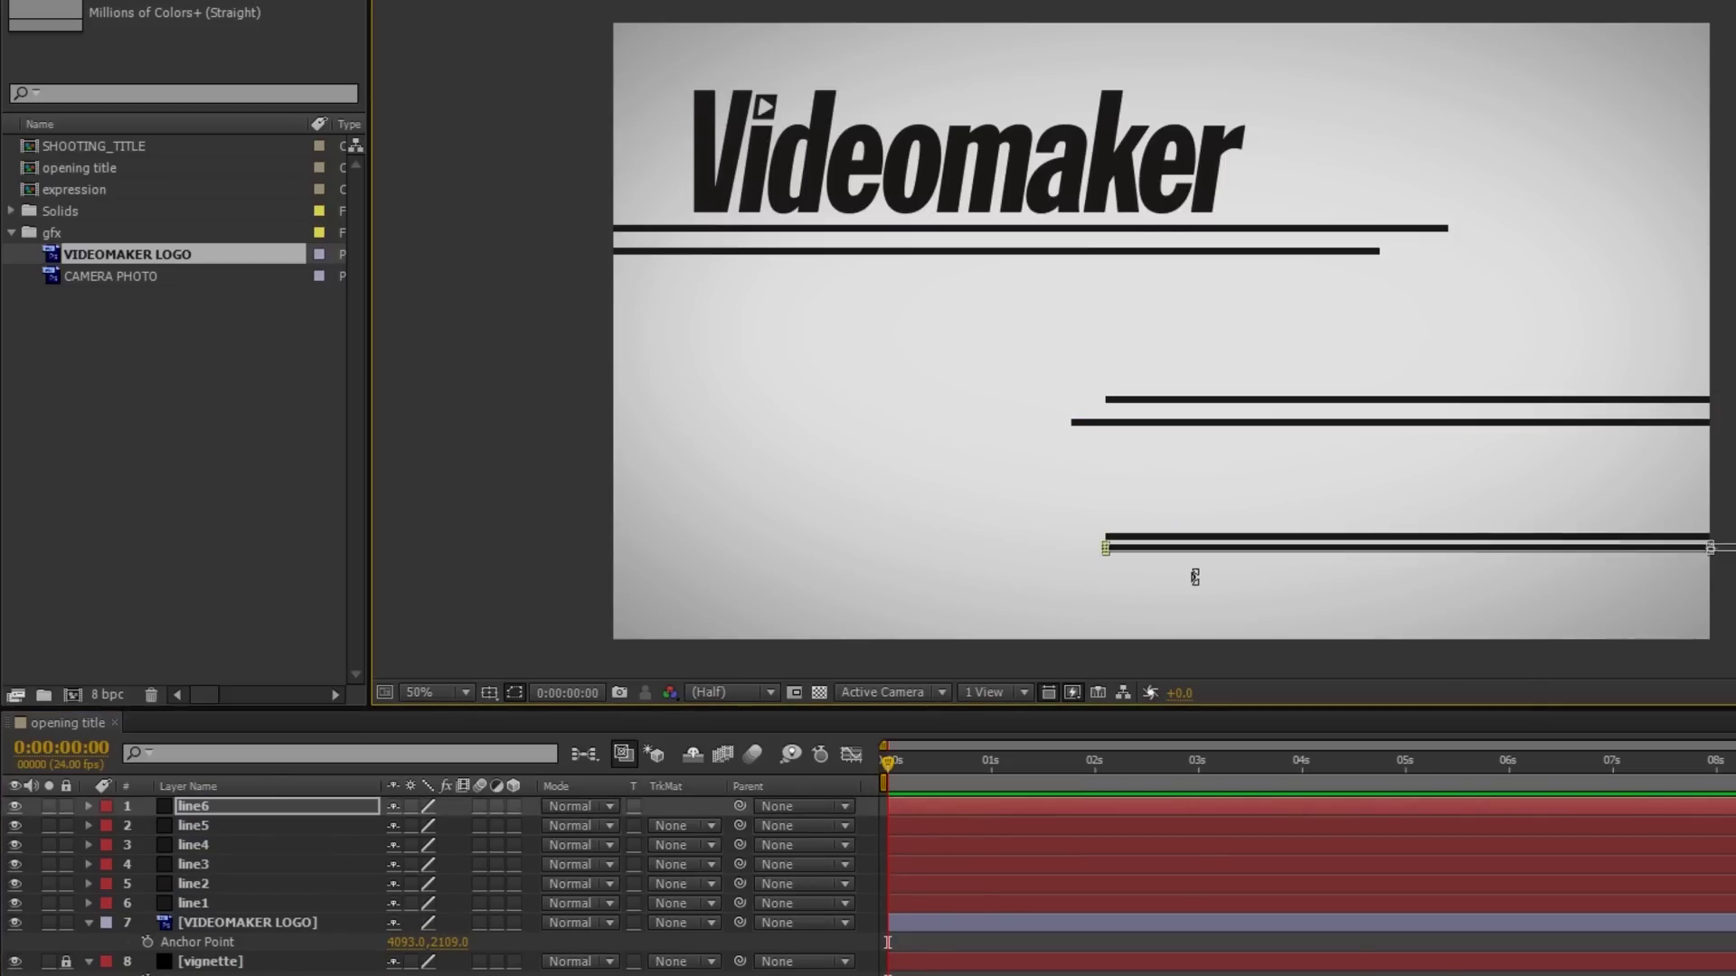
pyautogui.hotkey('shift', 'Right')
pyautogui.hotkey('shift', 'Right')
pyautogui.hotkey('shift', 'Right')
pyautogui.hotkey('shift', 'Right')
pyautogui.hotkey('shift', 'Right')
pyautogui.hotkey('shift', 'Right')
pyautogui.hotkey('shift', 'Right')
pyautogui.hotkey('shift', 'Right')
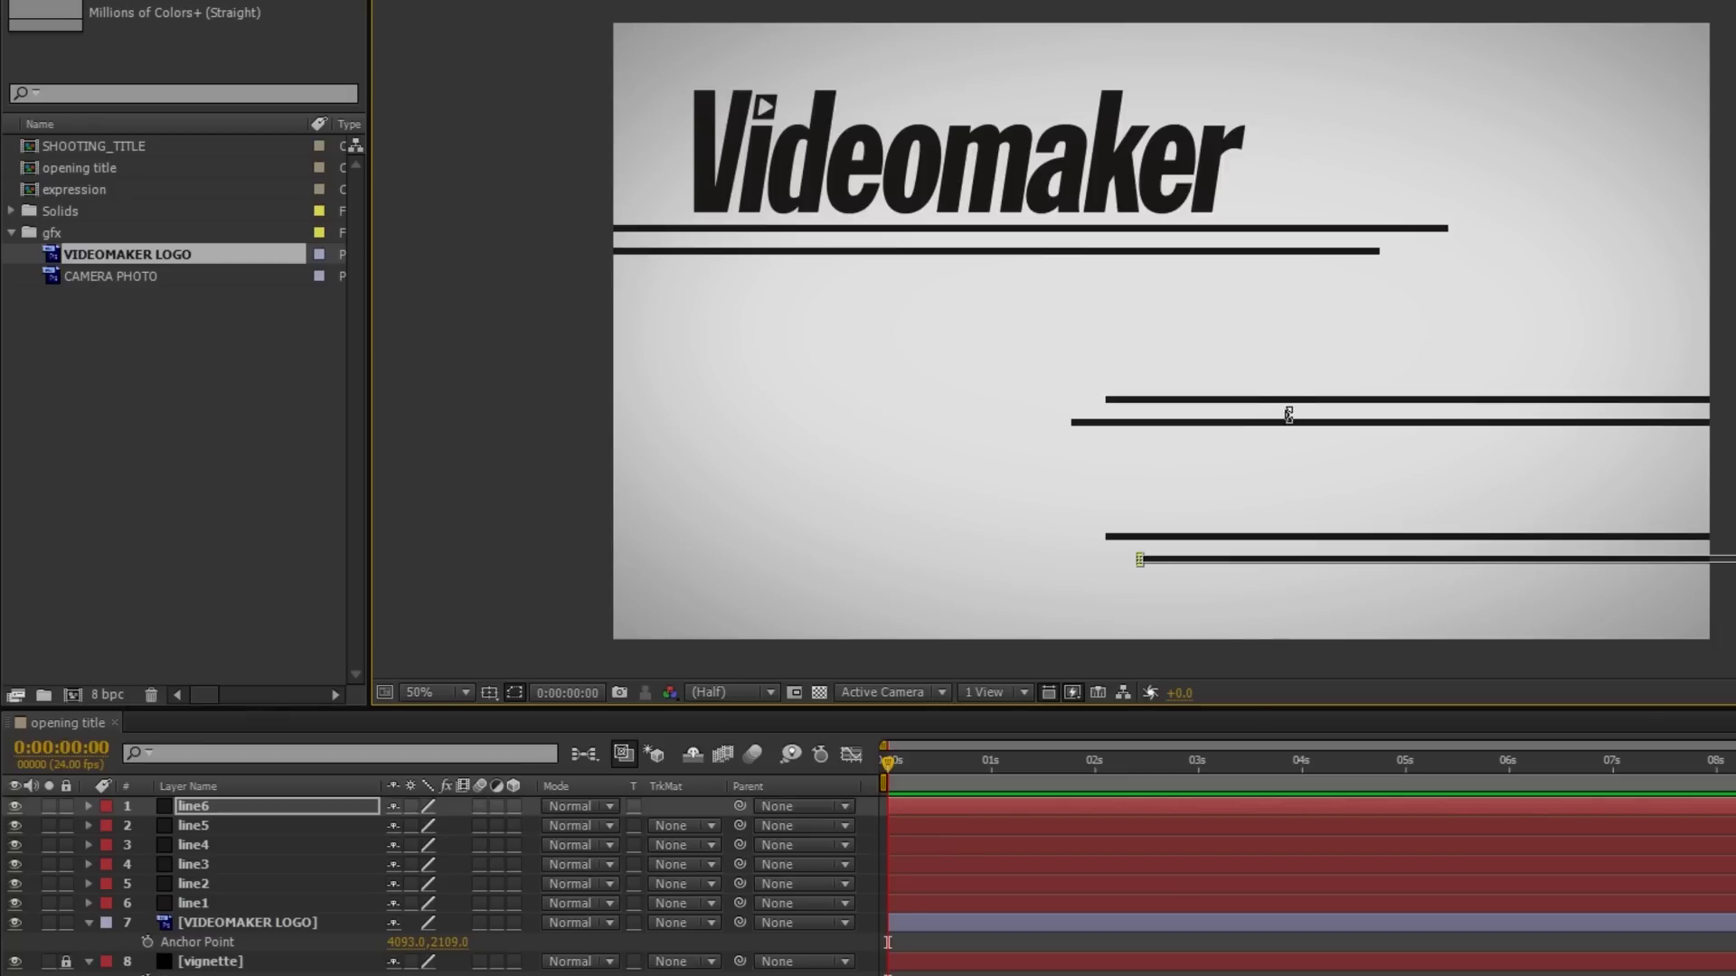
# - Move the line3 and line4 masks up slightly by the same amount, widening the gap above the lowest pair of lines
pyautogui.click(217, 866)
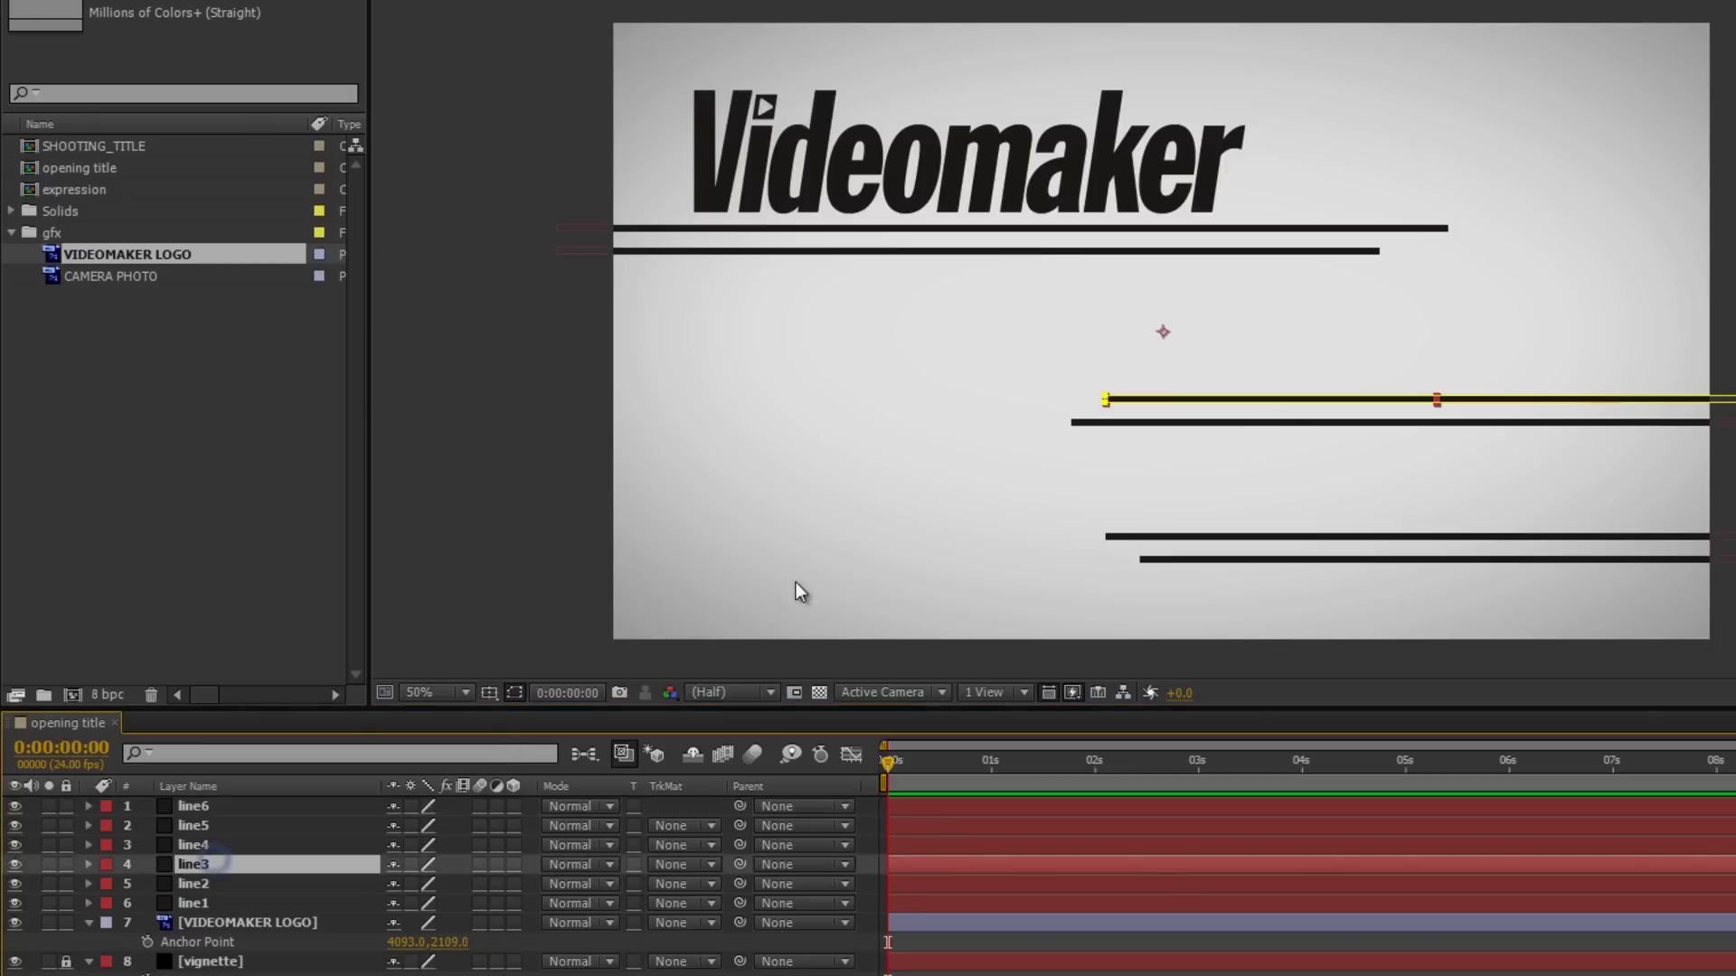
pyautogui.moveTo(1172, 401); pyautogui.dragTo(1197, 384)
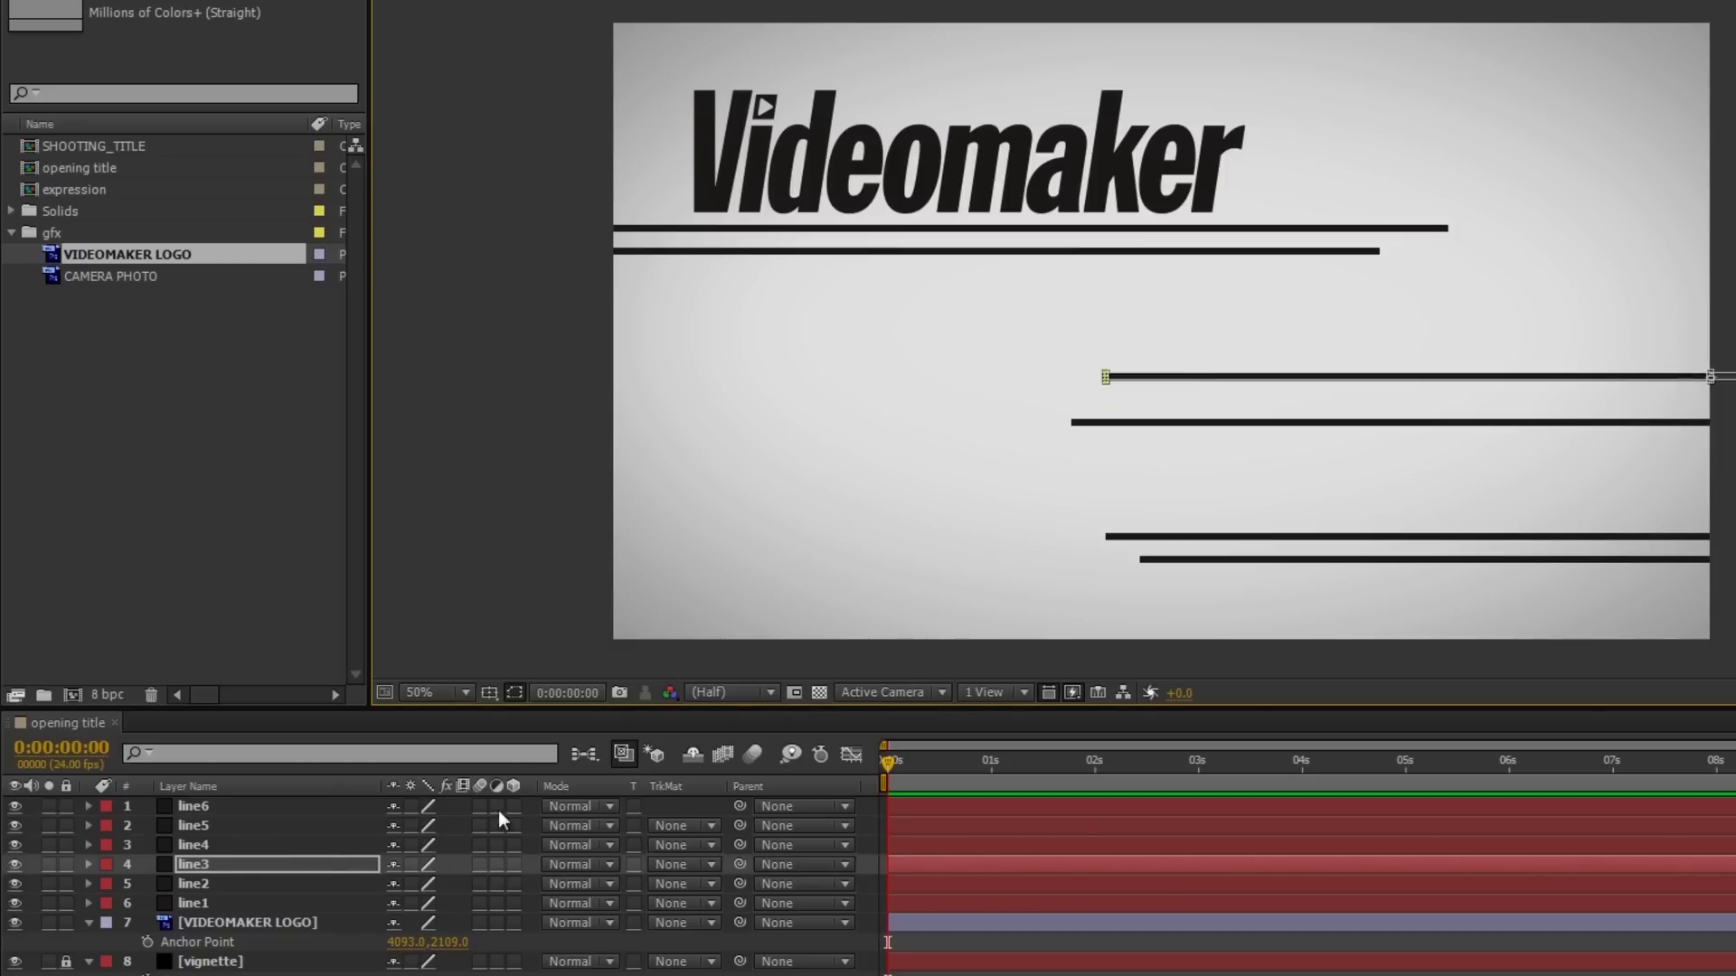
pyautogui.click(236, 846)
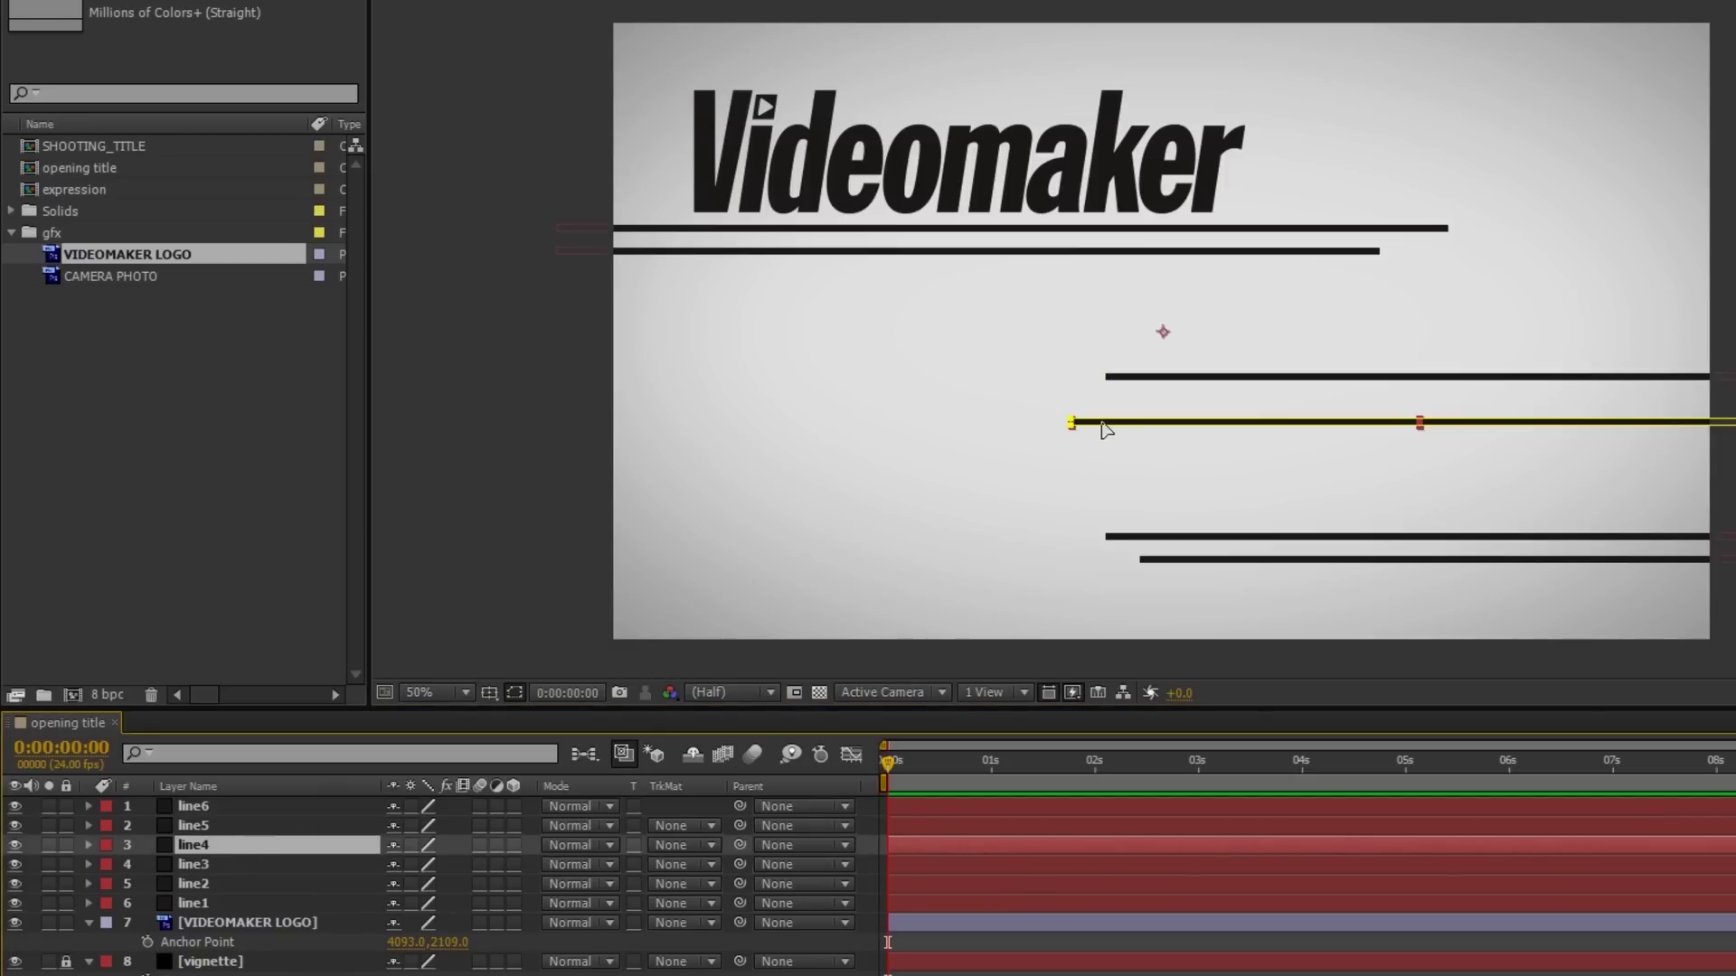
pyautogui.moveTo(1101, 426); pyautogui.dragTo(1121, 405)
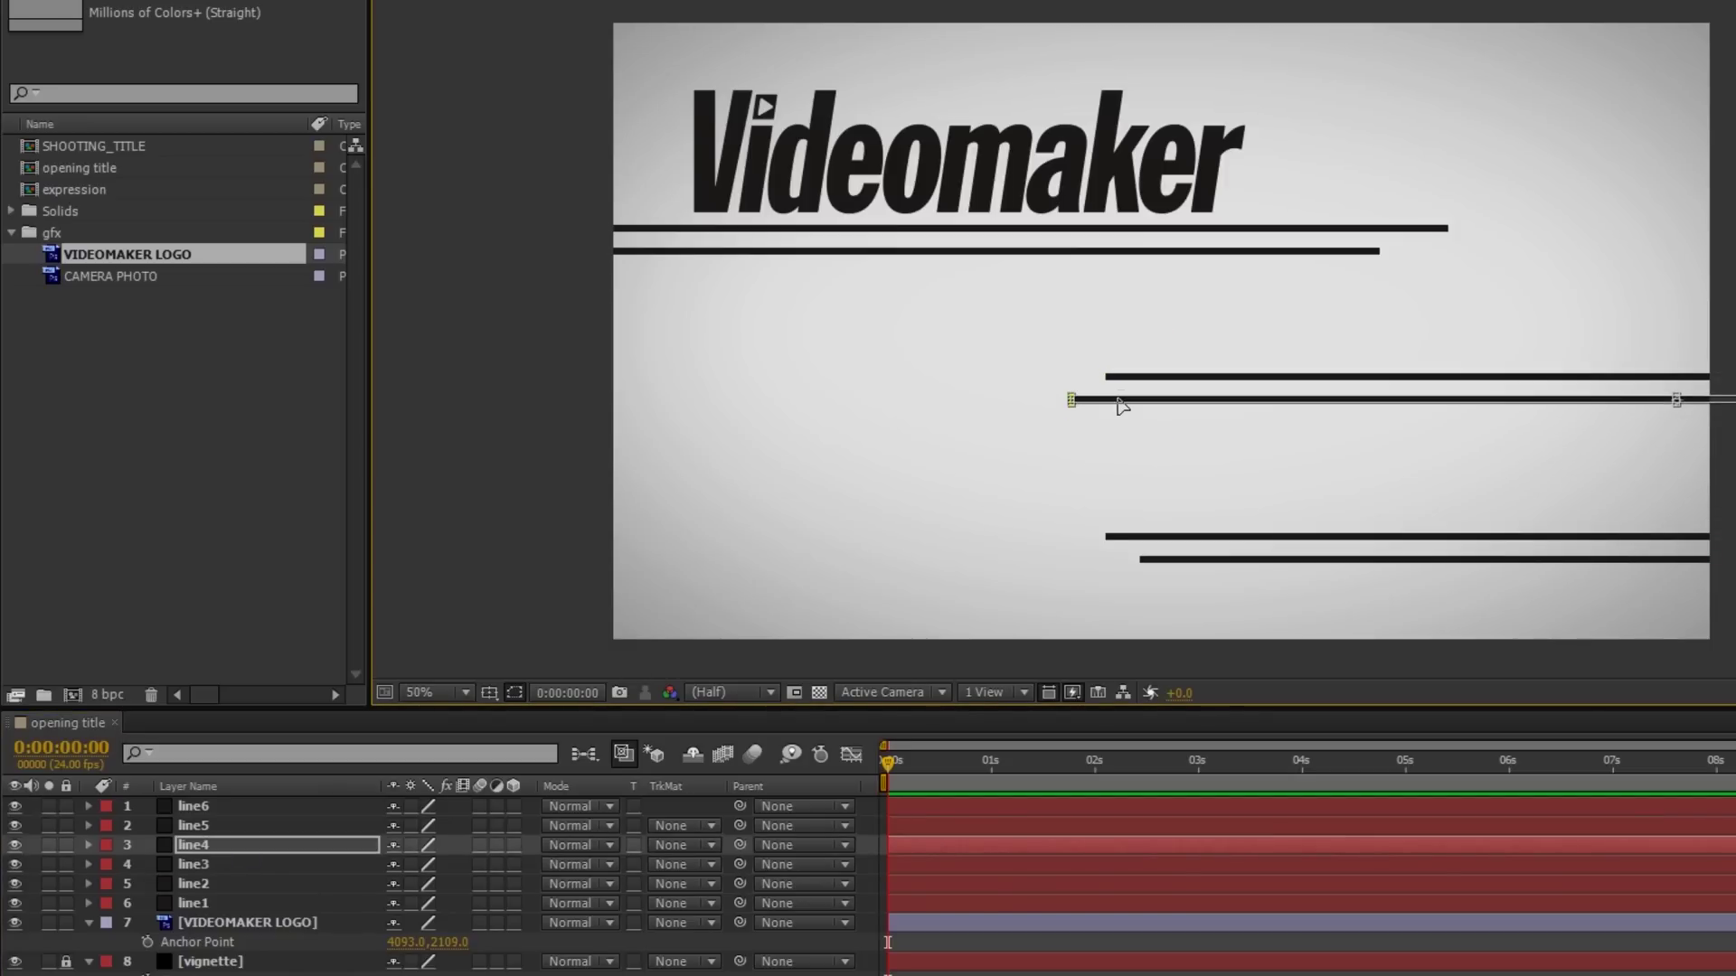
pyautogui.click(194, 827)
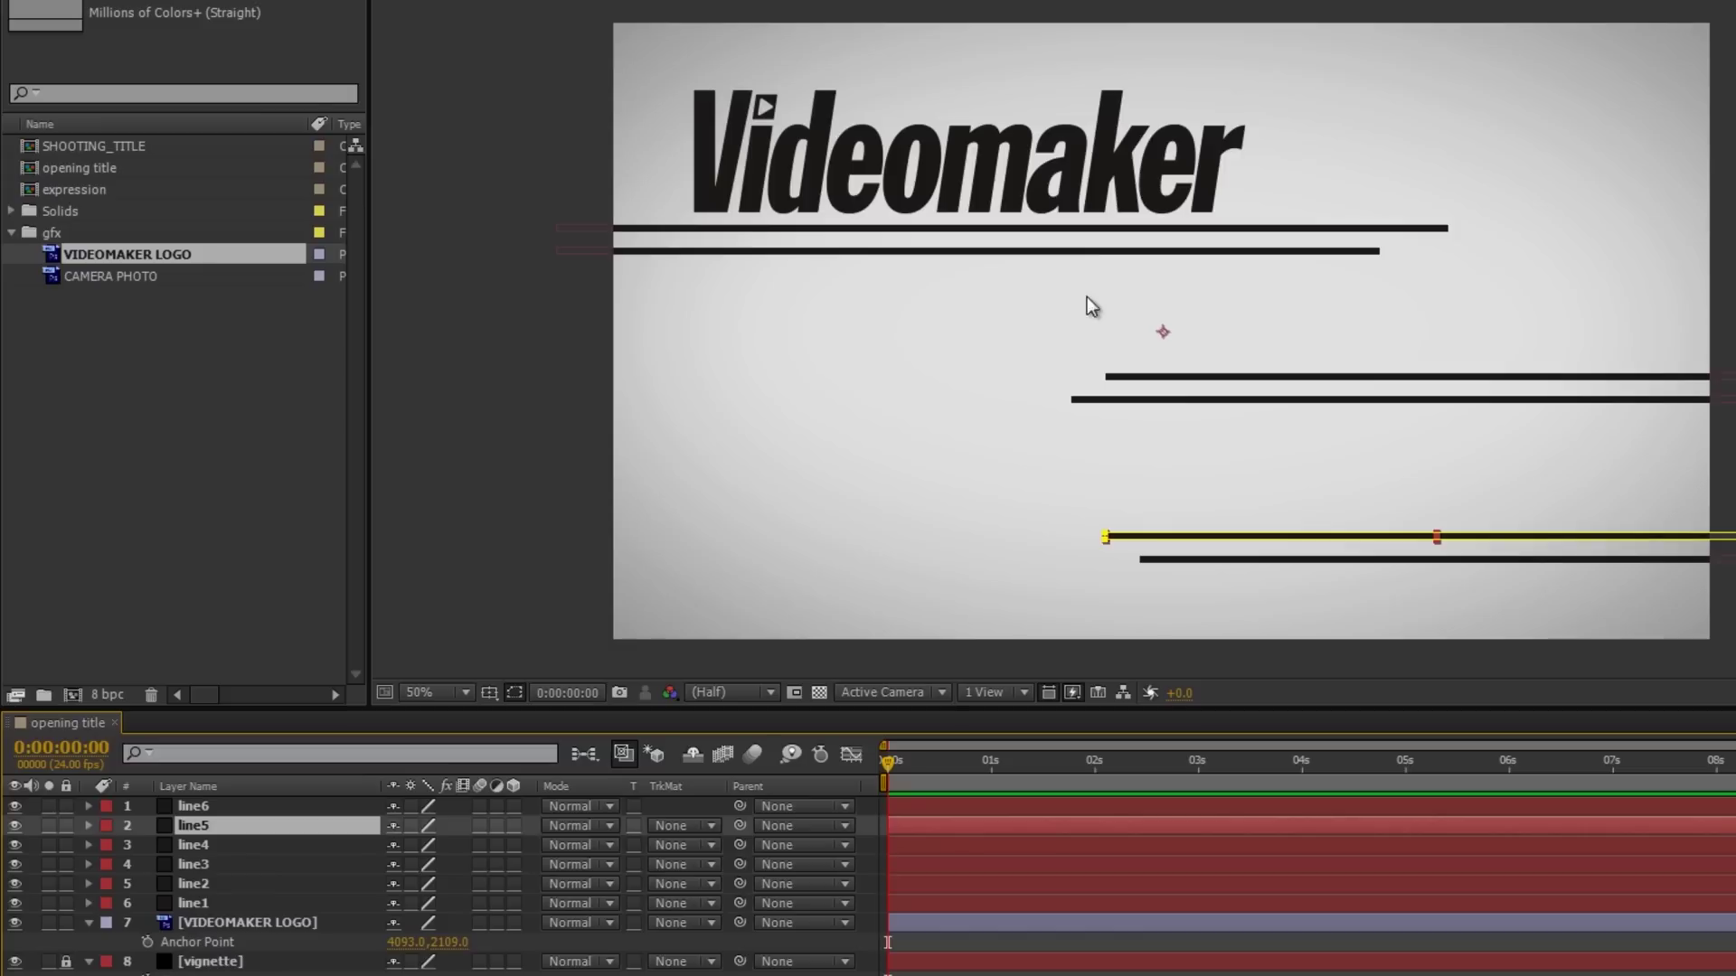
pyautogui.click(208, 850)
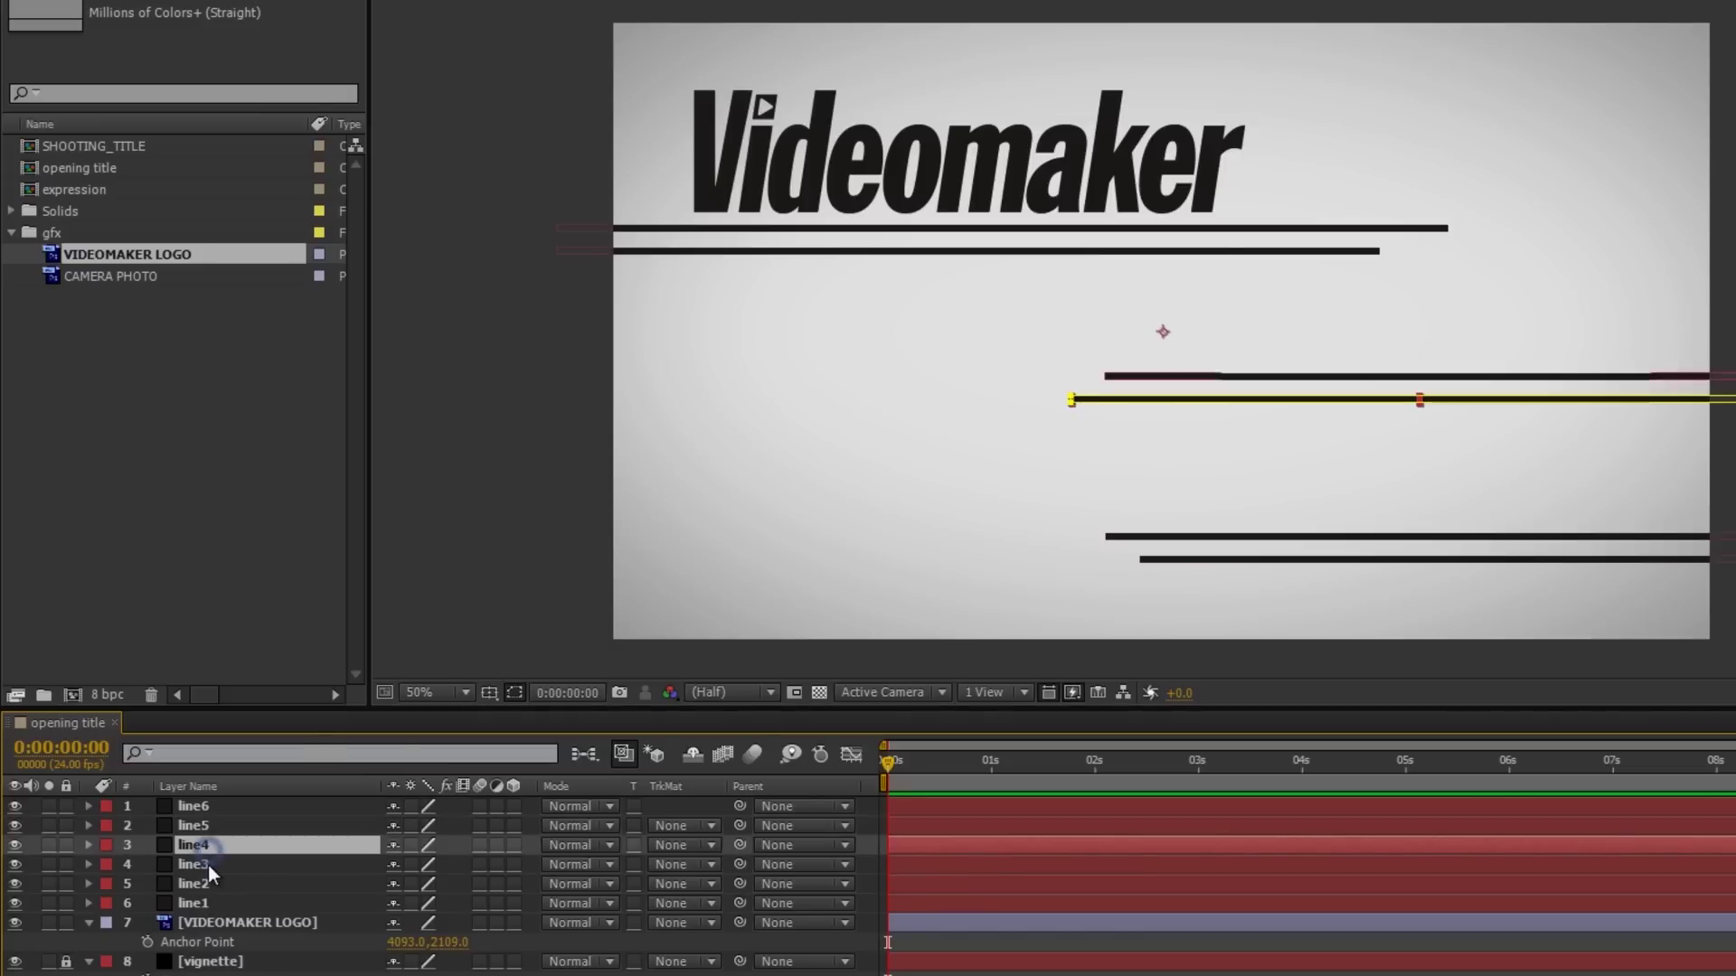
pyautogui.click(204, 870)
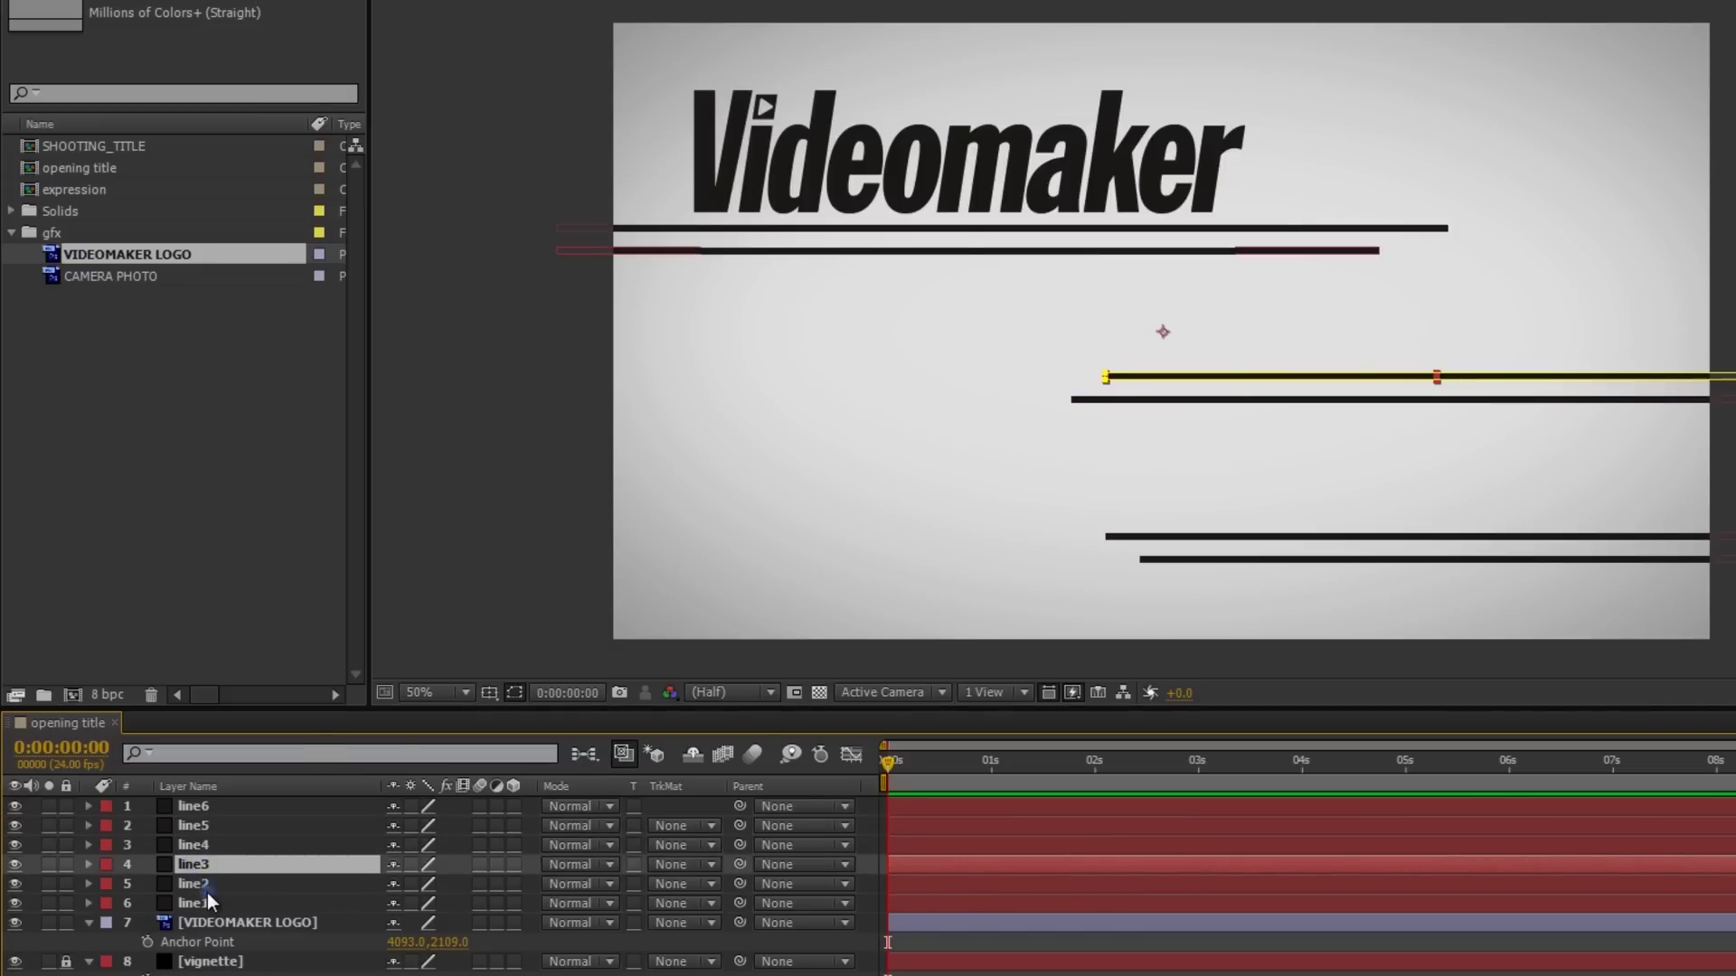
pyautogui.click(208, 891)
pyautogui.click(202, 904)
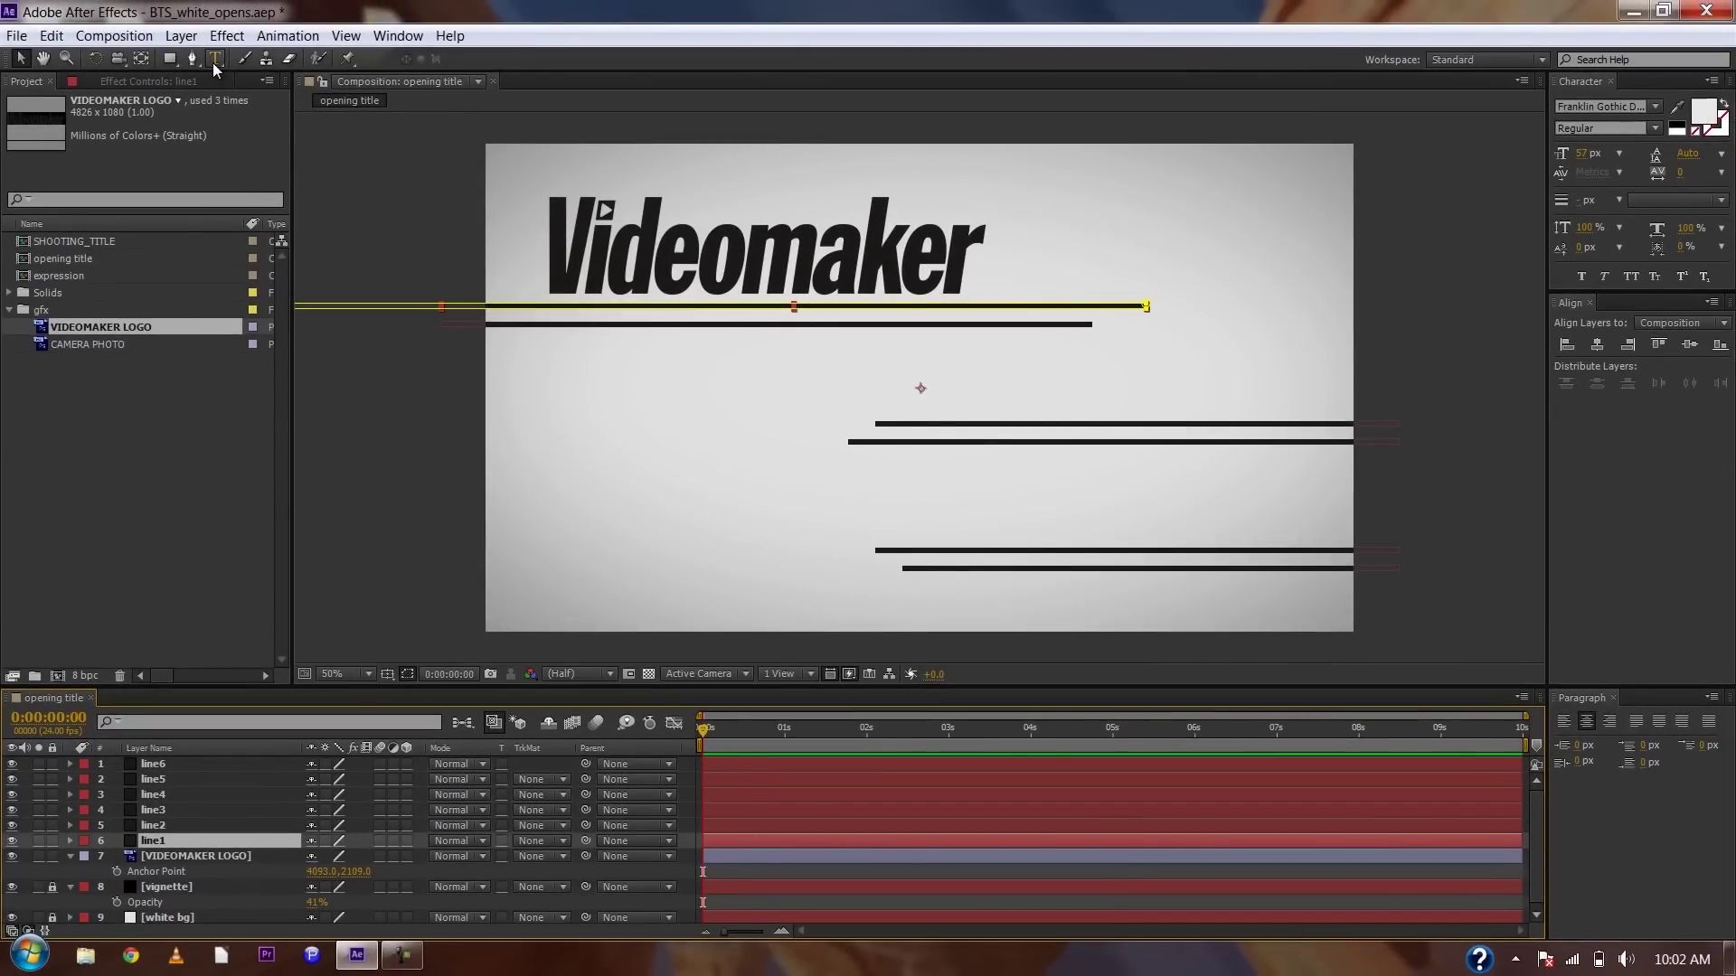
# - Add the text "shooting" in the empty area below the logo and colour it a muted blue-purple
pyautogui.click(215, 60)
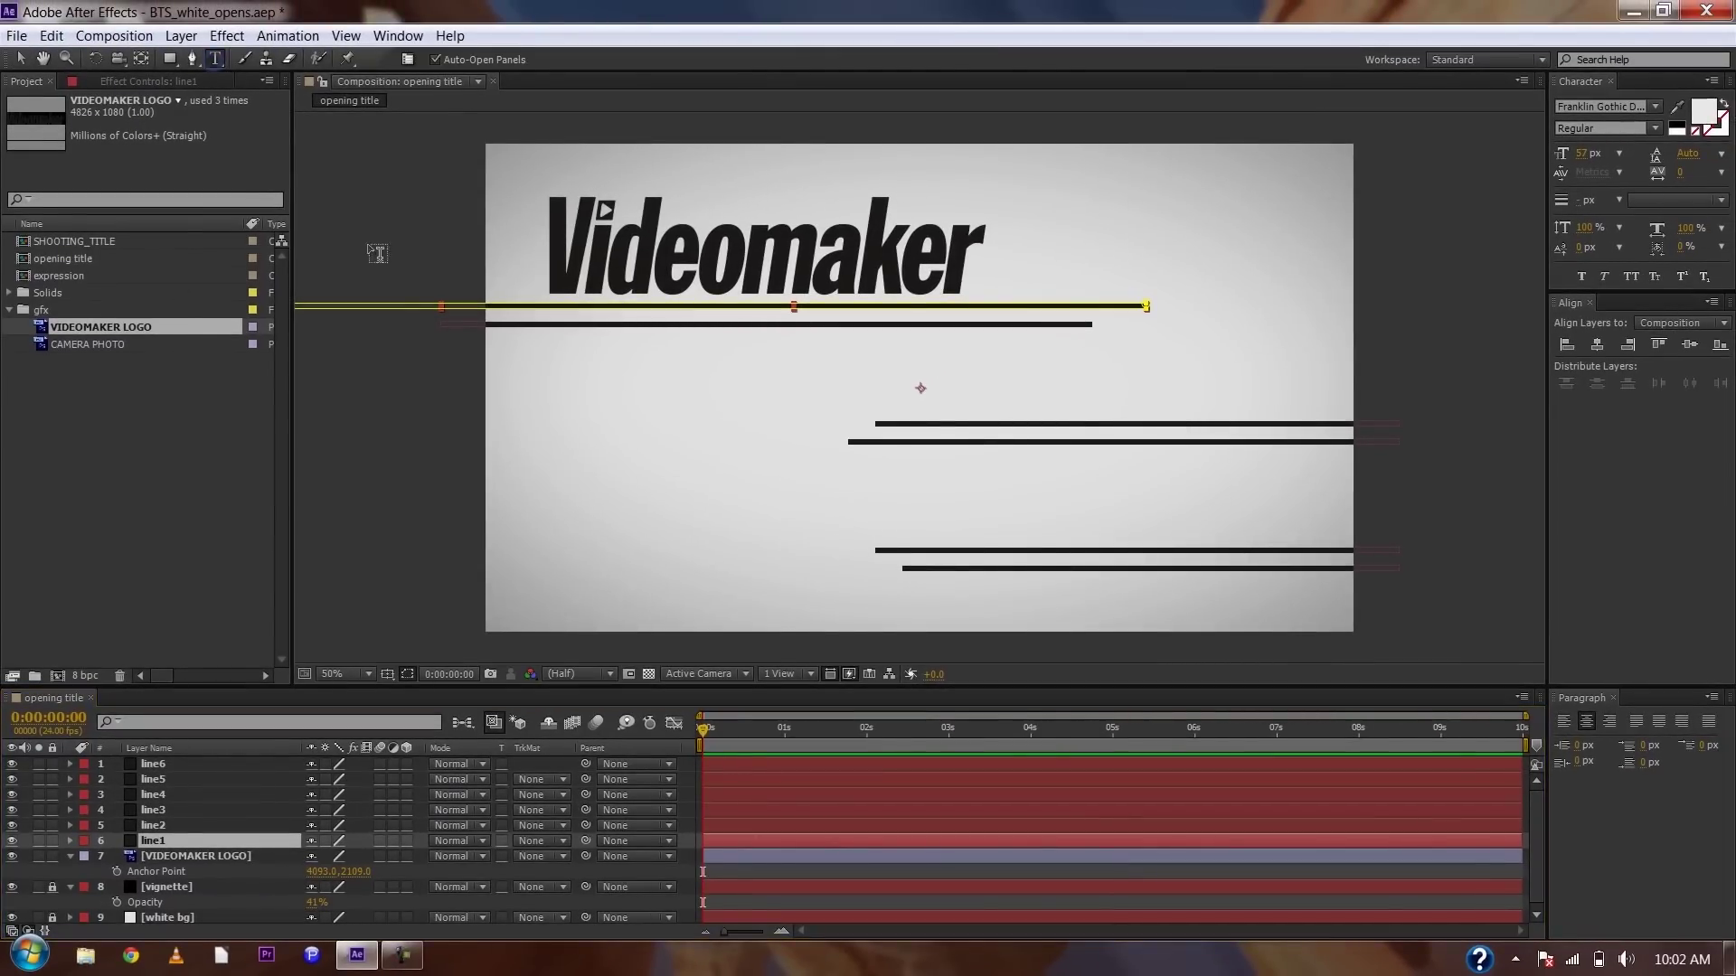
pyautogui.click(642, 457)
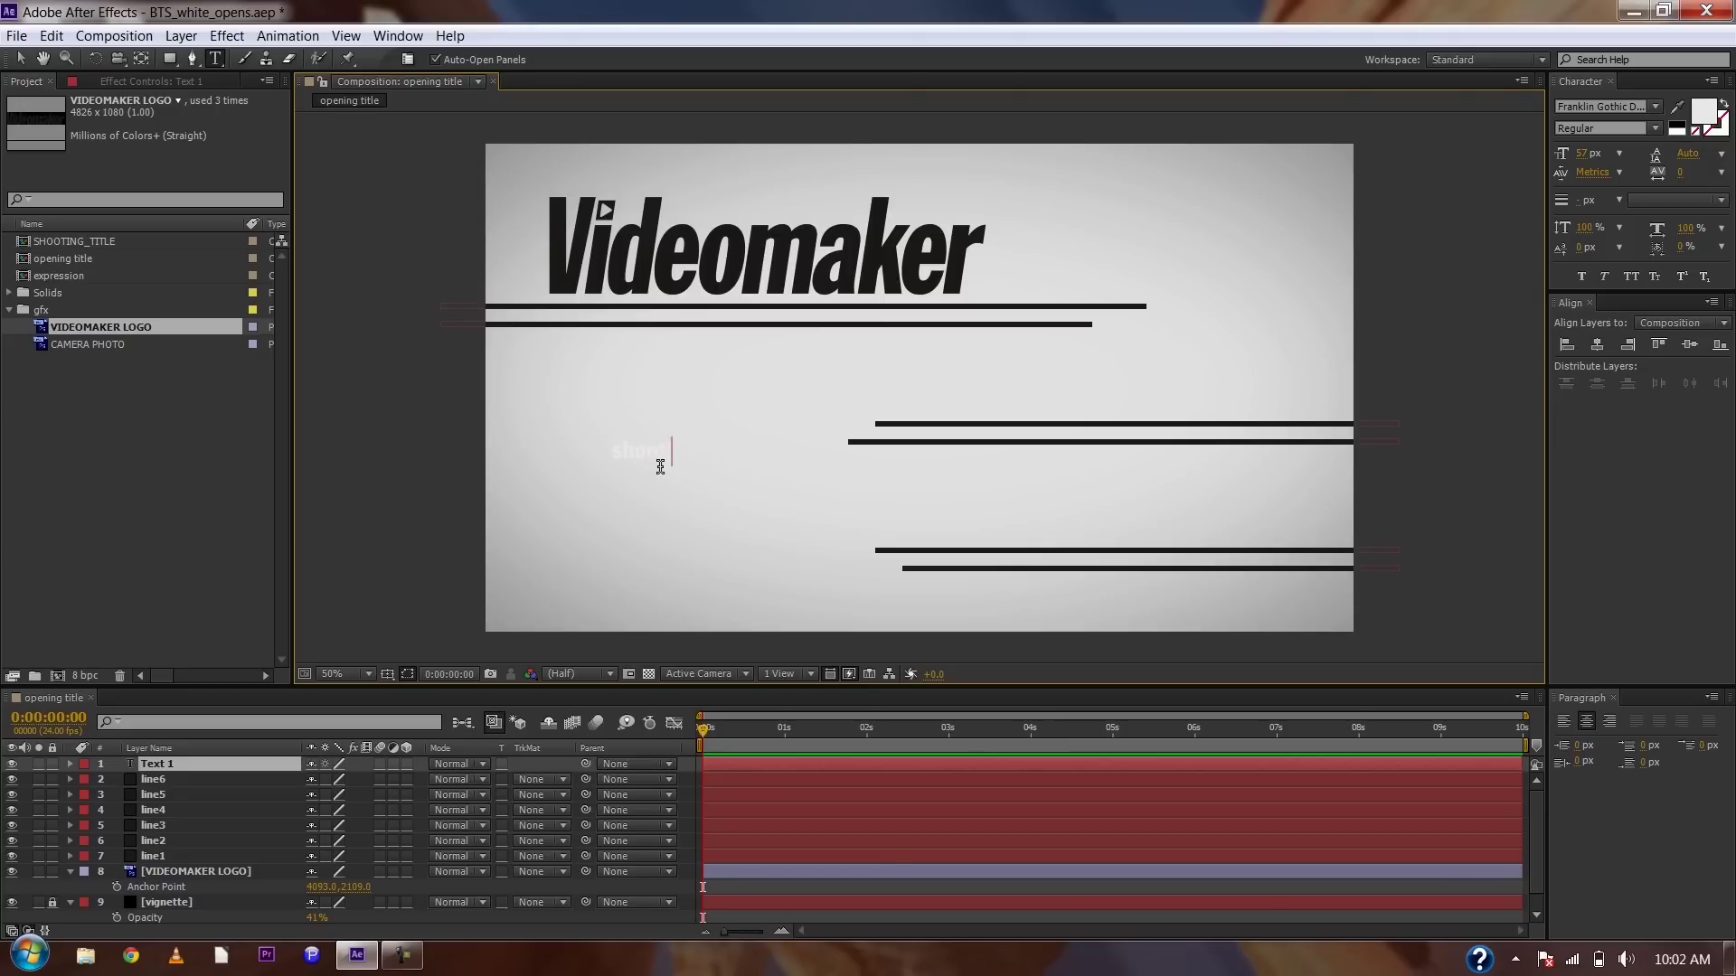
pyautogui.doubleClick(660, 466)
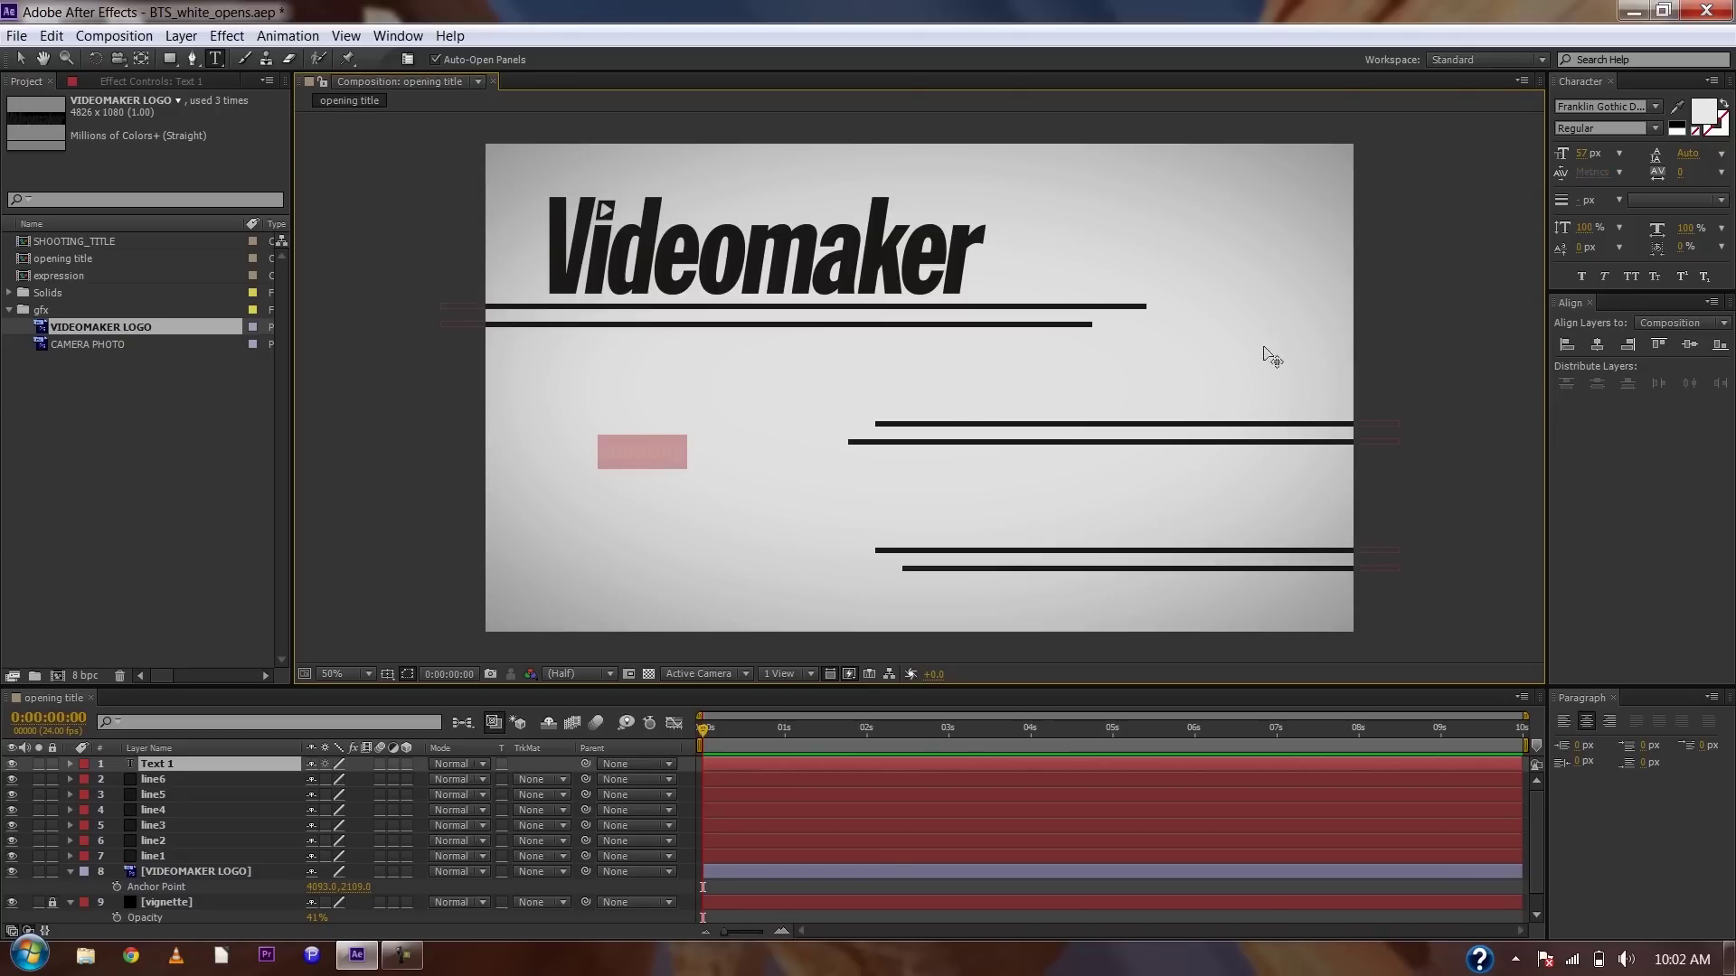
pyautogui.click(1703, 112)
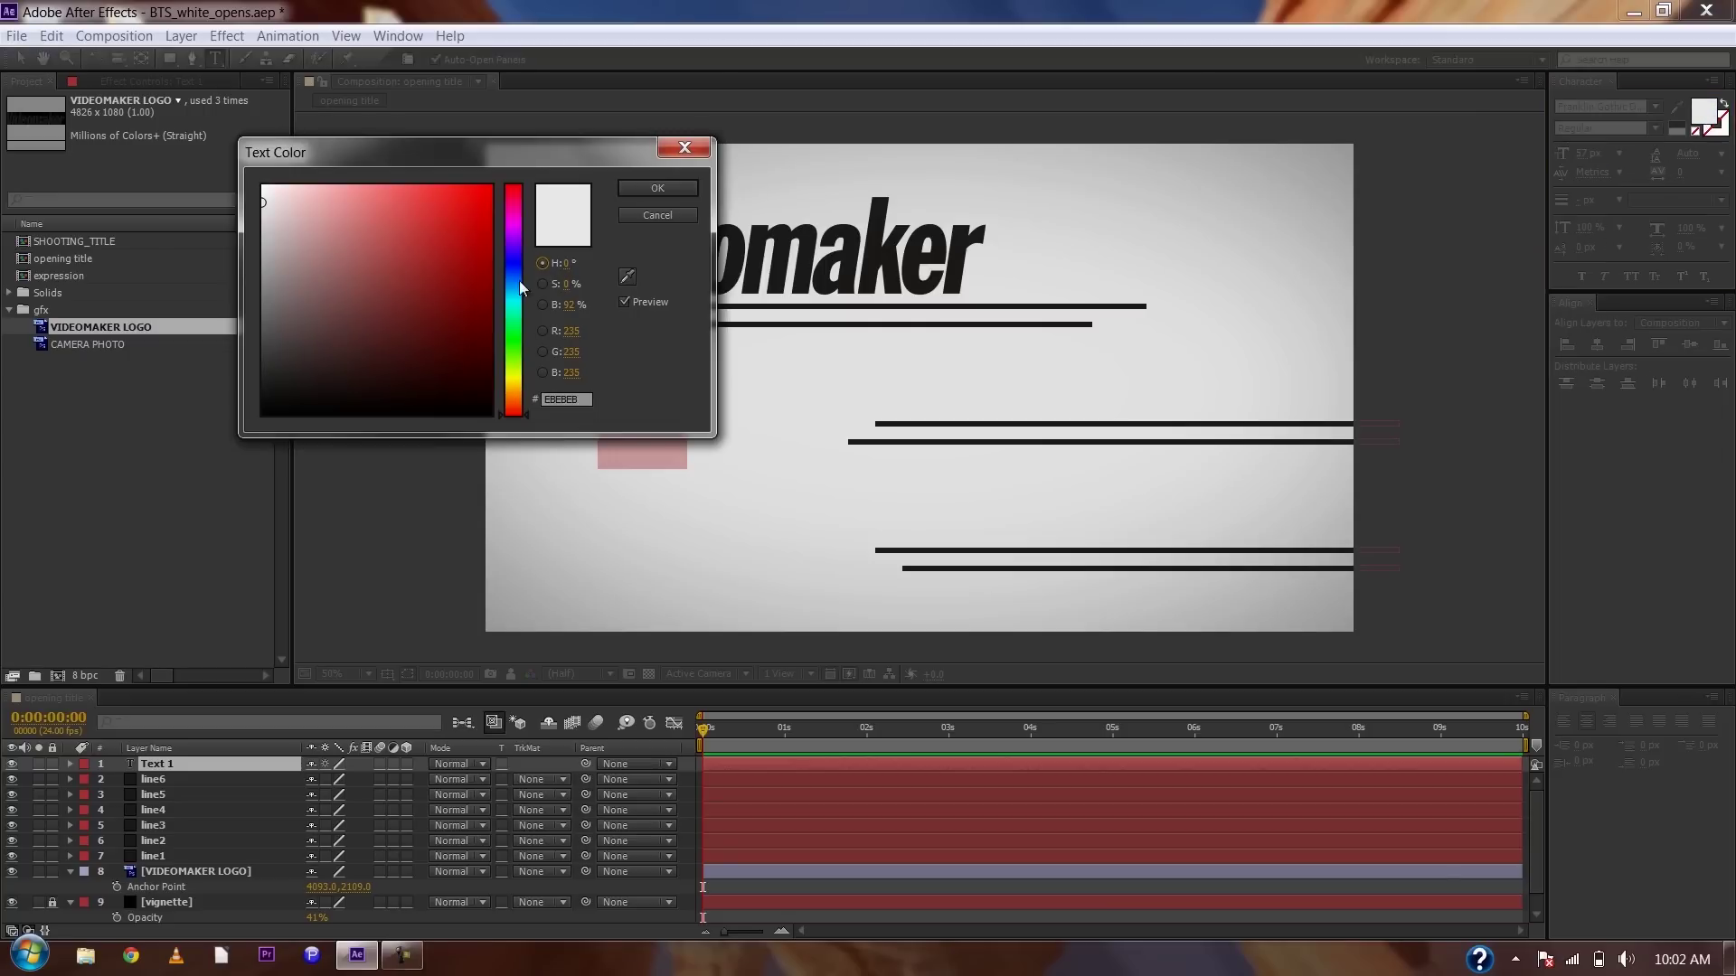
pyautogui.moveTo(516, 289); pyautogui.dragTo(370, 288)
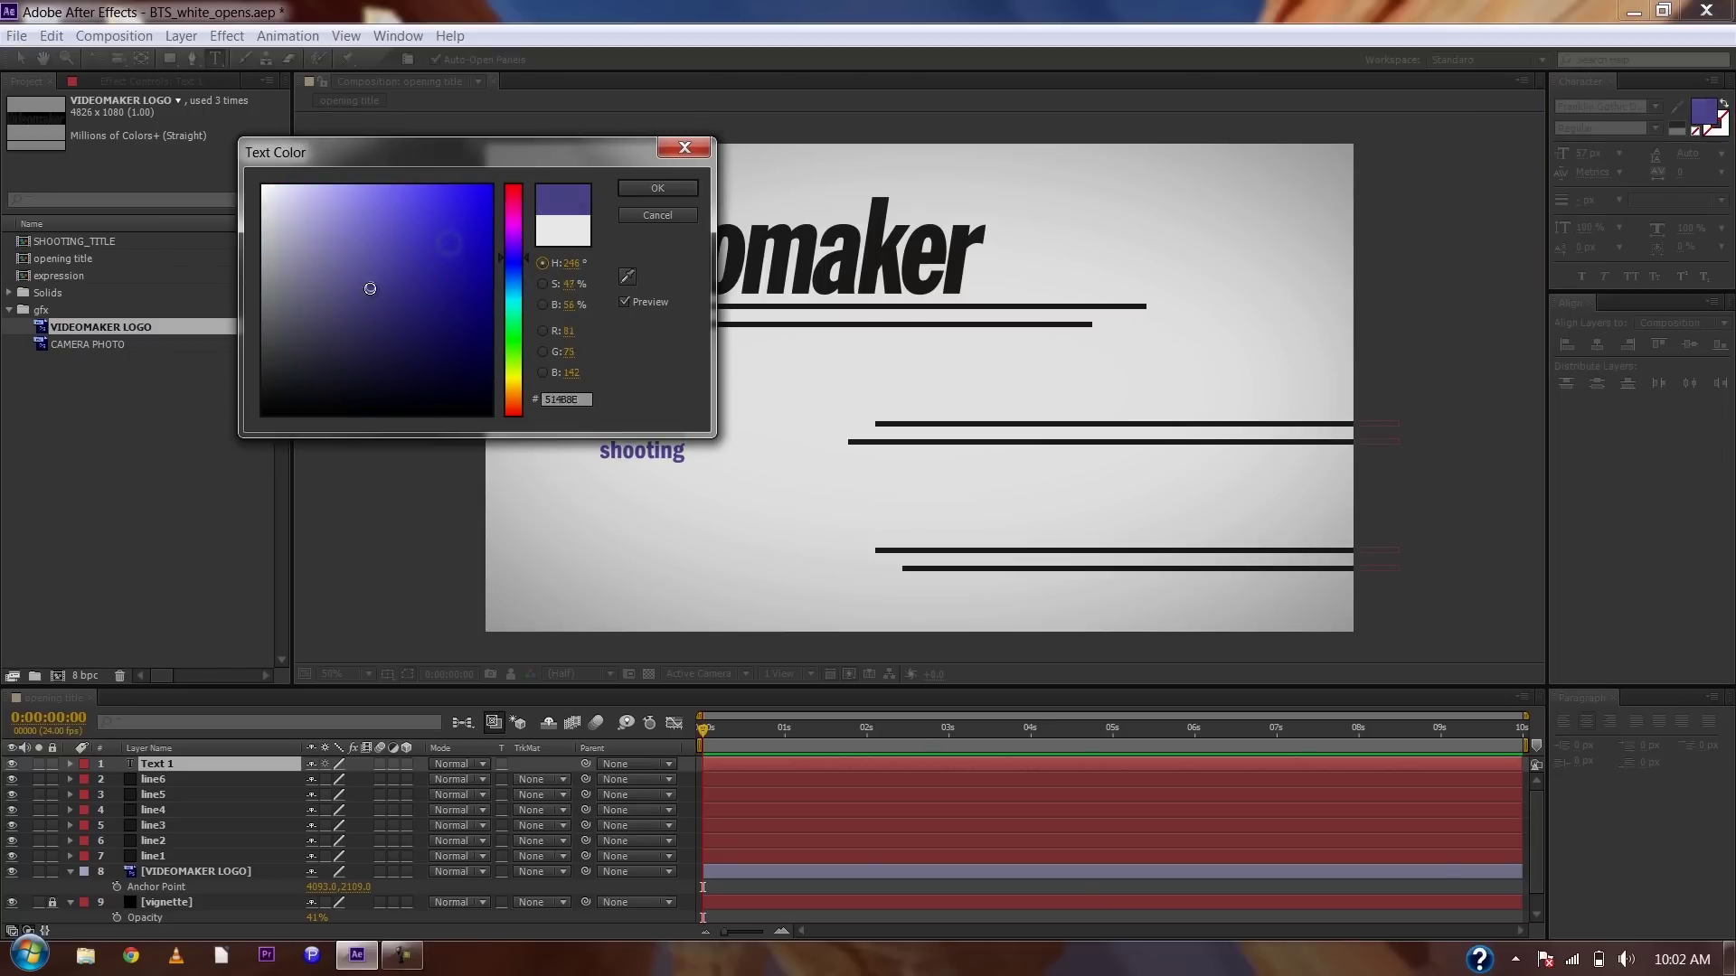
pyautogui.click(667, 190)
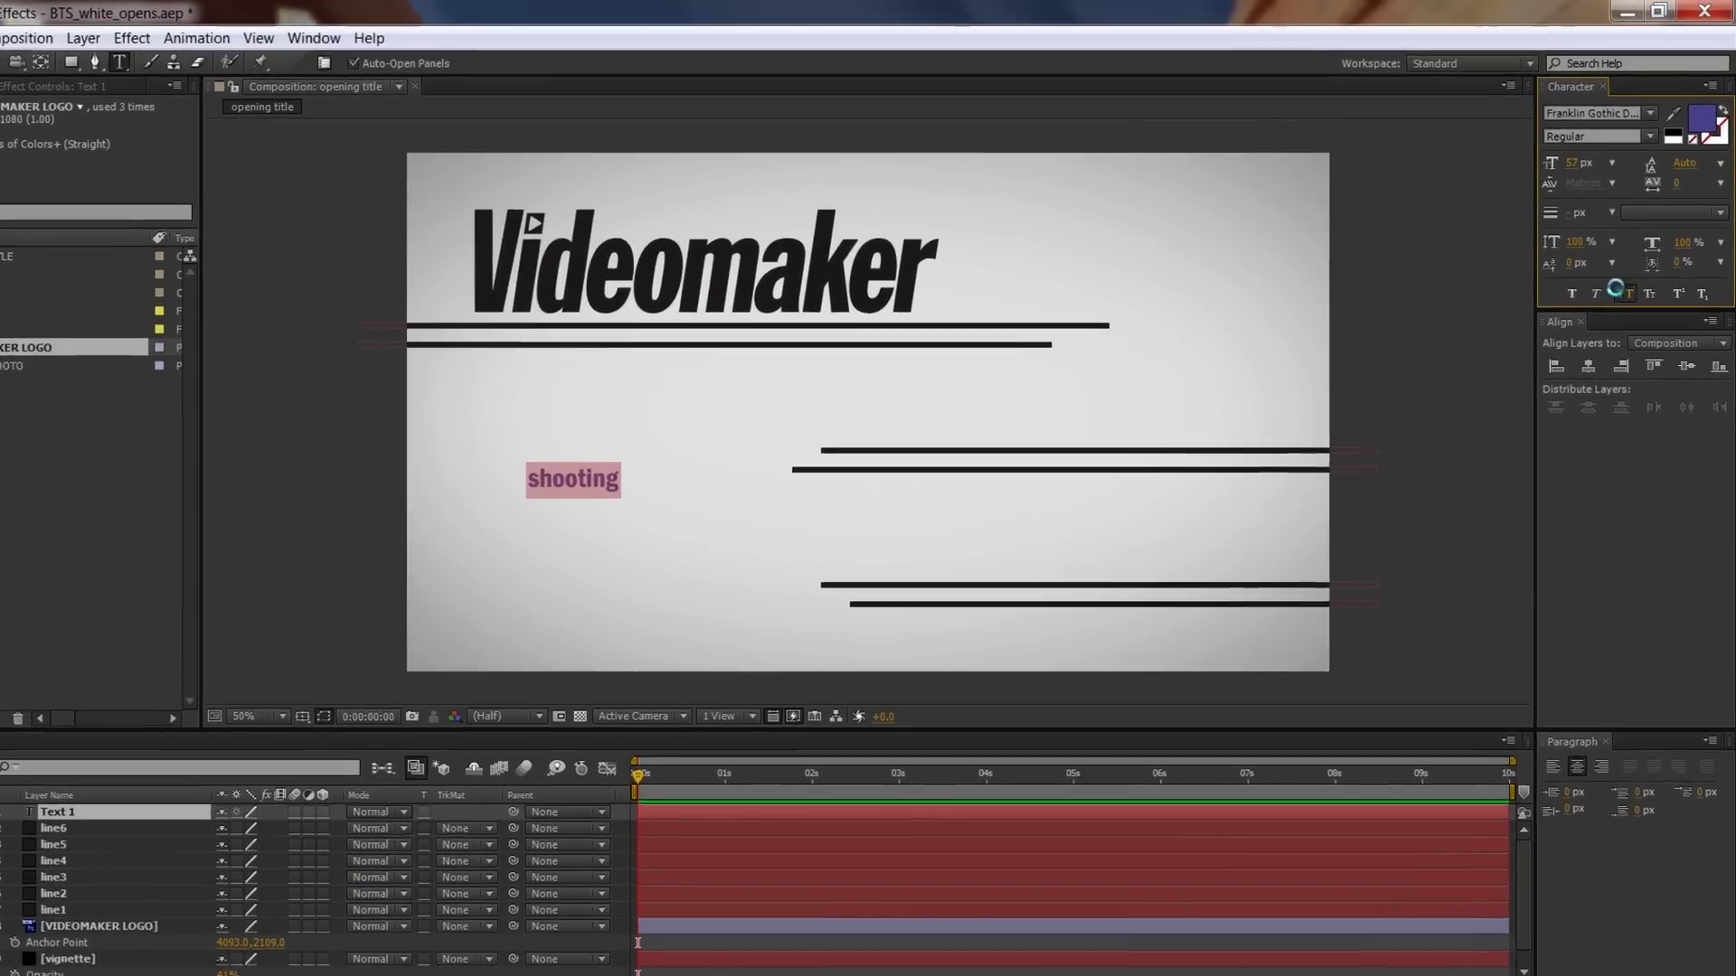
# - Set the shooting text to all caps, enlarge its font size to 206 px, and finish the text editing
pyautogui.click(1629, 275)
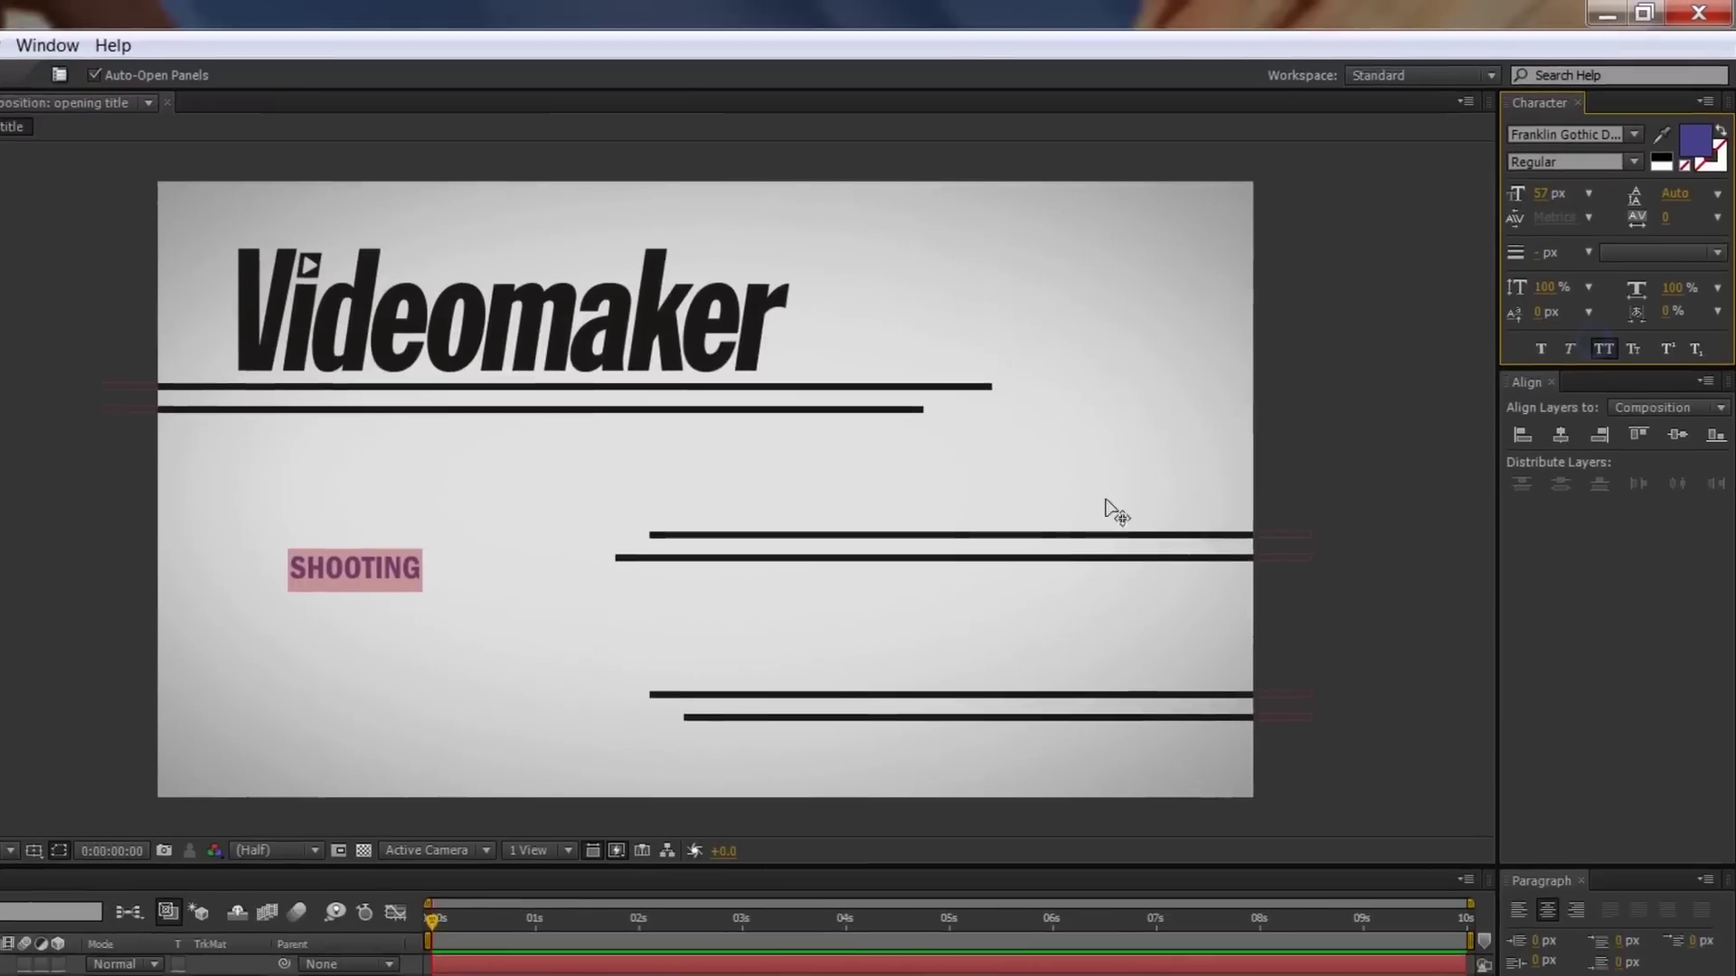
pyautogui.moveTo(1527, 211); pyautogui.dragTo(1622, 249)
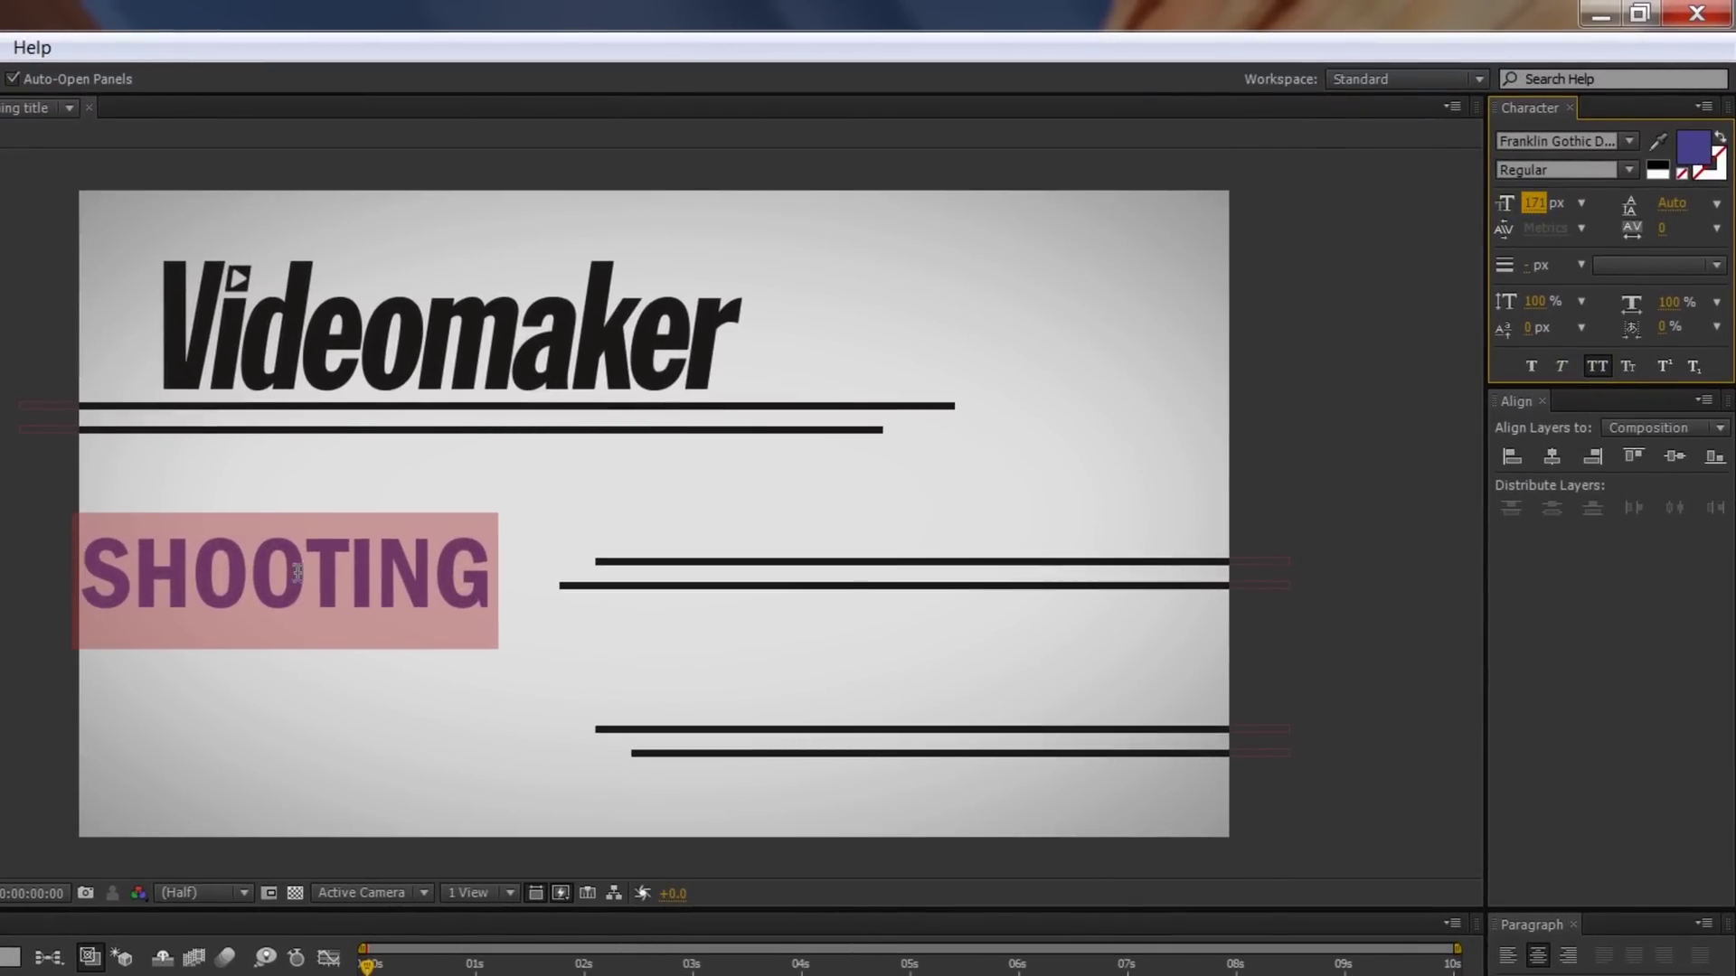
pyautogui.moveTo(1534, 203); pyautogui.dragTo(1564, 204)
pyautogui.press('Escape')
pyautogui.press('v')
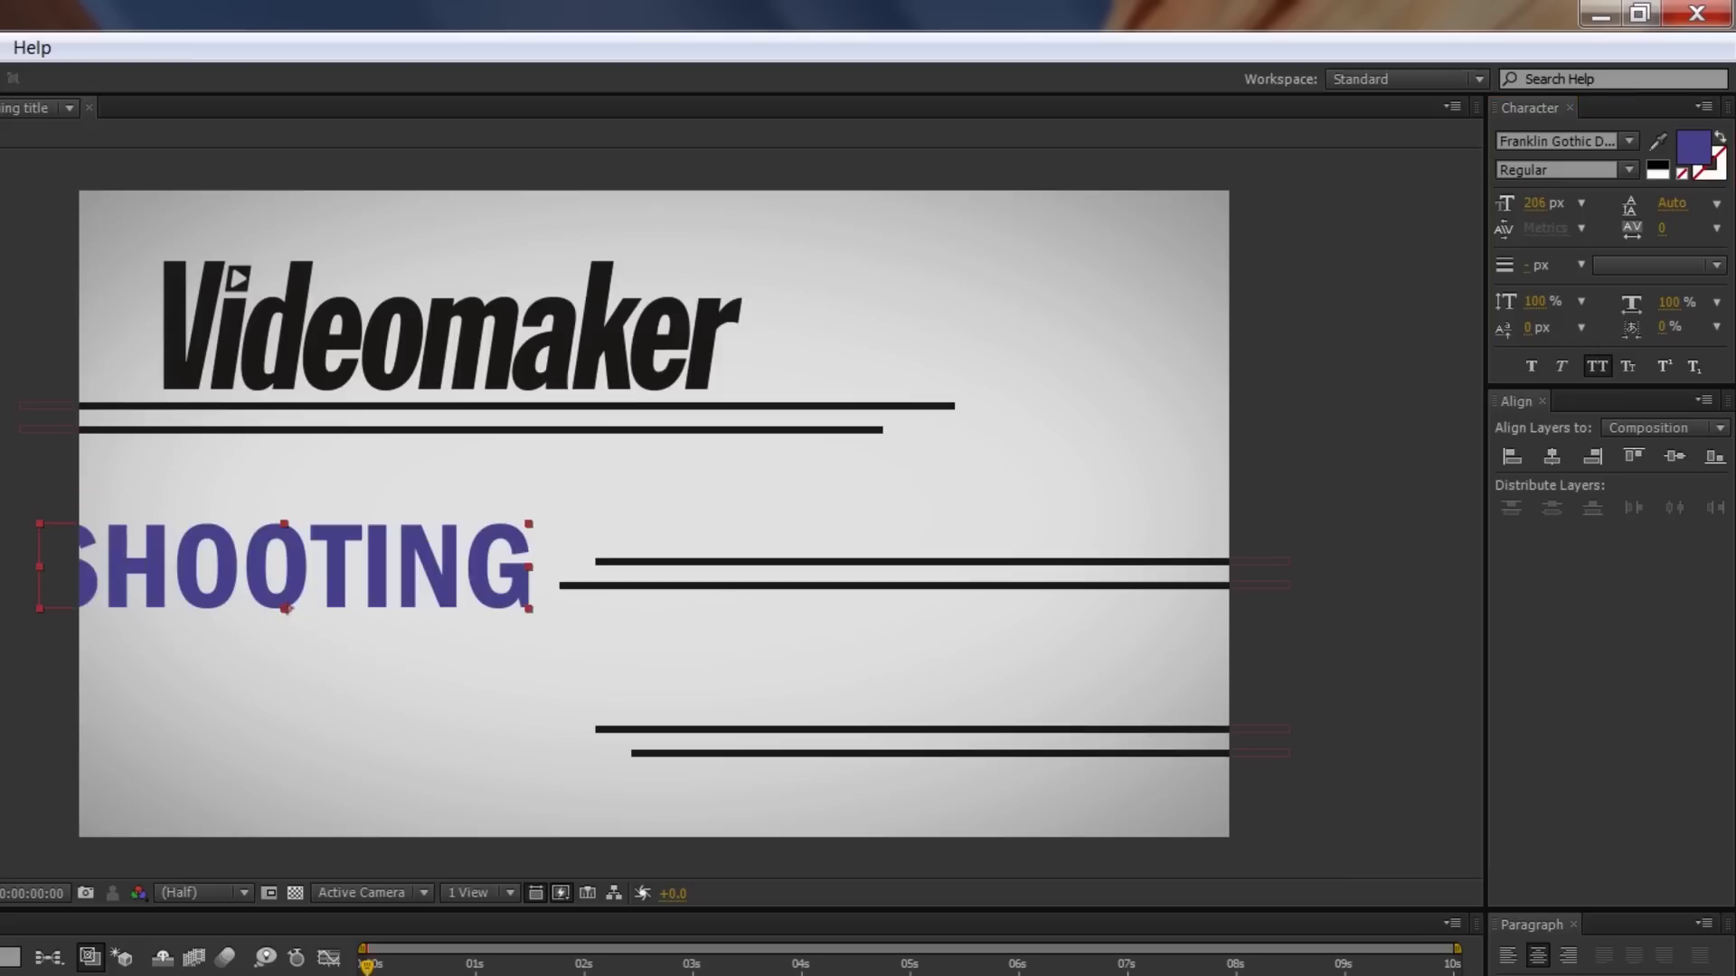
# - Move the SHOOTING text right and centre it horizontally and vertically in the composition
pyautogui.moveTo(429, 575); pyautogui.dragTo(661, 492)
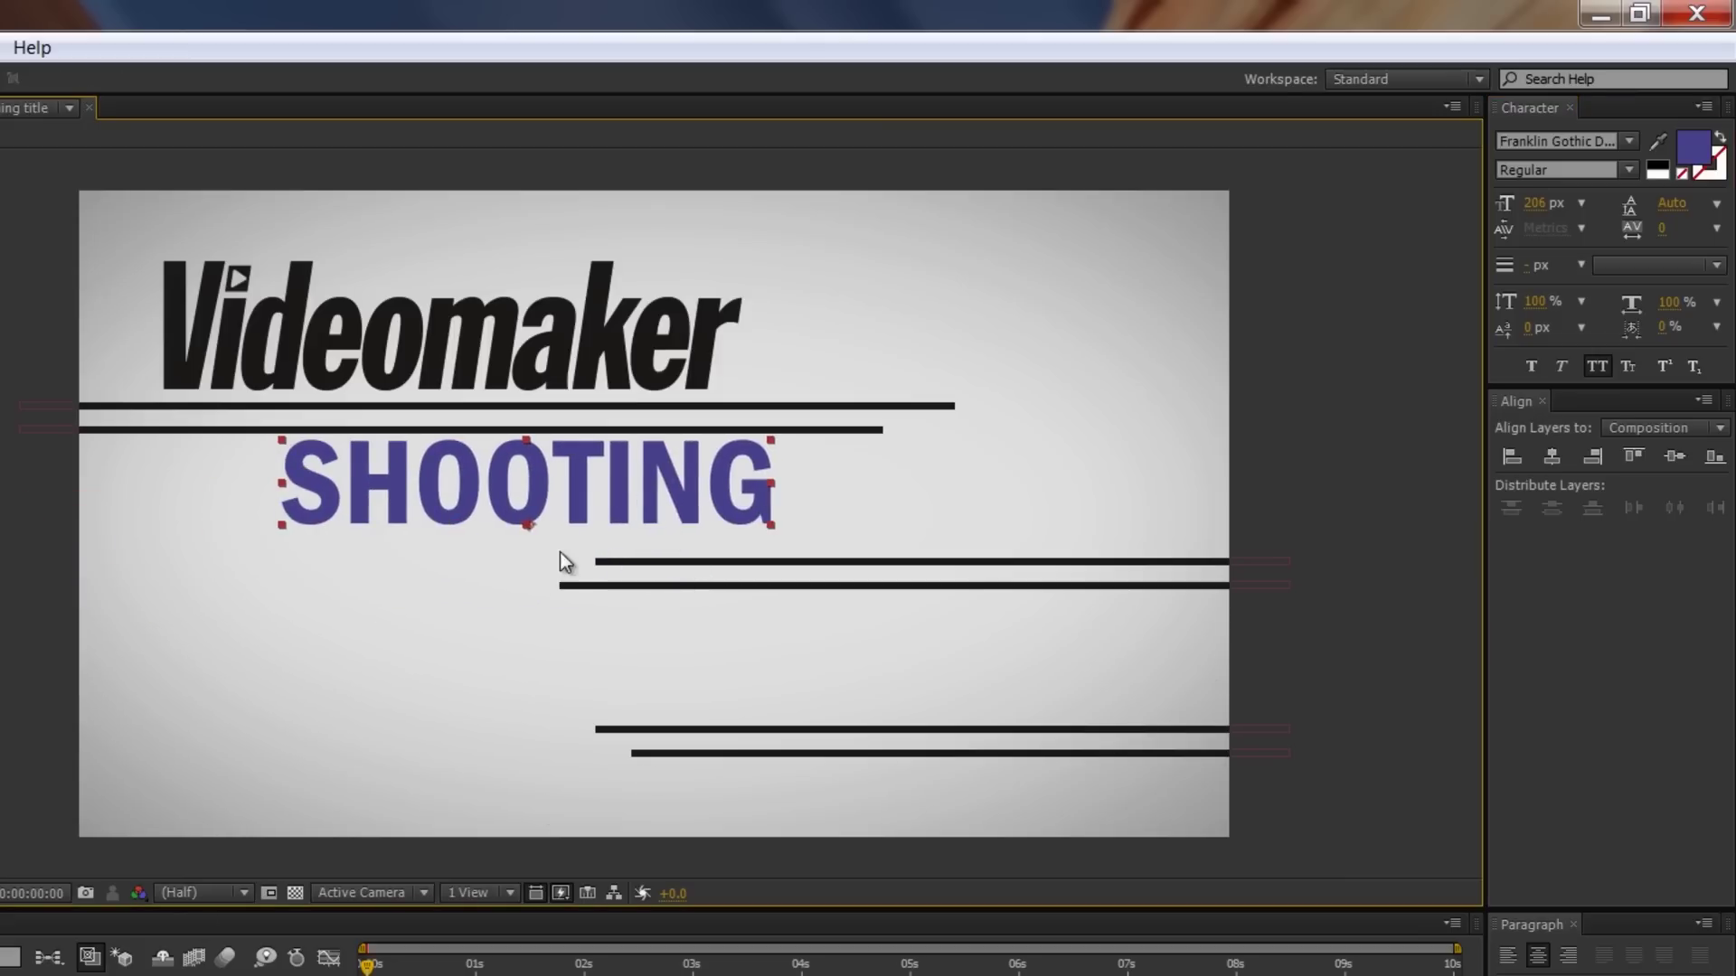
pyautogui.click(1549, 459)
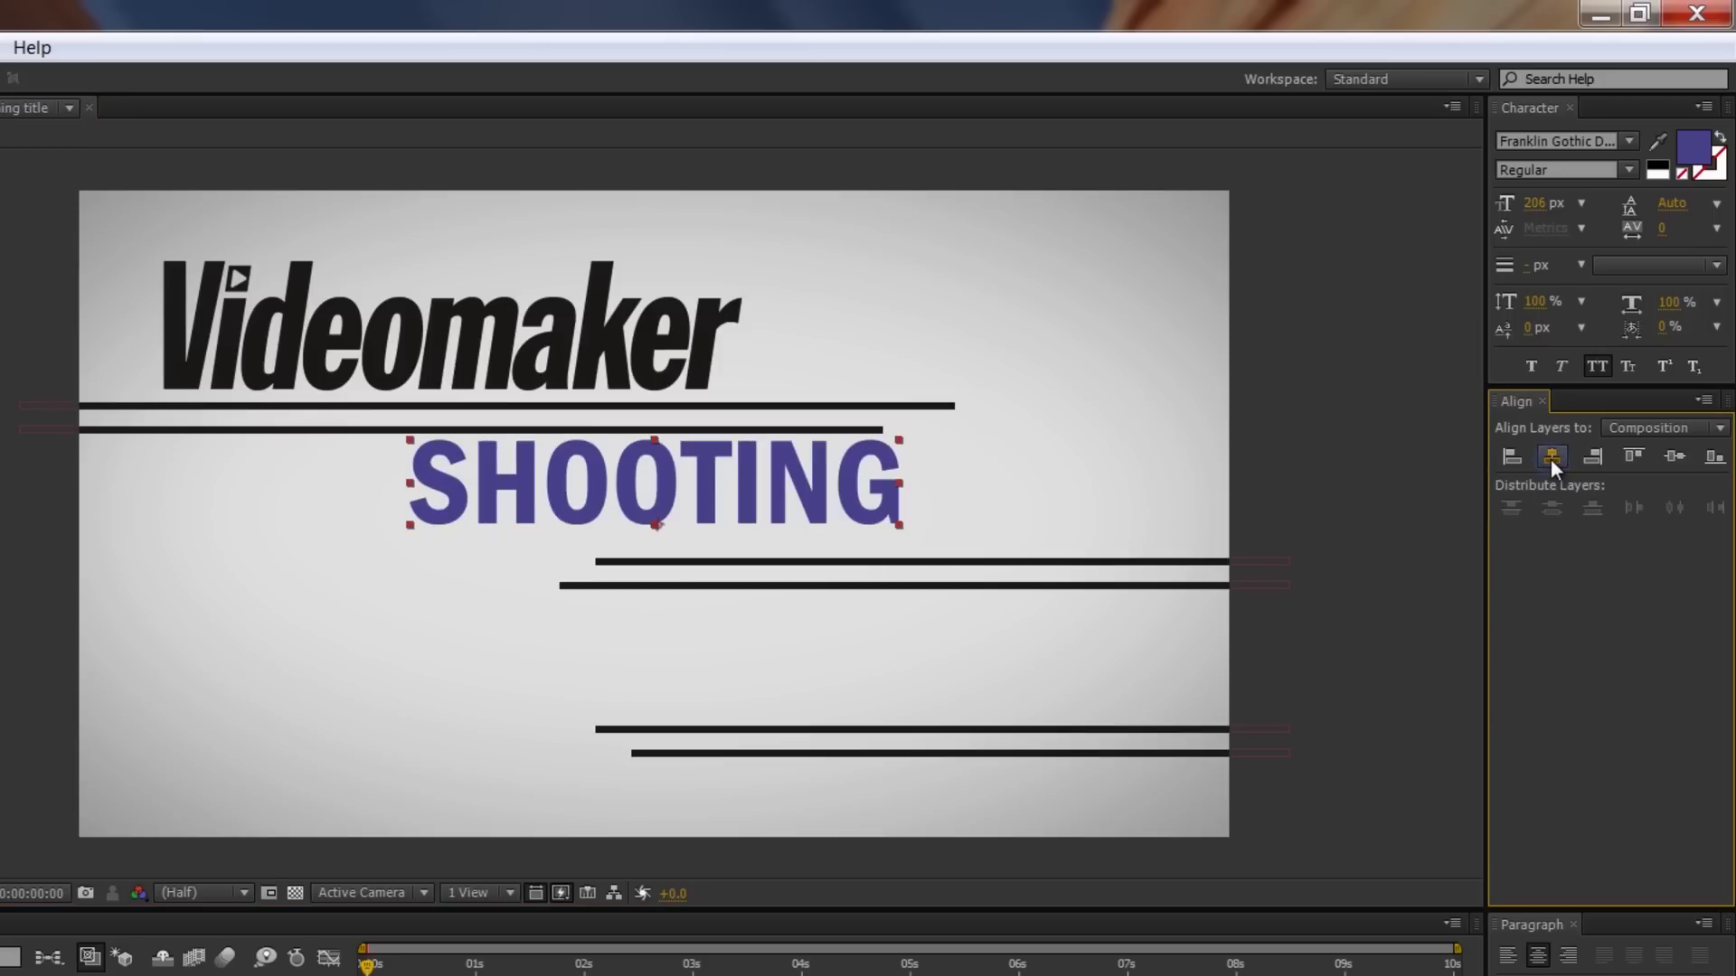
pyautogui.click(1674, 456)
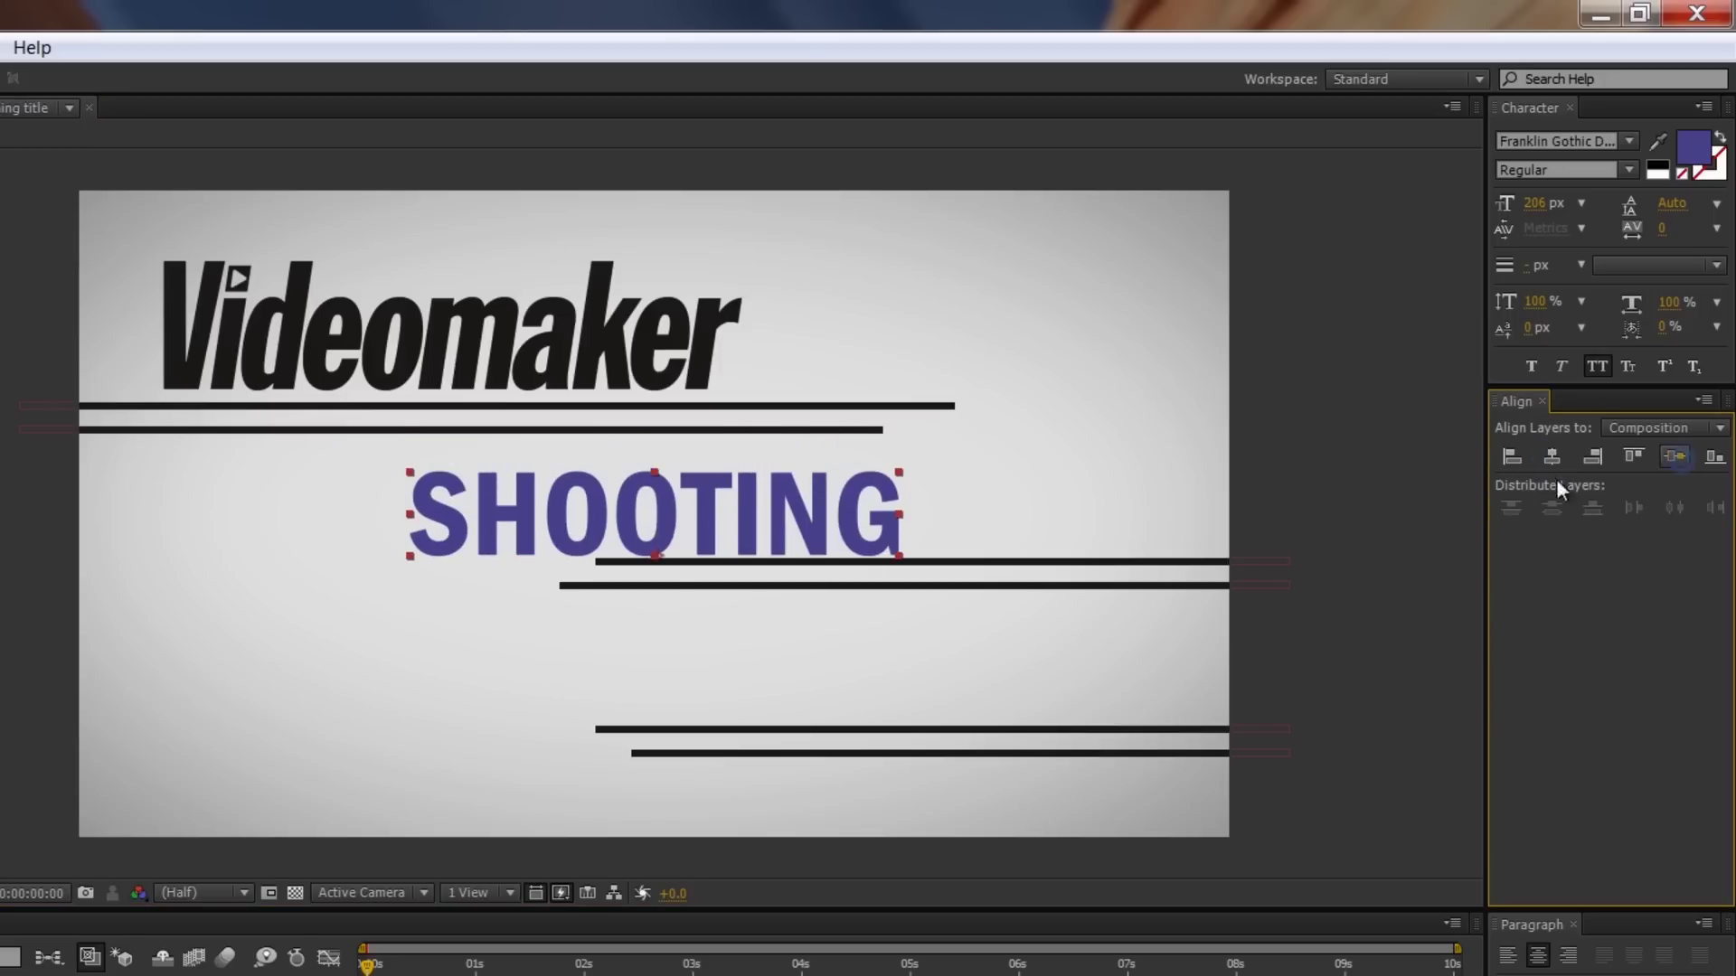
# - Display the title/action safe guides and move the SHOOTING text's anchor point onto the frame's centre mark
pyautogui.scroll(2, 624, 498)
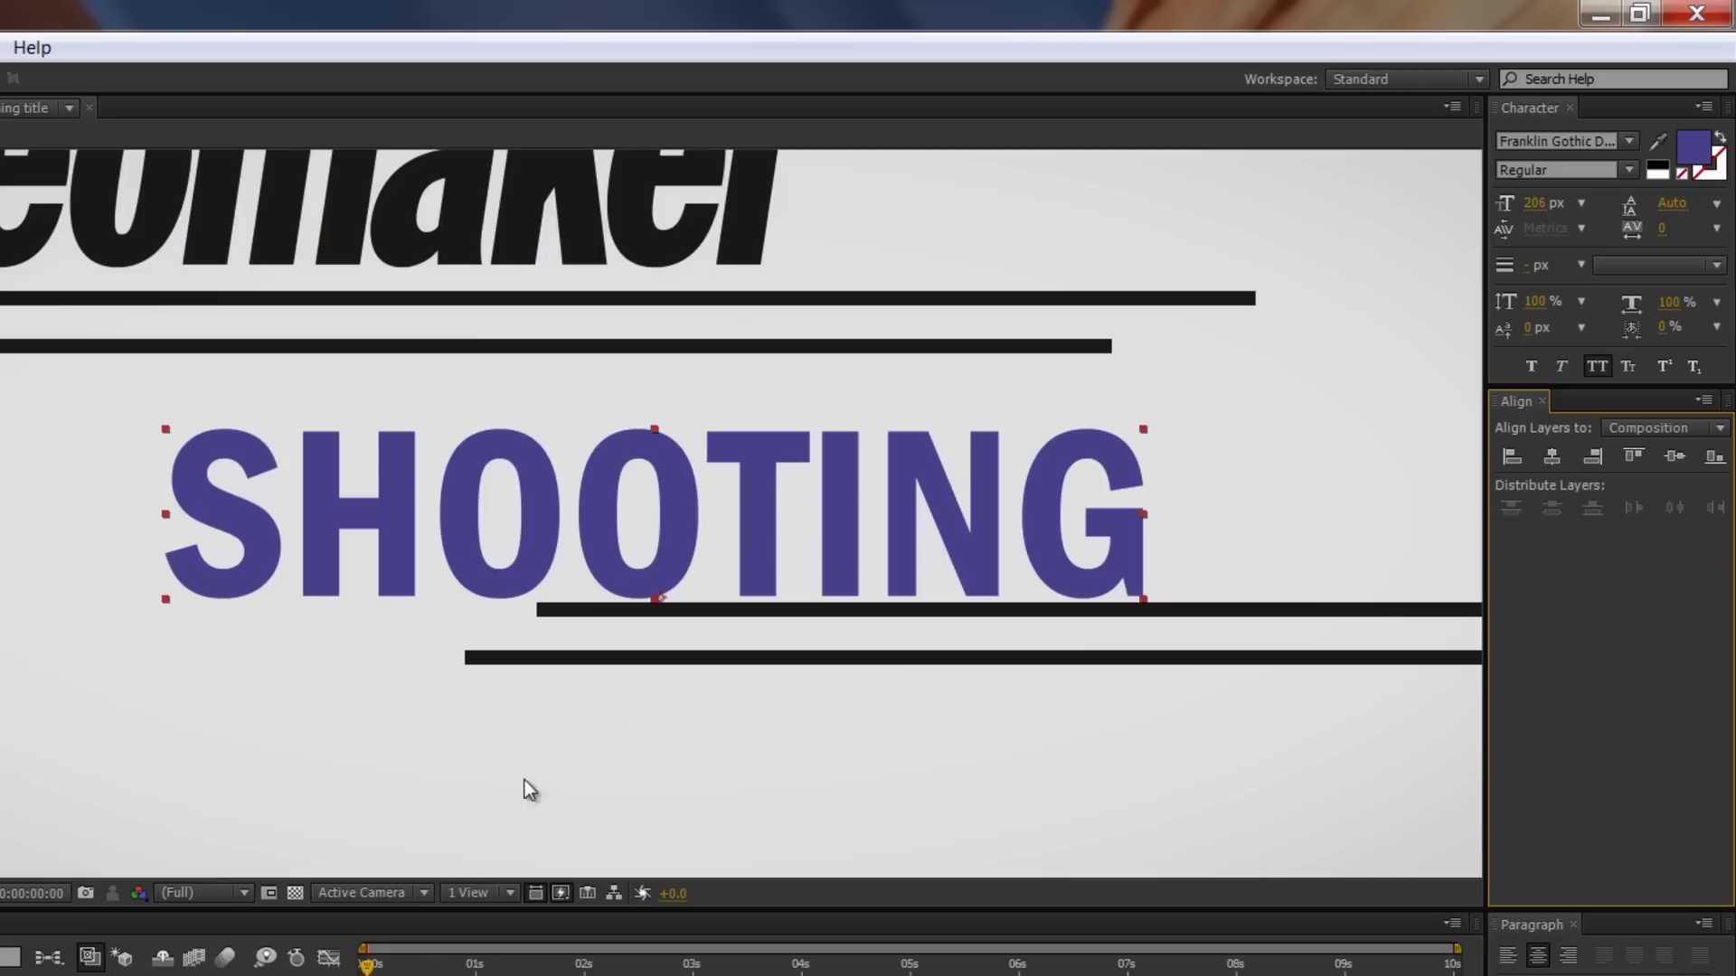
pyautogui.click(2, 893)
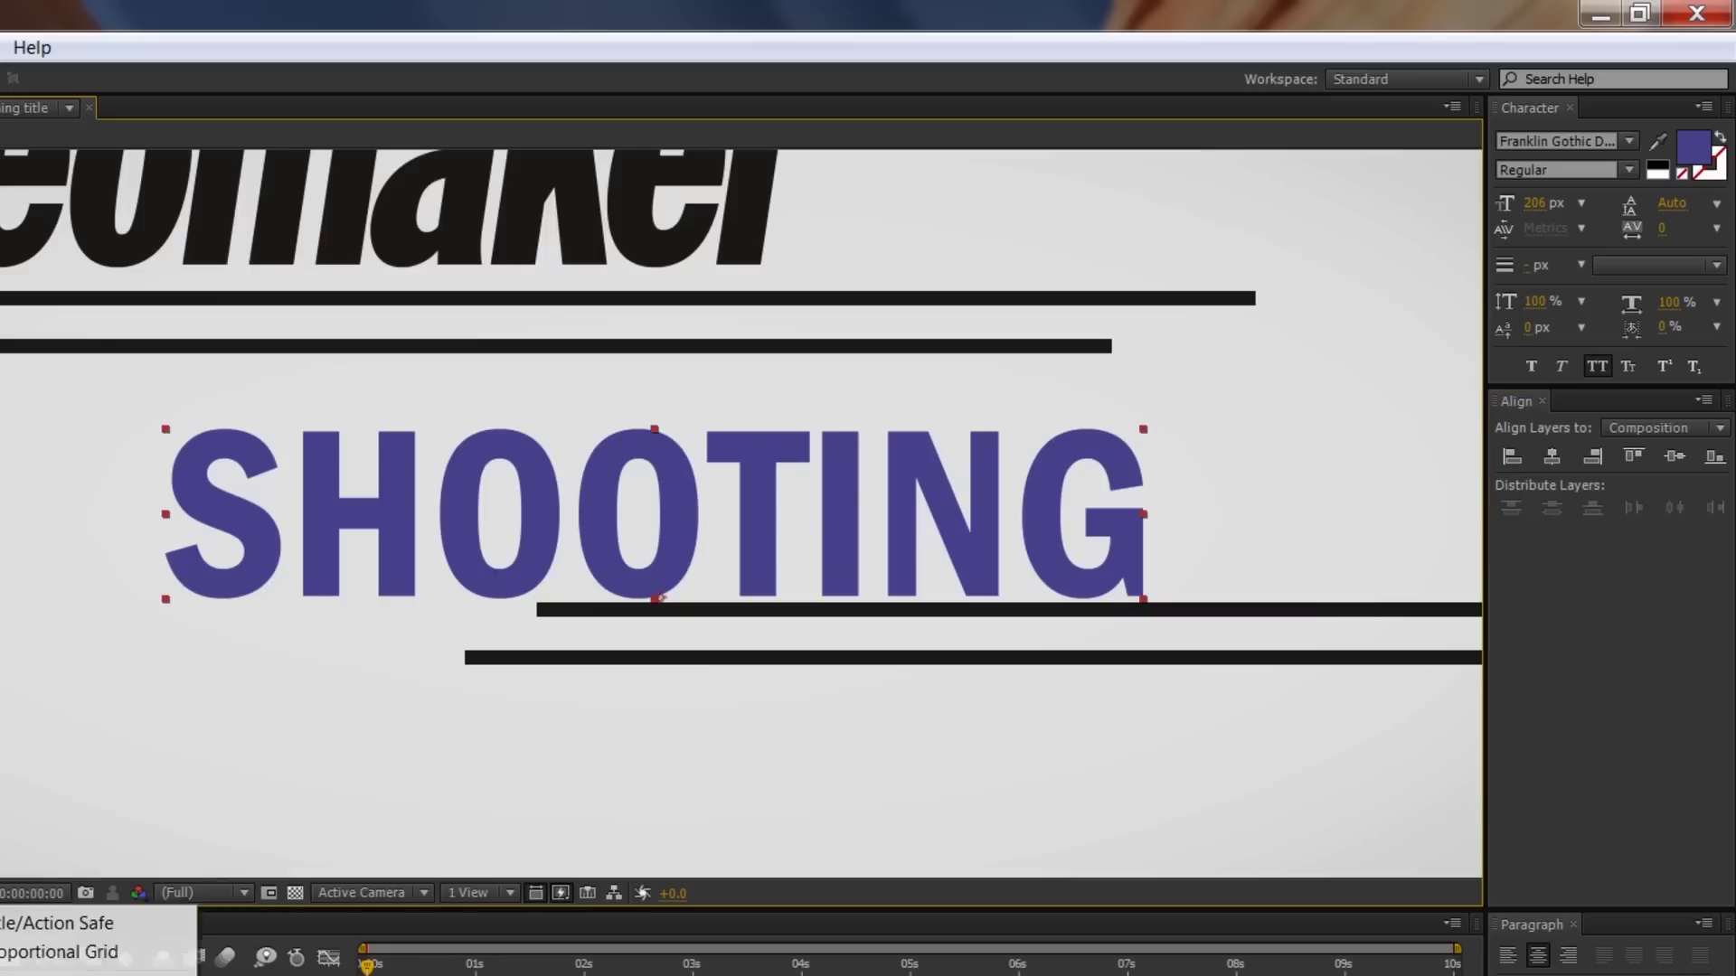
pyautogui.click(15, 931)
pyautogui.press('.')
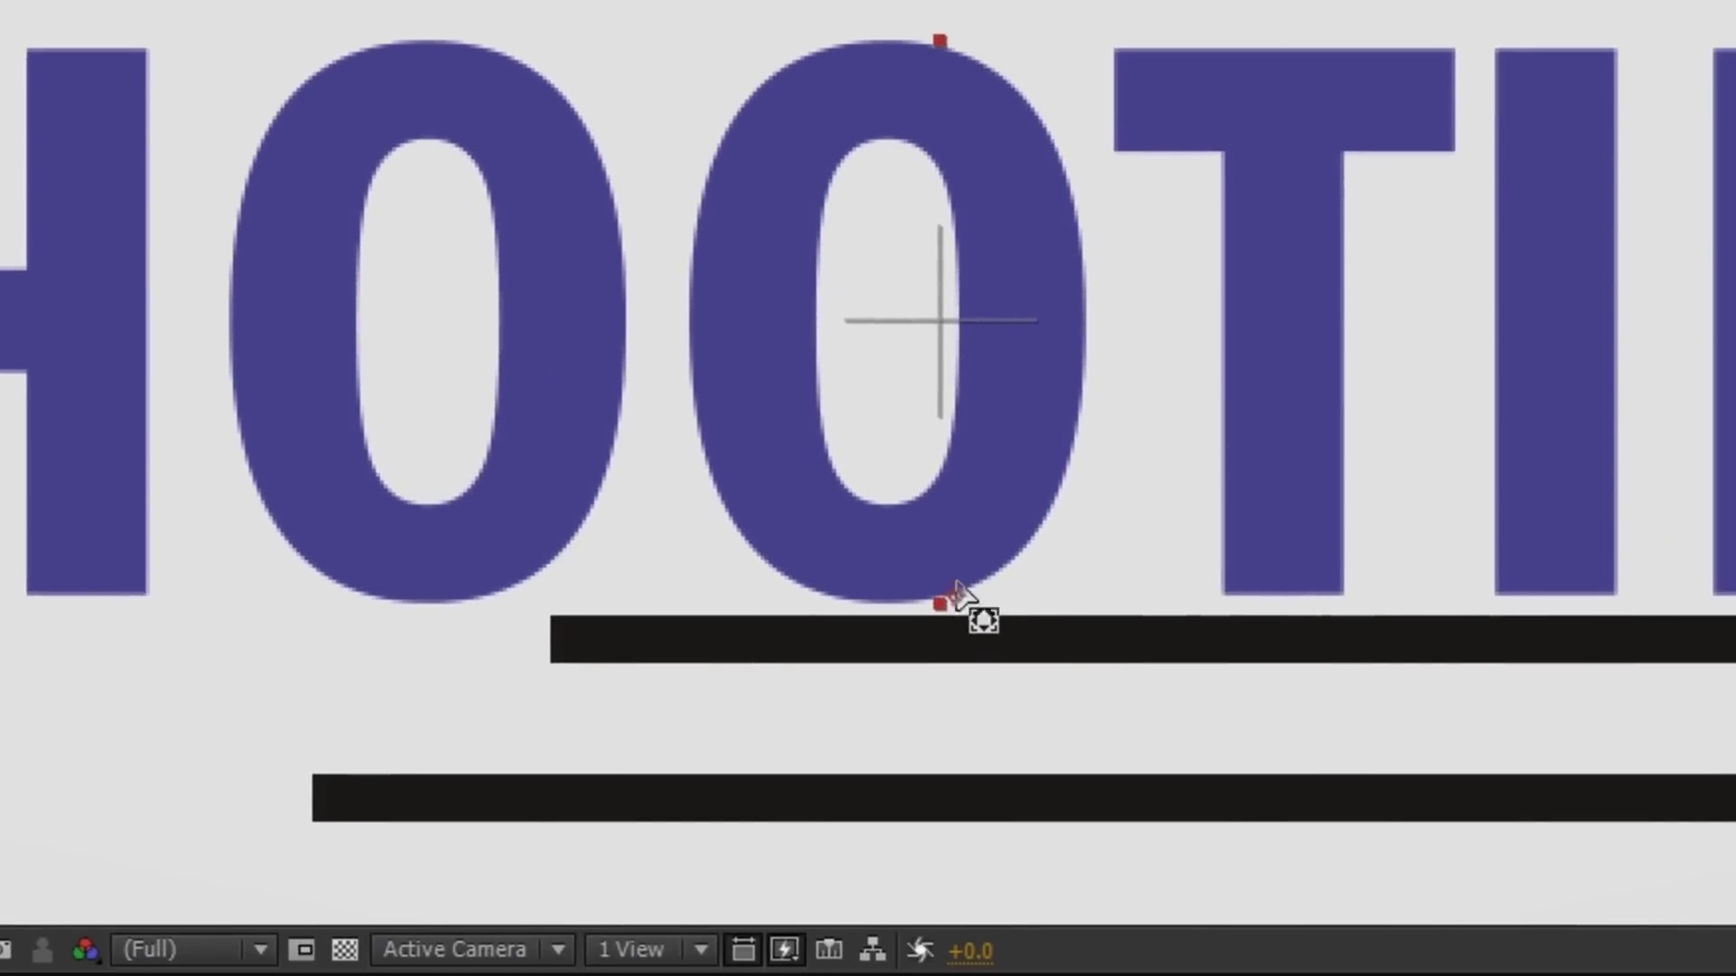
pyautogui.moveTo(956, 595); pyautogui.dragTo(941, 323)
pyautogui.scroll(-4, 1290, 436)
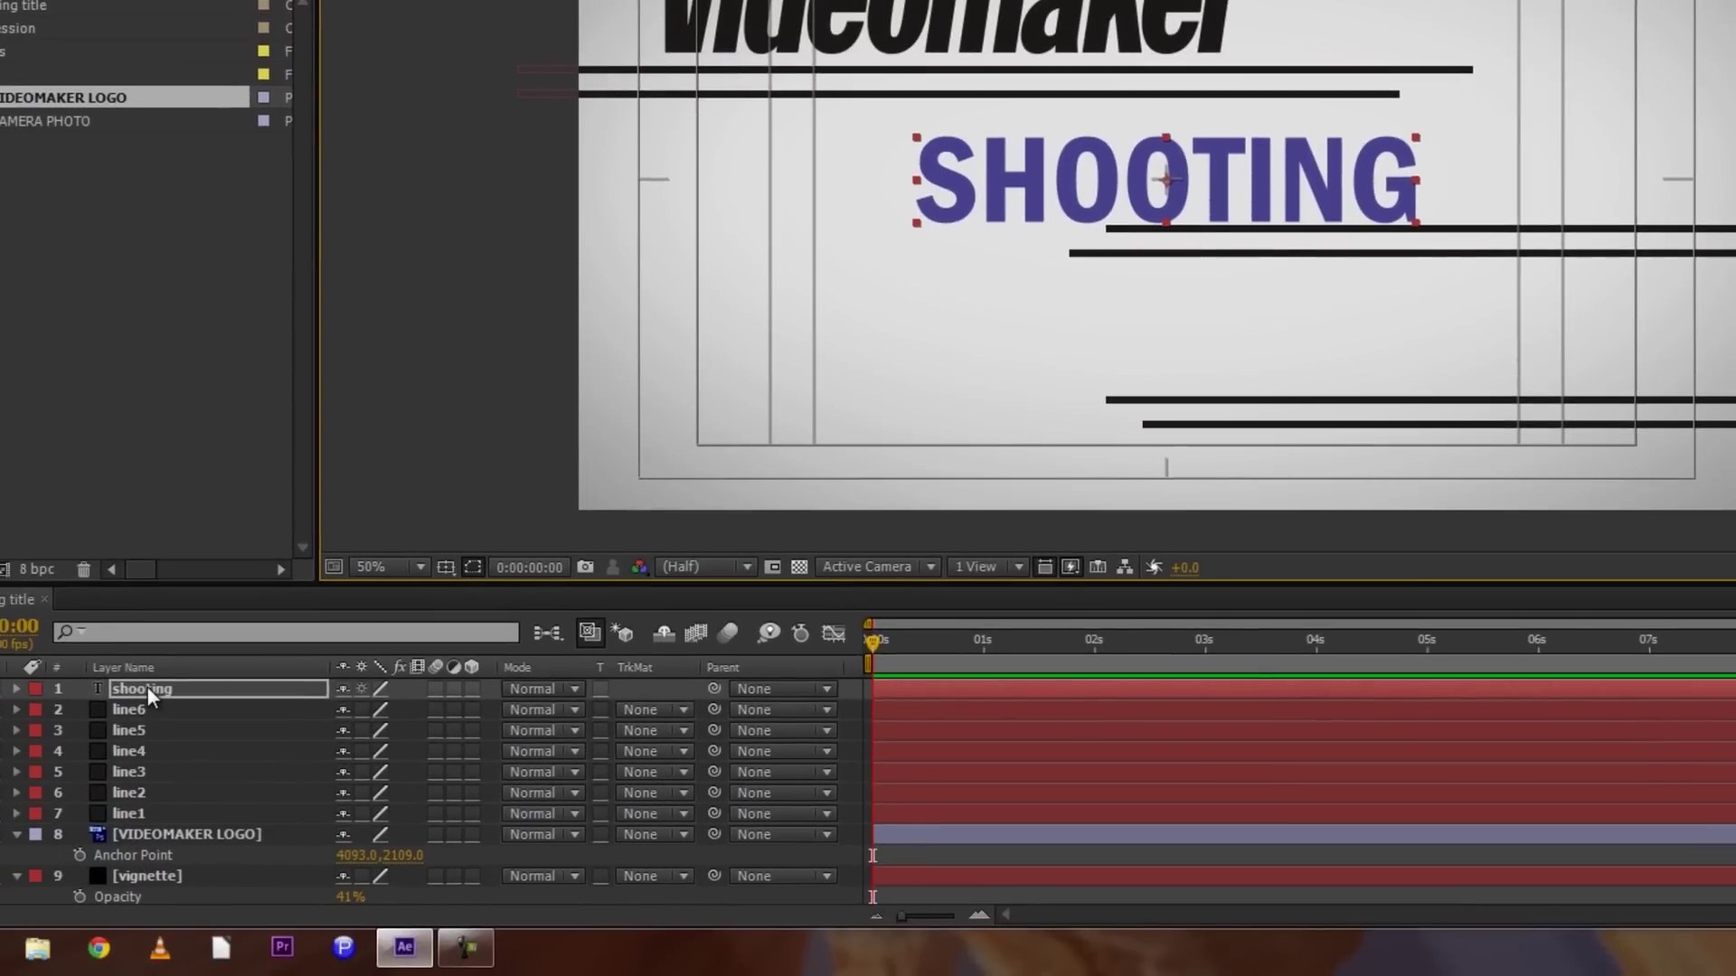
# - Set the shooting layer's anchor point to -412.5, -317.0, placing the word between the two lower pairs of lines
pyautogui.click(149, 686)
pyautogui.press('a')
pyautogui.moveTo(384, 719); pyautogui.dragTo(117, 689)
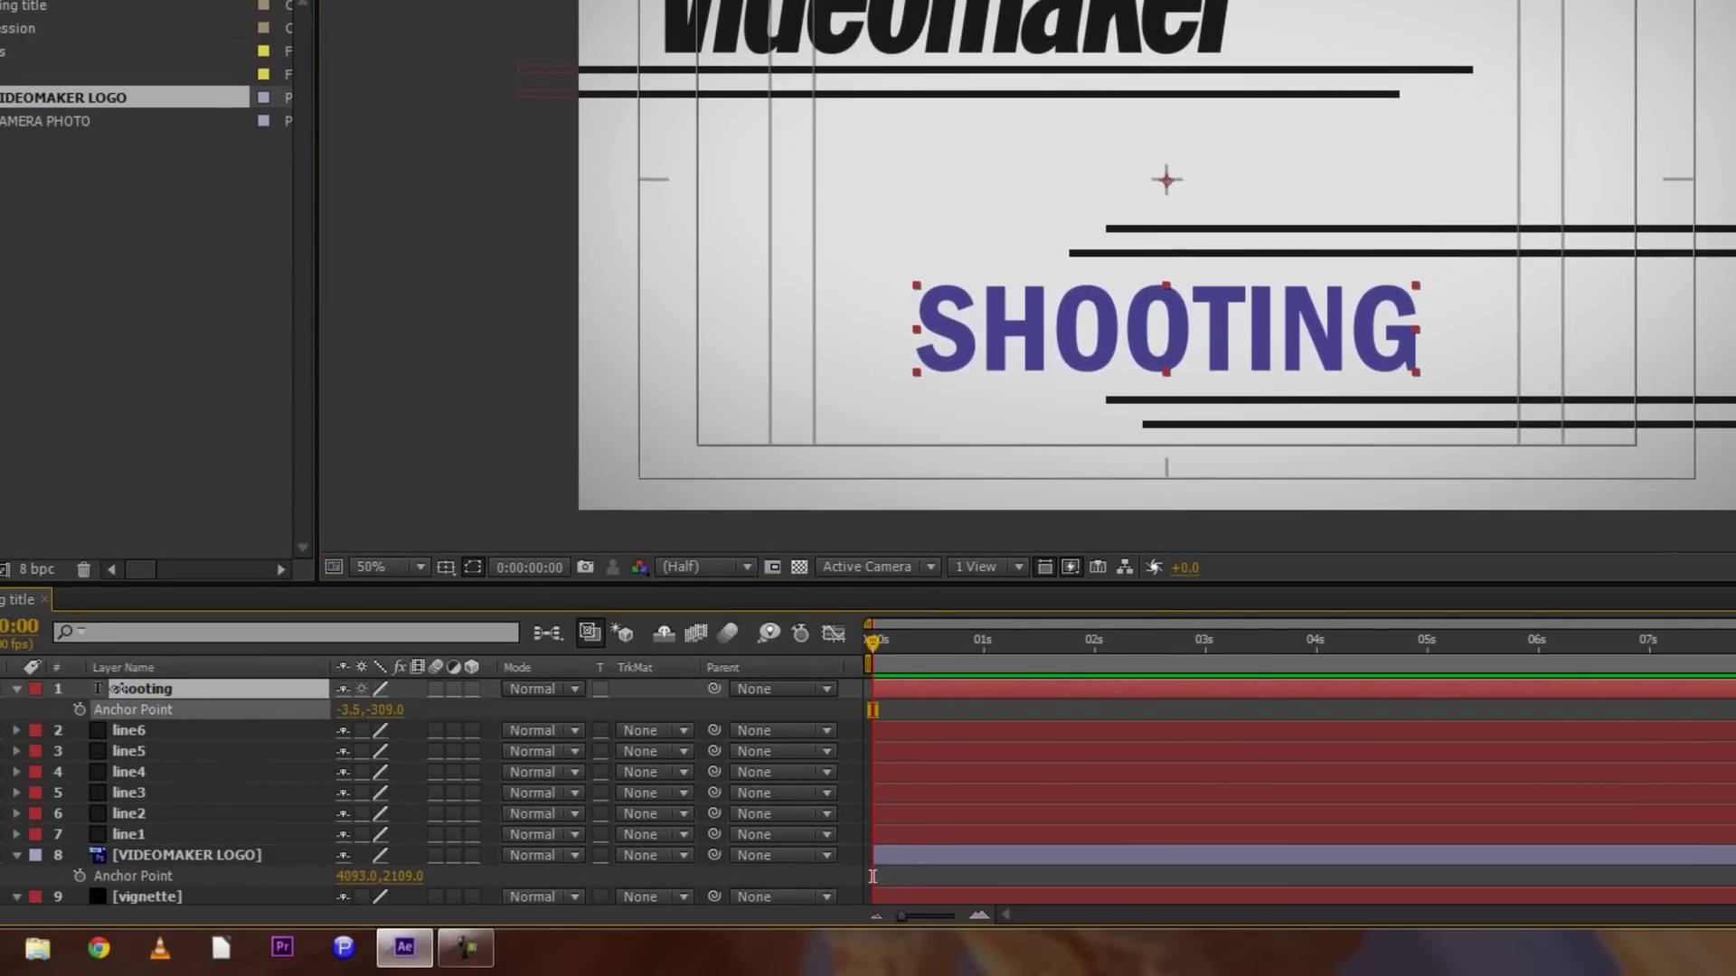
pyautogui.click(113, 689)
pyautogui.moveTo(346, 721); pyautogui.dragTo(5, 718)
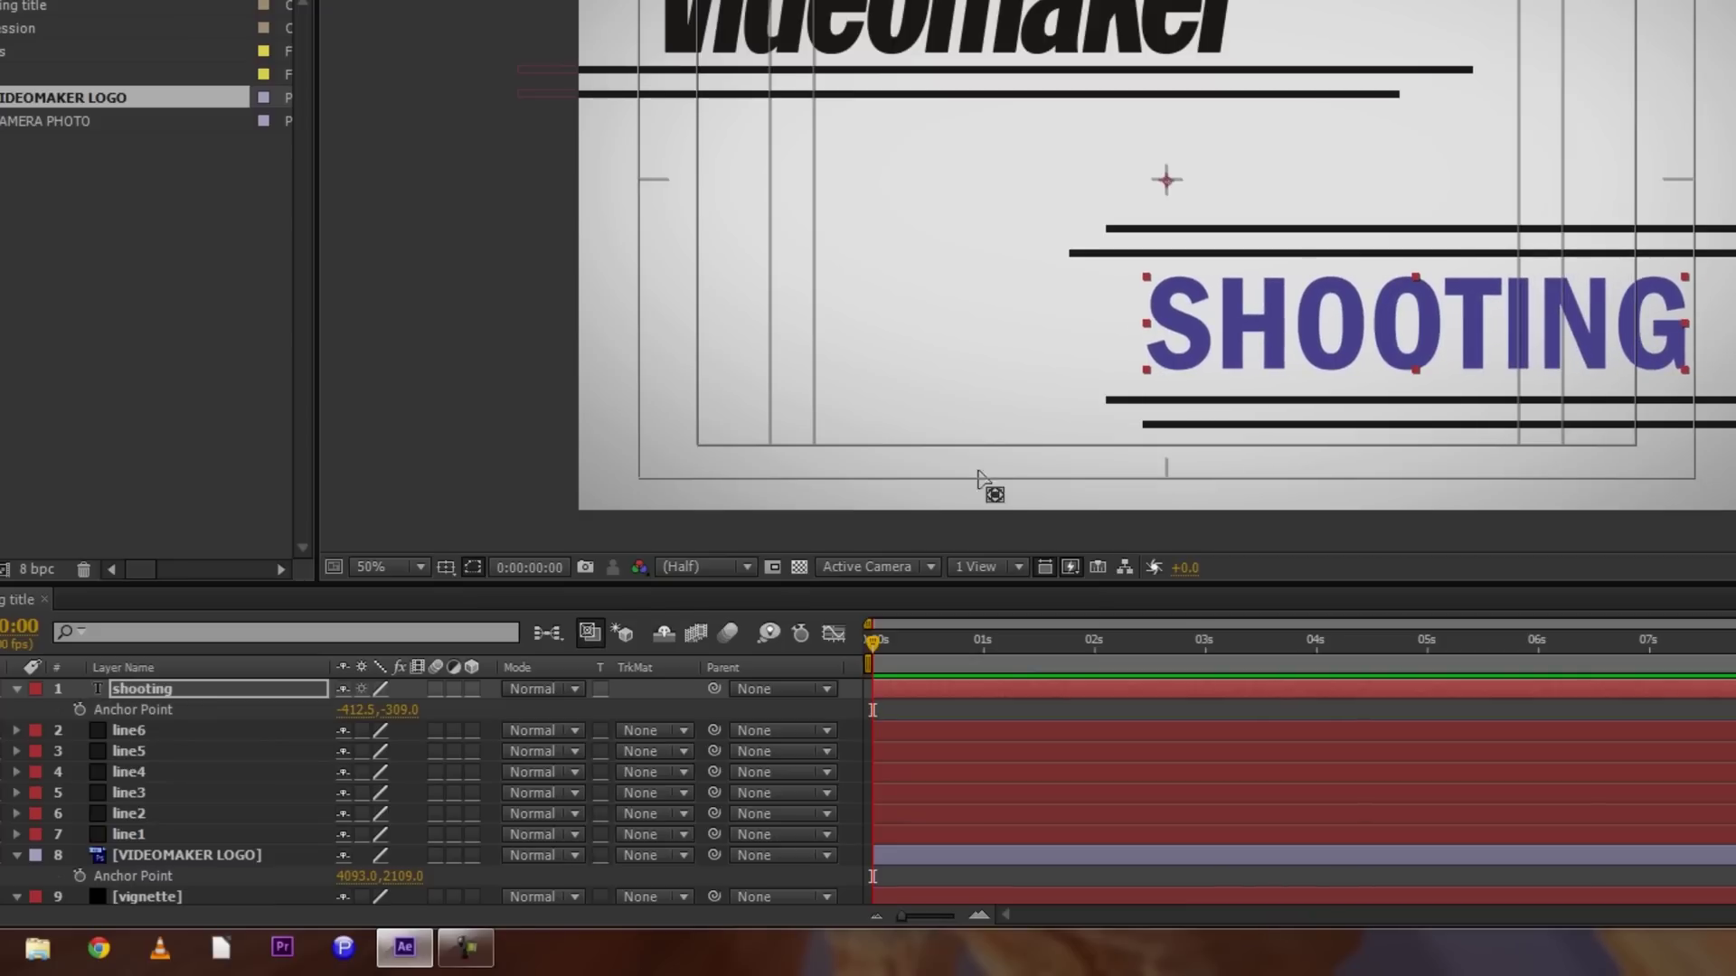
pyautogui.moveTo(379, 723); pyautogui.dragTo(379, 712)
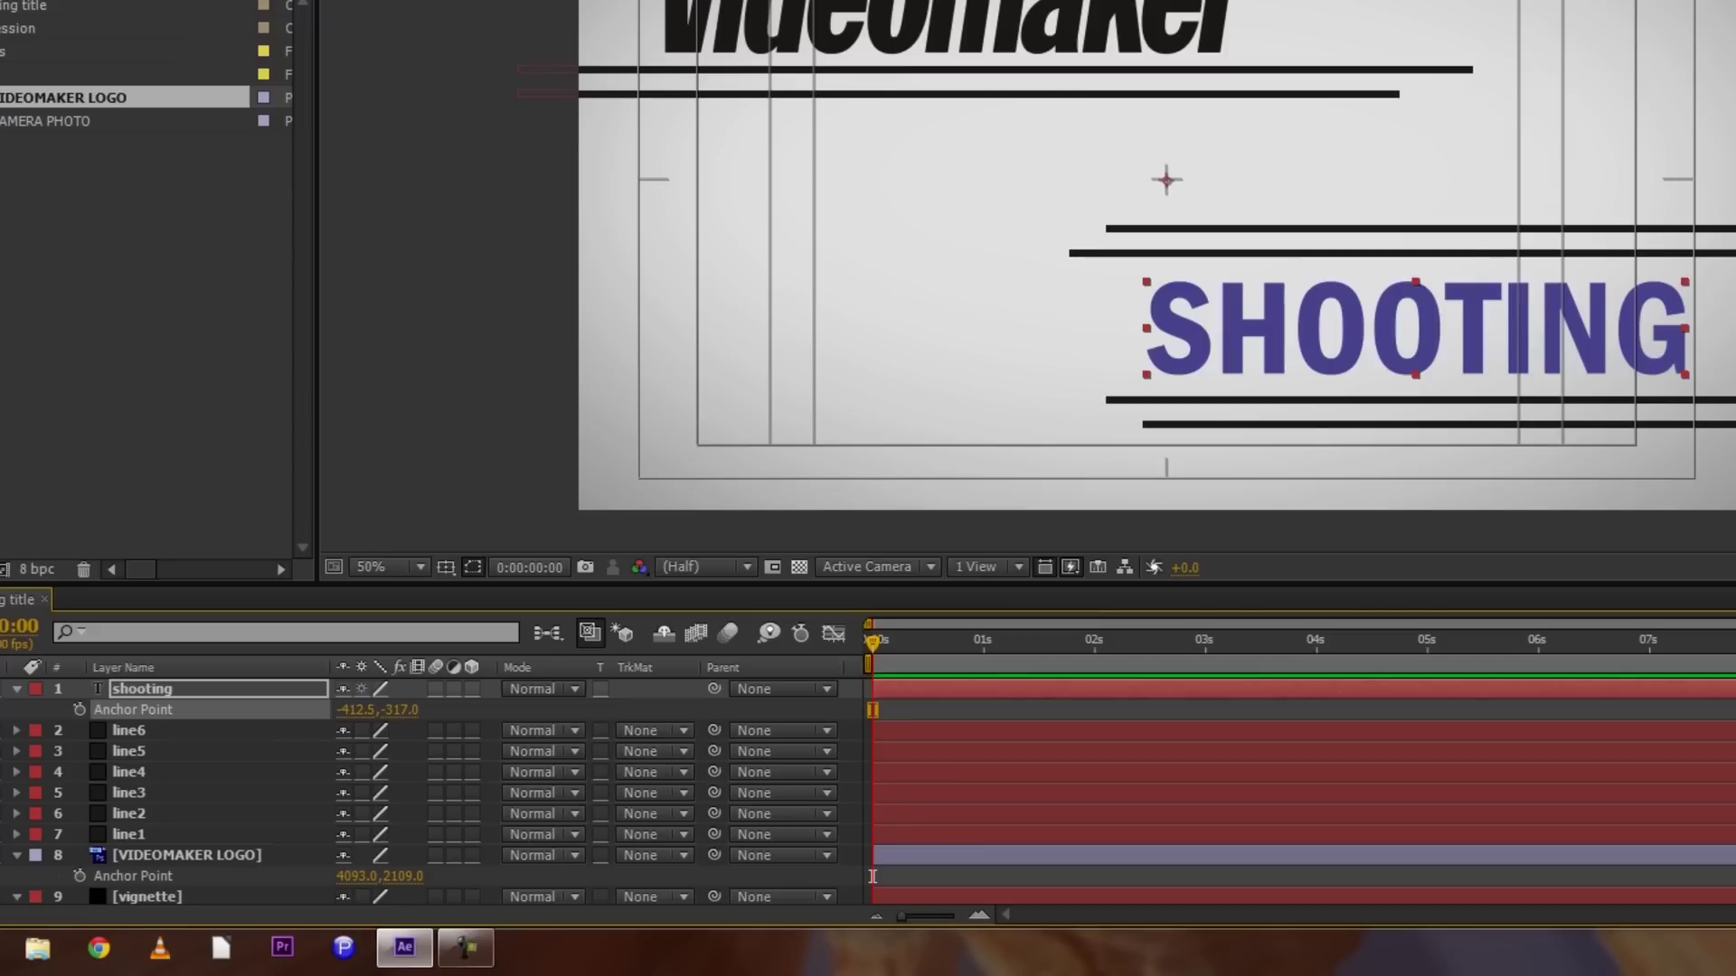
# - Change the SHOOTING text's fill colour to the muted purple 615D88
pyautogui.moveTo(430, 33)
pyautogui.mouseDown()
pyautogui.moveTo(349, 50)
pyautogui.moveTo(394, 48)
pyautogui.moveTo(377, 51)
pyautogui.mouseUp()
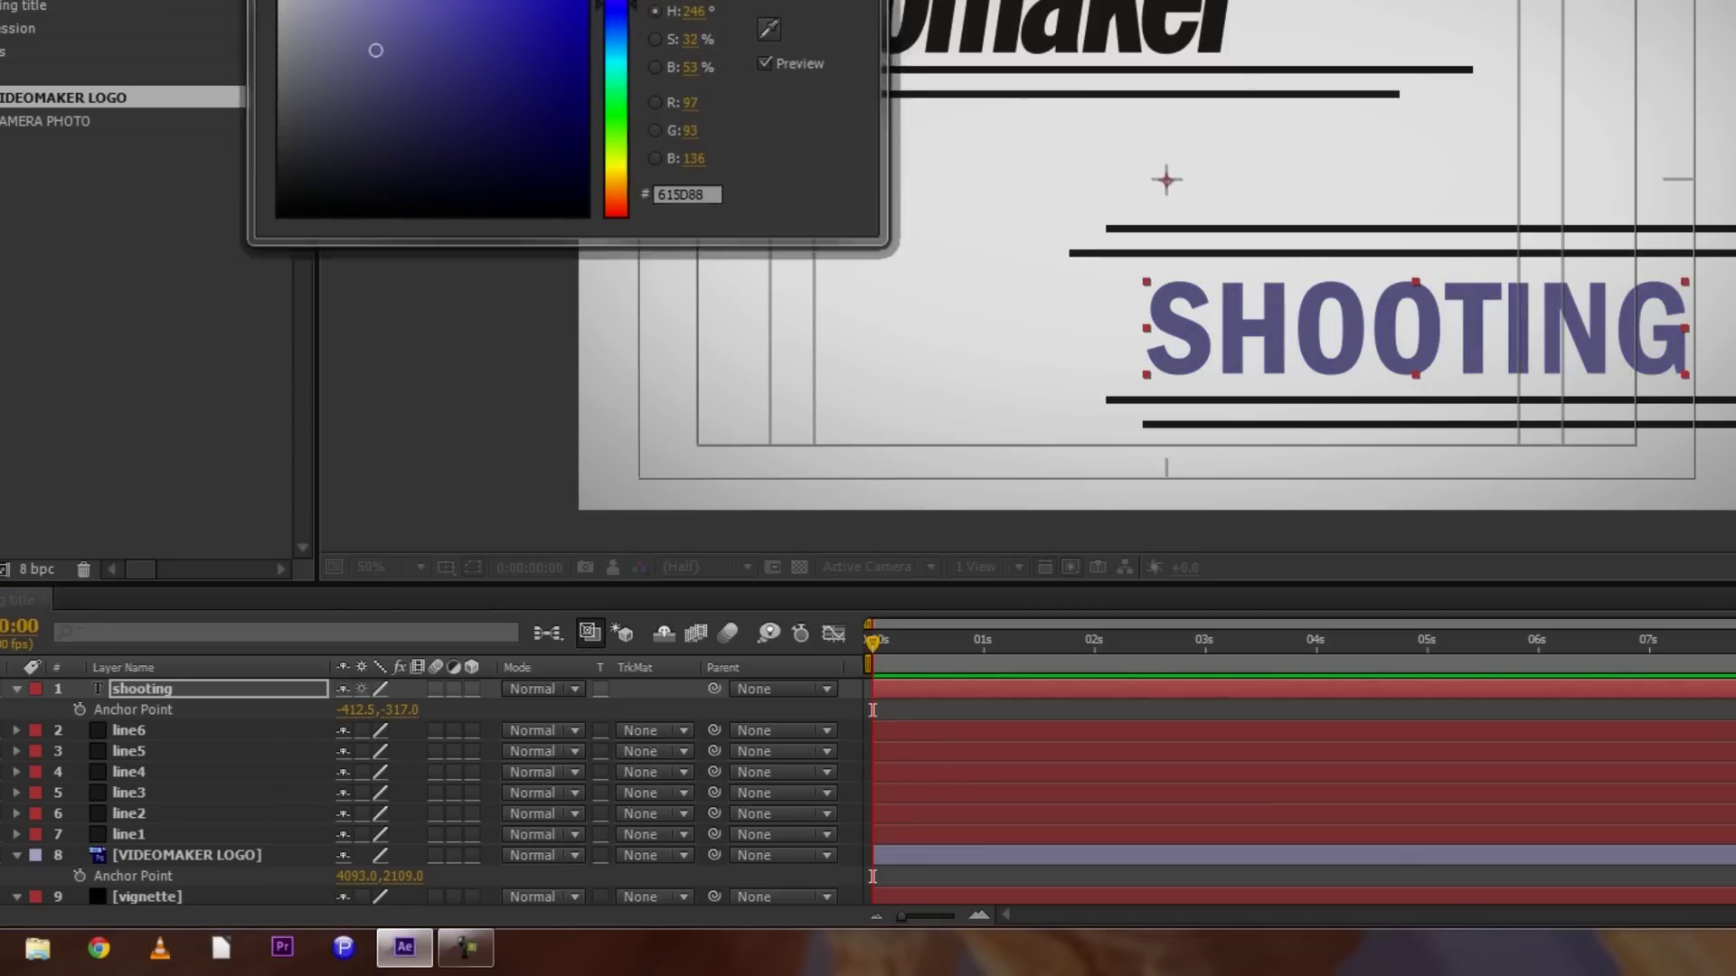
pyautogui.press('Return')
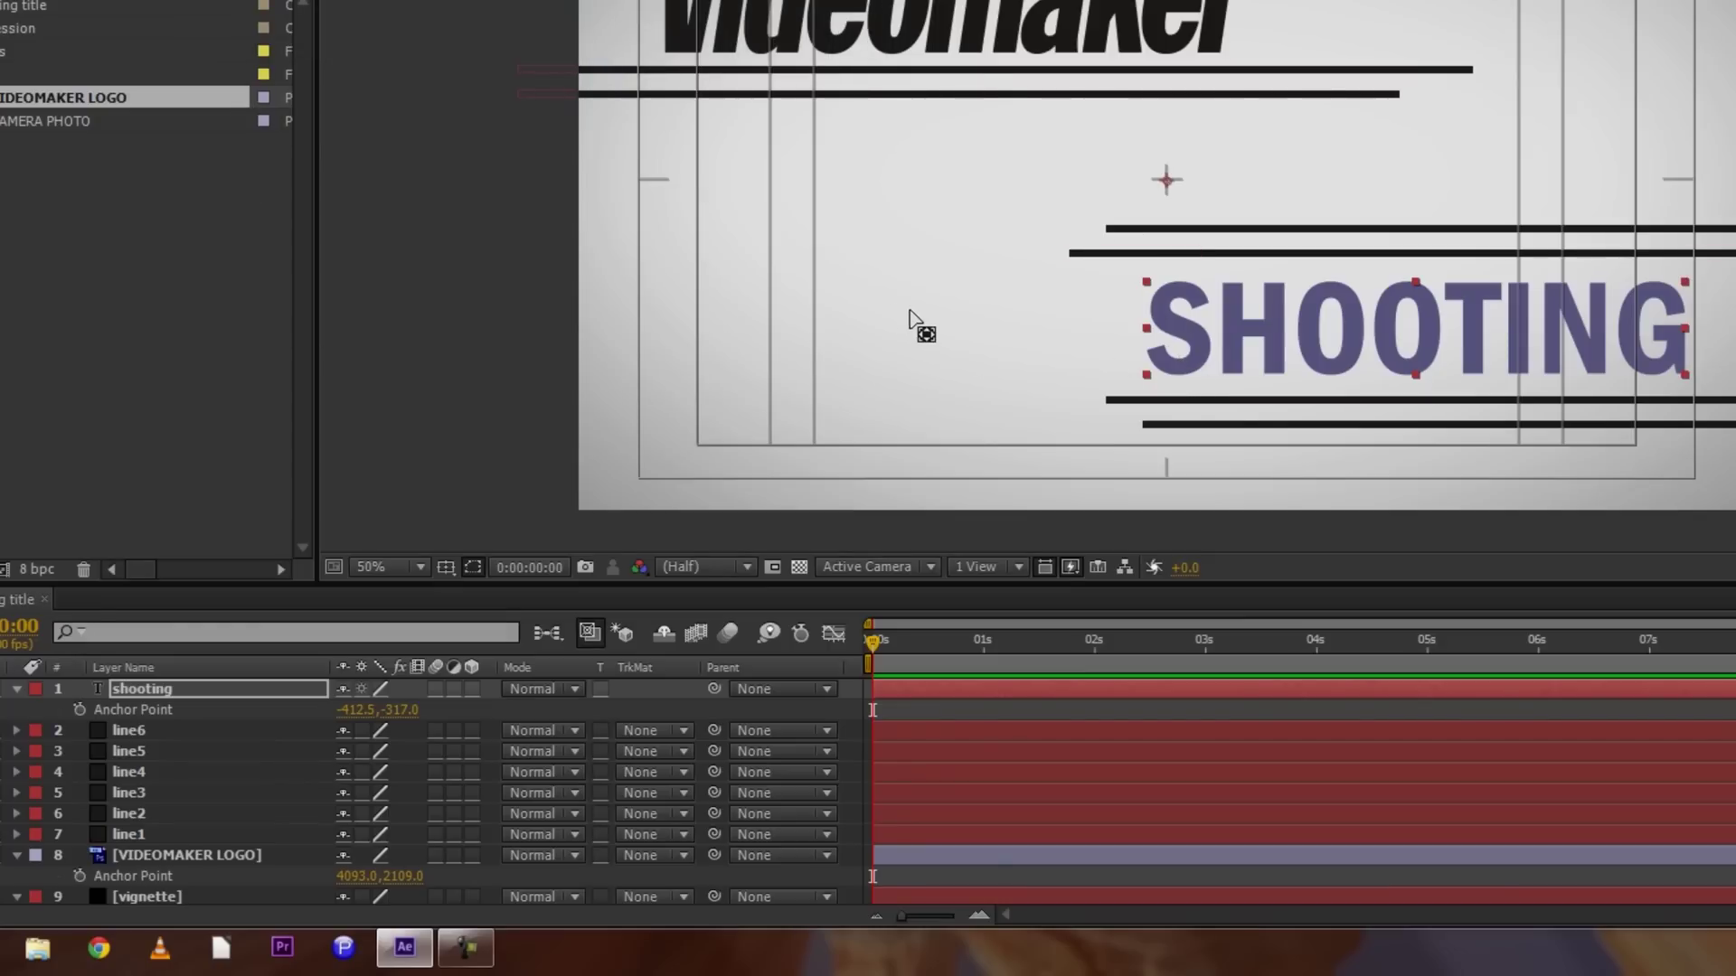
# - Duplicate the shooting text layer and replace the duplicate's text with DEMO
pyautogui.click(139, 687)
pyautogui.hotkey('ctrl', 'd')
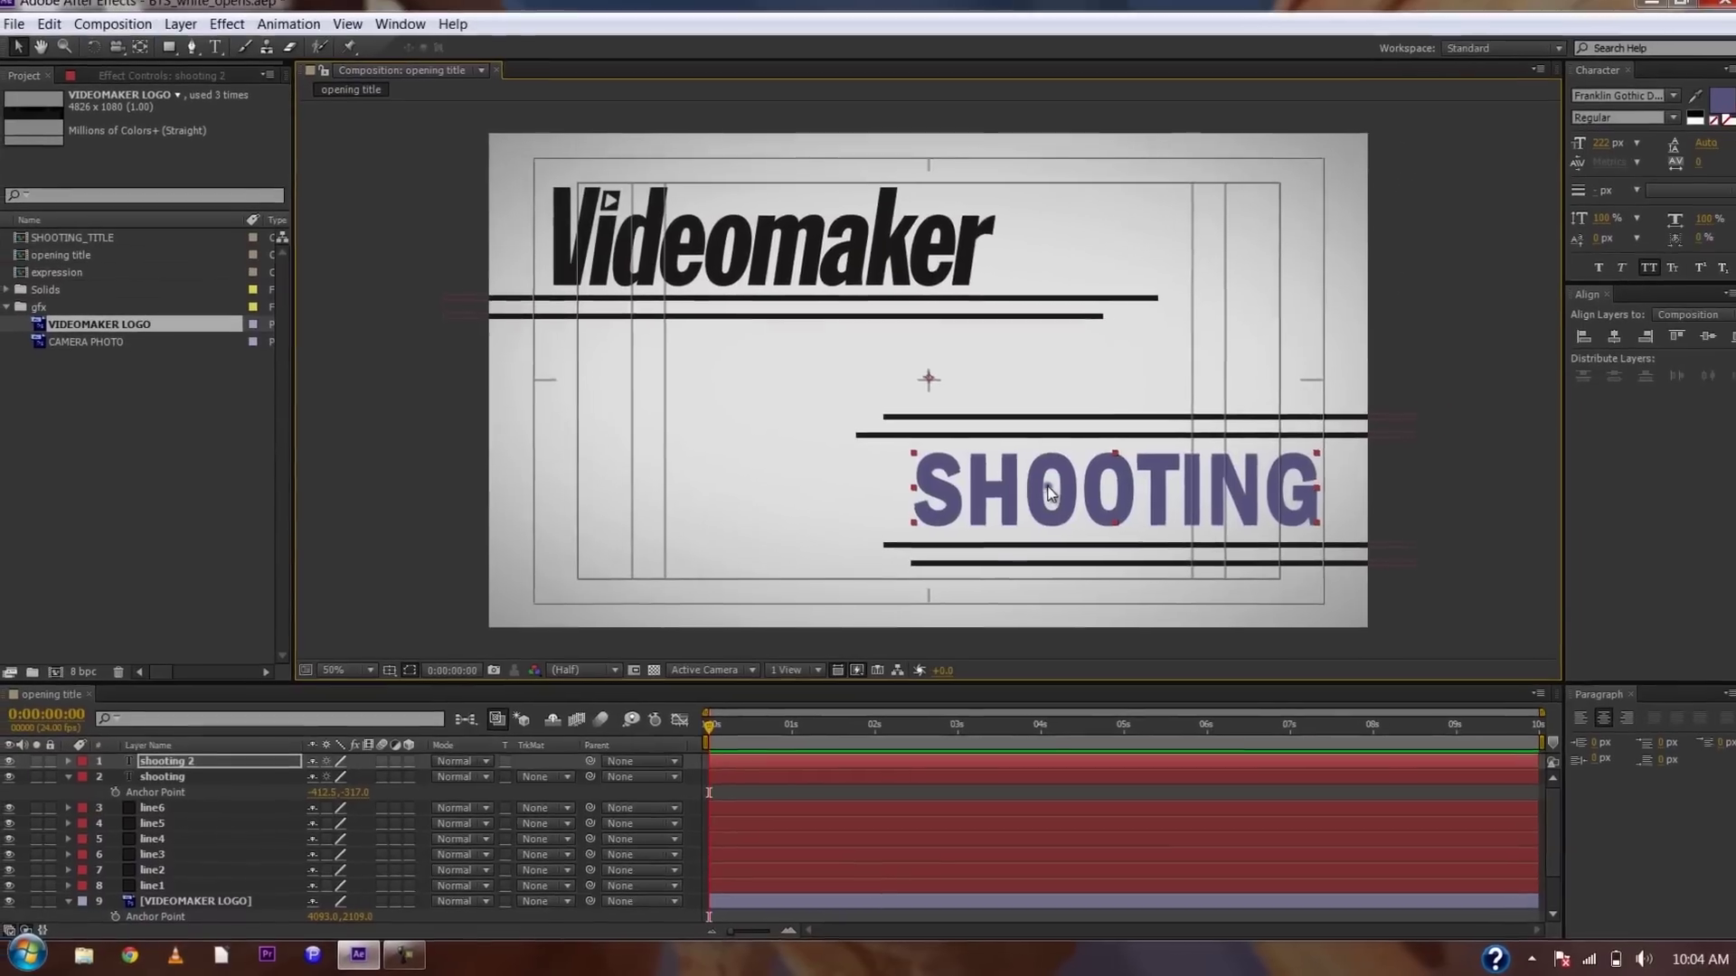
pyautogui.doubleClick(1326, 333)
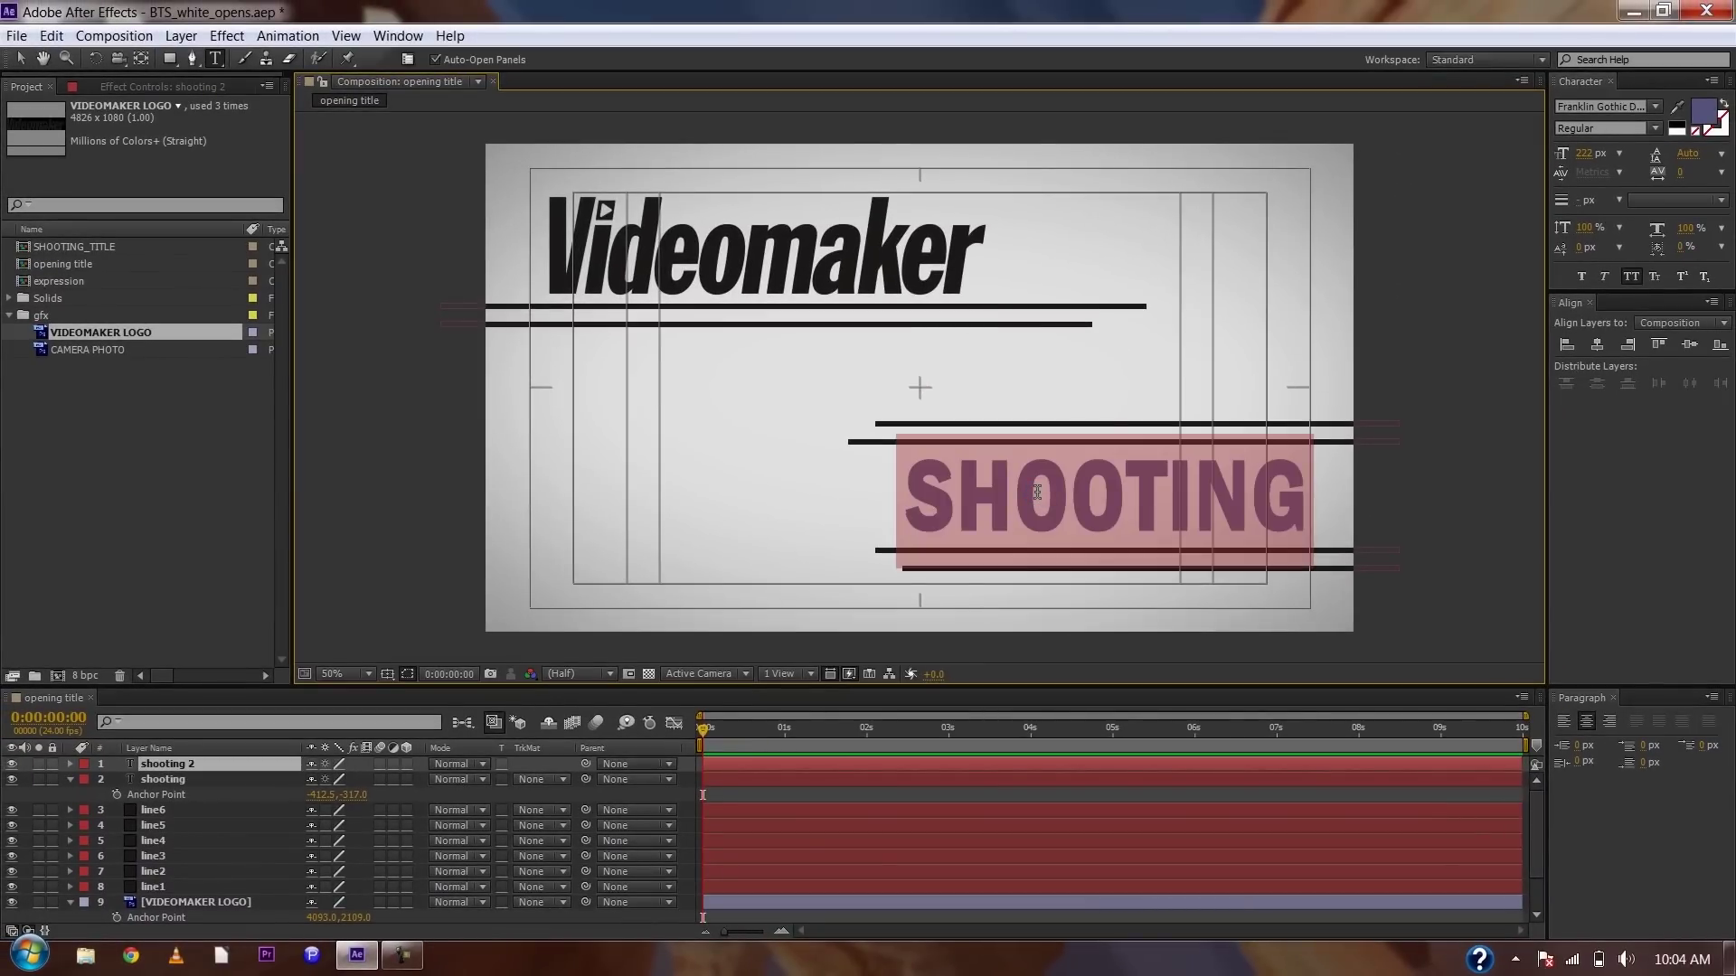
pyautogui.write('DEMO')
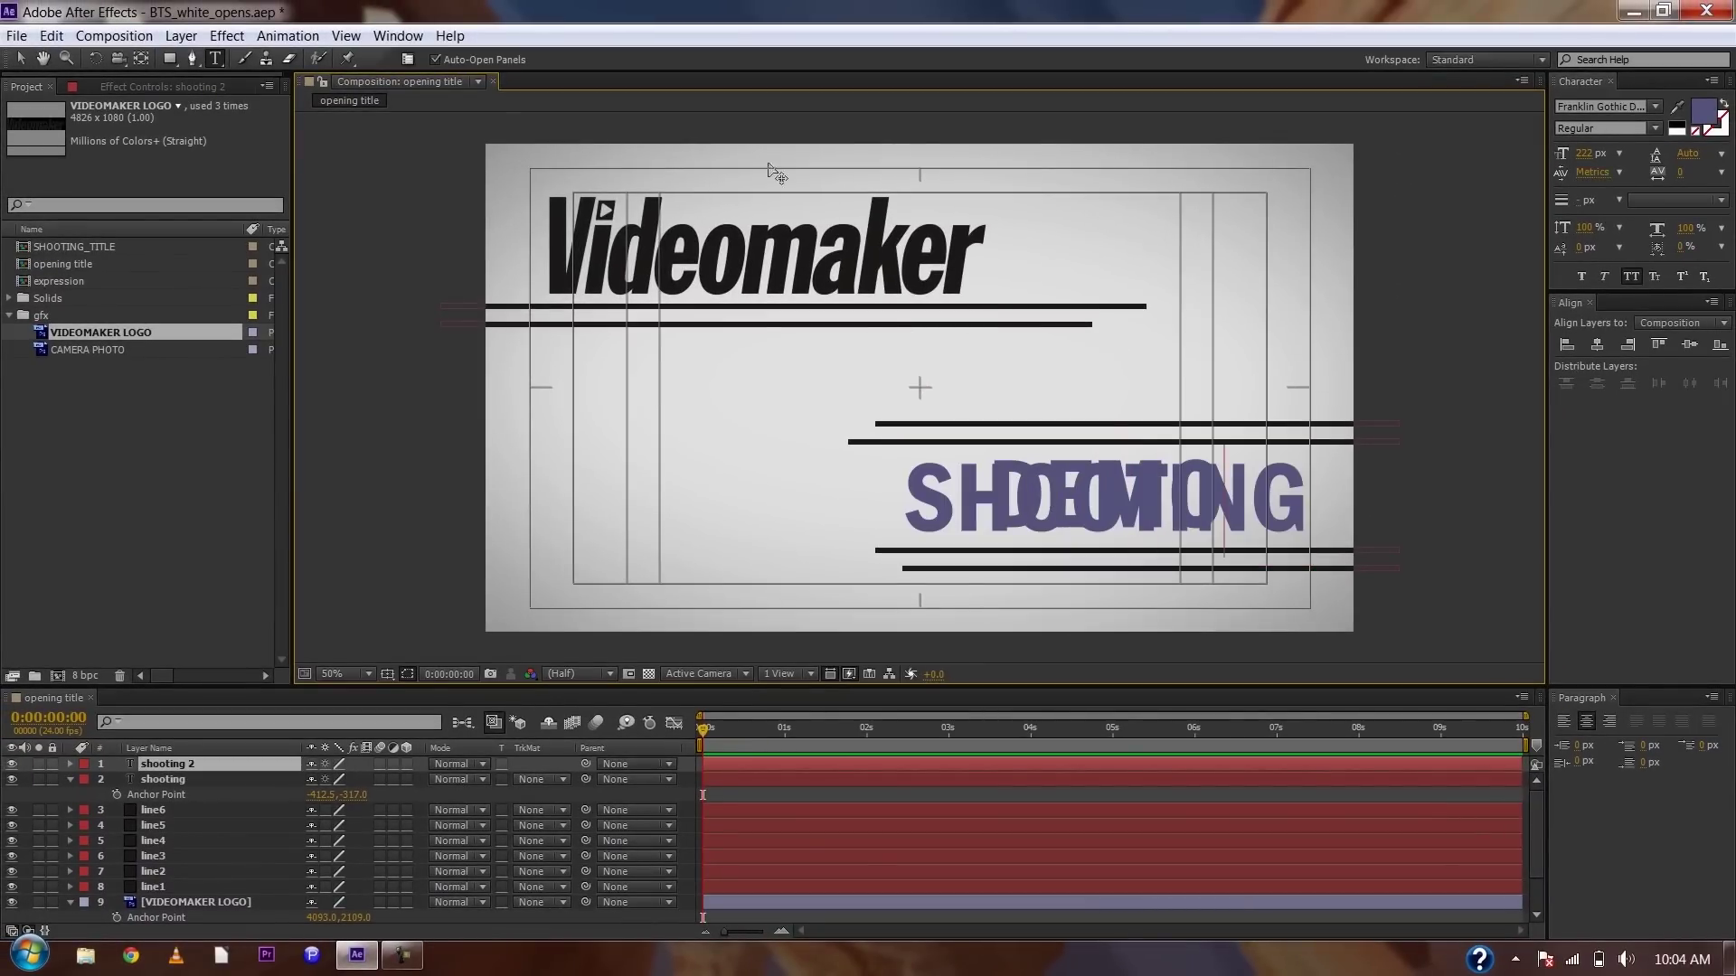
pyautogui.click(20, 59)
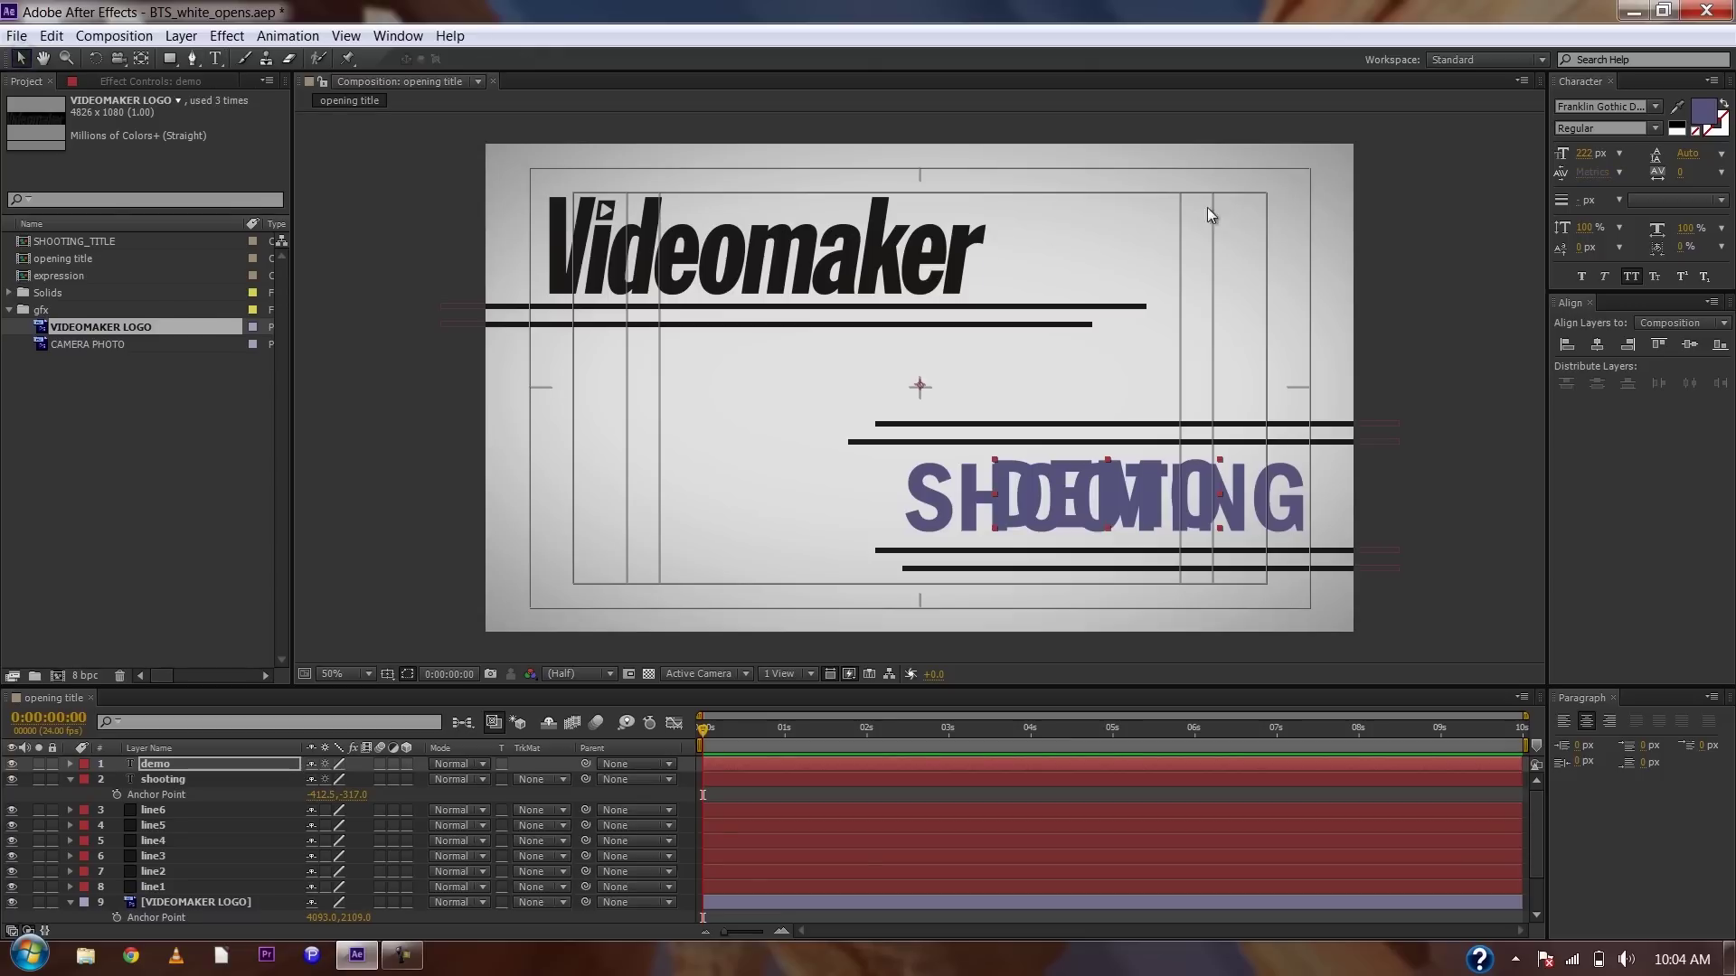
# - Reduce the DEMO text to 77 px and set its anchor point to -412.5, -477.0, placing it below the lowest line
pyautogui.moveTo(1591, 162); pyautogui.dragTo(1458, 160)
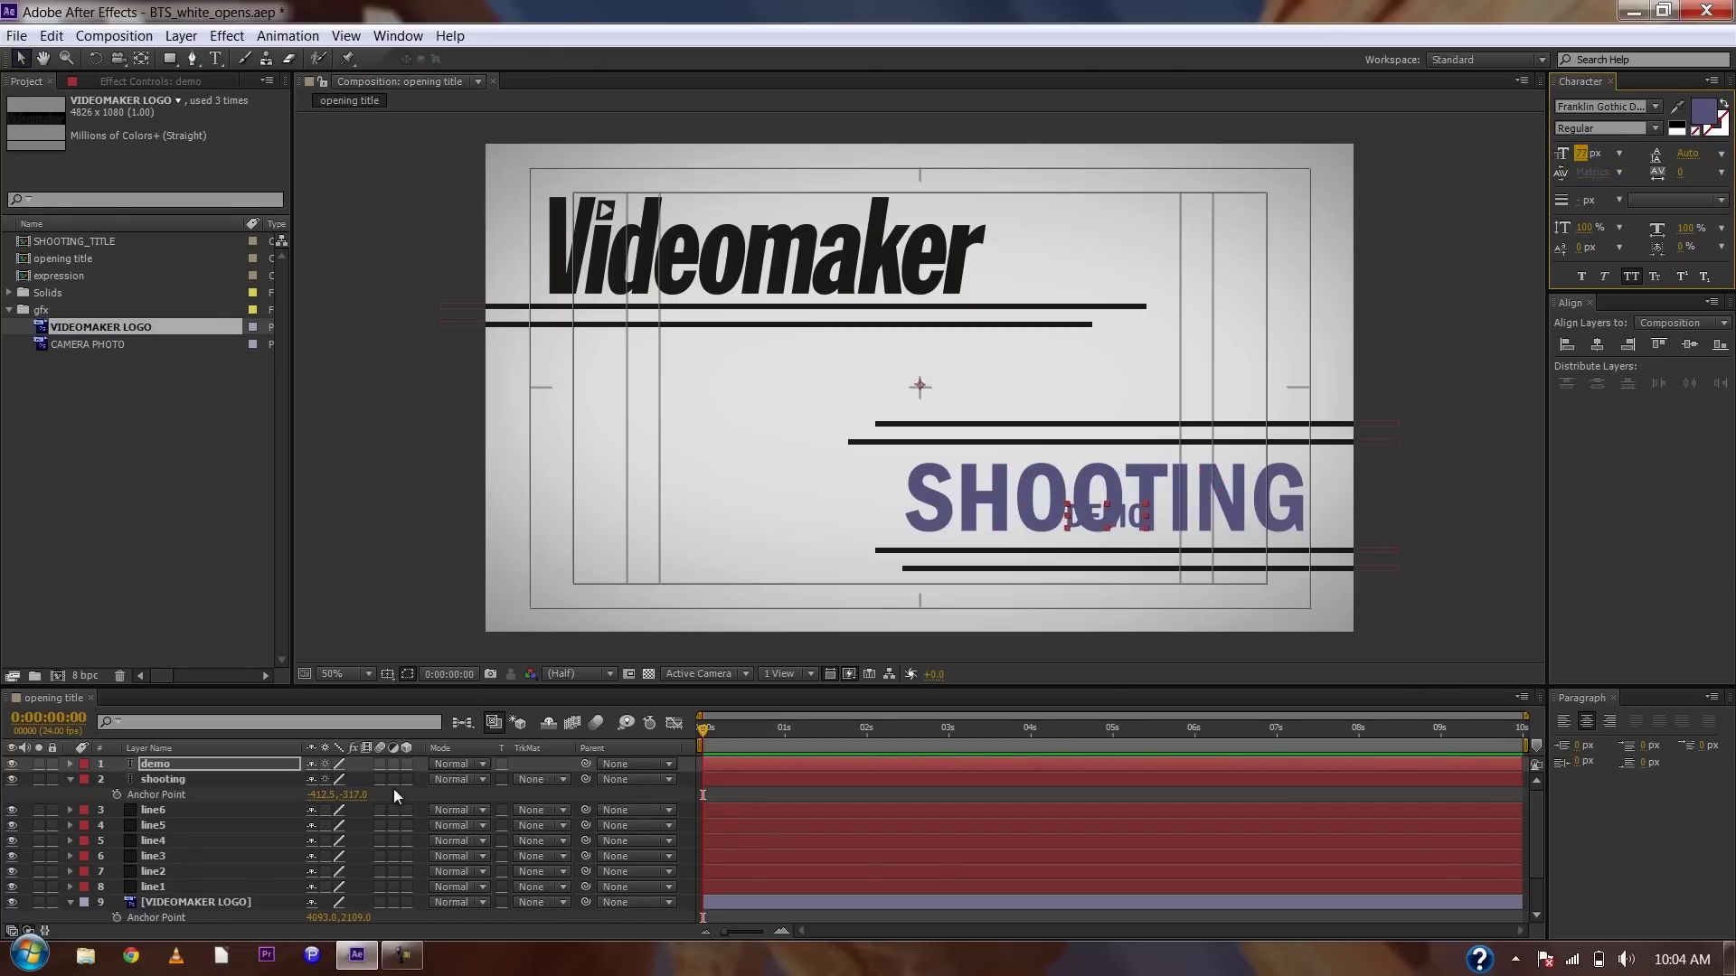
pyautogui.press('a')
pyautogui.moveTo(355, 788); pyautogui.dragTo(161, 827)
# - Insert OPEN before DEMO so the small text reads OPEN DEMO, and finish the text editing
pyautogui.doubleClick(159, 763)
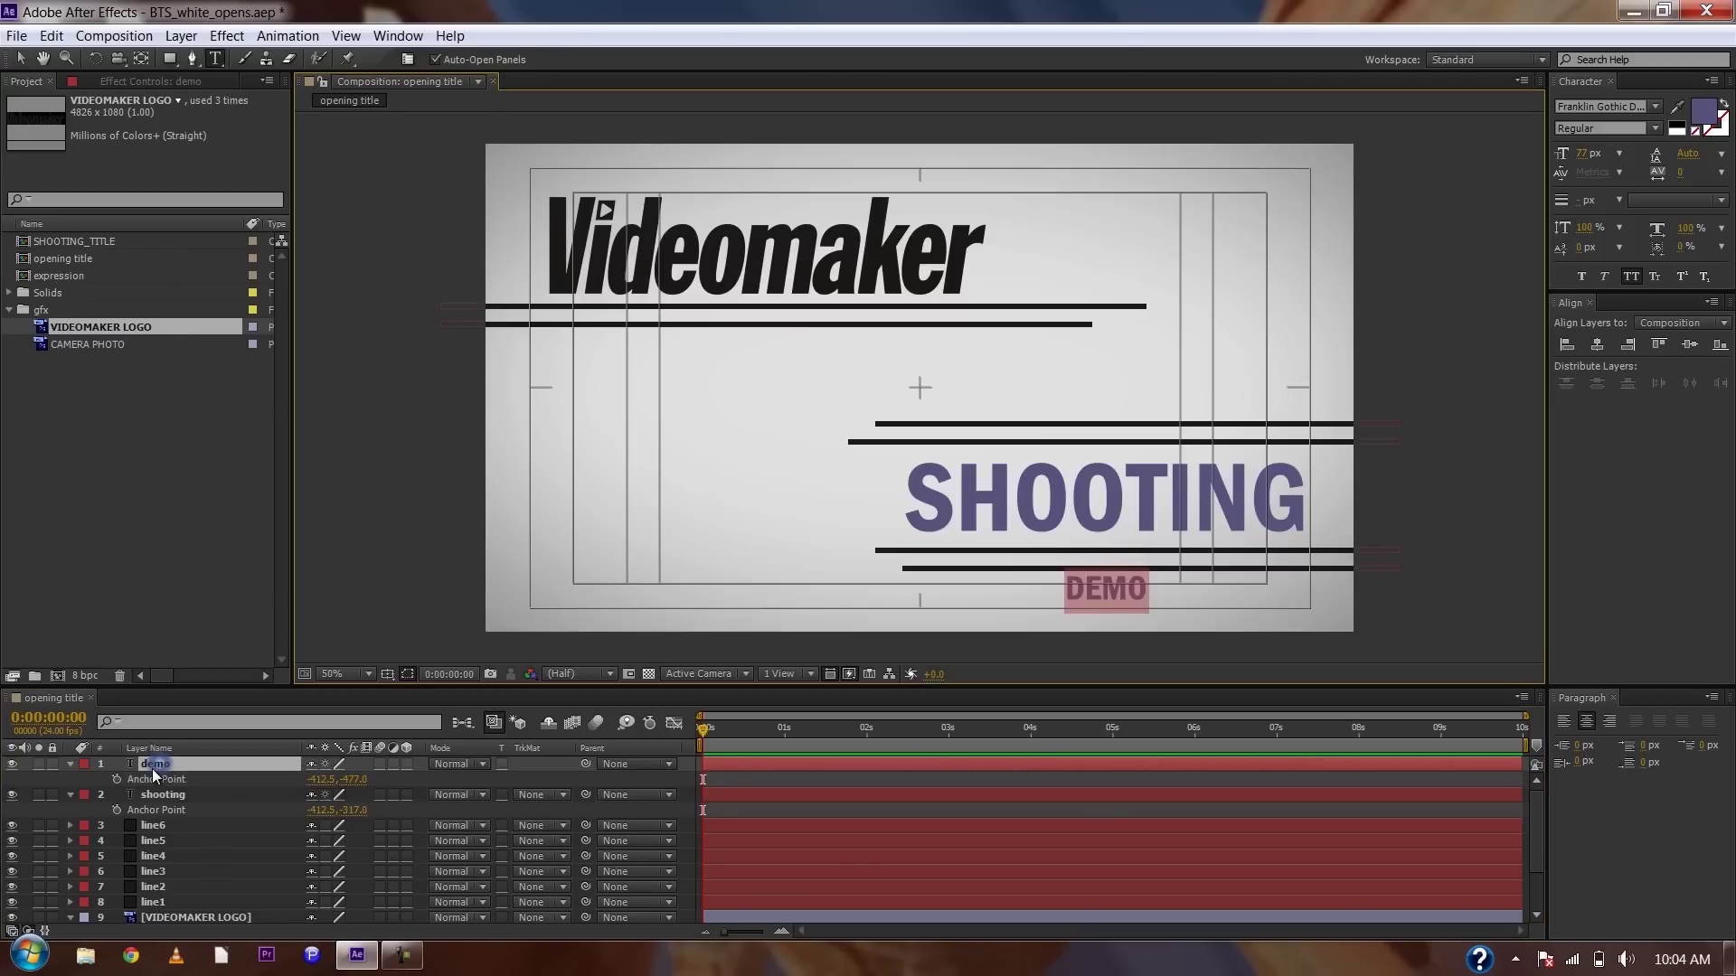
pyautogui.press('End')
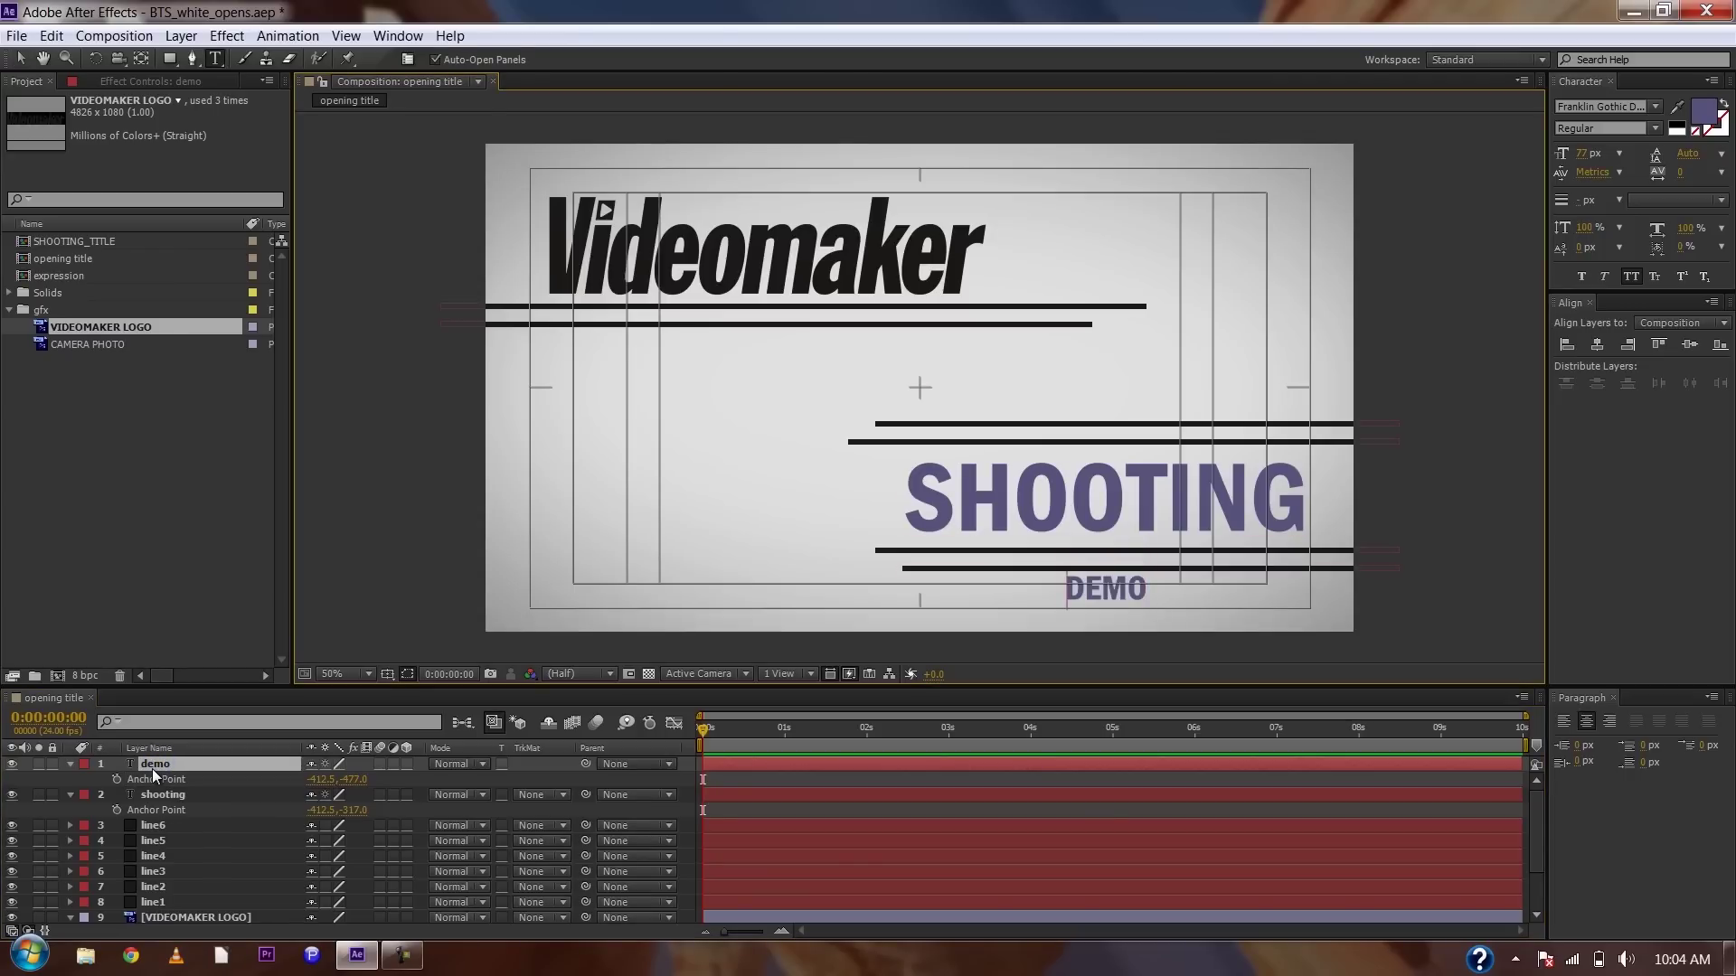
pyautogui.write('OPEN')
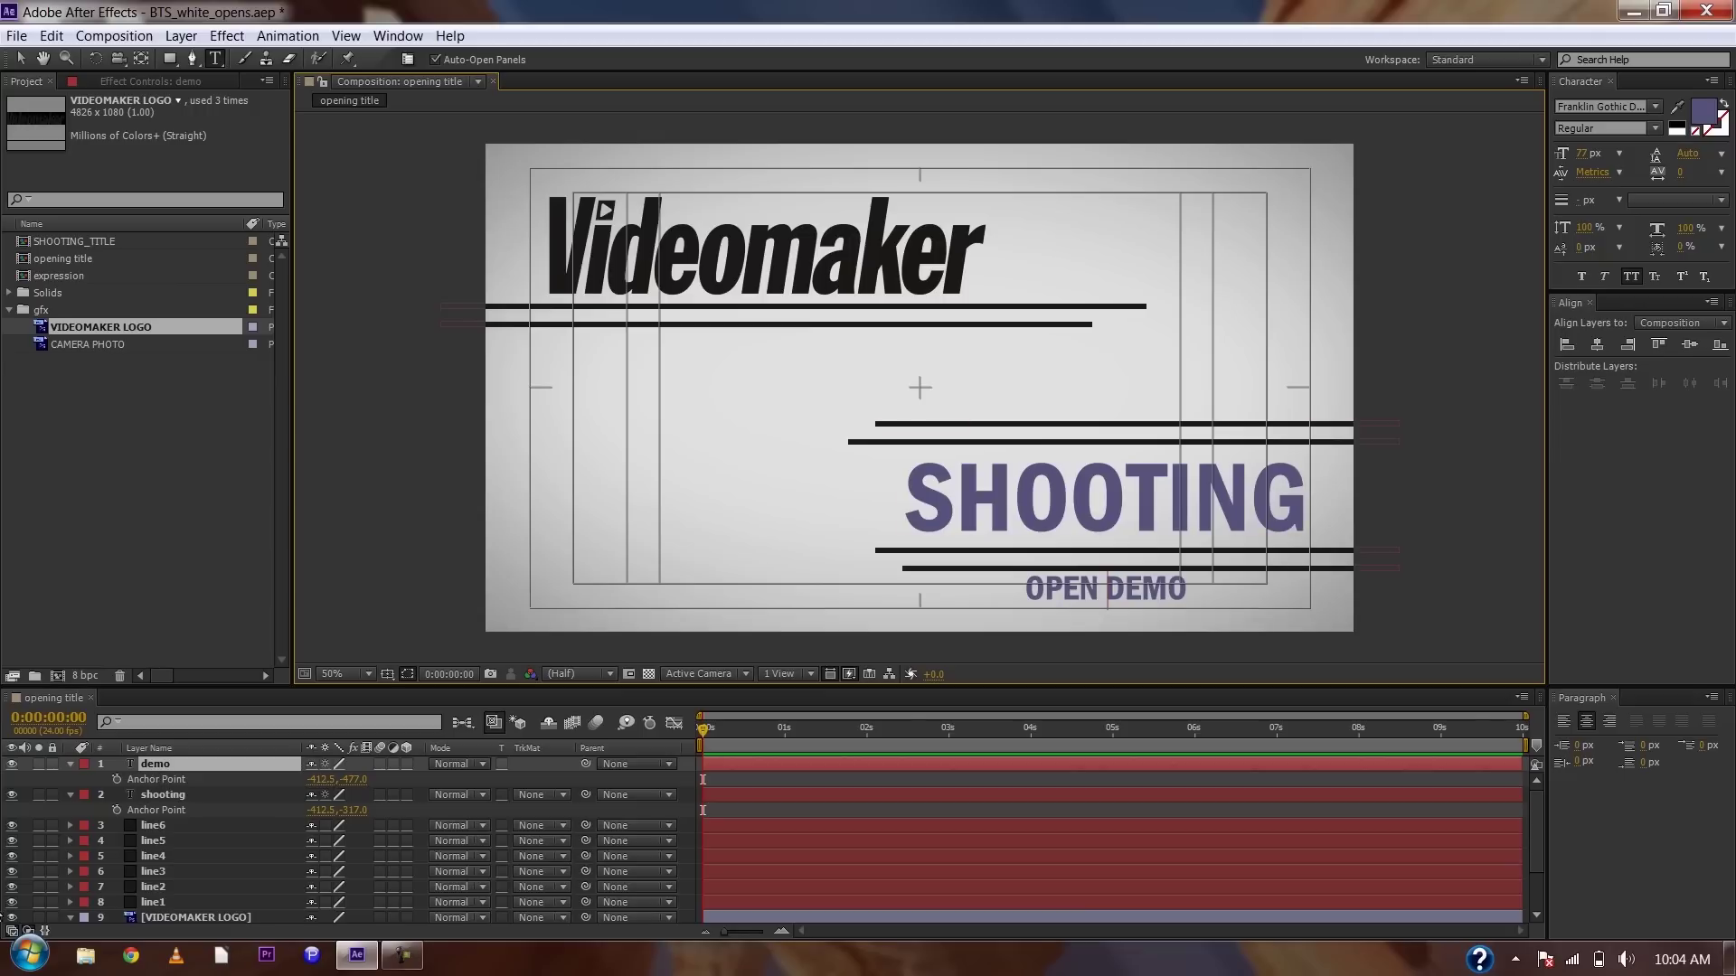
pyautogui.click(18, 62)
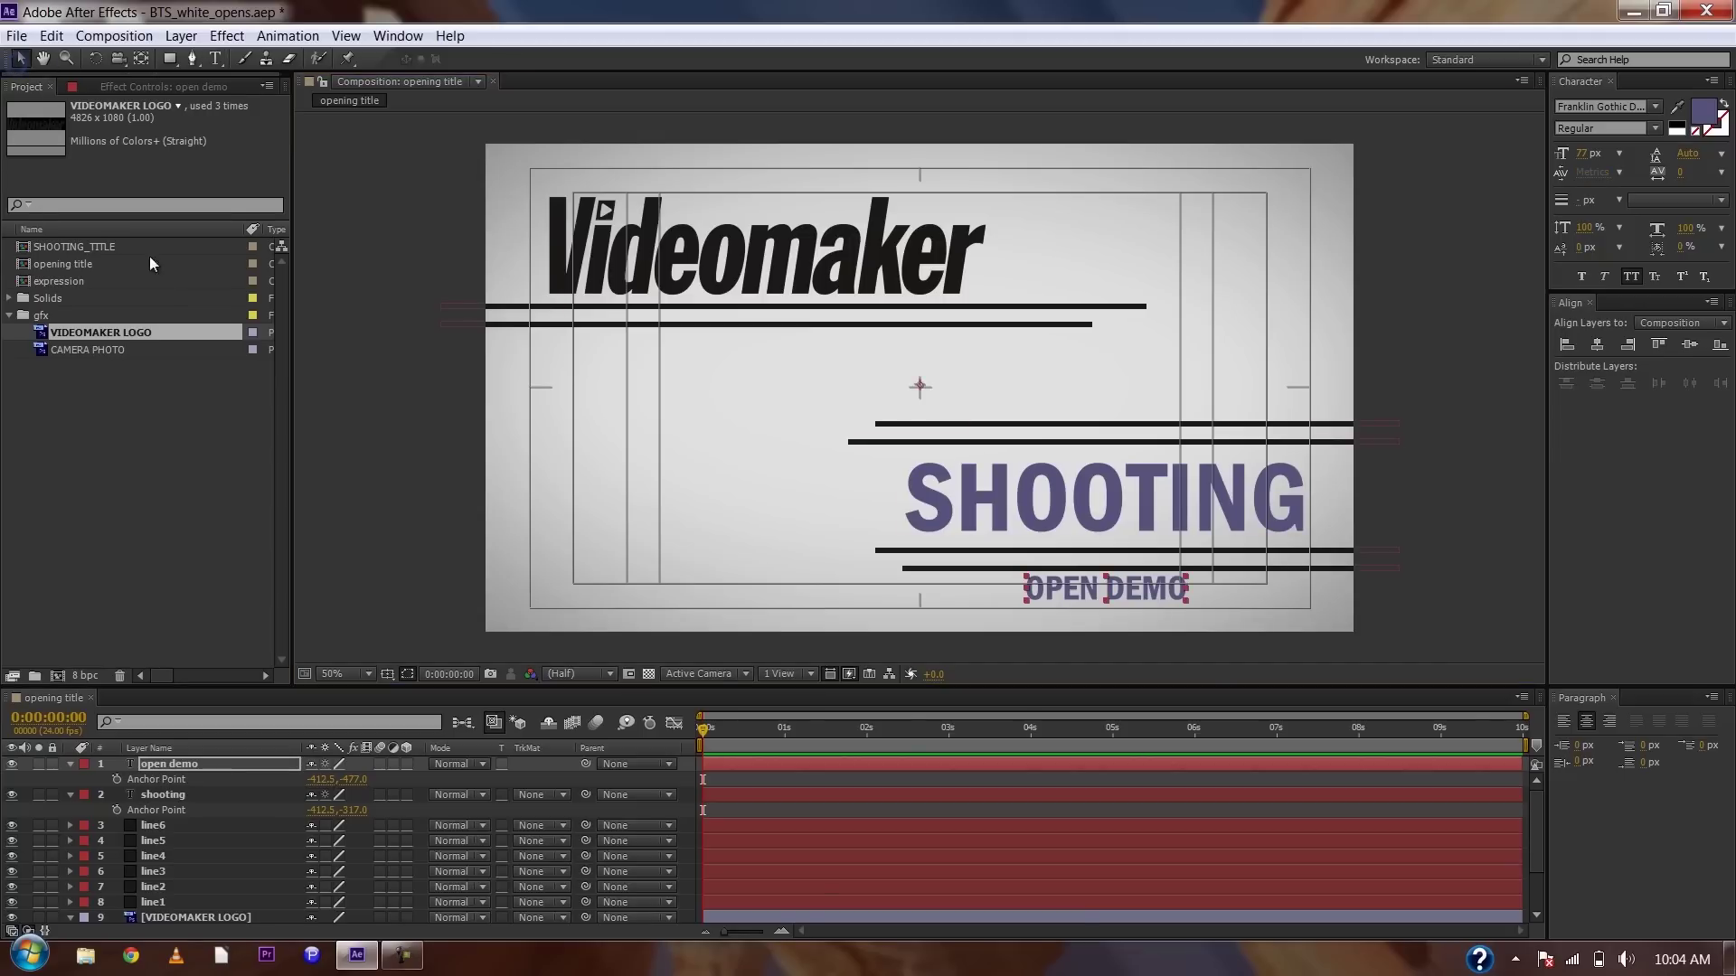
# - Set the open demo layer's anchor point to -610.5, -477.0, hide the title/action safe guides and deselect the layer
pyautogui.moveTo(318, 779); pyautogui.dragTo(144, 773)
pyautogui.click(385, 675)
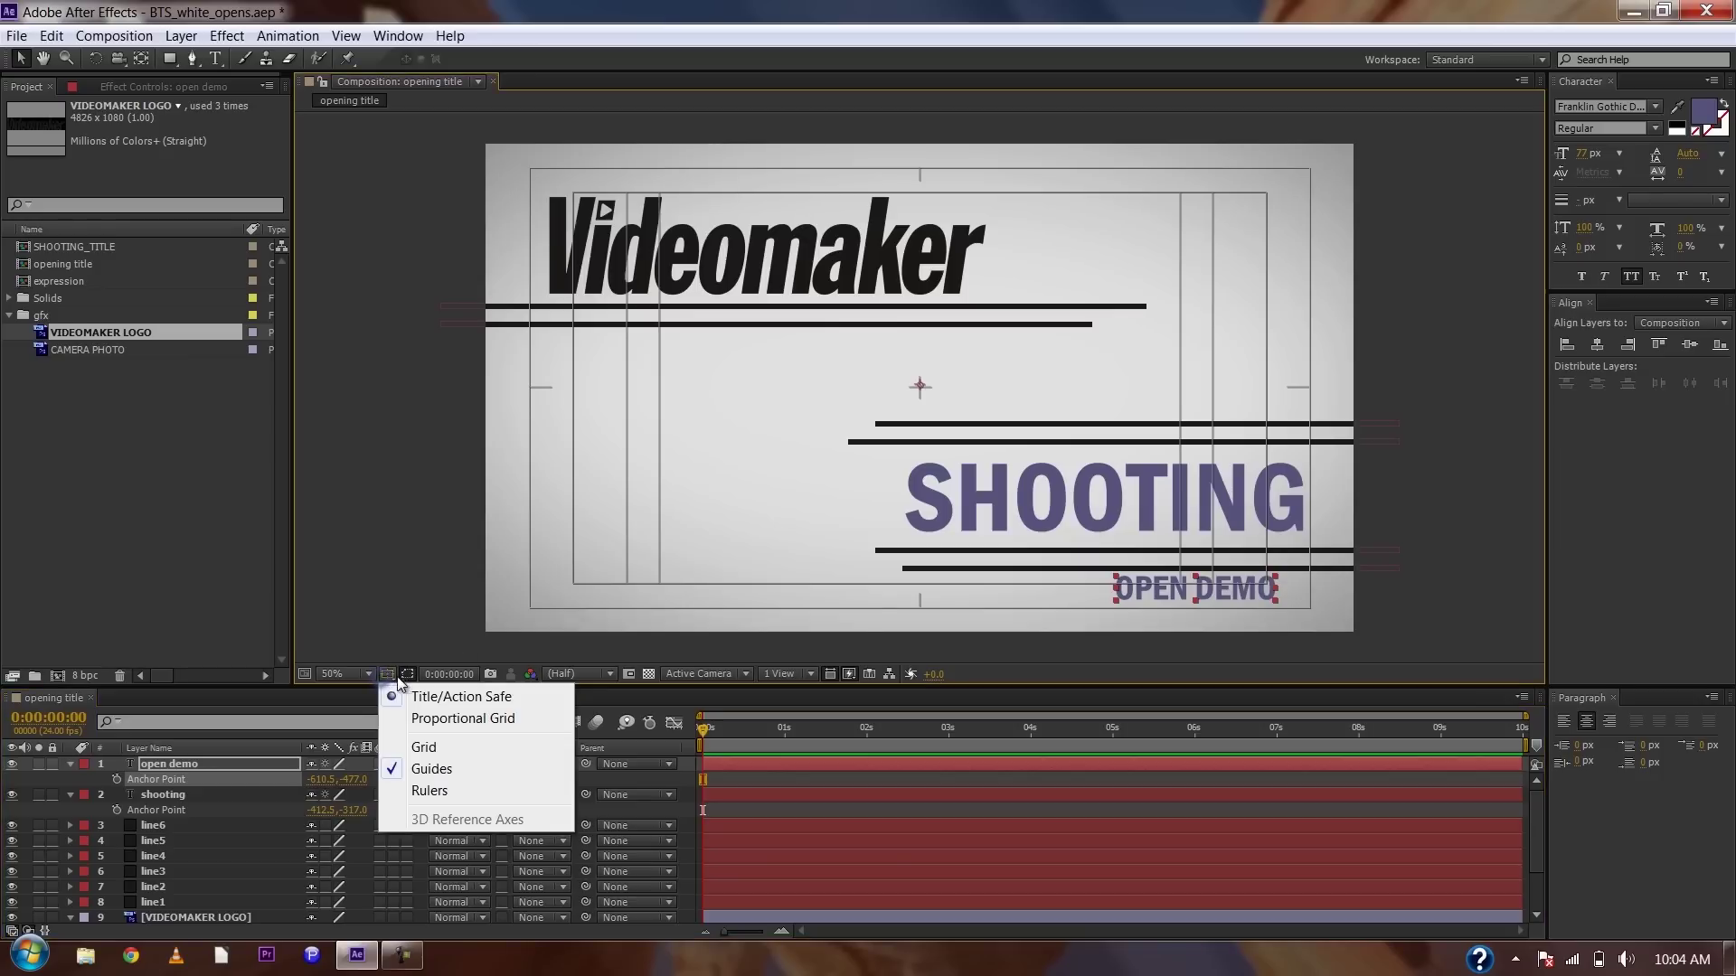
pyautogui.click(425, 698)
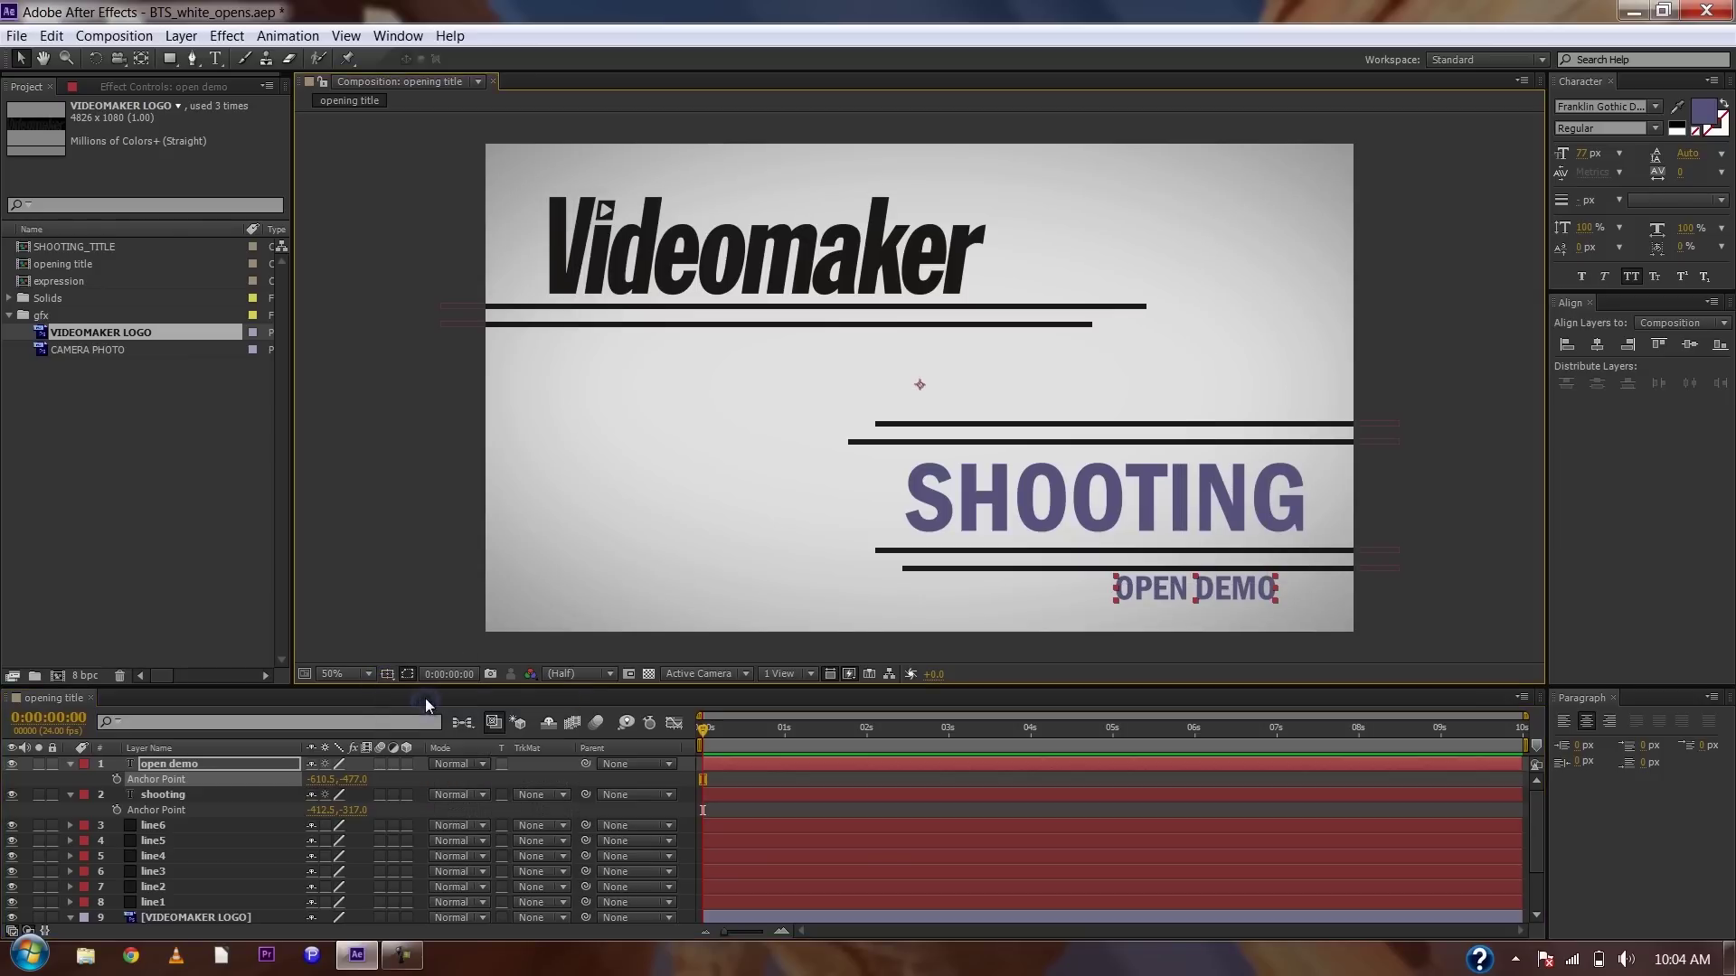
pyautogui.click(392, 569)
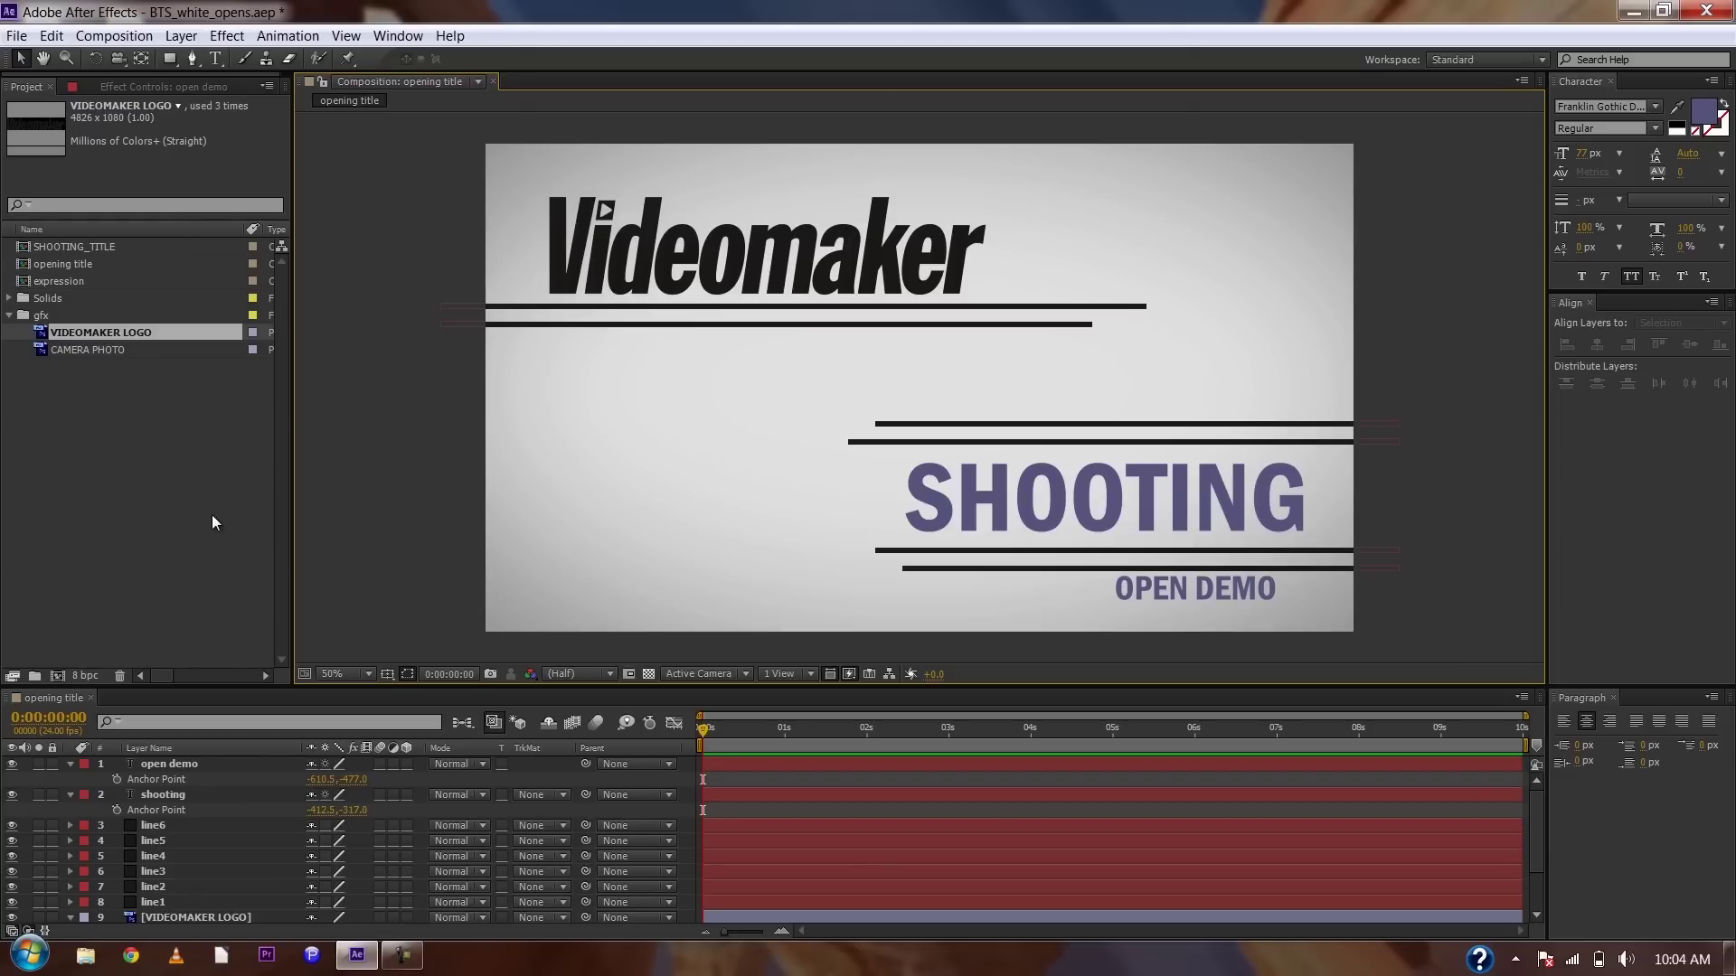
# - Add the CAMERA PHOTO footage to the composition as a layer between the open demo and shooting layers
pyautogui.click(103, 350)
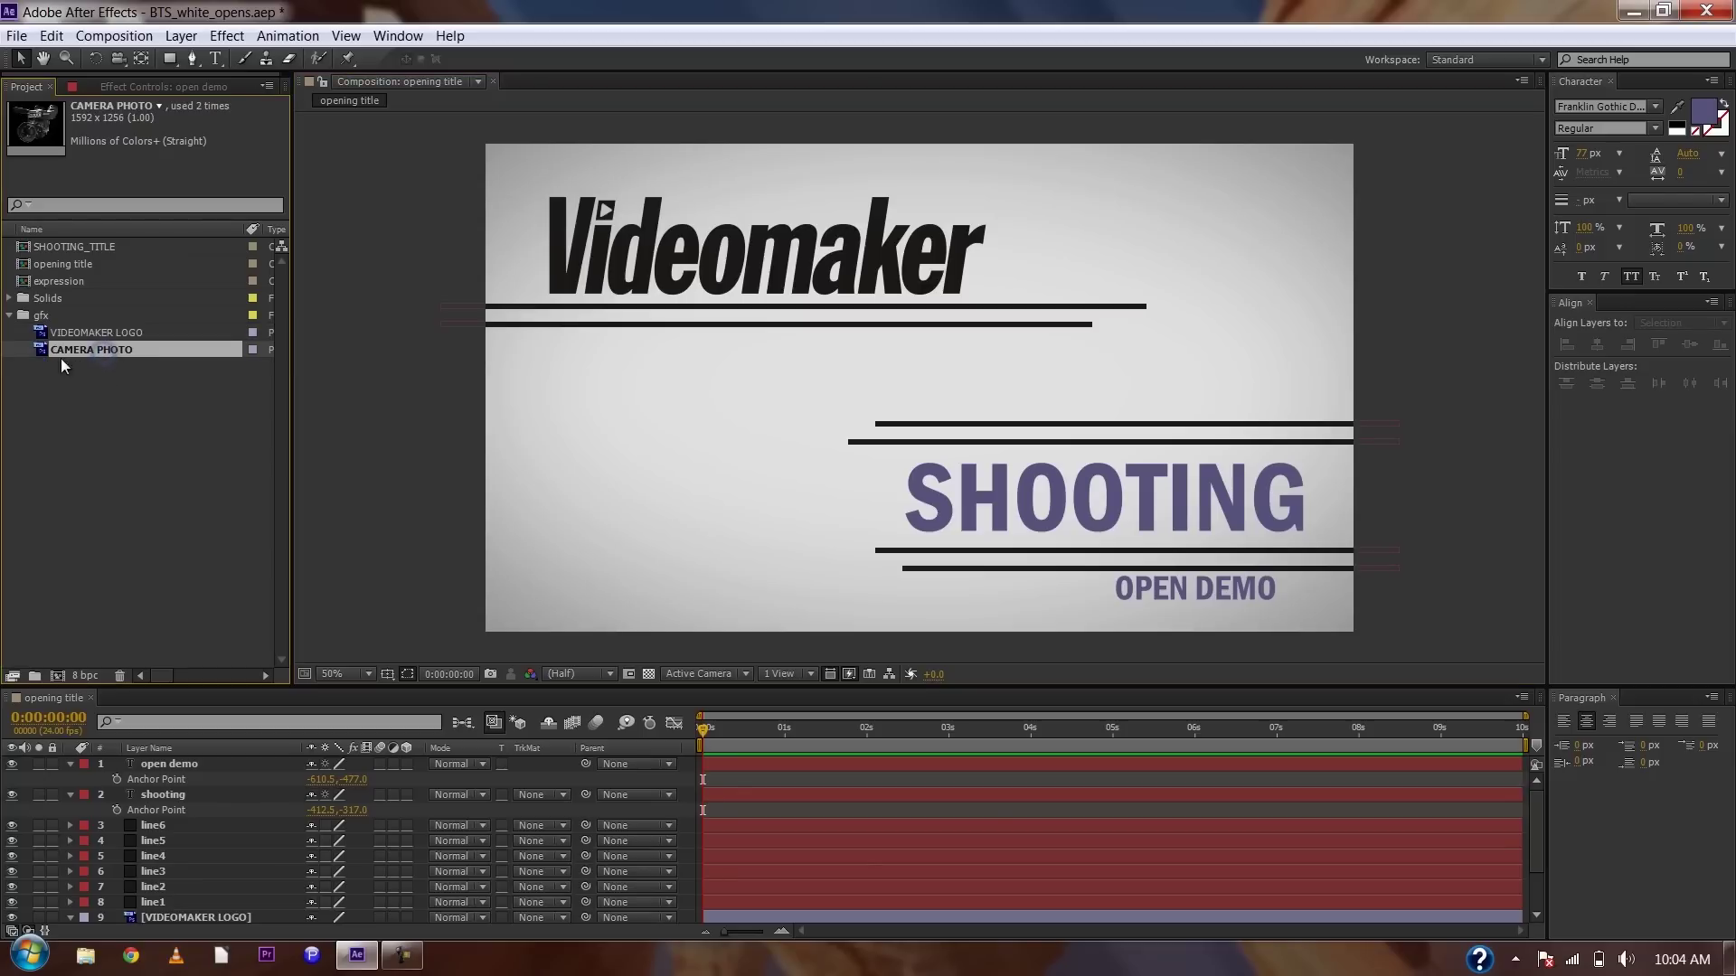
pyautogui.moveTo(85, 349); pyautogui.dragTo(263, 781)
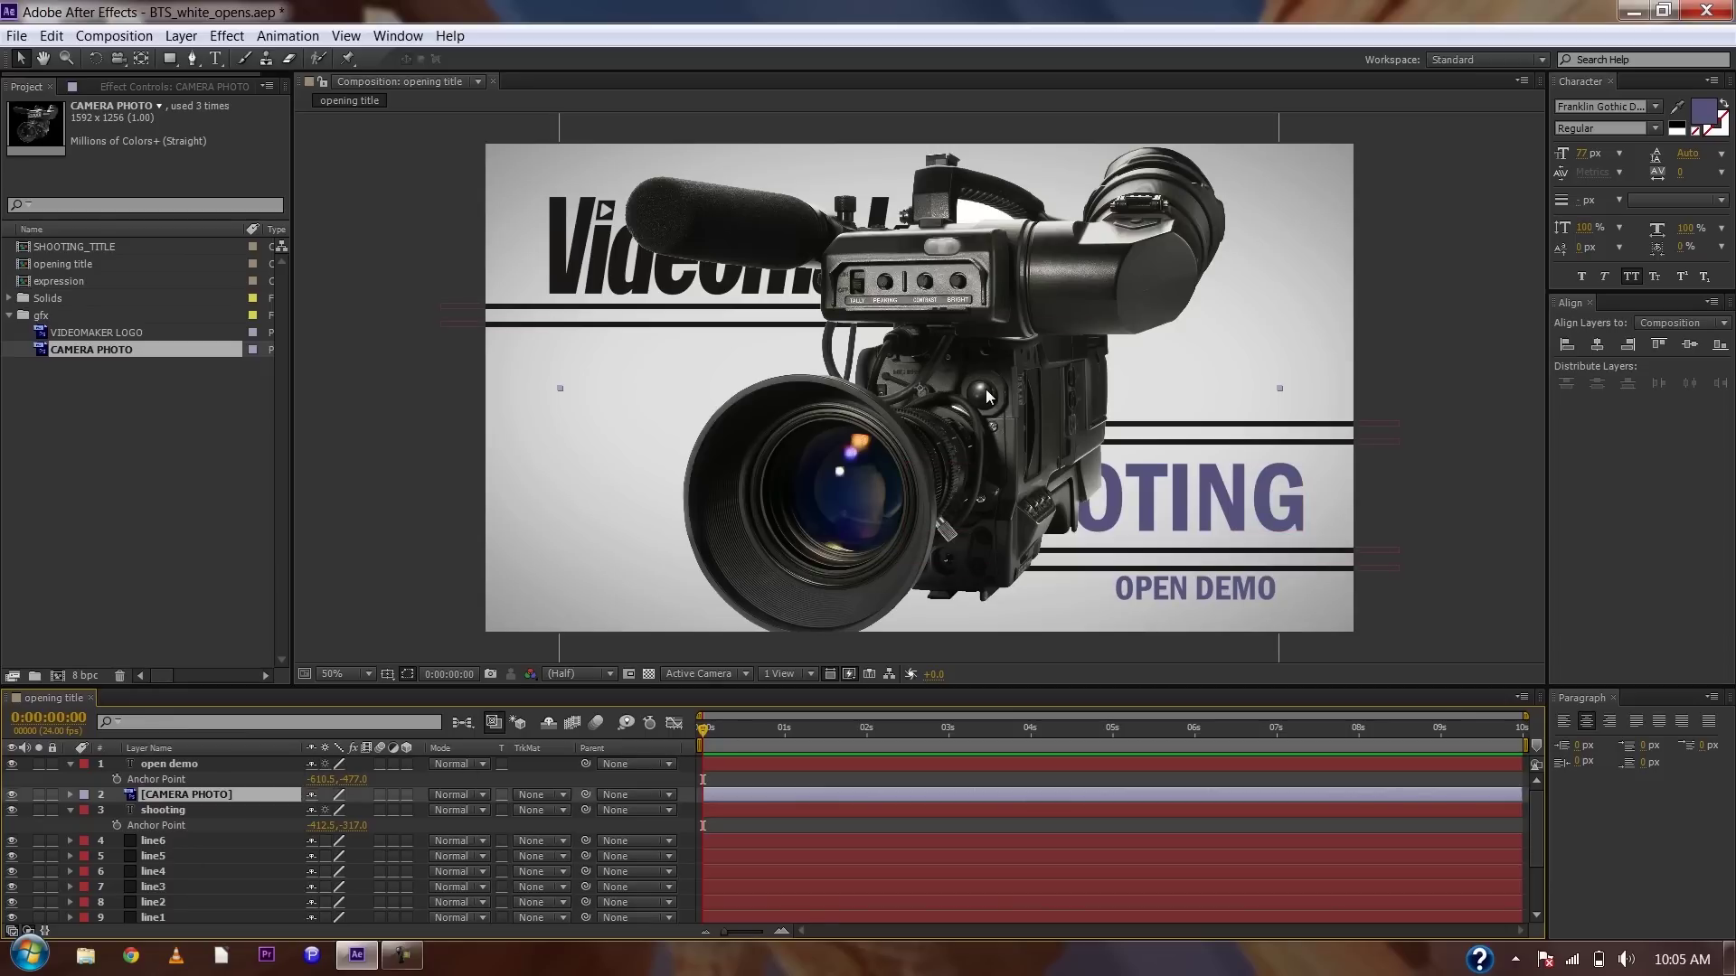
# - Scale the camera photo down to about half size and set its anchor point to 1783.0, 261.0, beside the SHOOTING text
pyautogui.press('s')
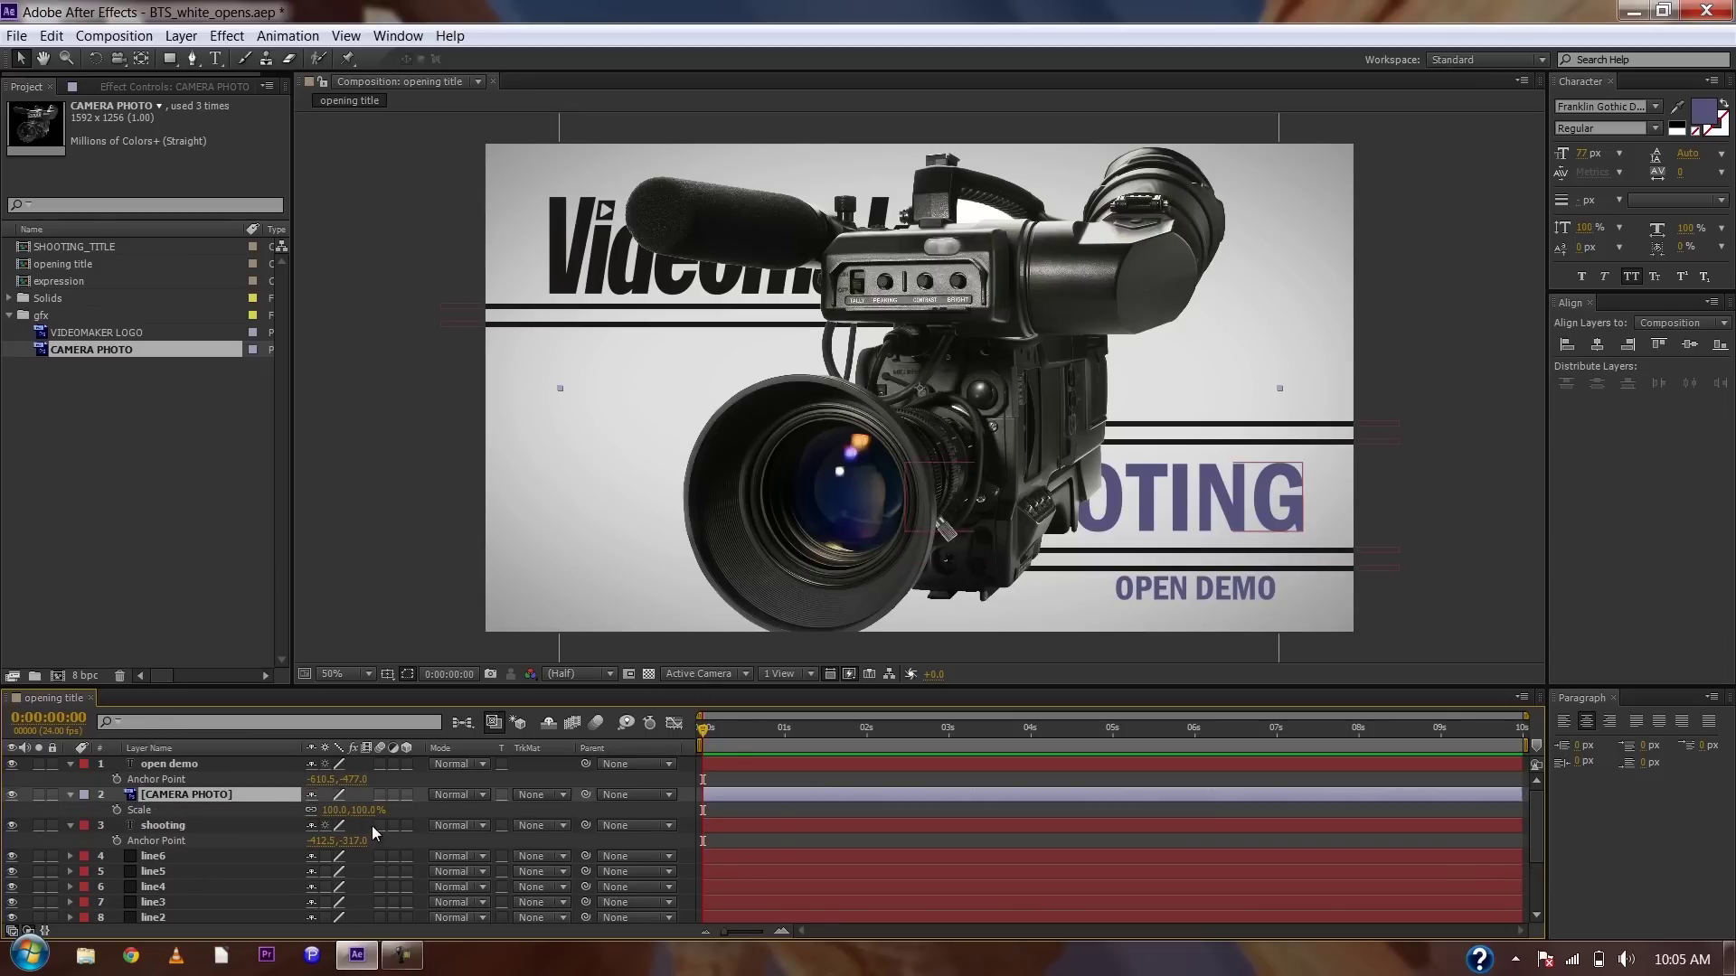
pyautogui.moveTo(370, 809); pyautogui.dragTo(335, 840)
pyautogui.press('a')
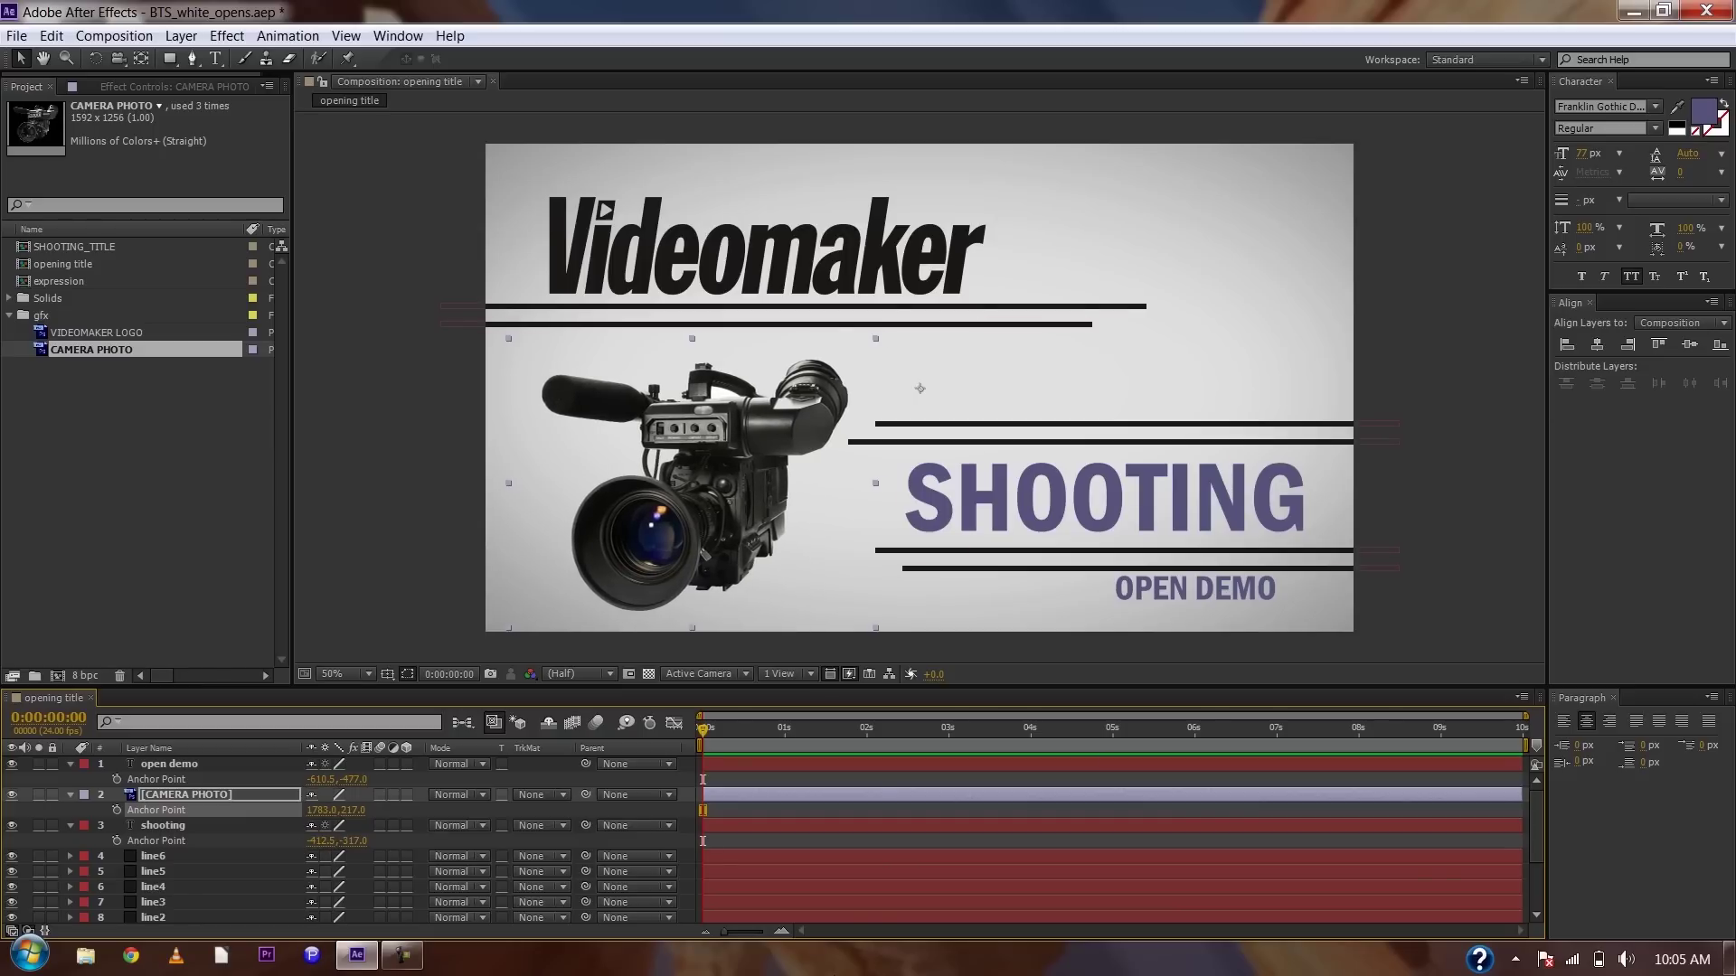
pyautogui.moveTo(348, 812); pyautogui.dragTo(396, 803)
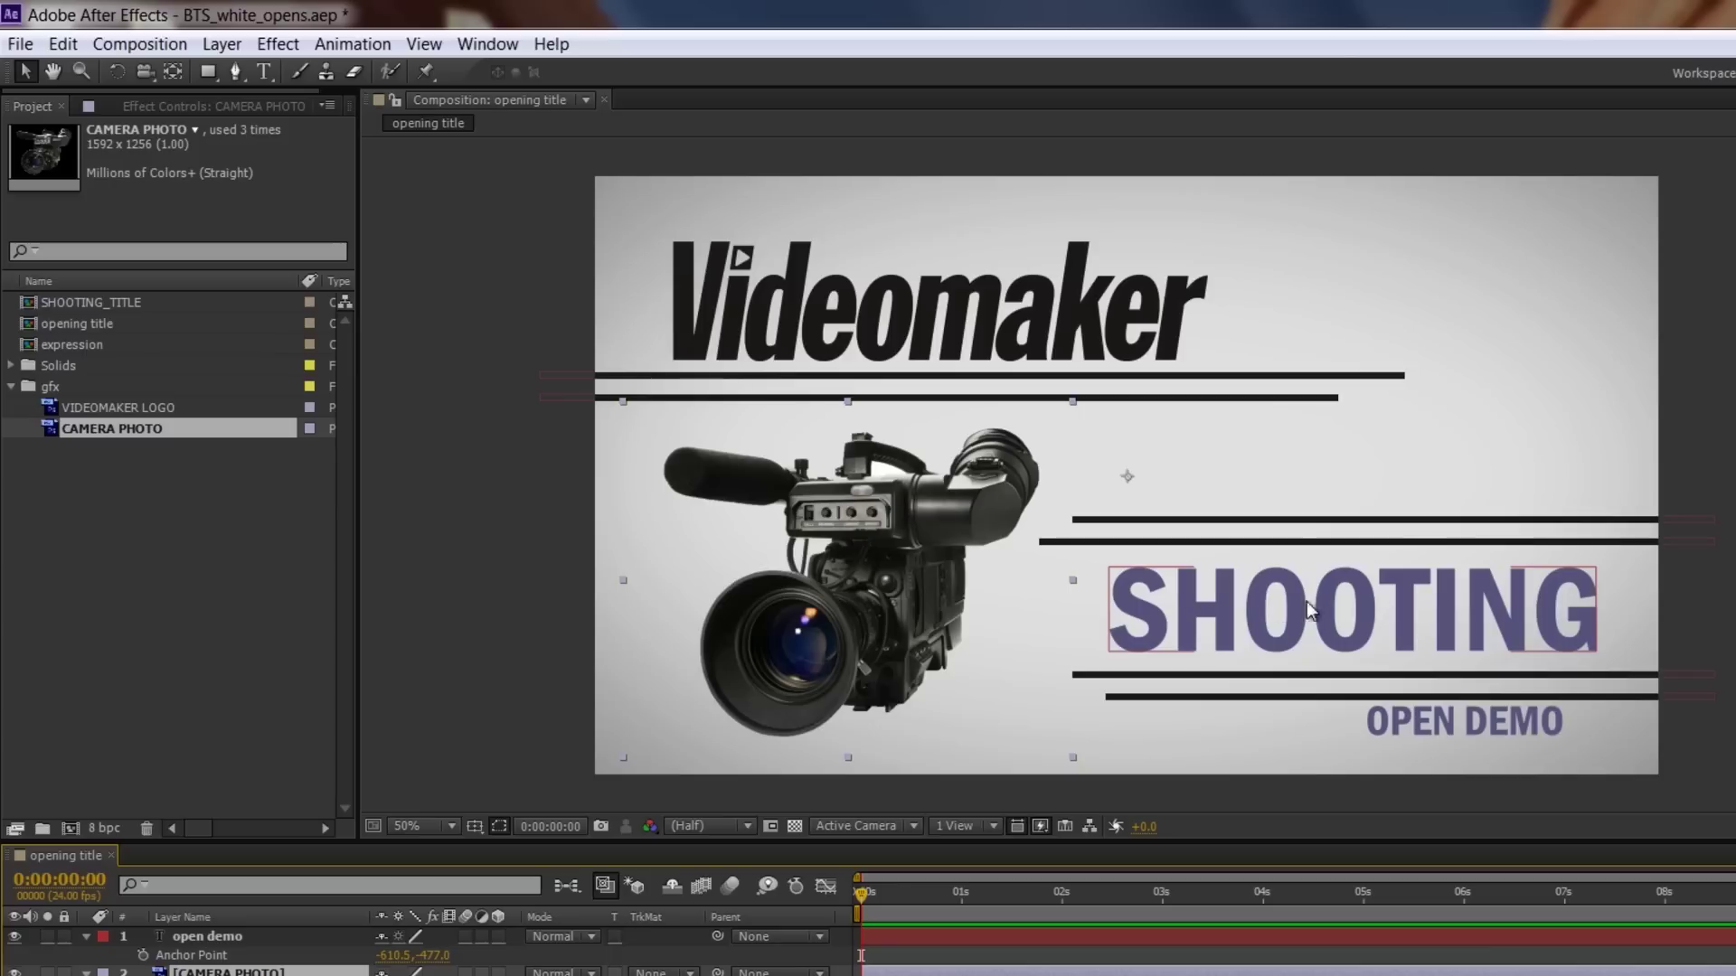
# - Apply a Hue/Saturation effect to the camera photo and set Master Saturation to -100
pyautogui.click(277, 44)
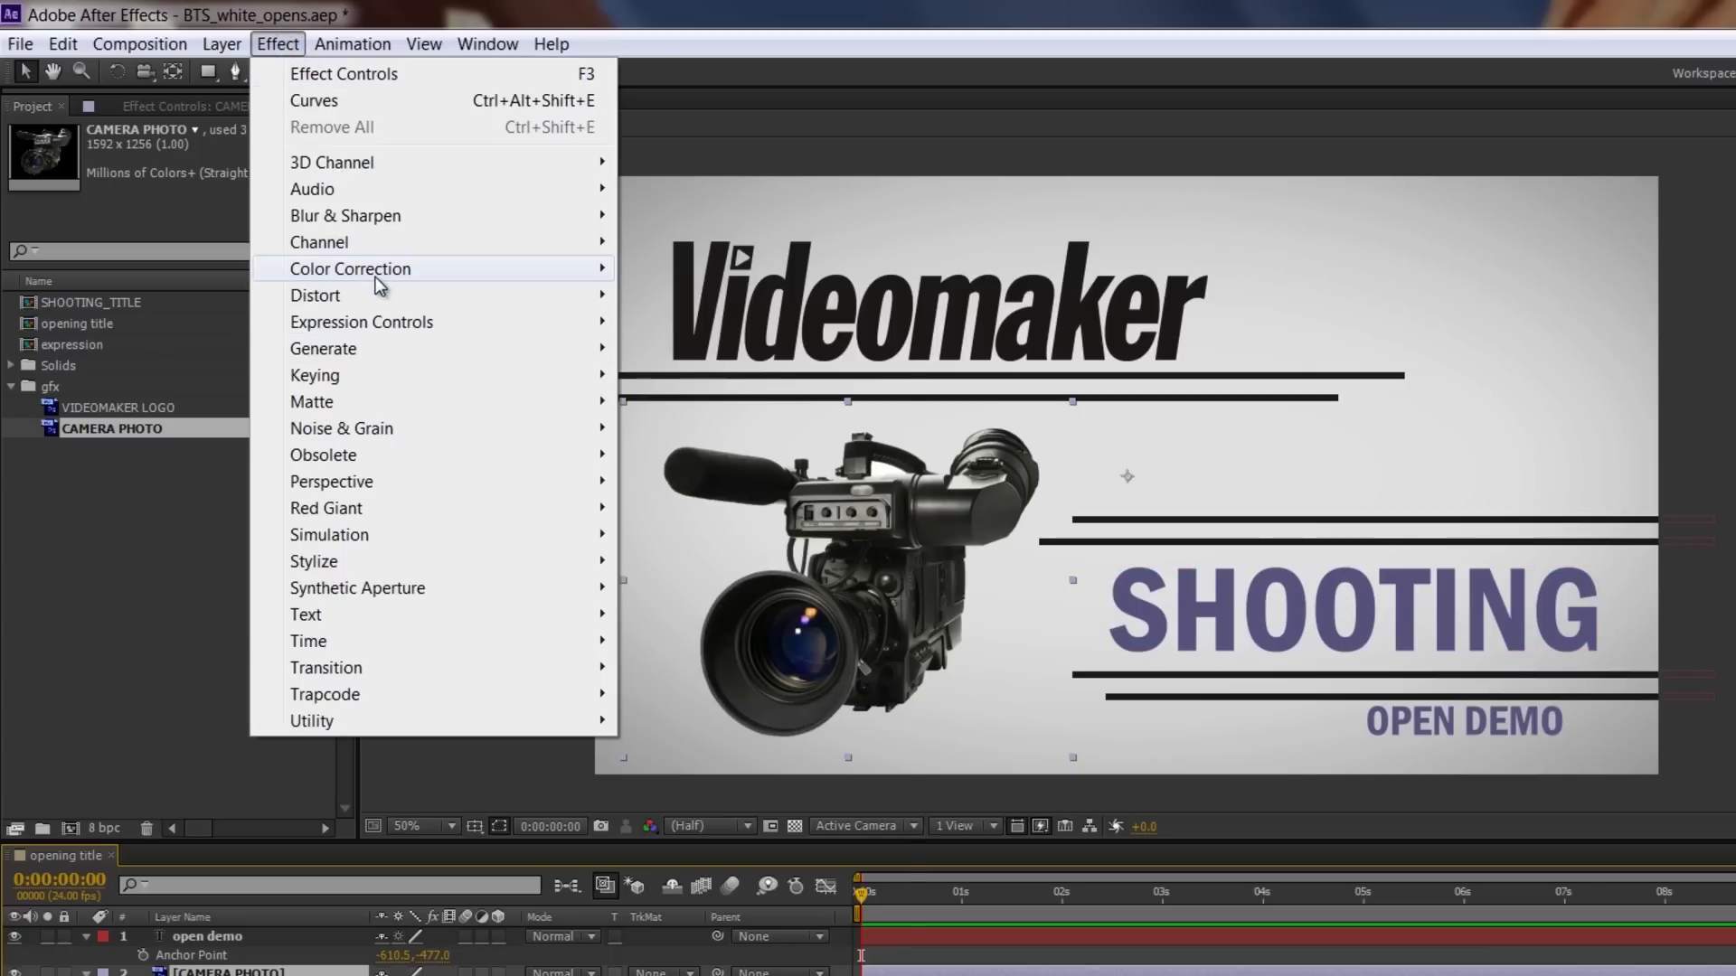
pyautogui.moveTo(378, 273)
pyautogui.click(741, 853)
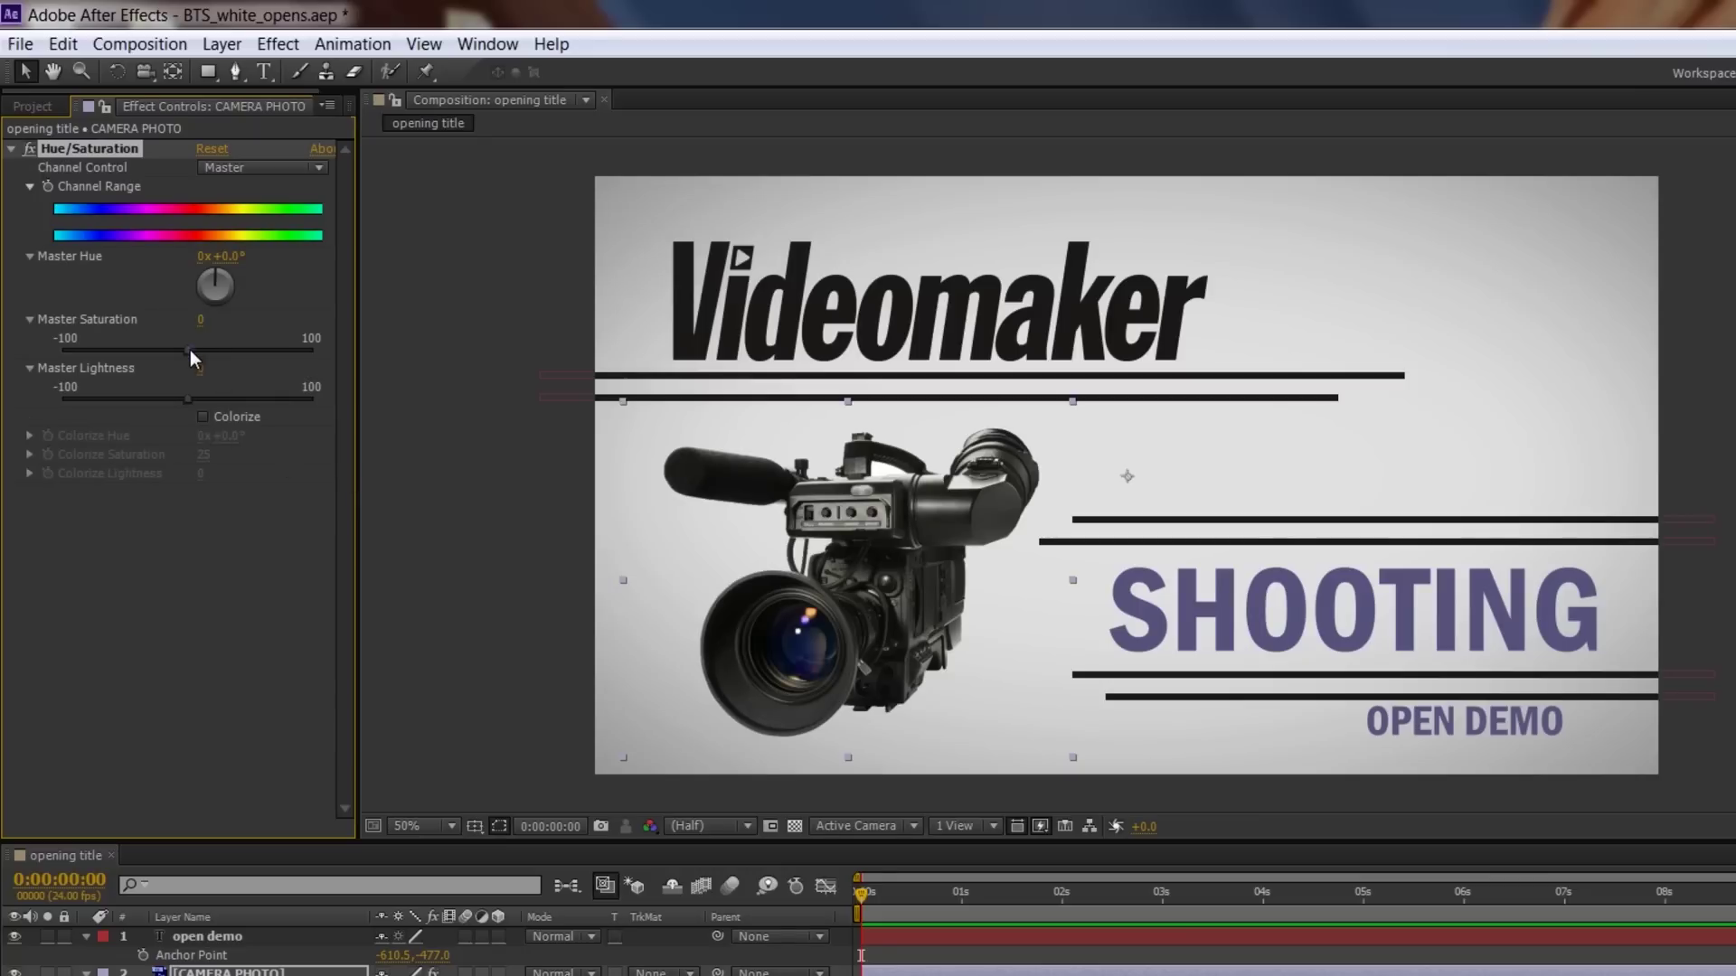
pyautogui.moveTo(190, 350); pyautogui.dragTo(60, 349)
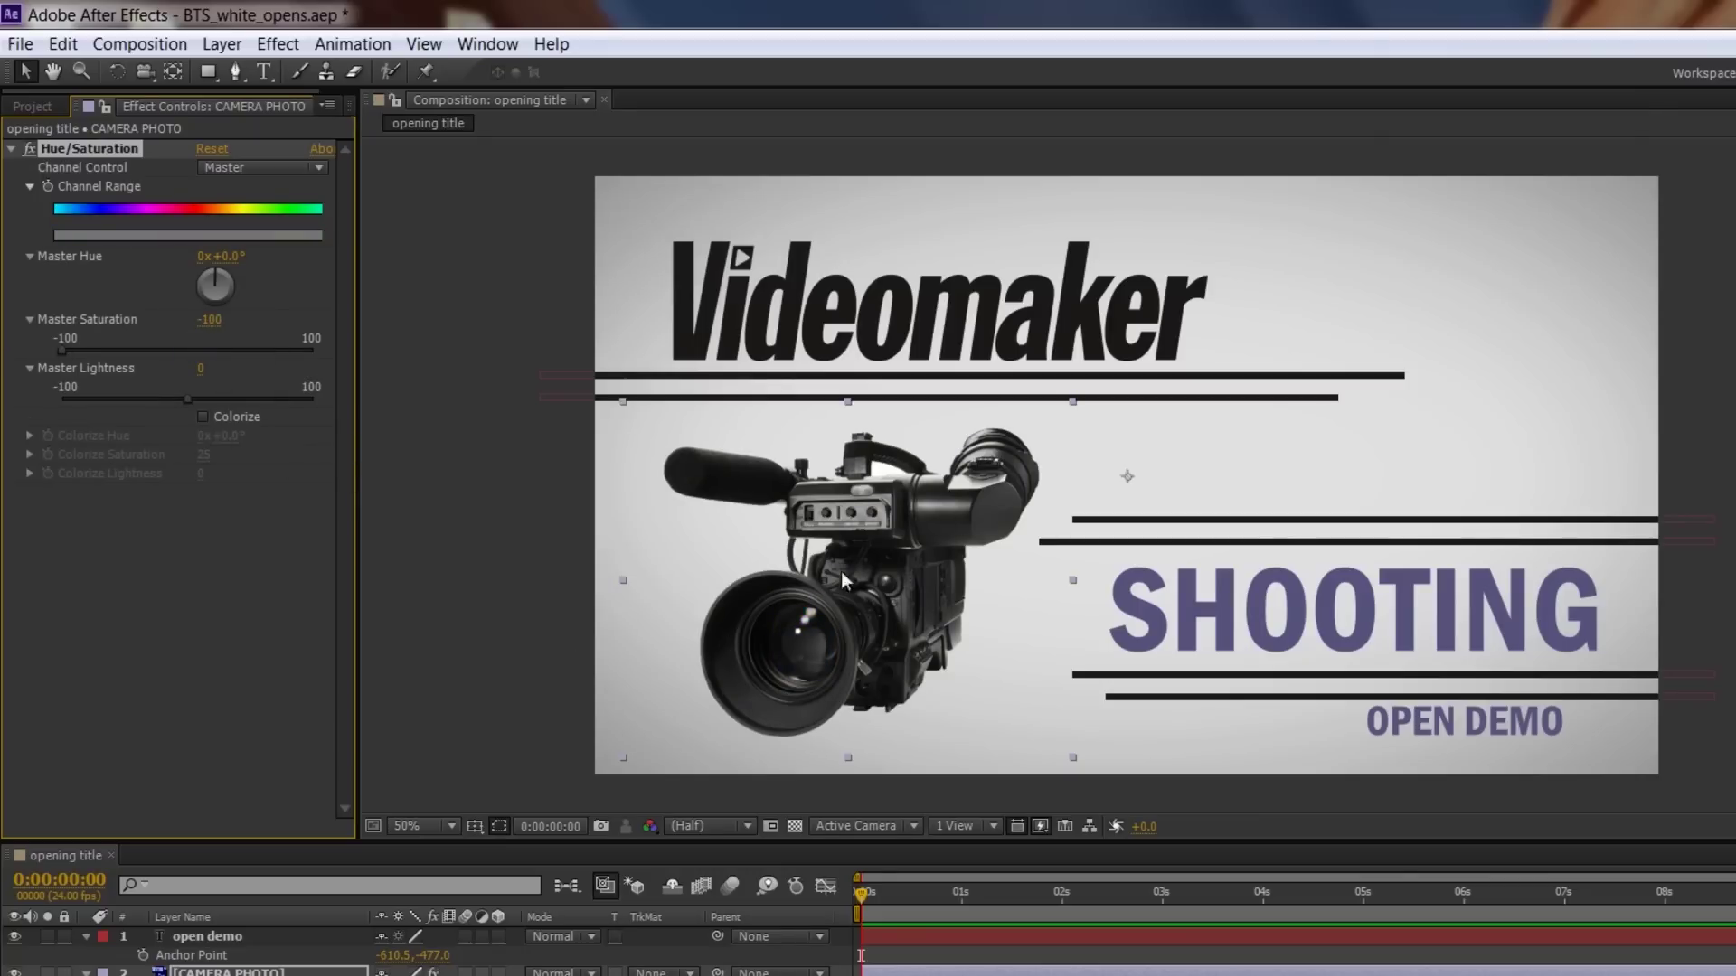
# - Apply a Curves effect to the camera photo and bend the RGB curve slightly downward to darken it
pyautogui.click(276, 47)
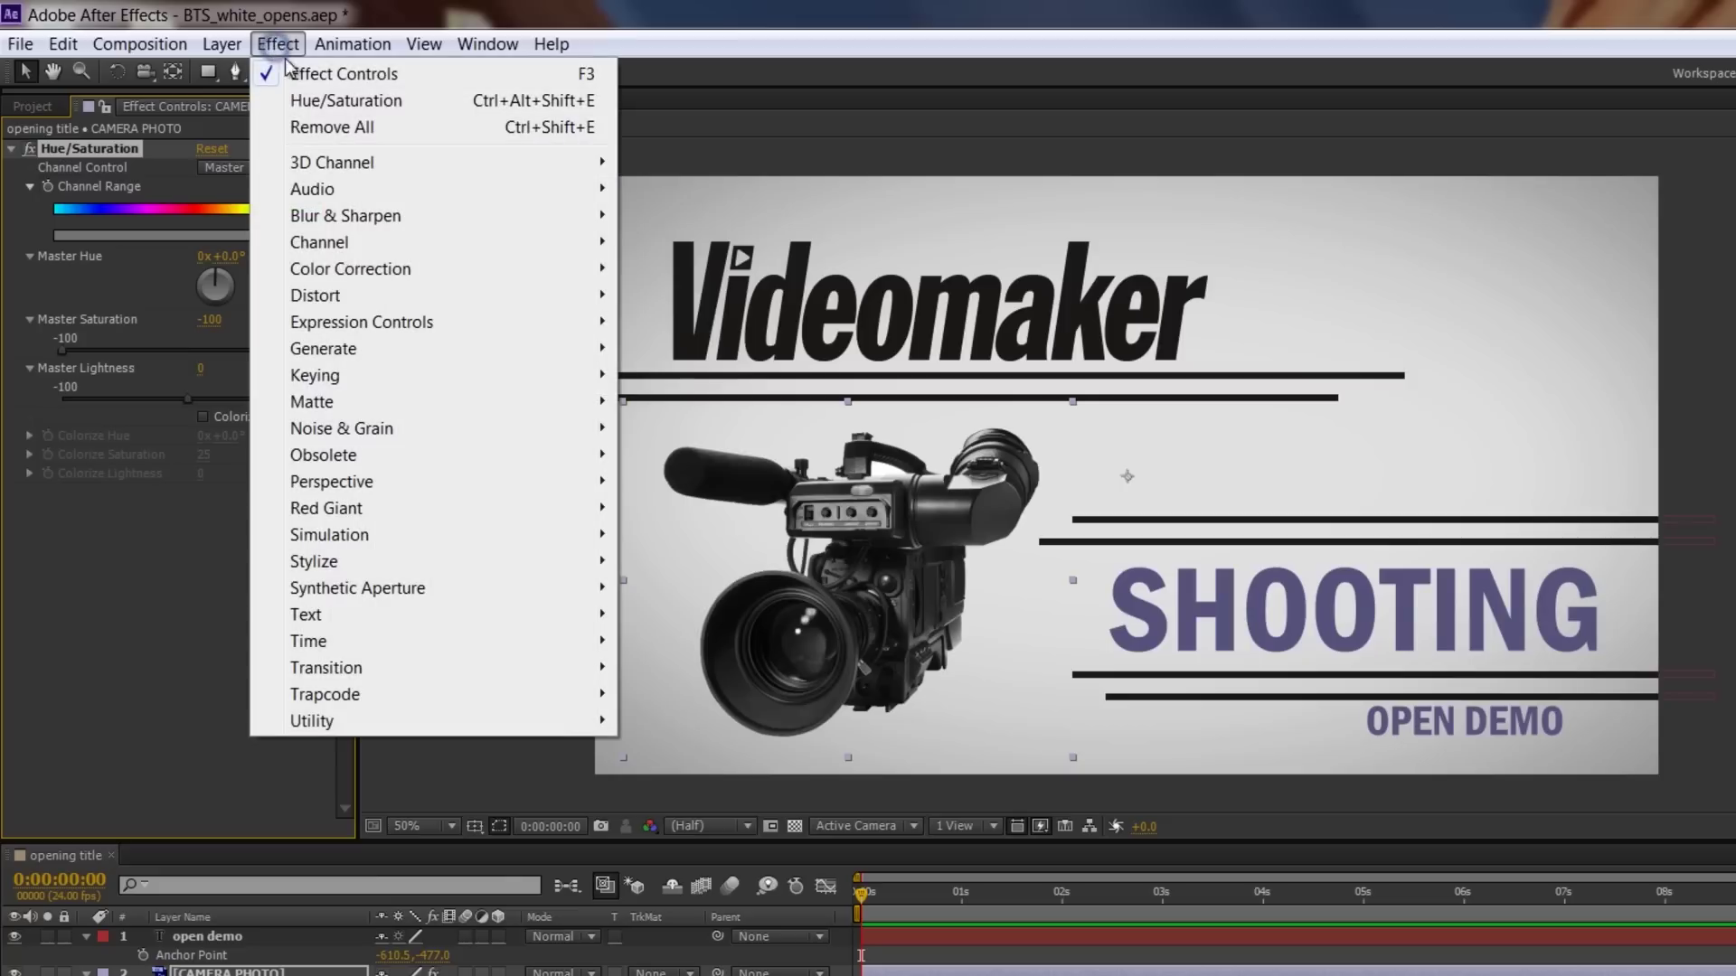
pyautogui.moveTo(411, 271)
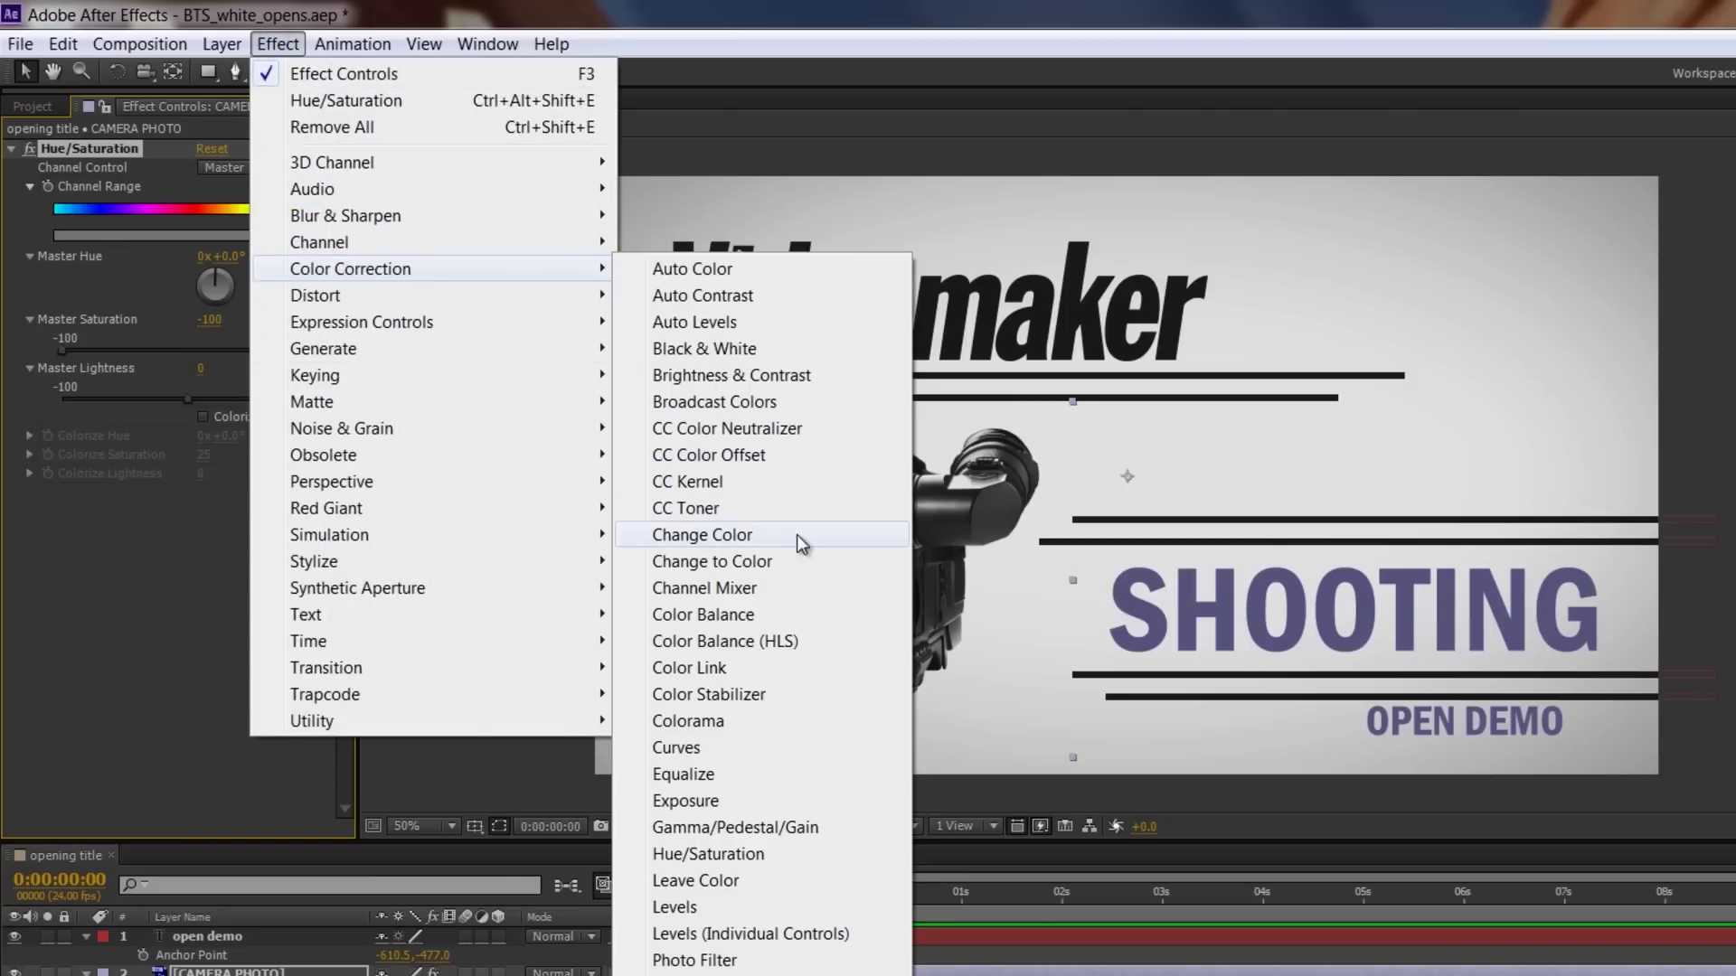
pyautogui.click(747, 747)
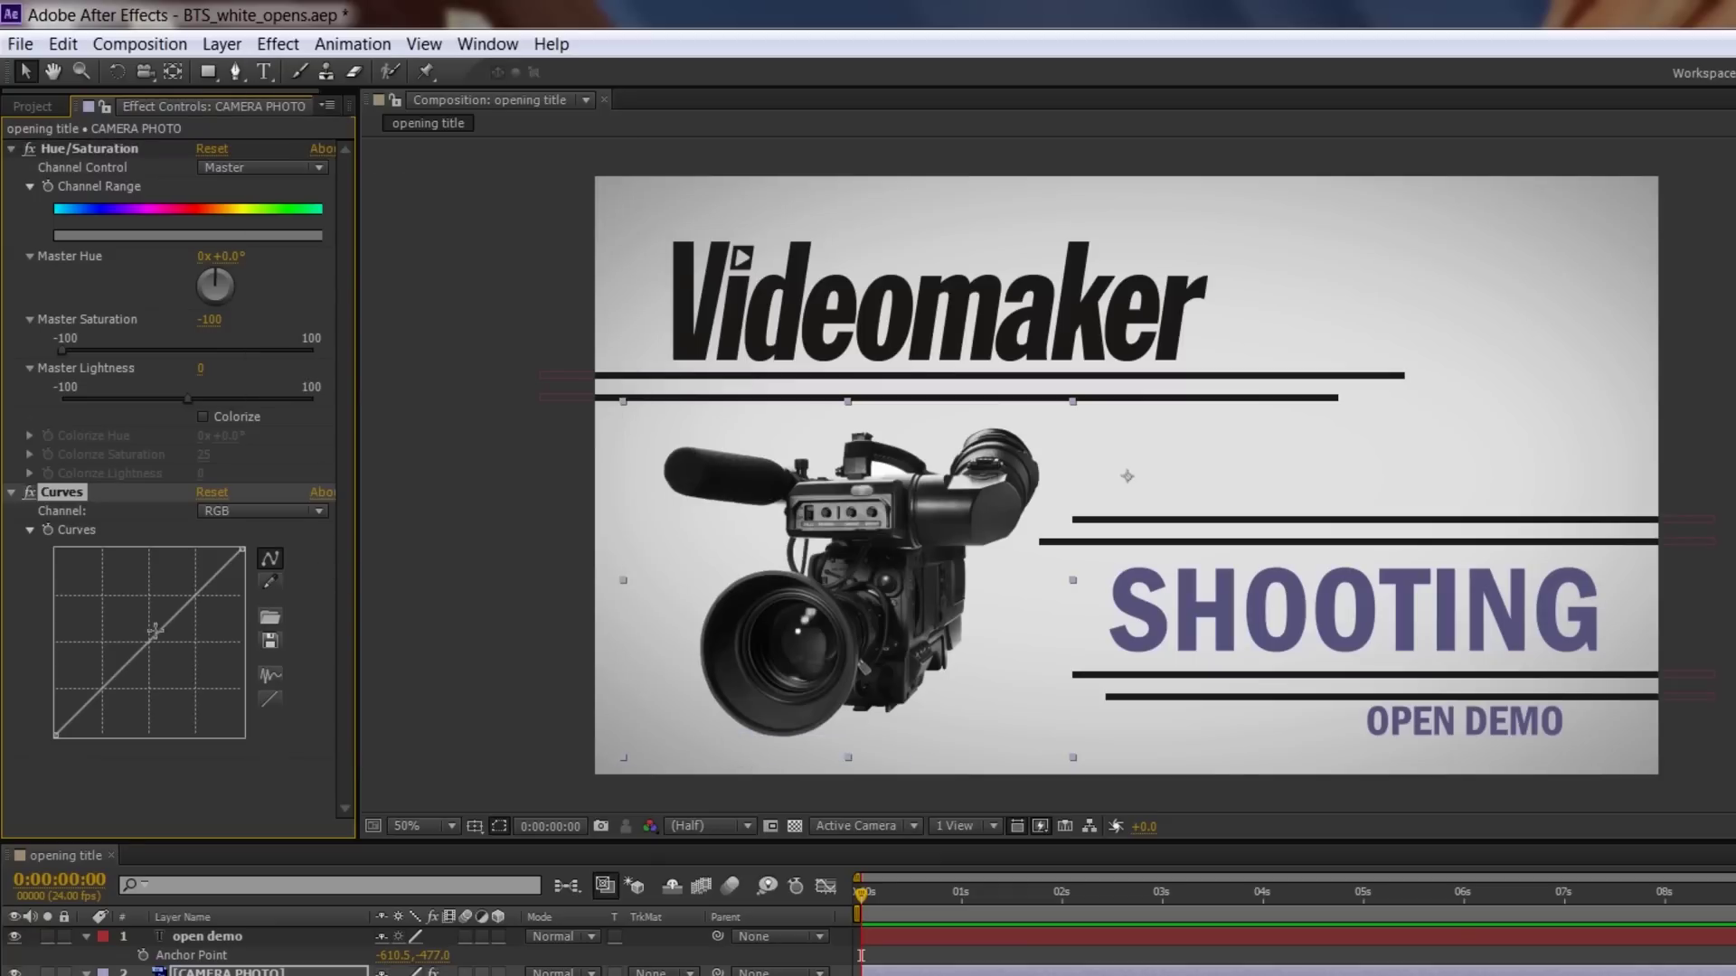
pyautogui.moveTo(126, 665); pyautogui.dragTo(137, 681)
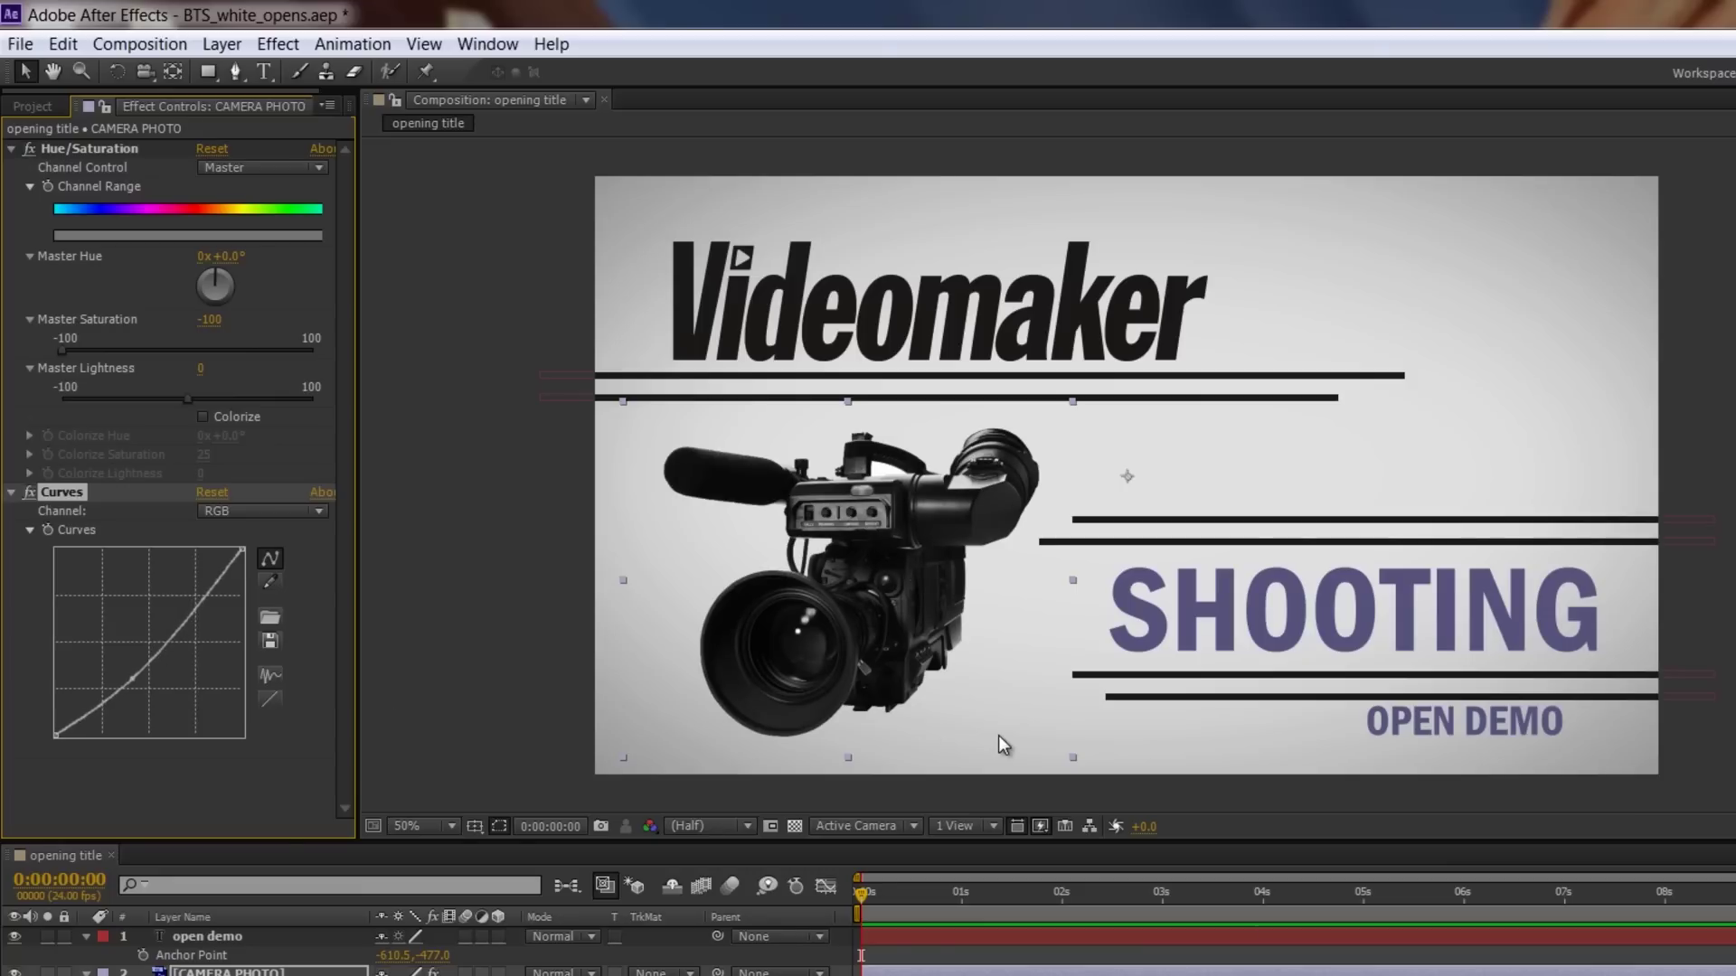
pyautogui.click(447, 599)
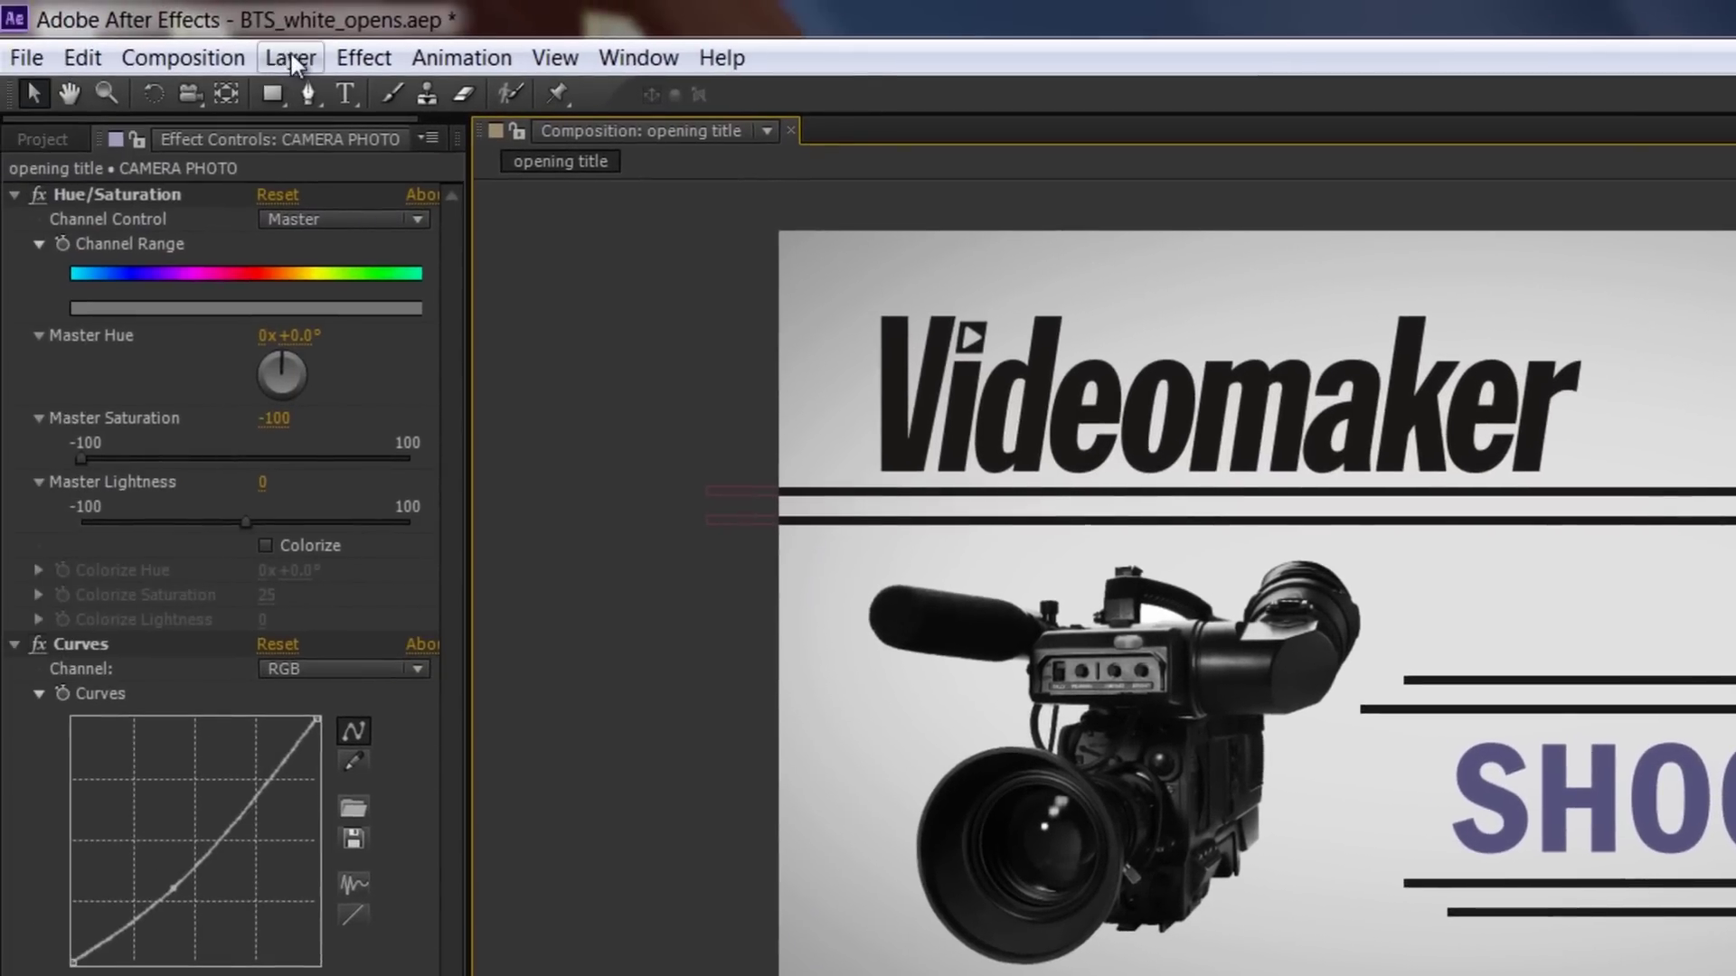
# - Create a two-node camera layer named Camera 1 with the 35mm preset
pyautogui.click(182, 34)
pyautogui.moveTo(357, 107)
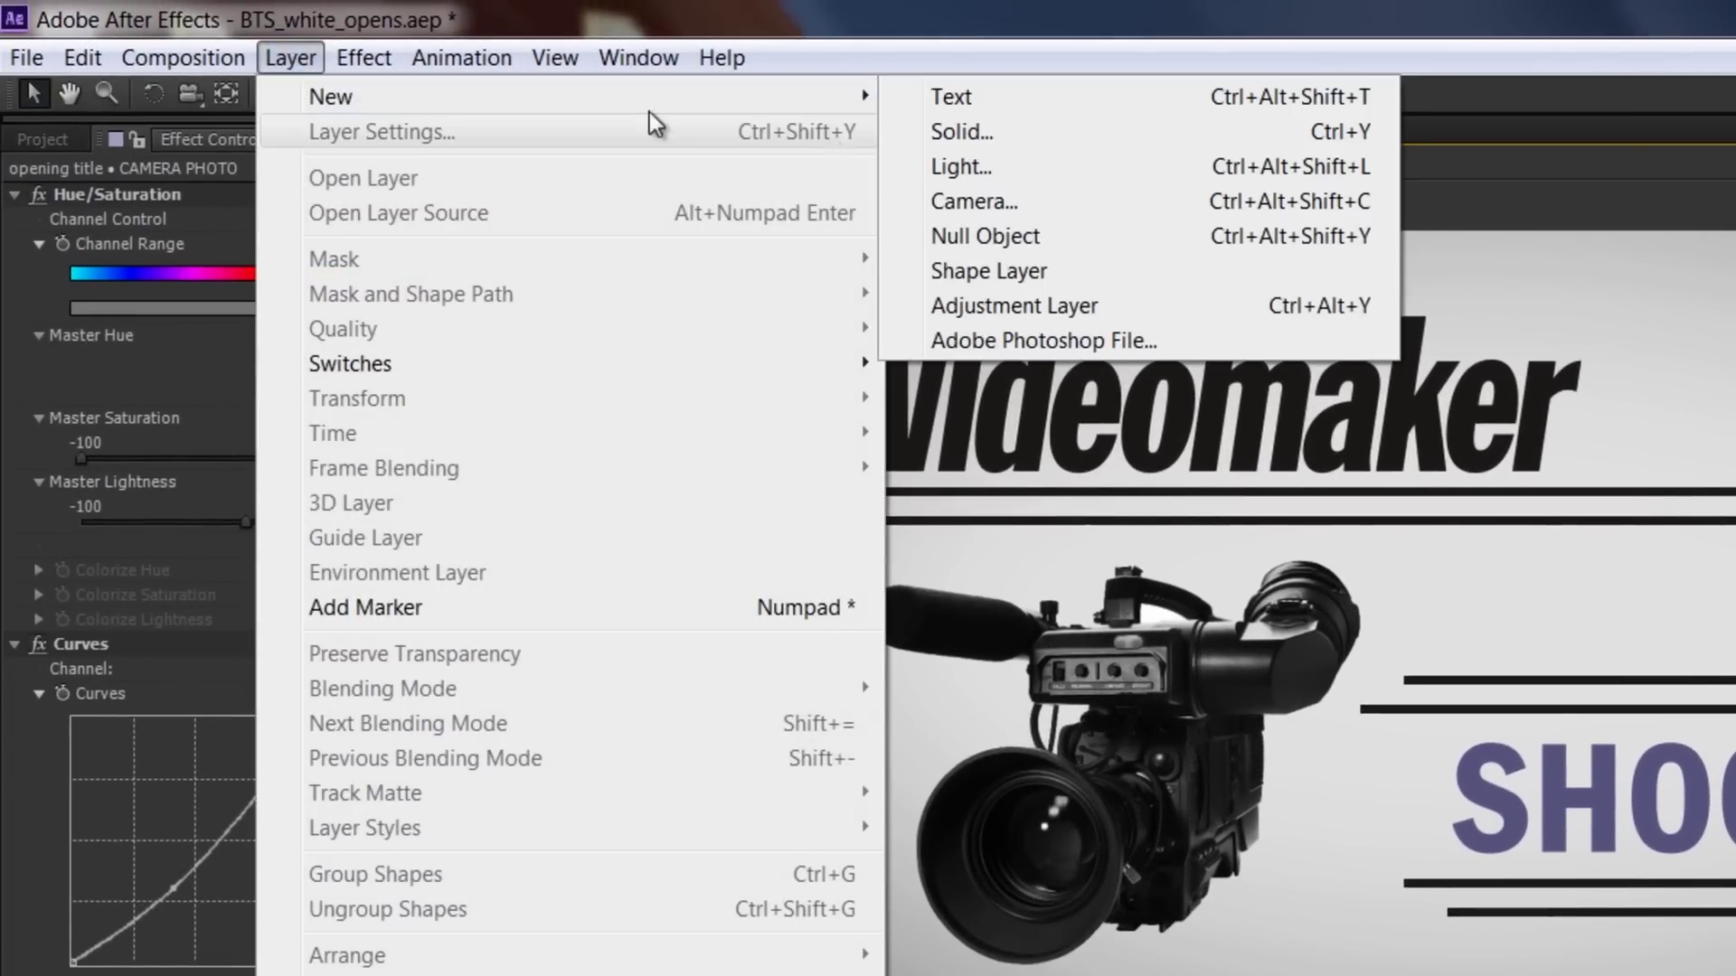
pyautogui.click(1060, 204)
pyautogui.click(1195, 372)
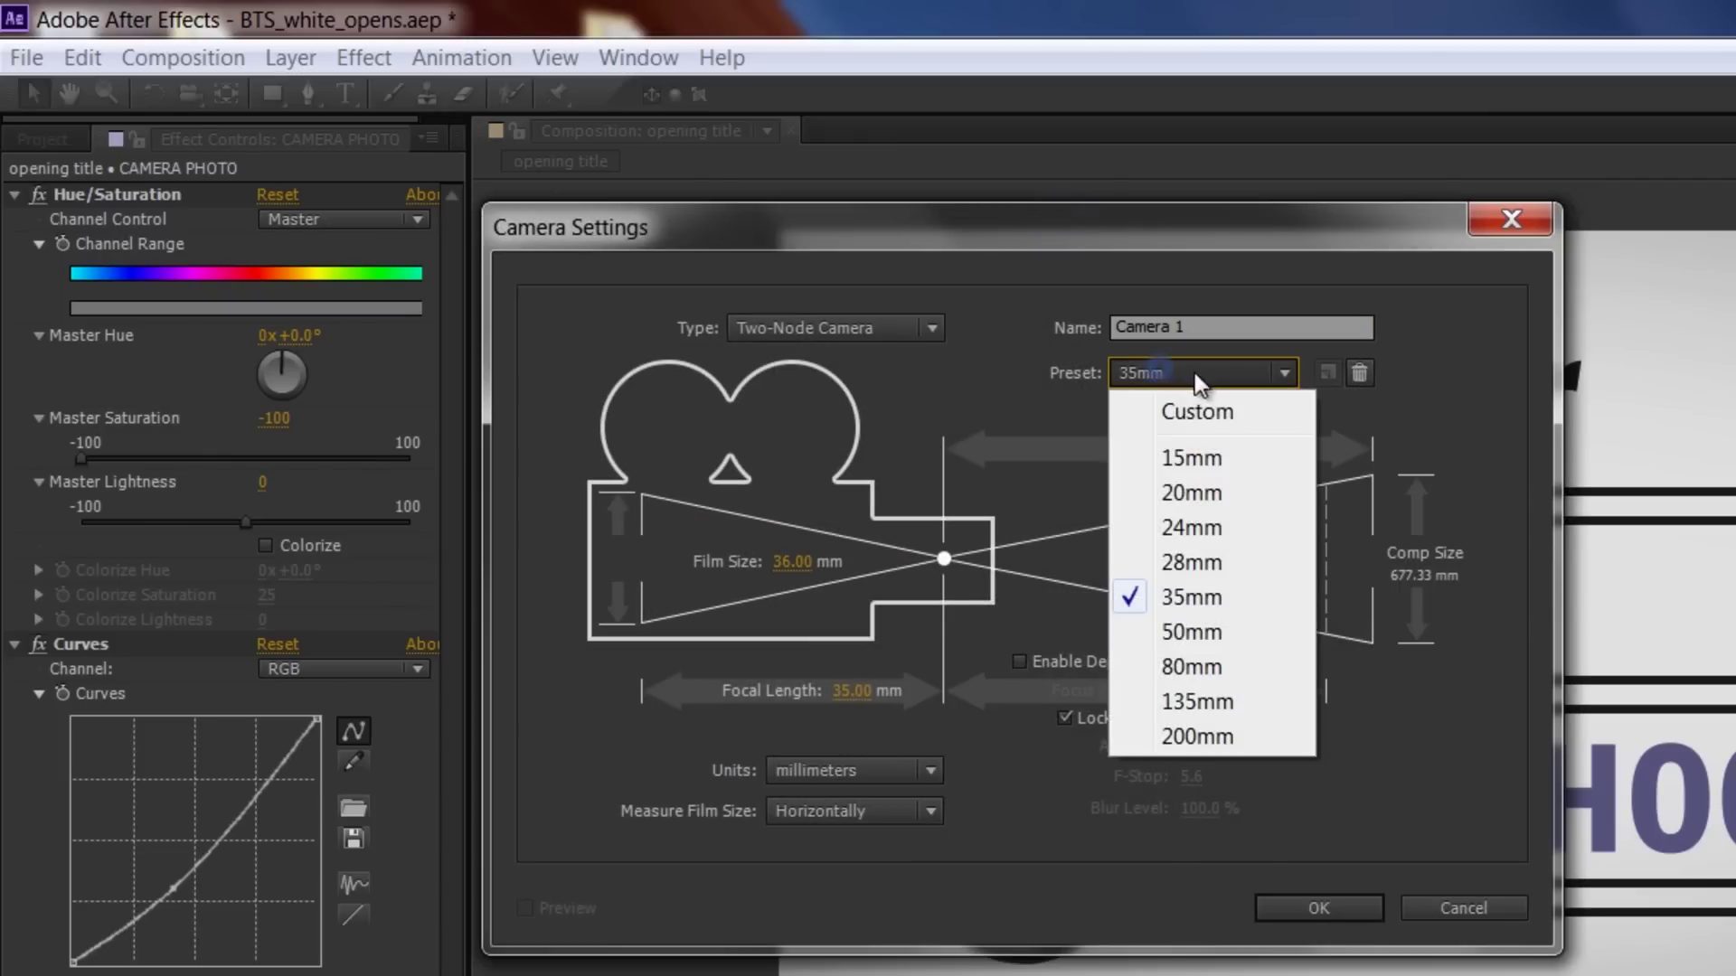
pyautogui.click(1206, 604)
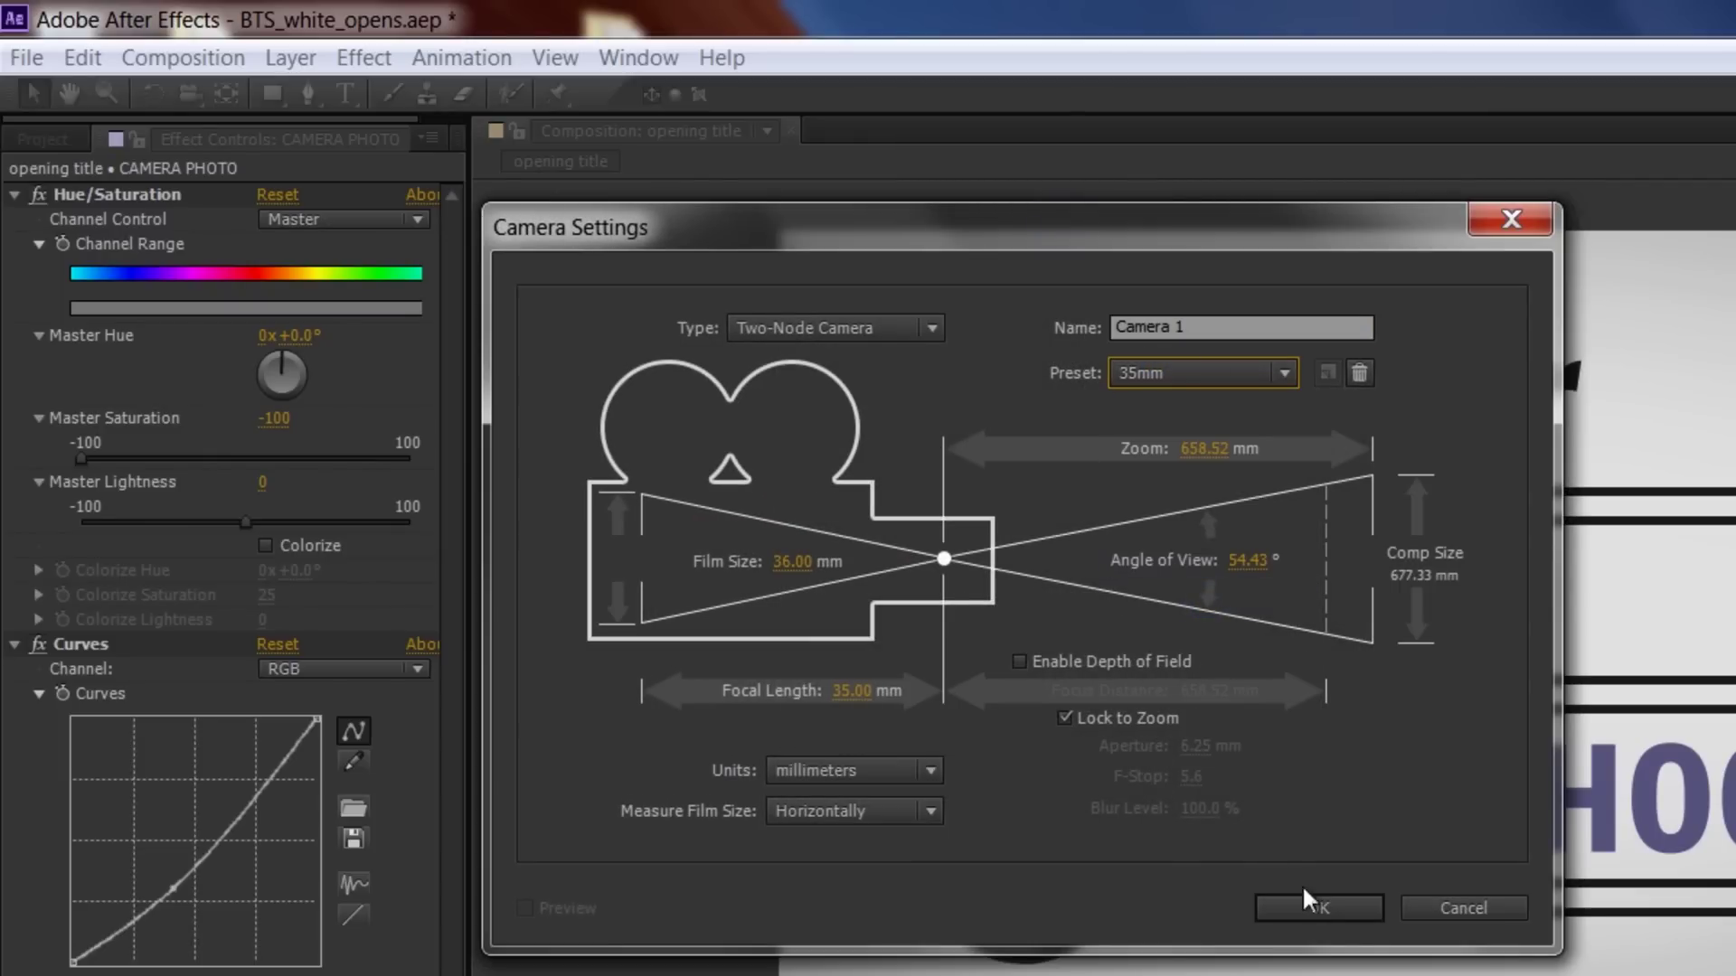
pyautogui.click(1320, 906)
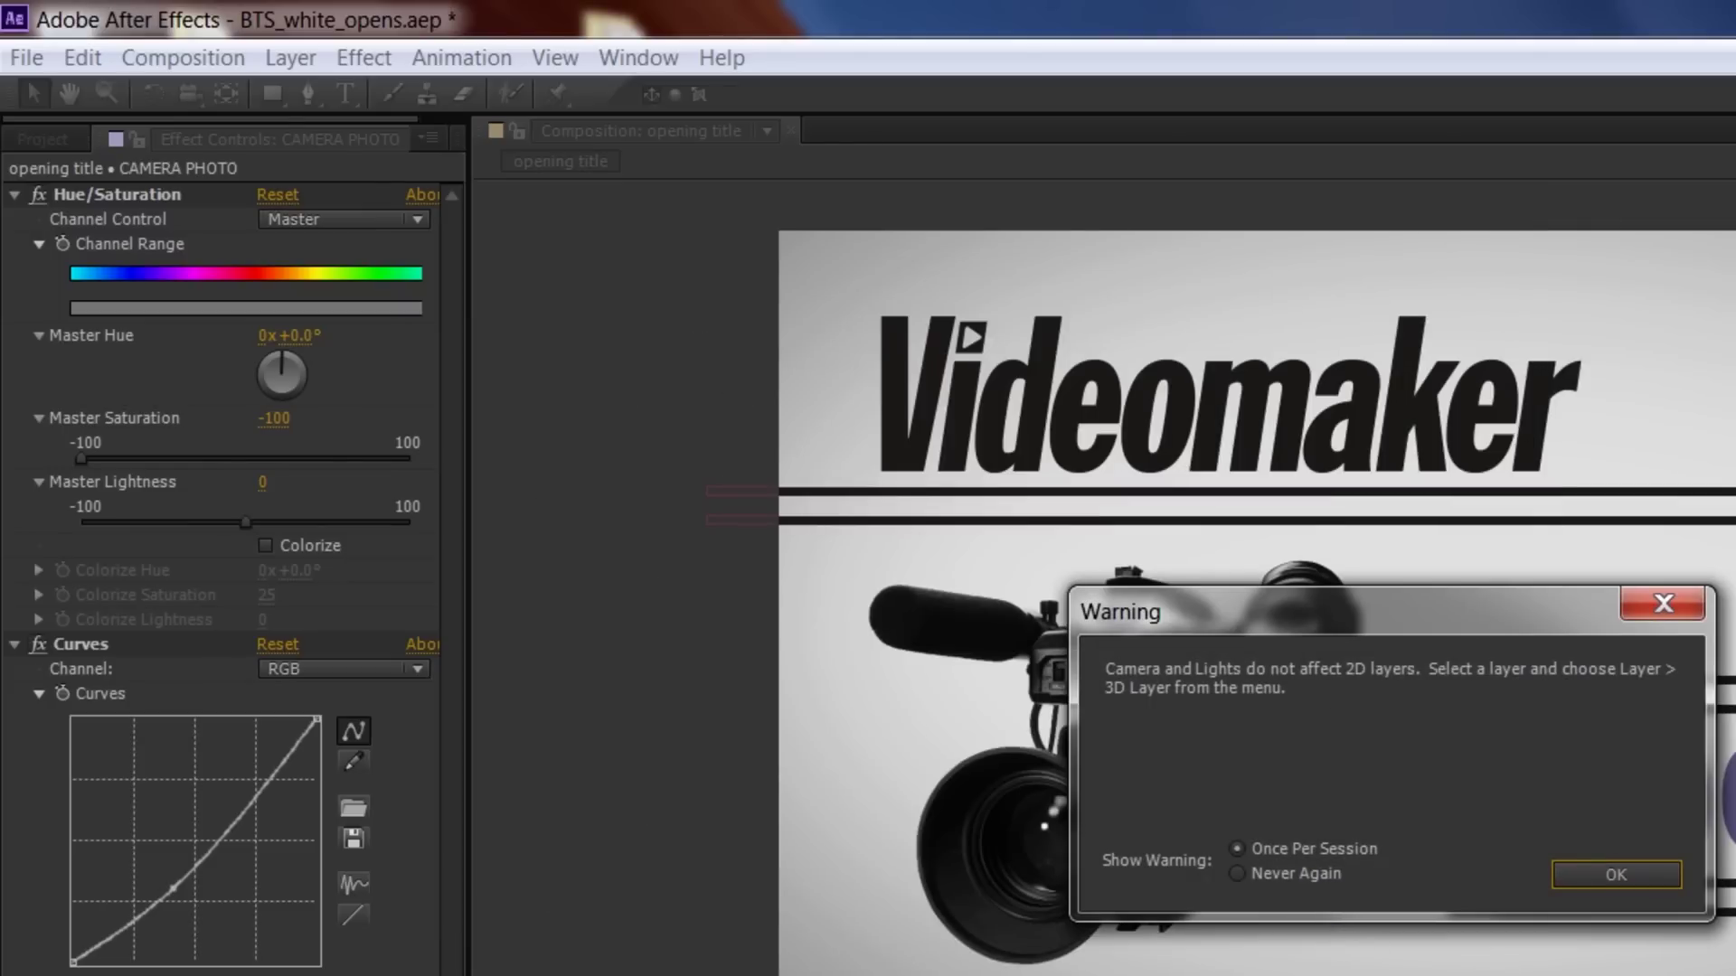
pyautogui.click(1588, 877)
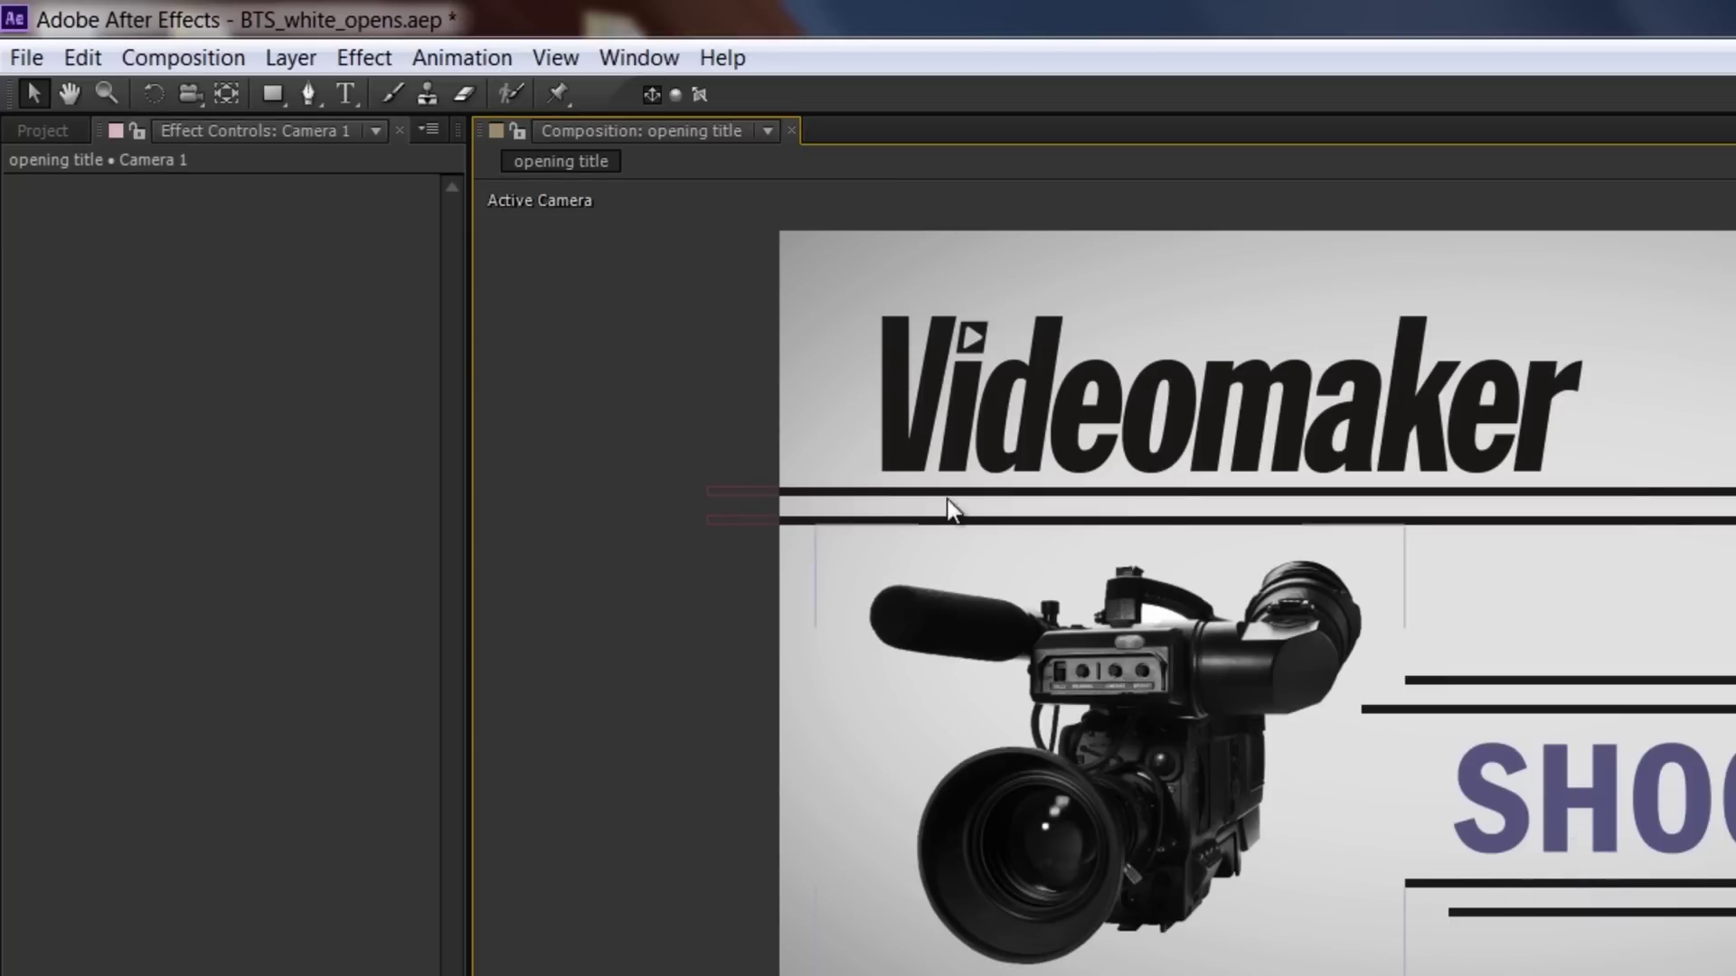
# - Add a new null object layer above the camera layer
pyautogui.click(289, 62)
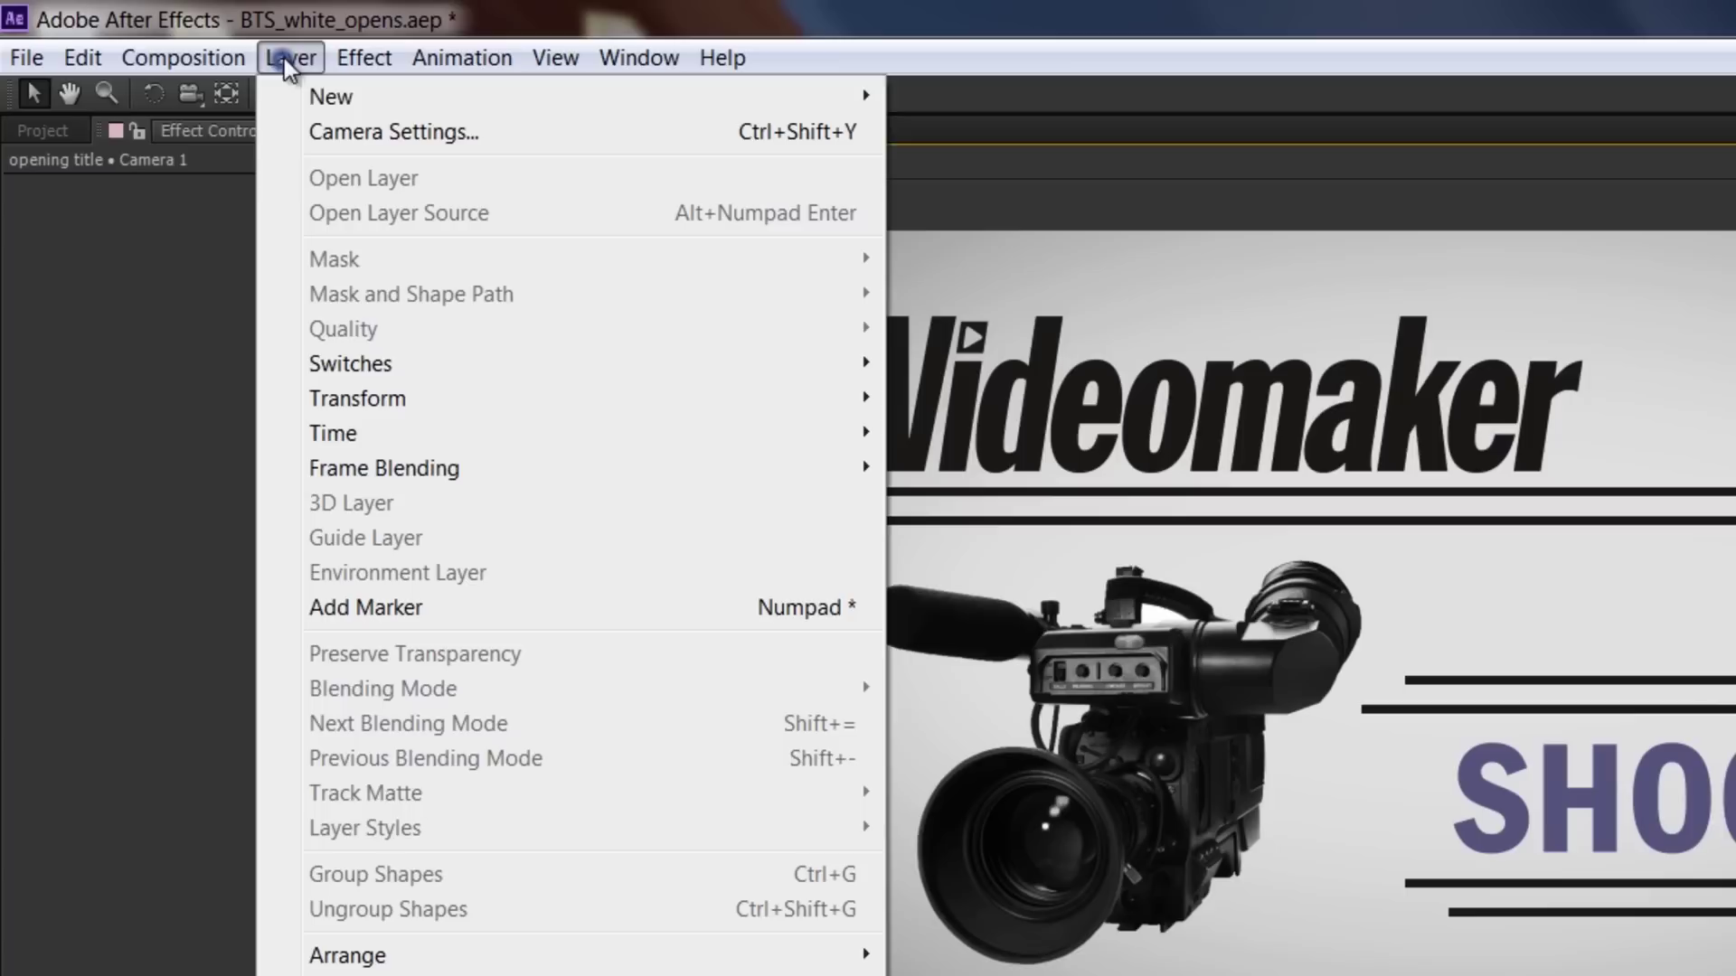
pyautogui.moveTo(440, 113)
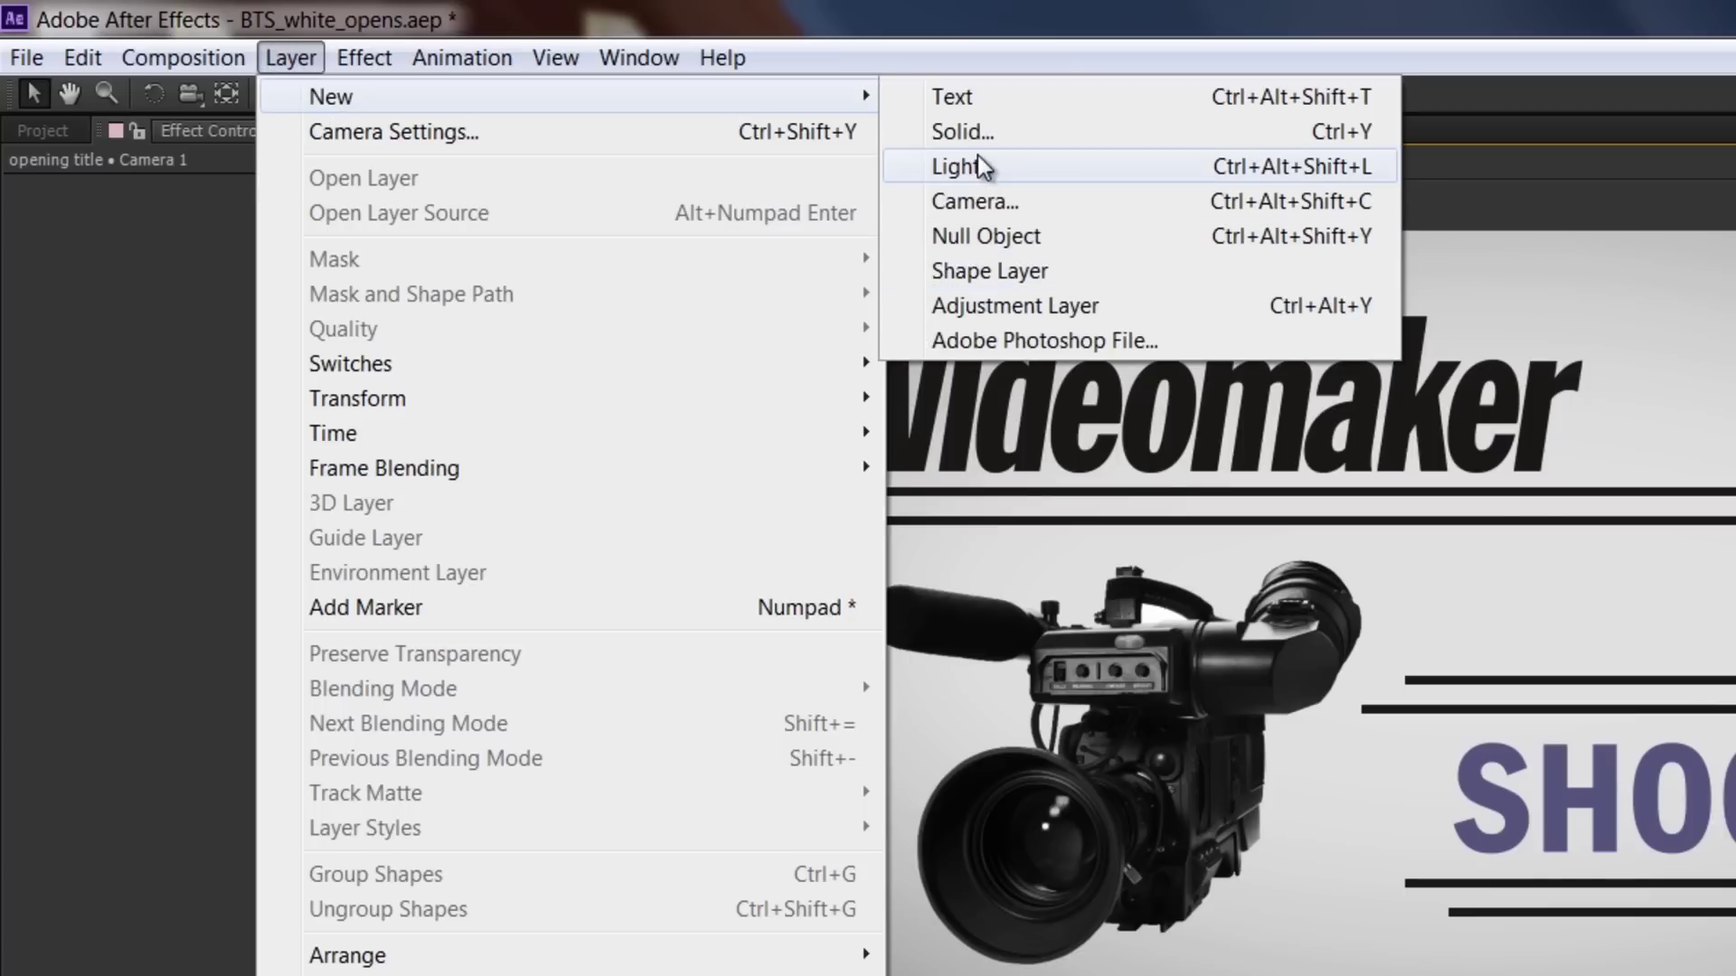
pyautogui.click(1026, 237)
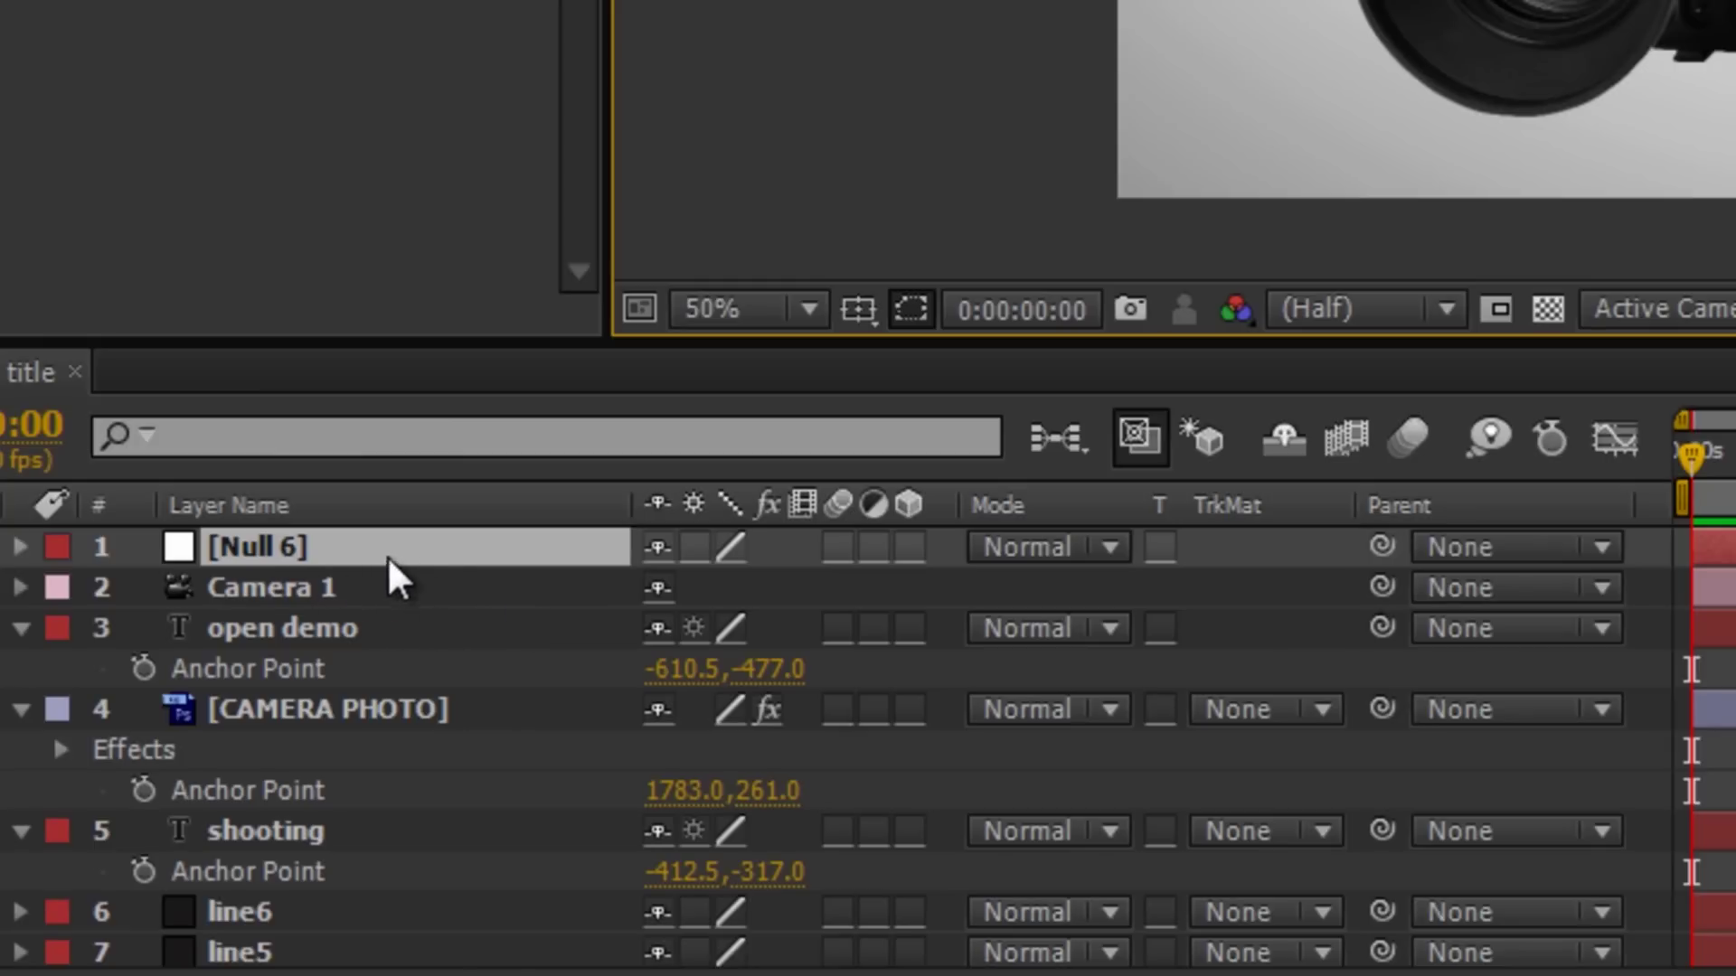
# - Make the new null a 3D layer and parent Camera 1 to it
pyautogui.click(909, 547)
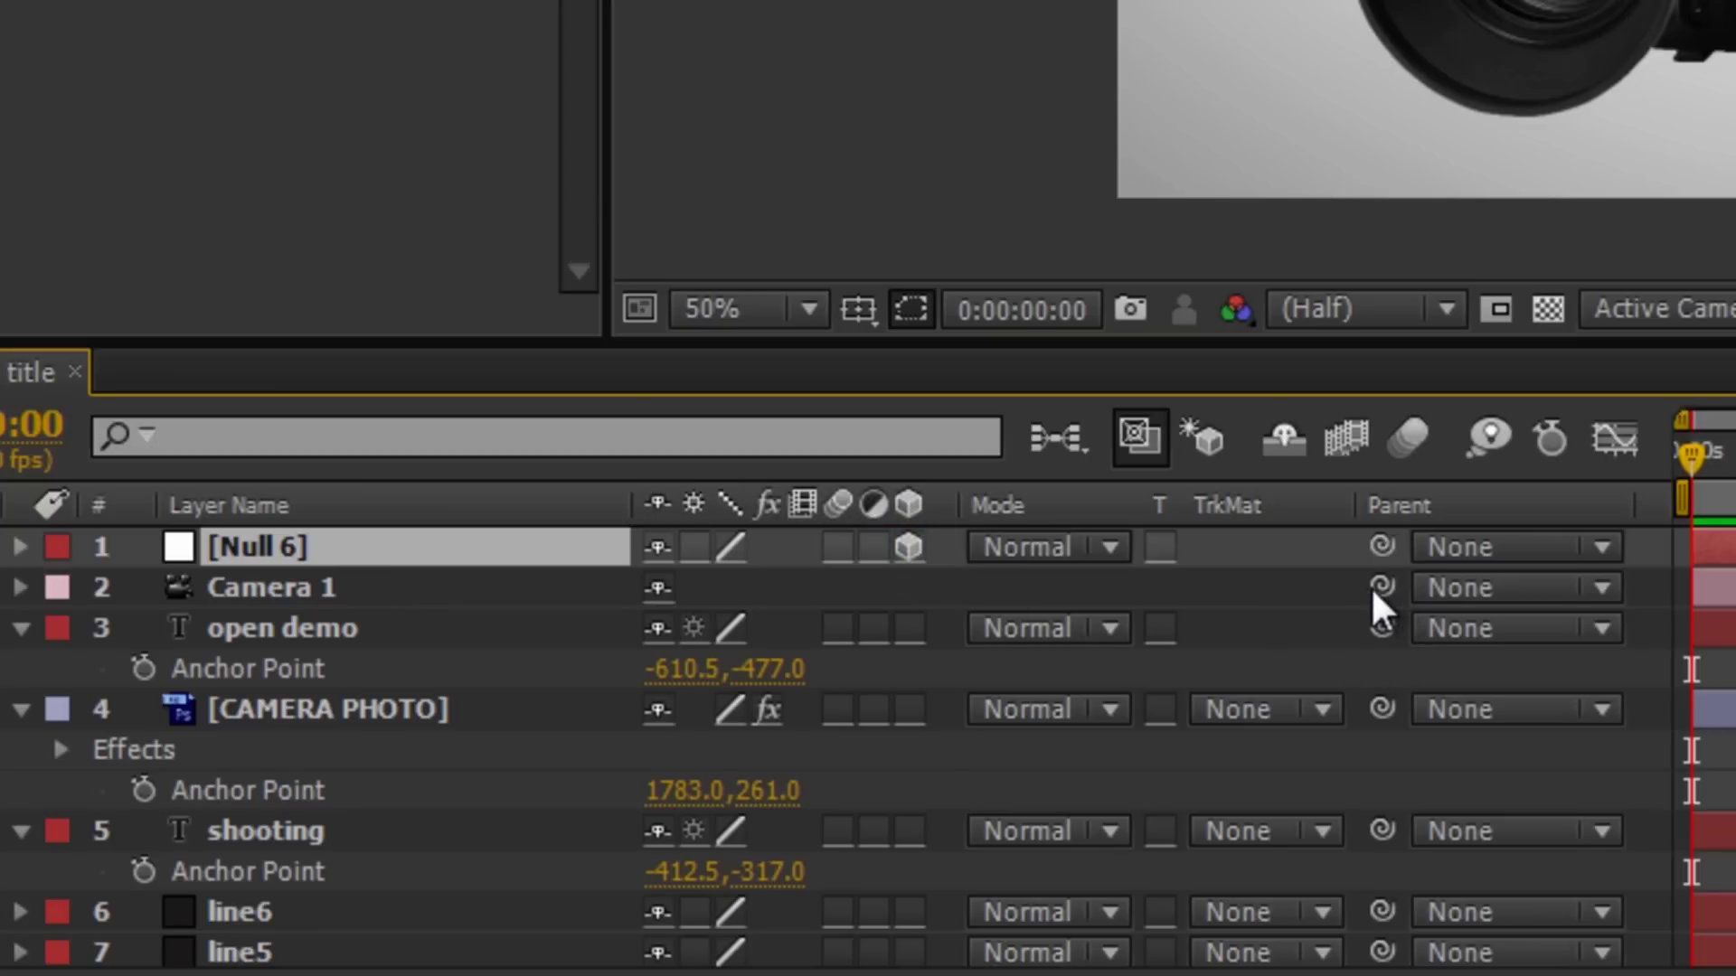
pyautogui.moveTo(1377, 589); pyautogui.dragTo(373, 545)
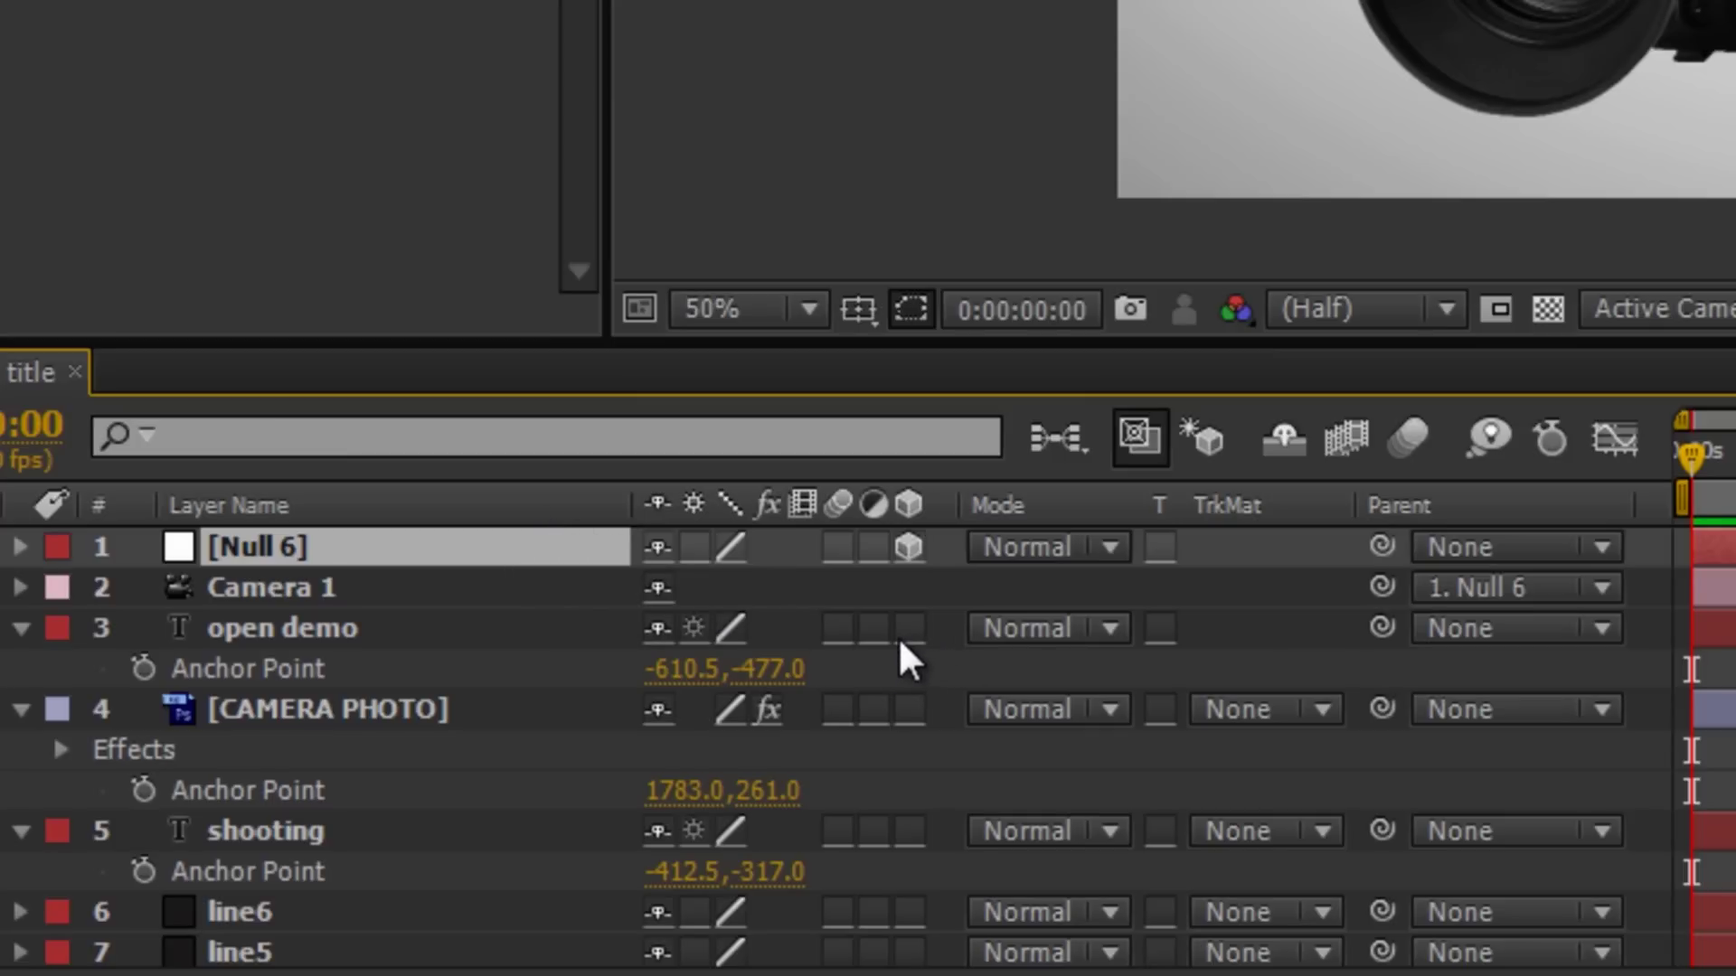
# - Turn on the 3D switch for every text, photo, line and logo layer and collapse their open properties
pyautogui.hotkey('ctrl', 'a')
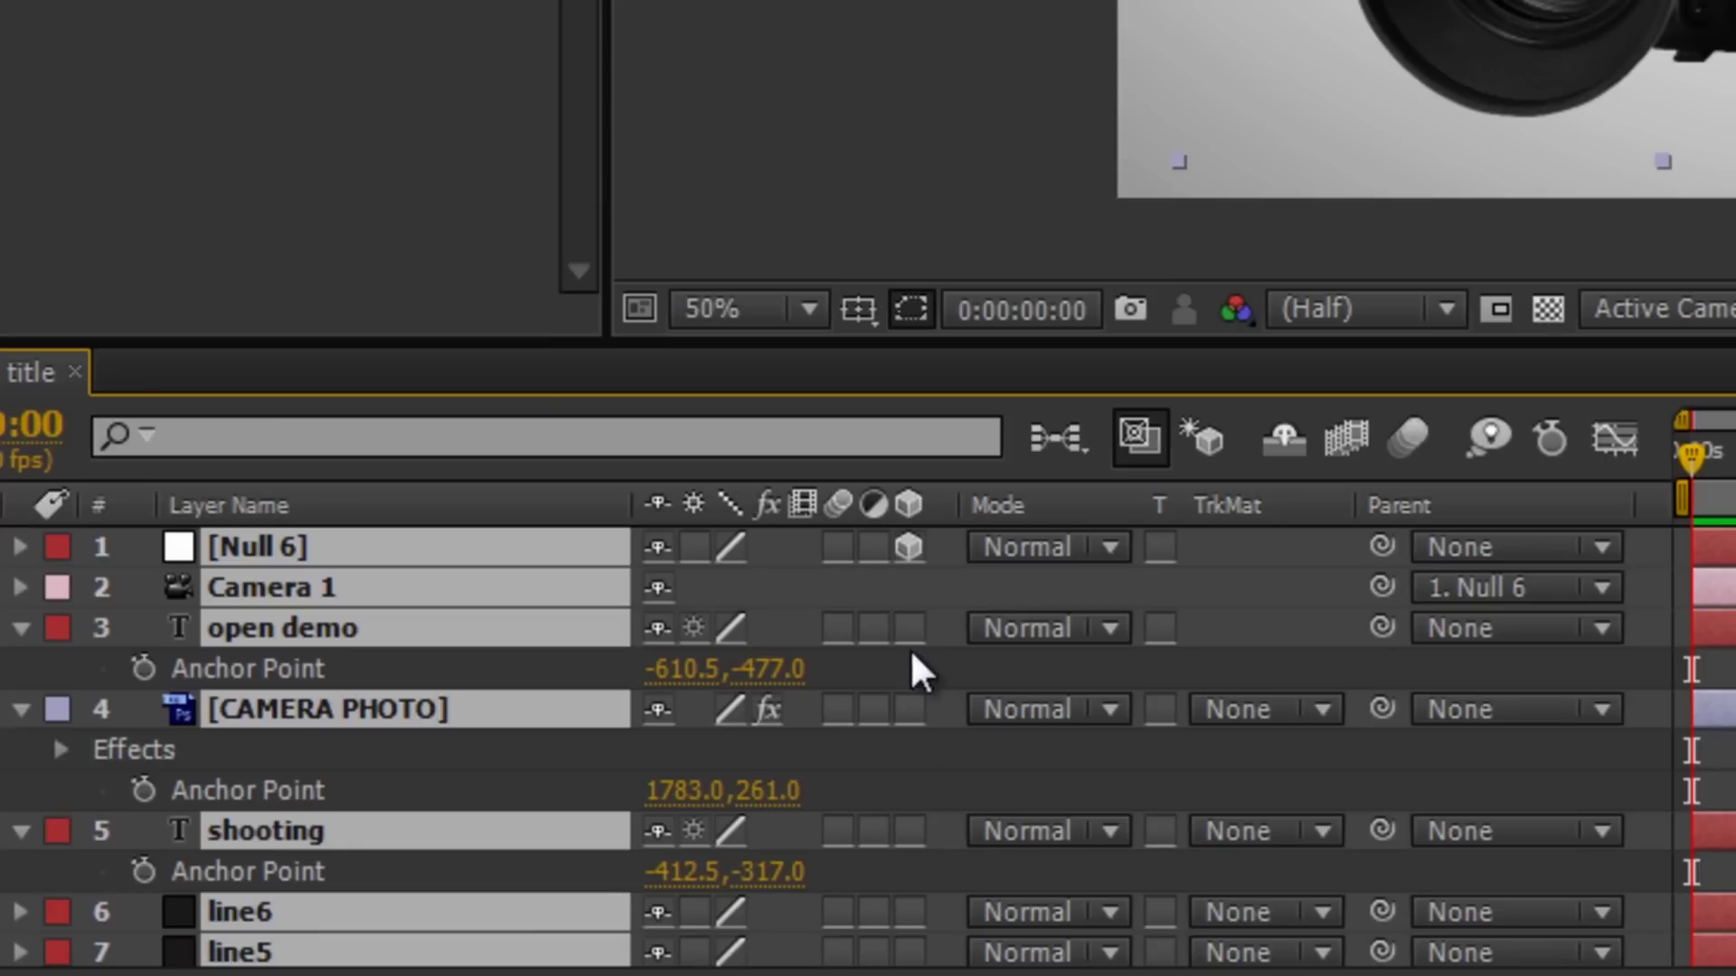
pyautogui.click(909, 628)
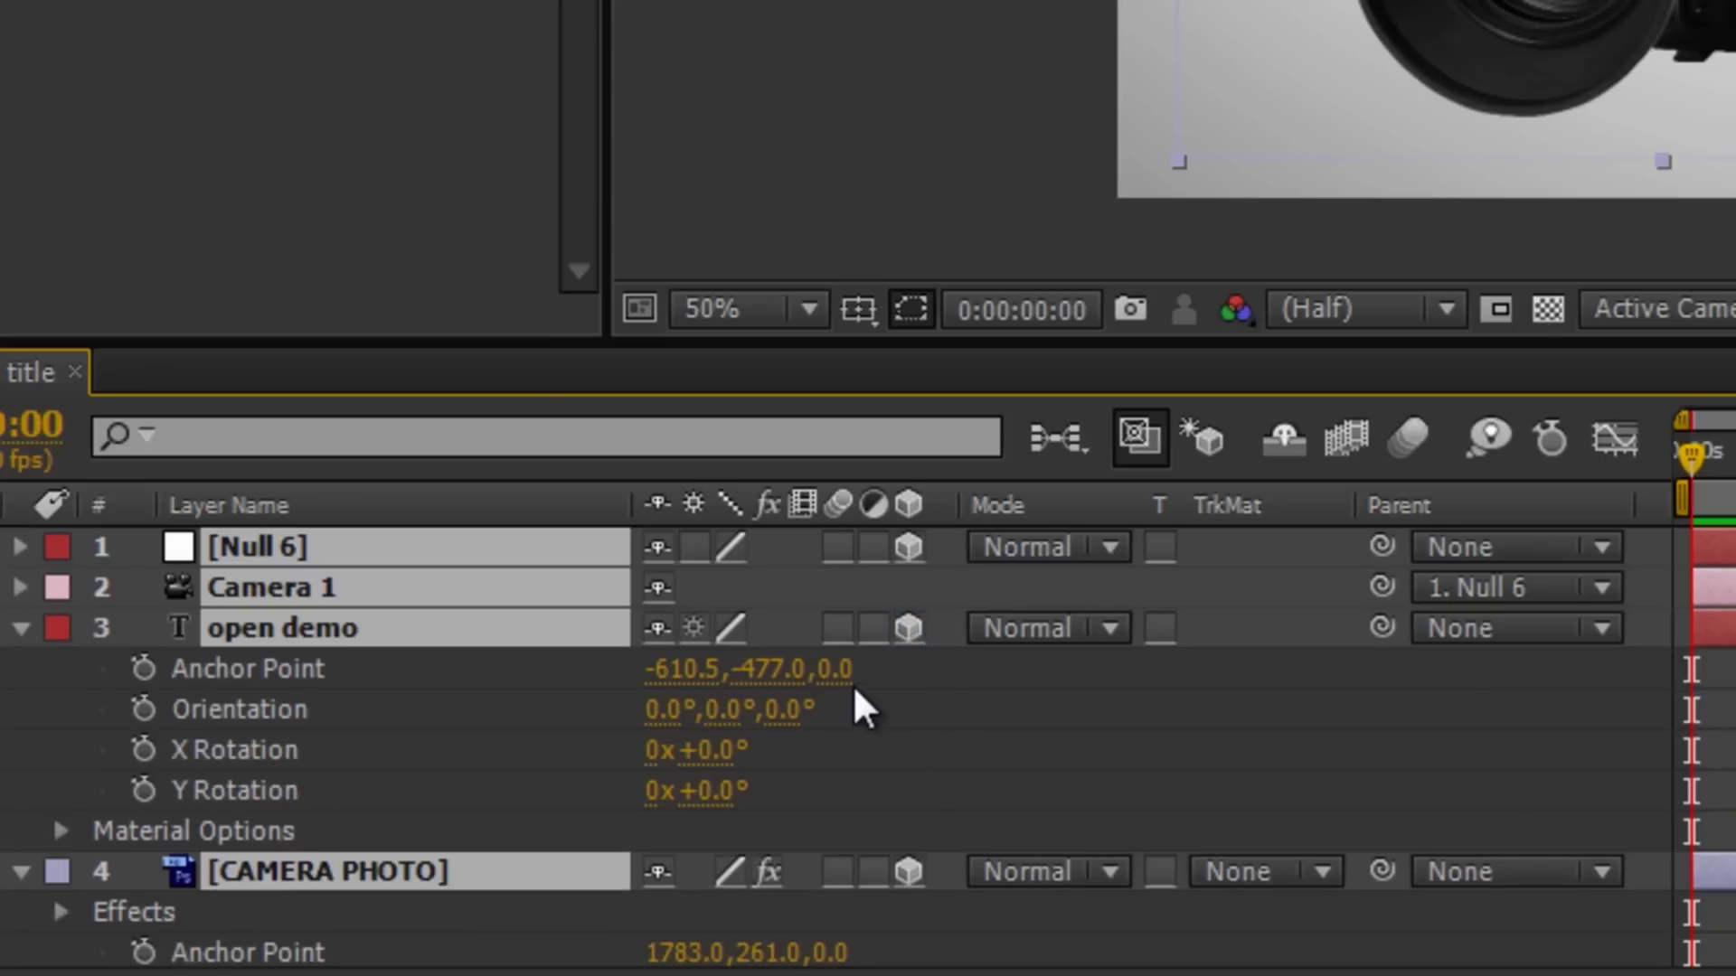
pyautogui.press('s')
pyautogui.press('s')
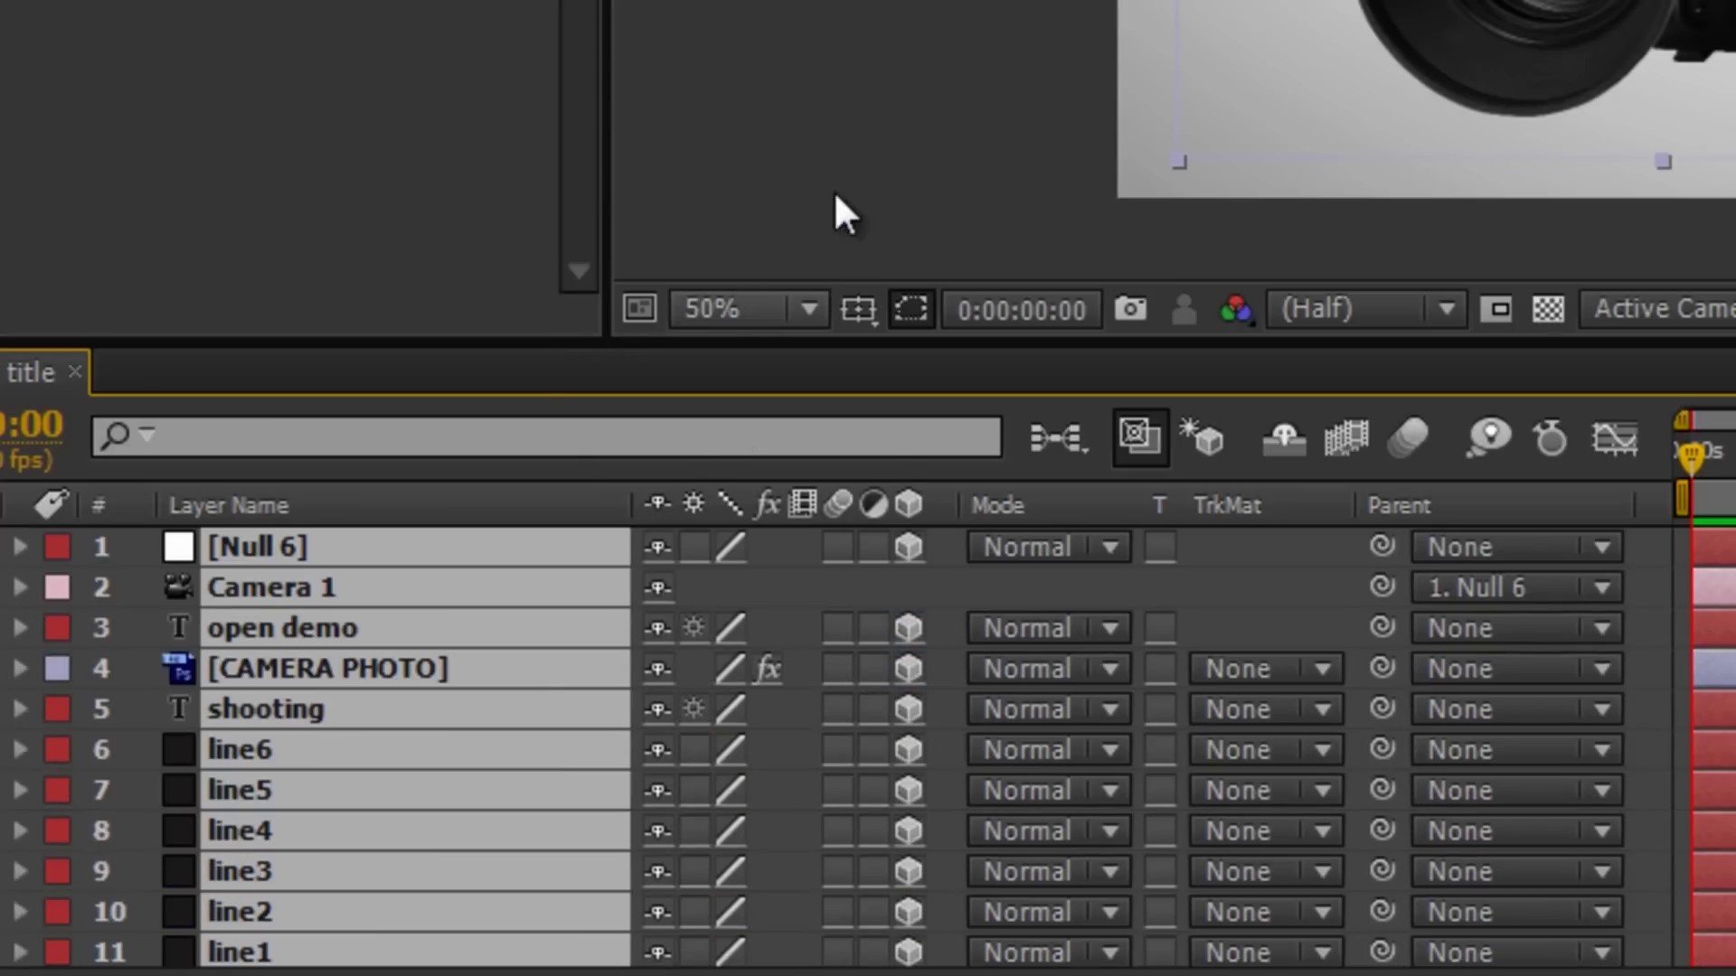
pyautogui.click(838, 36)
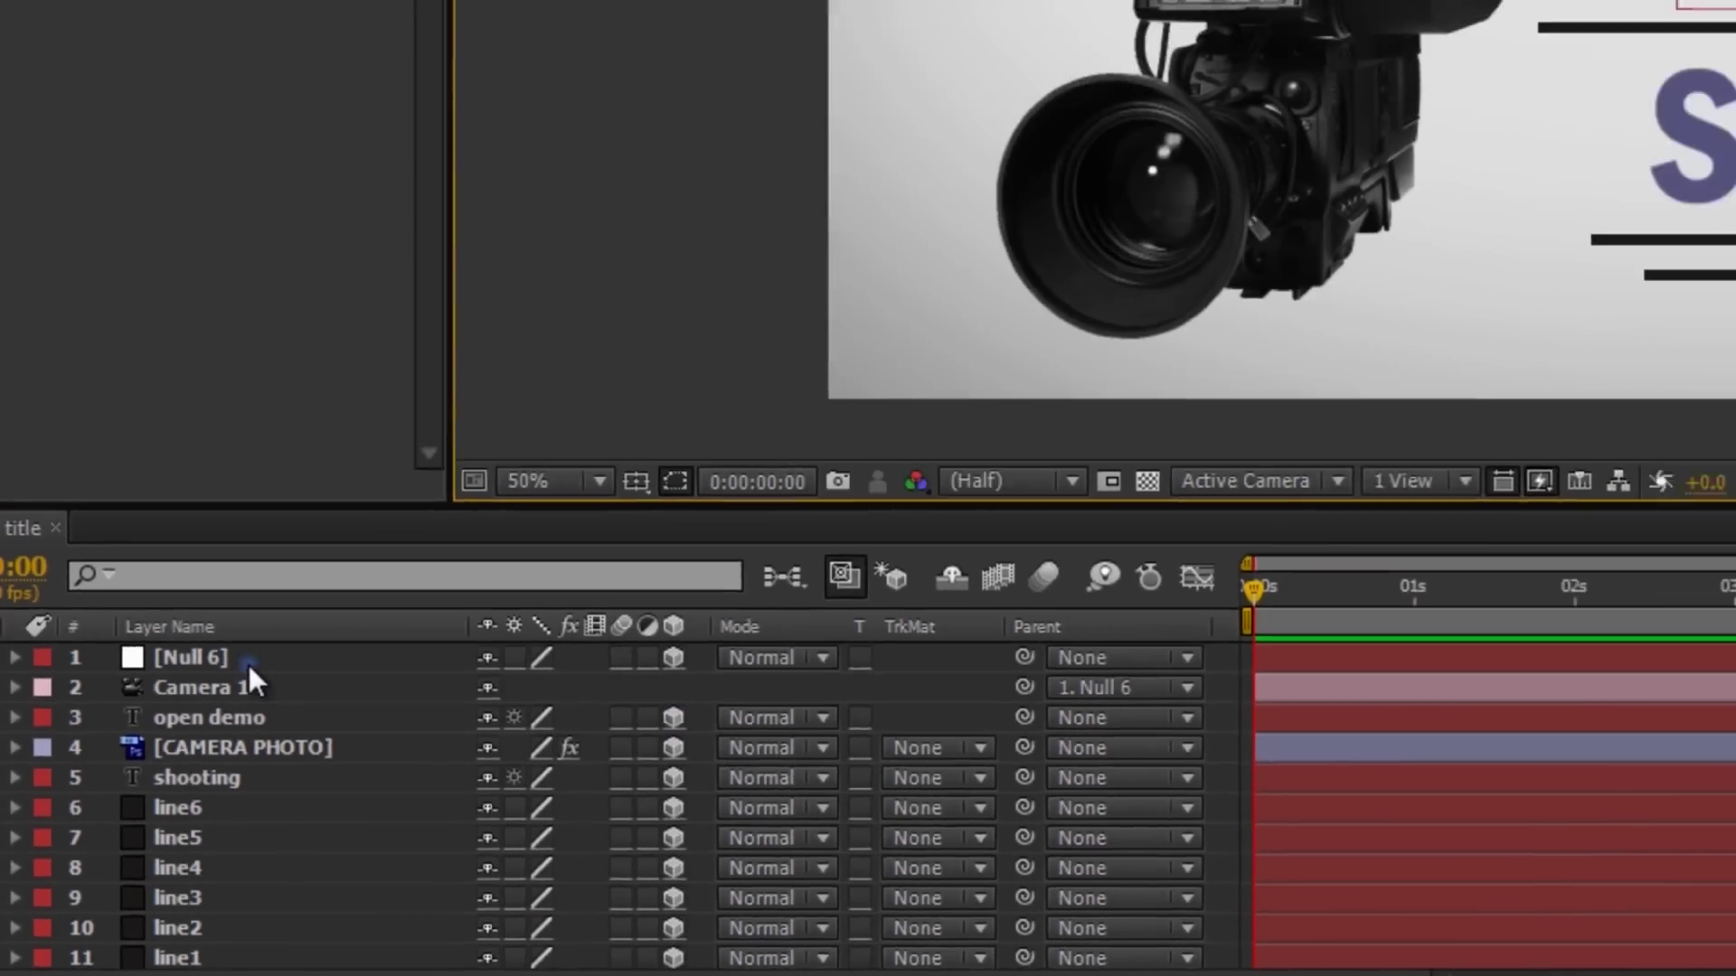
# - Test the camera move by pulling the null's Z position back to about -577
pyautogui.click(336, 557)
pyautogui.press('p')
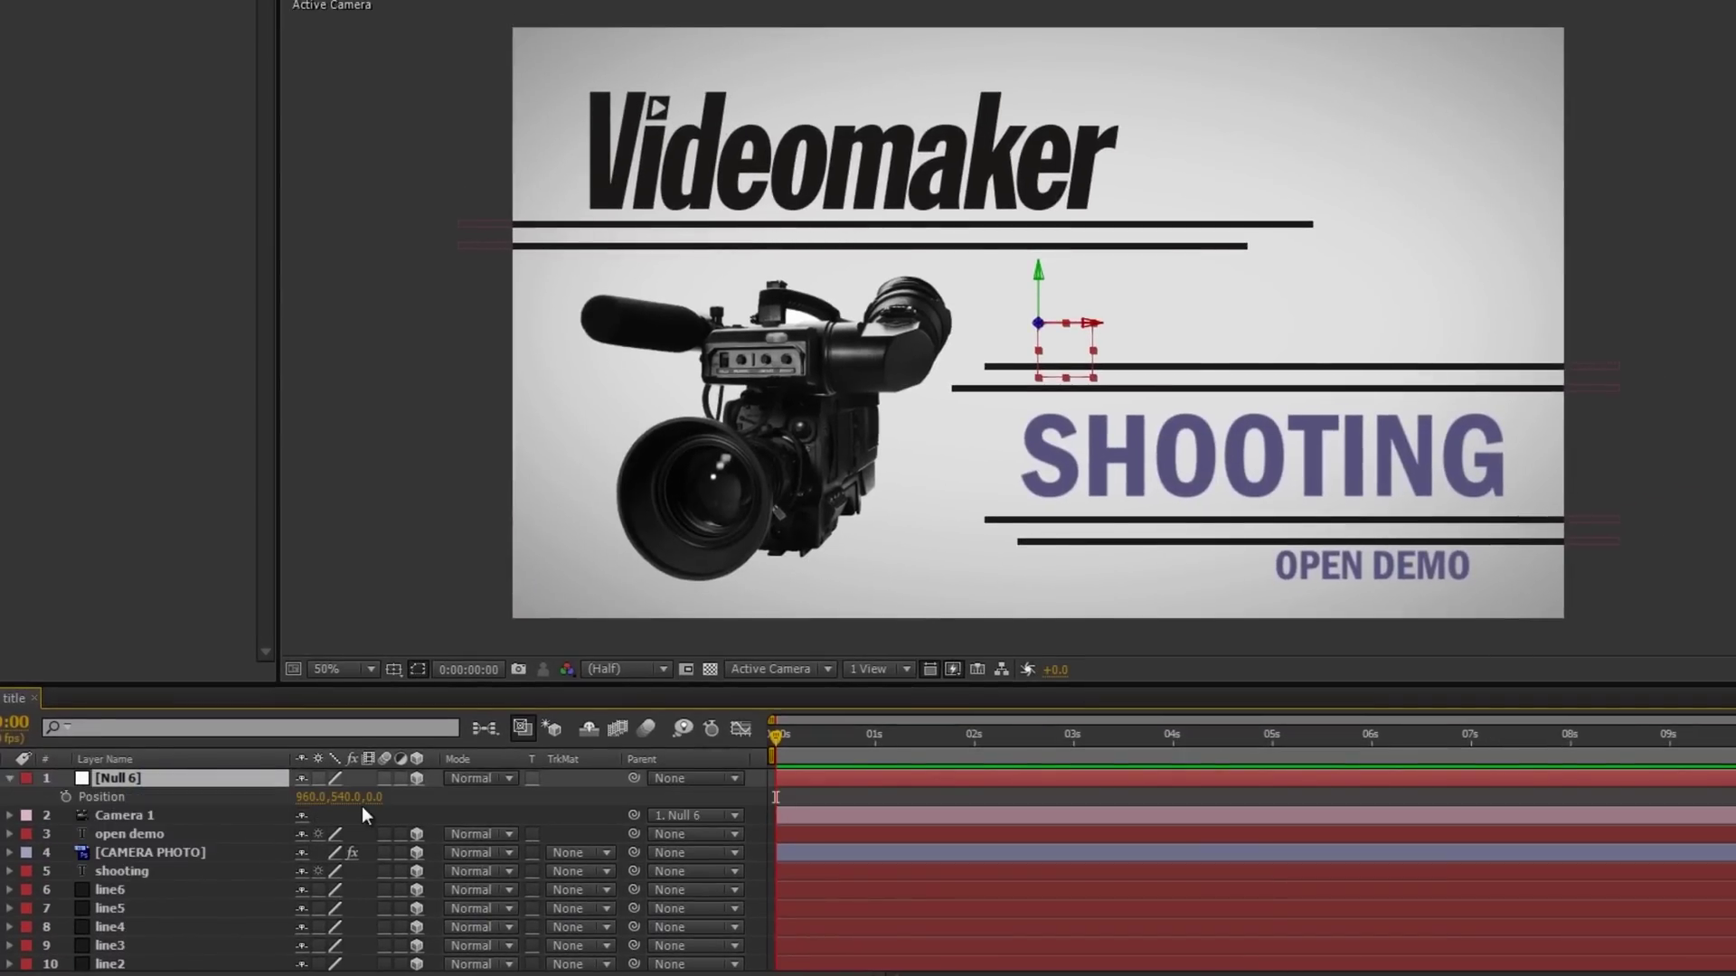
pyautogui.moveTo(370, 805); pyautogui.dragTo(432, 894)
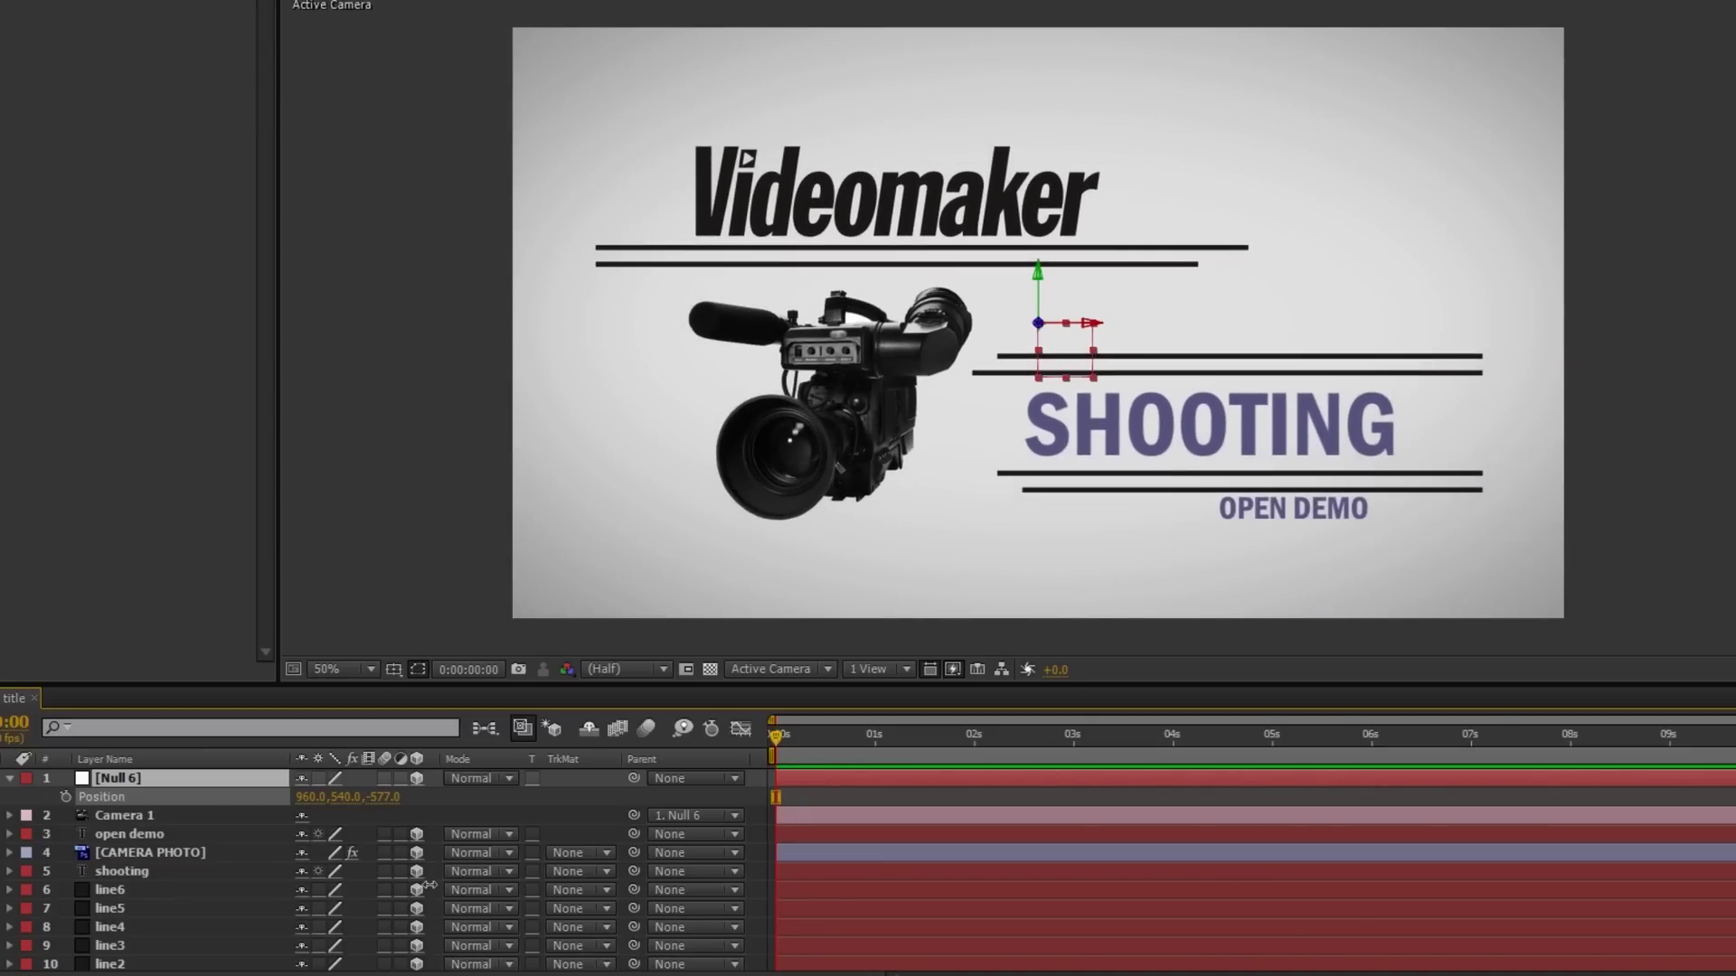
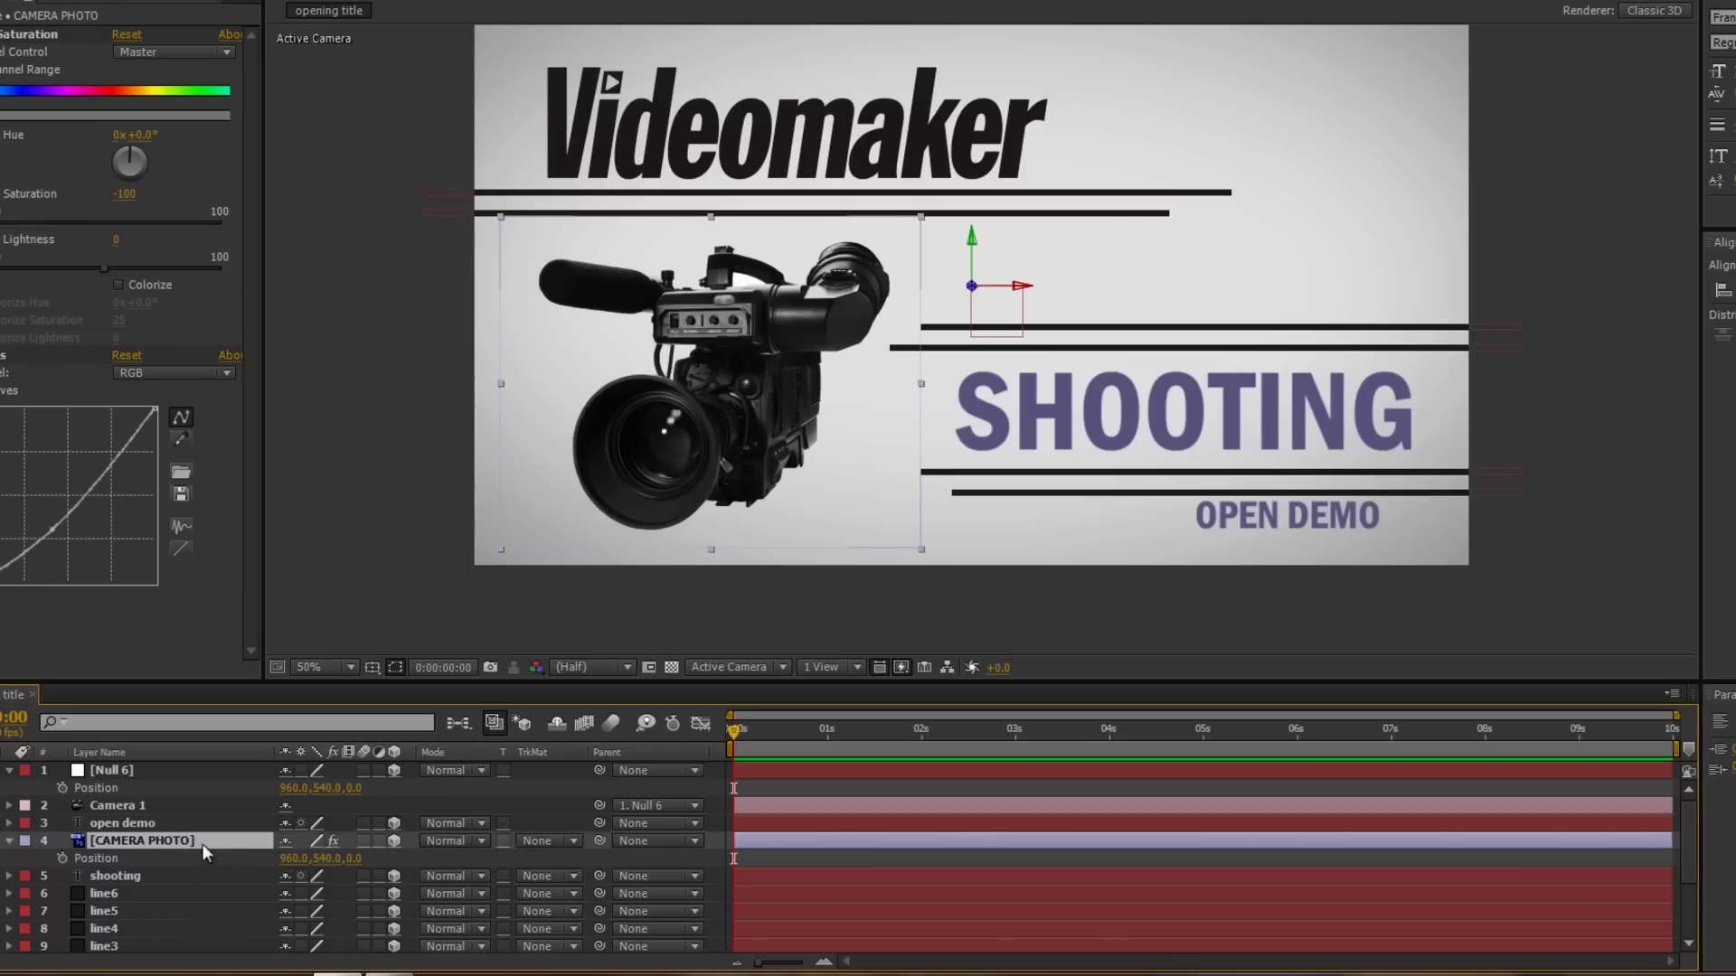
# - Try moving the camera photo to Z position 3020 and scaling it to 131%, and undo both changes
pyautogui.moveTo(353, 858); pyautogui.dragTo(710, 902)
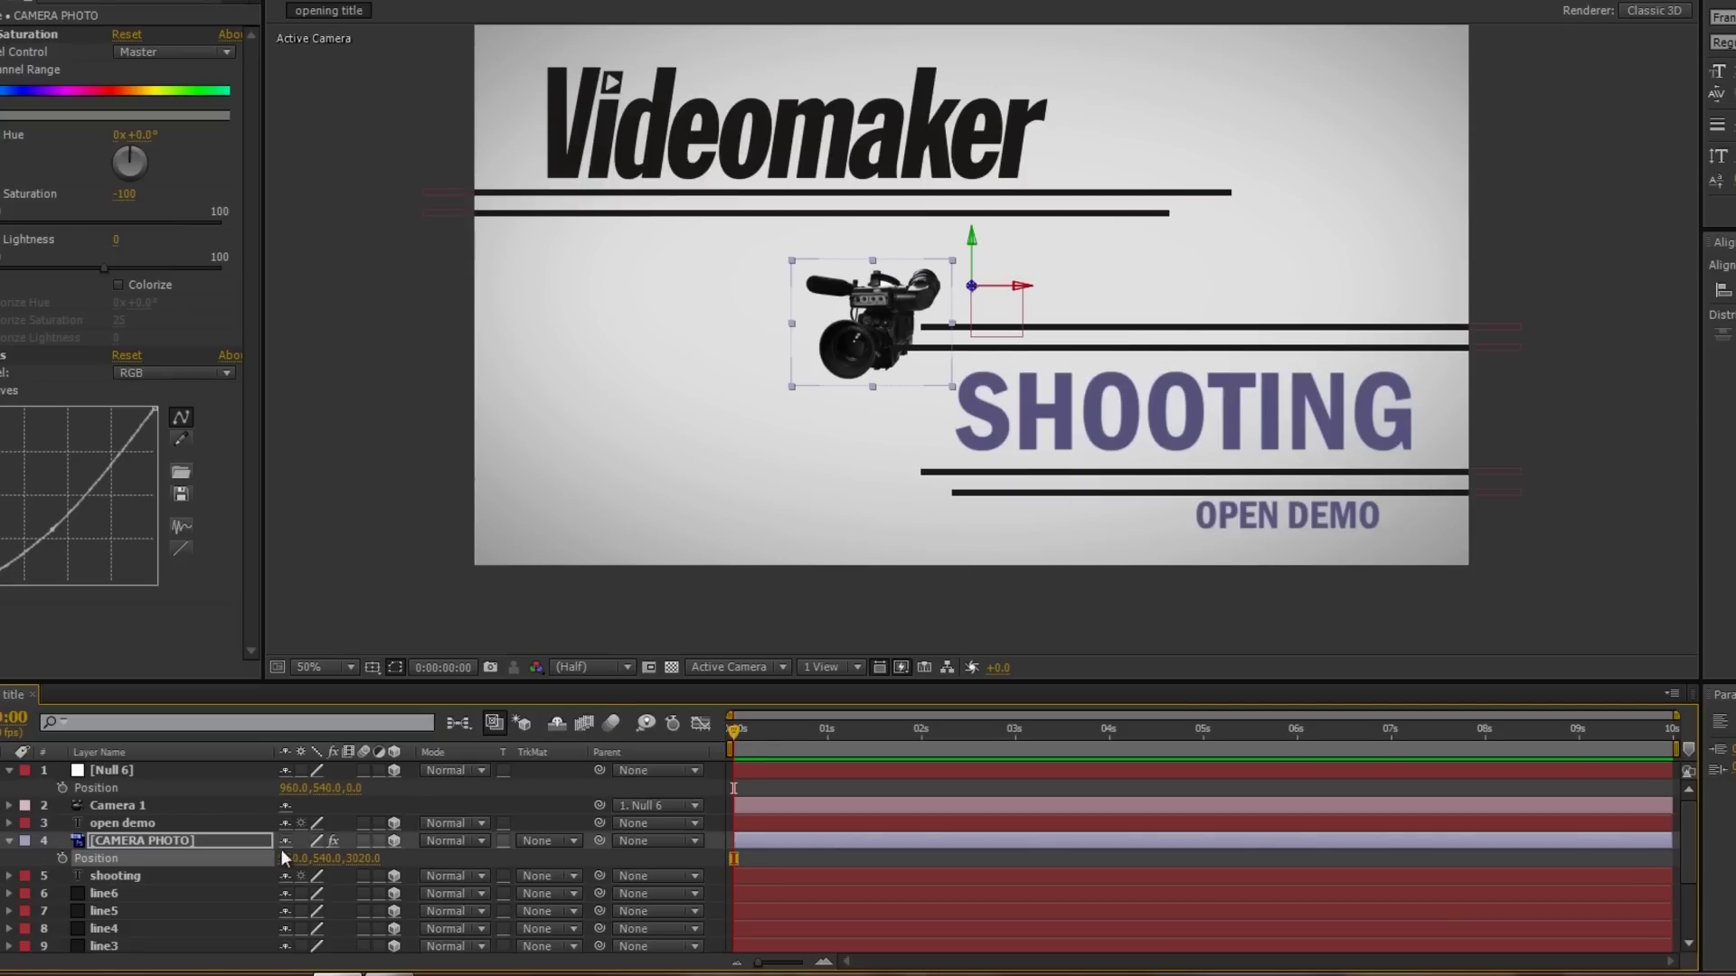
pyautogui.press('s')
pyautogui.moveTo(360, 870); pyautogui.dragTo(450, 875)
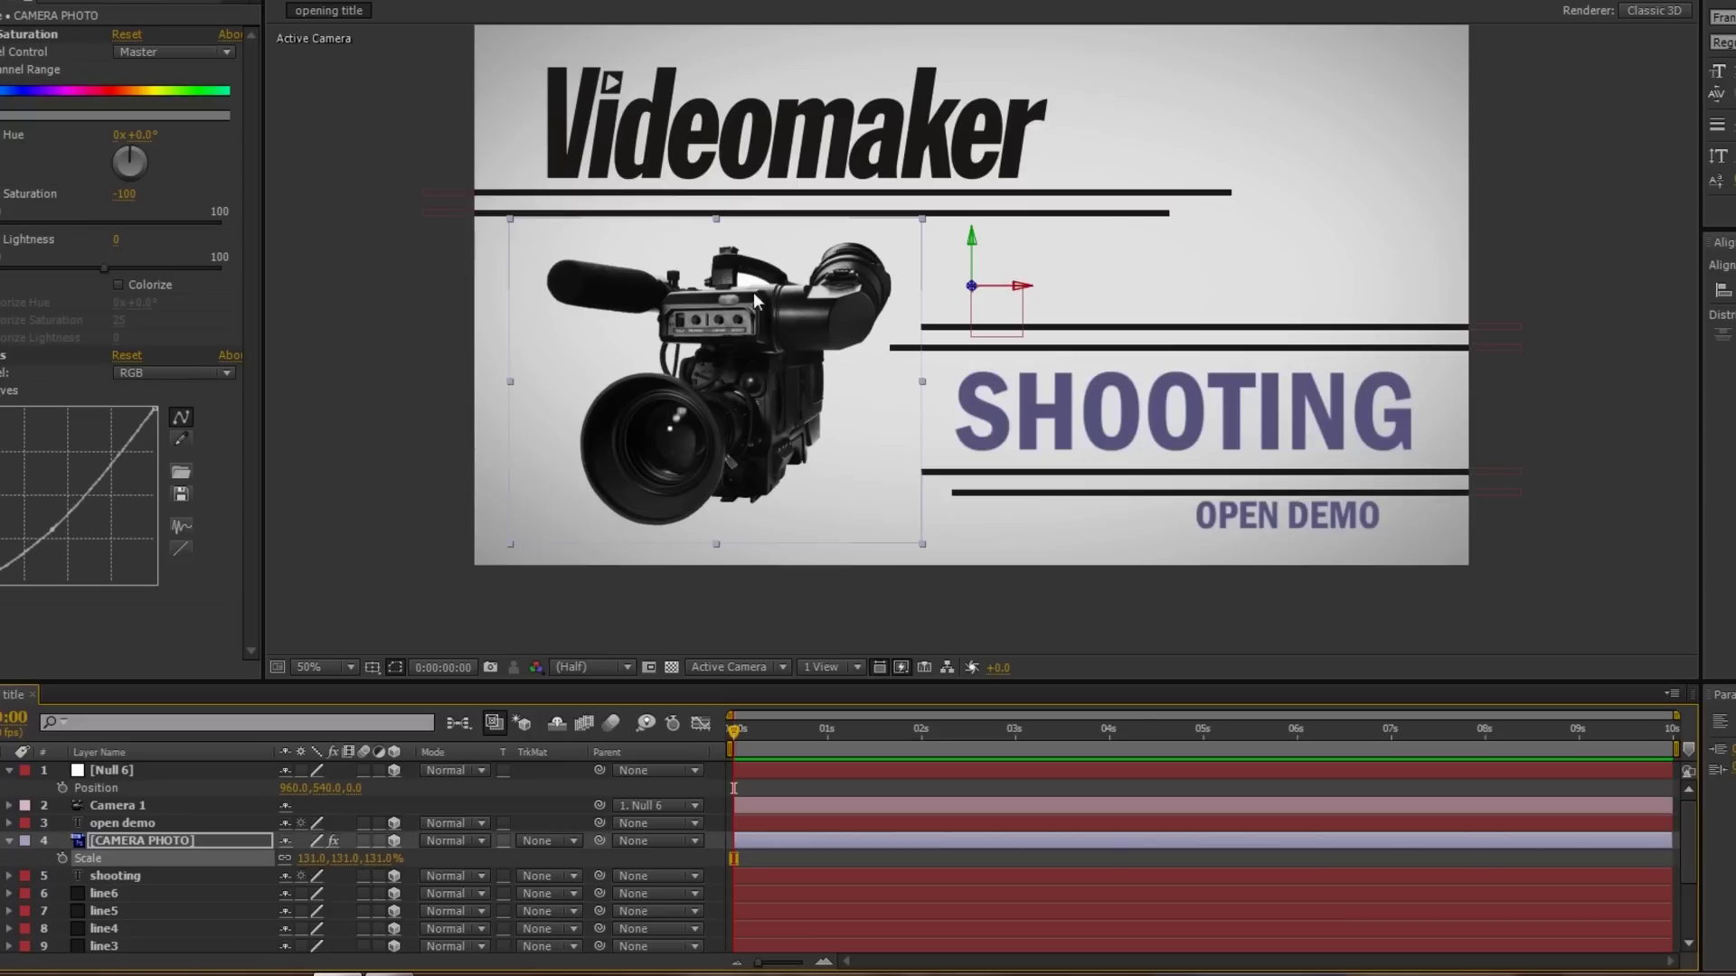
pyautogui.hotkey('ctrl', 'z')
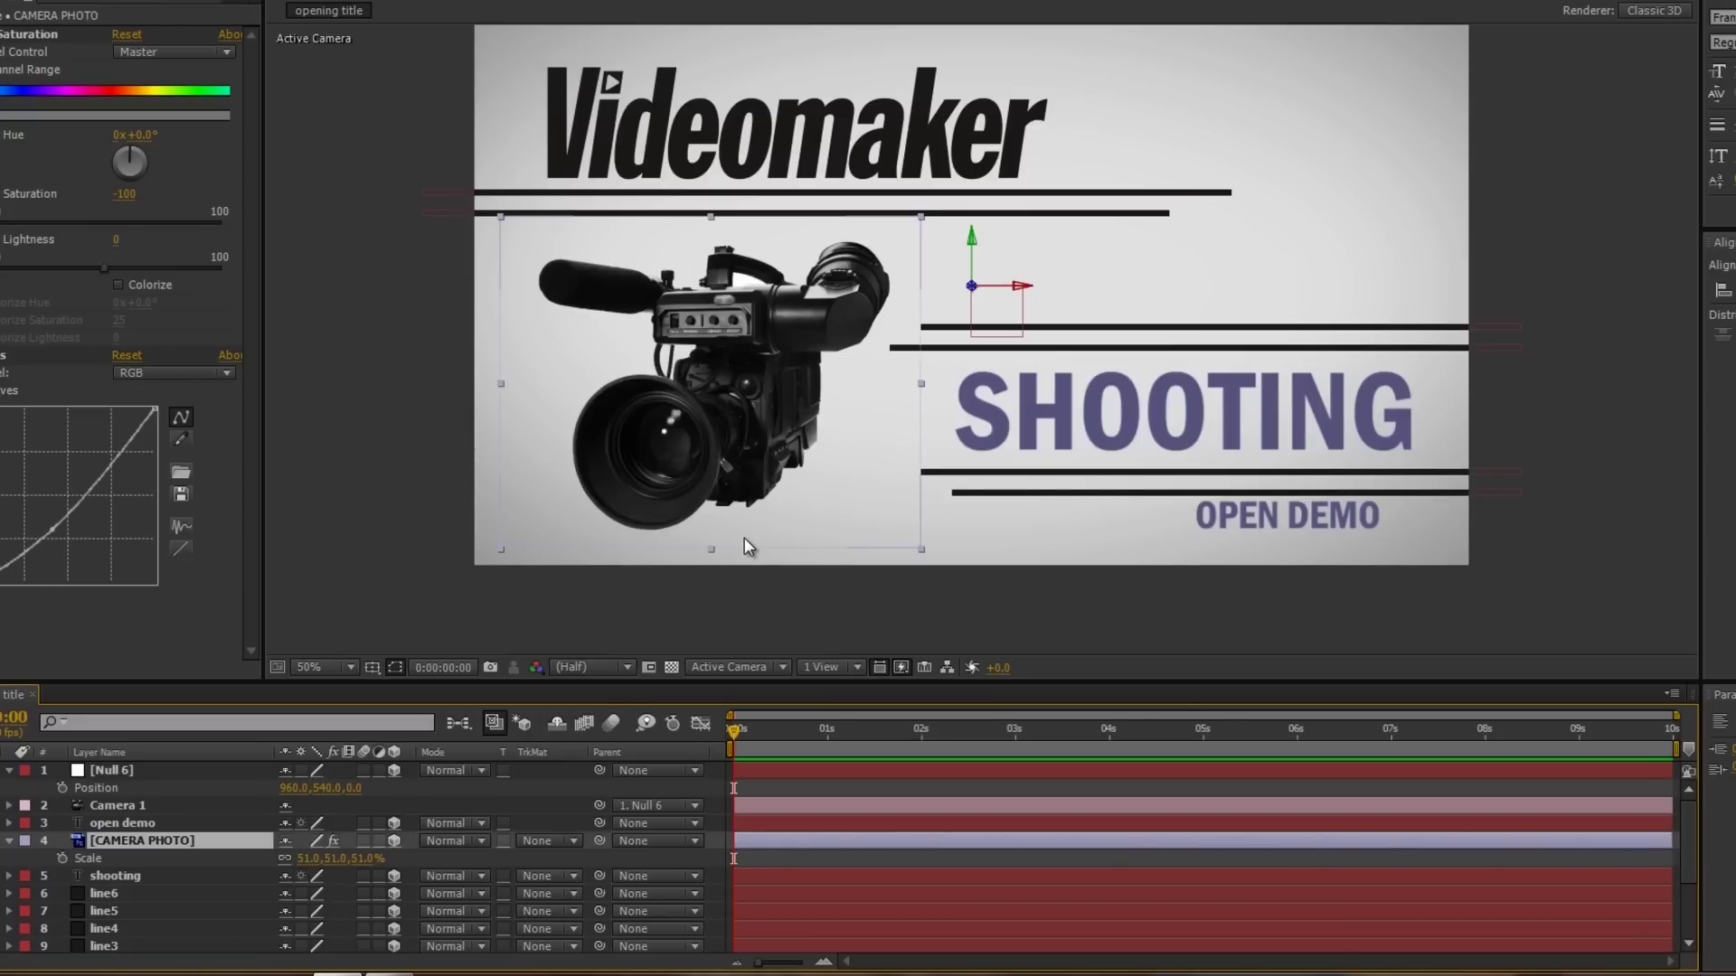
pyautogui.click(778, 785)
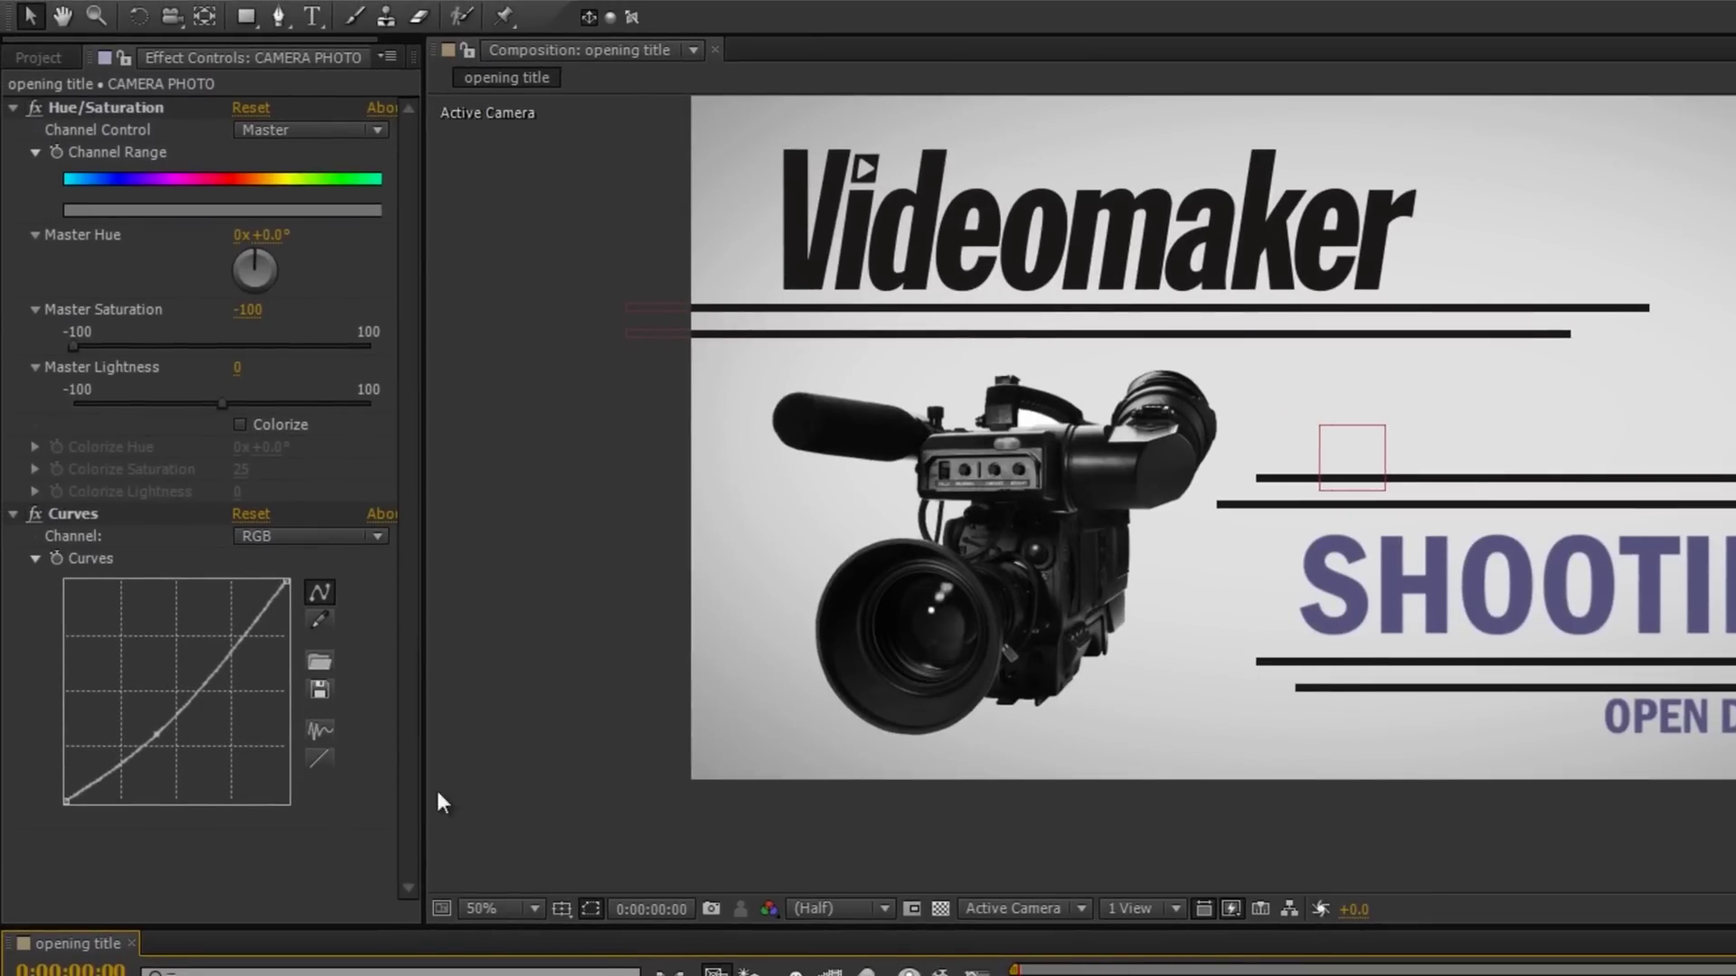
# - Copy the camera scale expression text from the expression composition and return to the opening title composition
pyautogui.click(50, 60)
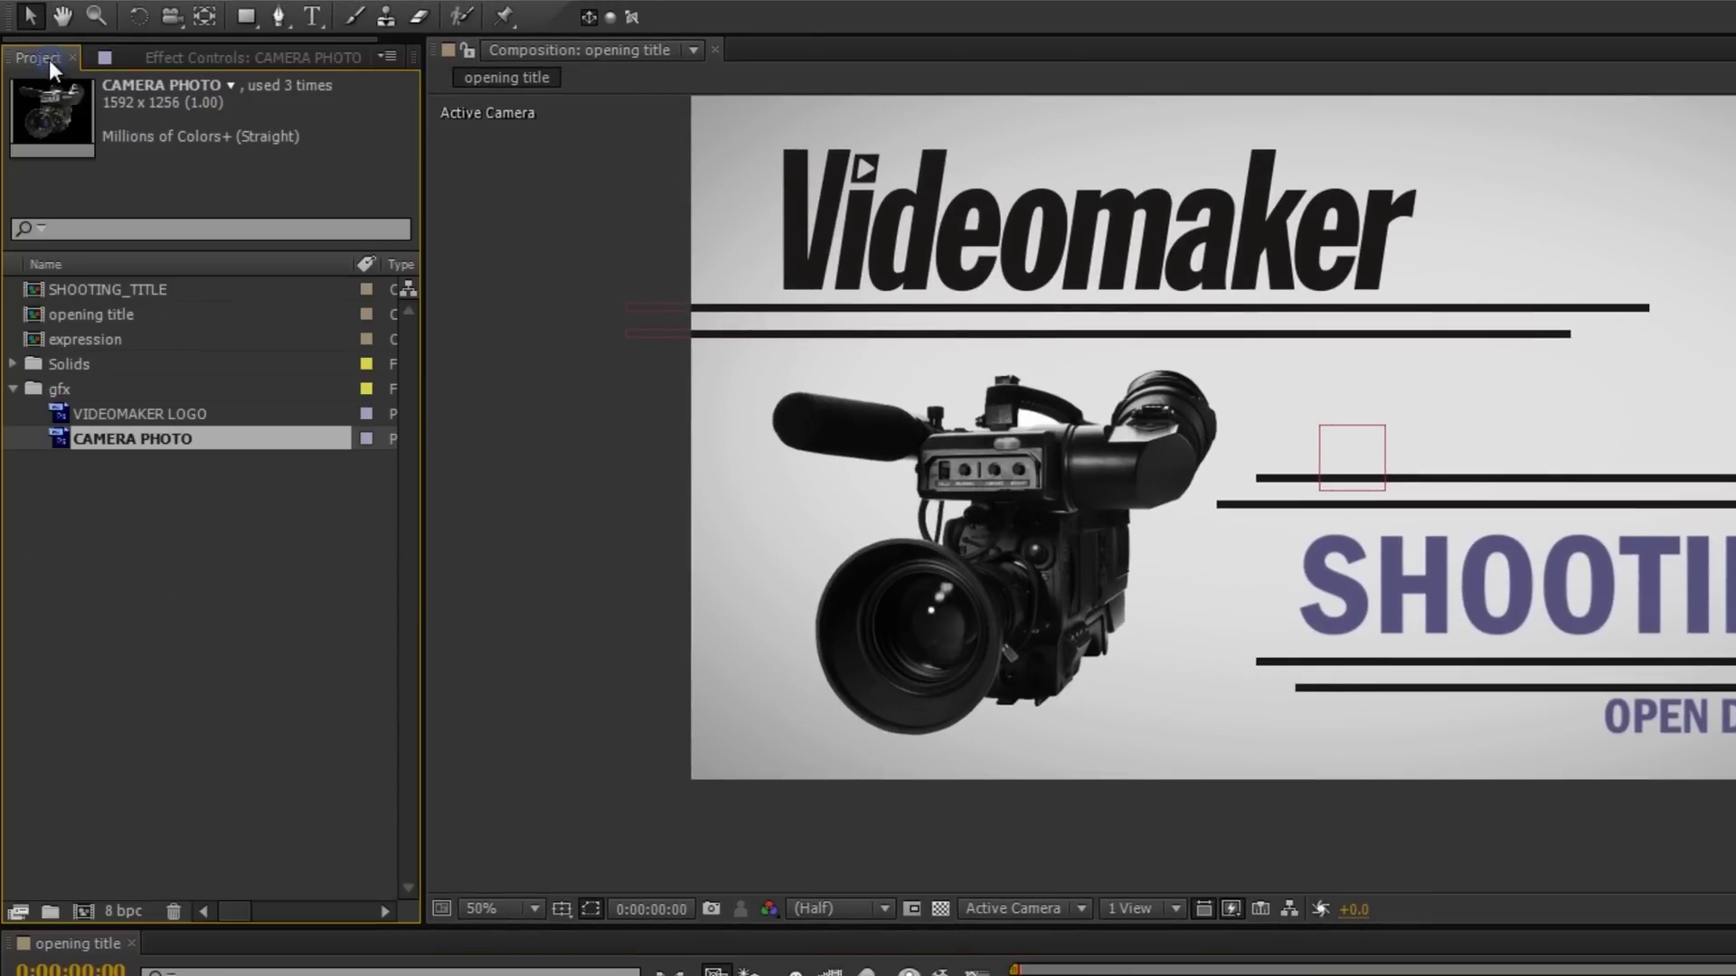
pyautogui.doubleClick(85, 340)
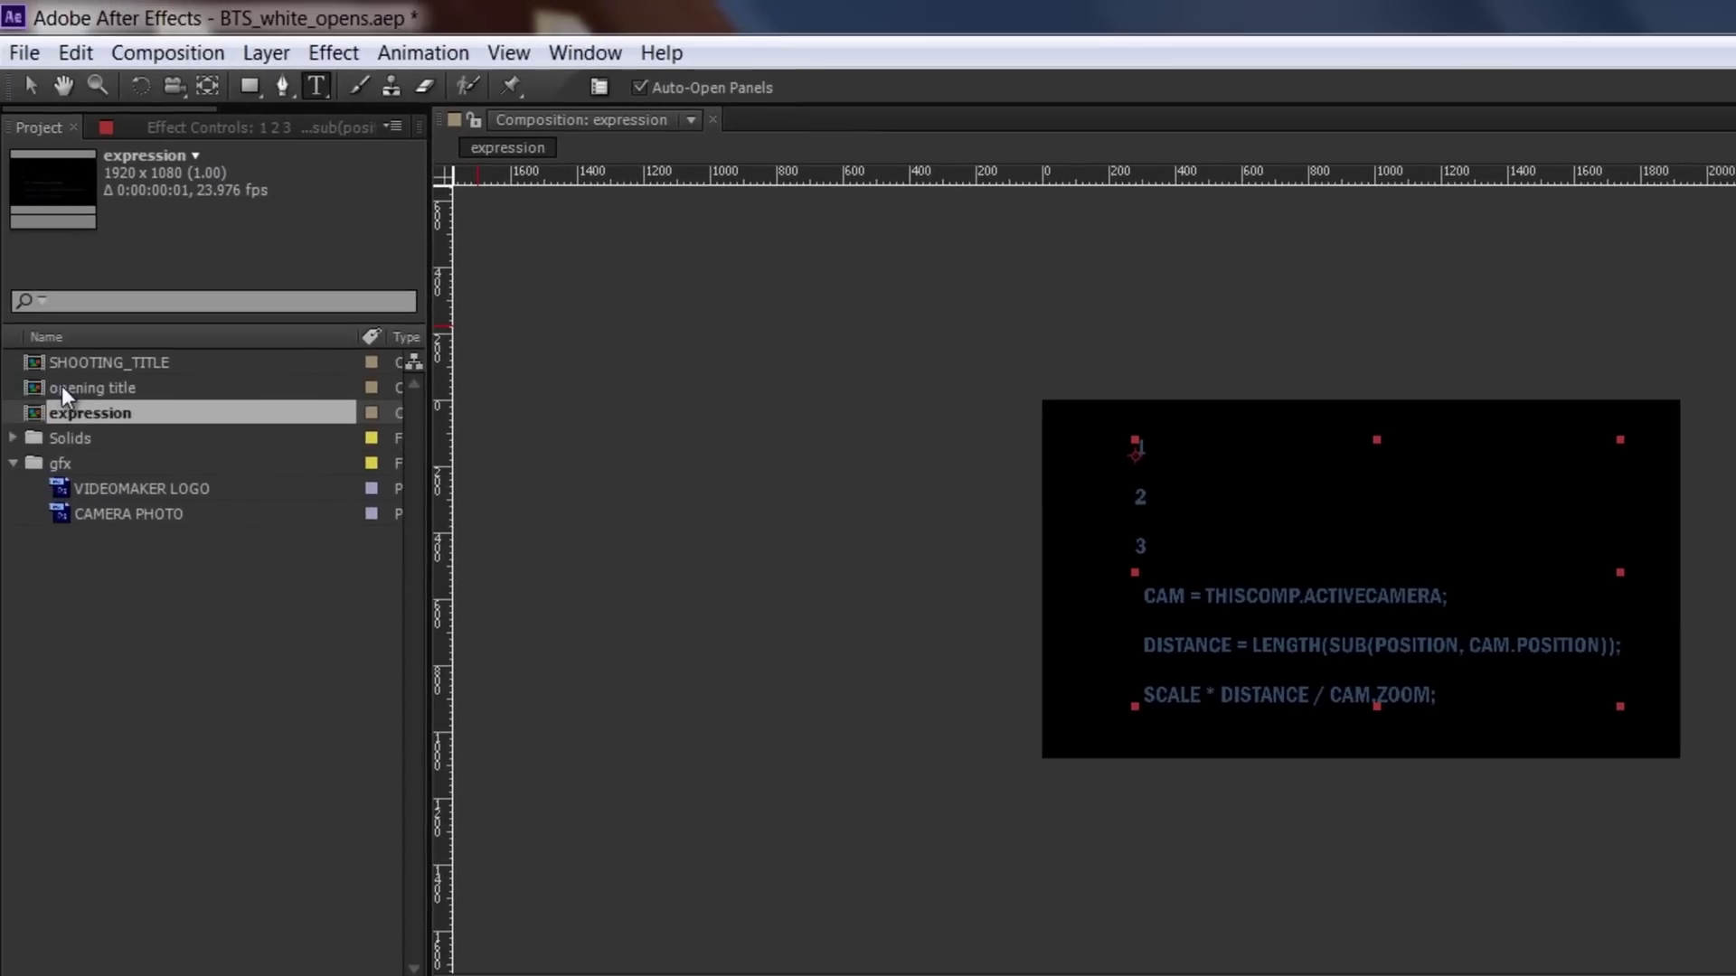
pyautogui.doubleClick(64, 387)
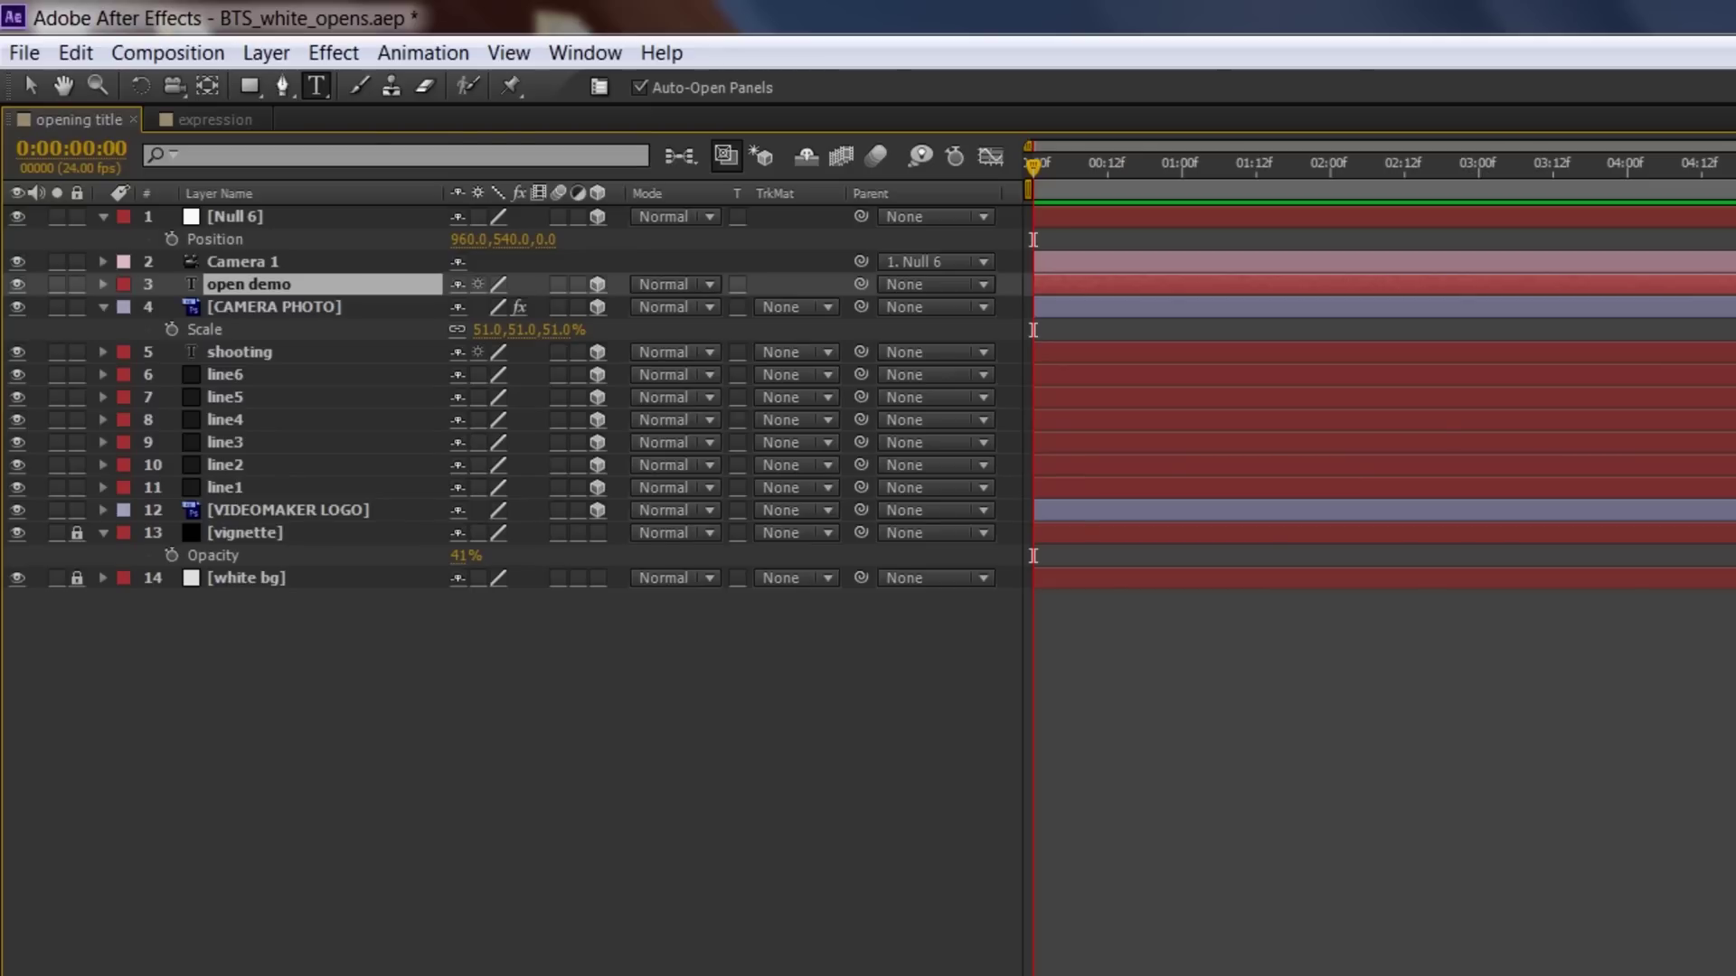
# - Reveal only the Scale property of all layers from open demo through VIDEOMAKER LOGO
pyautogui.click(253, 216)
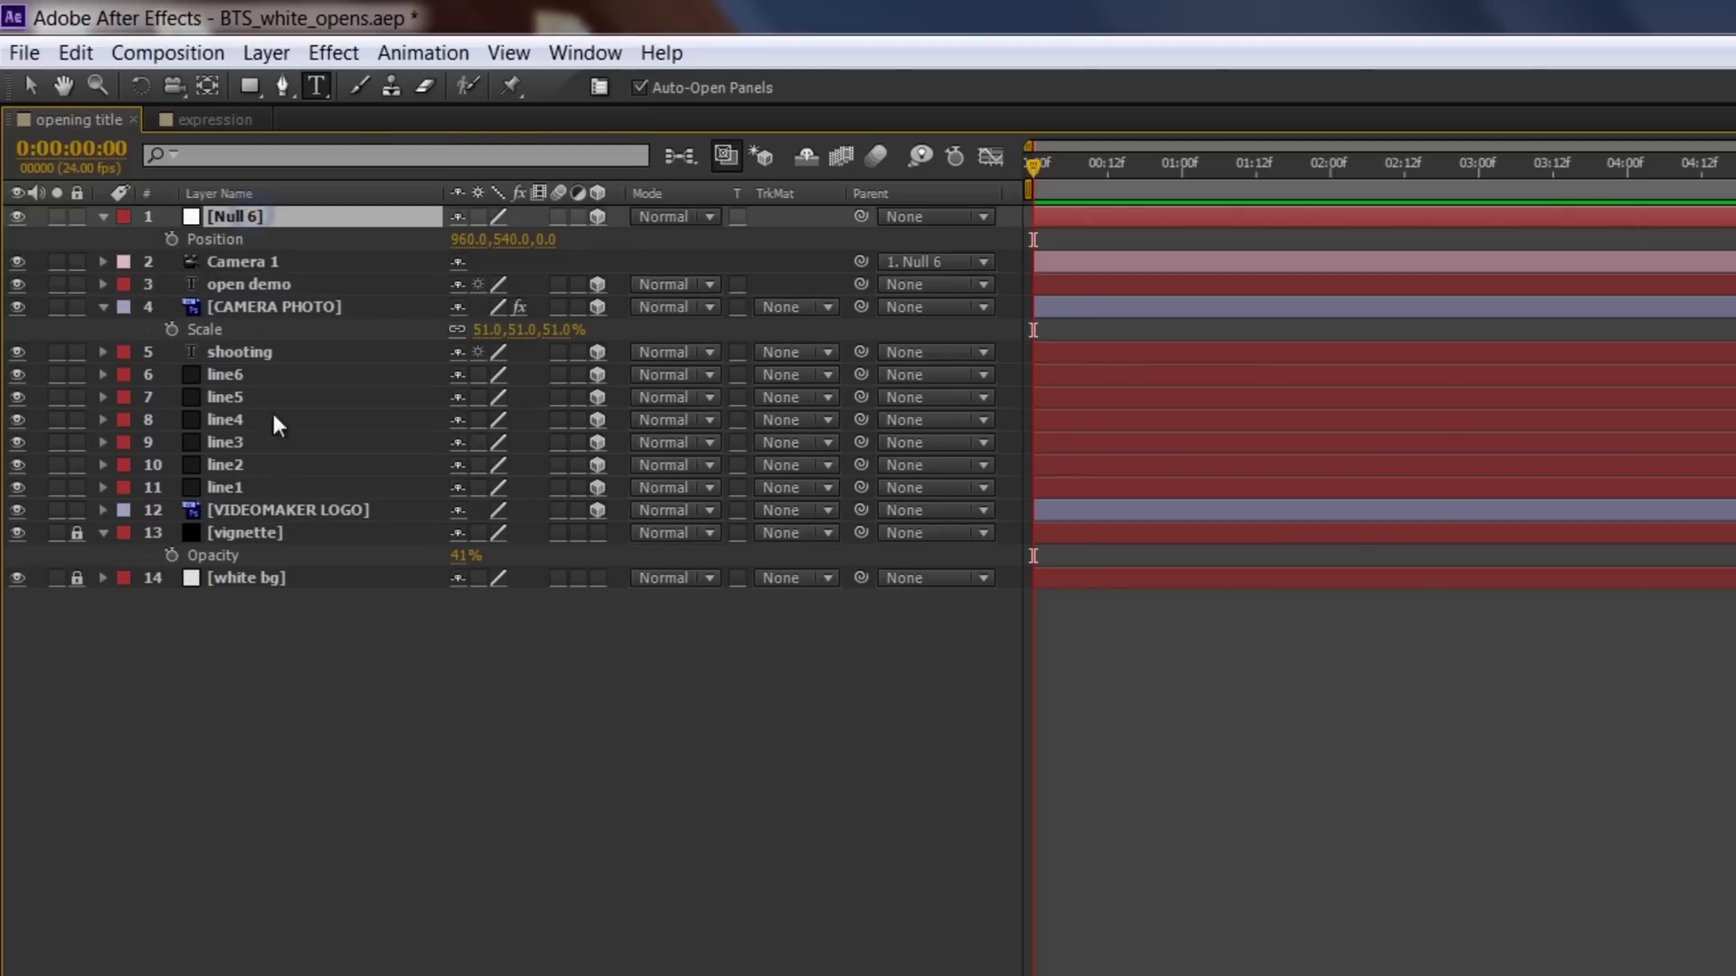
pyautogui.click(257, 286)
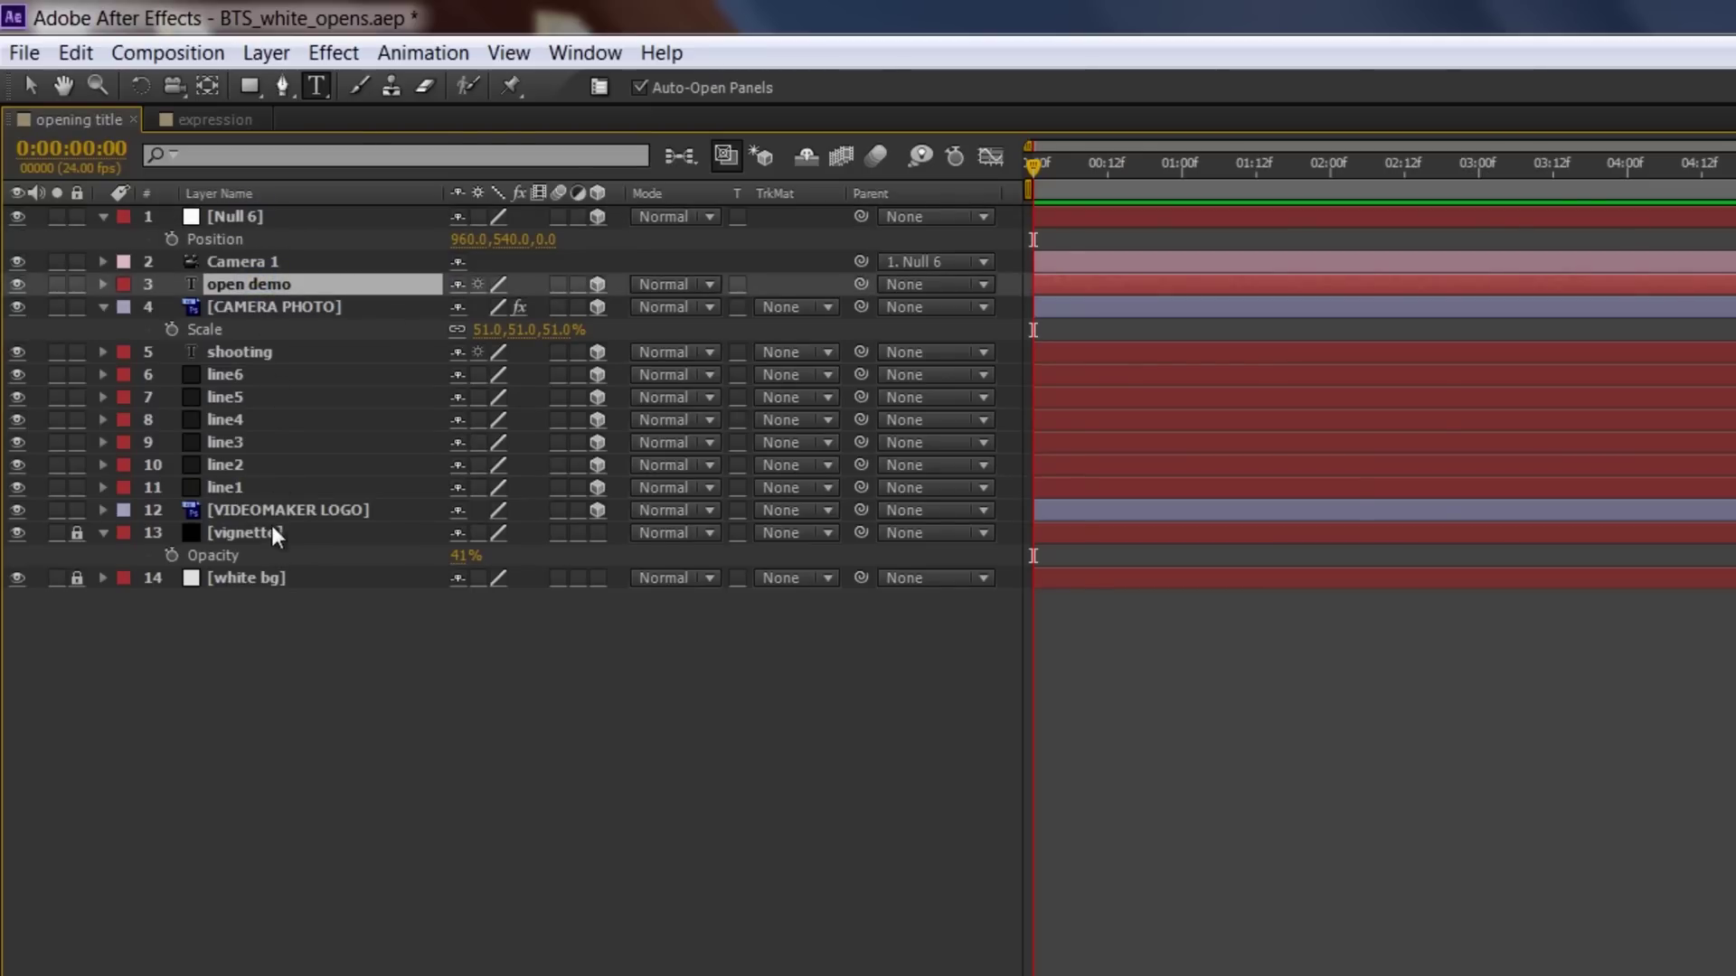
pyautogui.keyDown('shift'); pyautogui.click(282, 511); pyautogui.keyUp('shift')
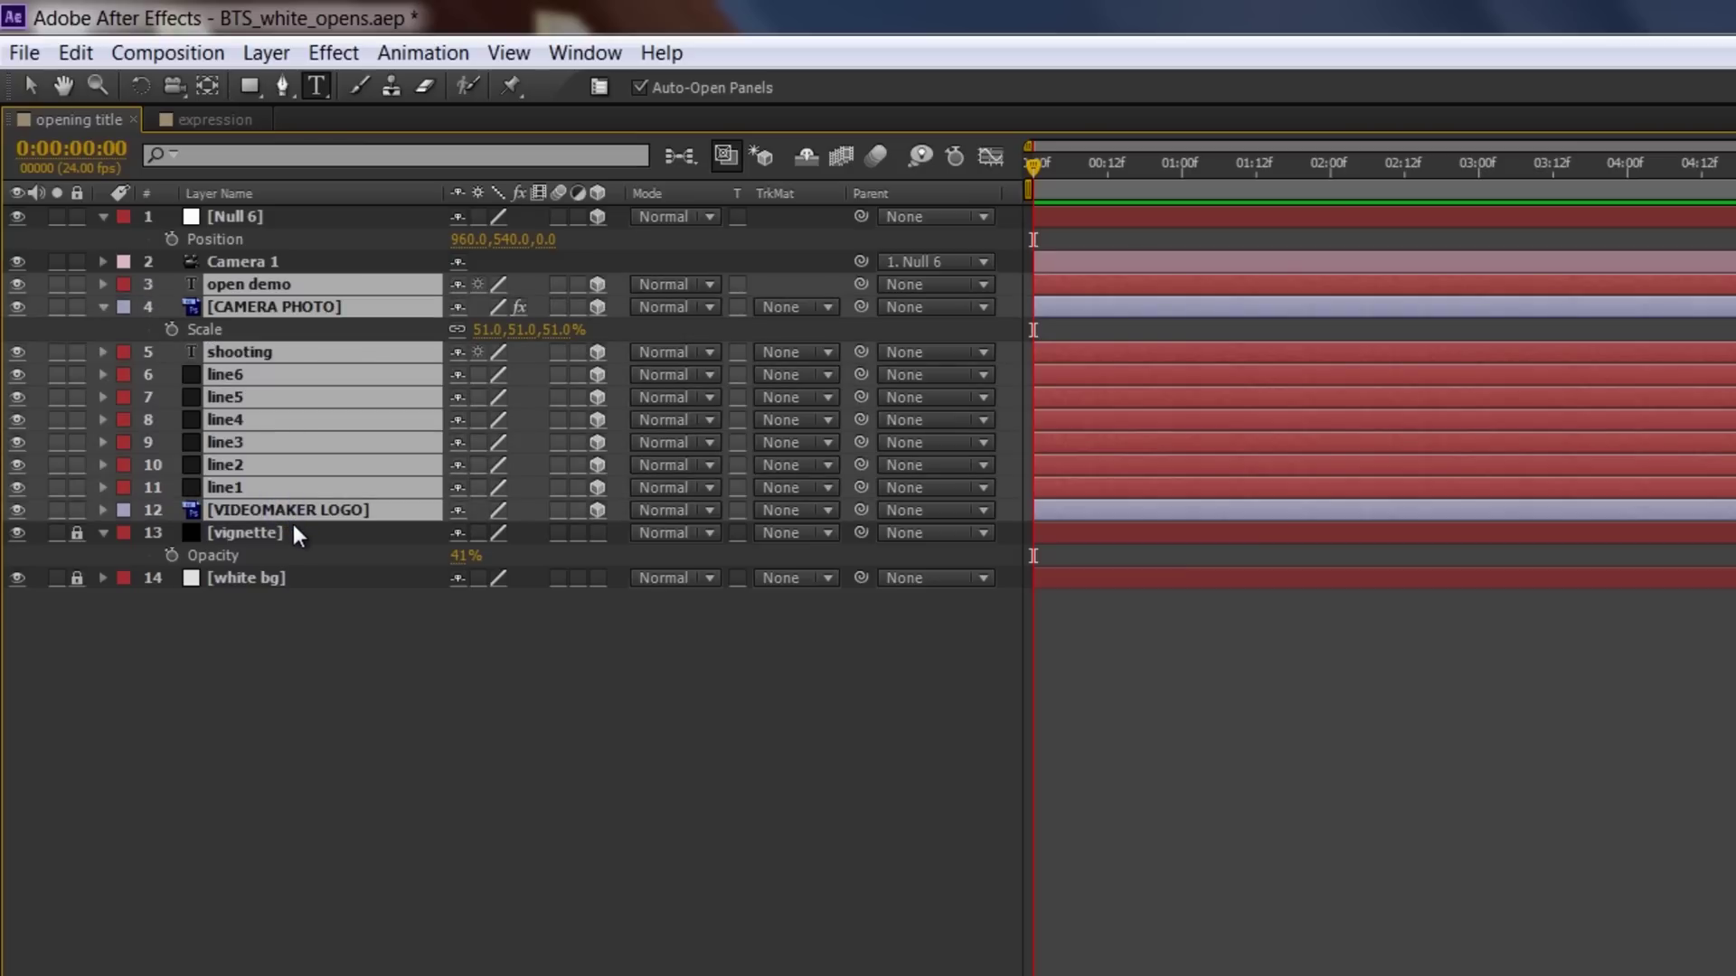
pyautogui.press('s')
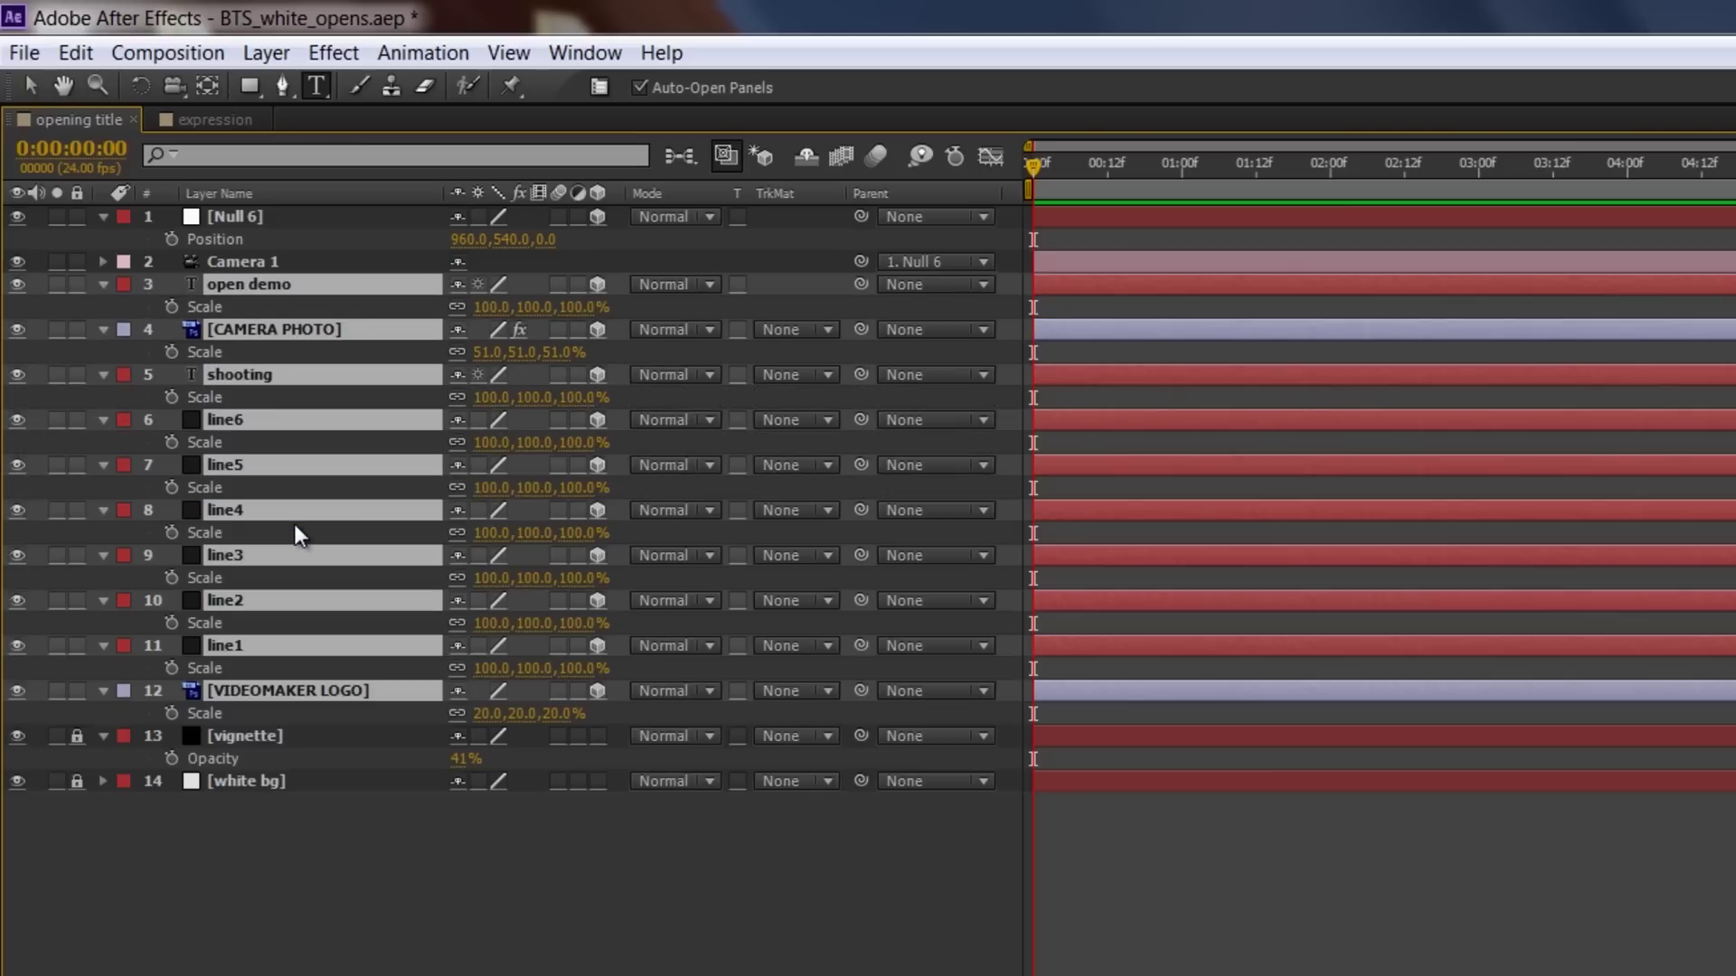
pyautogui.press('F2')
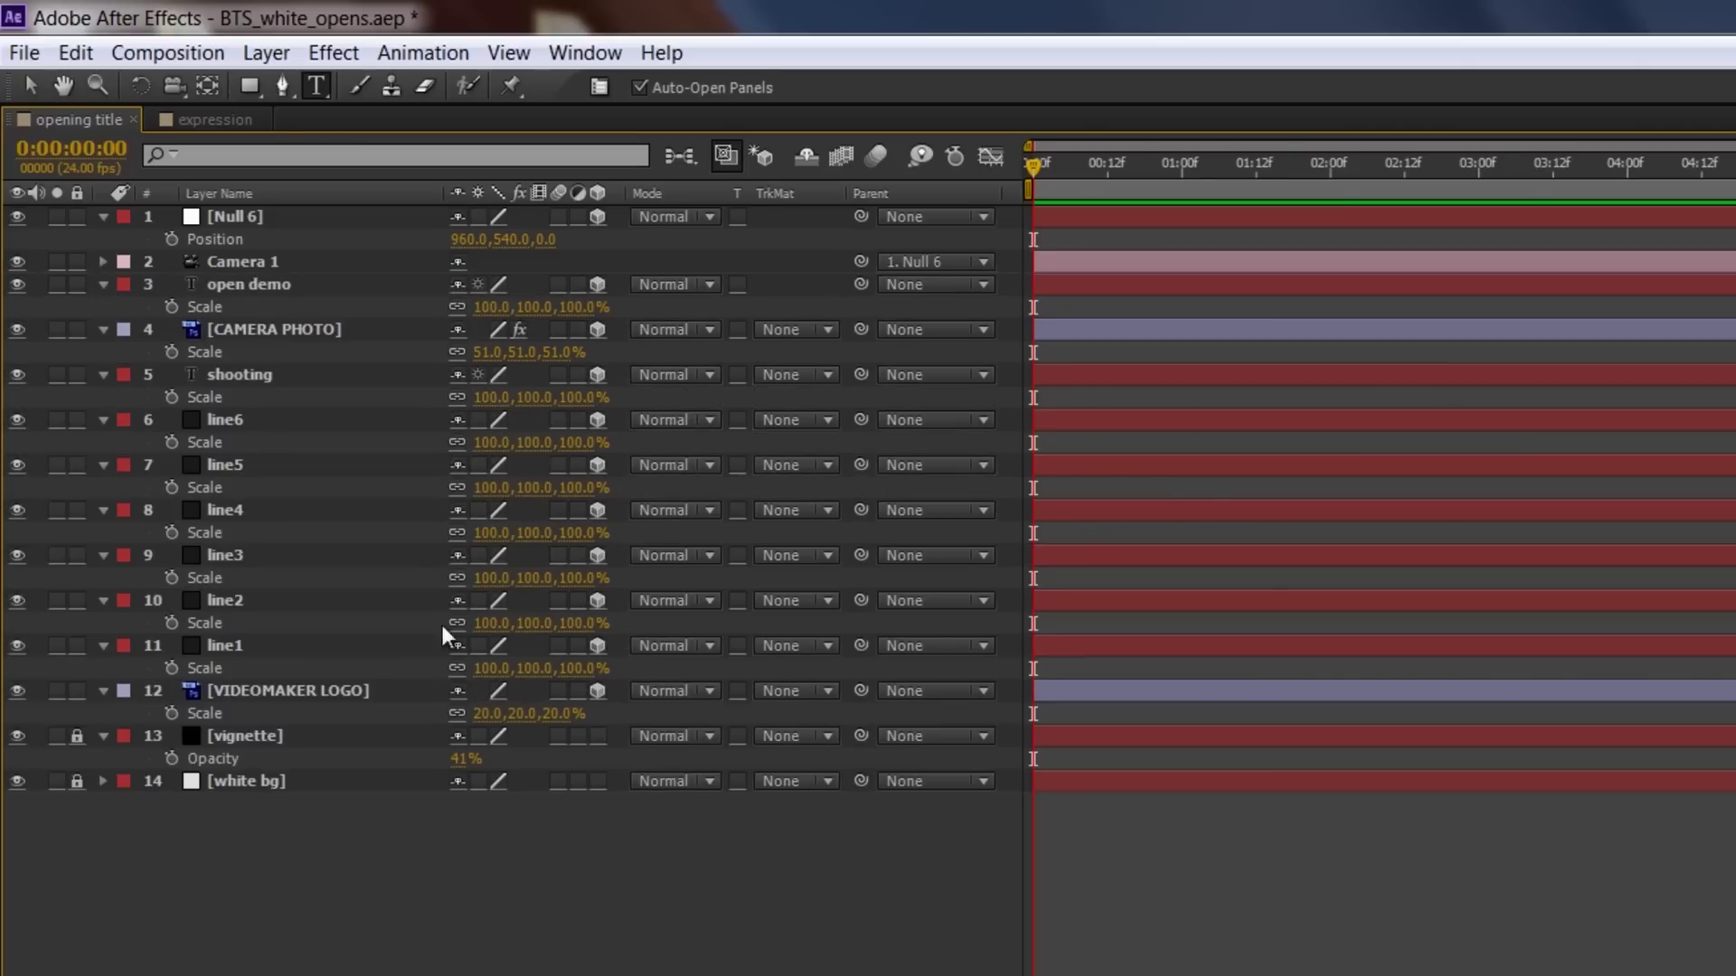
# - Enable expressions on the Scale properties of all layers from open demo through VIDEOMAKER LOGO
pyautogui.click(222, 312)
pyautogui.keyDown('shift'); pyautogui.click(217, 353); pyautogui.keyUp('shift')
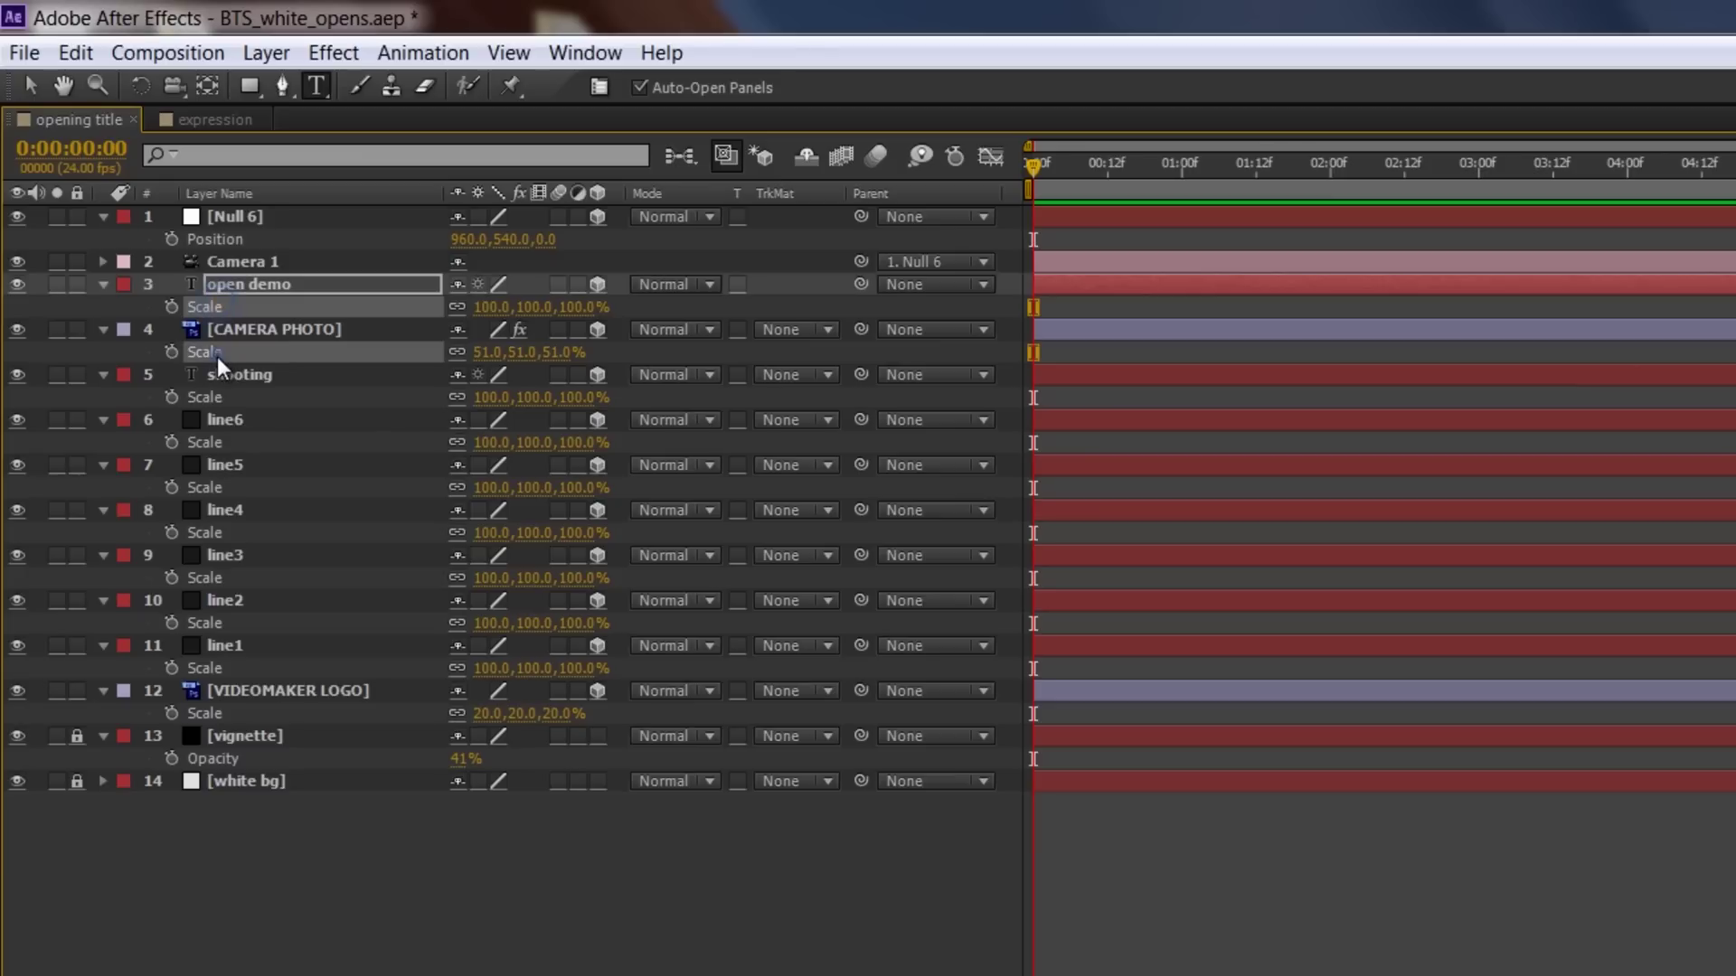
pyautogui.keyDown('shift'); pyautogui.click(219, 398); pyautogui.keyUp('shift')
pyautogui.keyDown('shift'); pyautogui.click(215, 442); pyautogui.keyUp('shift')
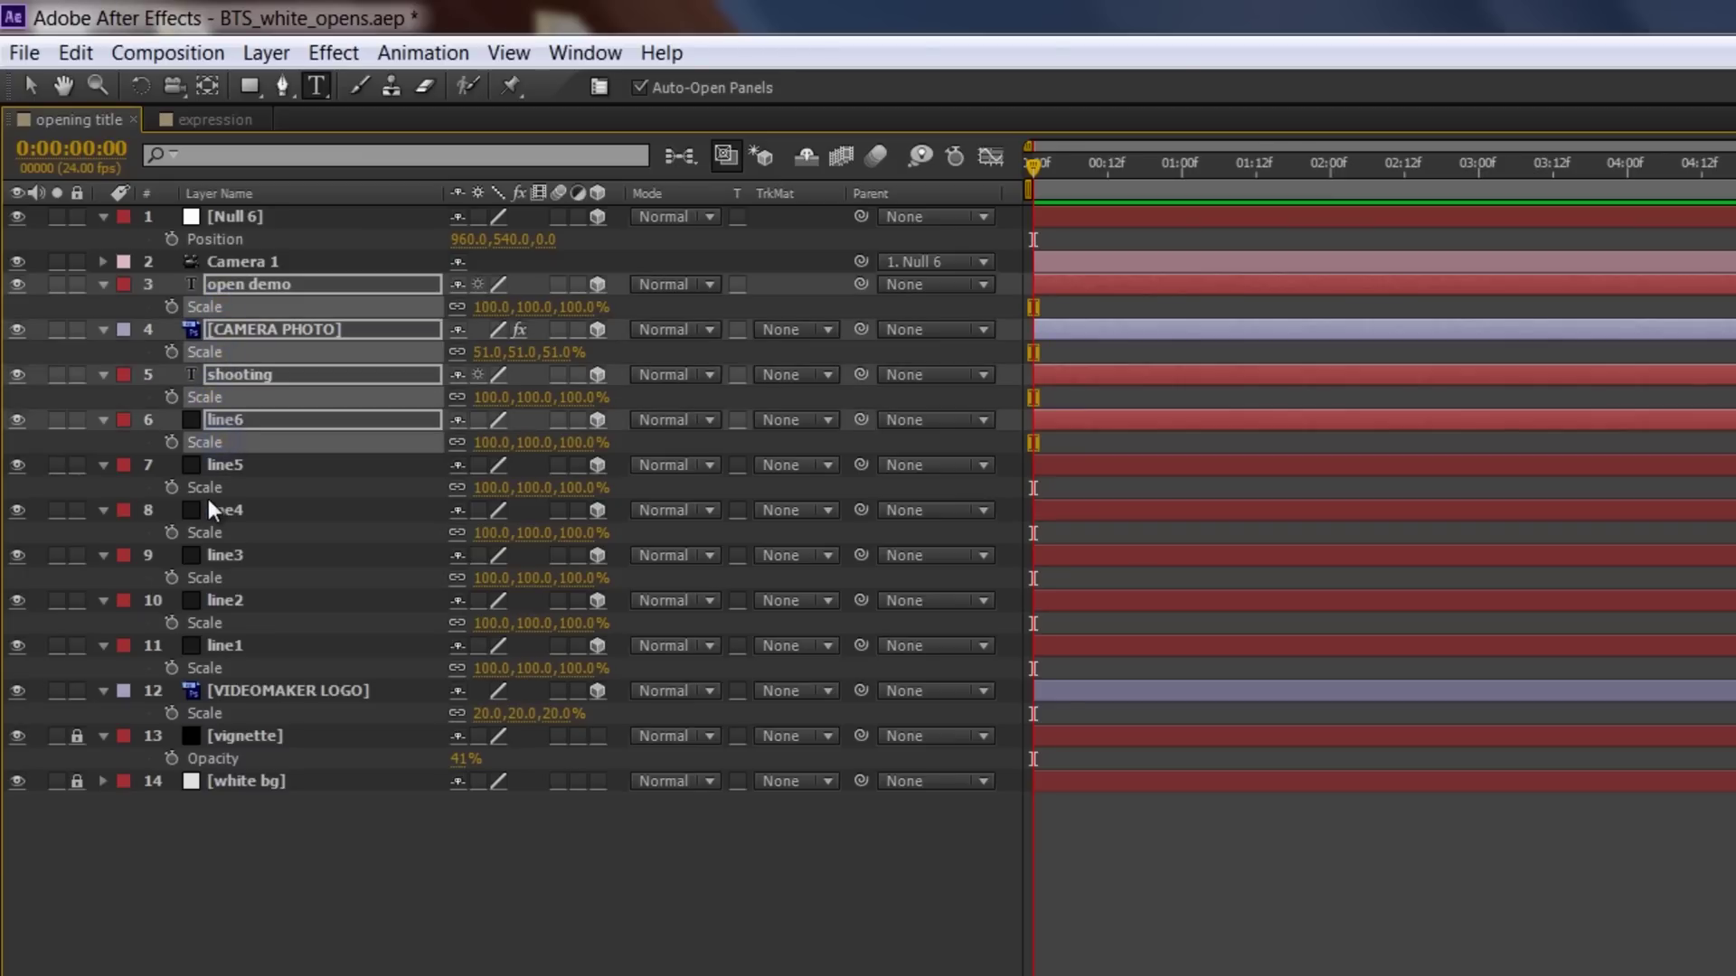
pyautogui.keyDown('shift'); pyautogui.click(215, 487); pyautogui.keyUp('shift')
pyautogui.keyDown('shift'); pyautogui.click(212, 532); pyautogui.keyUp('shift')
pyautogui.keyDown('shift'); pyautogui.click(206, 577); pyautogui.keyUp('shift')
pyautogui.keyDown('shift'); pyautogui.click(206, 623); pyautogui.keyUp('shift')
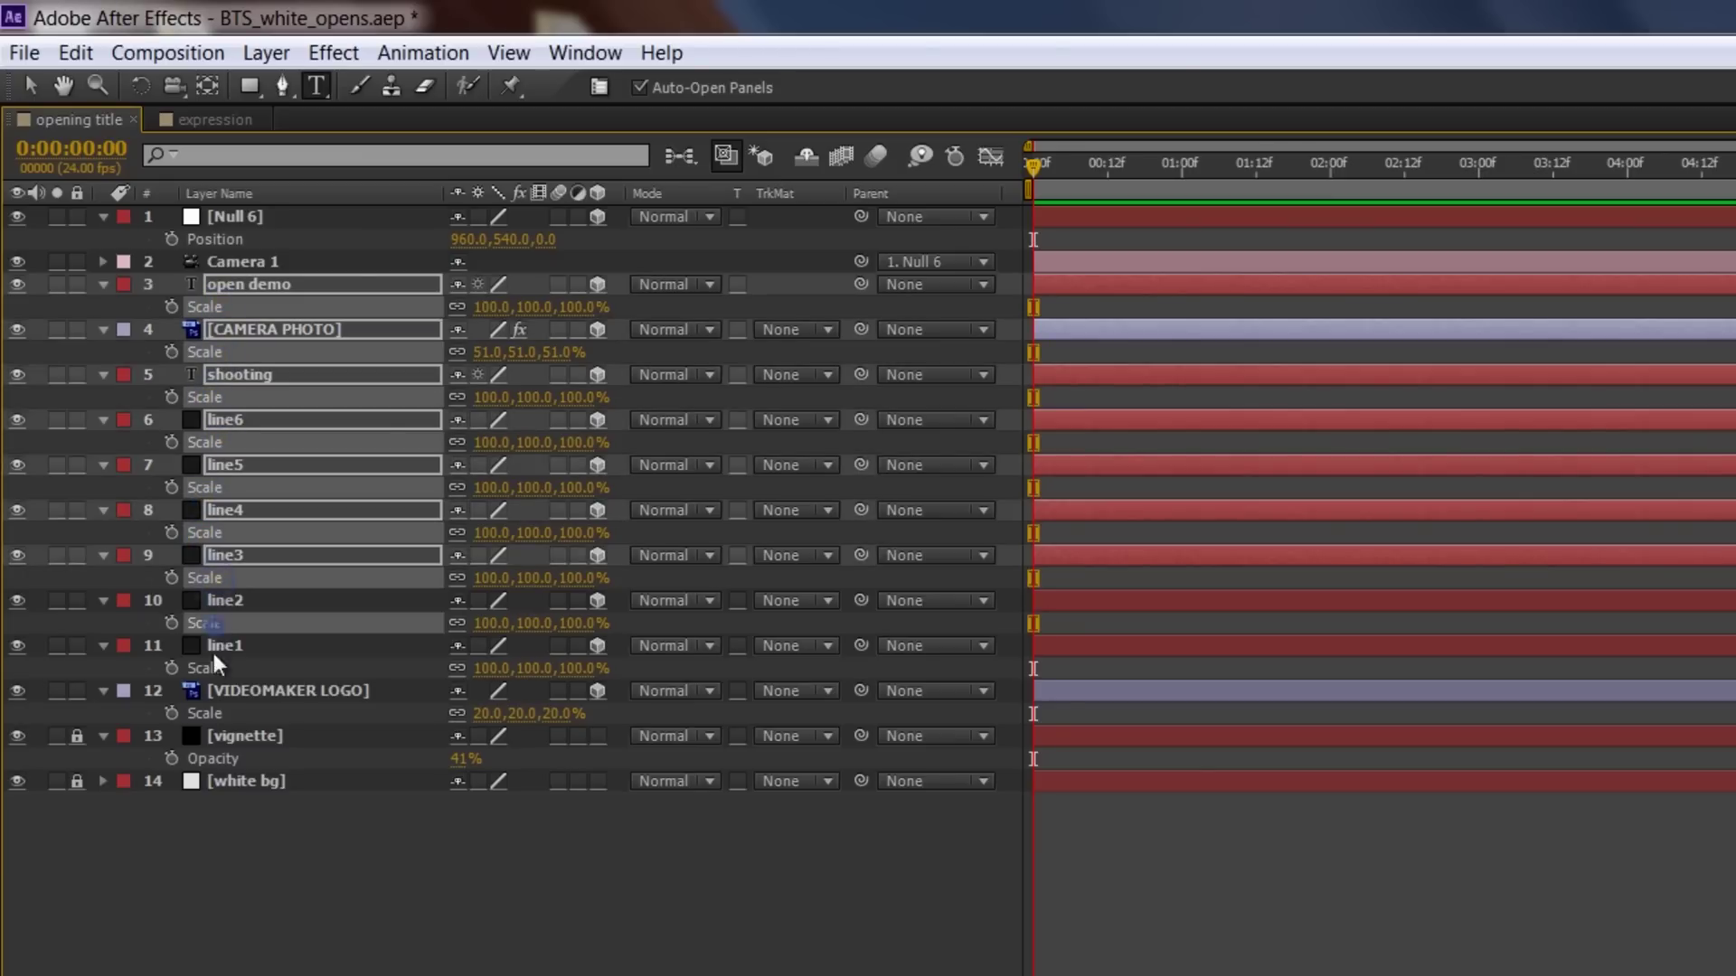
pyautogui.keyDown('shift'); pyautogui.click(206, 668); pyautogui.keyUp('shift')
pyautogui.keyDown('shift'); pyautogui.click(208, 714); pyautogui.keyUp('shift')
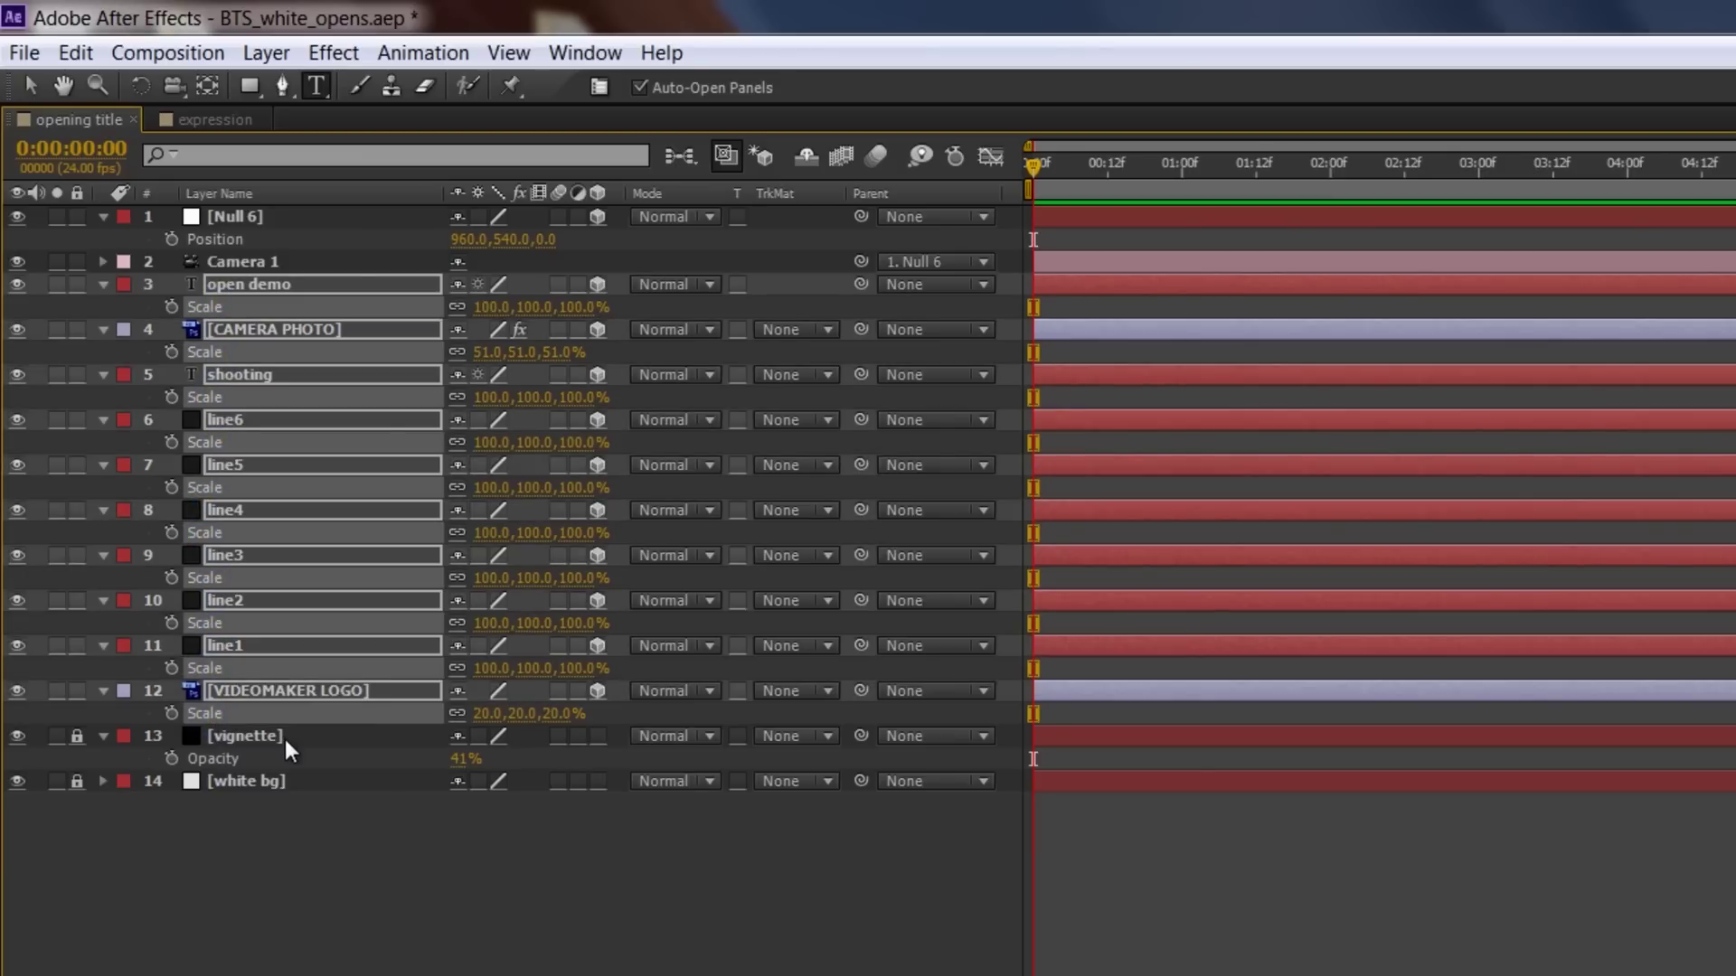
pyautogui.keyDown('alt'); pyautogui.click(171, 307); pyautogui.keyUp('alt')
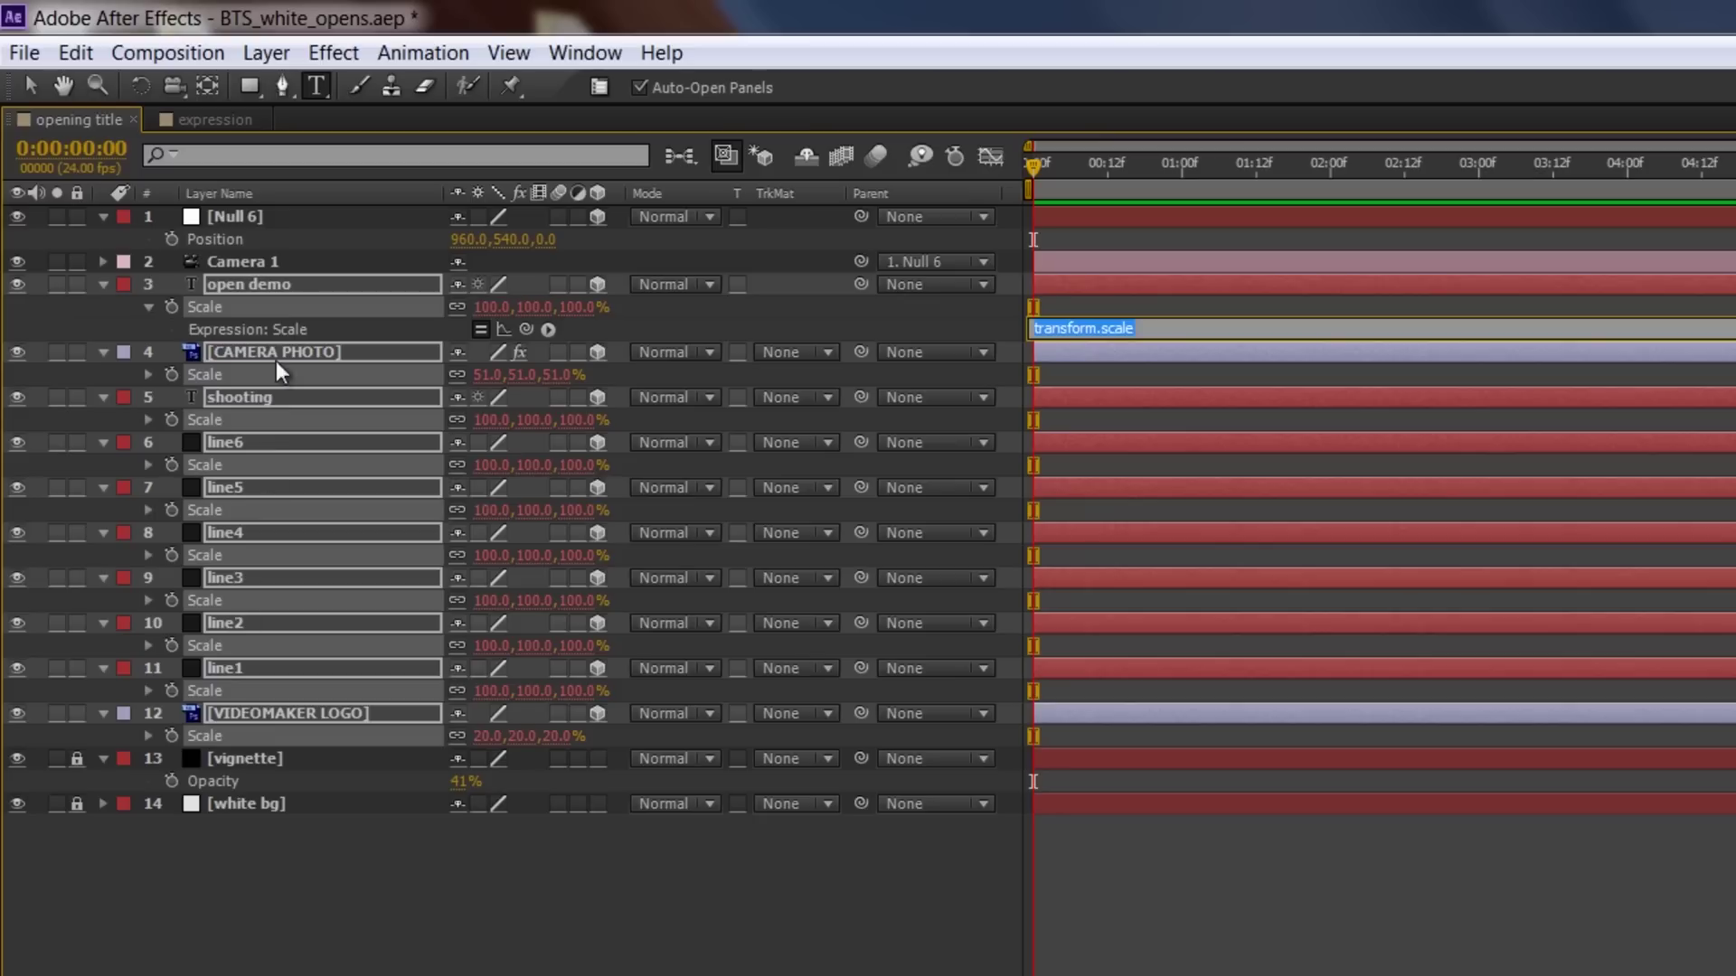
pyautogui.click(328, 968)
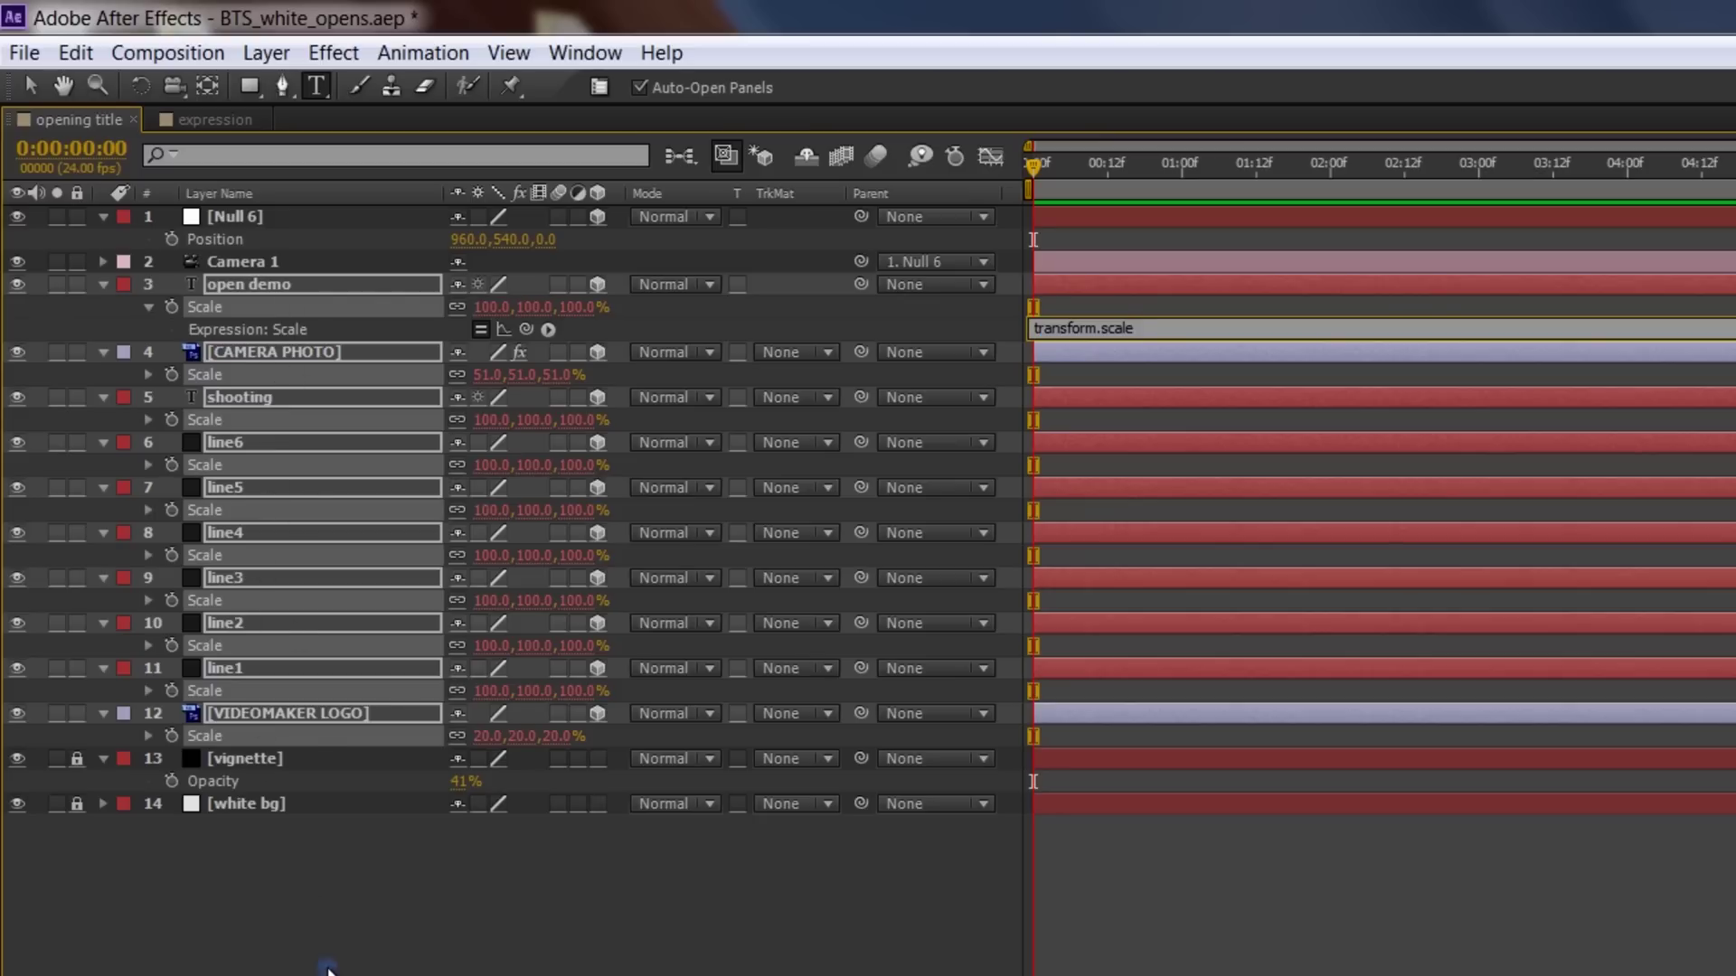
# - Replace open demo's Scale expression with the copied text: cam = thisComp.activeCamera; distance = length(sub(position, cam.position)); scale * distance / cam.zoom;
pyautogui.click(1083, 329)
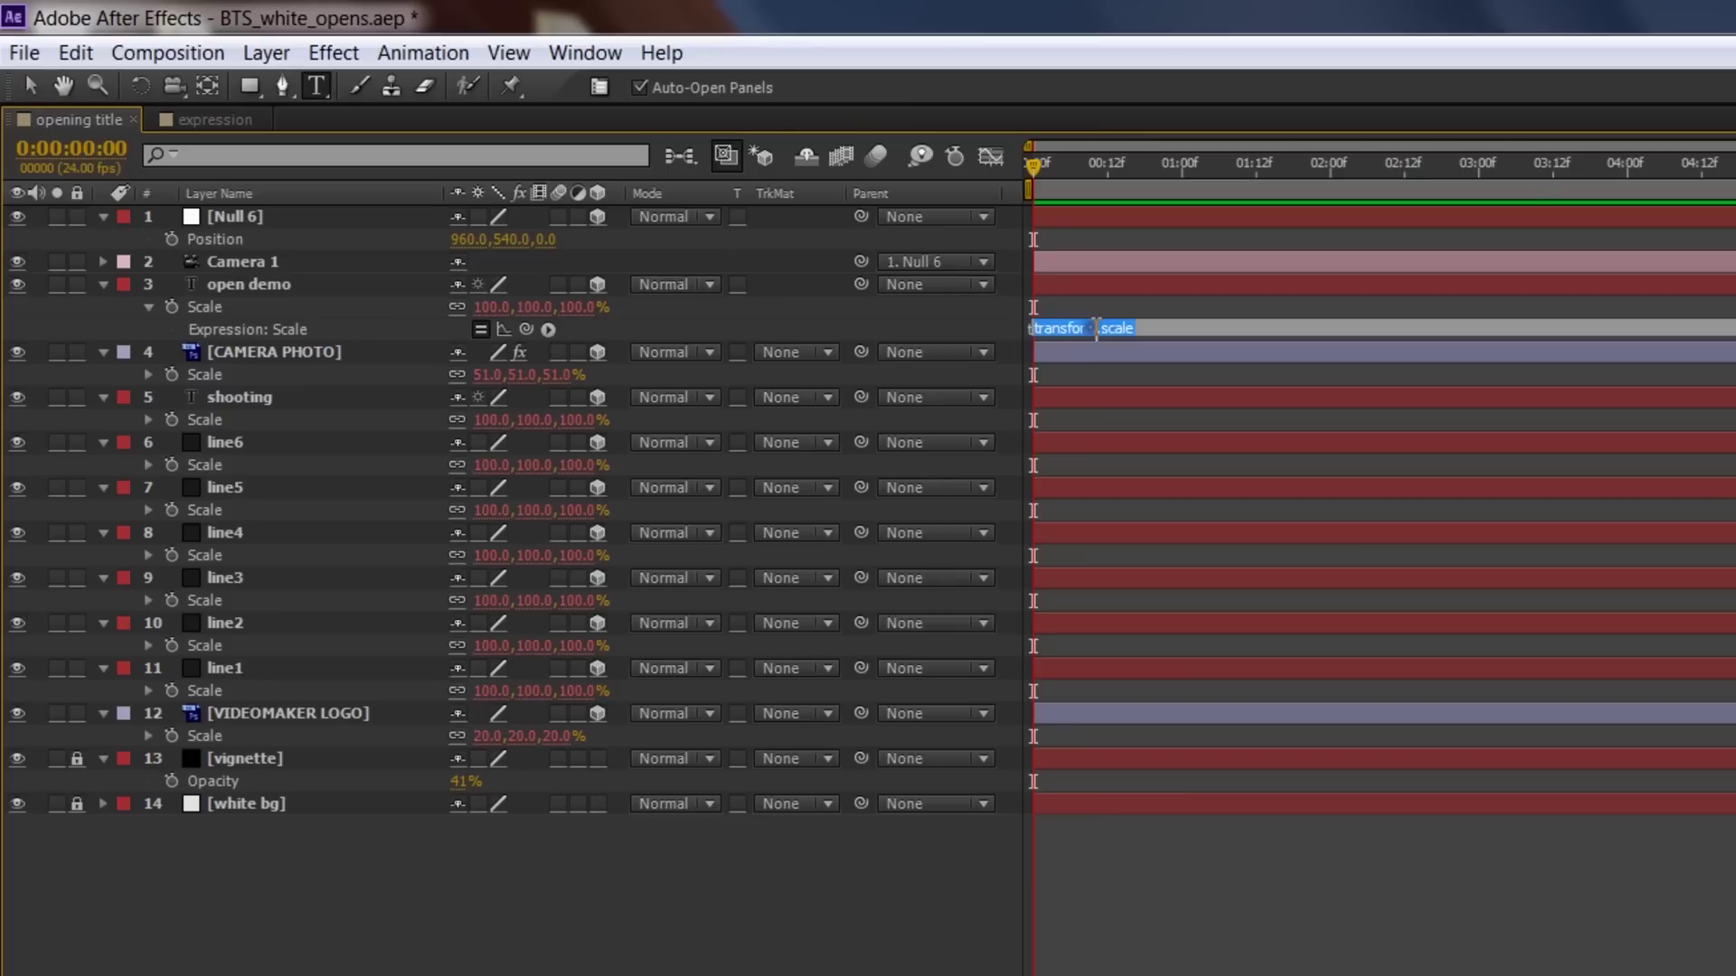
pyautogui.hotkey('ctrl', 'v')
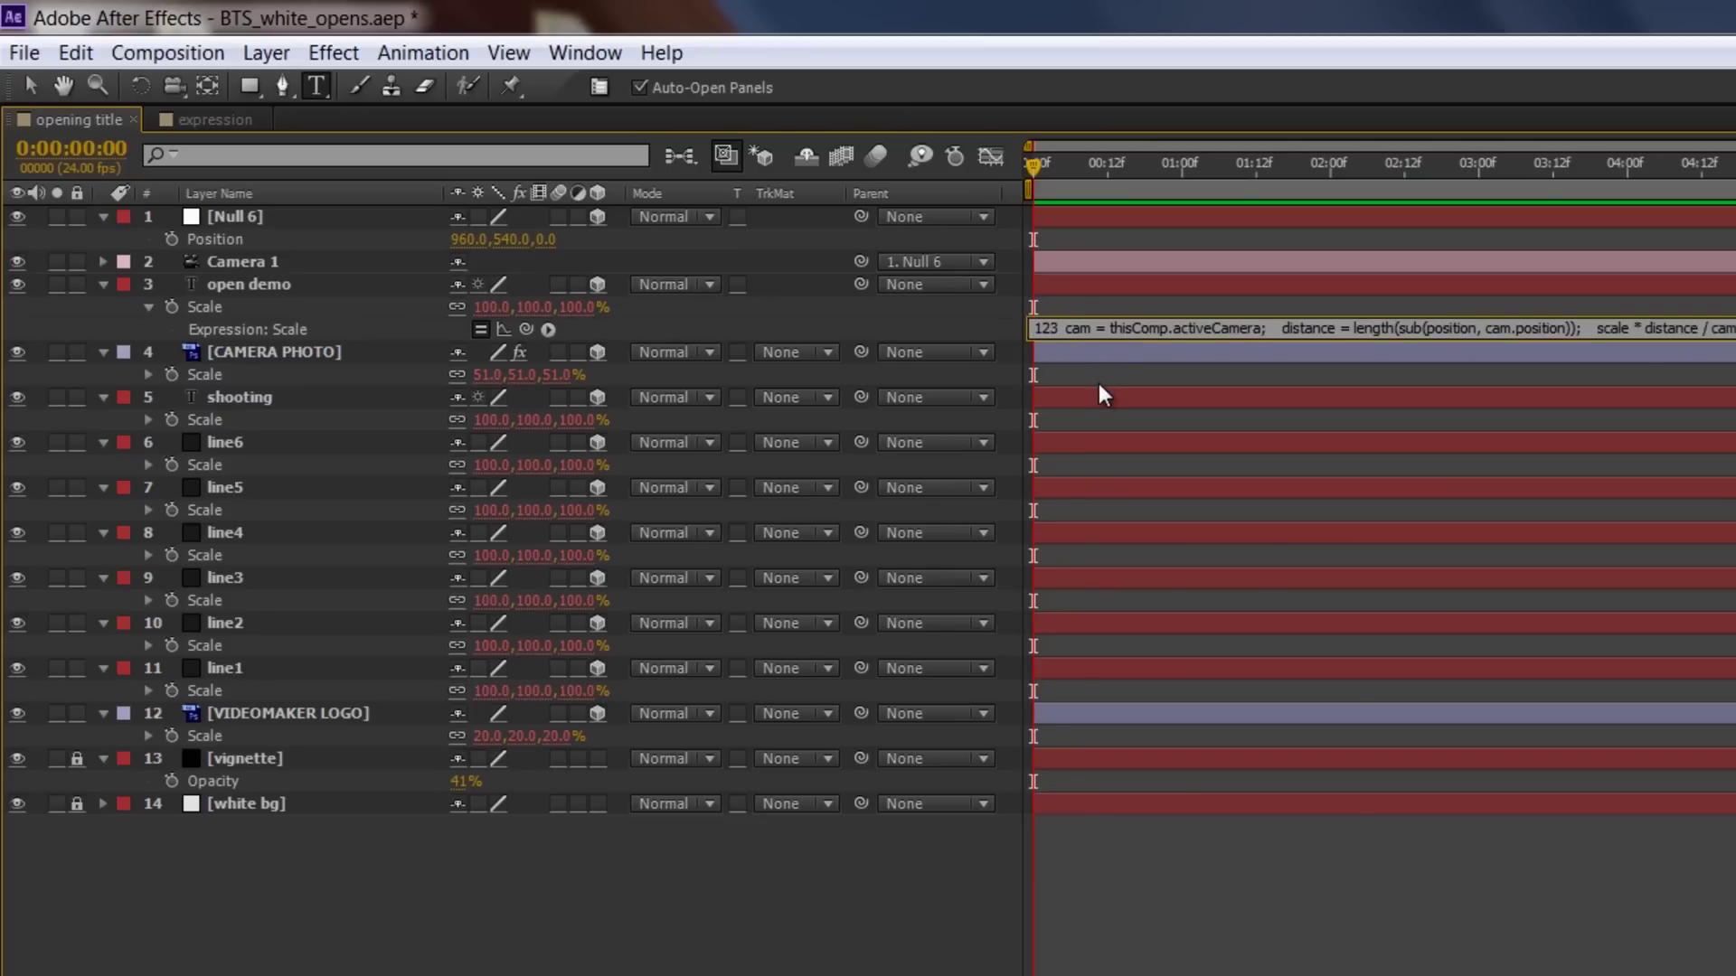
pyautogui.click(1153, 597)
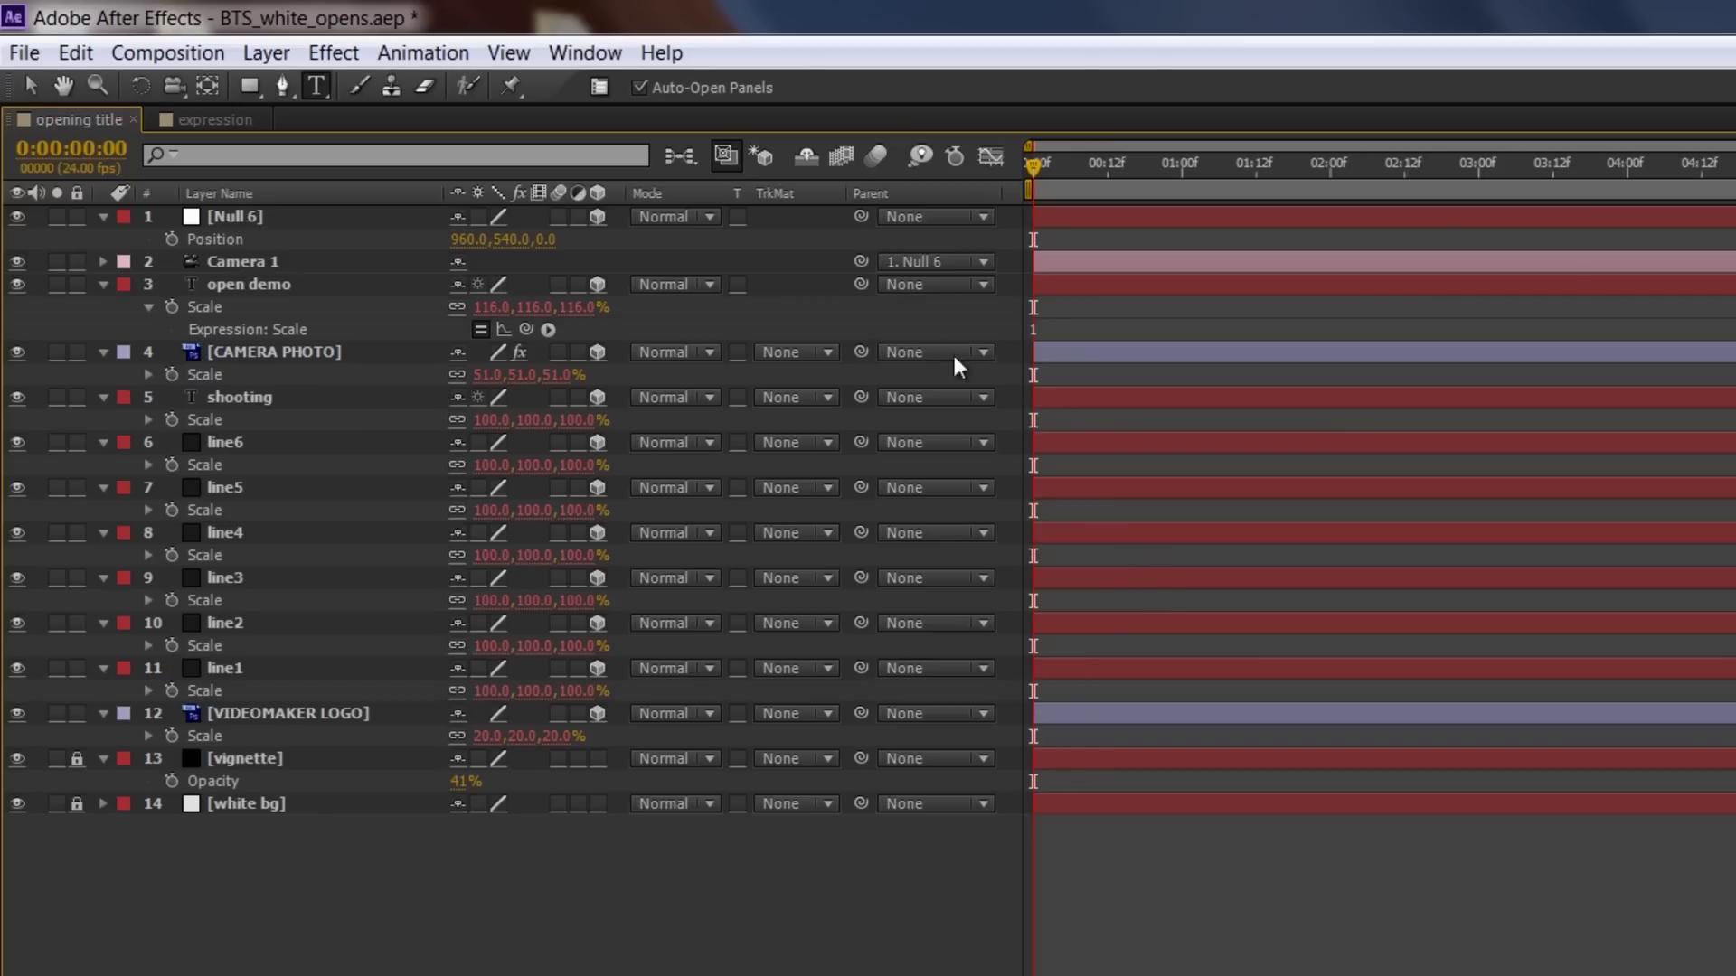
# - Check the OPEN DEMO text's size and placement in the composition view with the title/action safe guides shown
pyautogui.press('`')
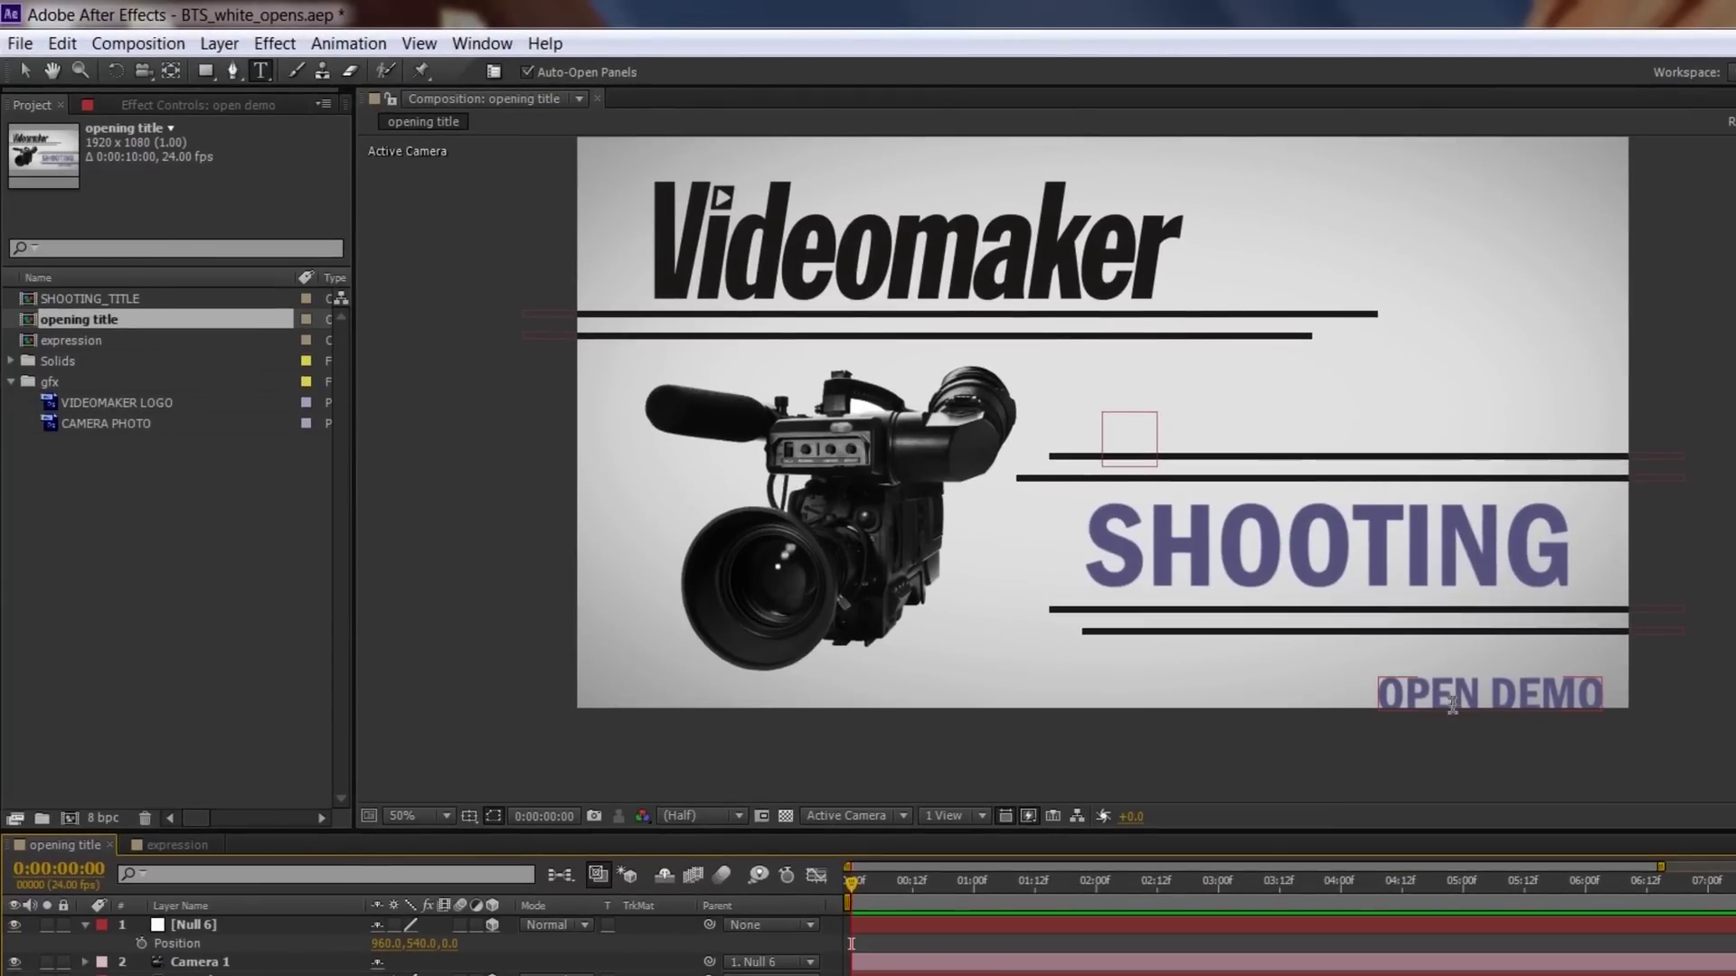
pyautogui.press("'")
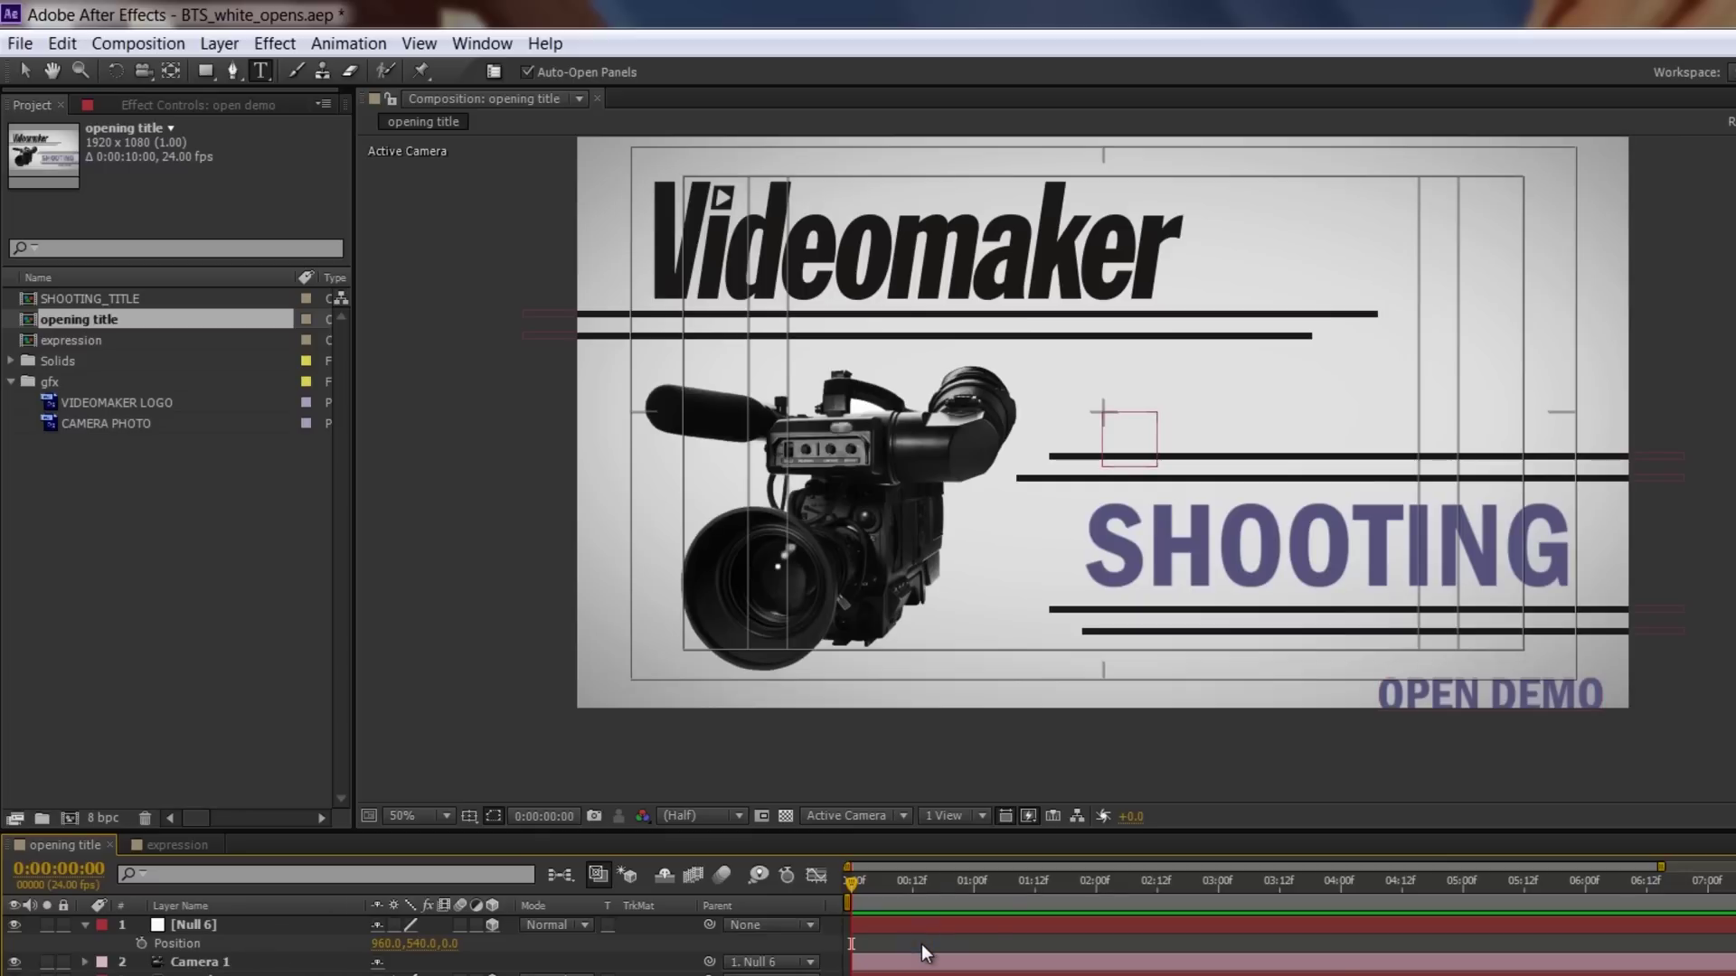
pyautogui.press('`')
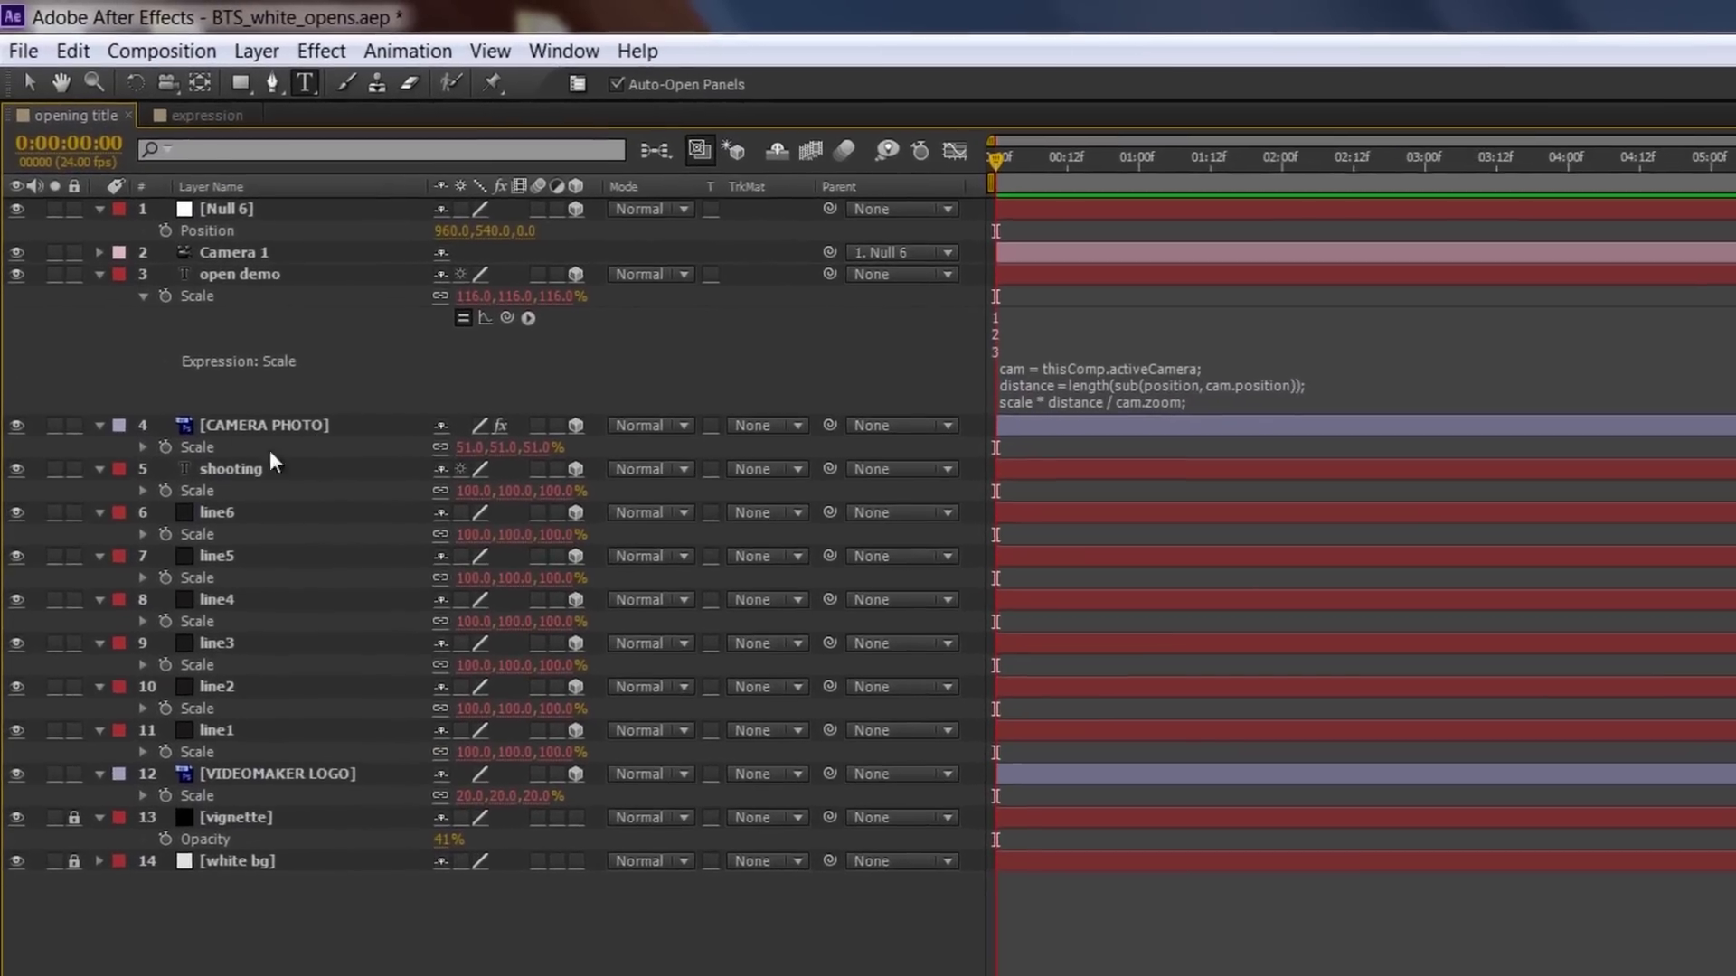
# - Apply the copied distance-based expression to the Scale of CAMERA PHOTO and every remaining layer through VIDEOMAKER LOGO
pyautogui.keyDown('alt'); pyautogui.click(167, 454); pyautogui.keyUp('alt')
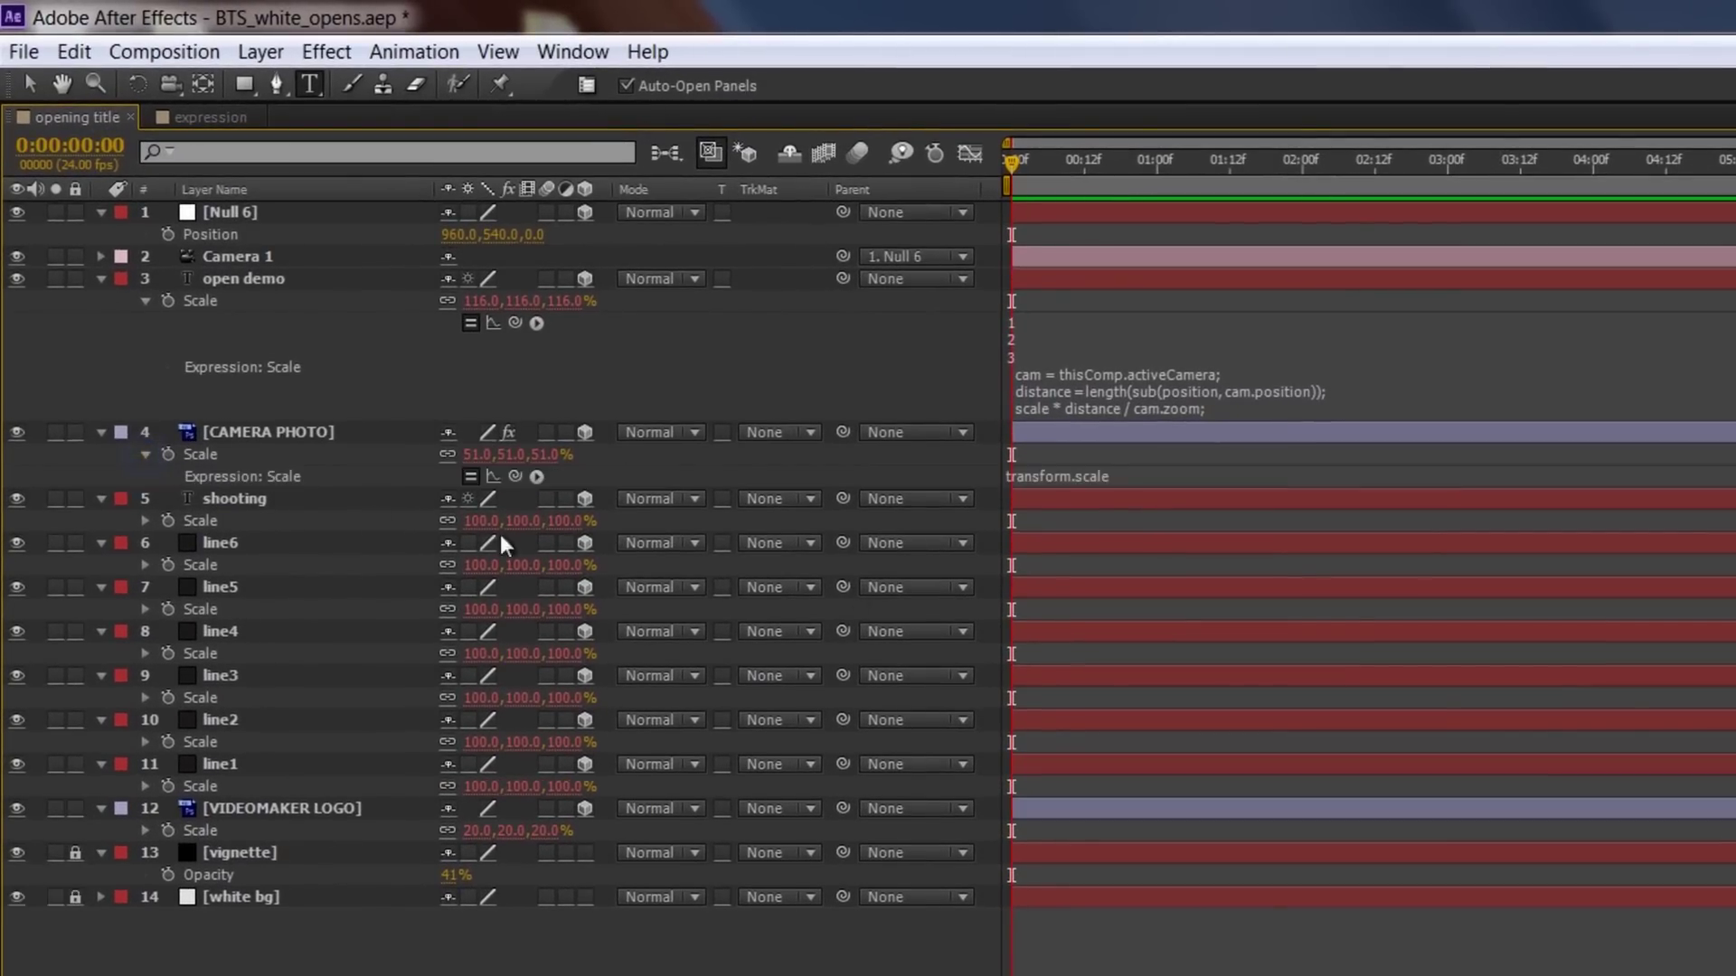
pyautogui.hotkey('ctrl', 'v')
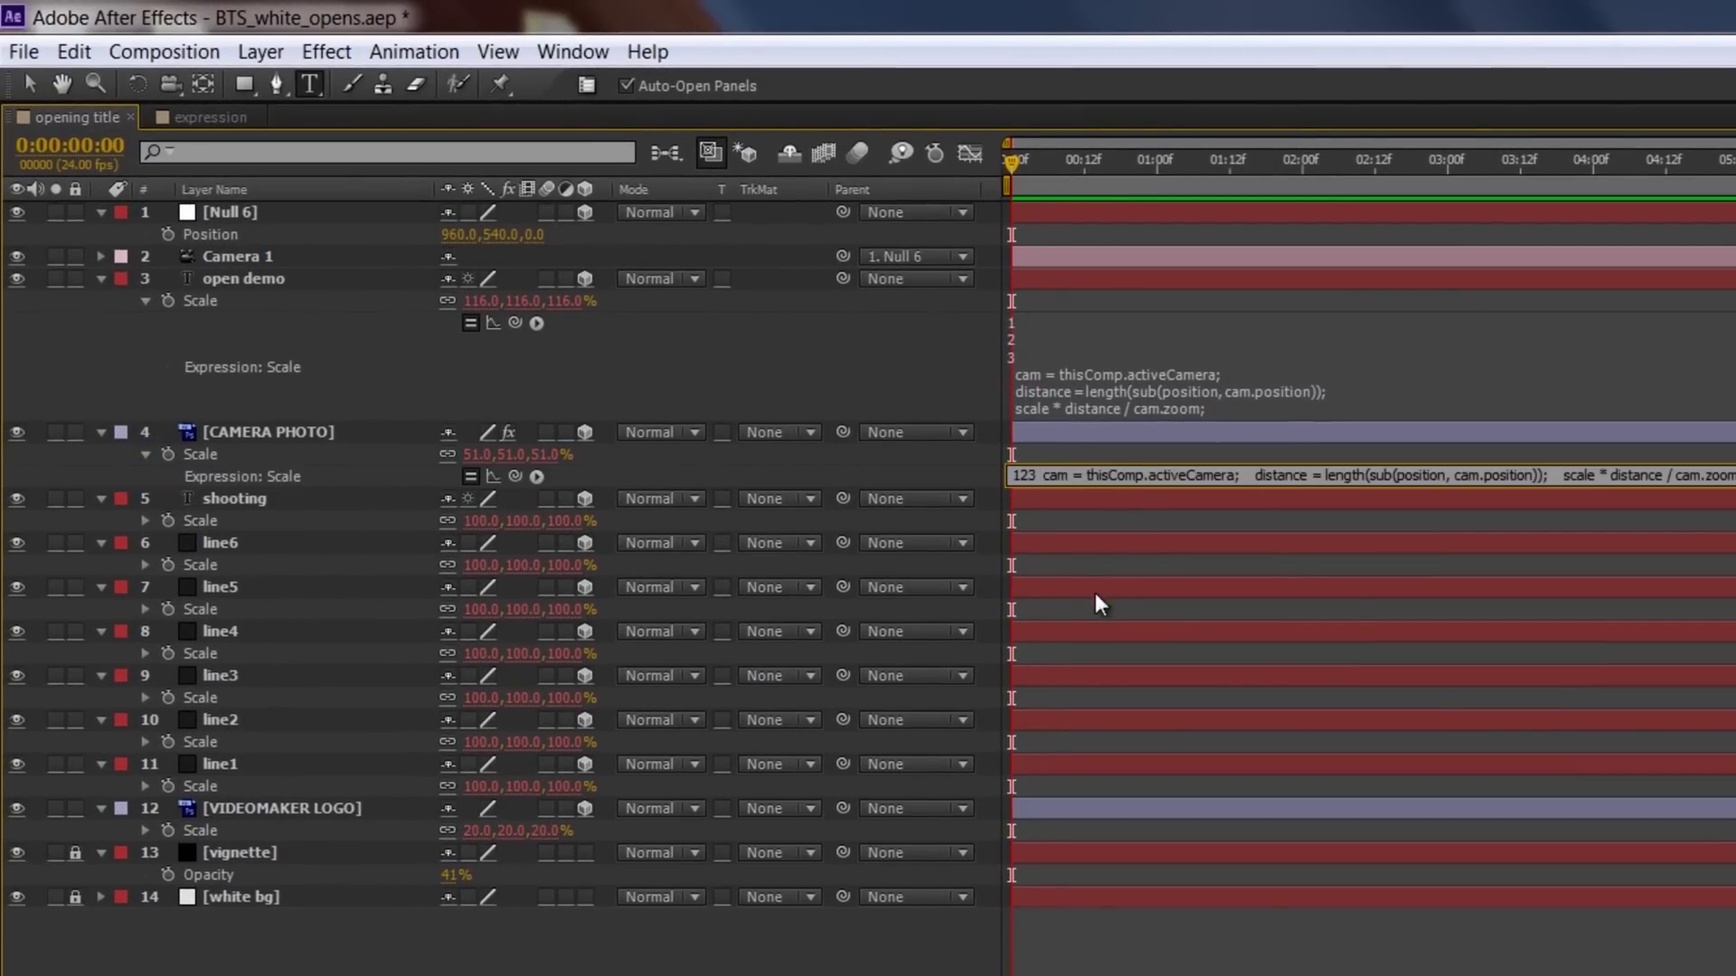
pyautogui.click(1153, 452)
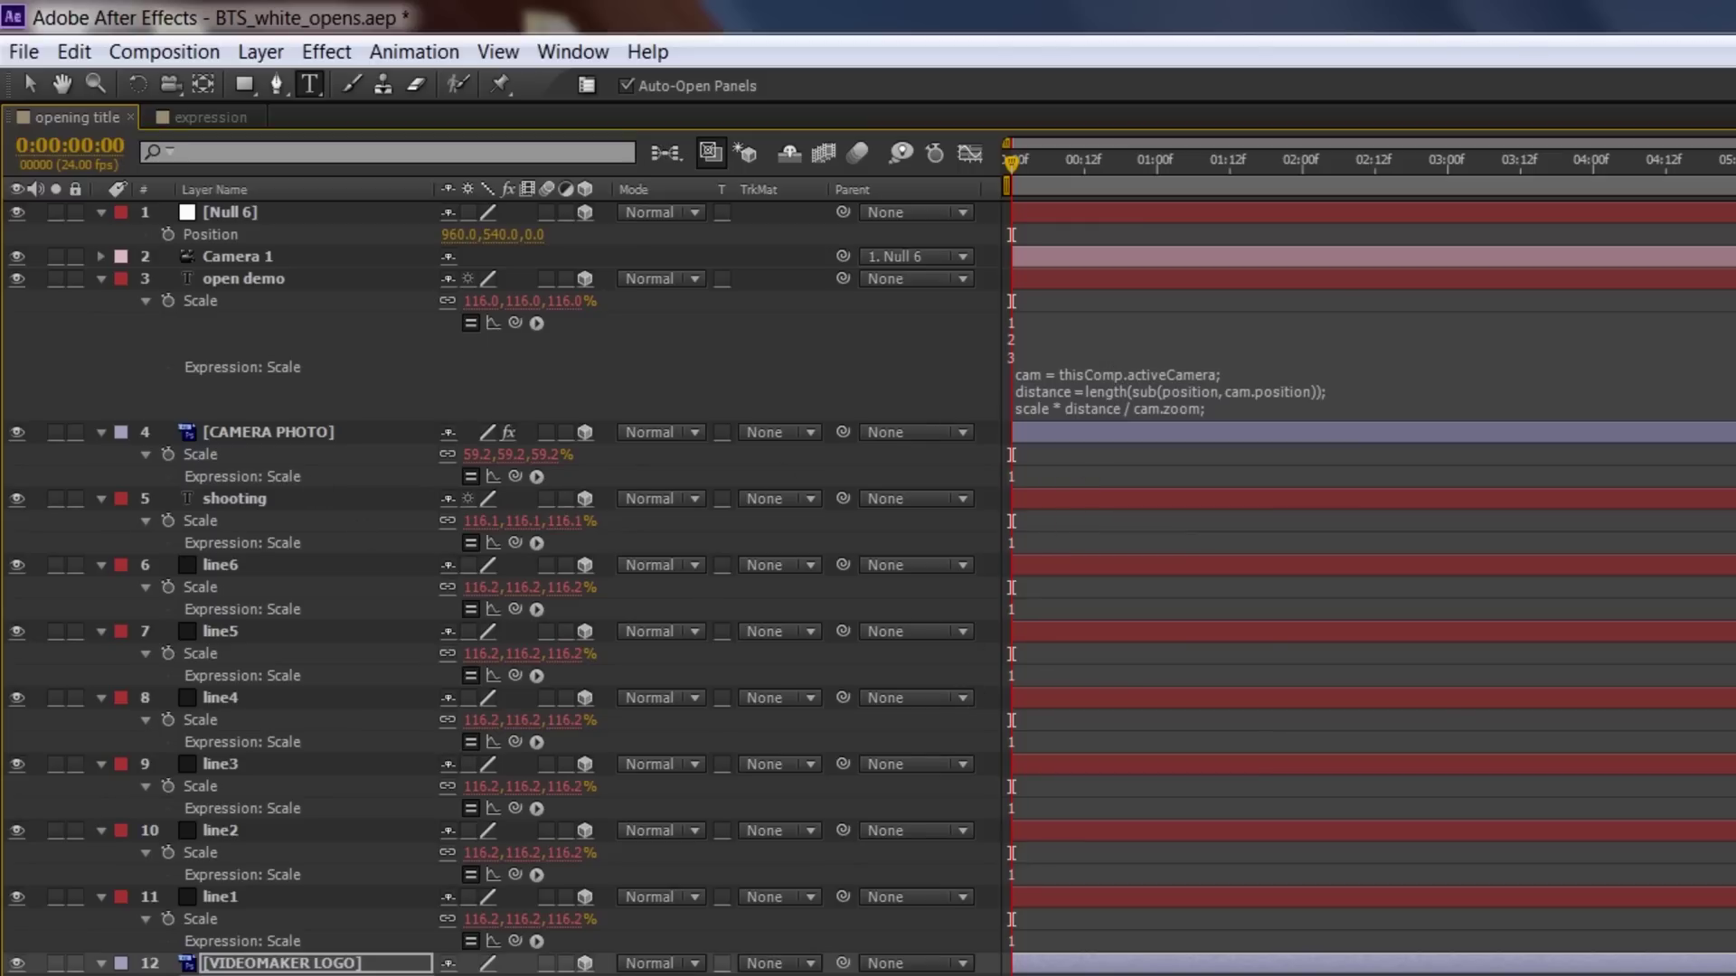
pyautogui.press('`')
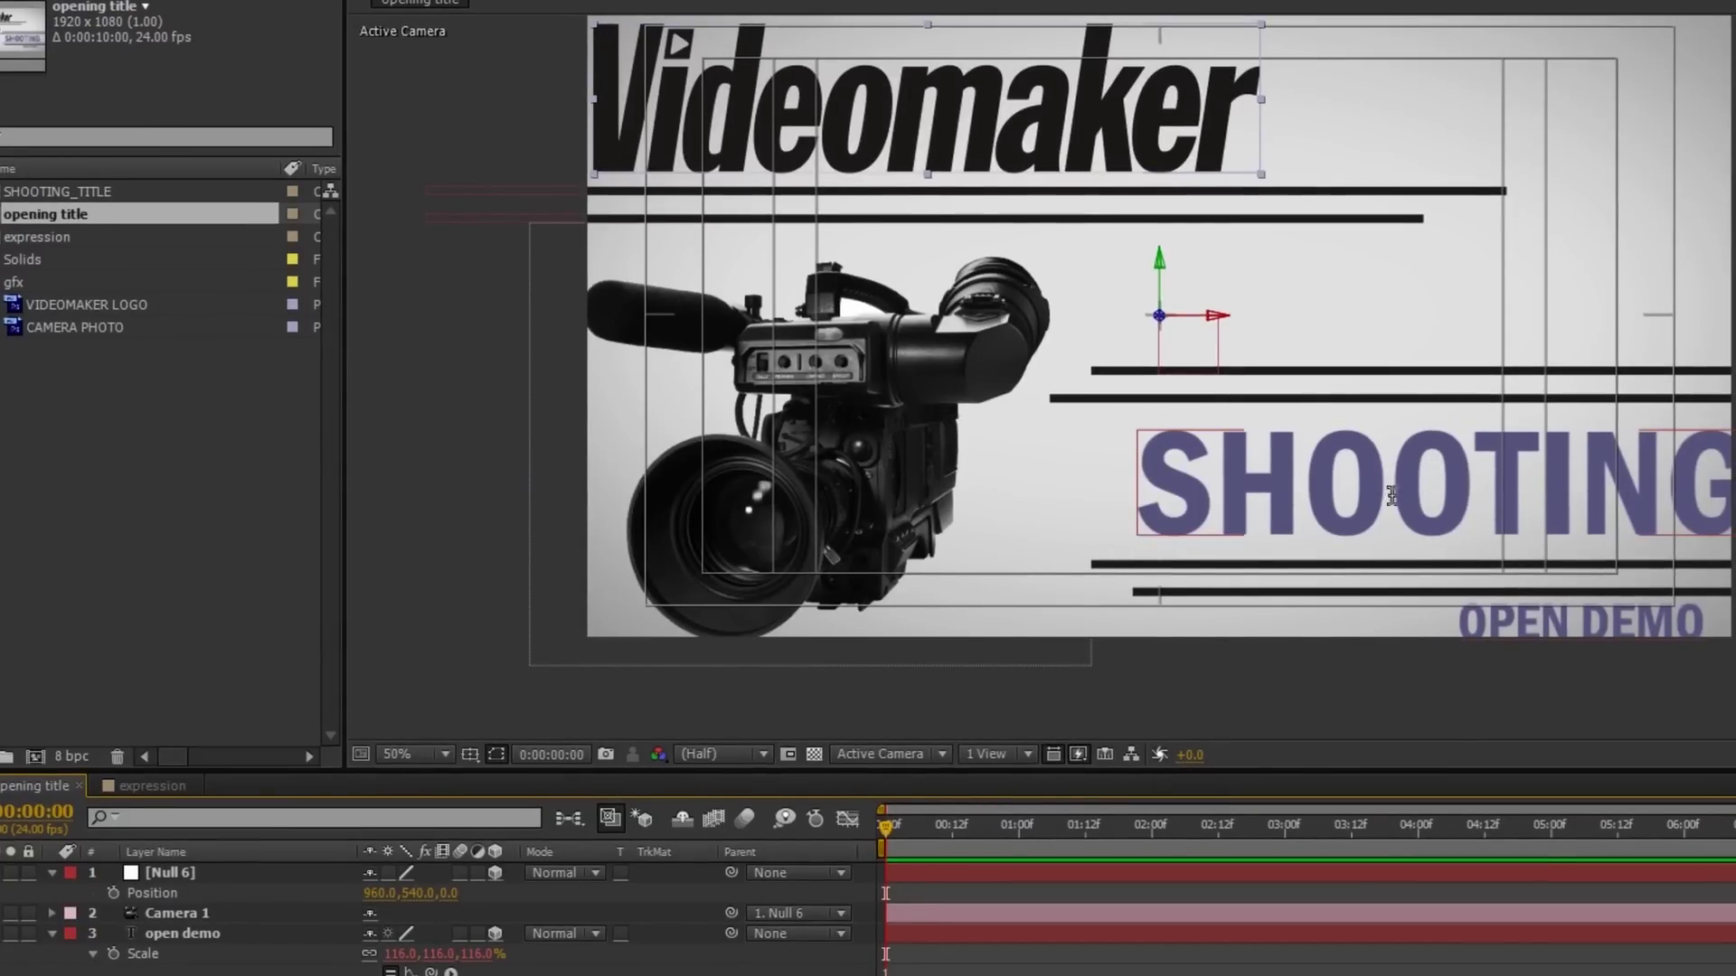
# - Rename the null layer camera control and set its Z position to -283
pyautogui.click(198, 877)
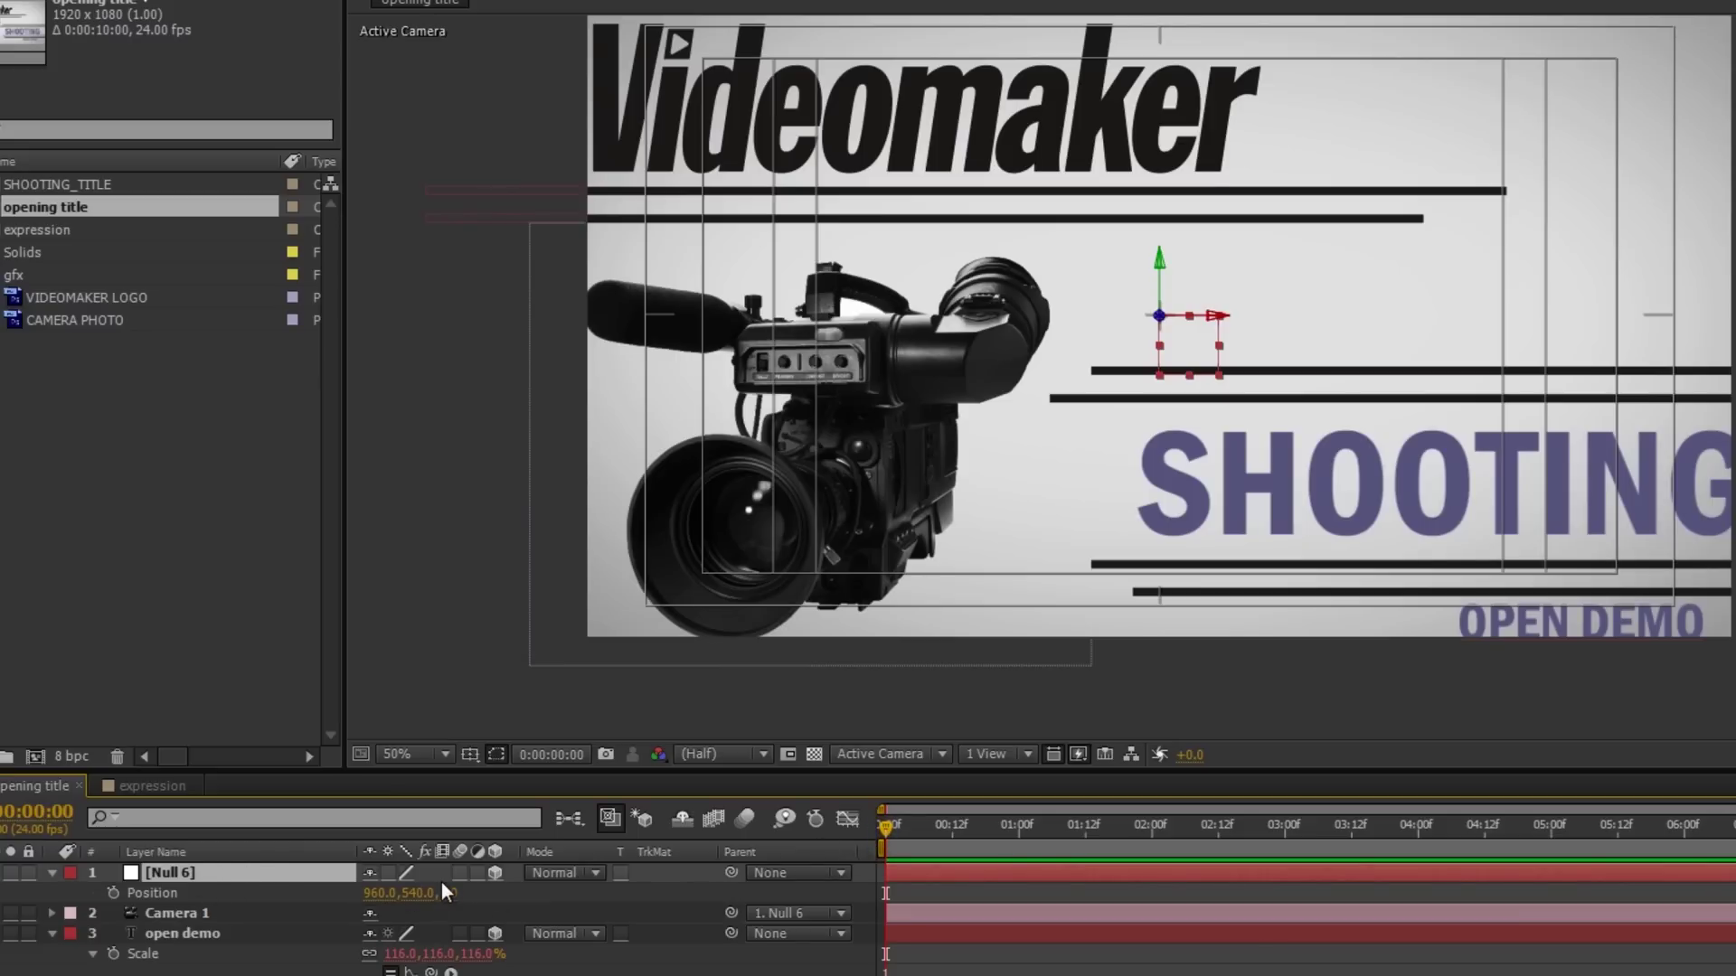
pyautogui.press('Return')
pyautogui.write('cam')
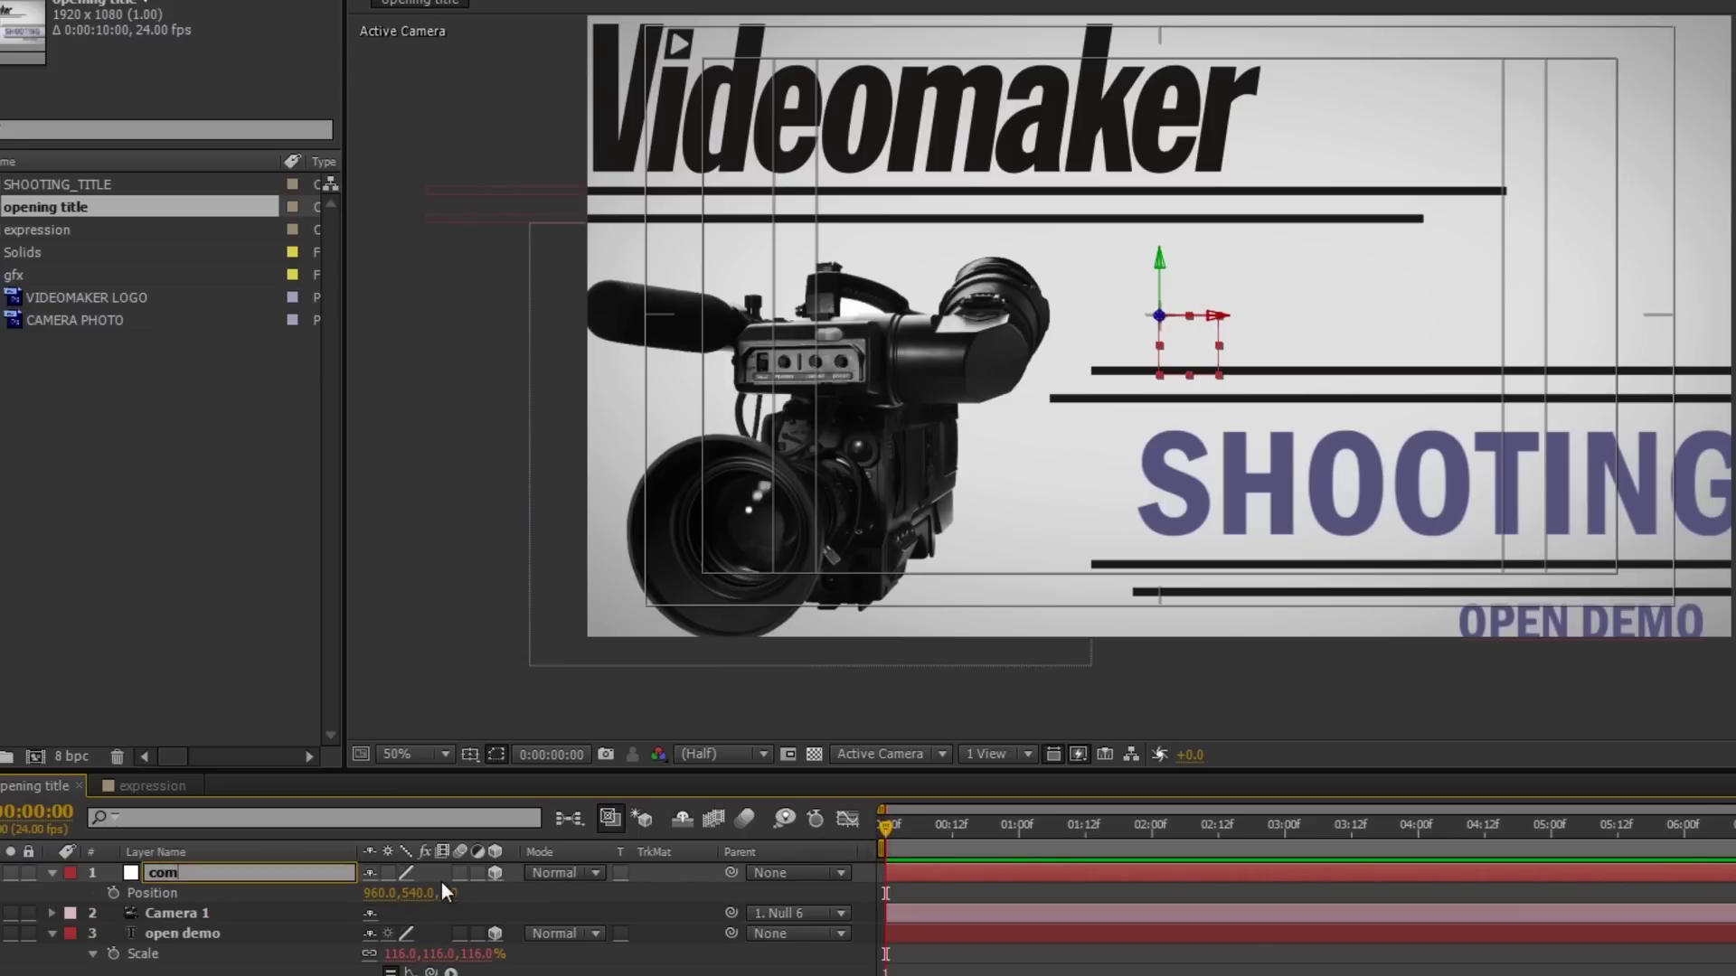
pyautogui.write('era control')
pyautogui.press('Return')
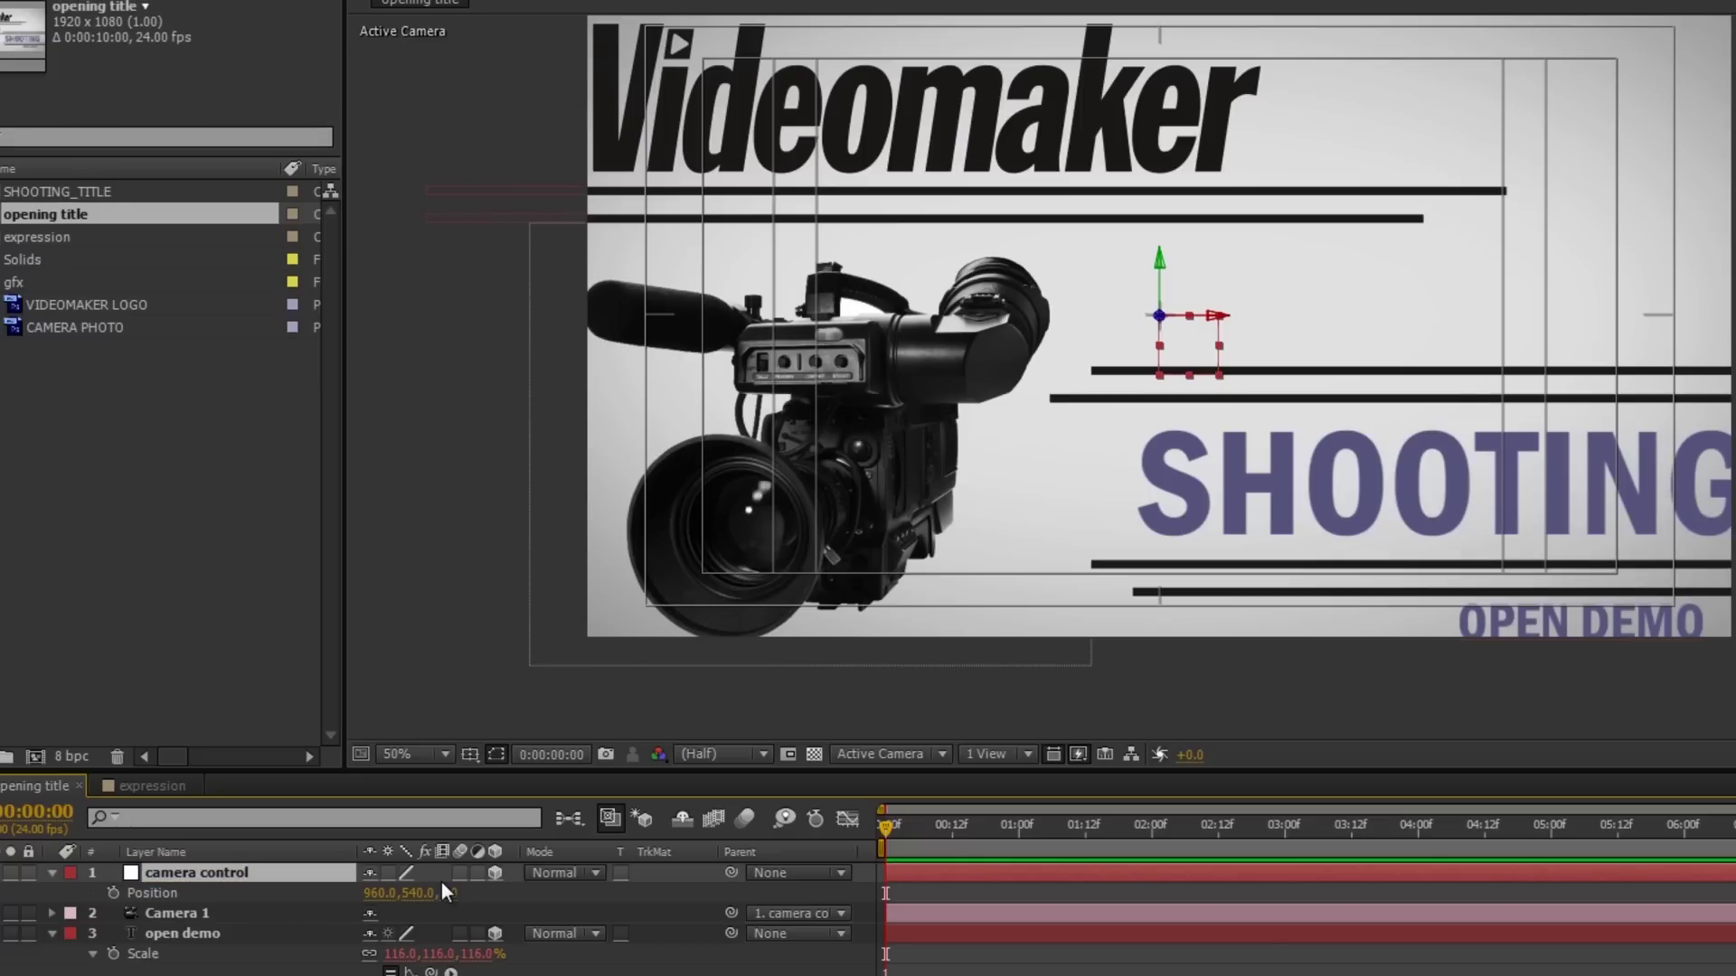
pyautogui.moveTo(450, 893); pyautogui.dragTo(126, 904)
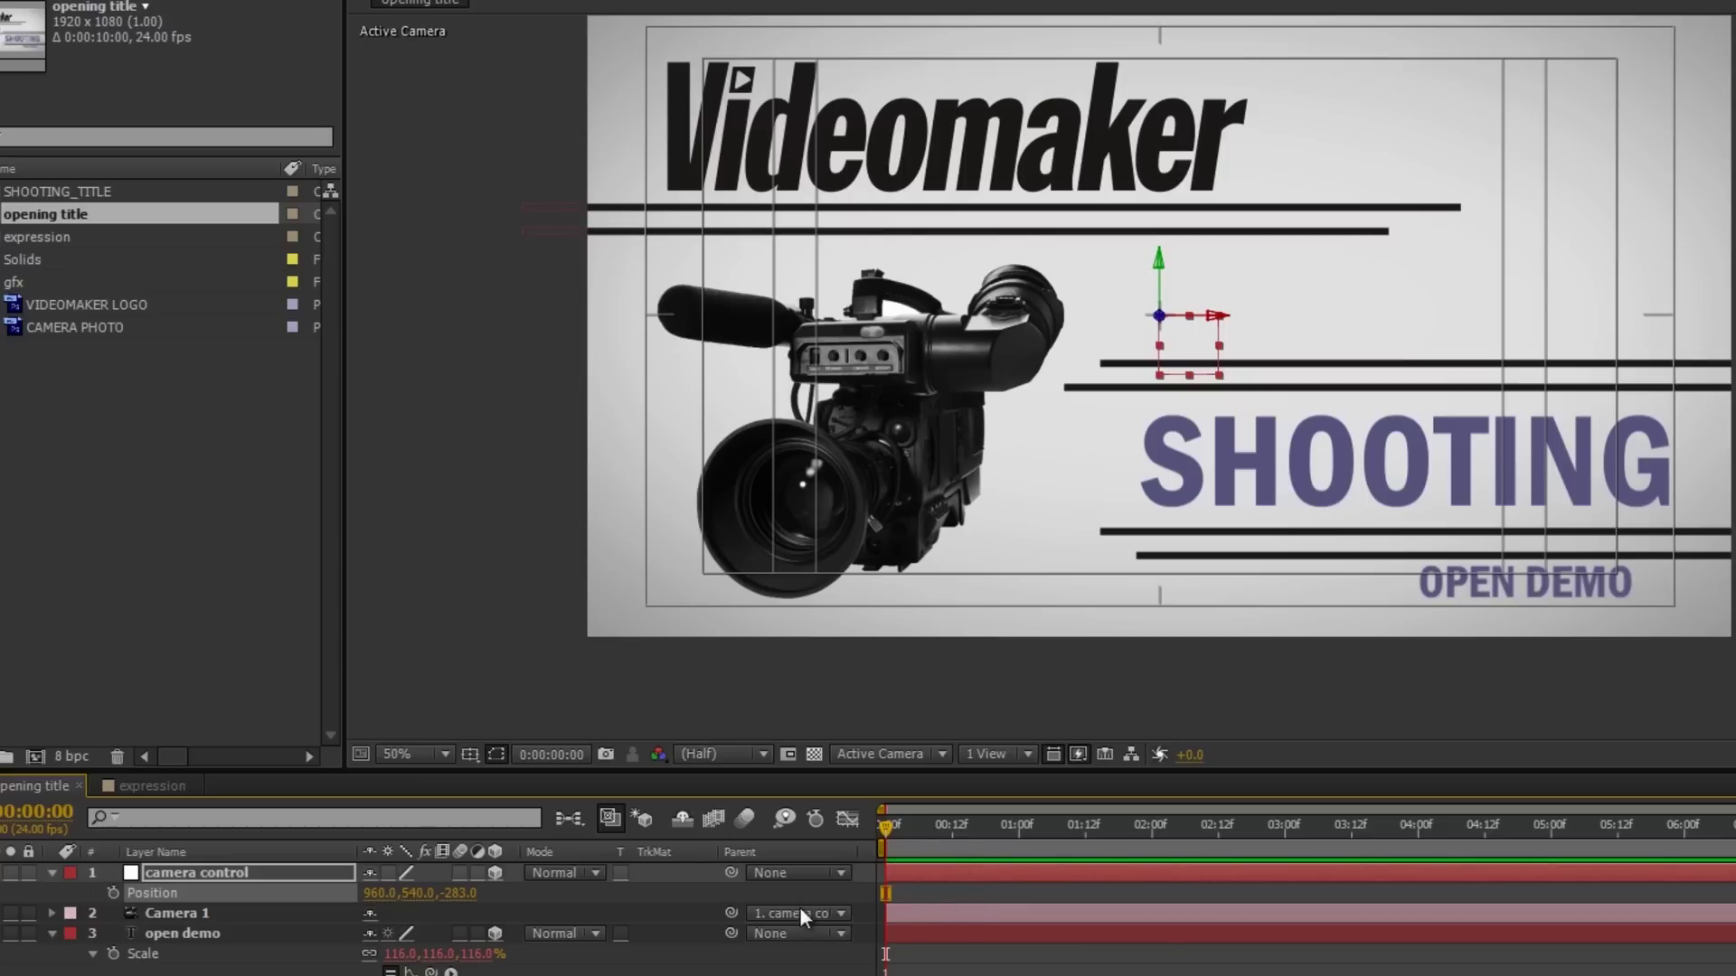
pyautogui.click(955, 890)
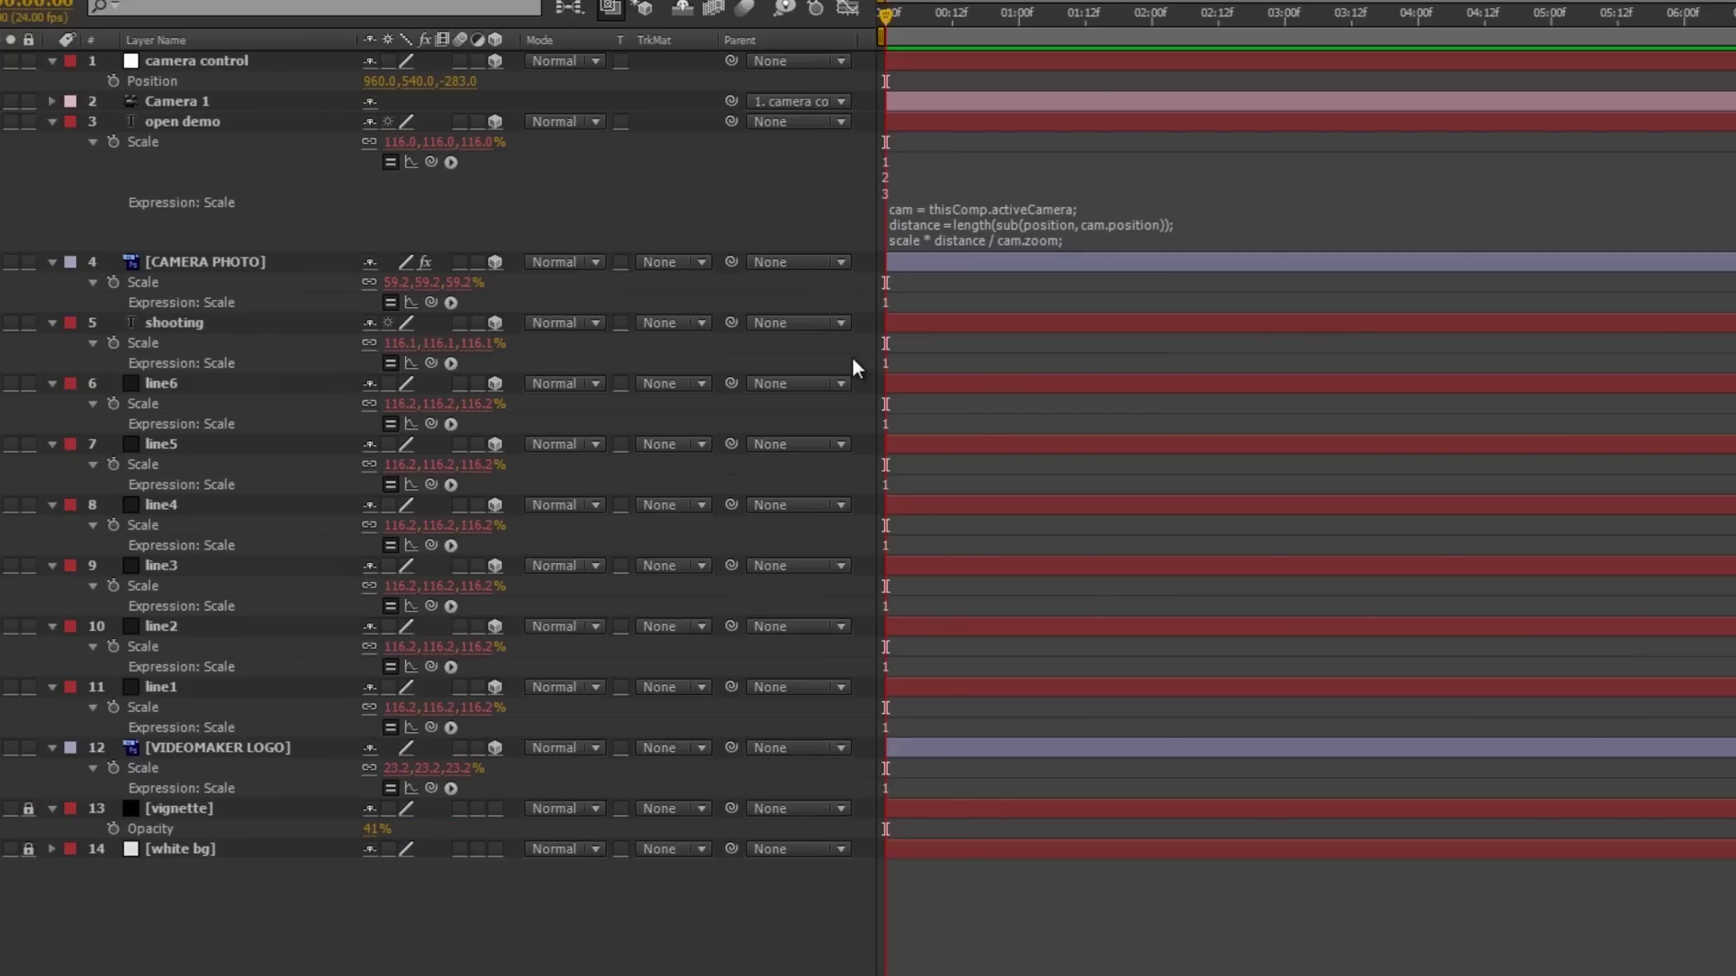
# - Collapse all unlocked layers and reorder those below Camera 1 as VIDEOMAKER LOGO, line1 to line4, shooting, line5, line6, open demo, CAMERA PHOTO
pyautogui.hotkey('ctrl', 'a')
pyautogui.click(615, 614)
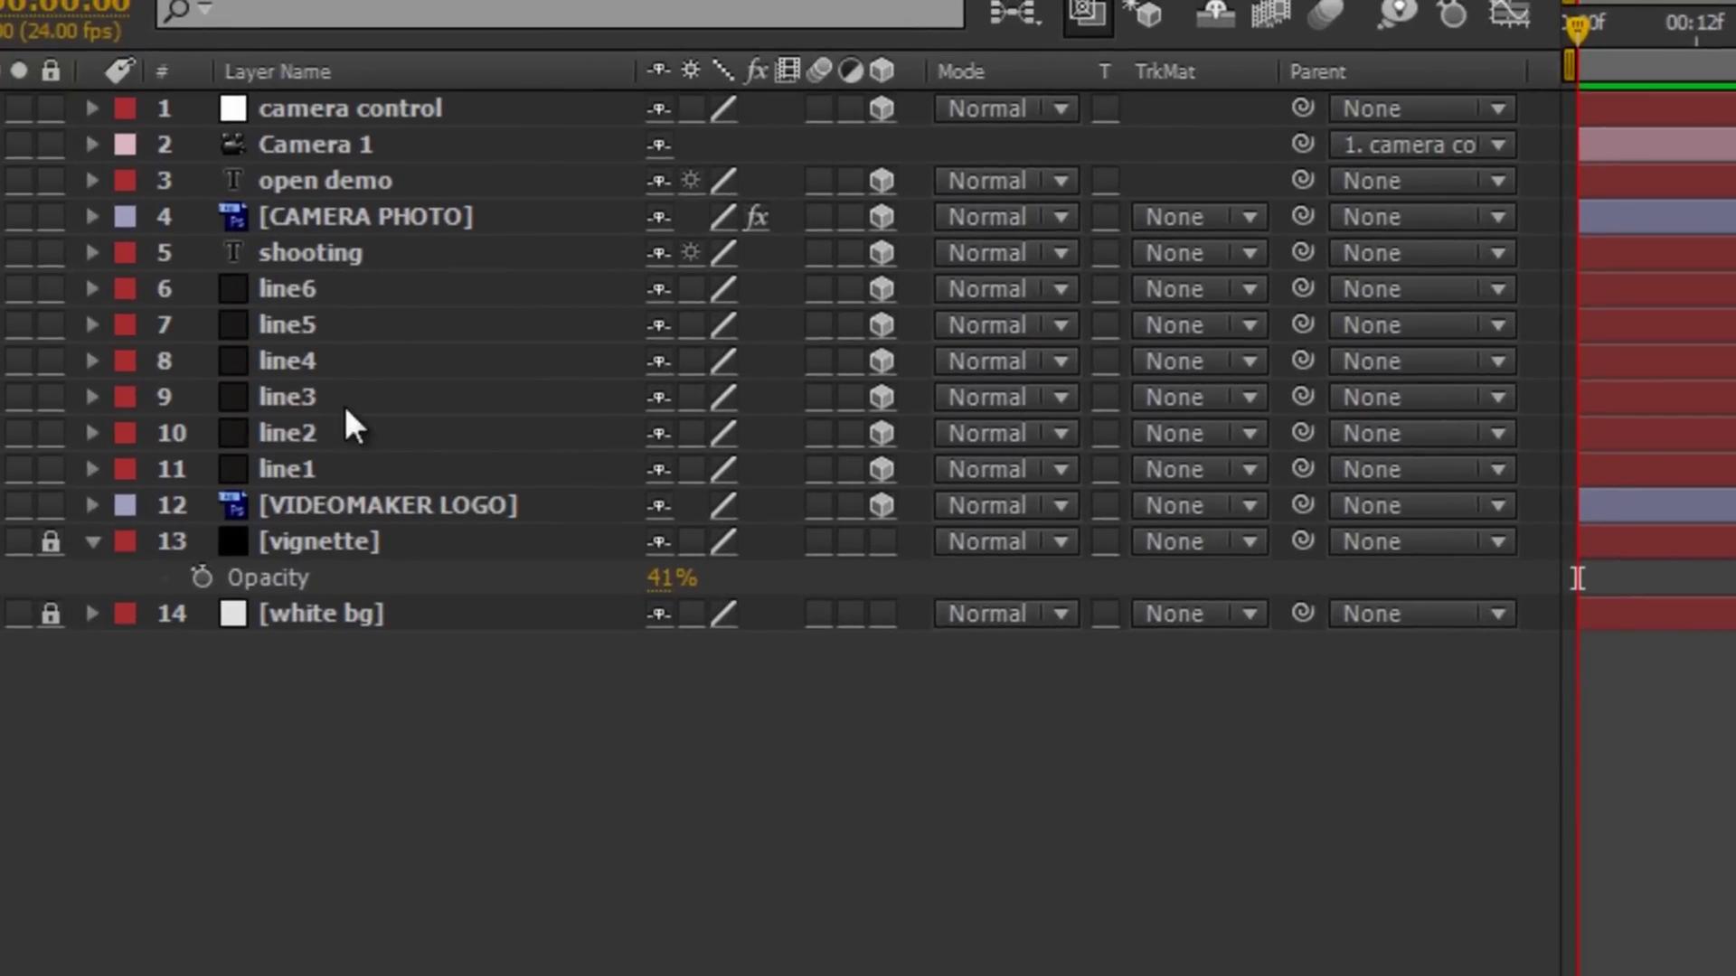
pyautogui.moveTo(380, 503); pyautogui.dragTo(456, 181)
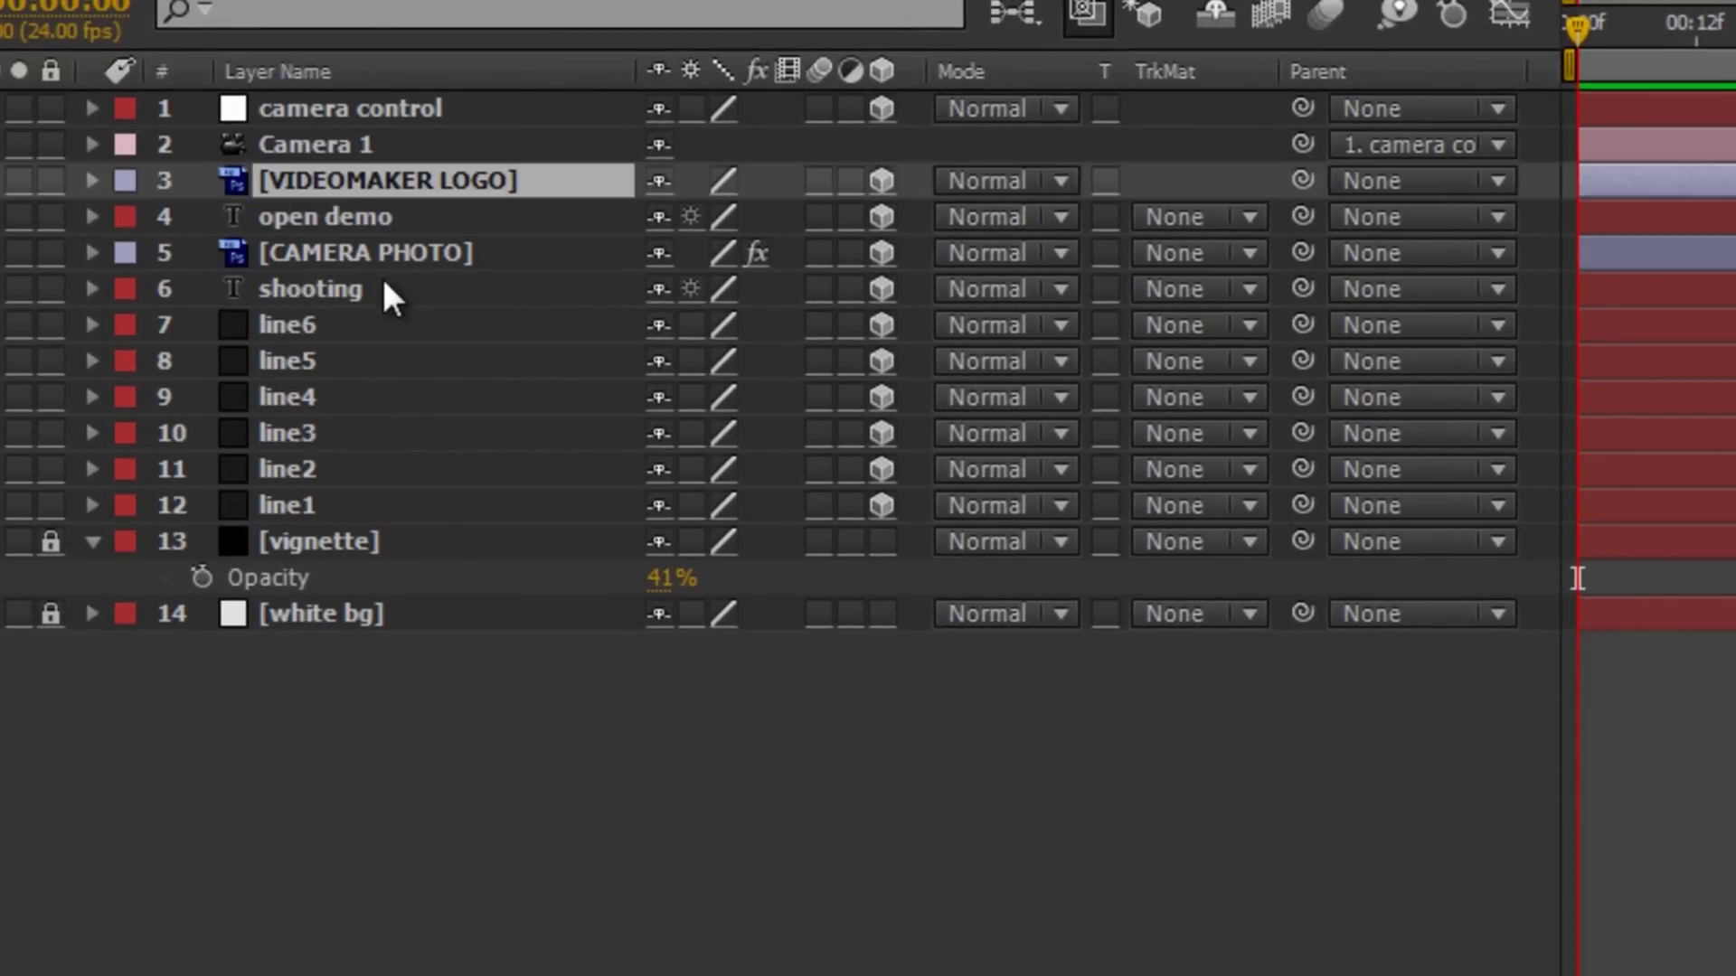
pyautogui.moveTo(322, 507); pyautogui.dragTo(402, 209)
pyautogui.moveTo(294, 504); pyautogui.dragTo(381, 236)
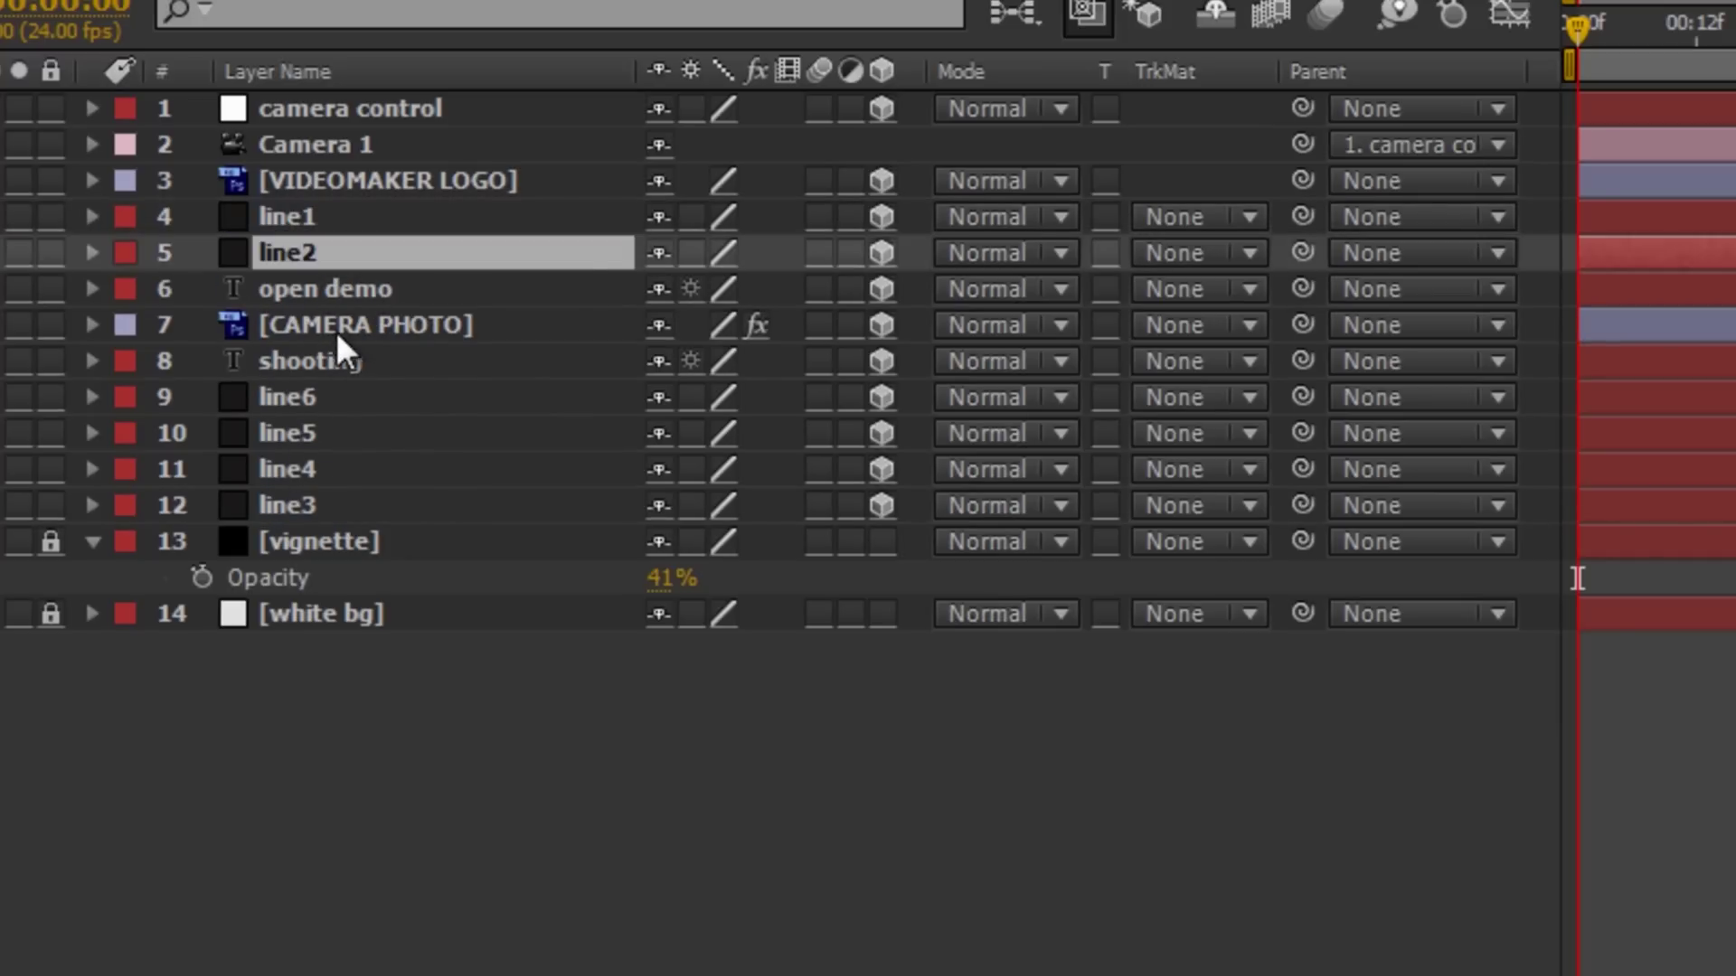
pyautogui.moveTo(326, 504); pyautogui.dragTo(361, 316)
pyautogui.moveTo(315, 439); pyautogui.dragTo(358, 349)
pyautogui.moveTo(296, 506); pyautogui.dragTo(345, 392)
pyautogui.moveTo(296, 507); pyautogui.dragTo(340, 423)
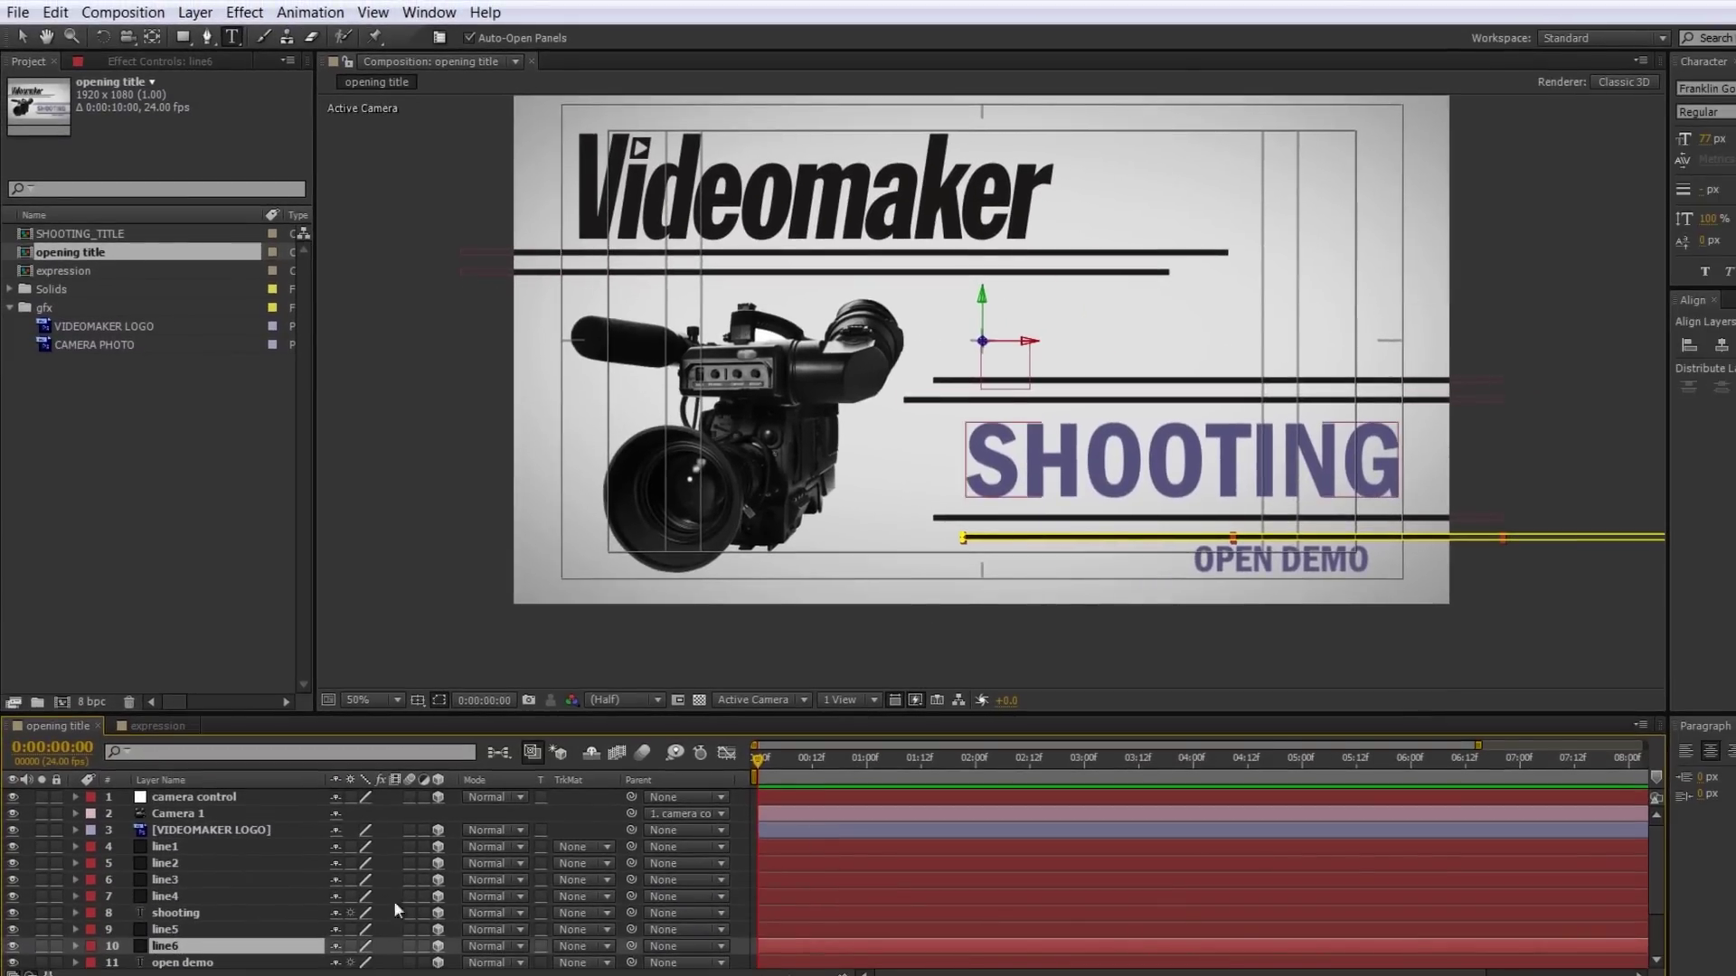
# - Reveal only the Position property of all layers from VIDEOMAKER LOGO through open demo, leaving out CAMERA PHOTO
pyautogui.scroll(-1, 351, 895)
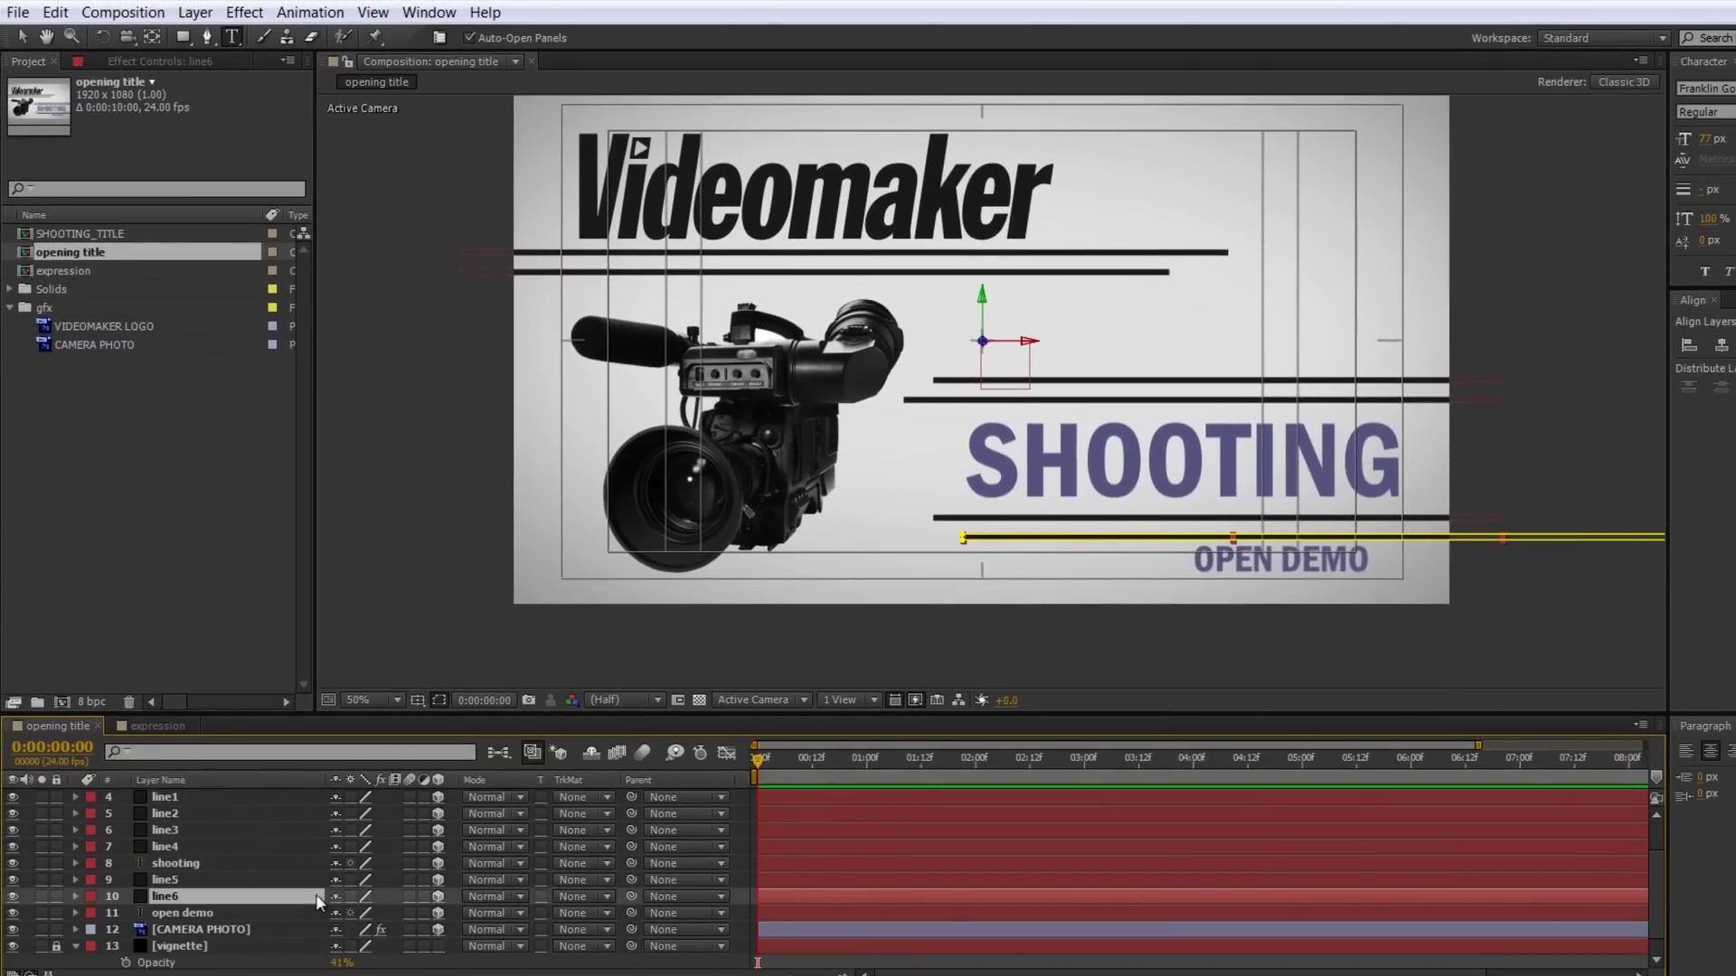
pyautogui.click(214, 928)
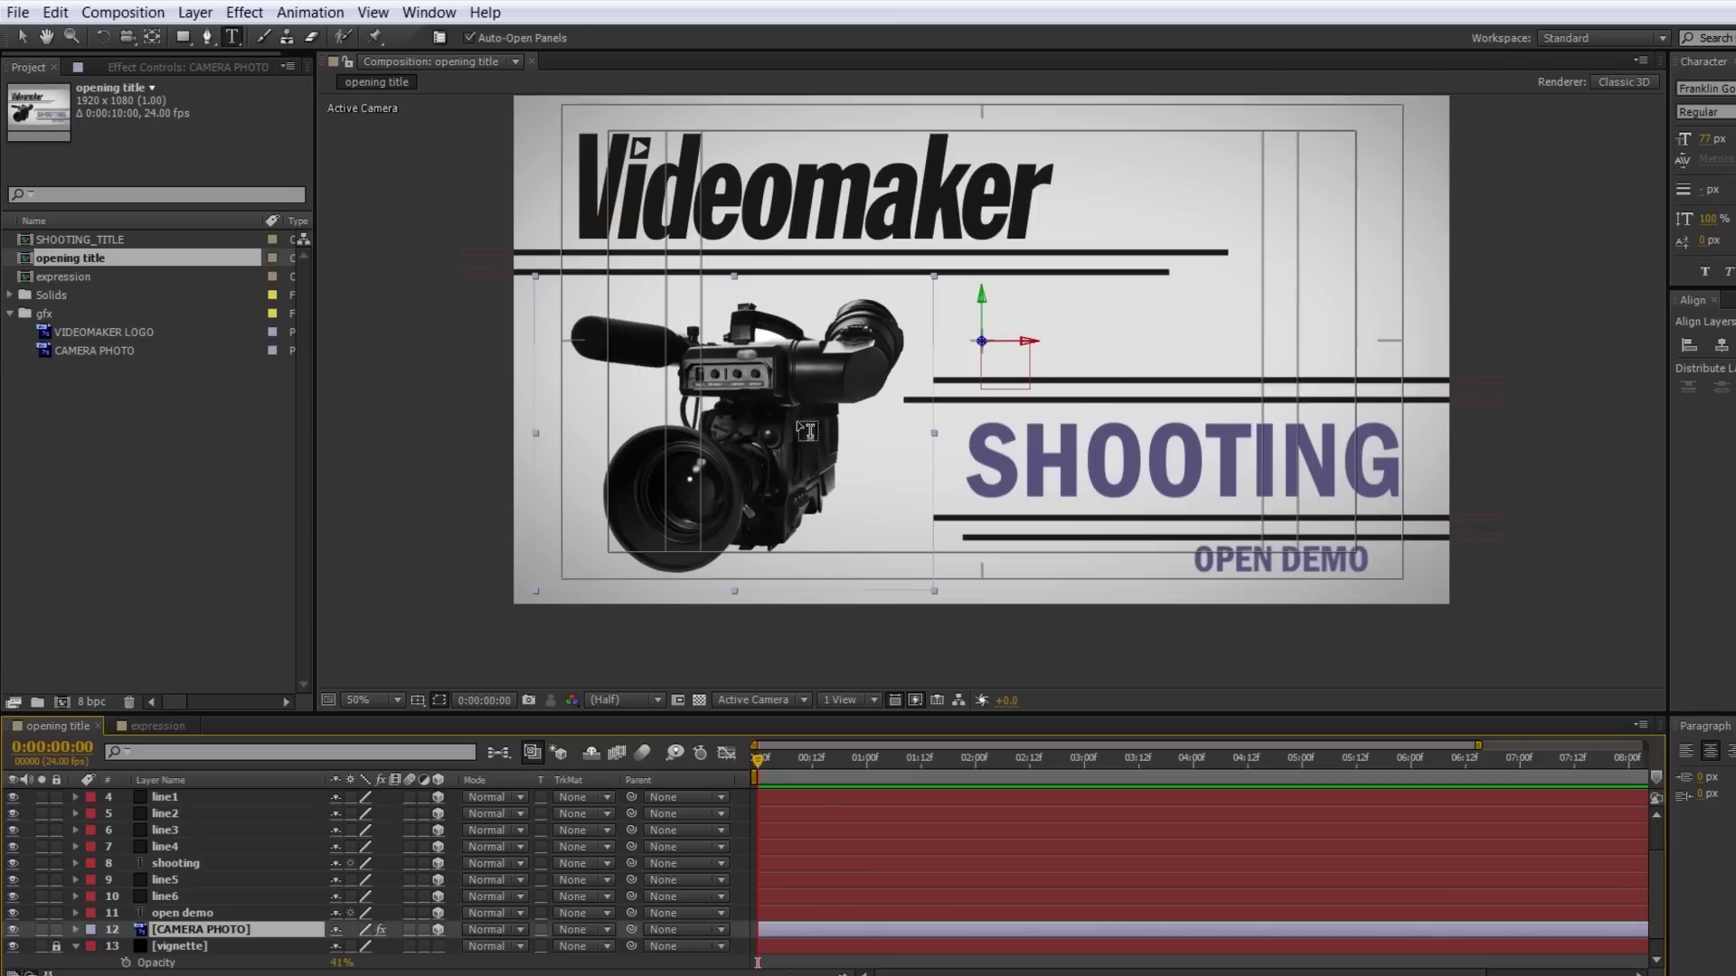
pyautogui.click(186, 912)
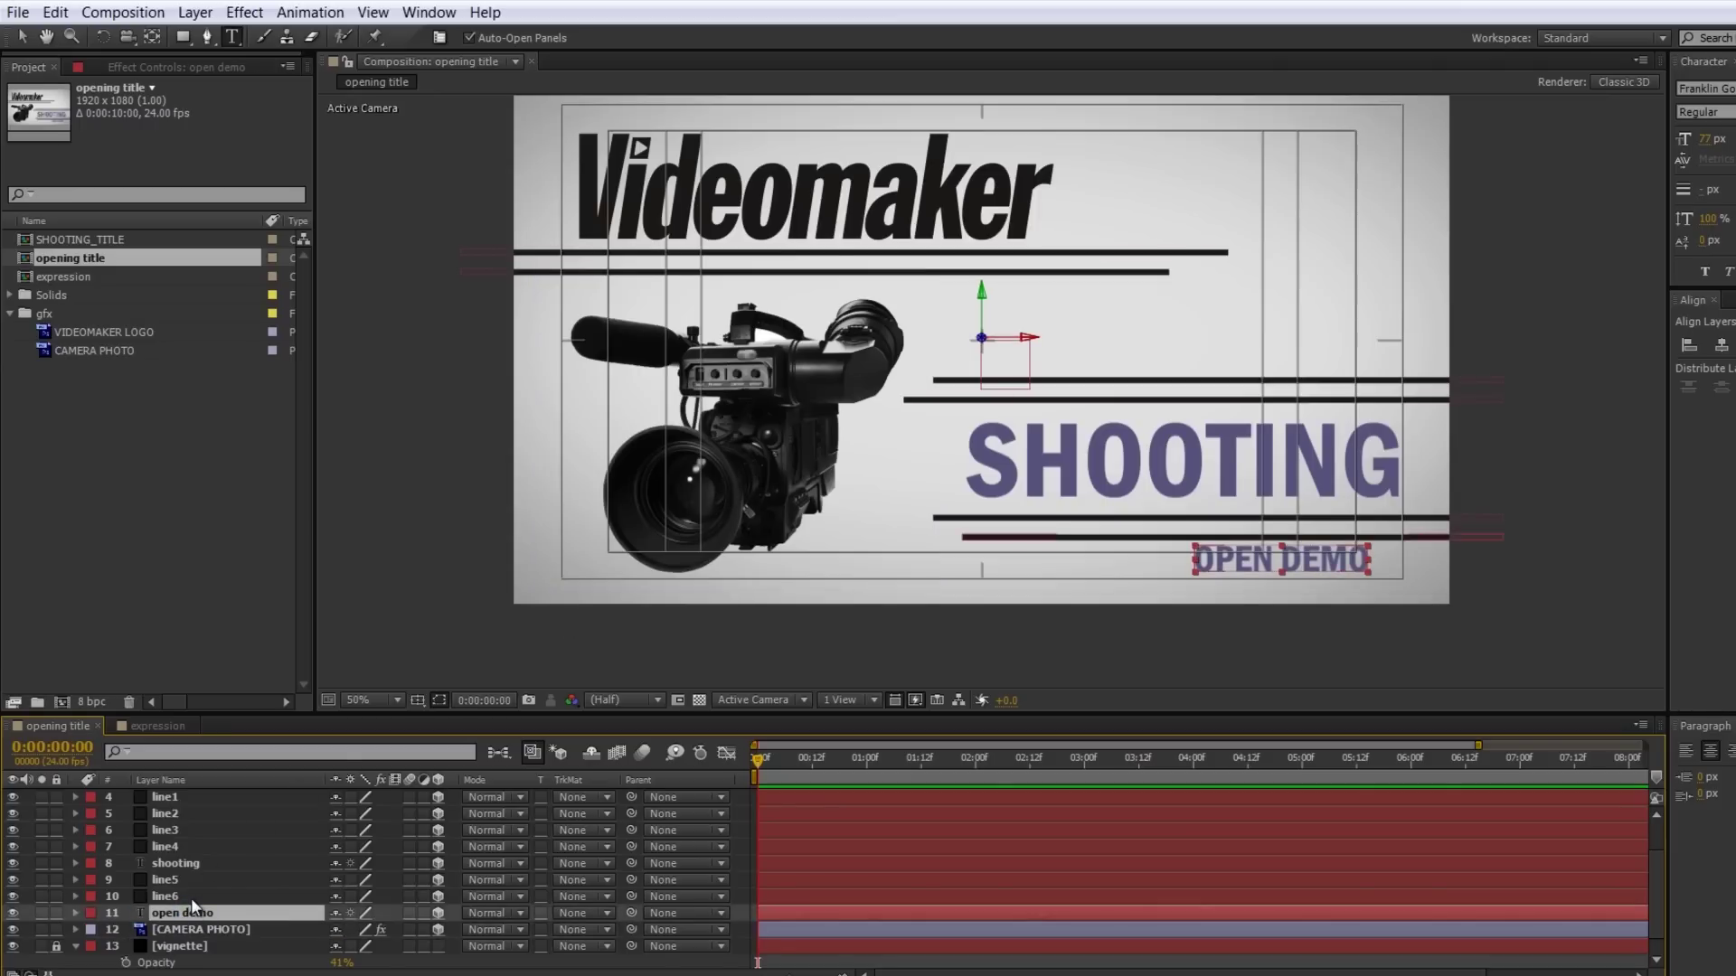
pyautogui.scroll(2, 194, 854)
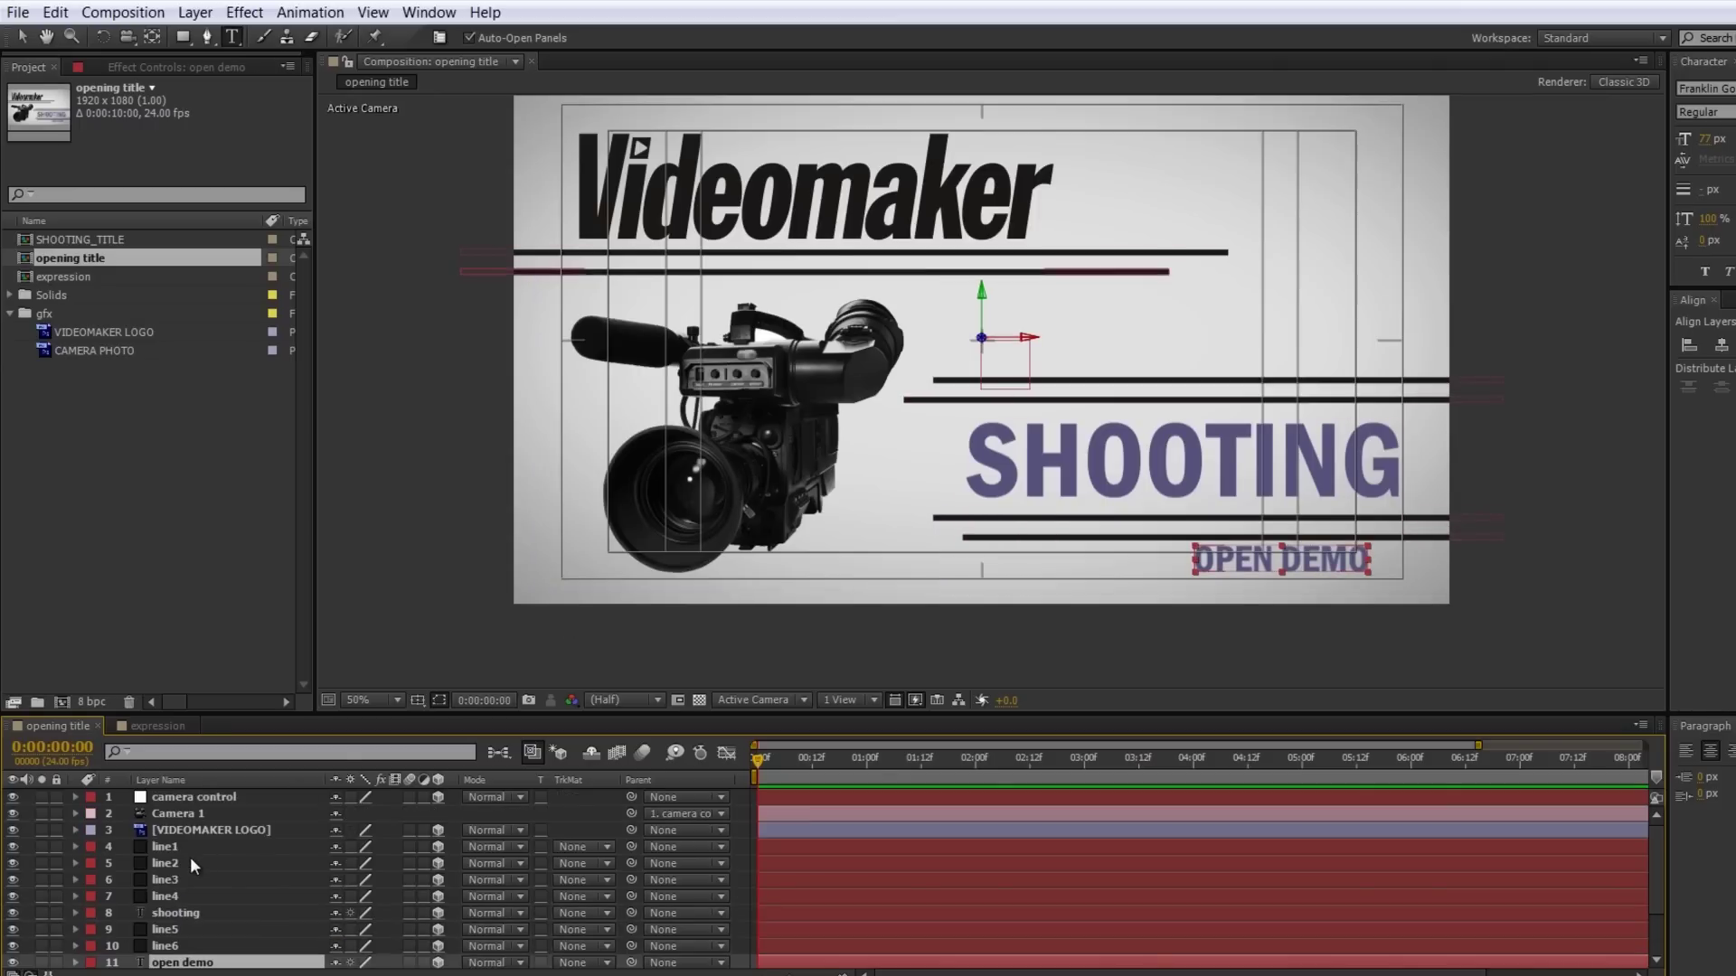
pyautogui.keyDown('shift'); pyautogui.click(198, 833); pyautogui.keyUp('shift')
pyautogui.press('p')
pyautogui.scroll(-5, 224, 832)
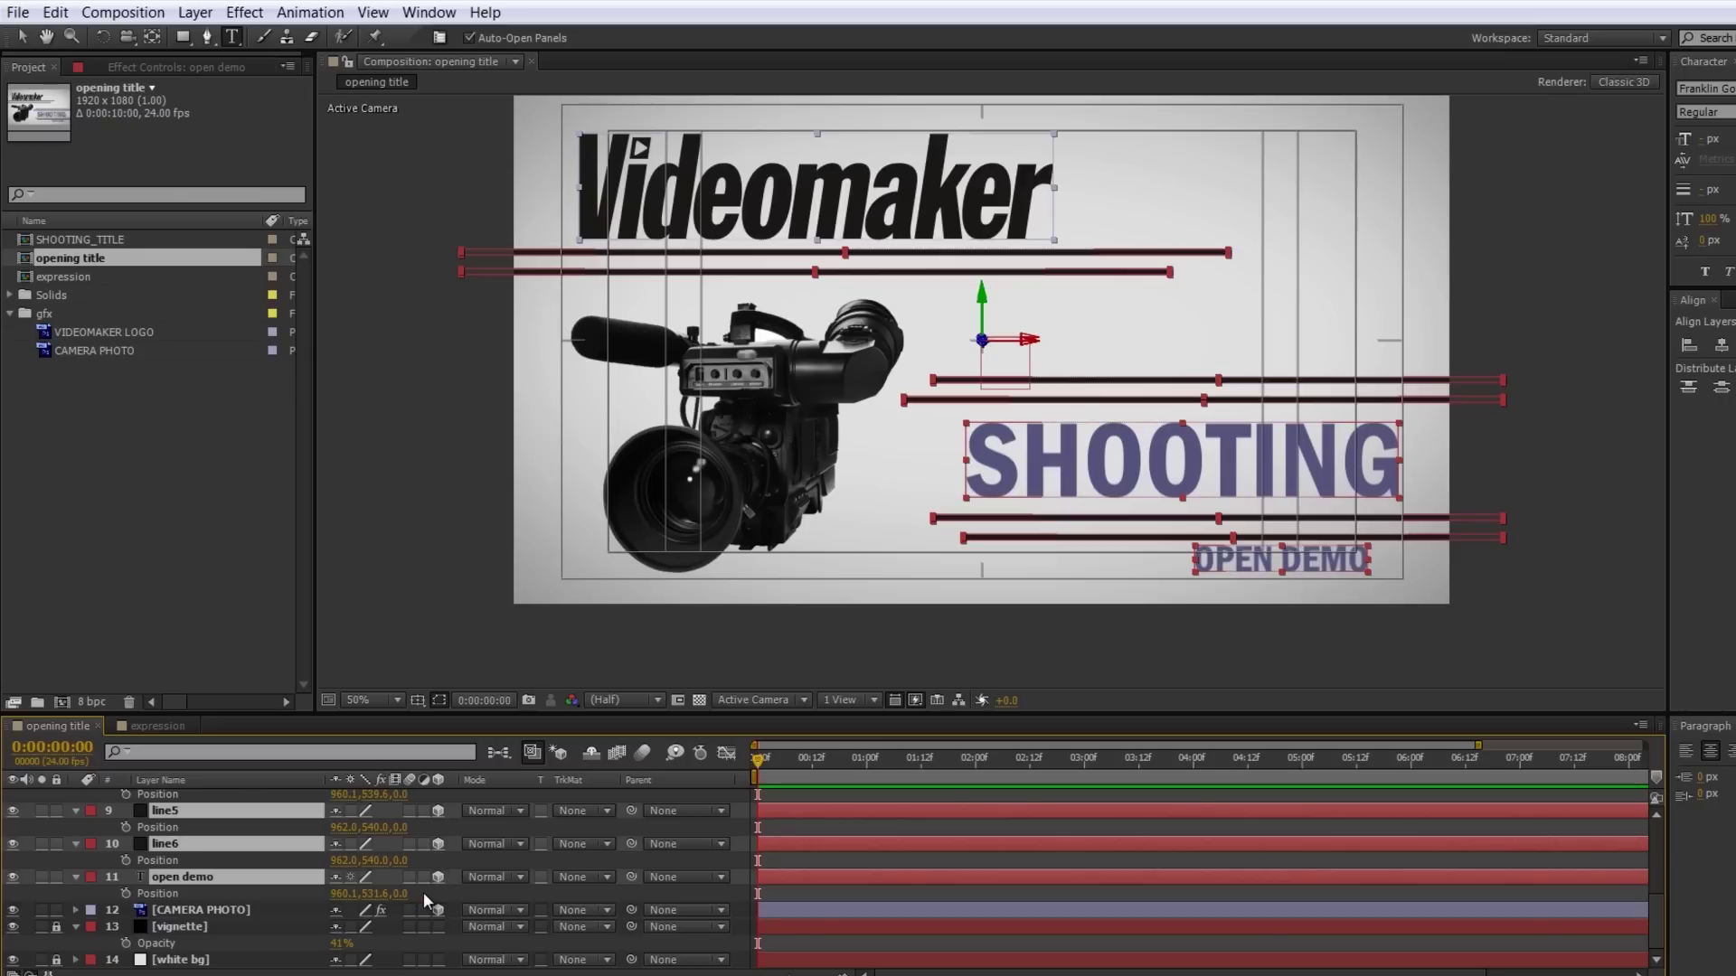
pyautogui.click(427, 891)
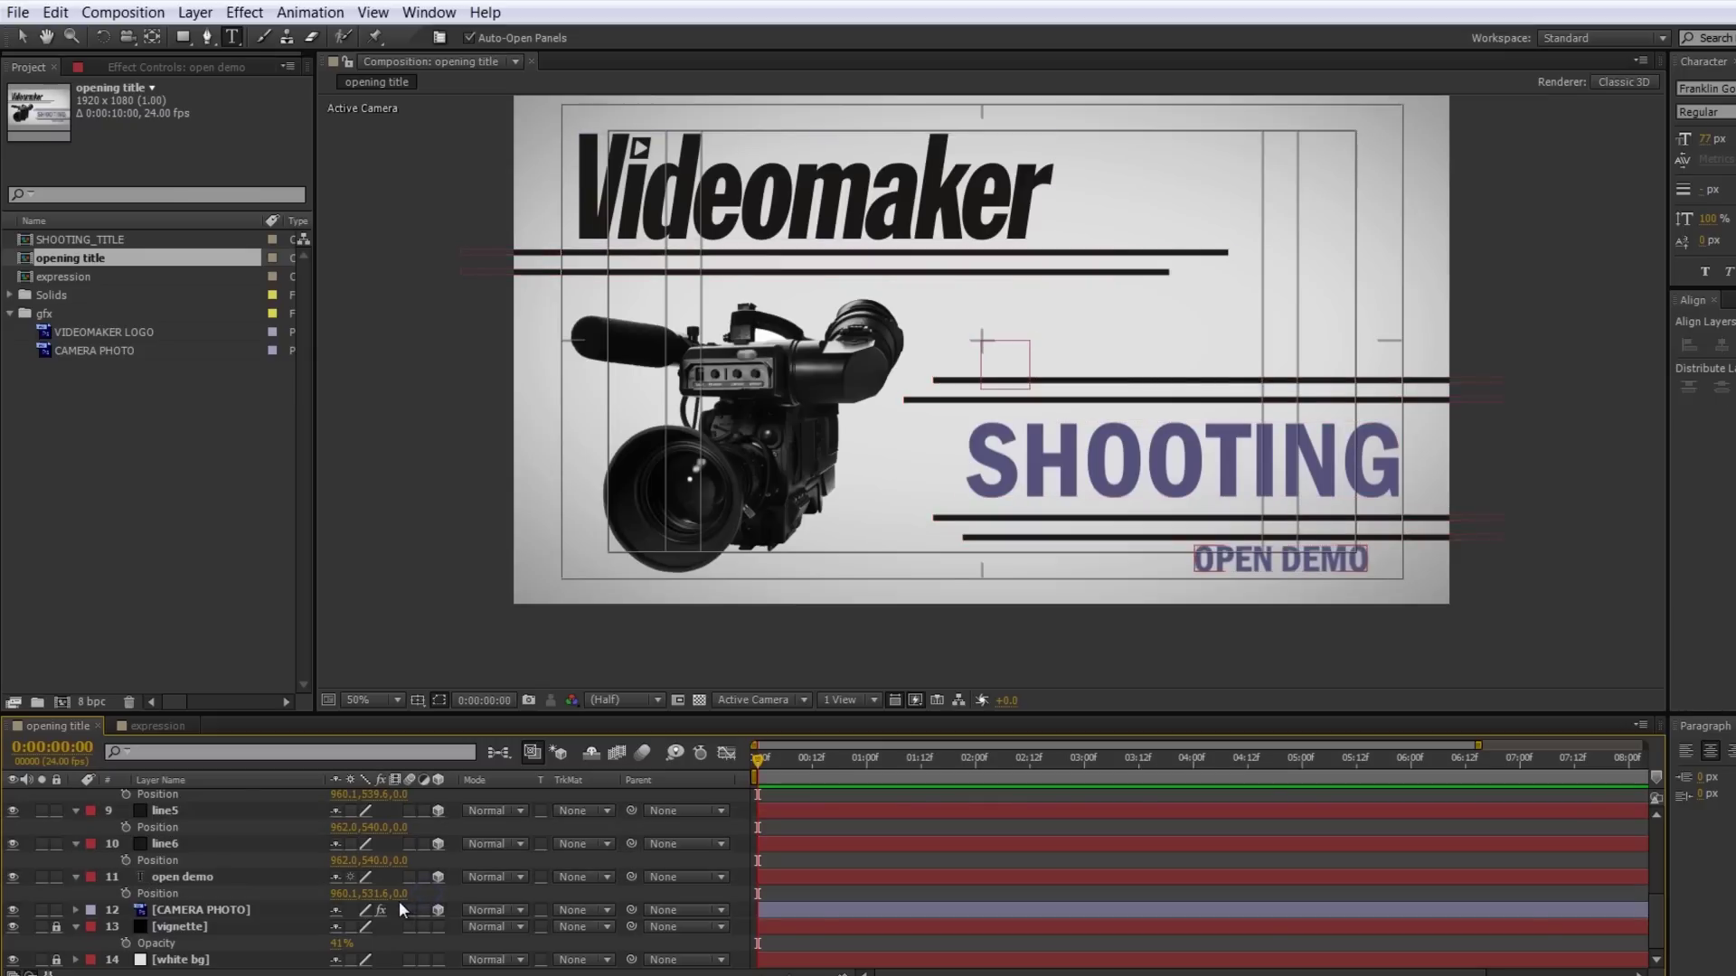
# - Set the Z position of open demo to 2000 and of line6 to 4000
pyautogui.click(400, 893)
pyautogui.write('2000')
pyautogui.press('Return')
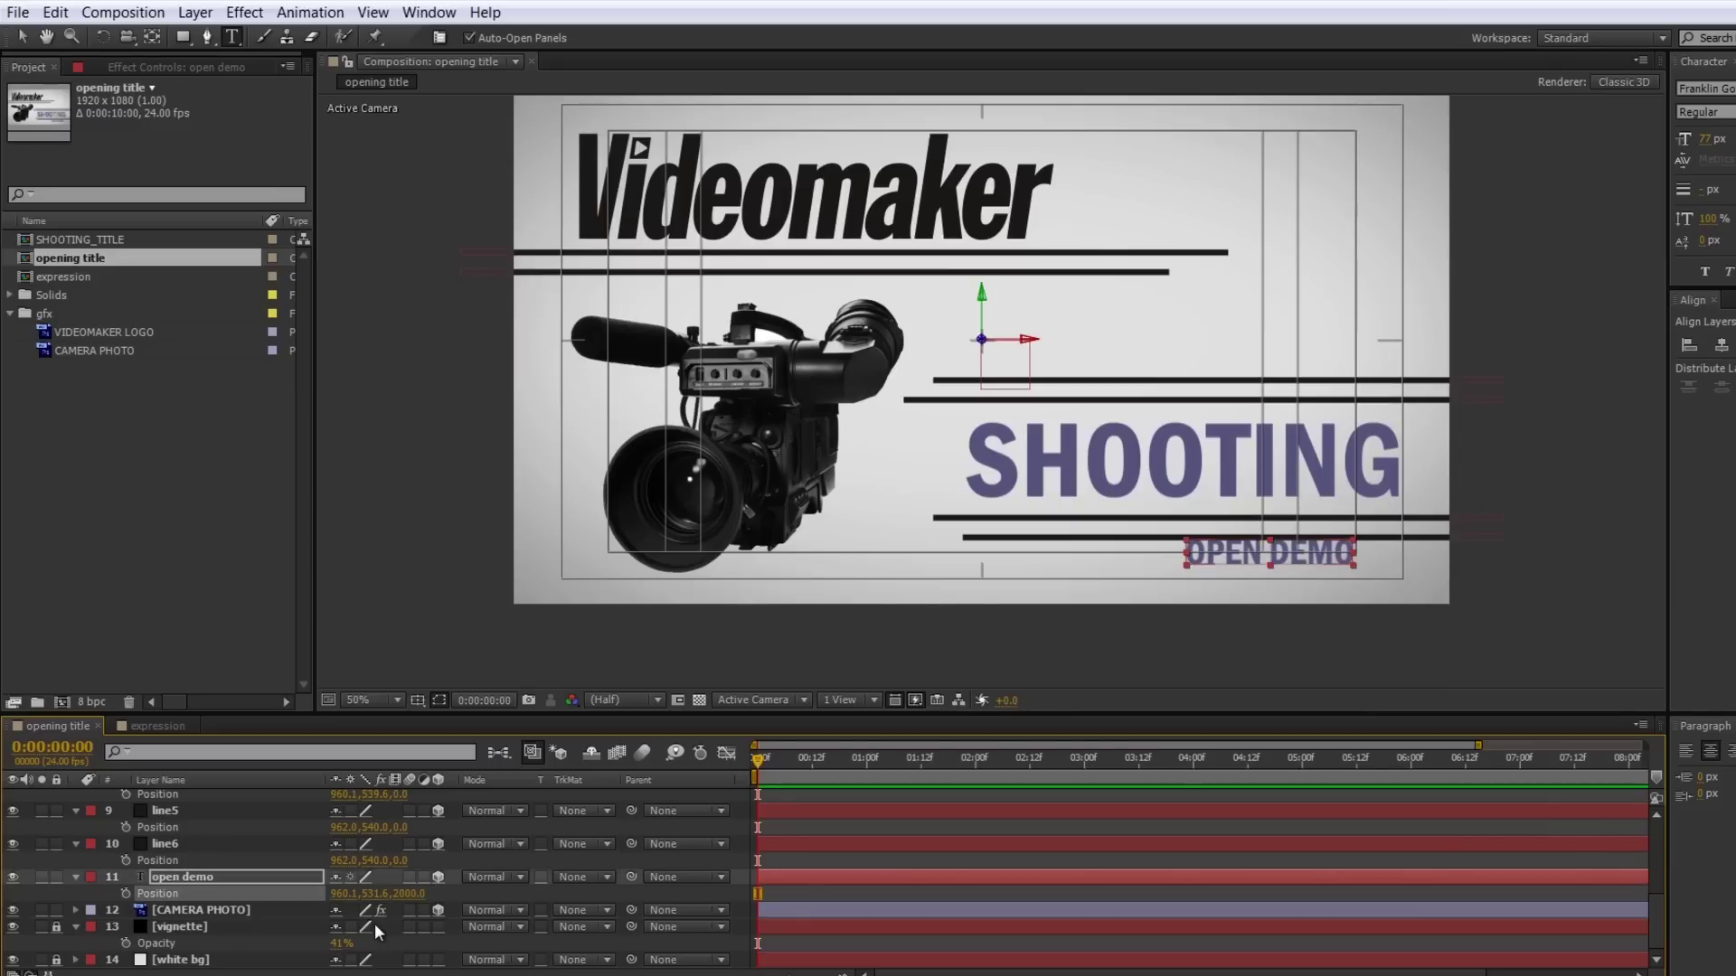
pyautogui.click(402, 860)
pyautogui.write('4000')
# - Set the Z position of line5 to 6000 and of shooting to 8000
pyautogui.click(401, 827)
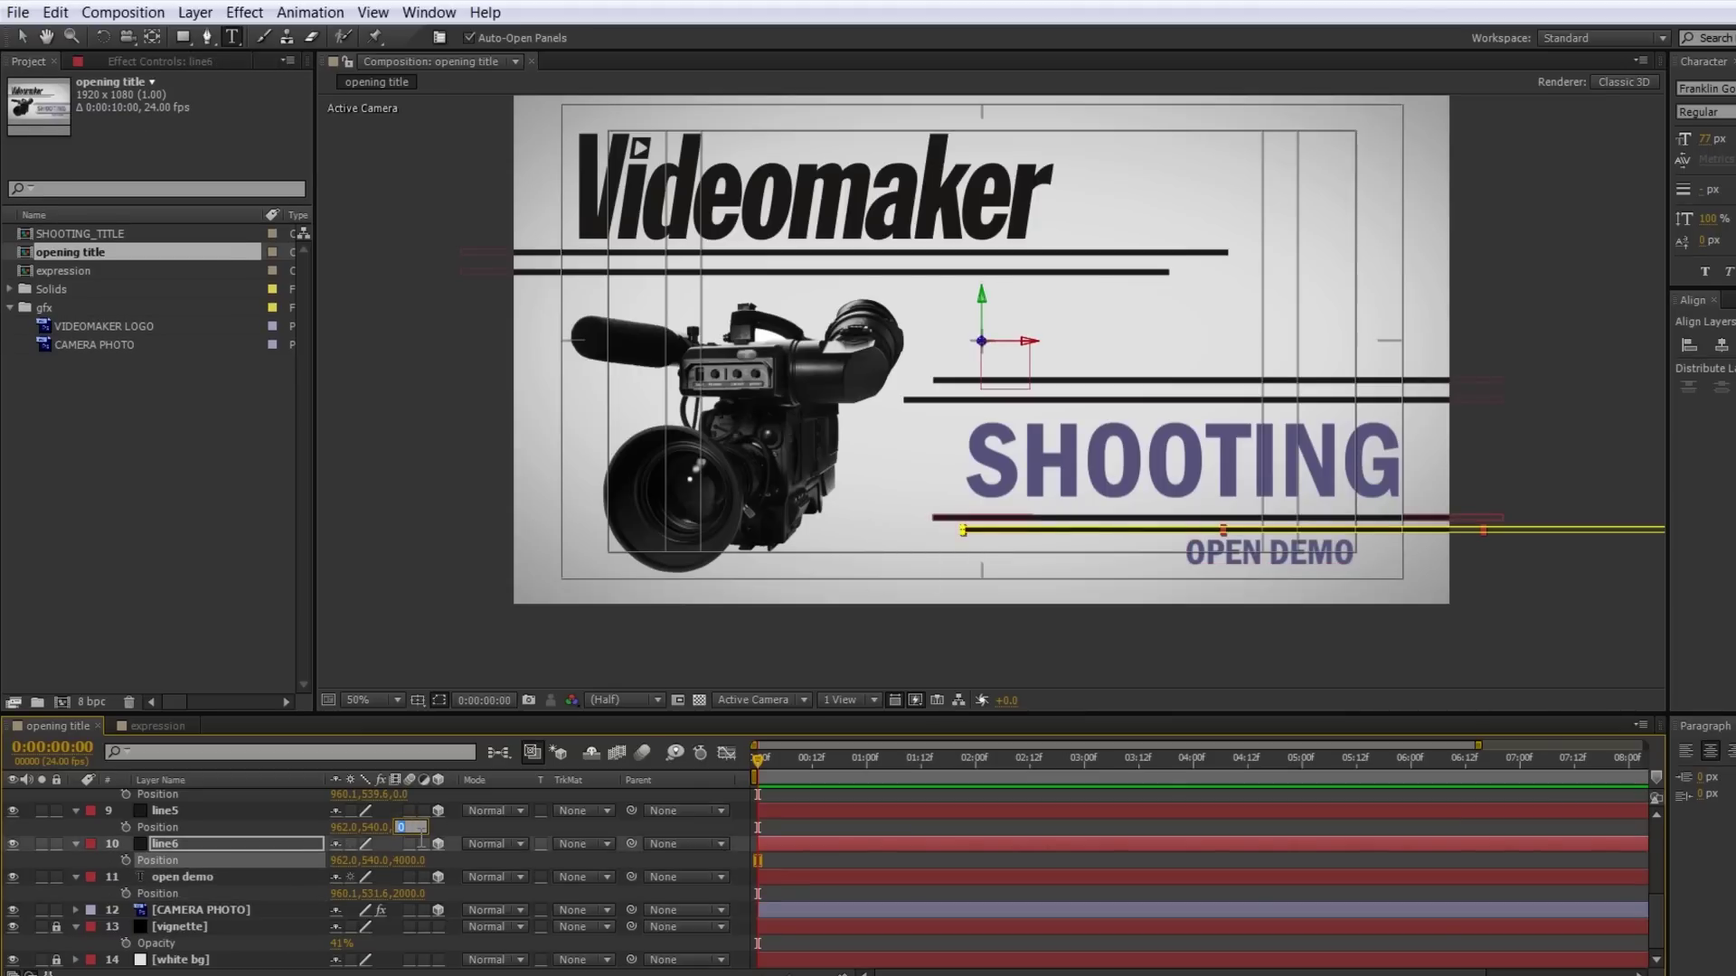
pyautogui.write('6000')
pyautogui.press('Return')
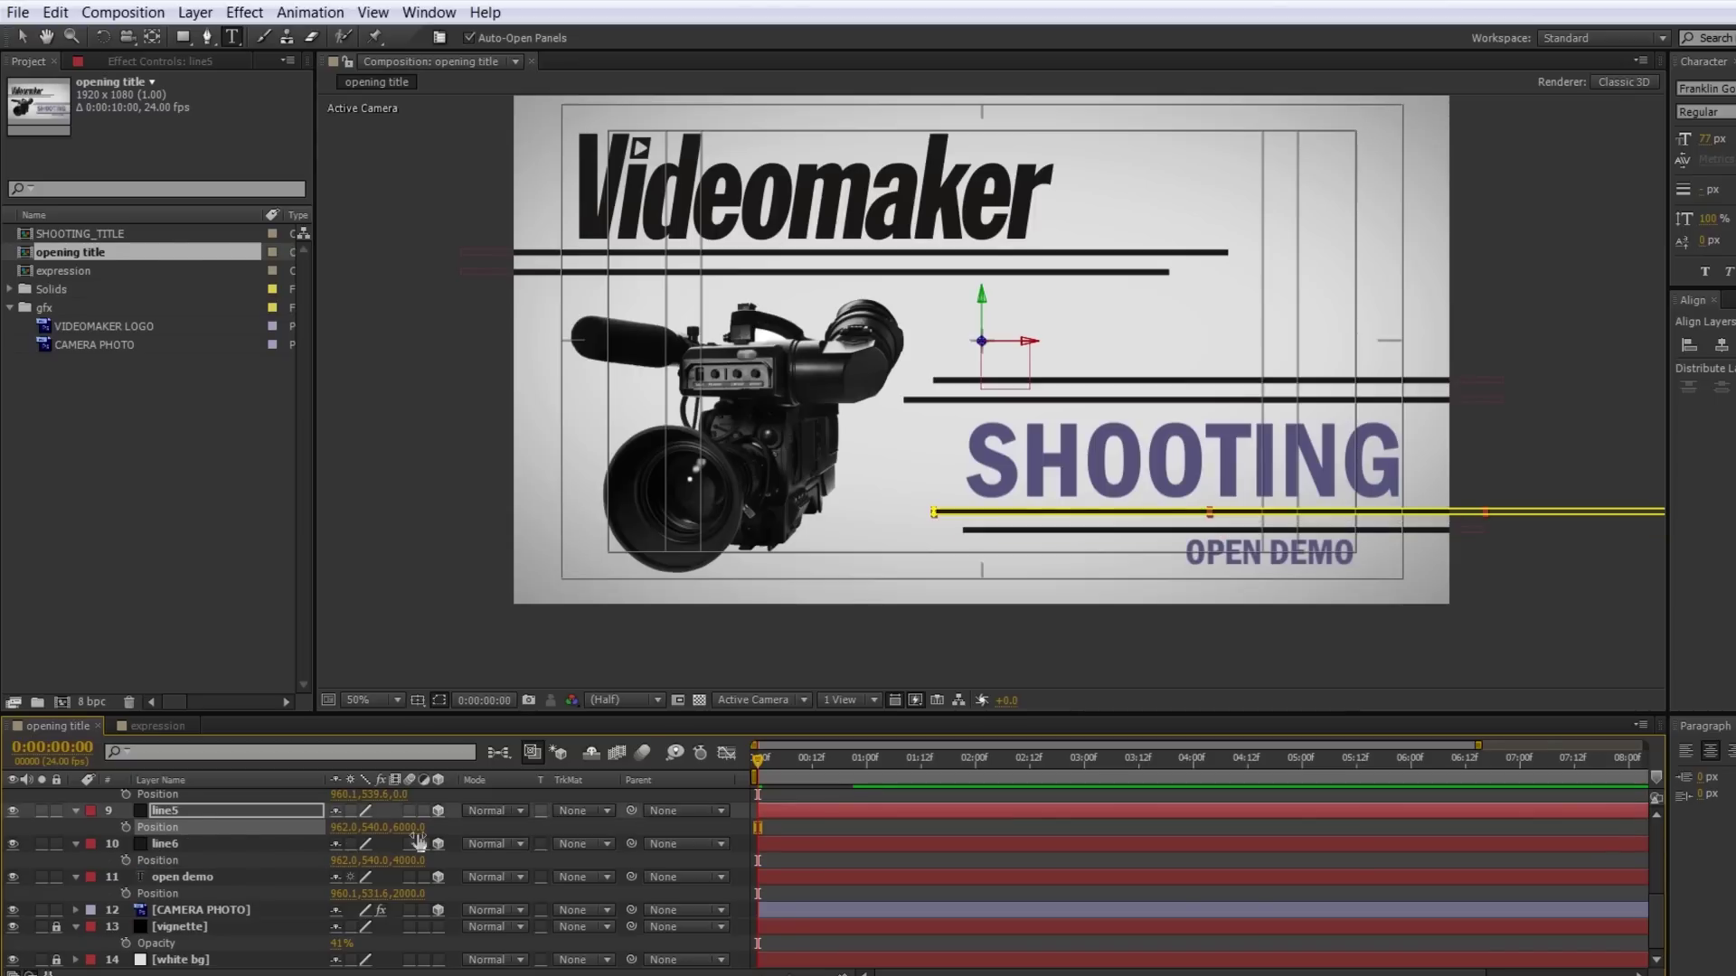
pyautogui.click(399, 795)
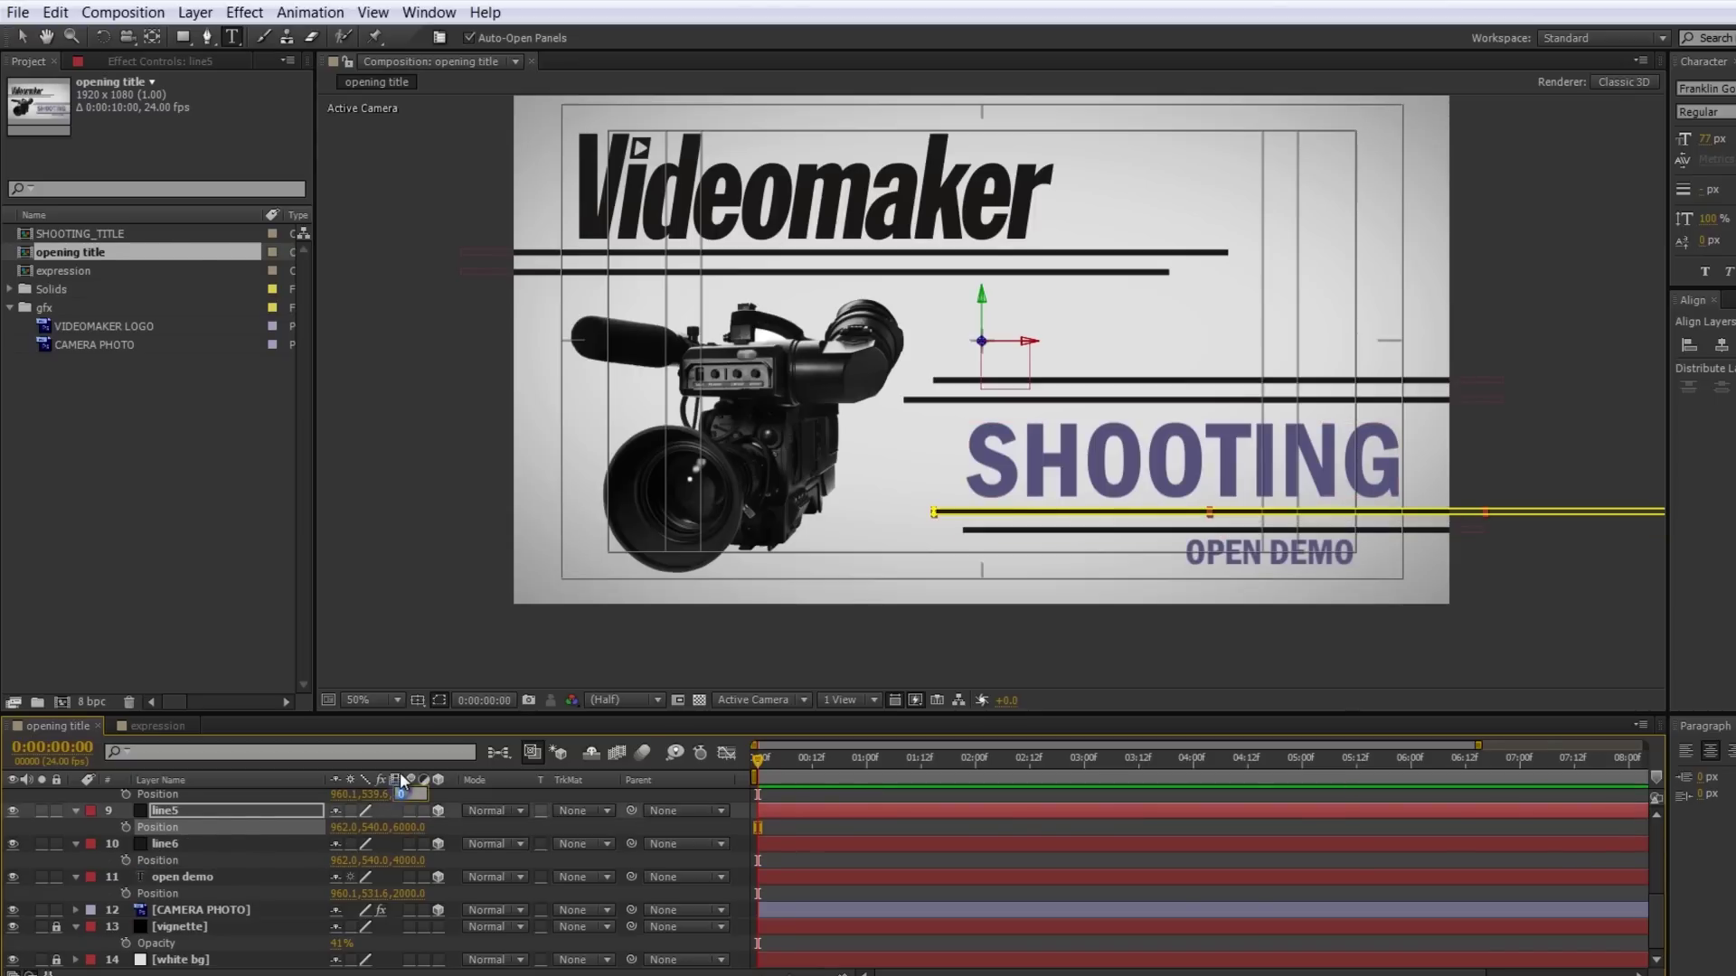
pyautogui.write('8000')
pyautogui.press('Return')
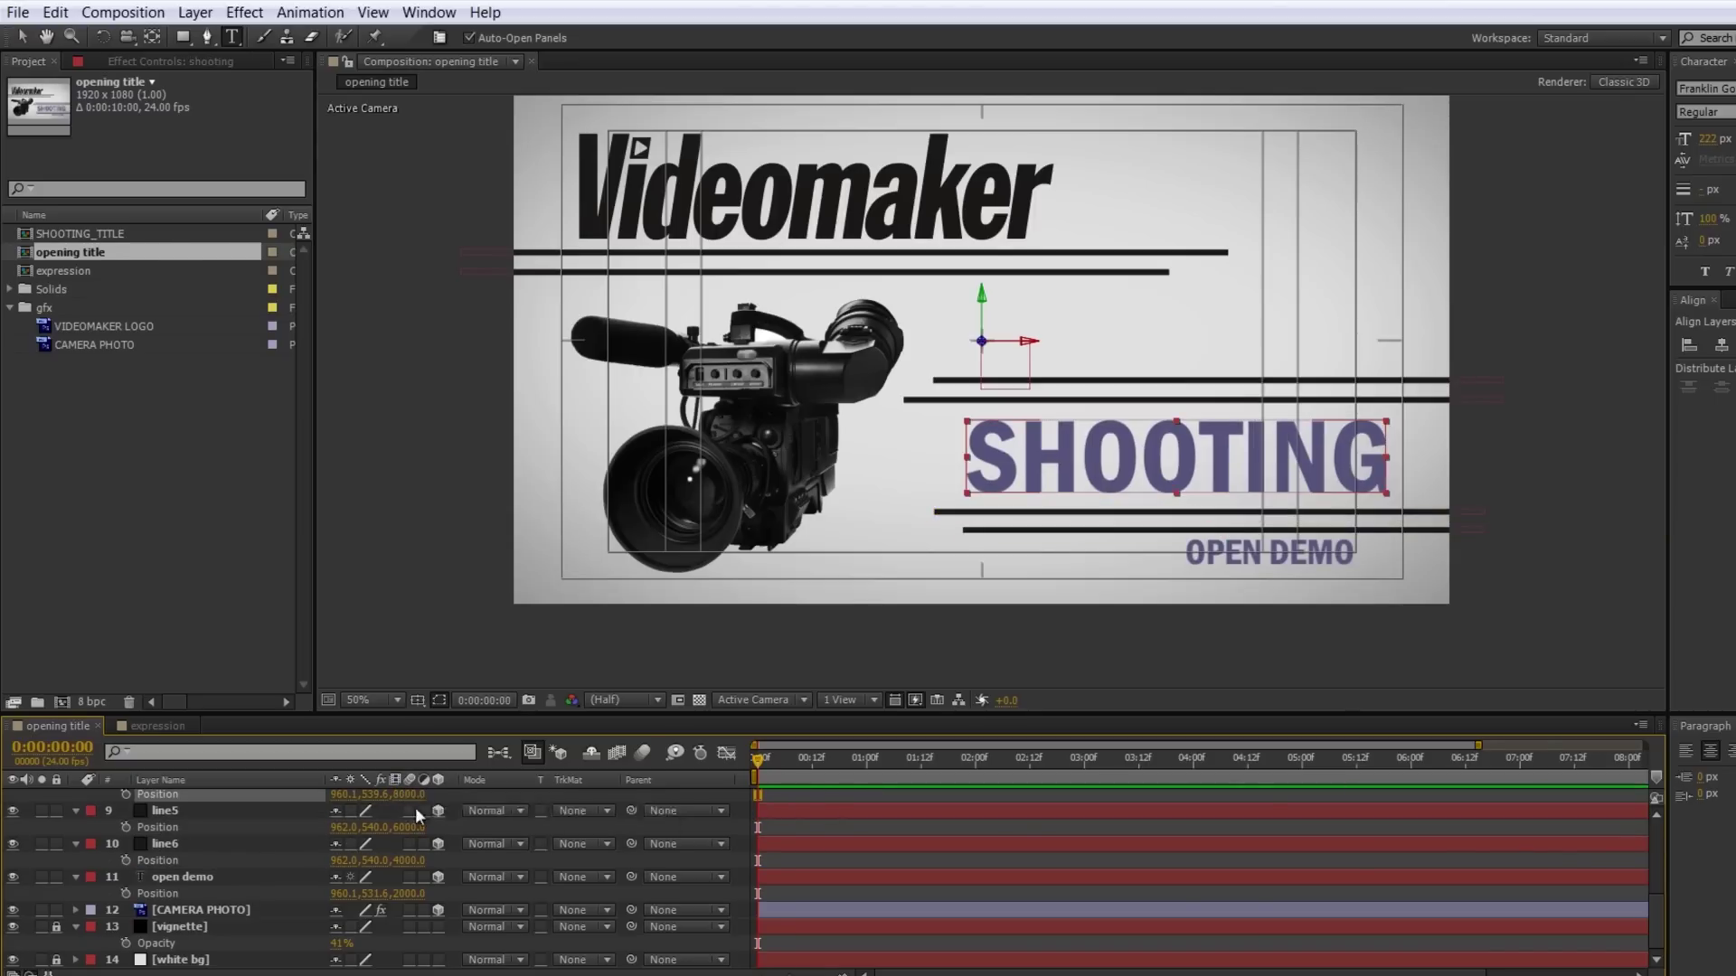
# - Set the Z position of line4 to 10000 and of line3 to 12000
pyautogui.scroll(3, 415, 868)
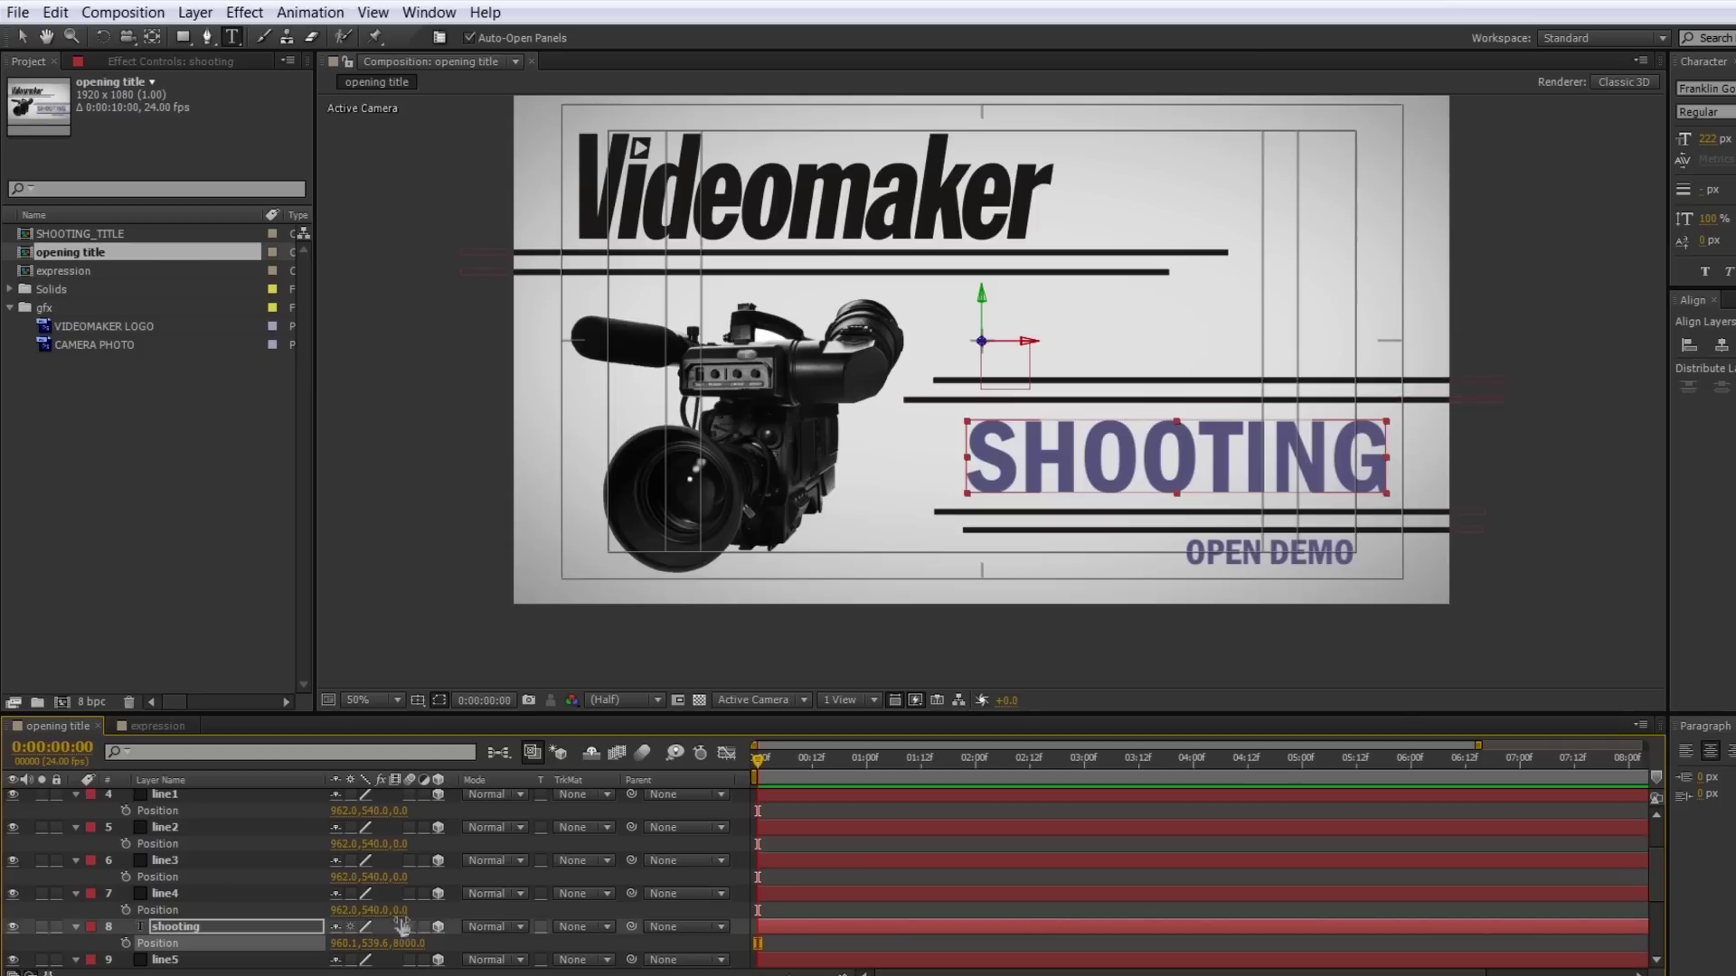
pyautogui.click(401, 910)
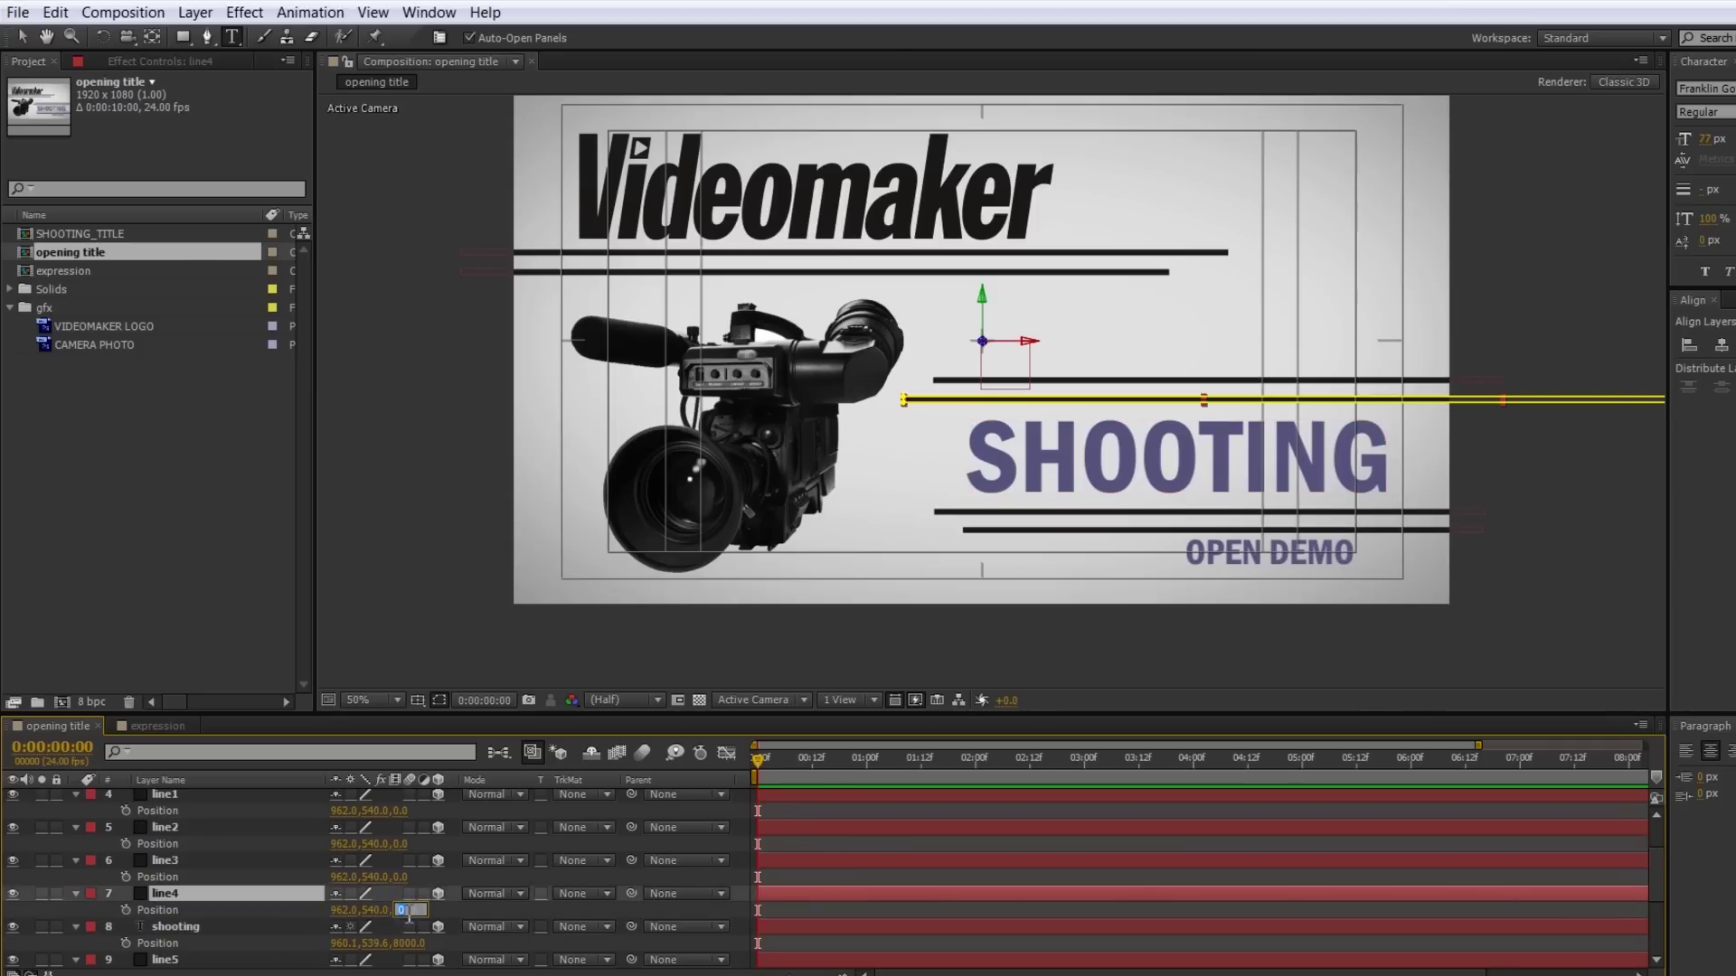
pyautogui.press('Return')
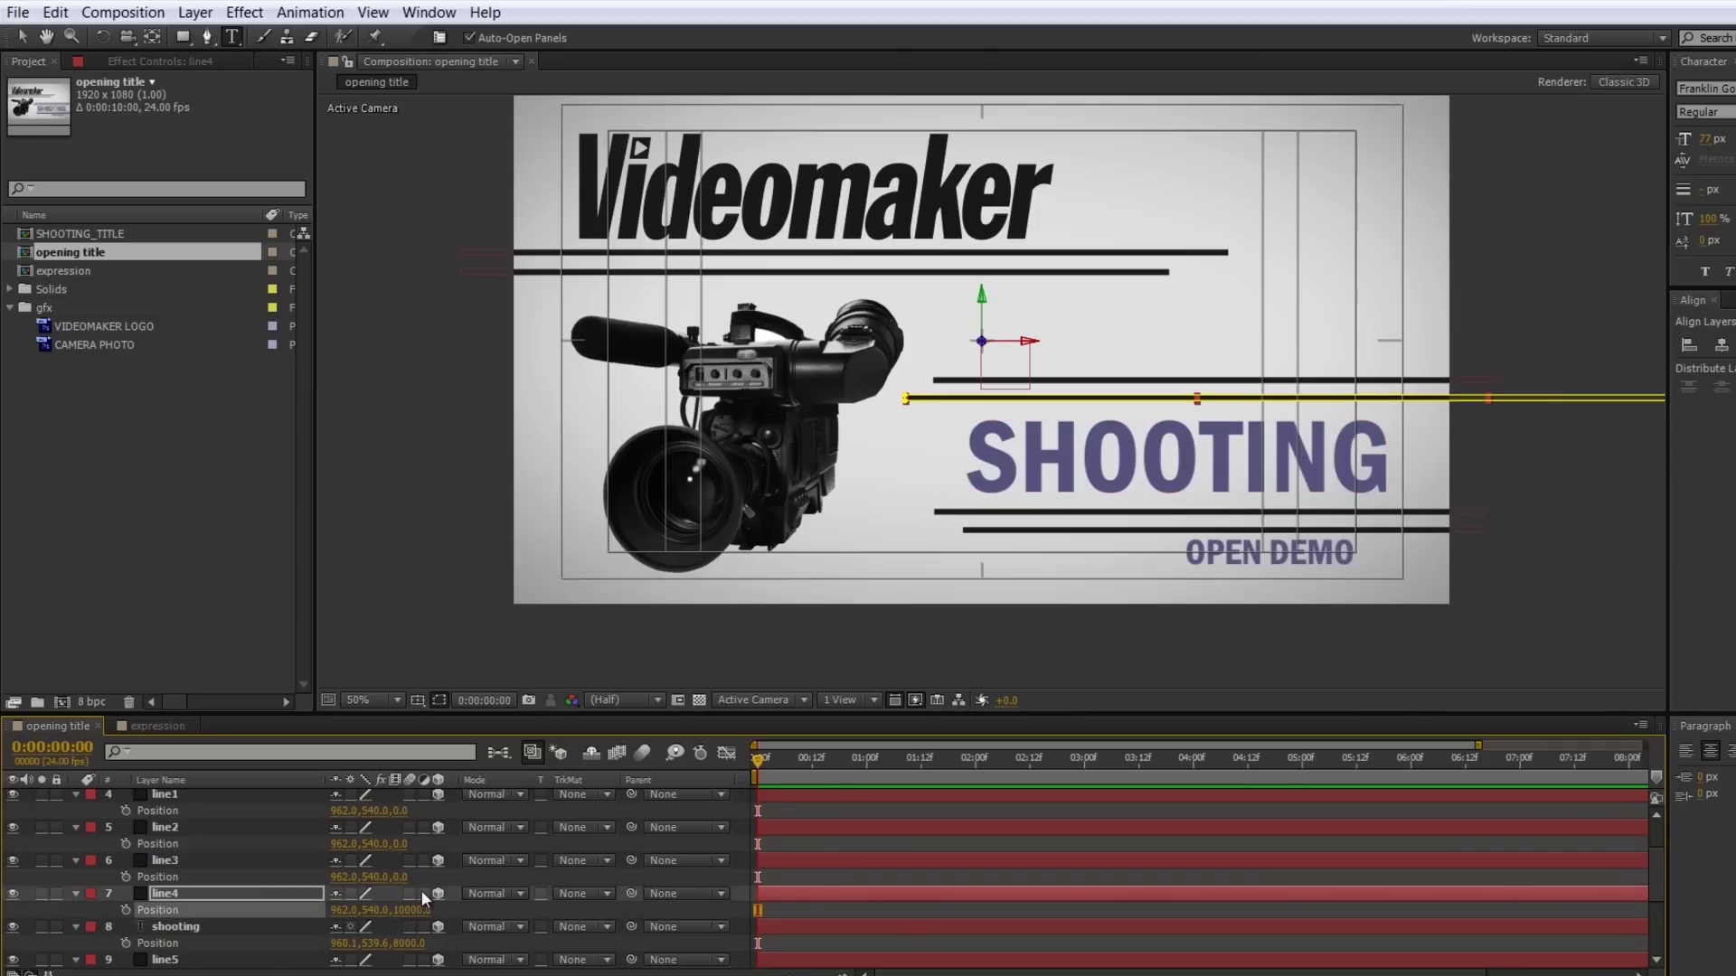
pyautogui.click(401, 877)
pyautogui.write('12000')
pyautogui.press('Return')
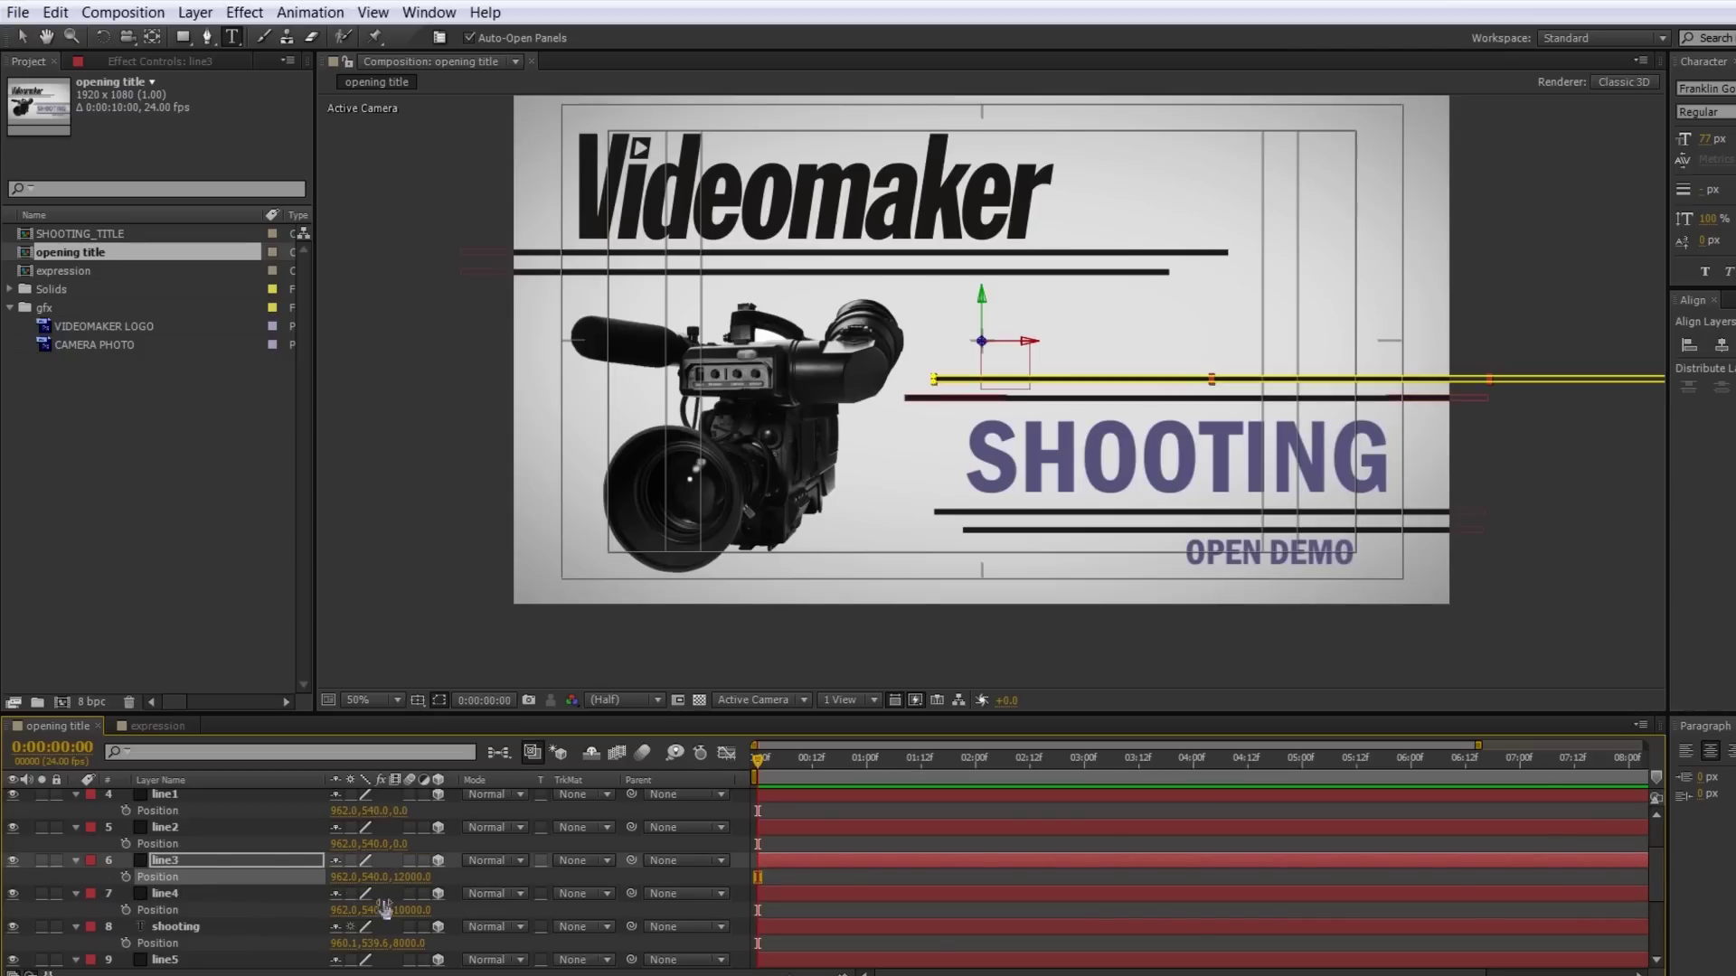
# - Set the Z position of line2 to 14000 and of line1 to 16000
pyautogui.click(400, 844)
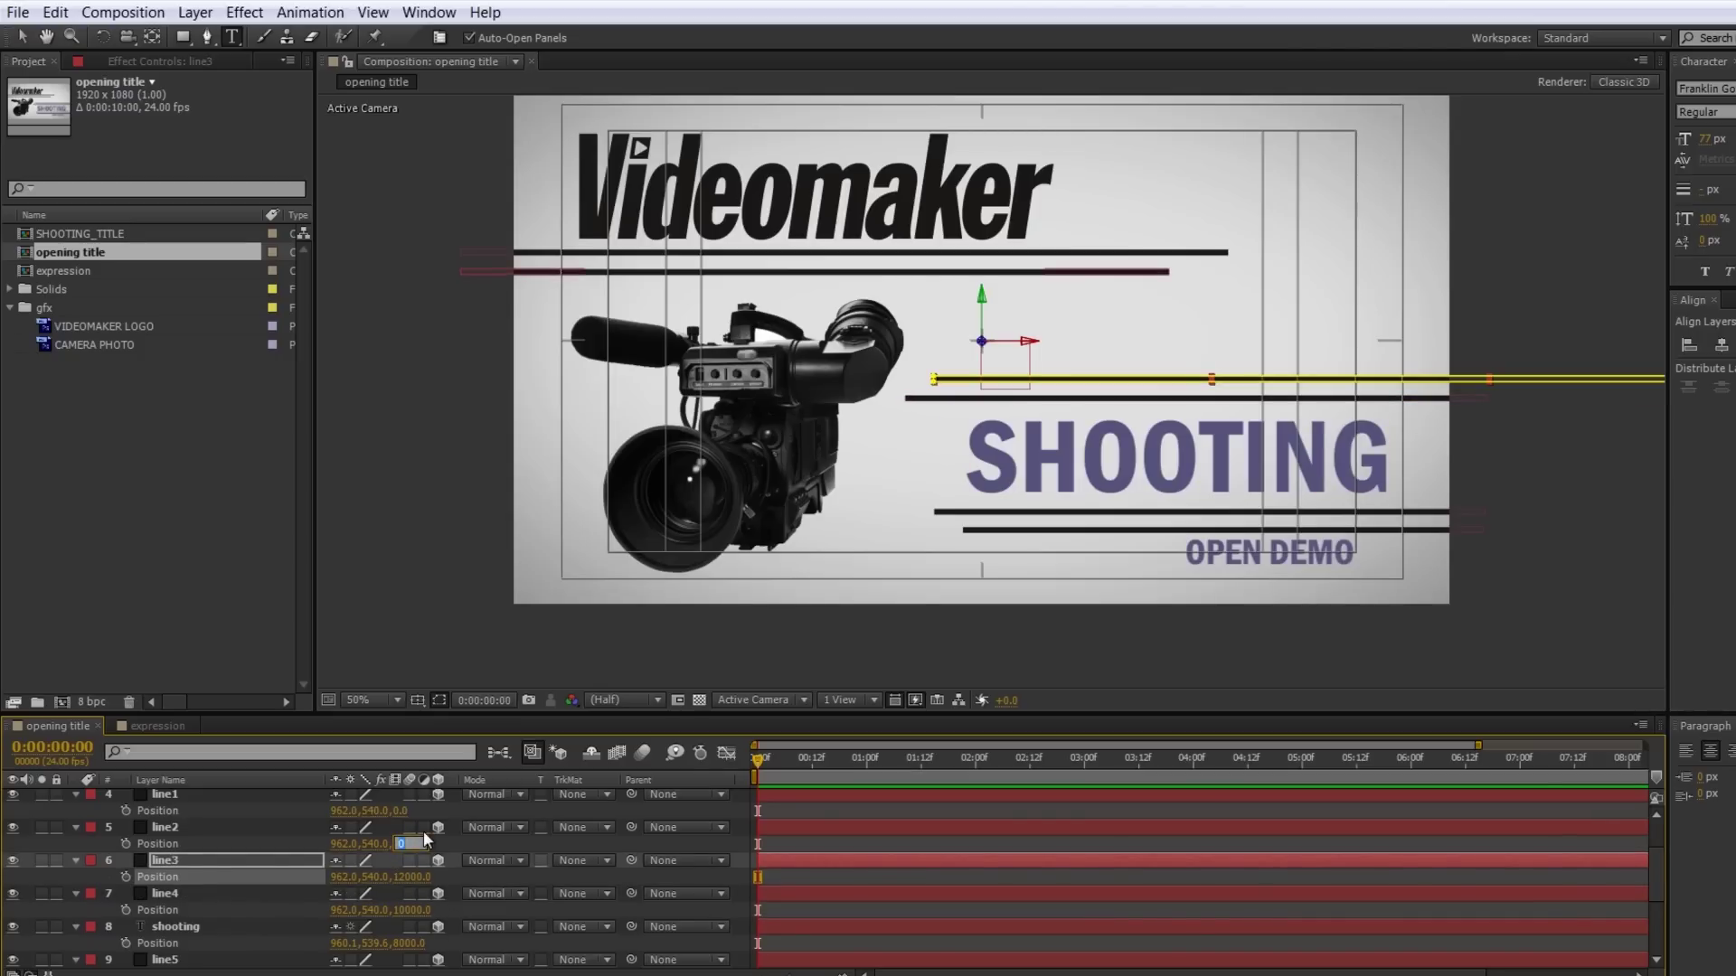
pyautogui.write('14000')
pyautogui.press('Return')
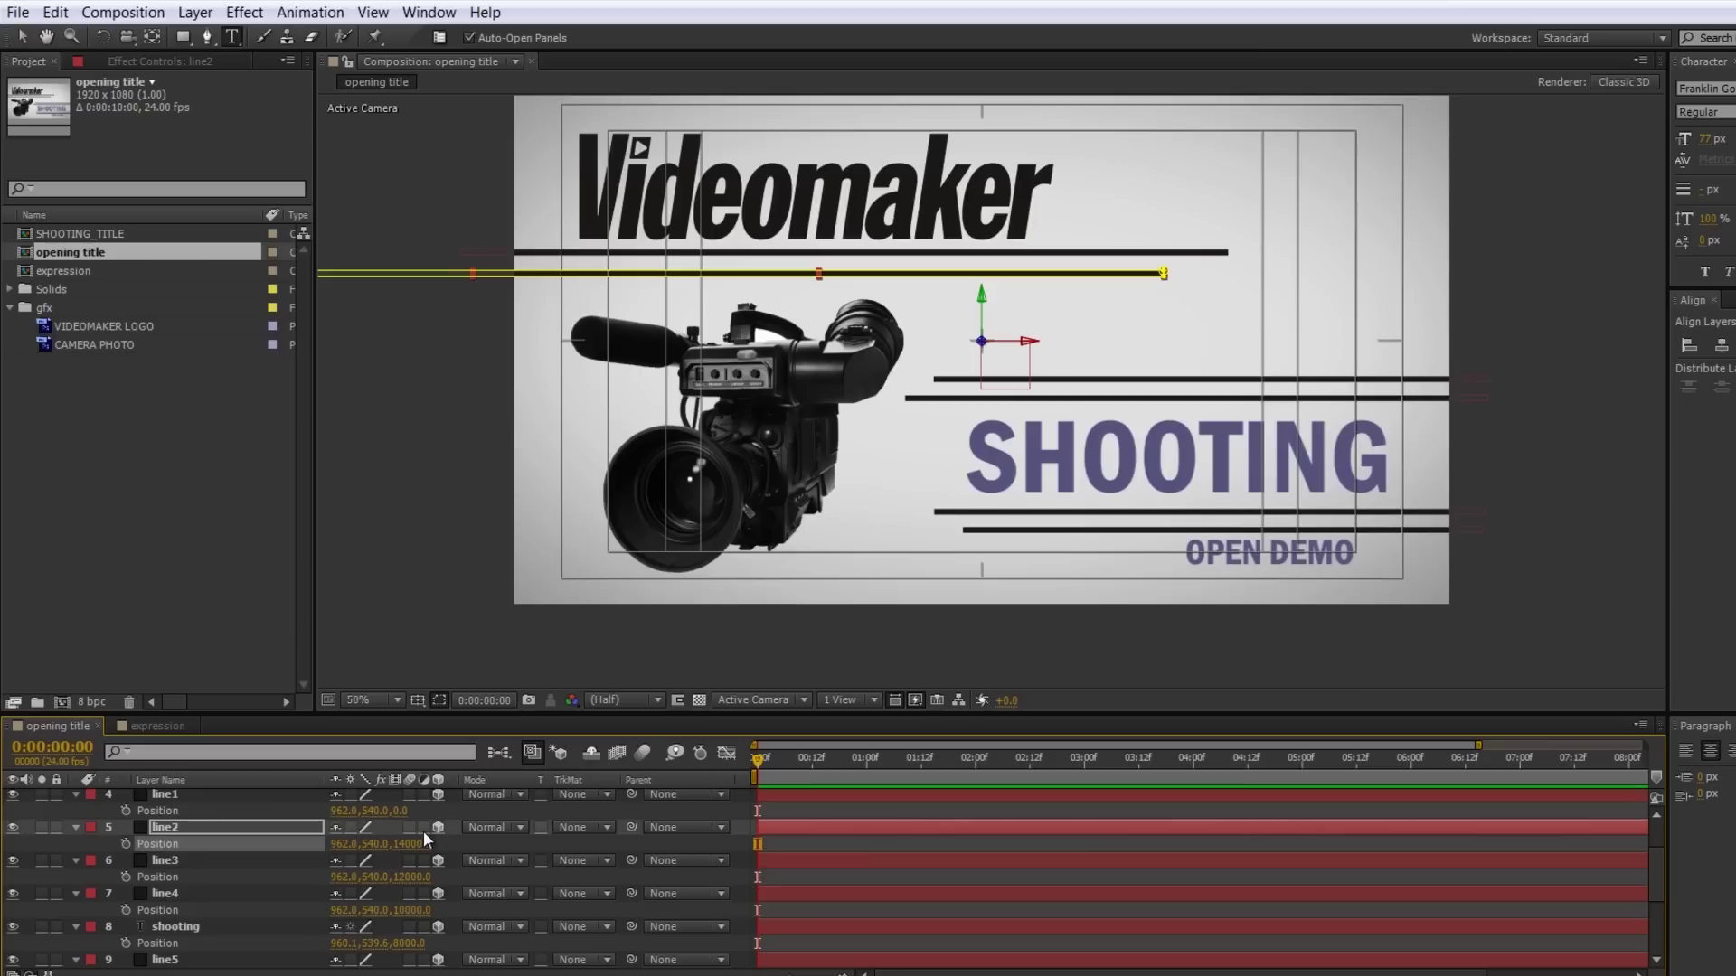
pyautogui.click(403, 810)
pyautogui.write('16000')
pyautogui.press('Return')
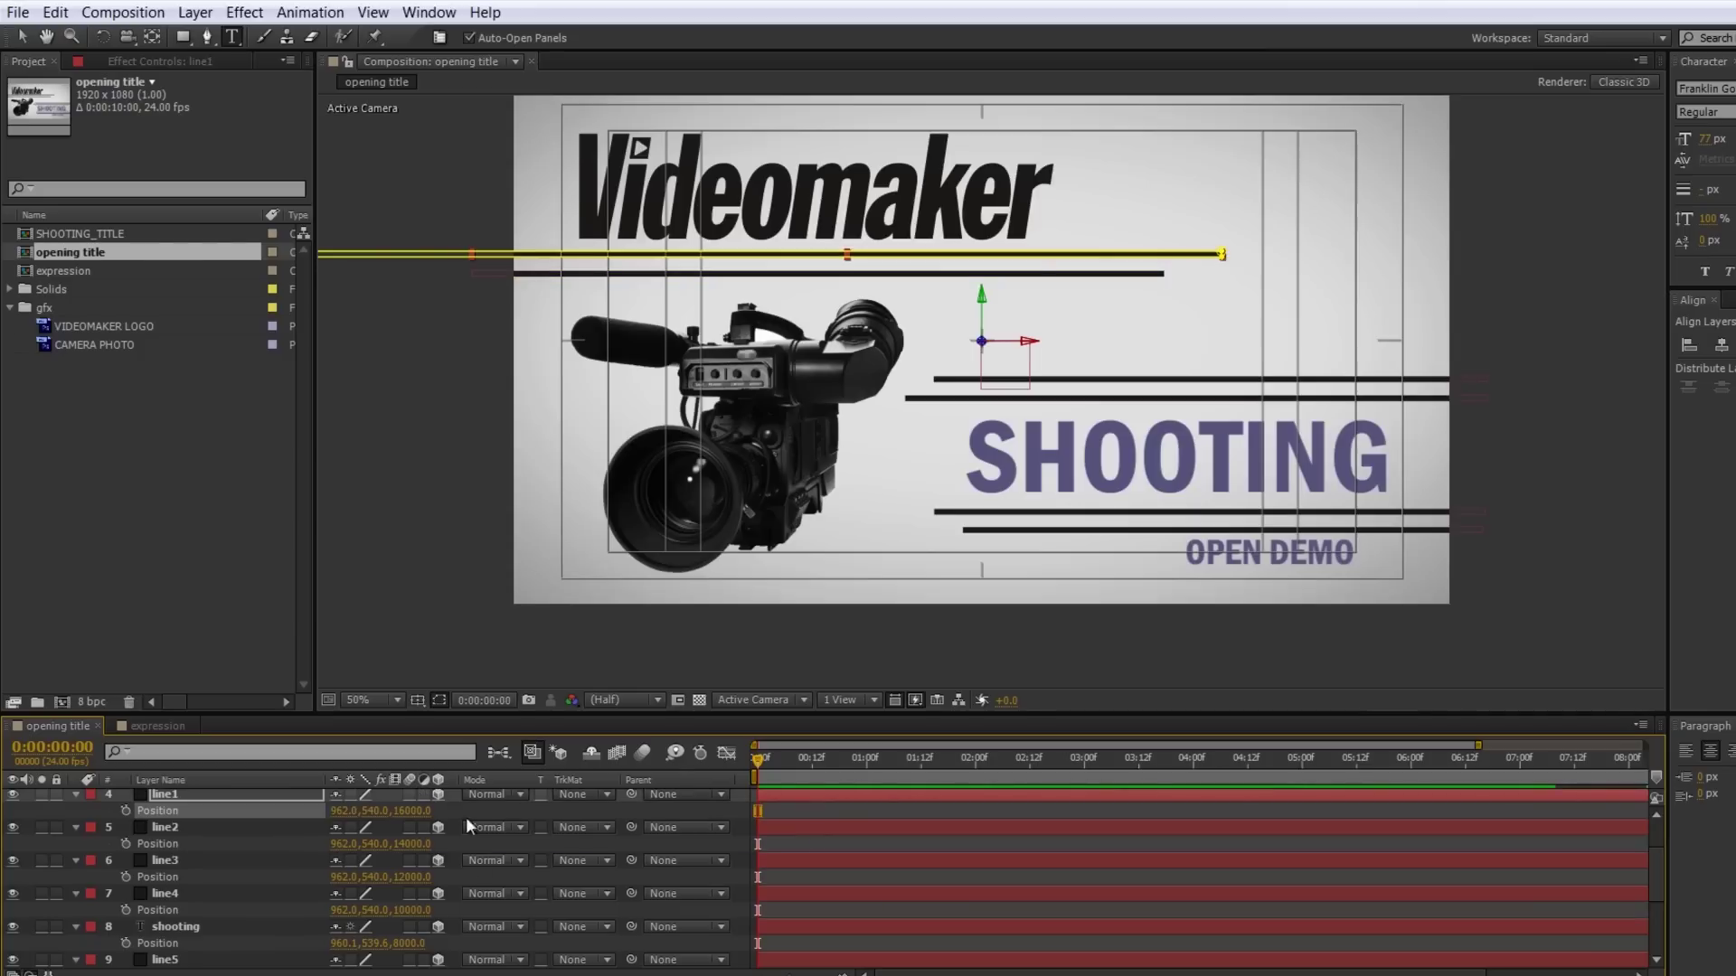
# - Set the Z position of the VIDEOMAKER LOGO layer to 18000
pyautogui.scroll(2, 462, 840)
pyautogui.moveTo(396, 828); pyautogui.dragTo(412, 823)
pyautogui.click(402, 827)
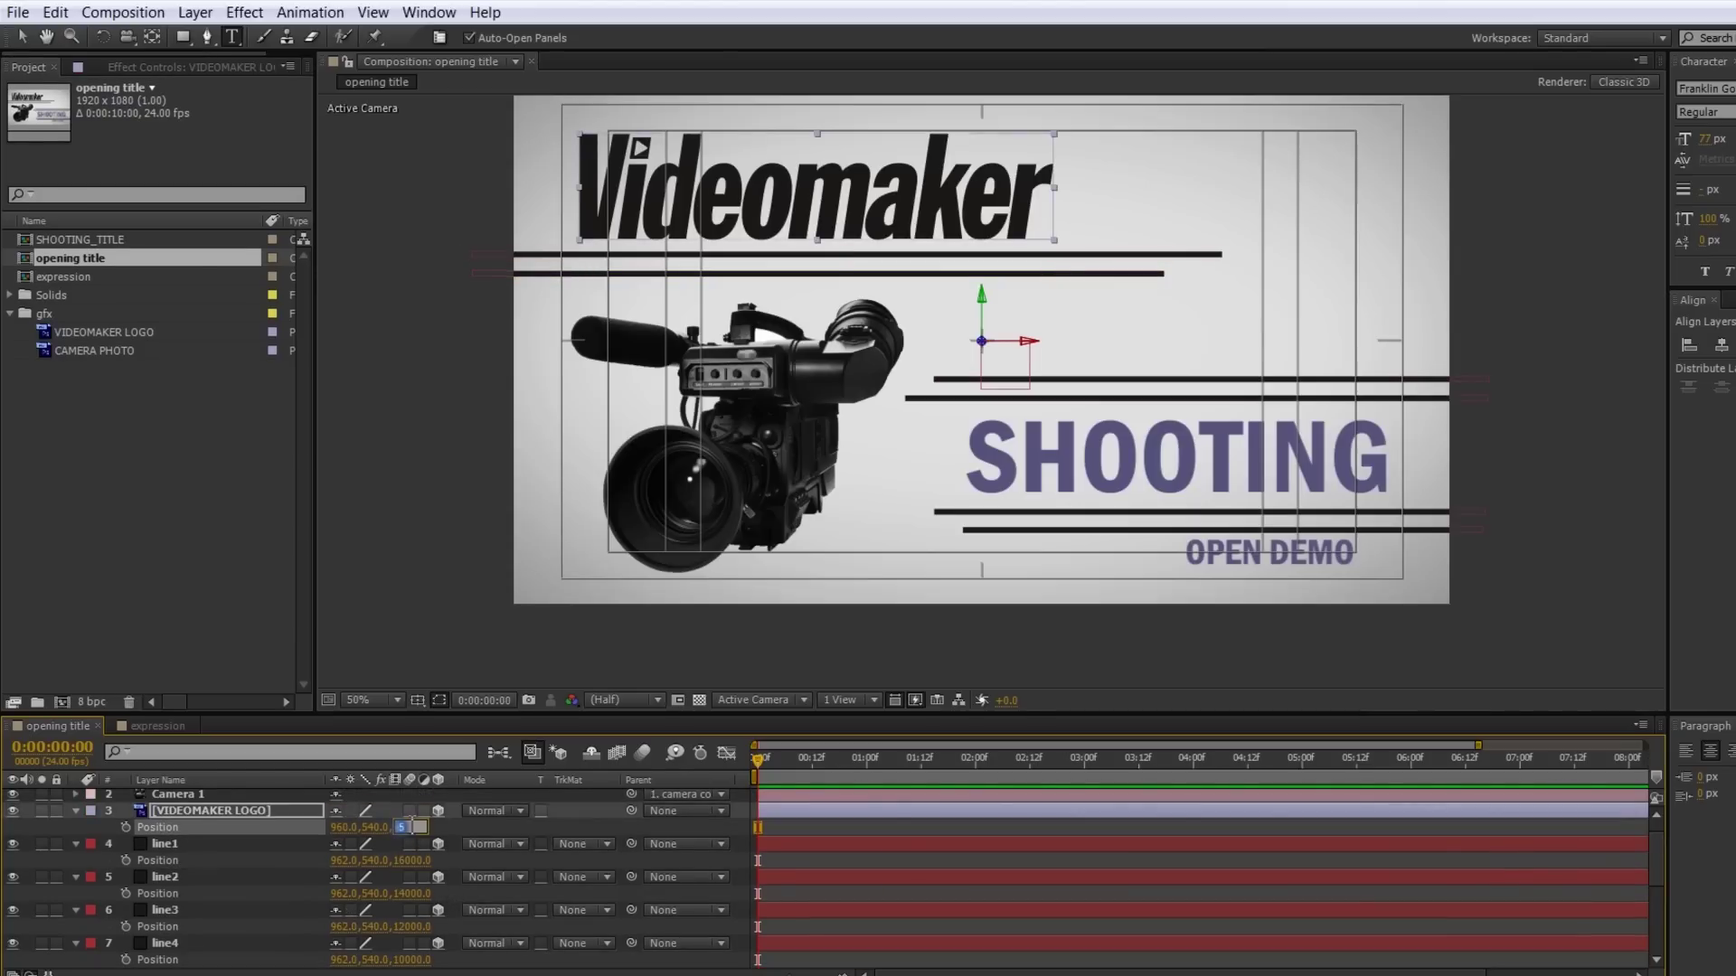
pyautogui.write('18000')
pyautogui.press('Return')
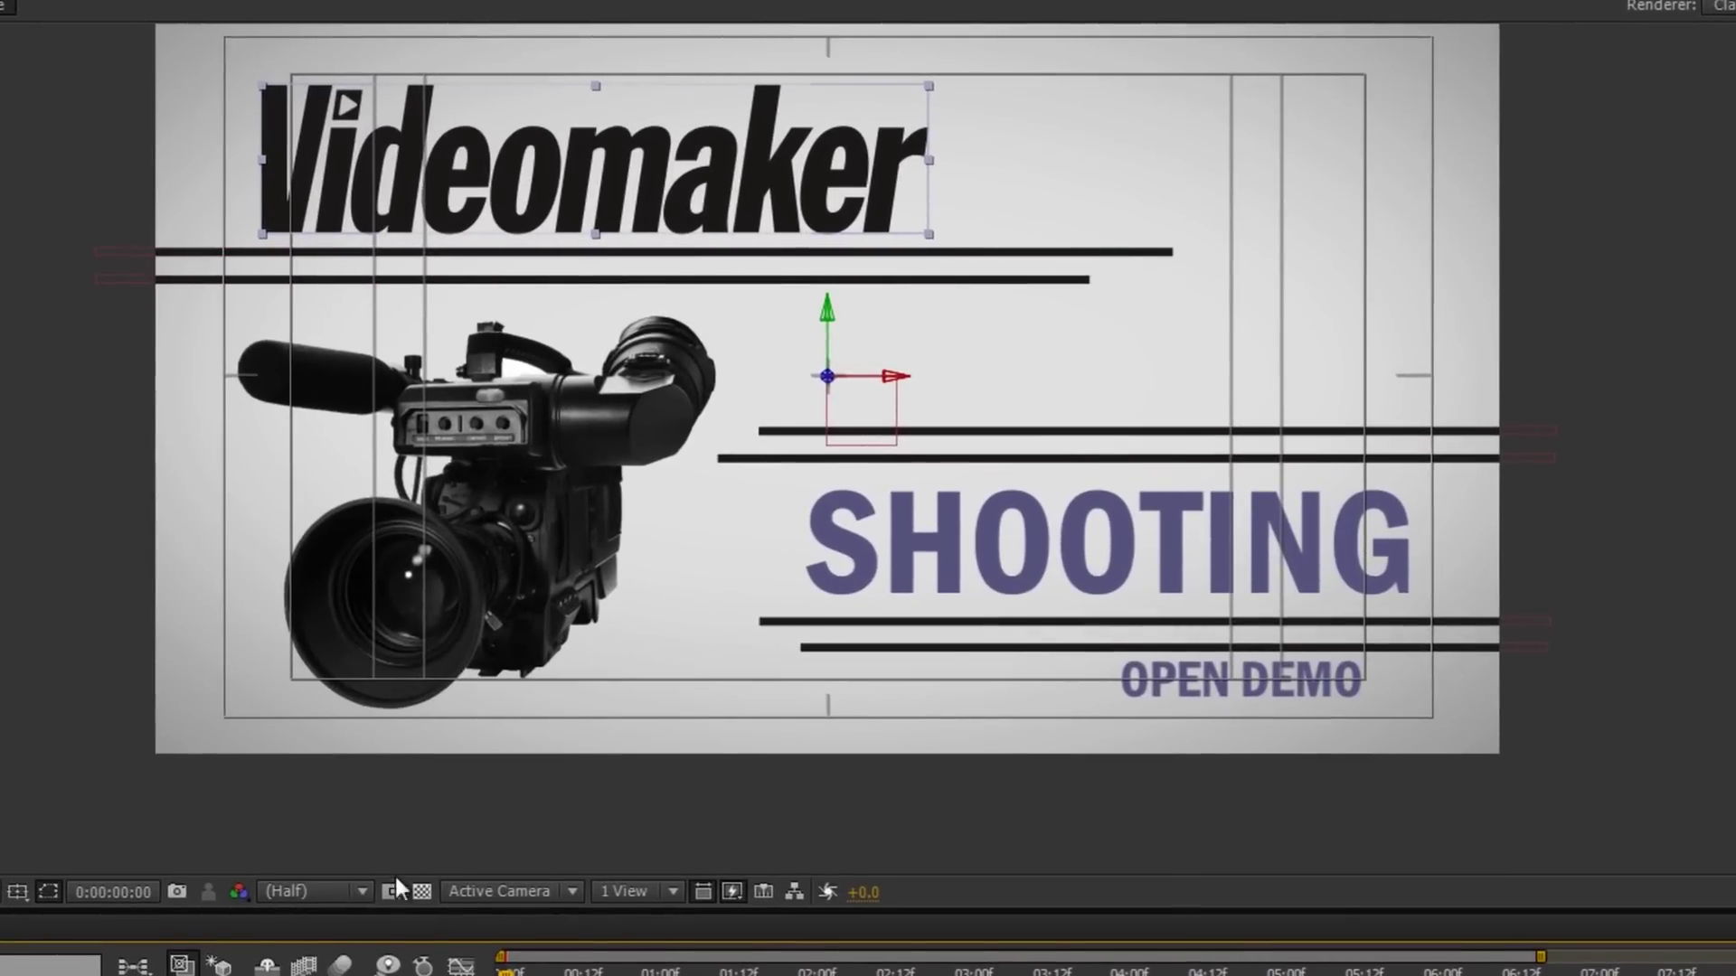
# - Switch the composition view to Top to examine how the layers are spread out in depth
pyautogui.click(537, 849)
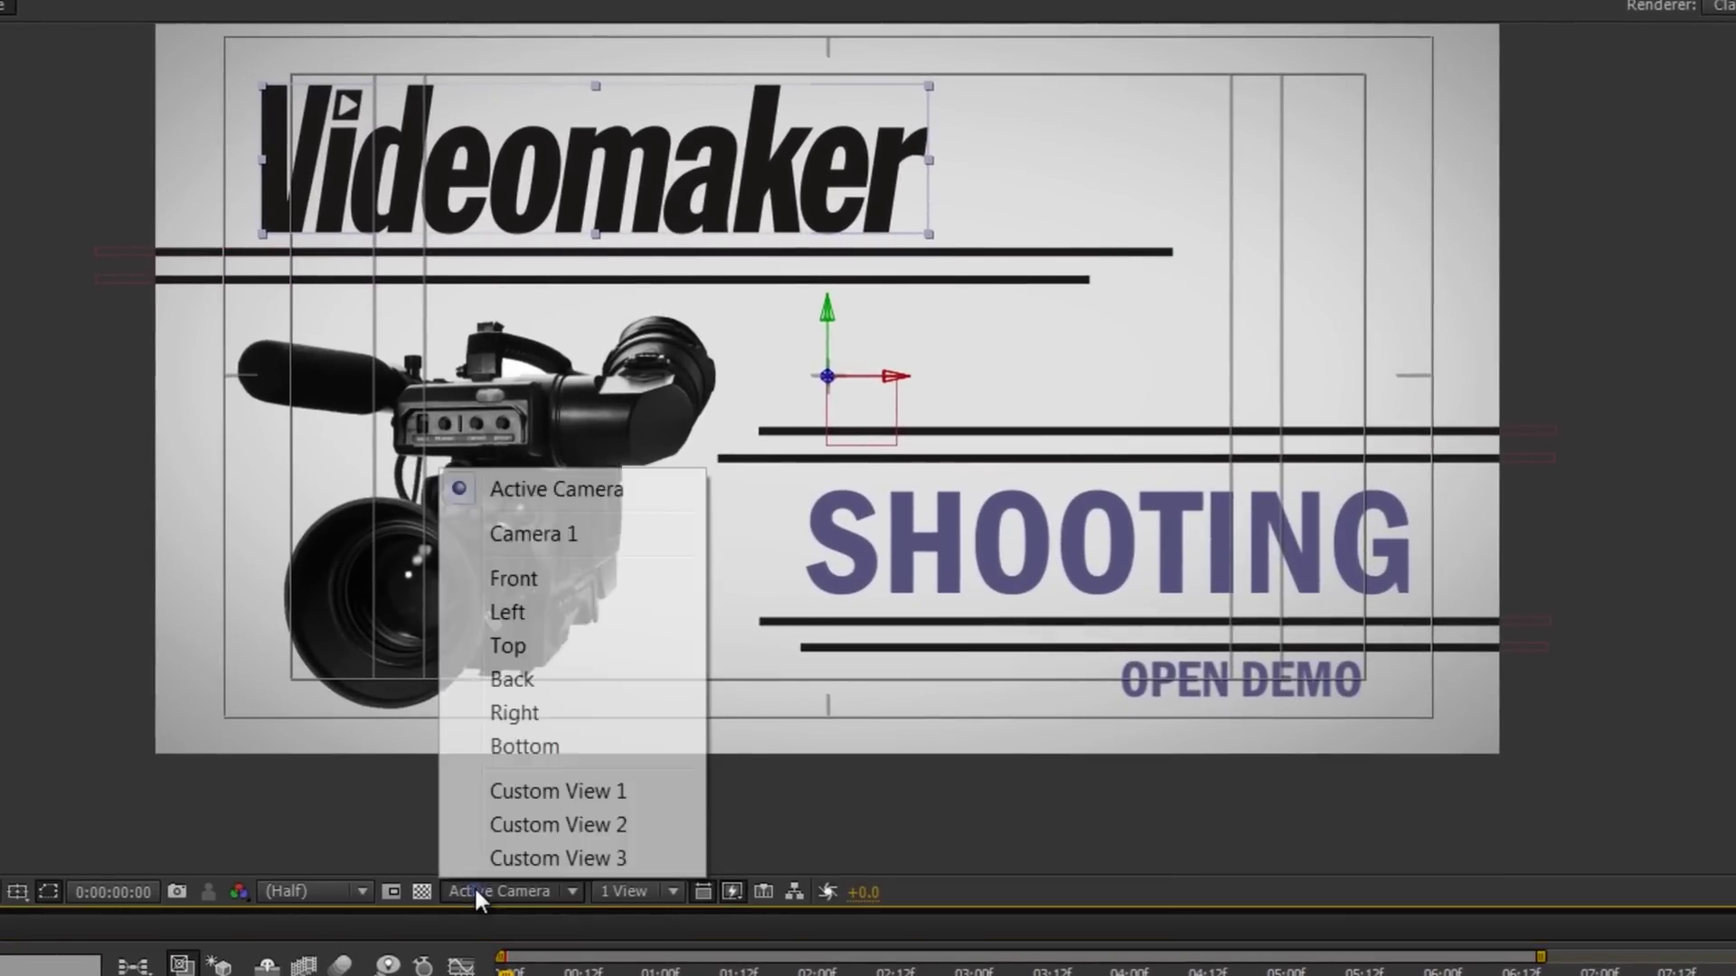
pyautogui.click(511, 645)
pyautogui.scroll(-4, 578, 596)
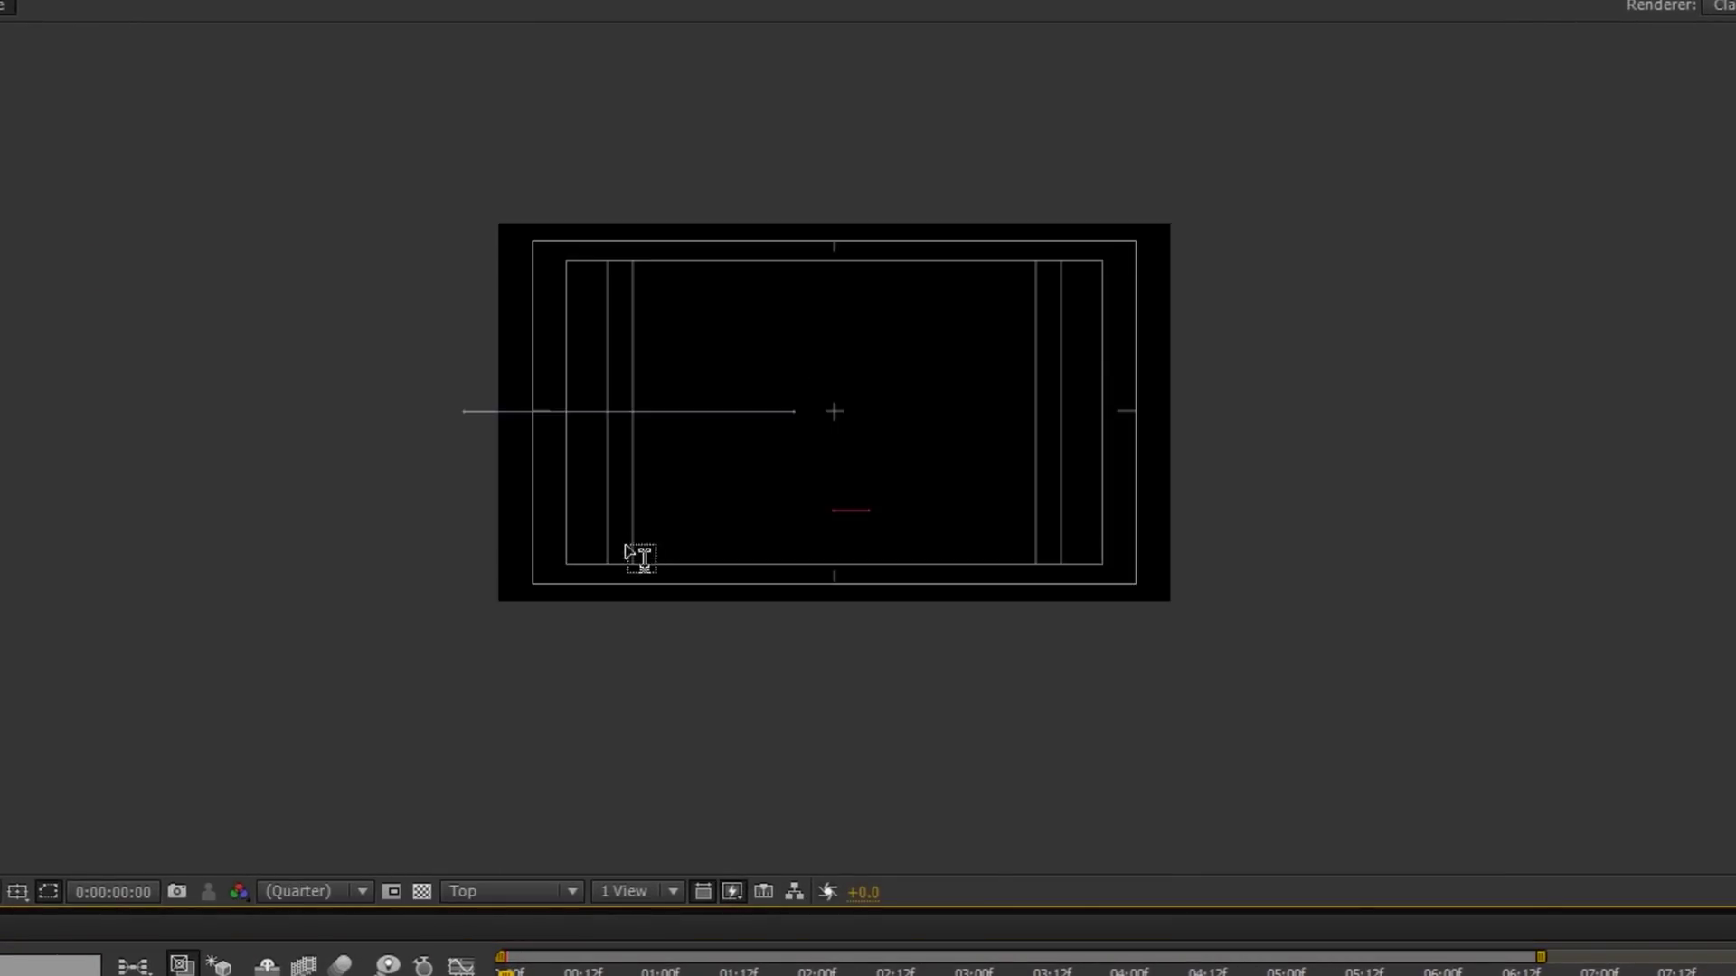
# - Examine the full depth spread from above, then return the composition view to Active Camera and enlarge it
pyautogui.scroll(-6, 636, 511)
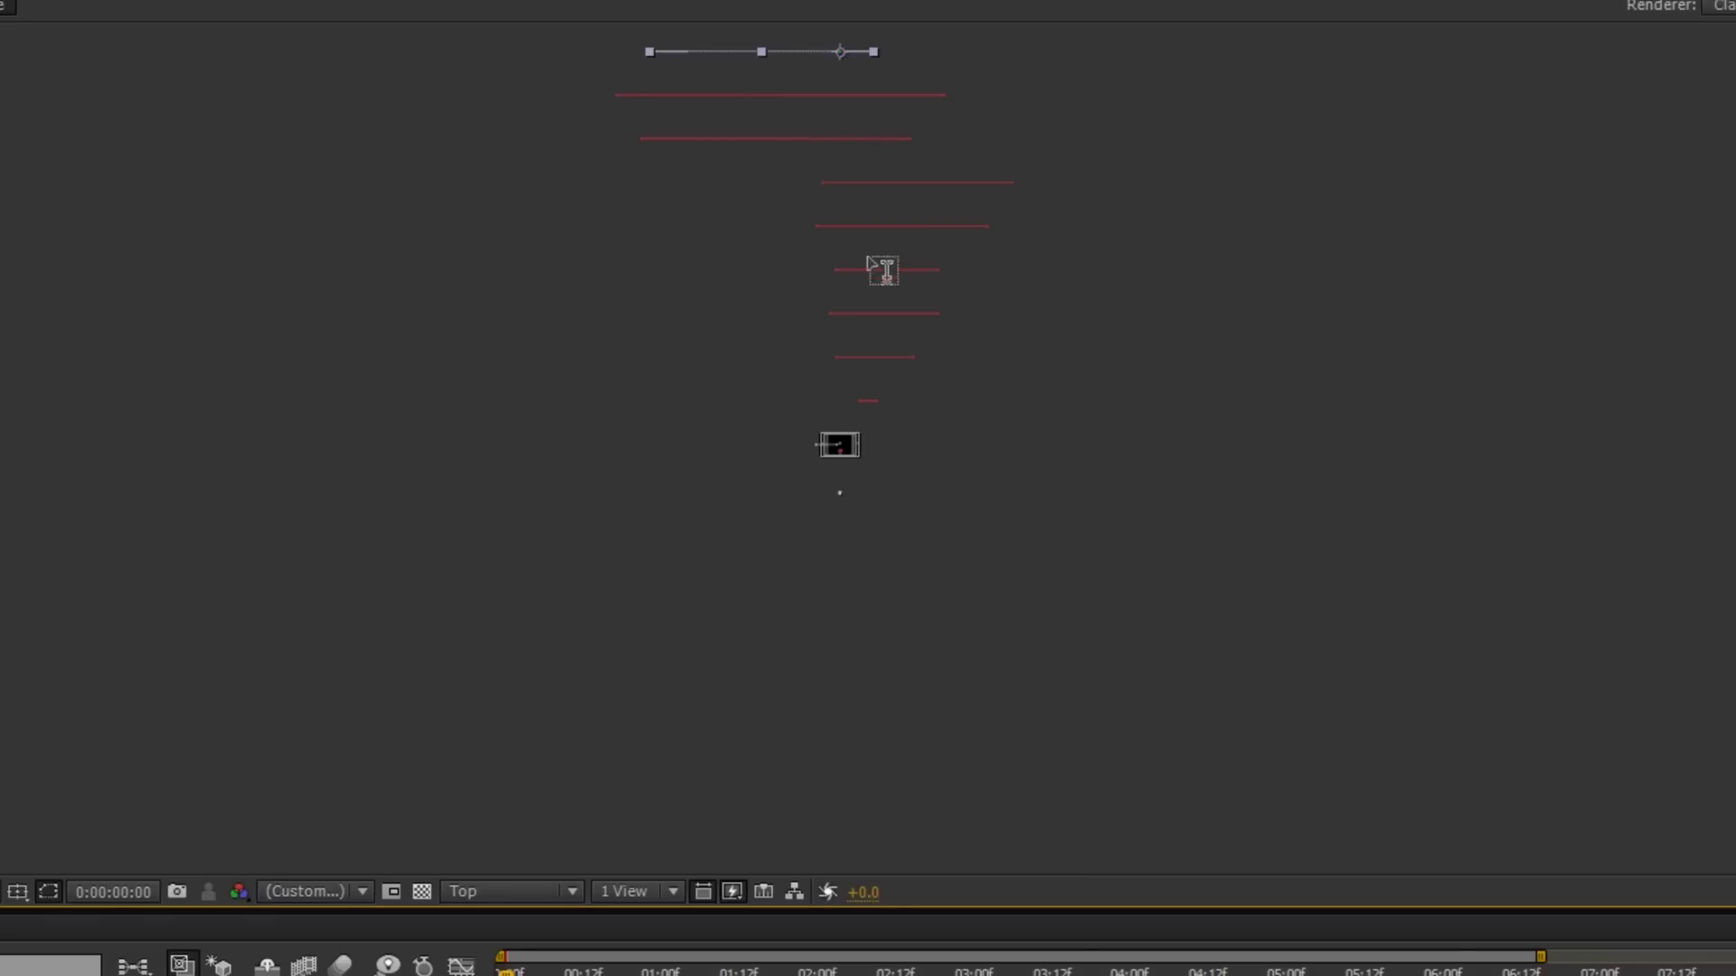
pyautogui.click(549, 892)
pyautogui.click(521, 489)
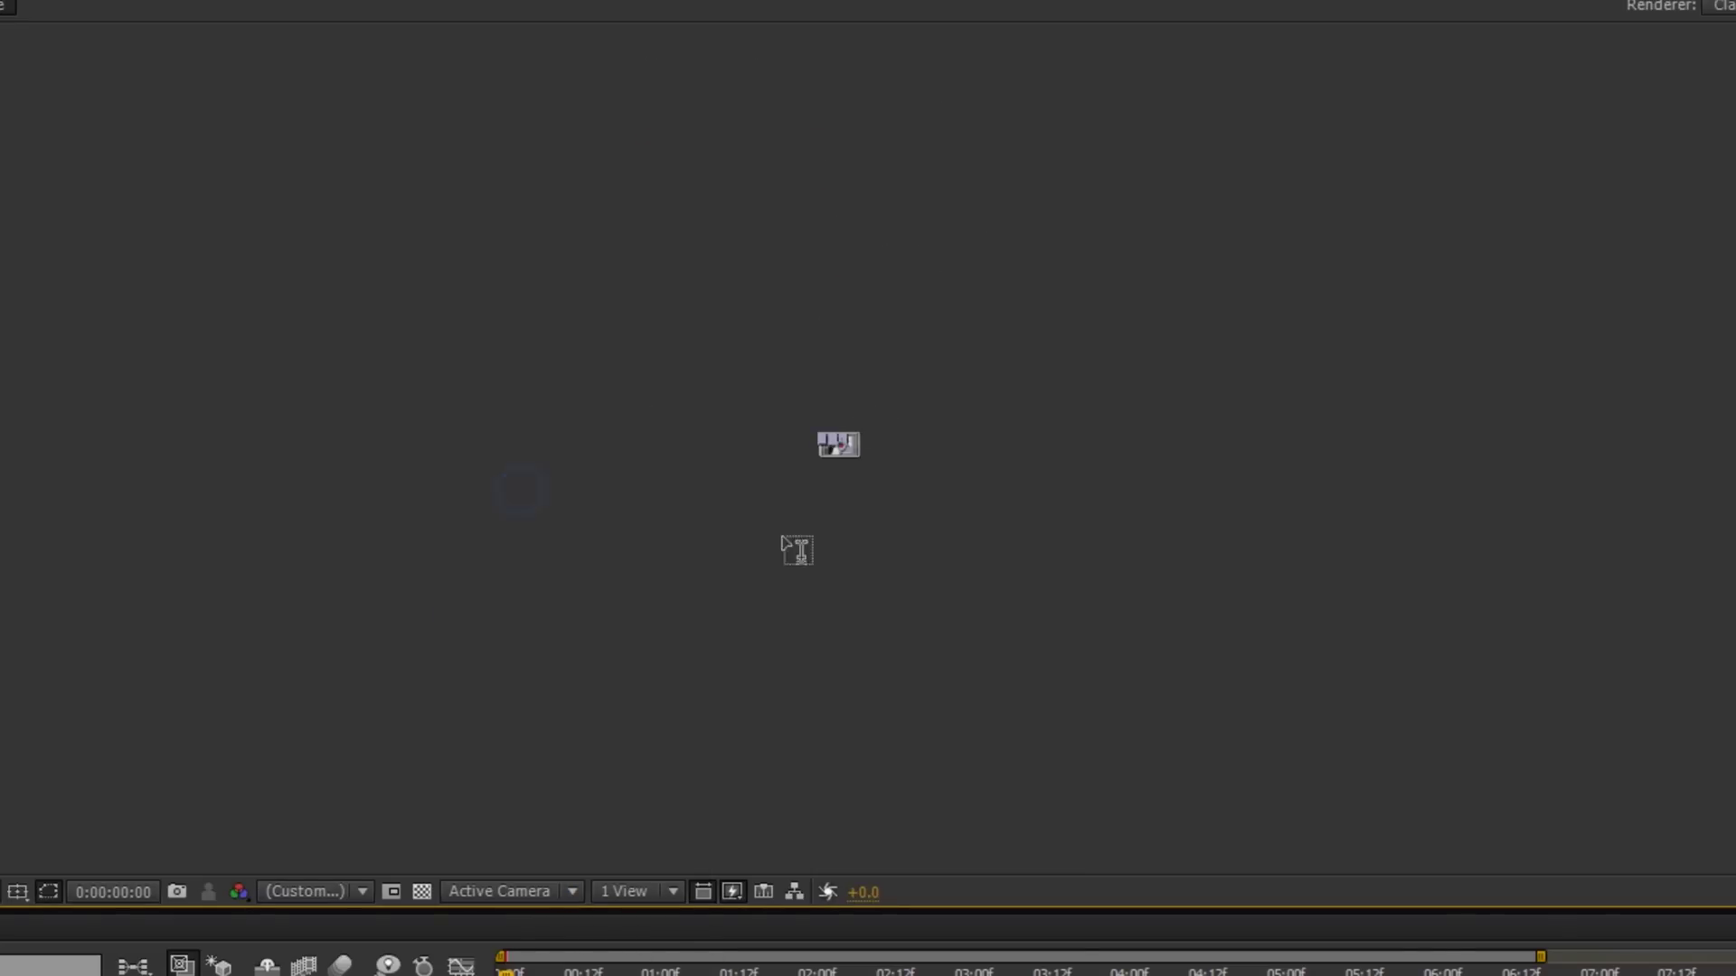
pyautogui.press('.')
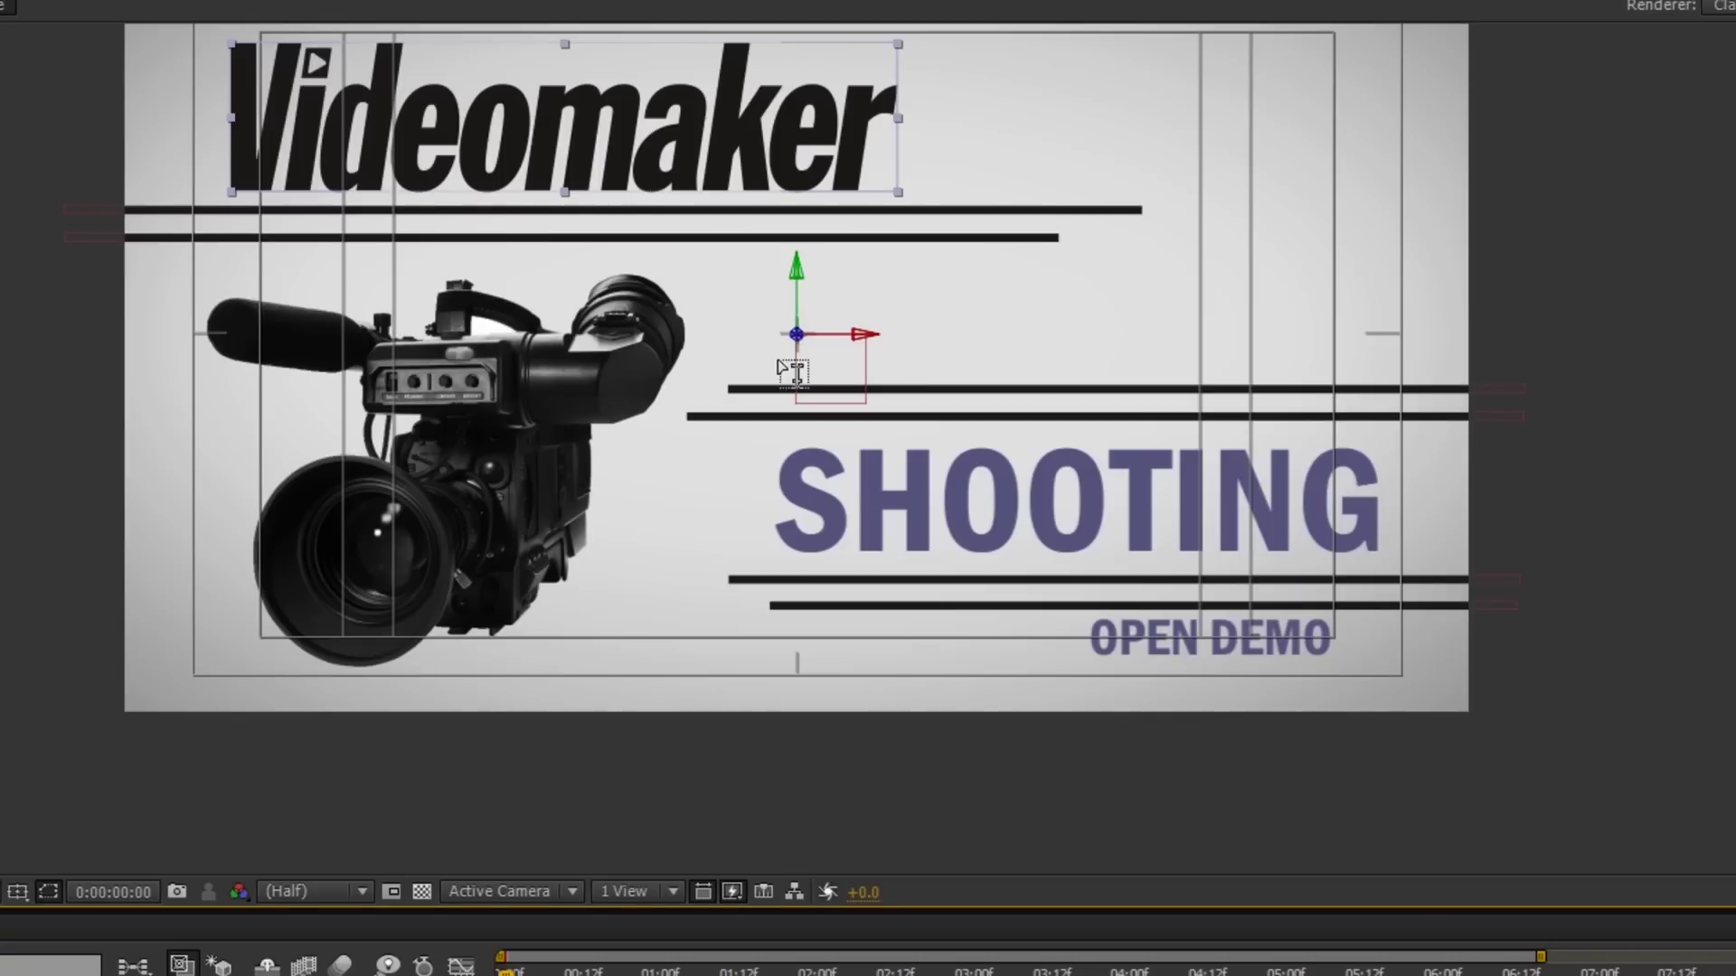
pyautogui.scroll(2, 795, 379)
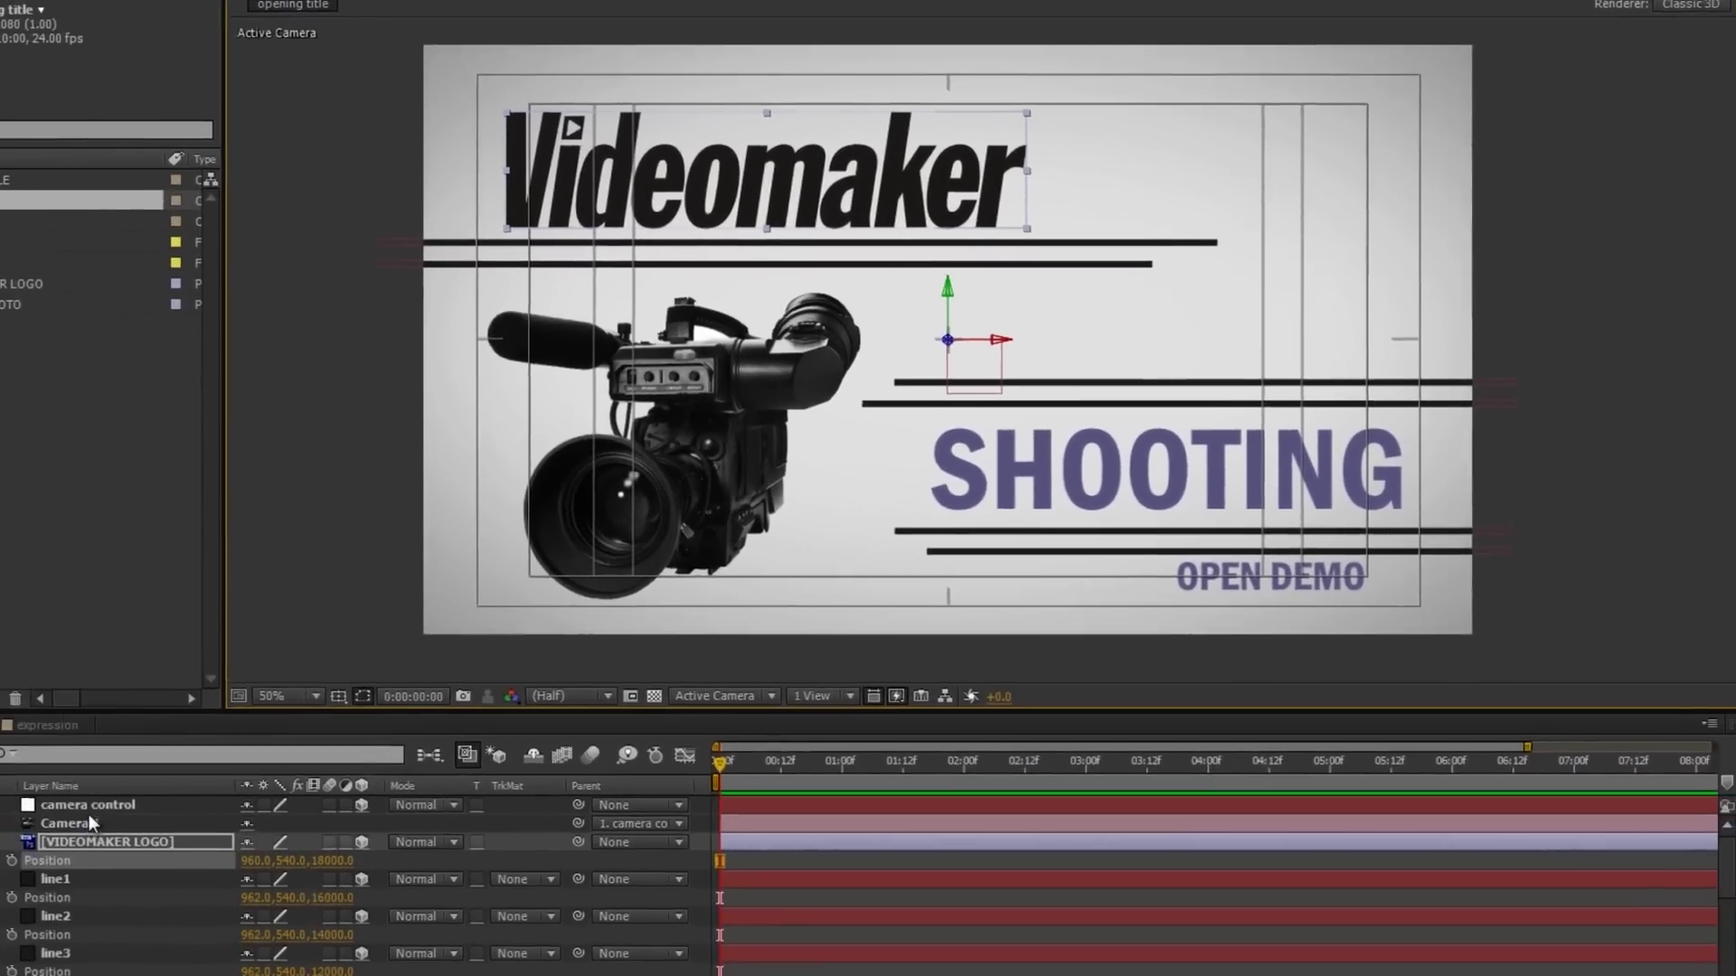
# - Show the Position property of the camera control layer
pyautogui.click(216, 741)
pyautogui.press('p')
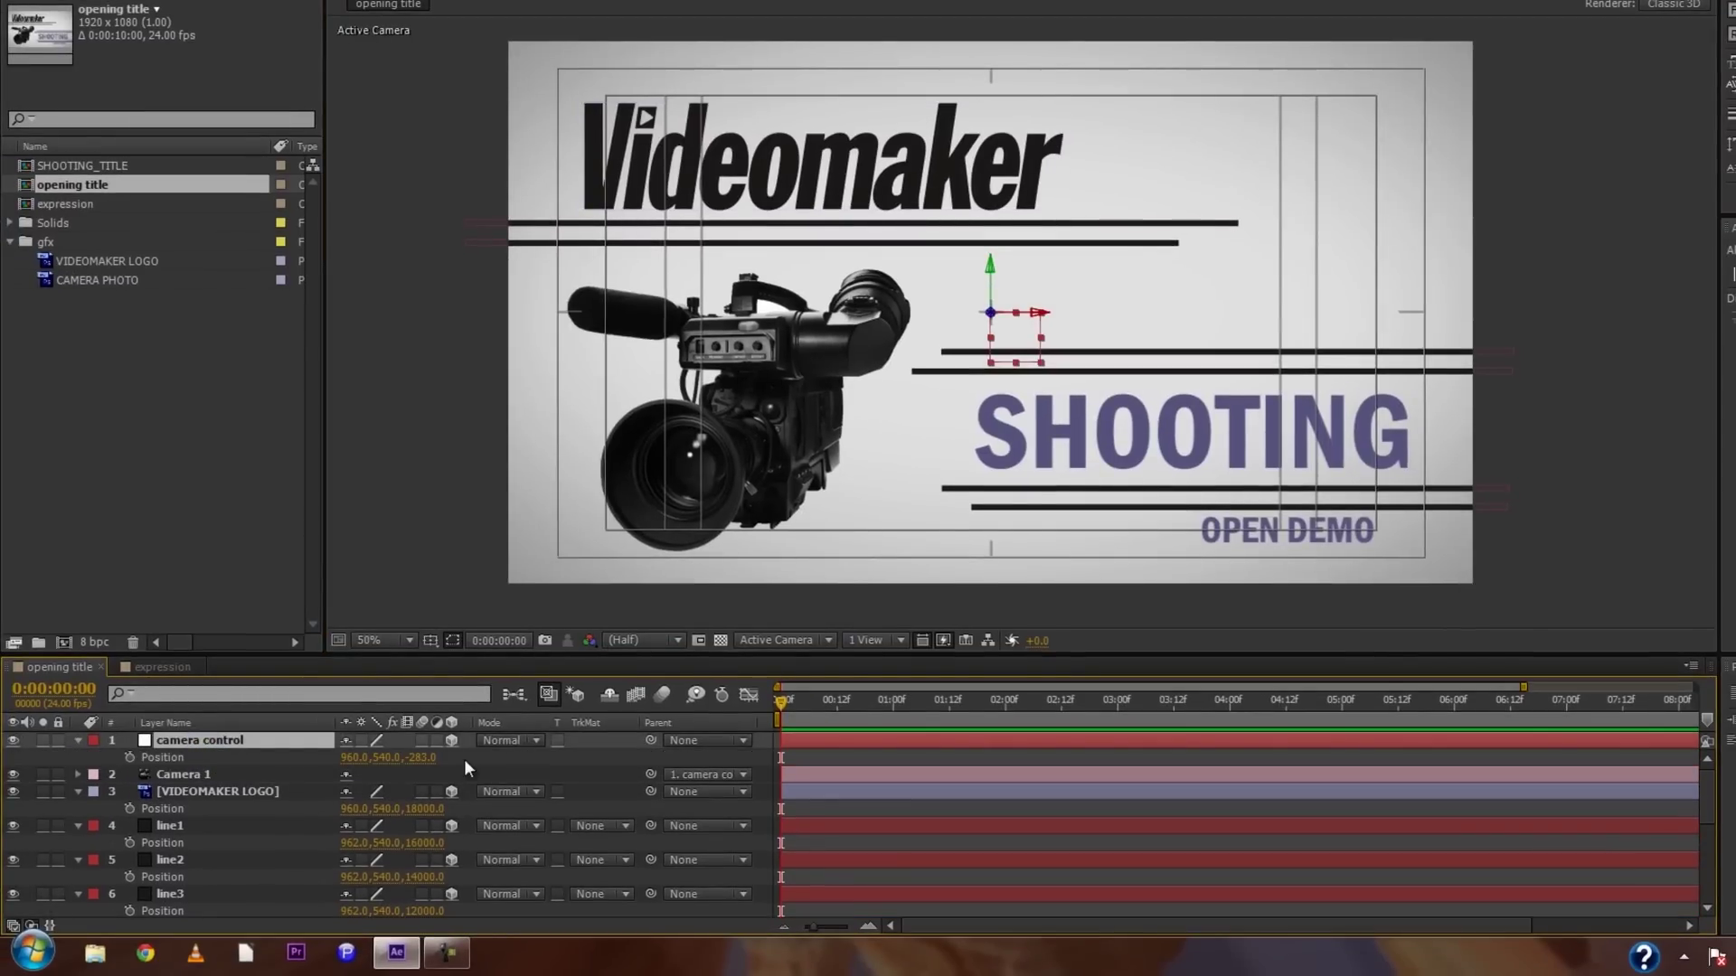
pyautogui.moveTo(425, 758); pyautogui.dragTo(850, 814)
pyautogui.hotkey('ctrl', 'z')
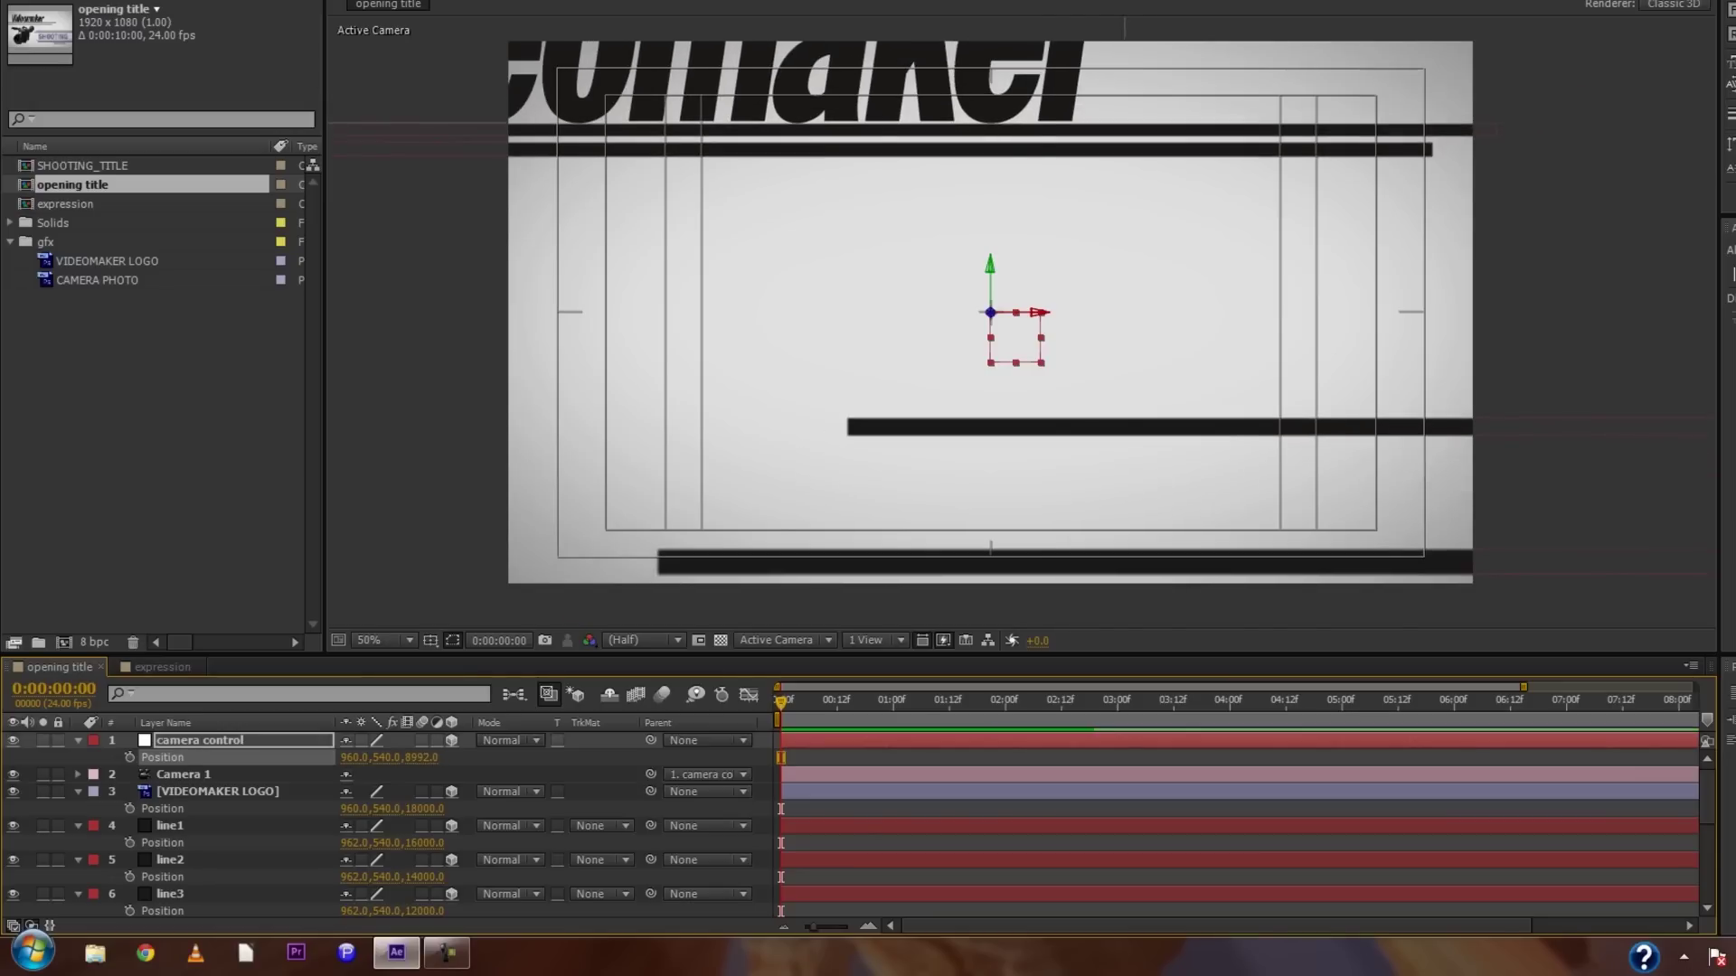
pyautogui.hotkey('ctrl', 'z')
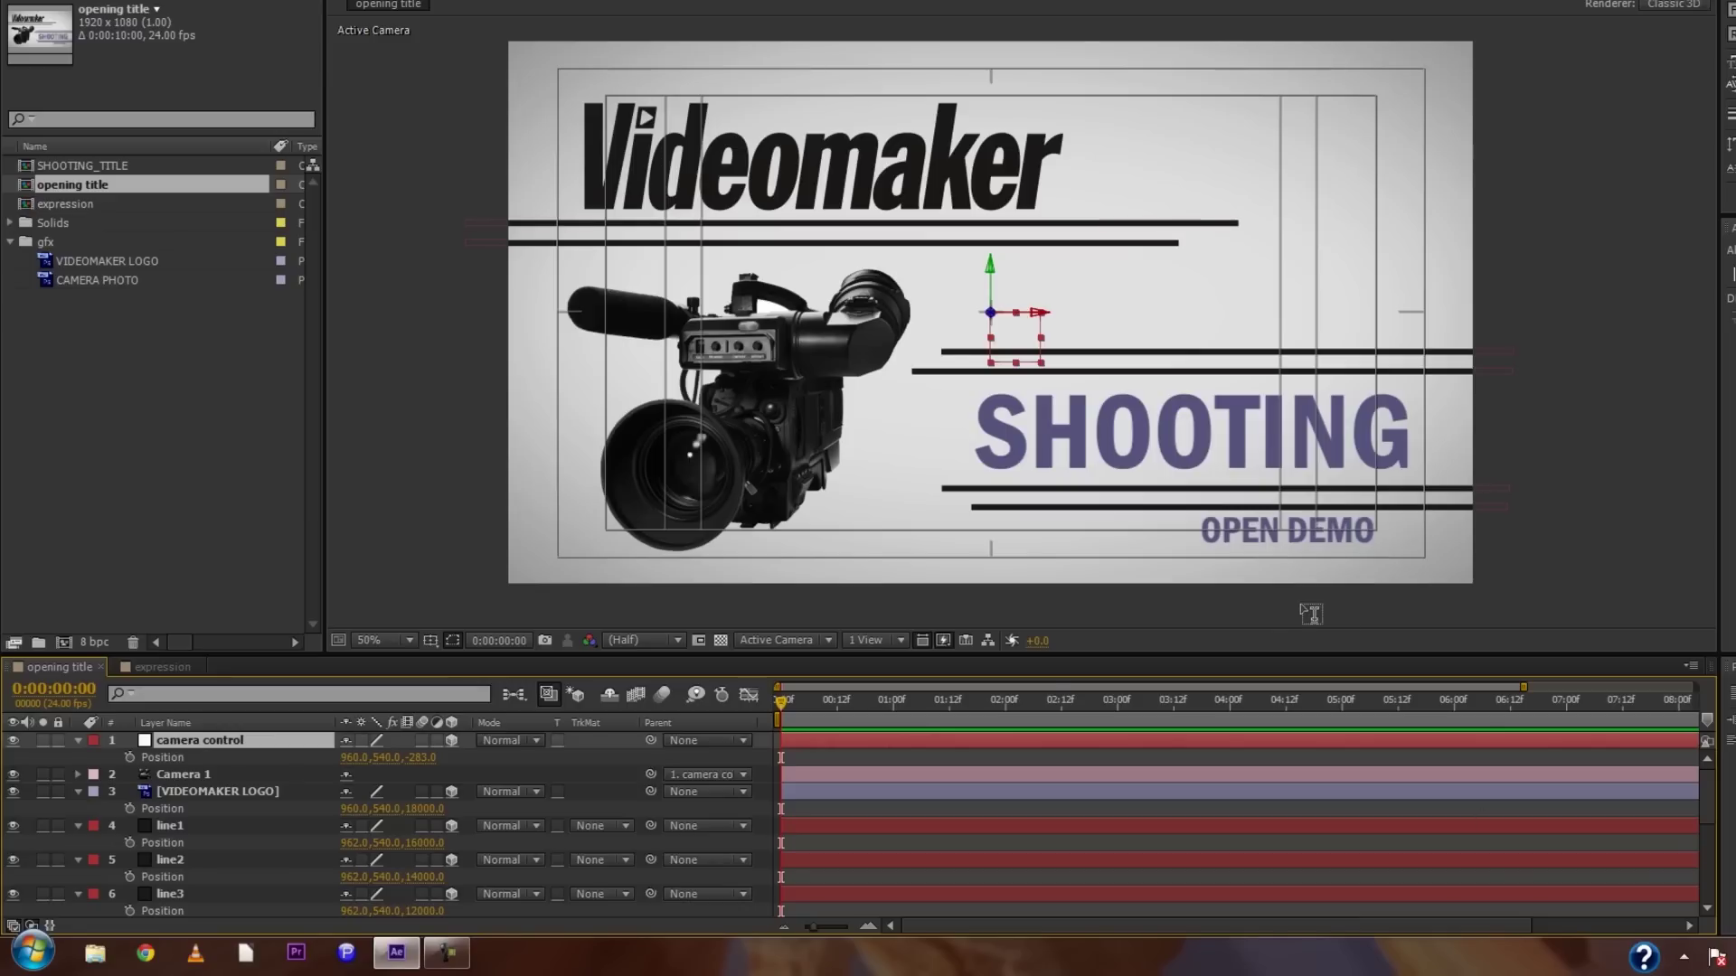
# - Keyframe the camera control layer's Position at the last frame, 0:00:09:23, and at the first frame
pyautogui.moveTo(784, 698); pyautogui.dragTo(1687, 702)
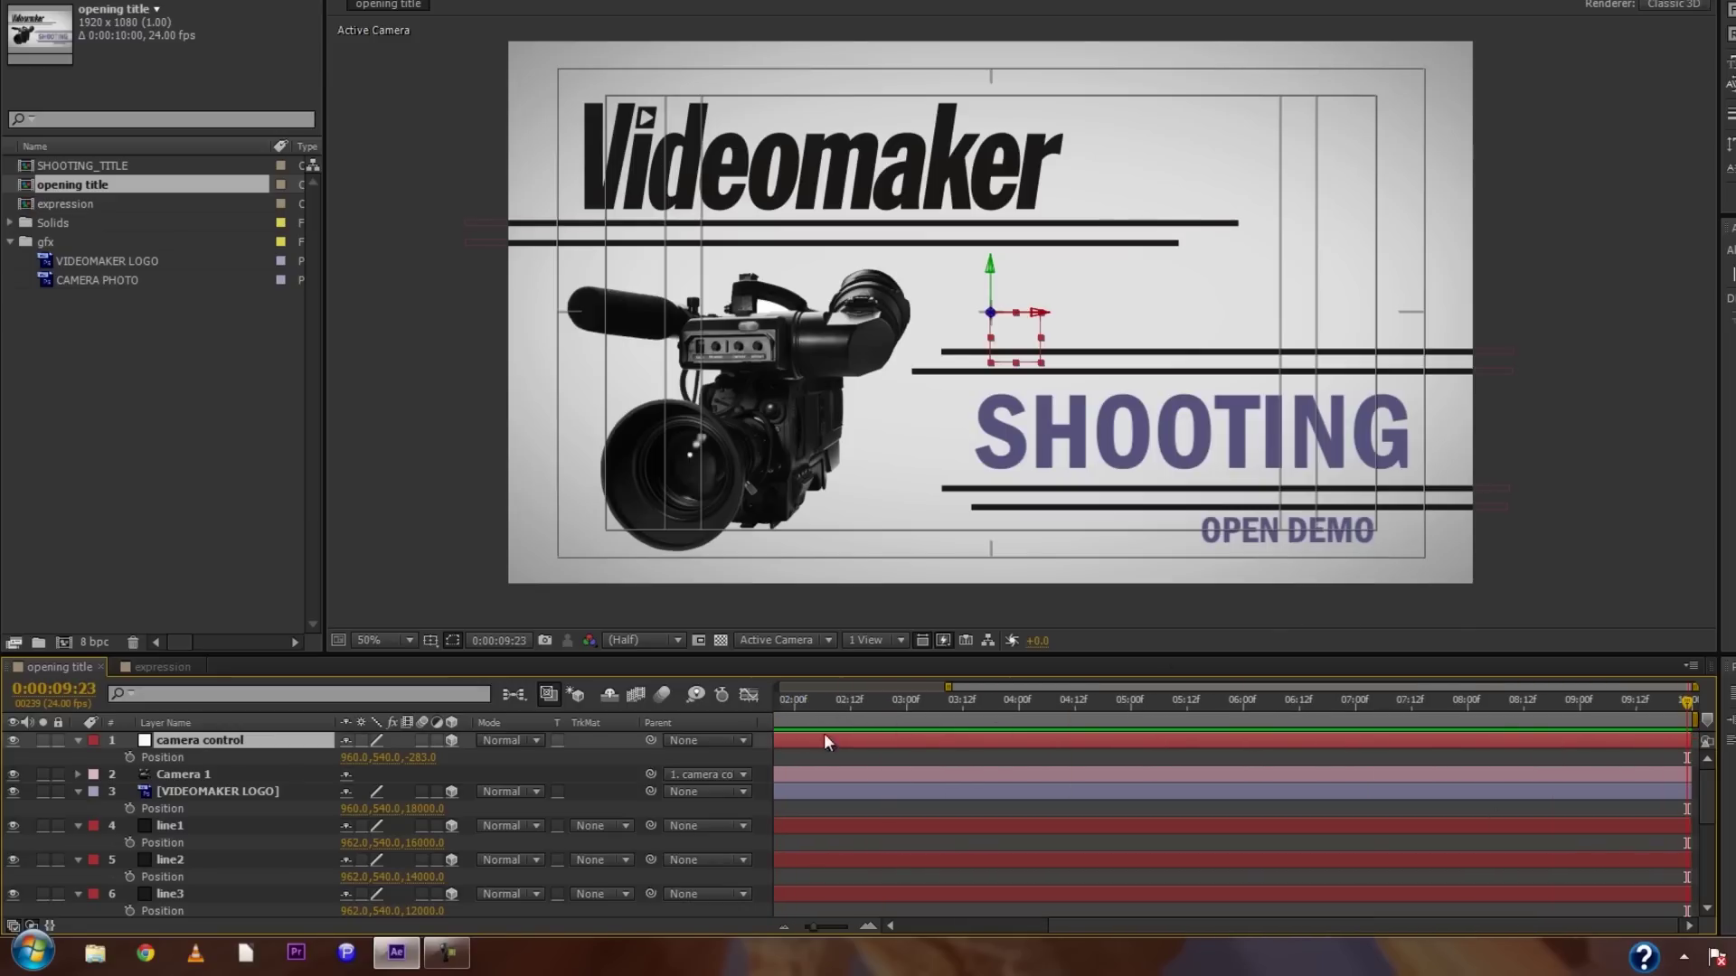
pyautogui.click(129, 758)
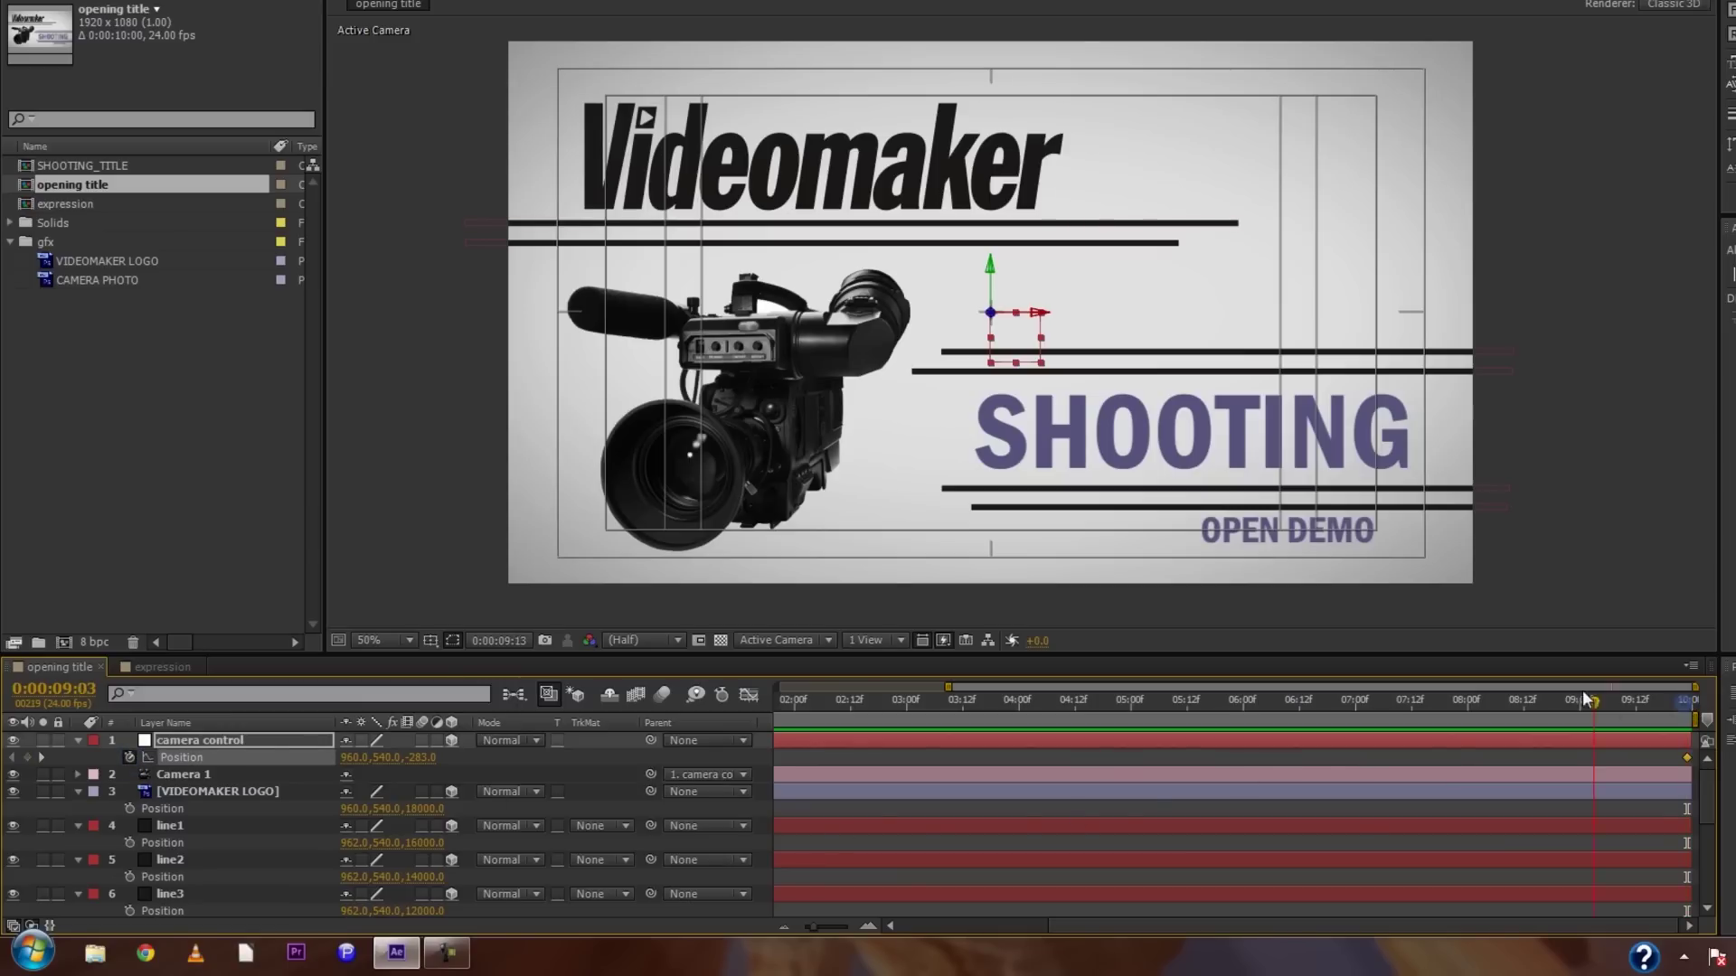
pyautogui.press('Home')
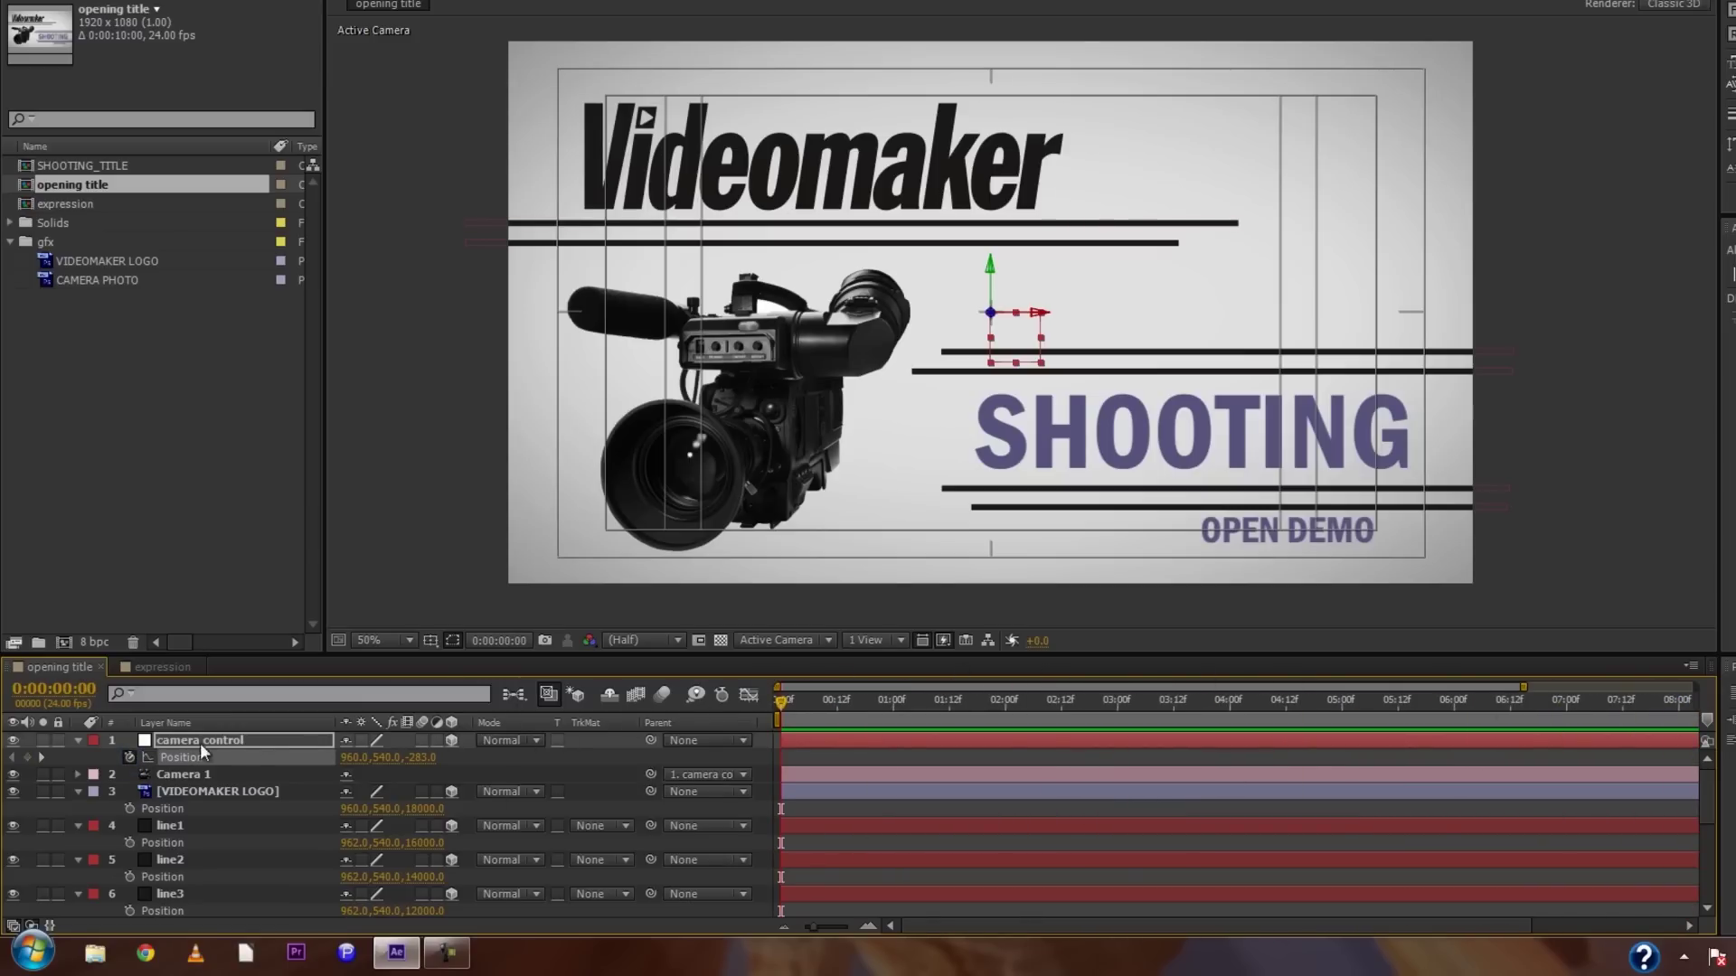
pyautogui.click(29, 759)
# - Set the first-frame Position of camera control to X -6486 and Y -3629, centring the view on the logo's play triangle
pyautogui.moveTo(391, 769); pyautogui.dragTo(58, 746)
pyautogui.moveTo(356, 760); pyautogui.dragTo(60, 624)
pyautogui.moveTo(357, 758); pyautogui.dragTo(106, 744)
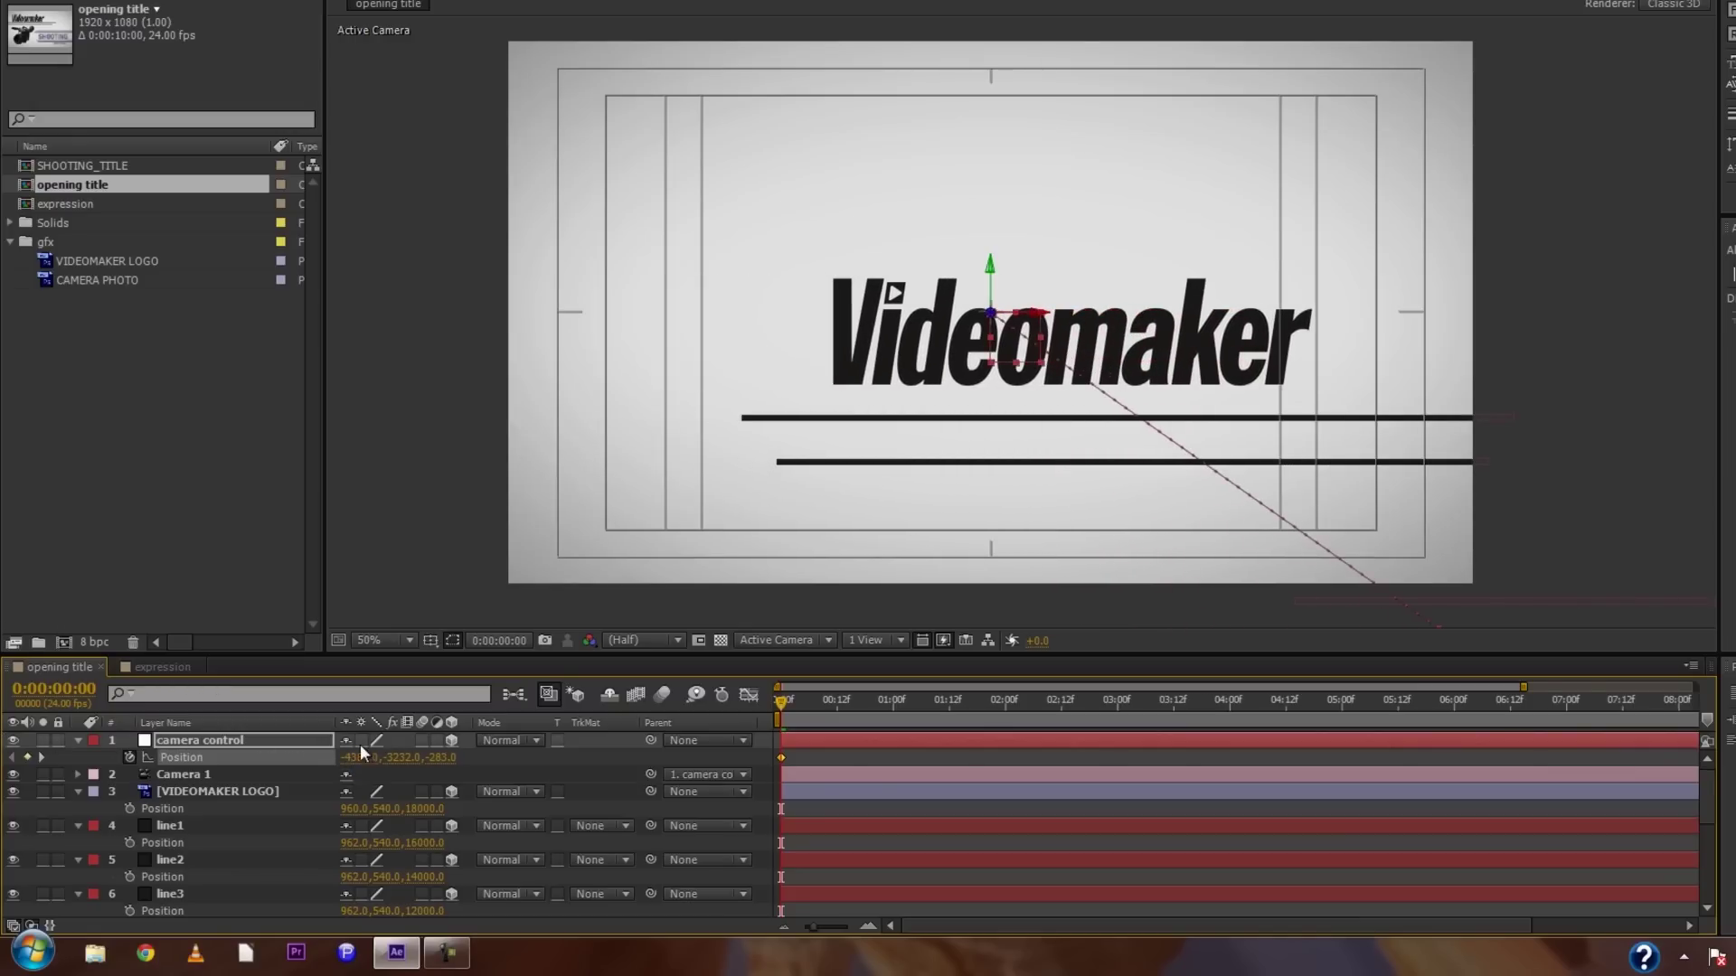
pyautogui.moveTo(361, 752); pyautogui.dragTo(131, 748)
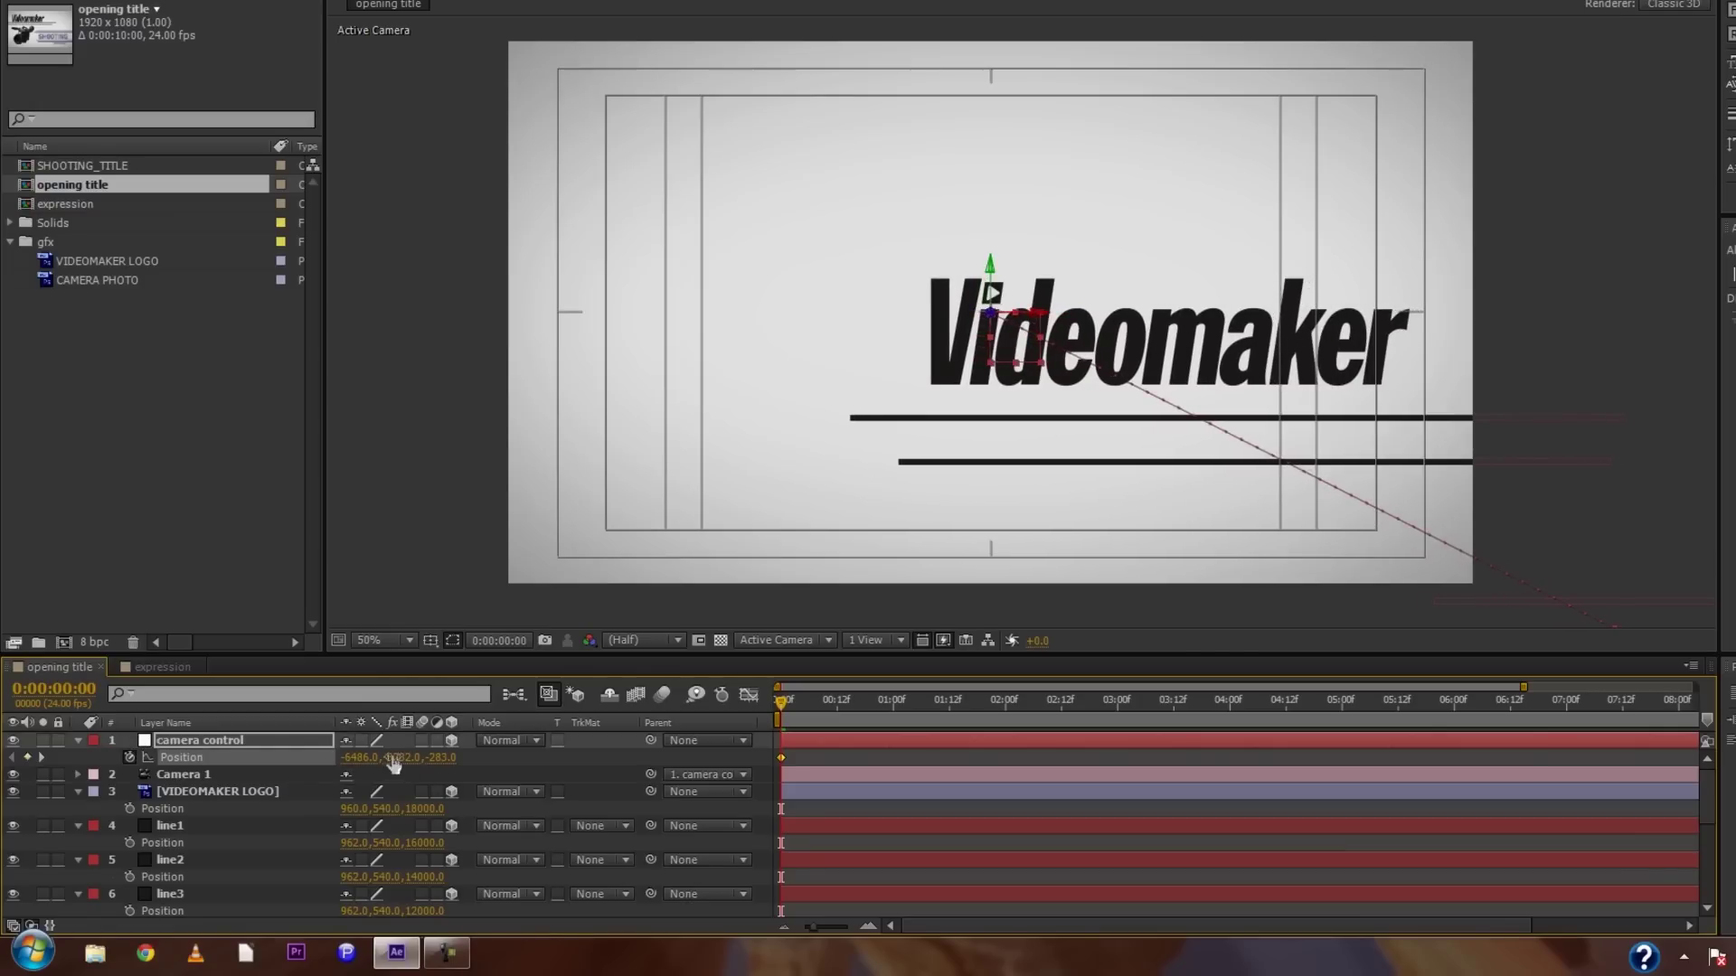
pyautogui.moveTo(401, 758); pyautogui.dragTo(337, 775)
pyautogui.press('.')
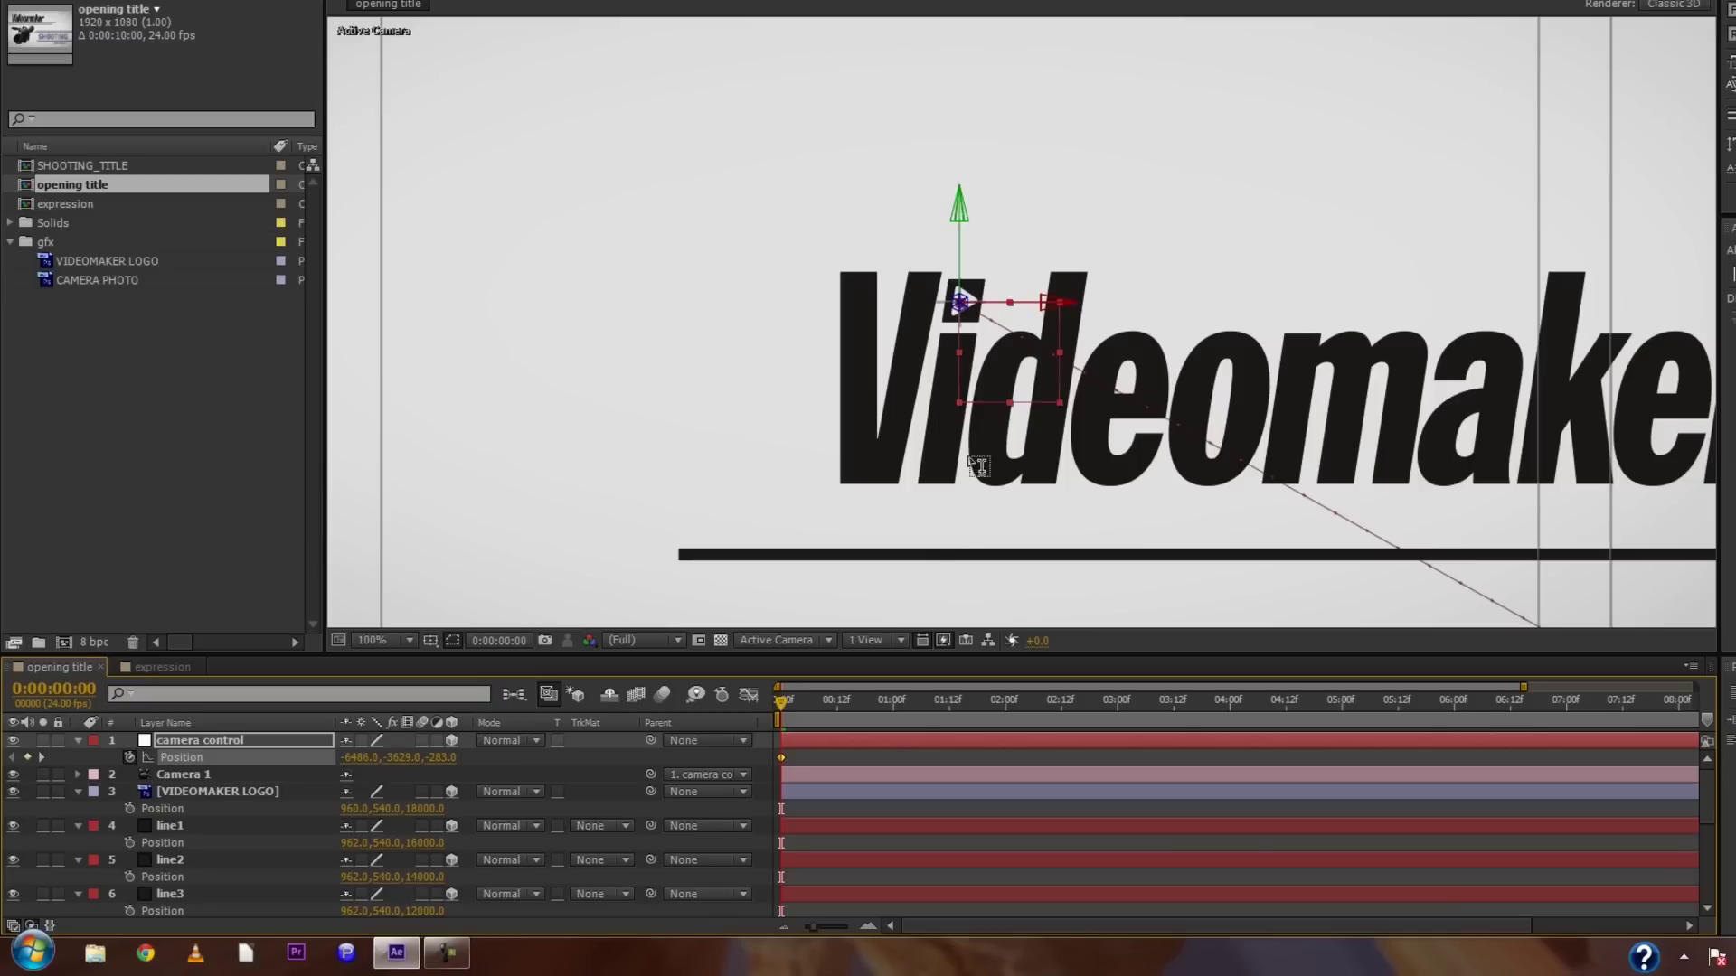
# - Push the first-frame Z position of camera control through the logo's play triangle to 19767 and check the opening frames
pyautogui.moveTo(439, 757); pyautogui.dragTo(1464, 828)
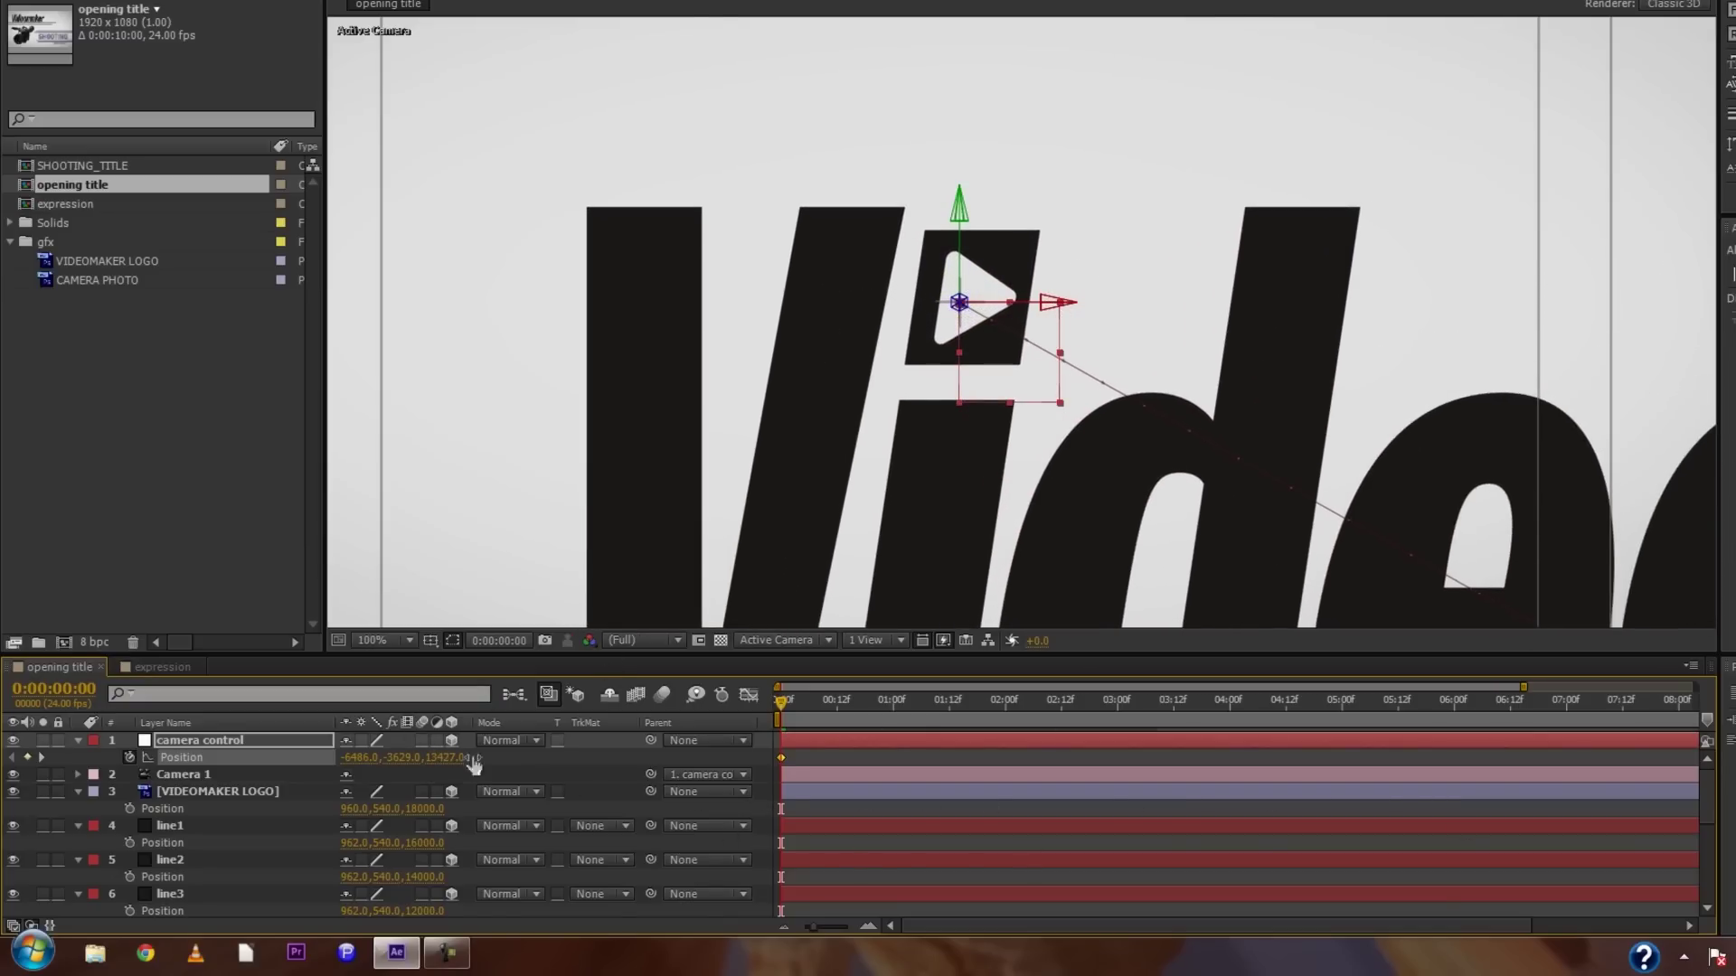
pyautogui.moveTo(443, 762); pyautogui.dragTo(1149, 823)
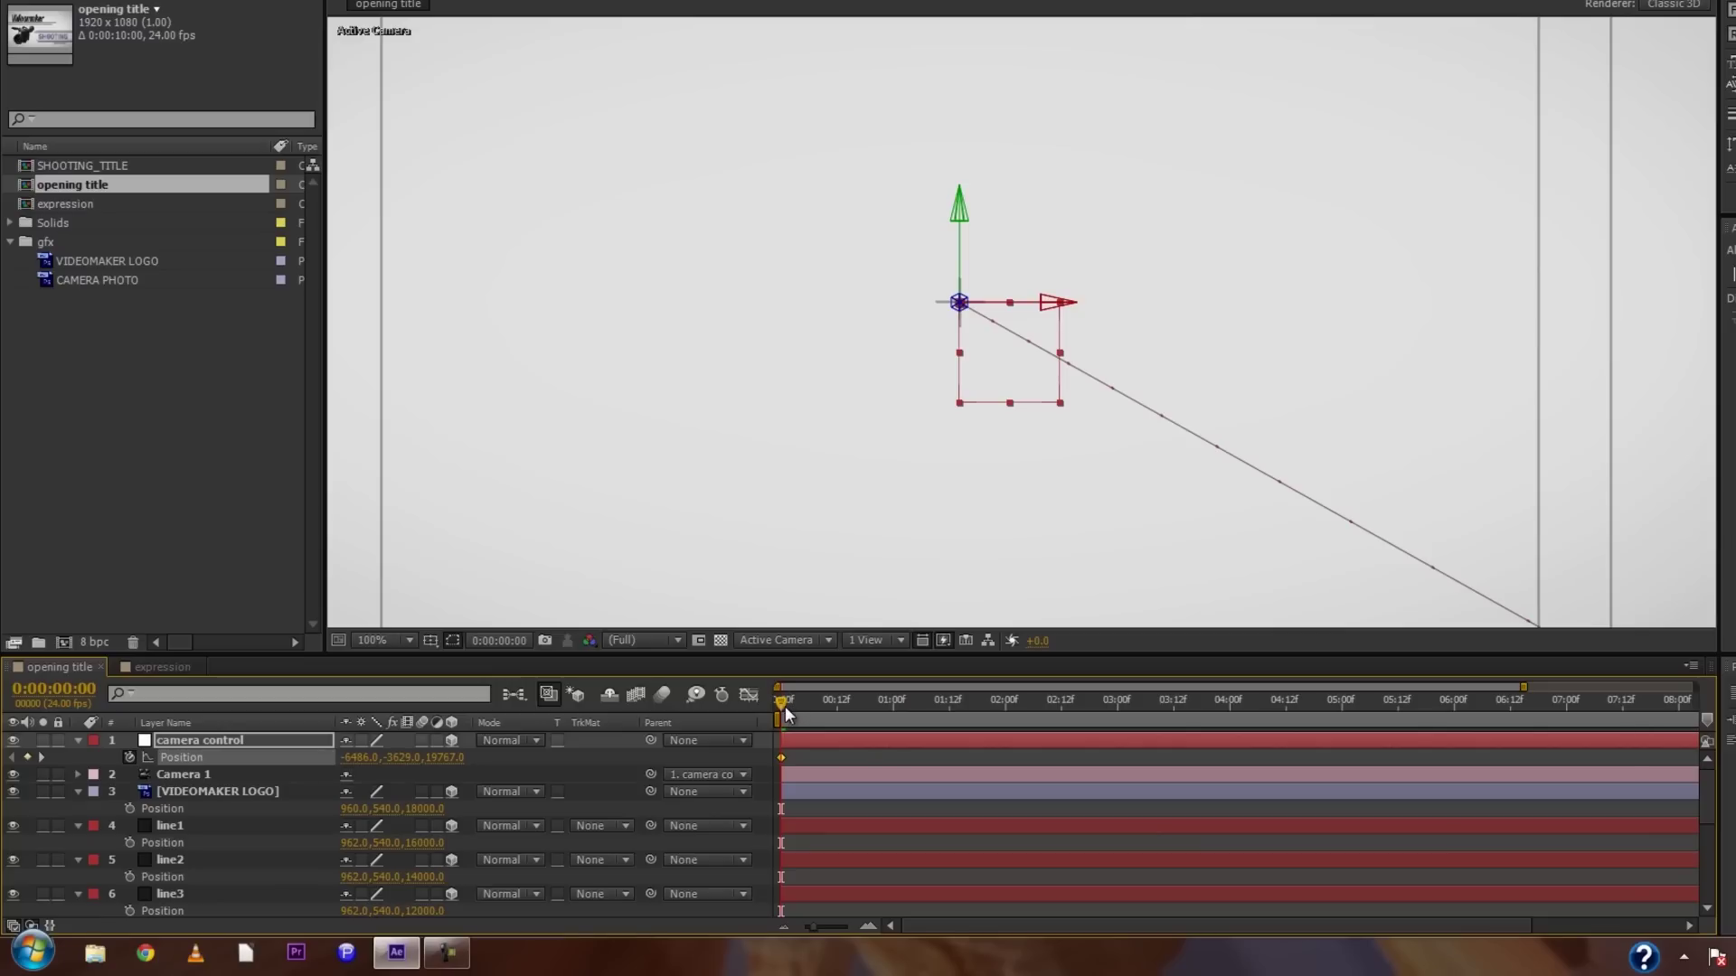
pyautogui.moveTo(782, 703); pyautogui.dragTo(834, 702)
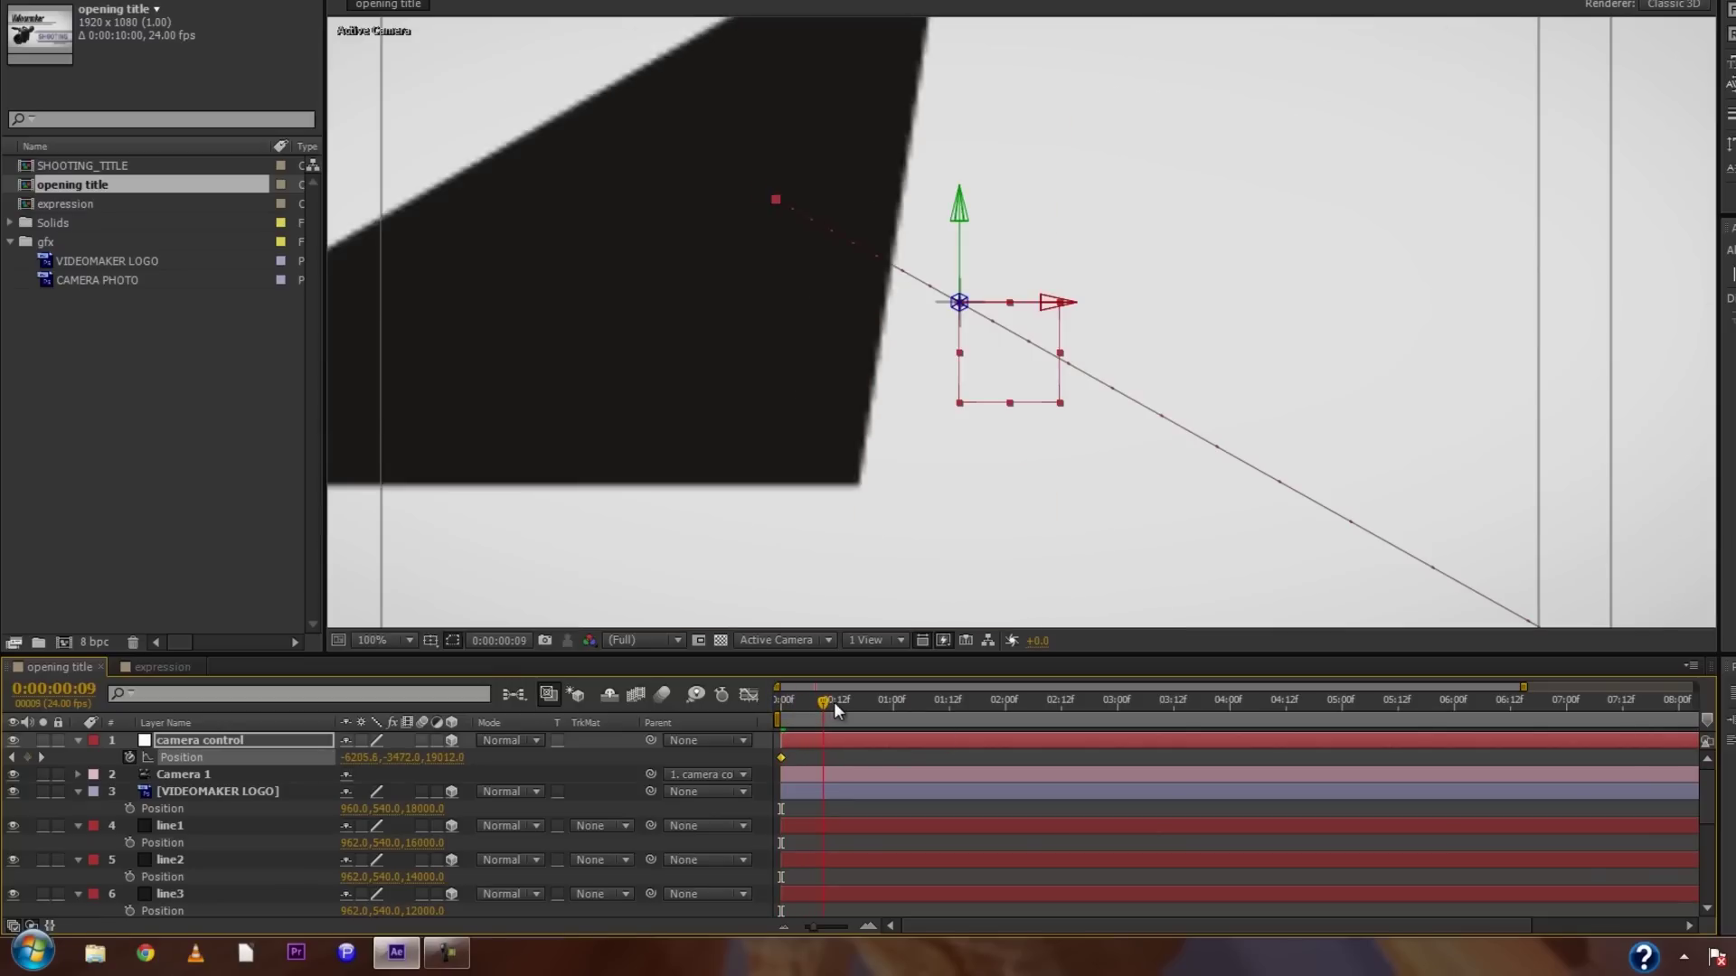
pyautogui.scroll(-2, 892, 502)
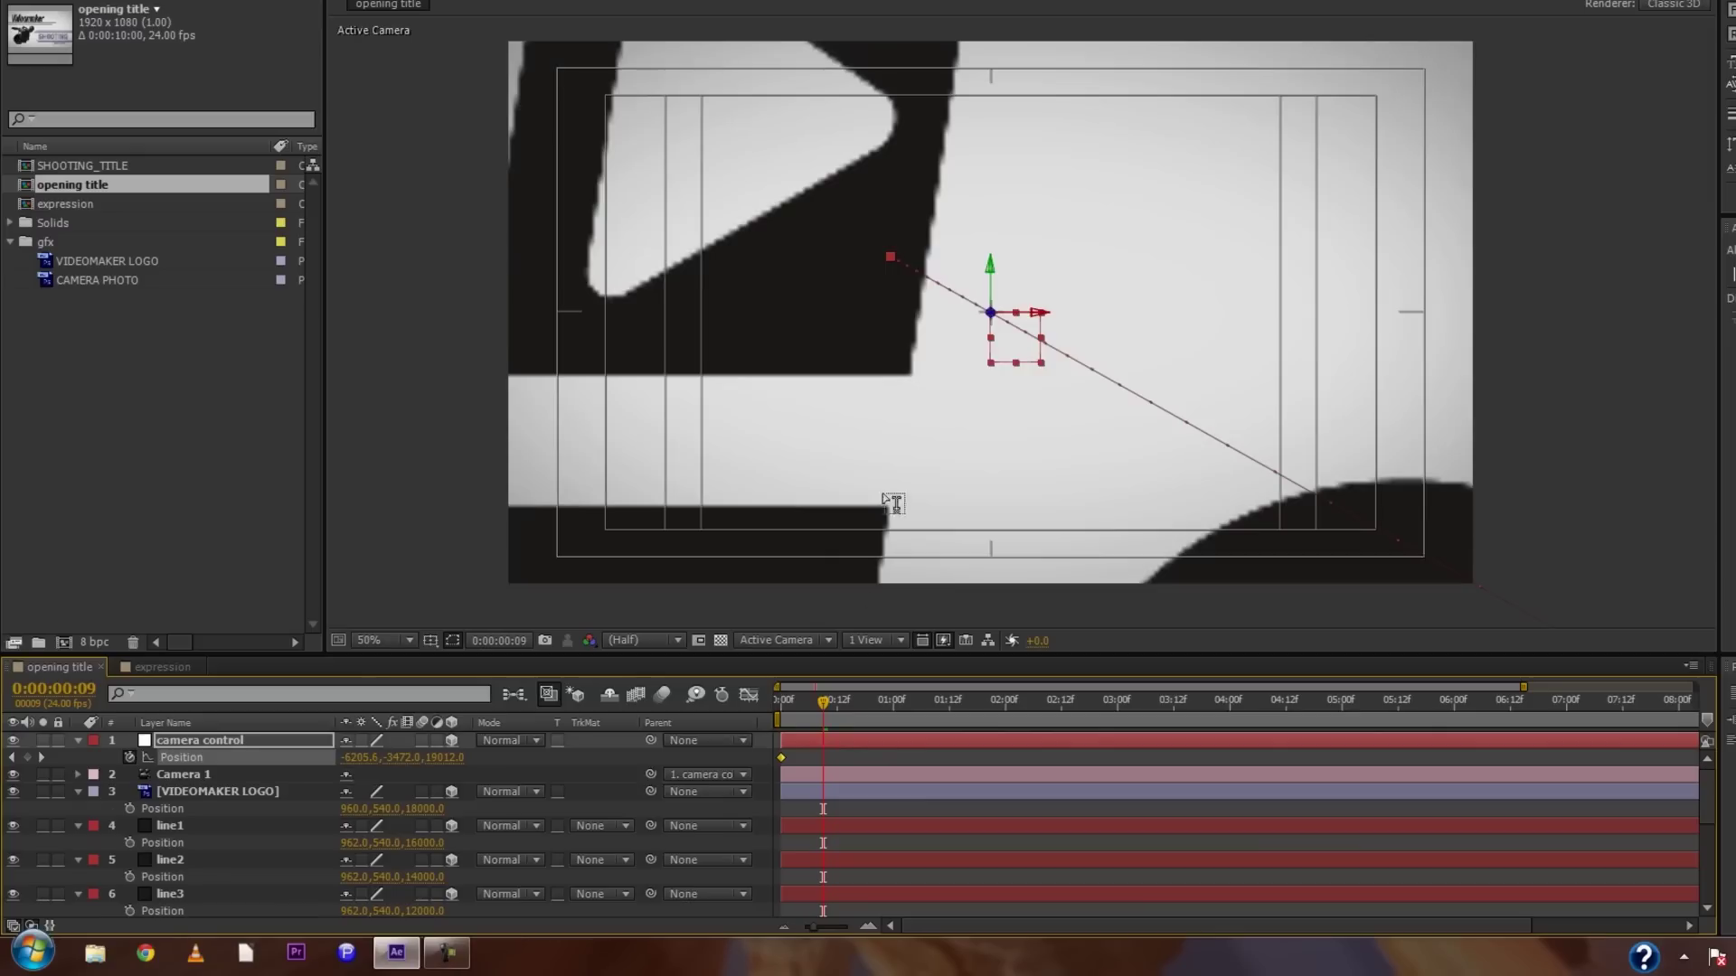
# - Review the camera move through the whole timeline and set the Z position of camera control at 0:00:09:23 to -362
pyautogui.moveTo(792, 706); pyautogui.dragTo(1690, 768)
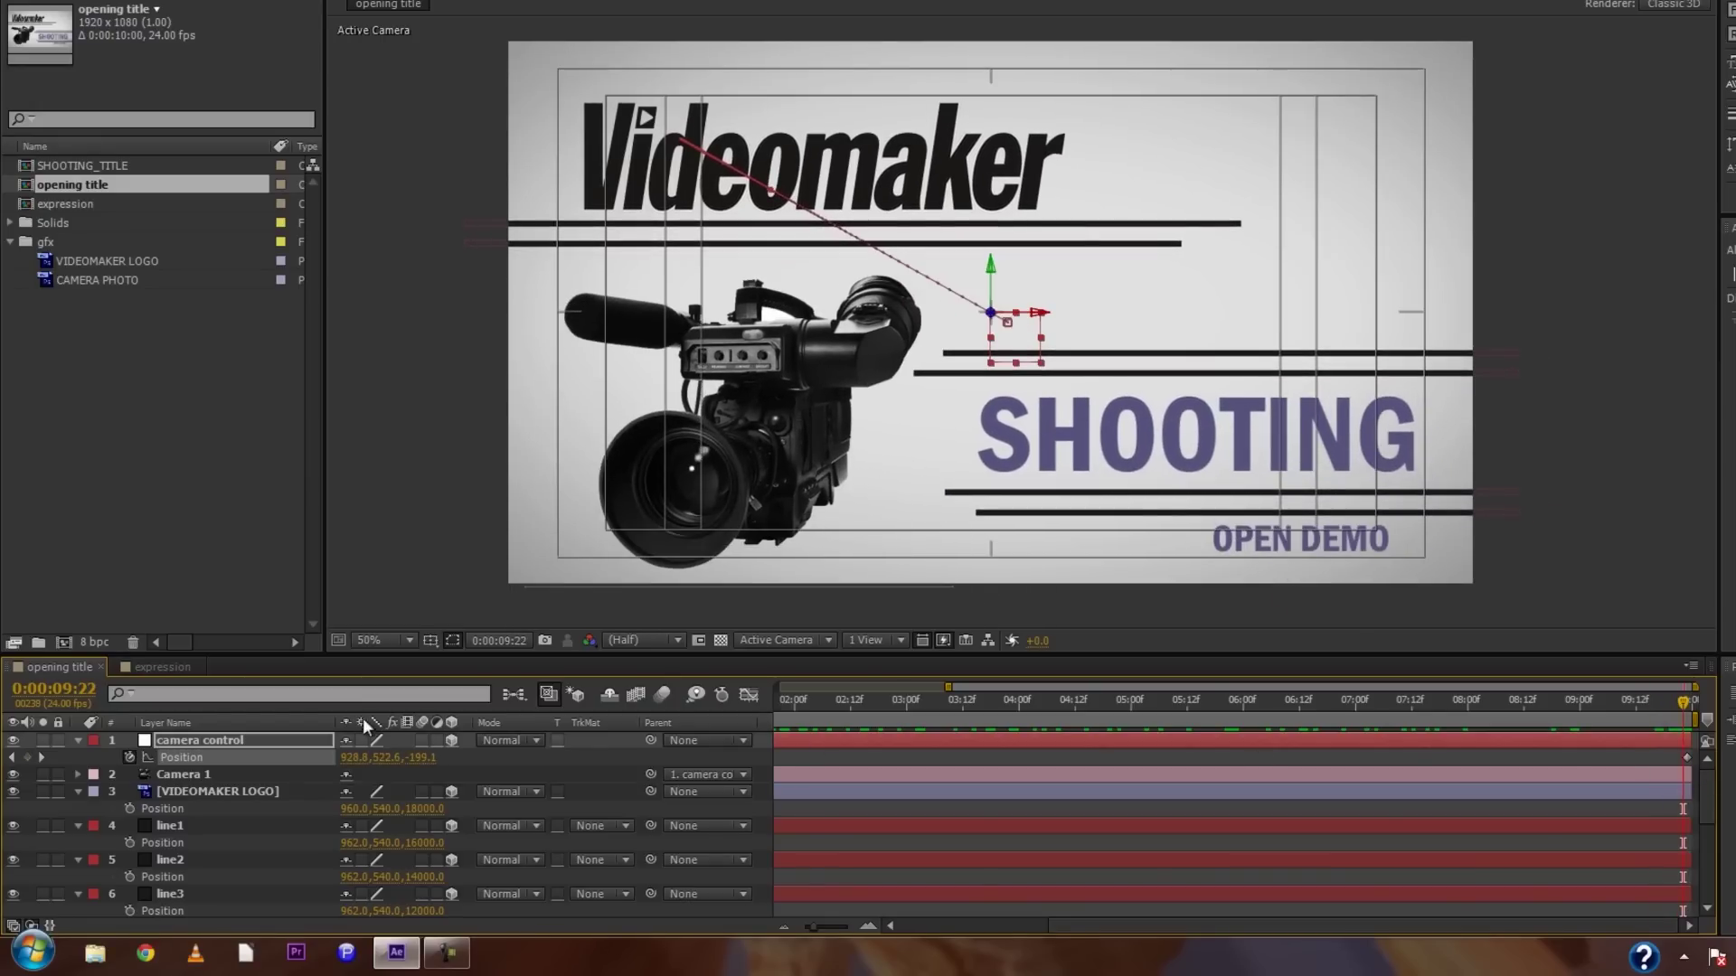
pyautogui.press('pagedown')
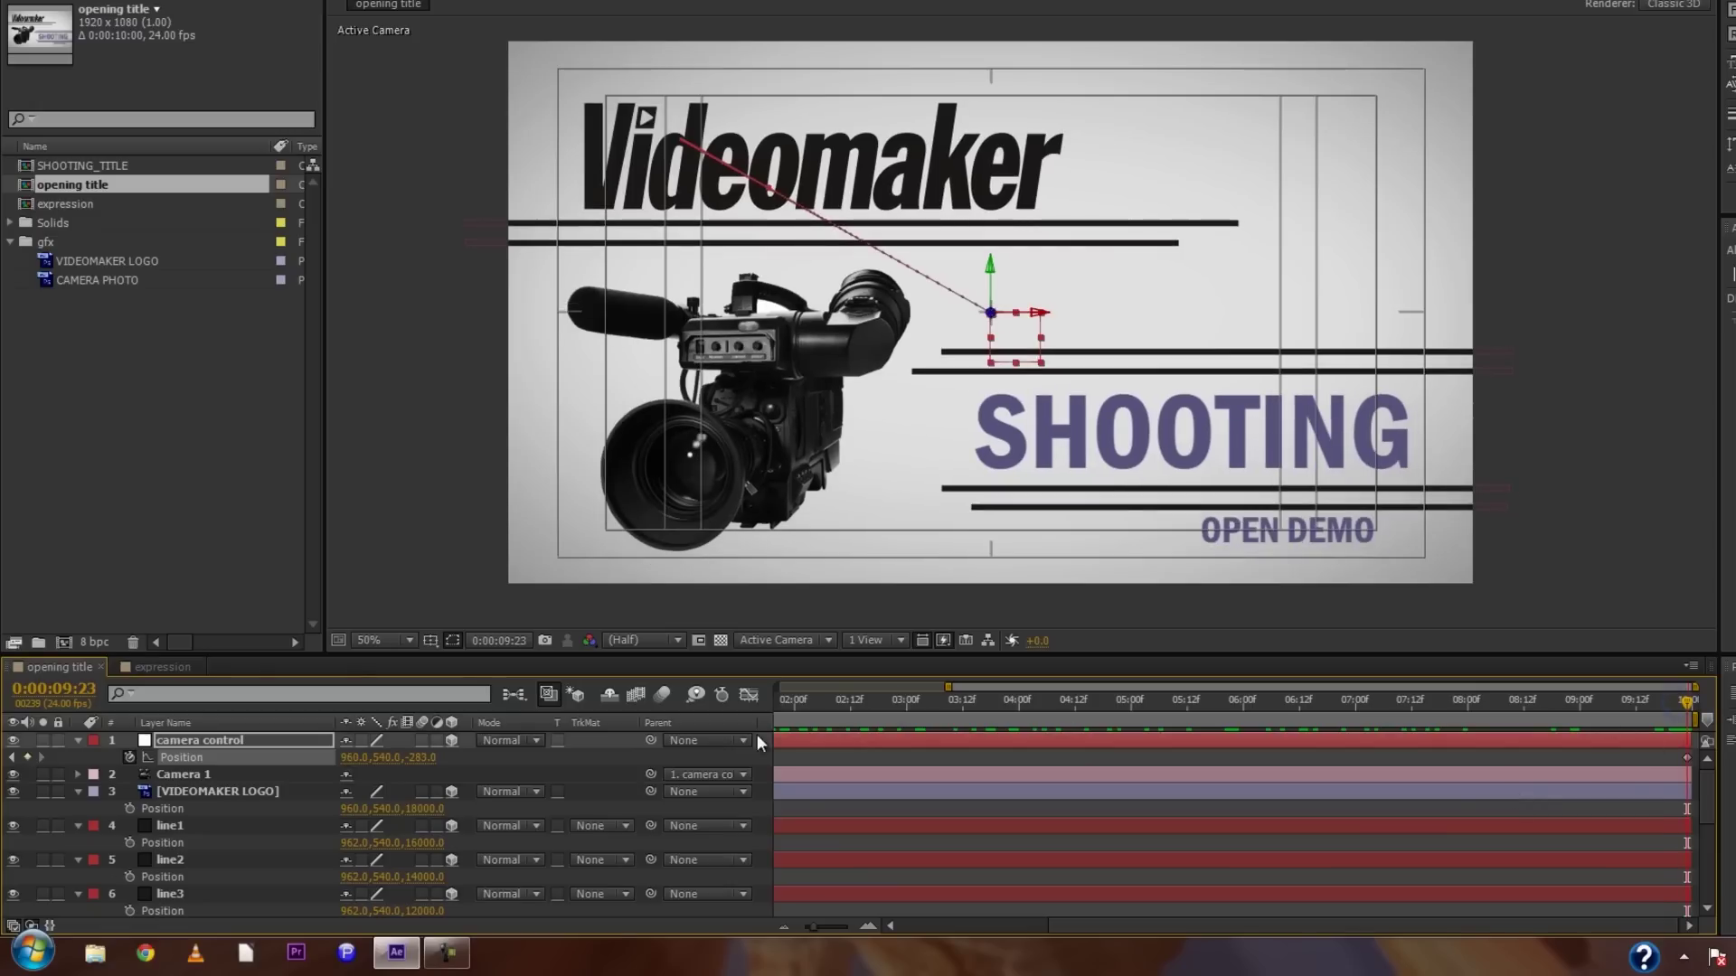
pyautogui.moveTo(418, 757); pyautogui.dragTo(354, 770)
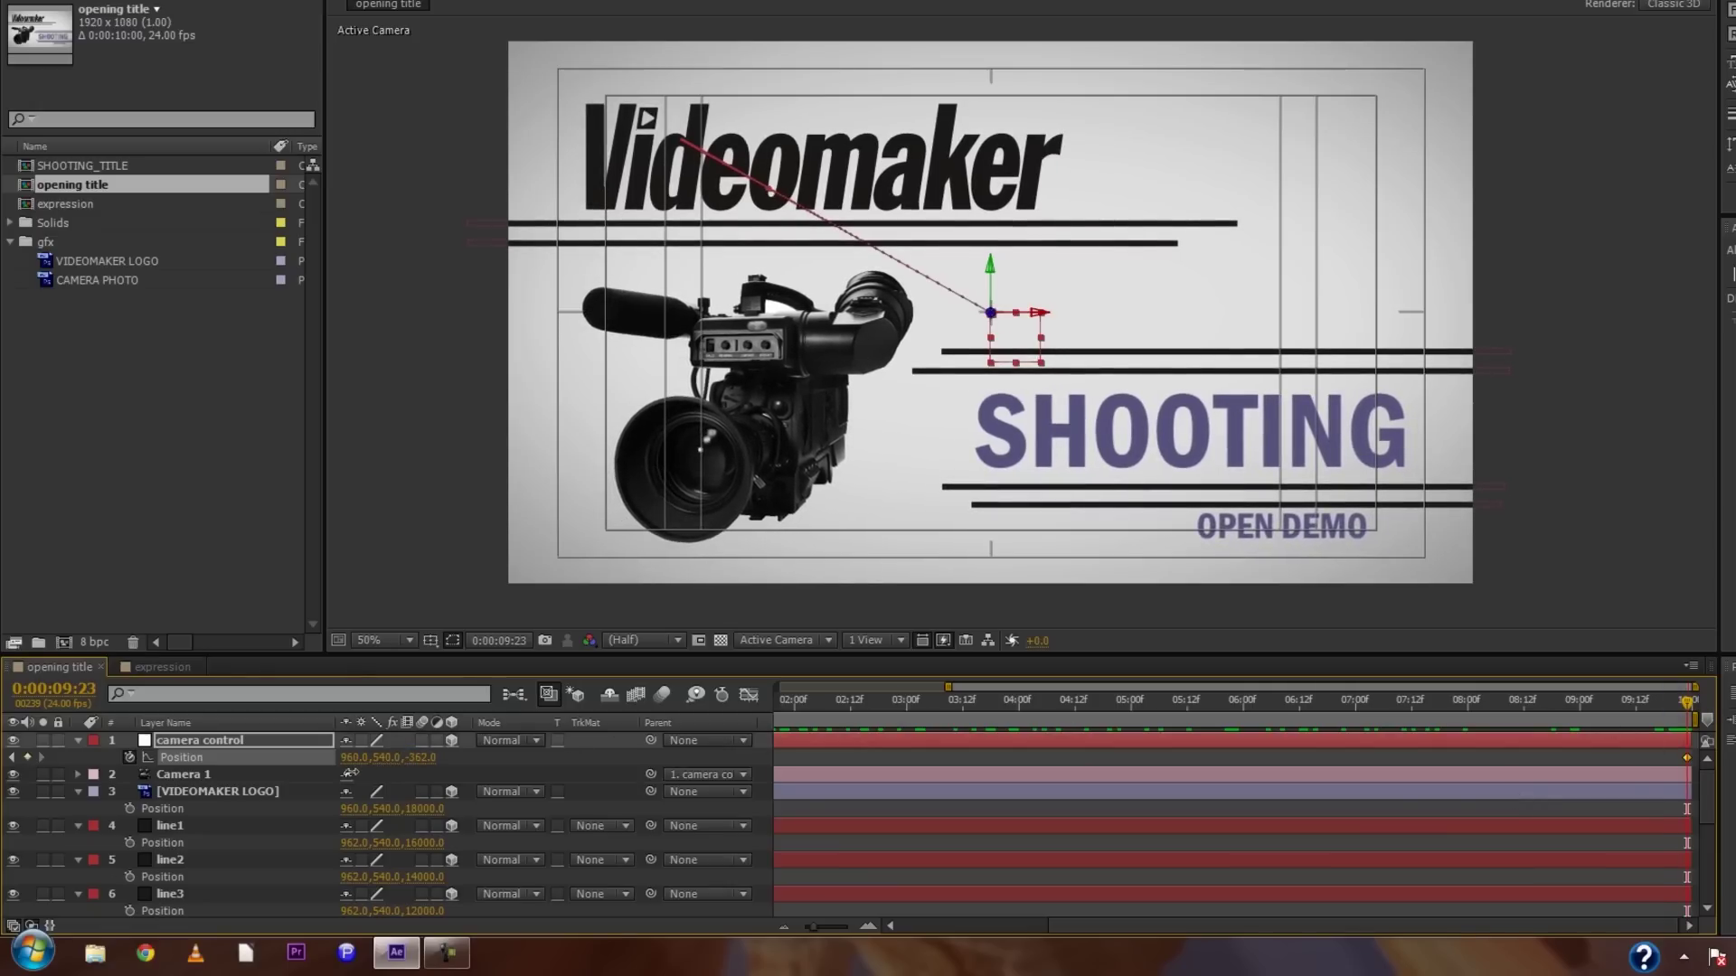
# - Add a camera control Position keyframe at 0:00:09:22 and shift it earlier to 0:00:02:20
pyautogui.click(1684, 705)
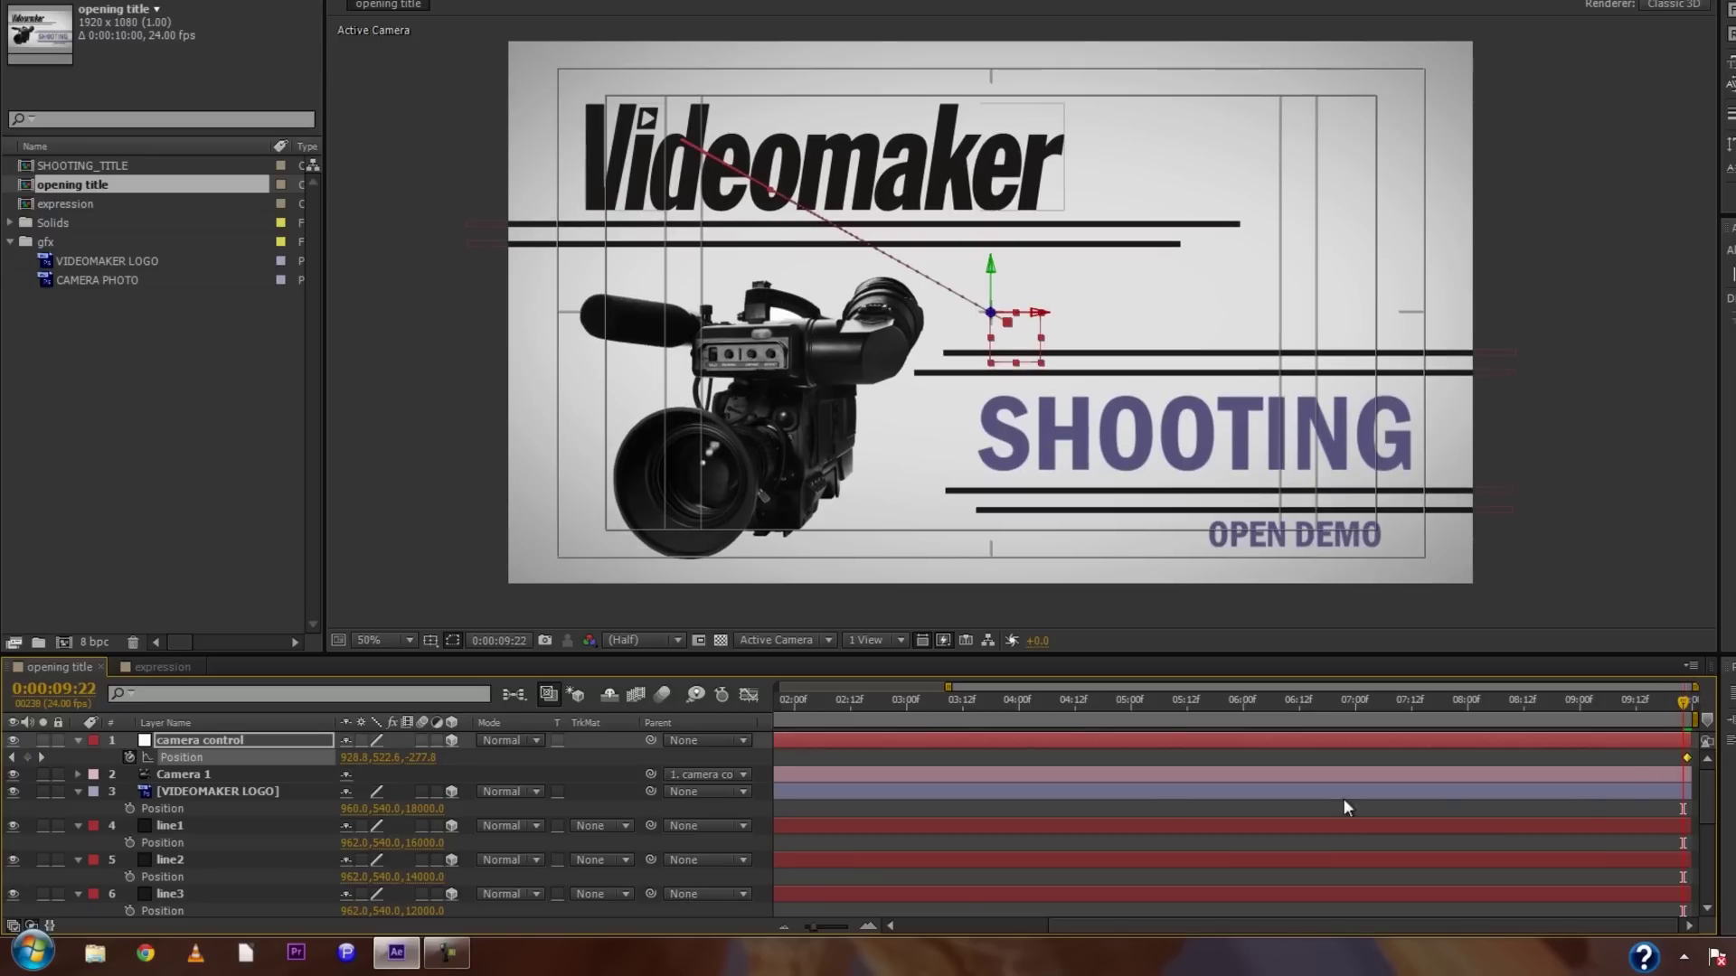
pyautogui.click(27, 758)
pyautogui.moveTo(1681, 756); pyautogui.dragTo(932, 744)
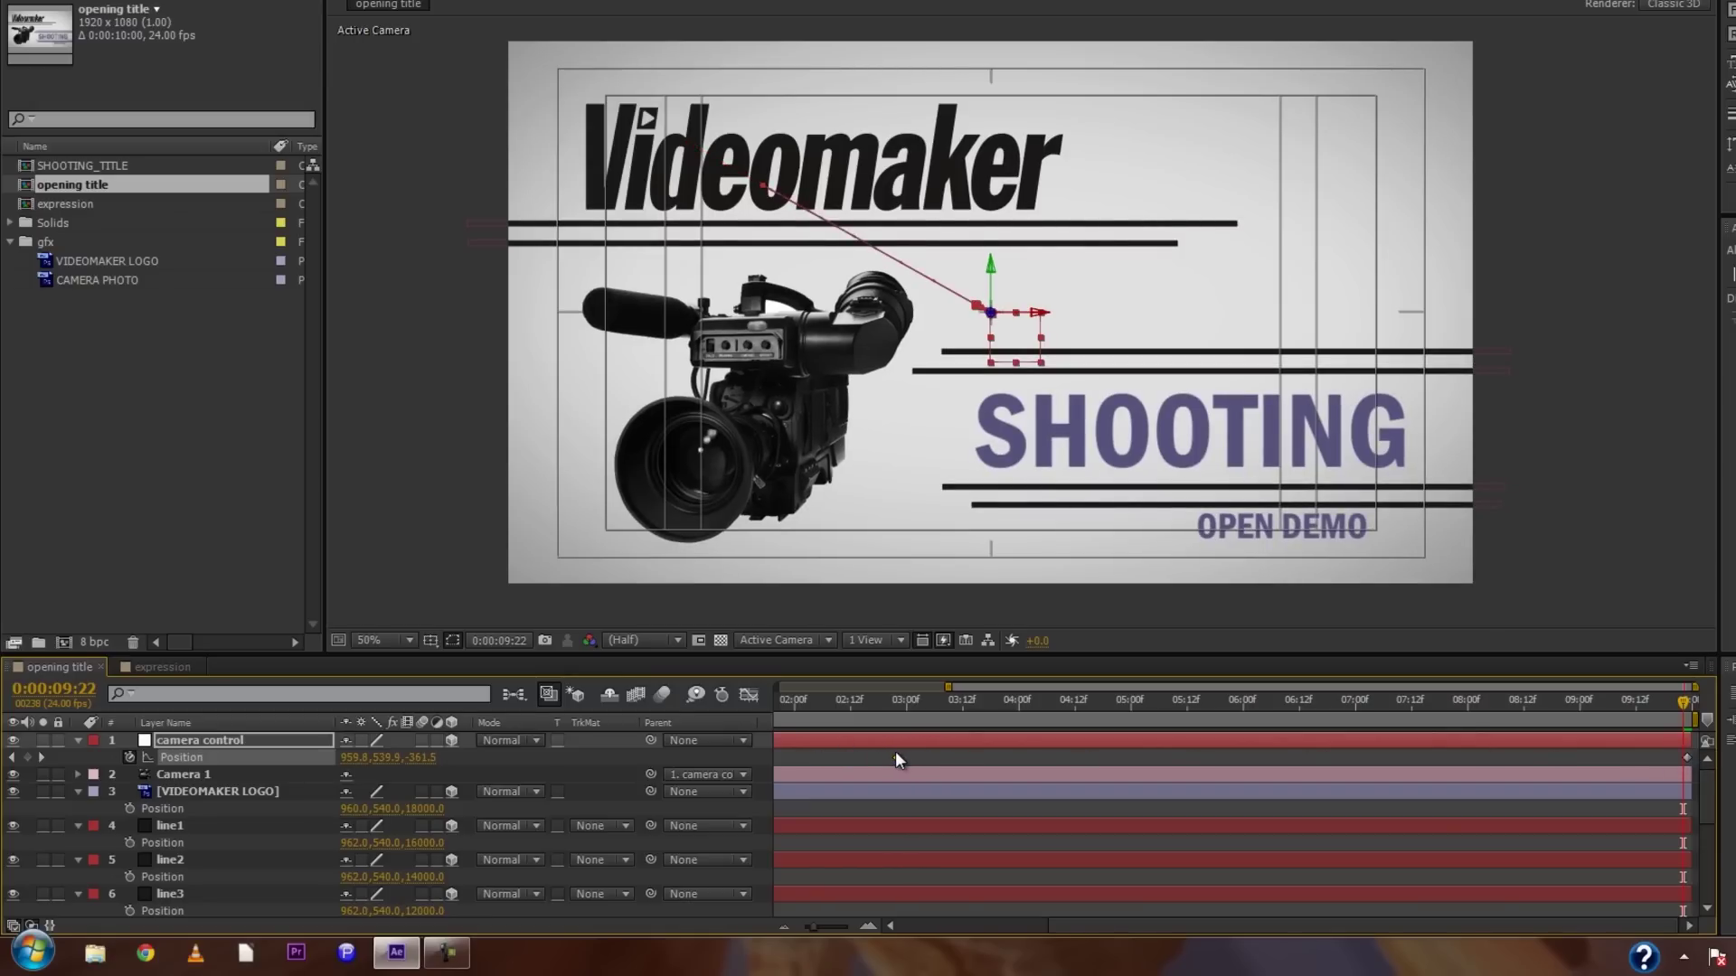
# - Preview the retimed camera move from the first frame
pyautogui.click(886, 702)
pyautogui.moveTo(902, 702); pyautogui.dragTo(643, 712)
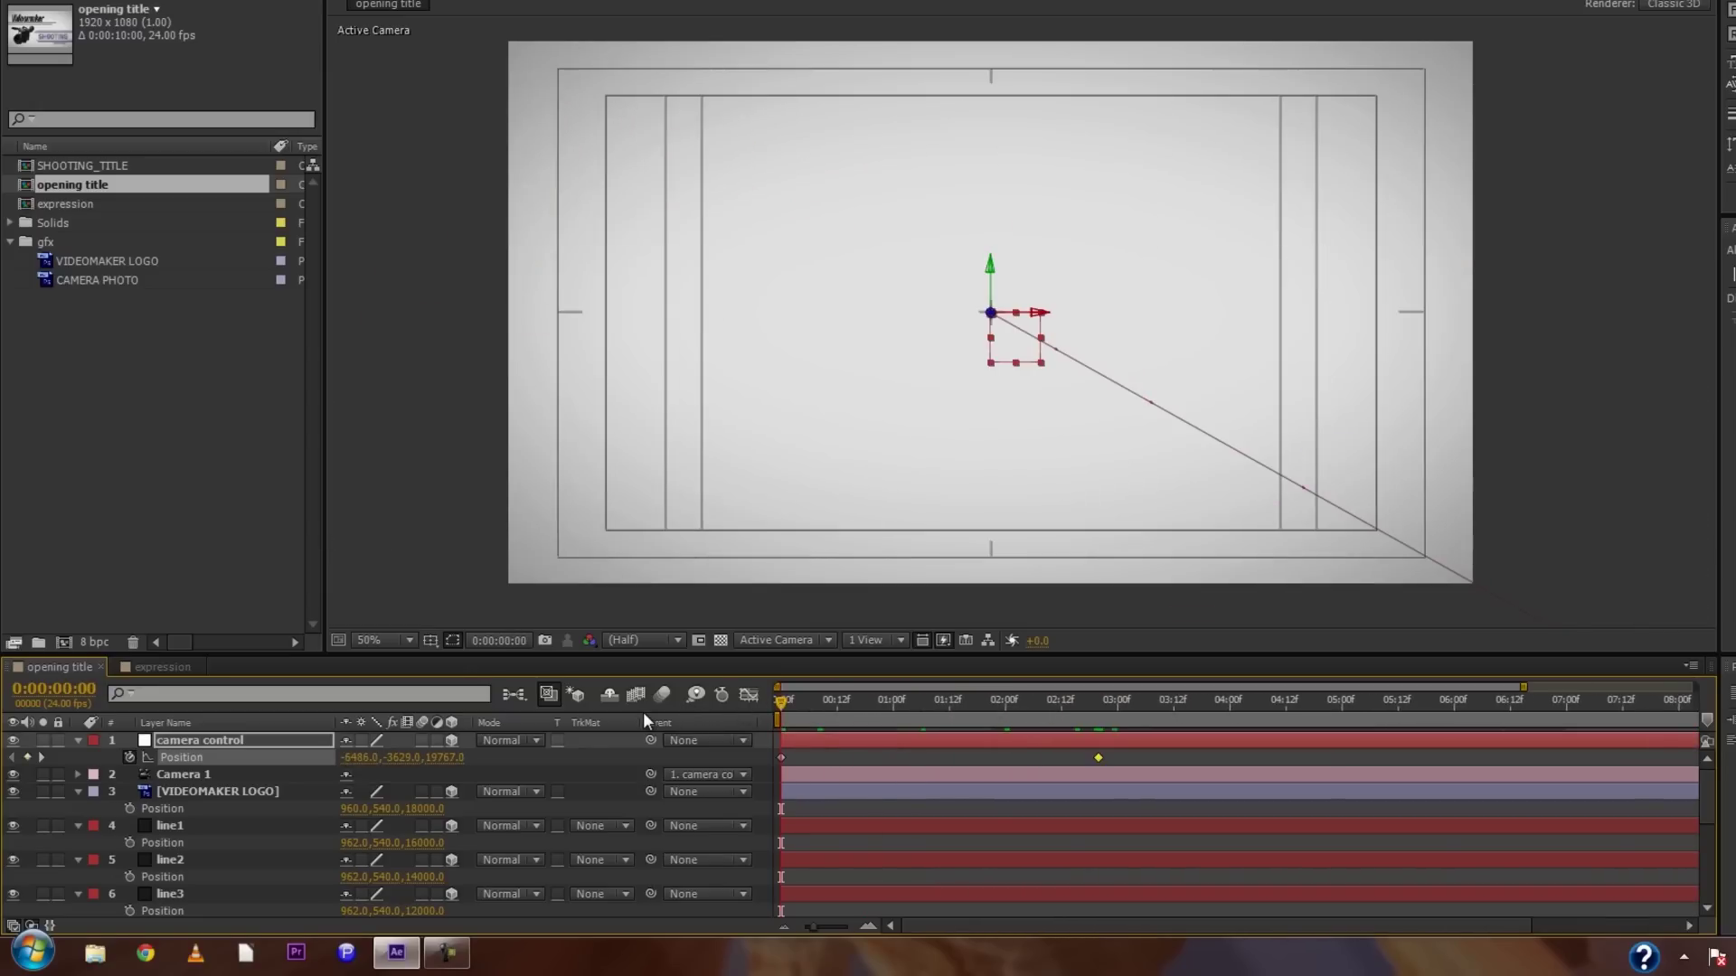
pyautogui.press('space')
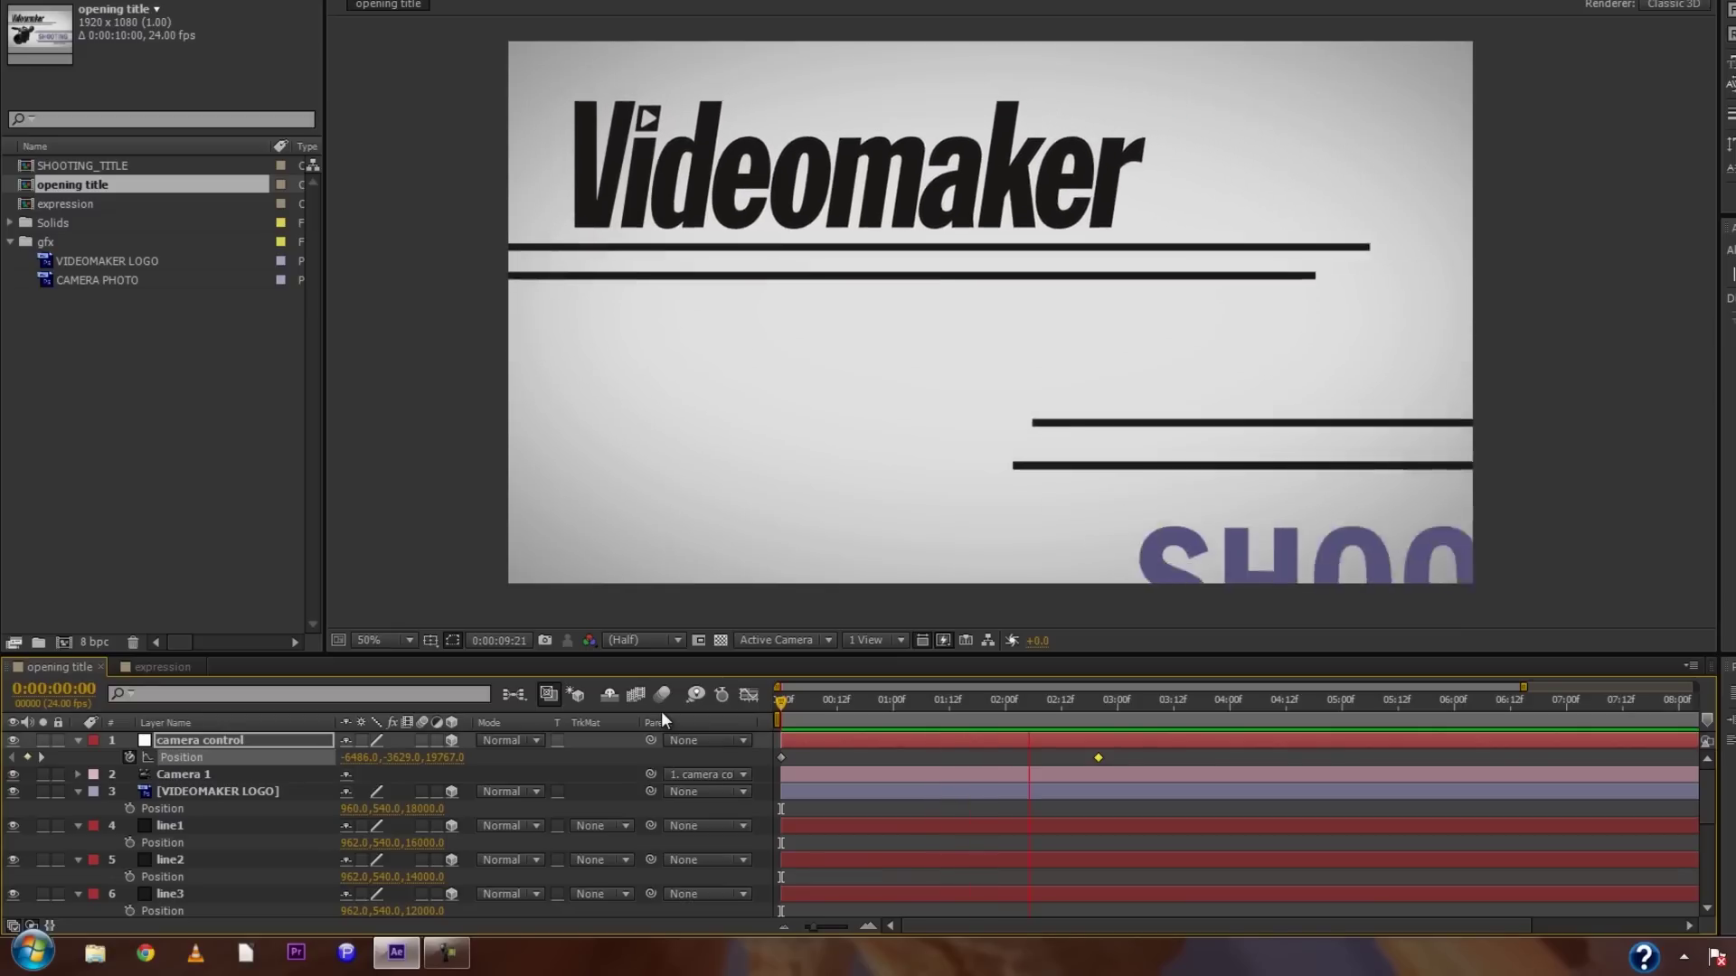
# - Set the Z position of camera control at the last frame, 0:00:09:23, to -525
pyautogui.click(1290, 700)
pyautogui.moveTo(1267, 702); pyautogui.dragTo(1709, 702)
pyautogui.moveTo(432, 764); pyautogui.dragTo(264, 767)
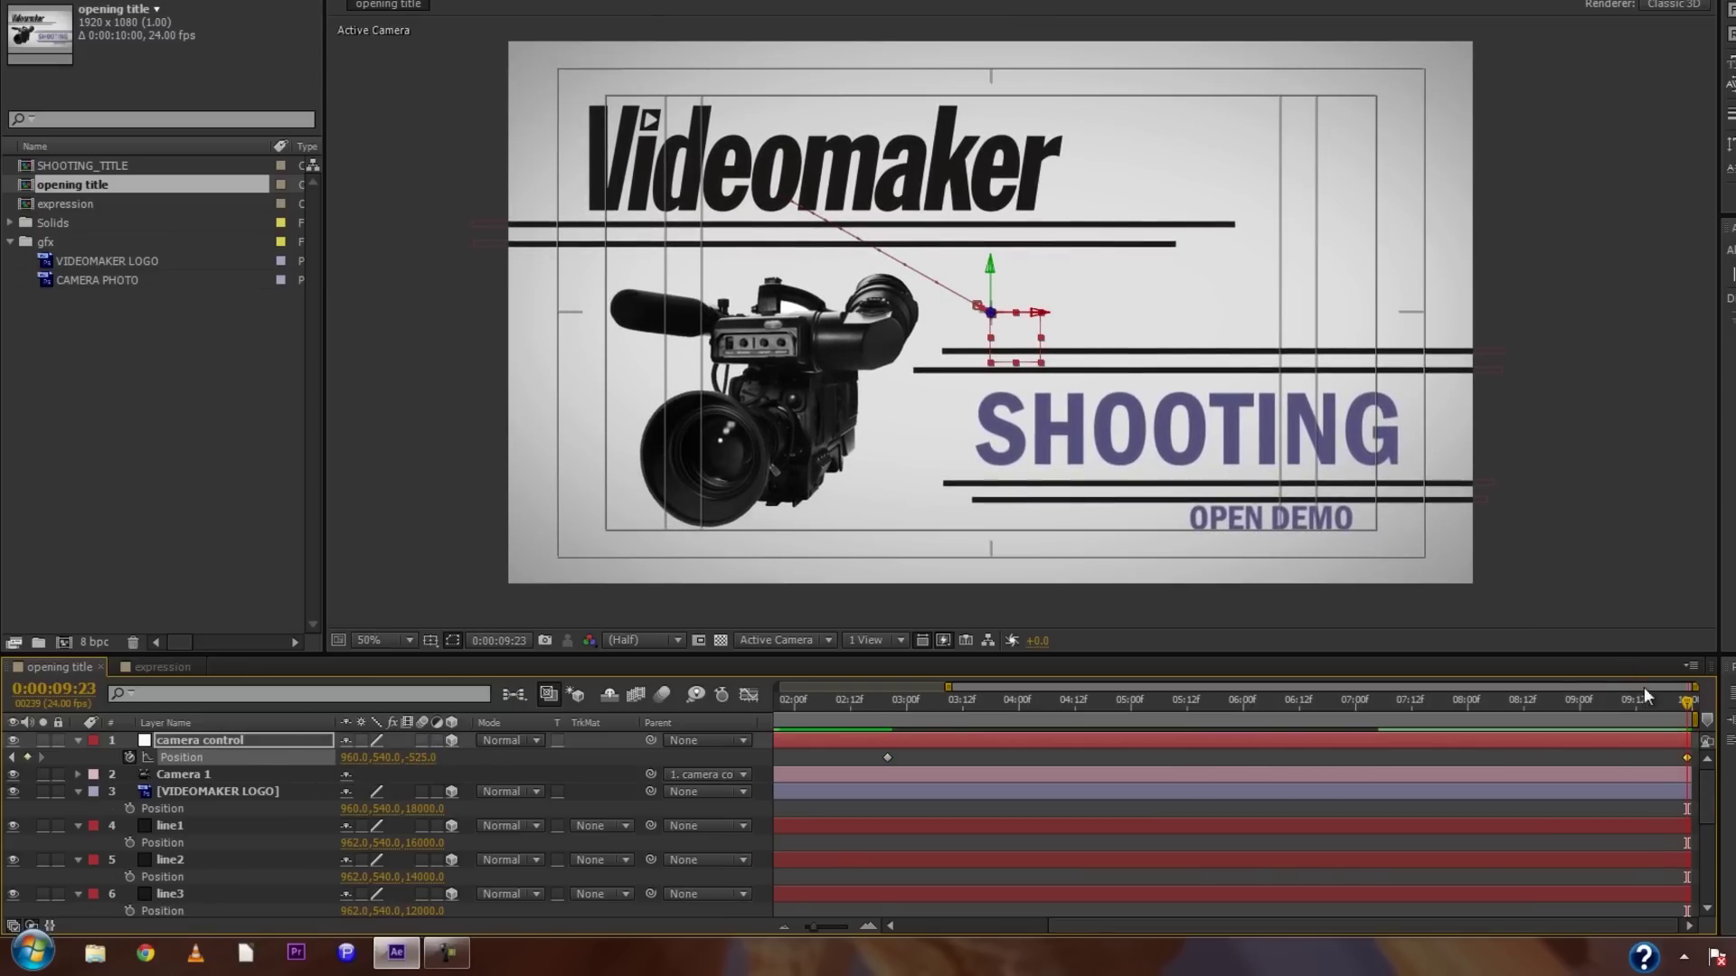
# - Apply Easy Ease In to the camera control Position keyframe at 0:00:02:20
pyautogui.click(861, 701)
pyautogui.moveTo(859, 705); pyautogui.dragTo(1083, 772)
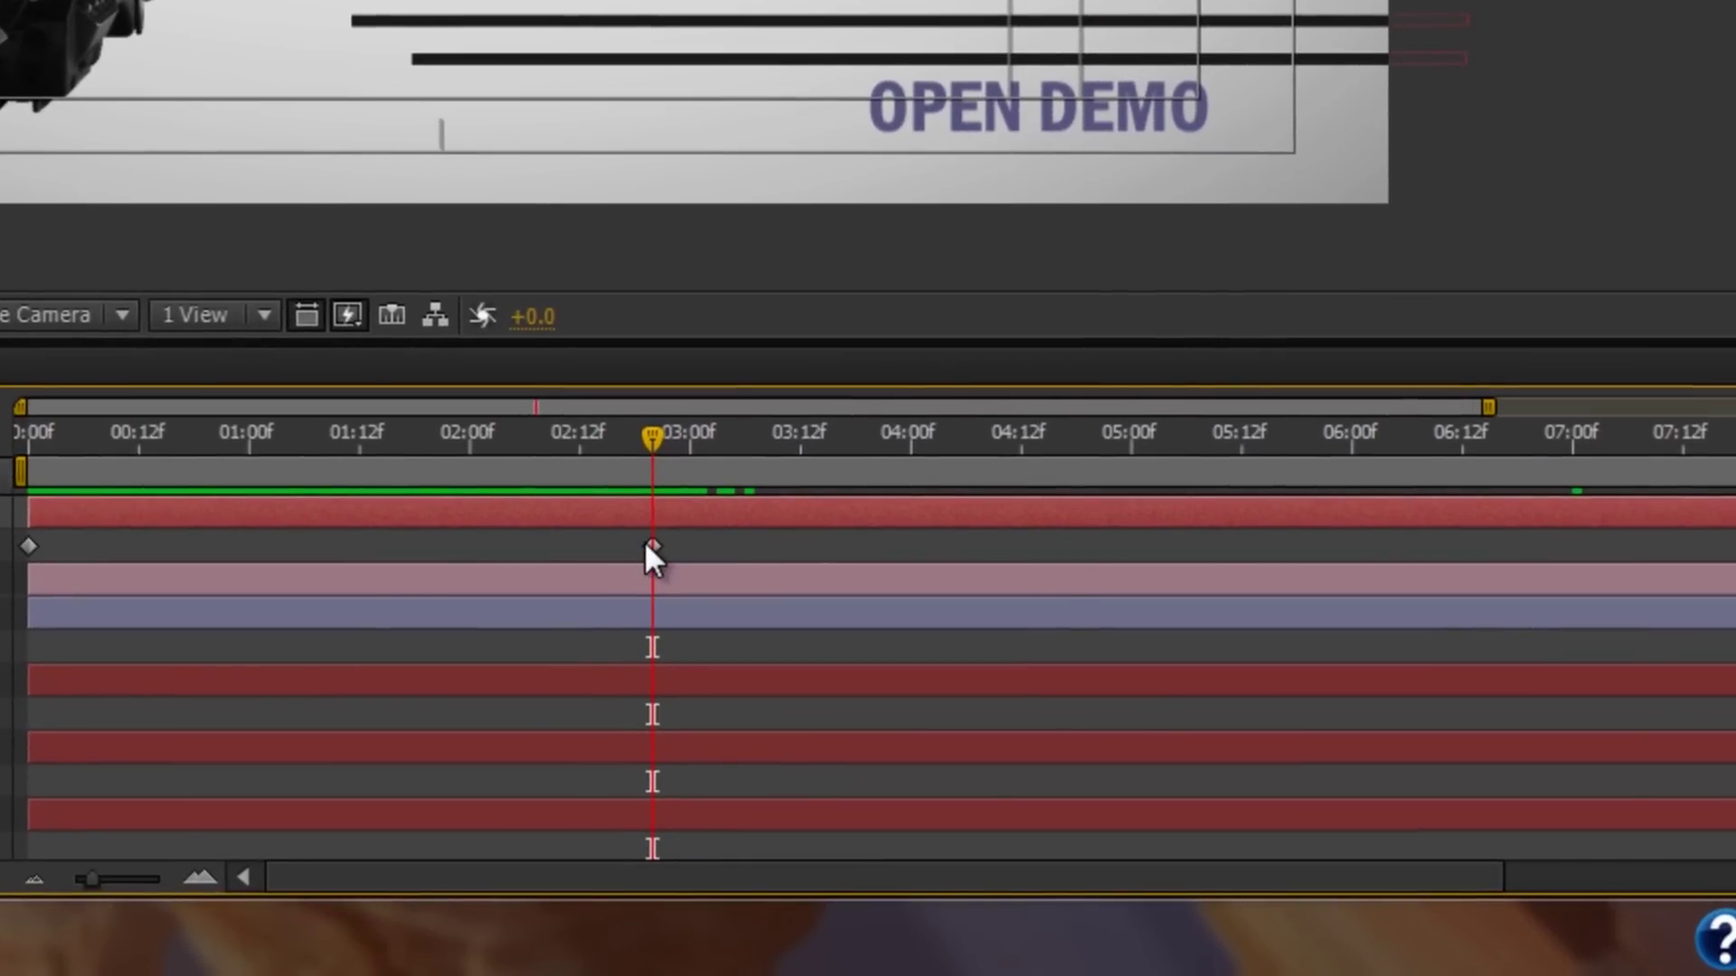
pyautogui.moveTo(939, 683)
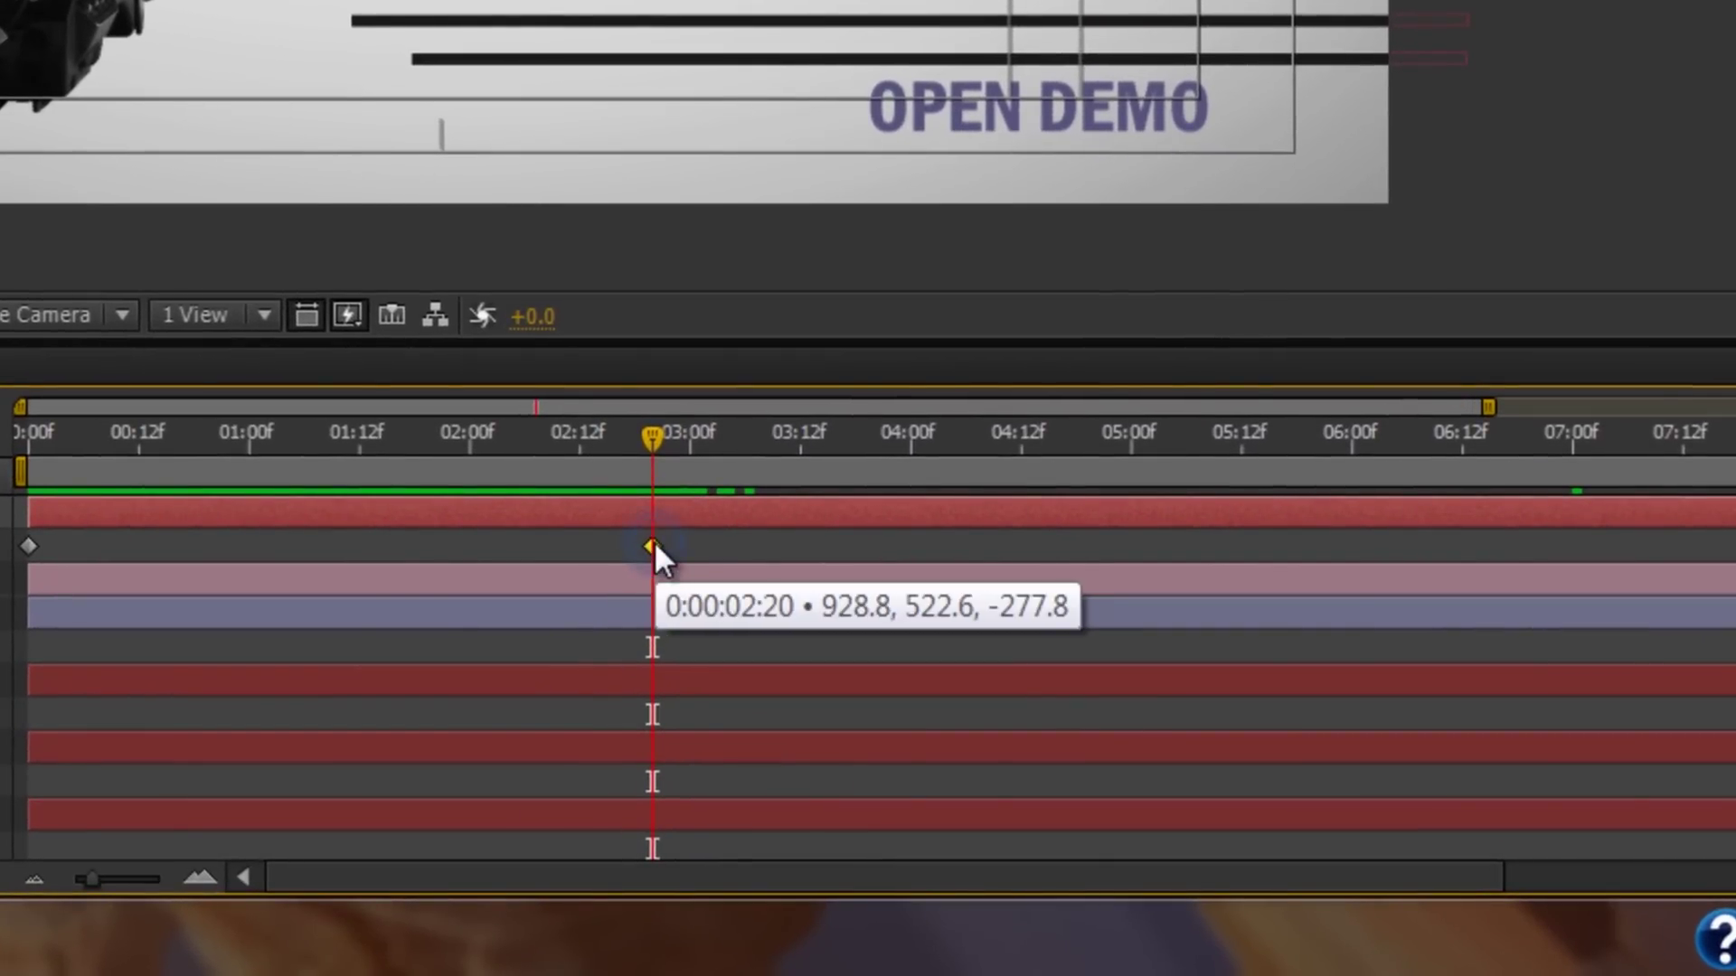
pyautogui.rightClick(654, 545)
pyautogui.moveTo(813, 511)
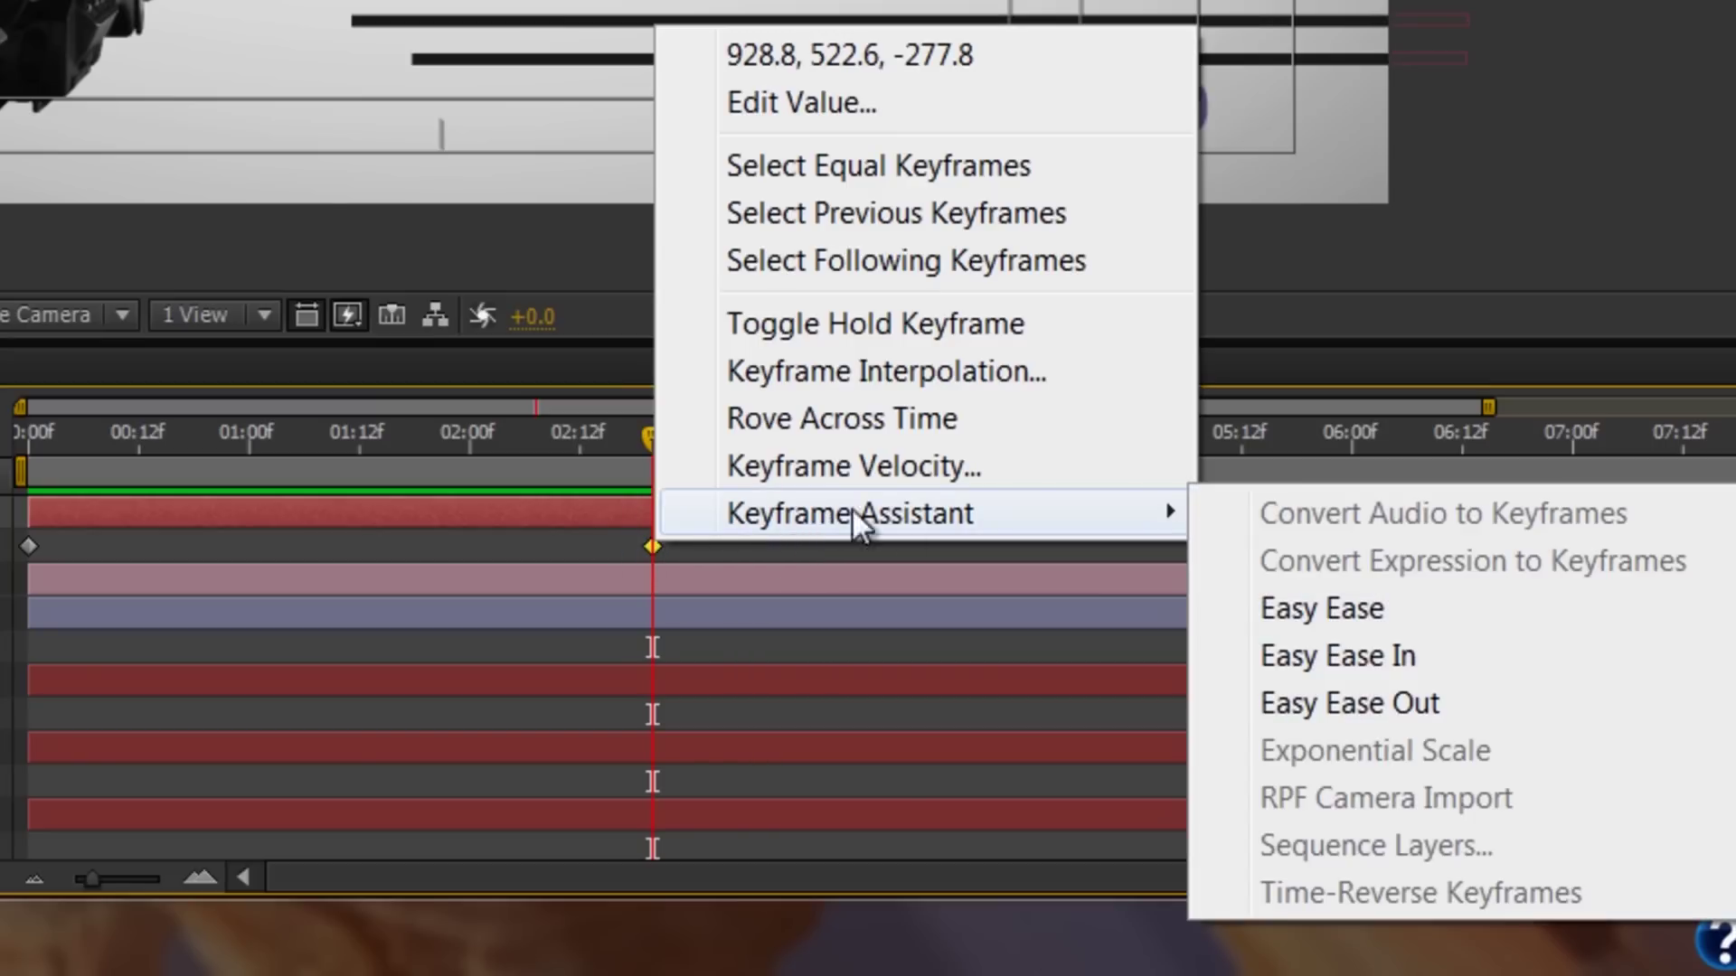
pyautogui.click(1301, 657)
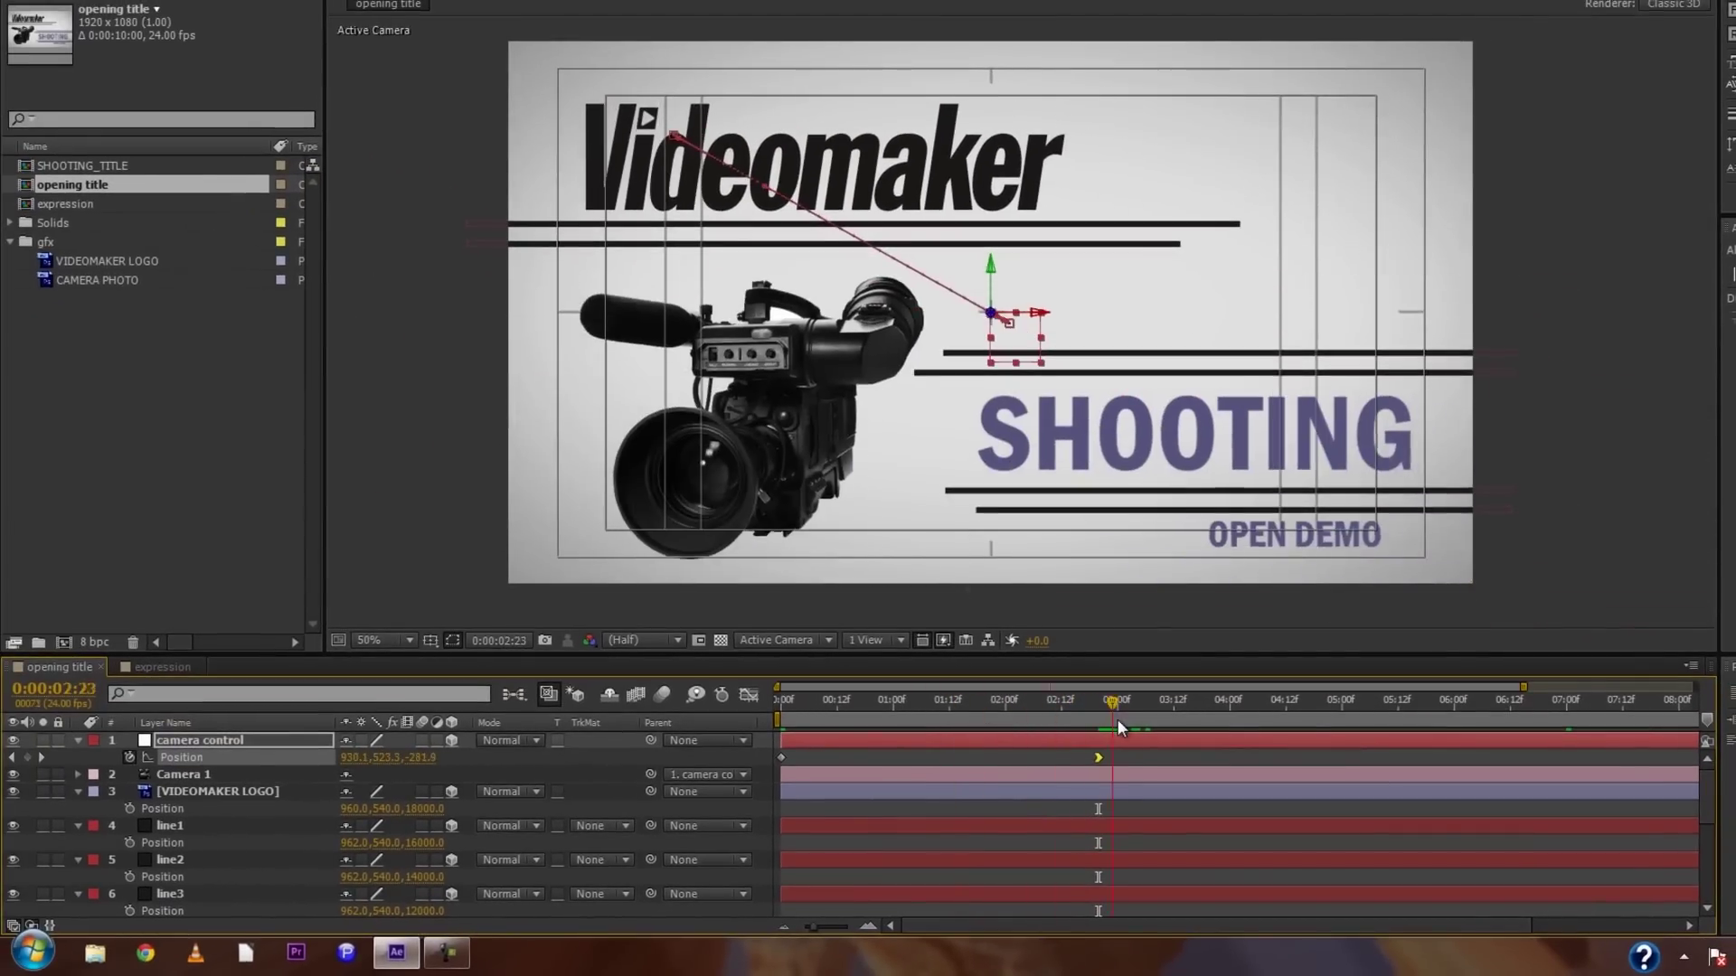
# - Scrub through the slow drift after the eased keyframe and preview the whole animation from the start
pyautogui.moveTo(1115, 719); pyautogui.dragTo(1477, 770)
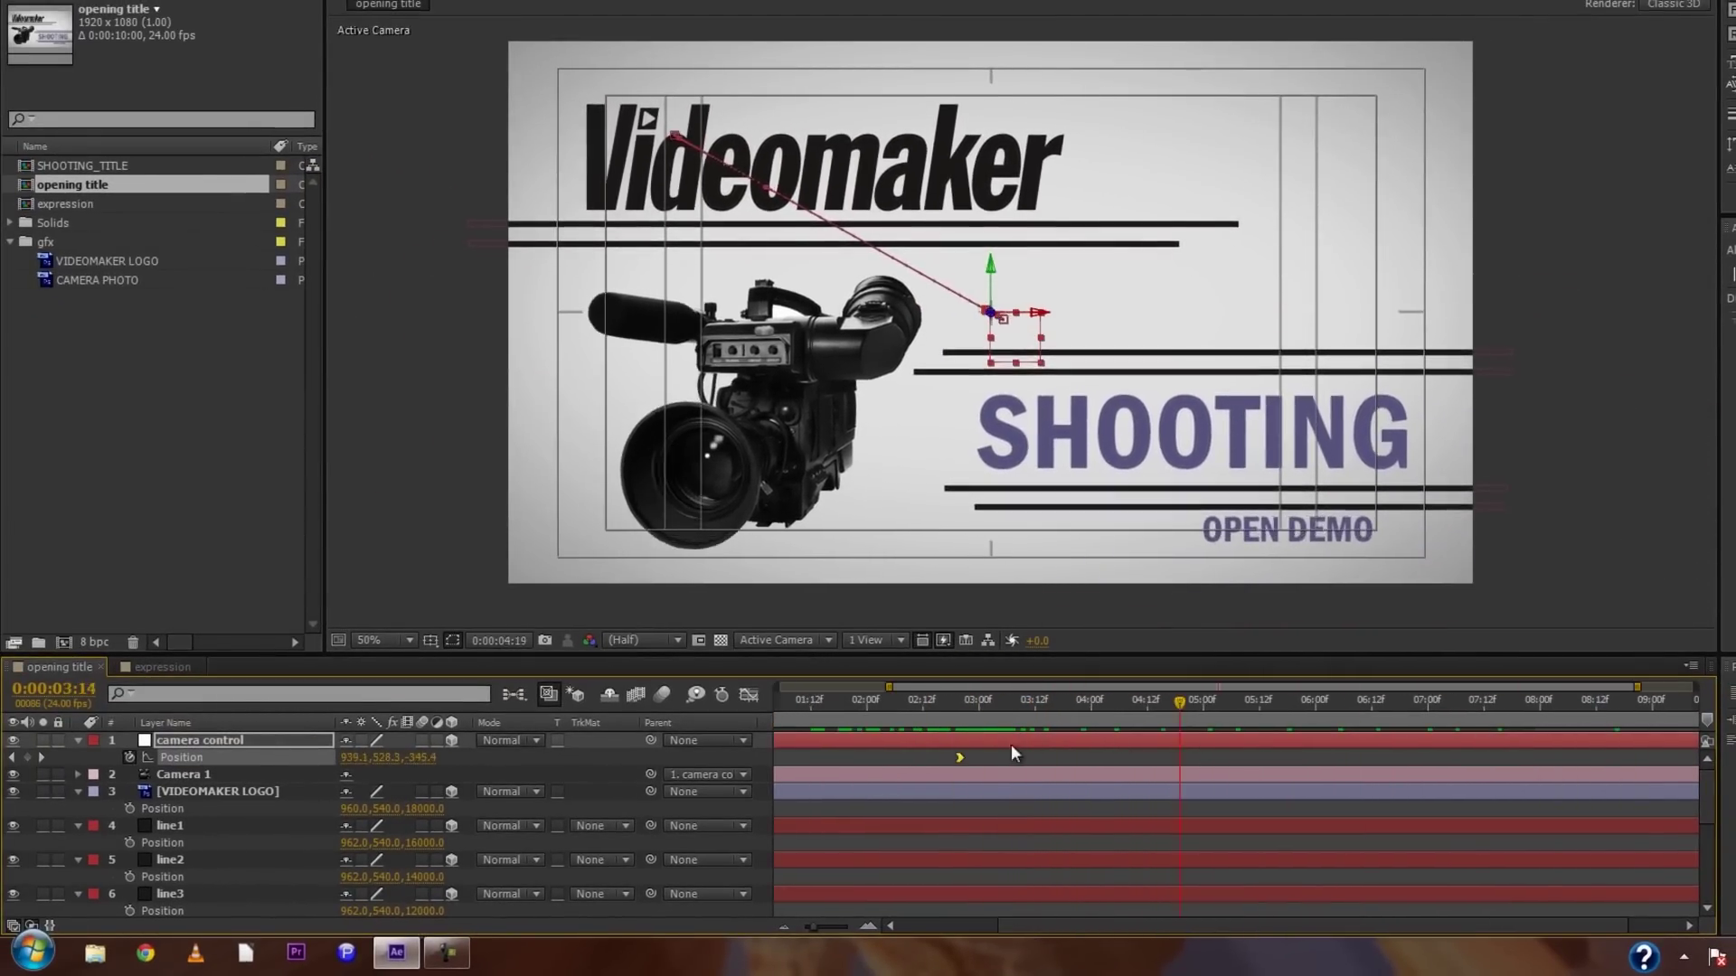
pyautogui.press('Home')
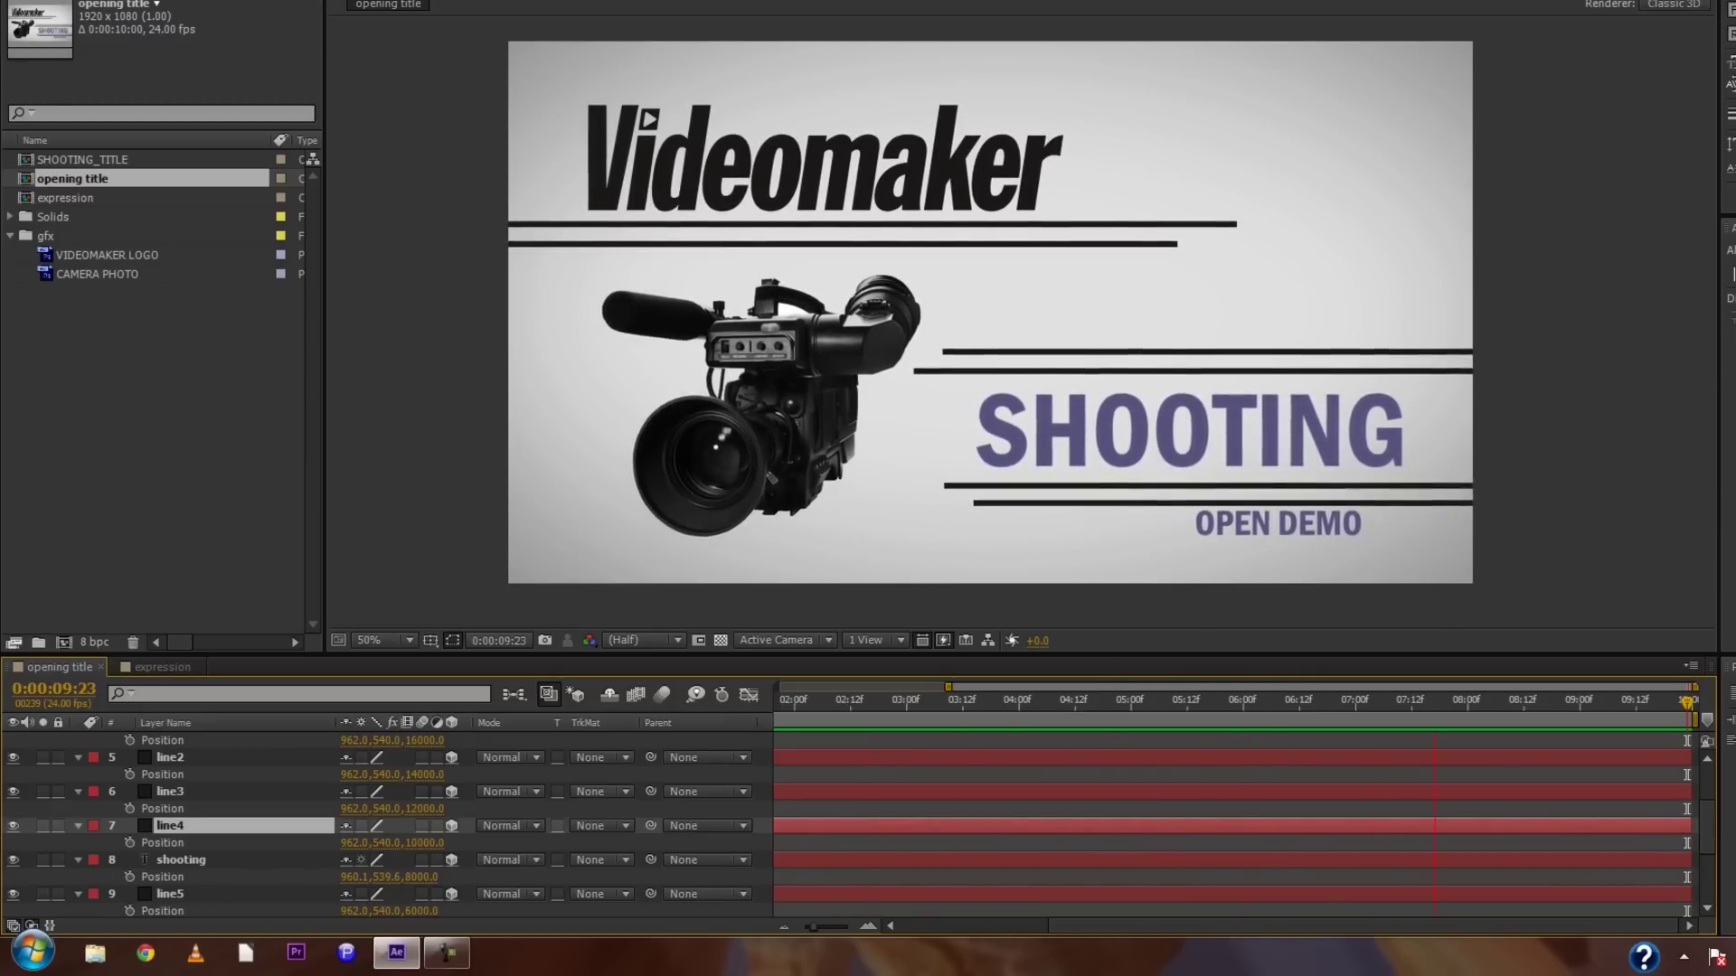
pyautogui.press('space')
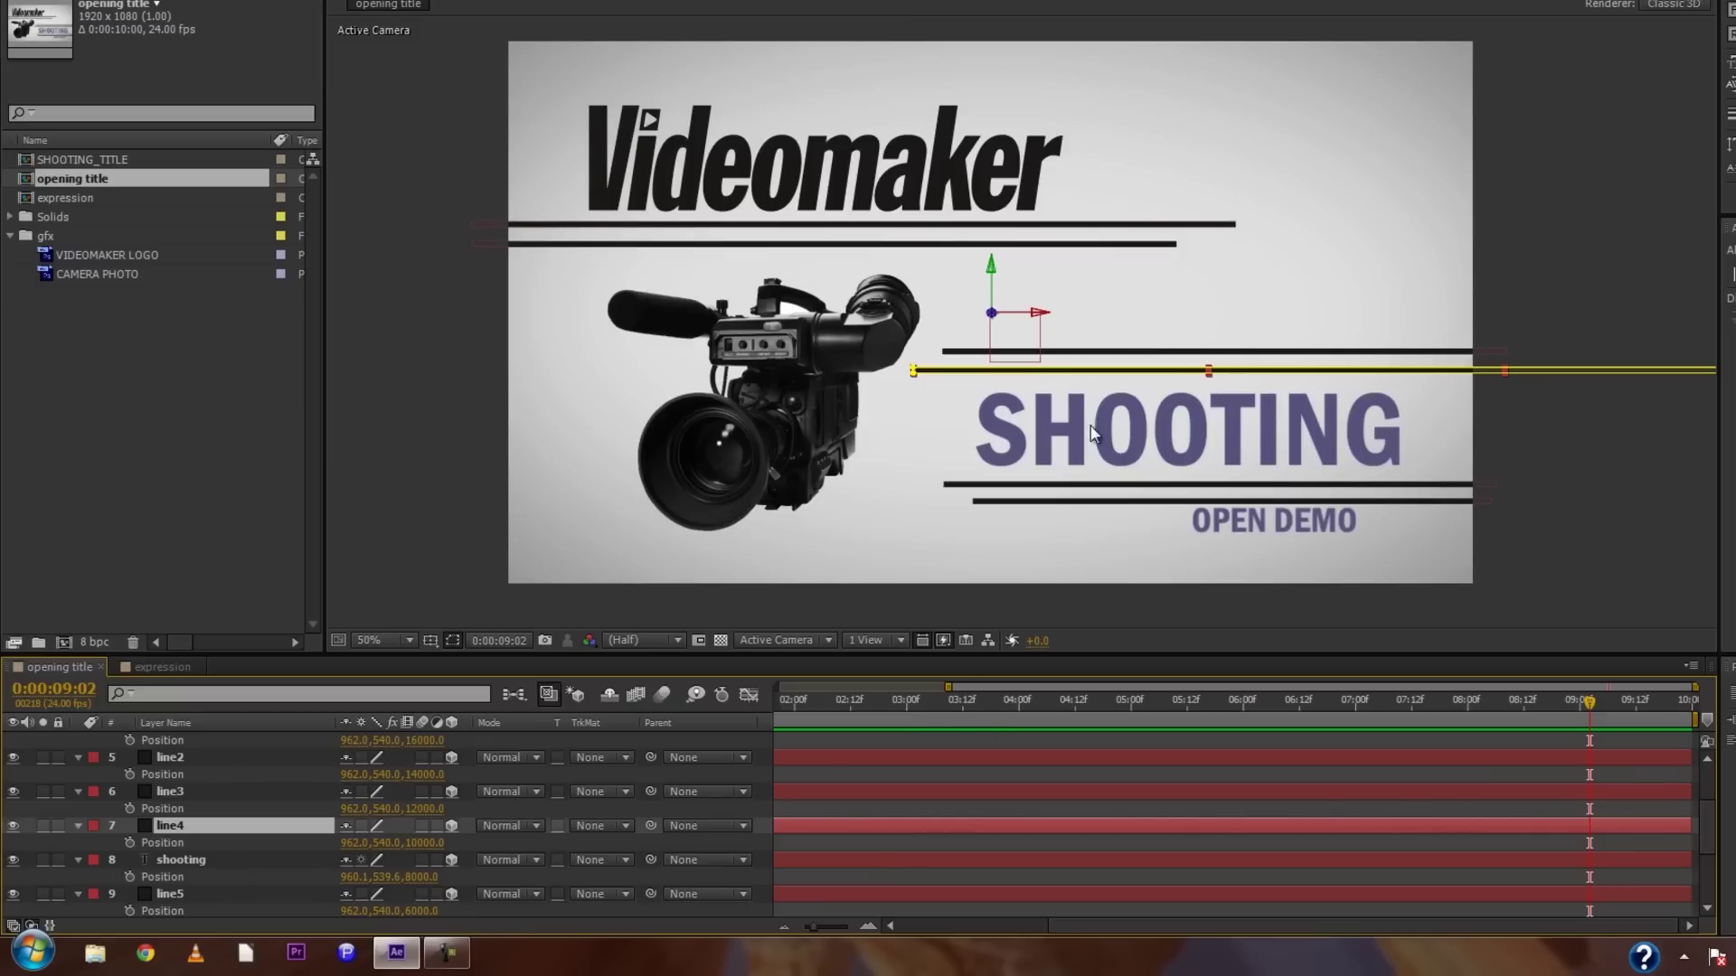
# - Add Position keyframes to the line1 layer at 0:00:00:23 and 0:00:01:19, holding its current position
pyautogui.moveTo(822, 698); pyautogui.dragTo(888, 723)
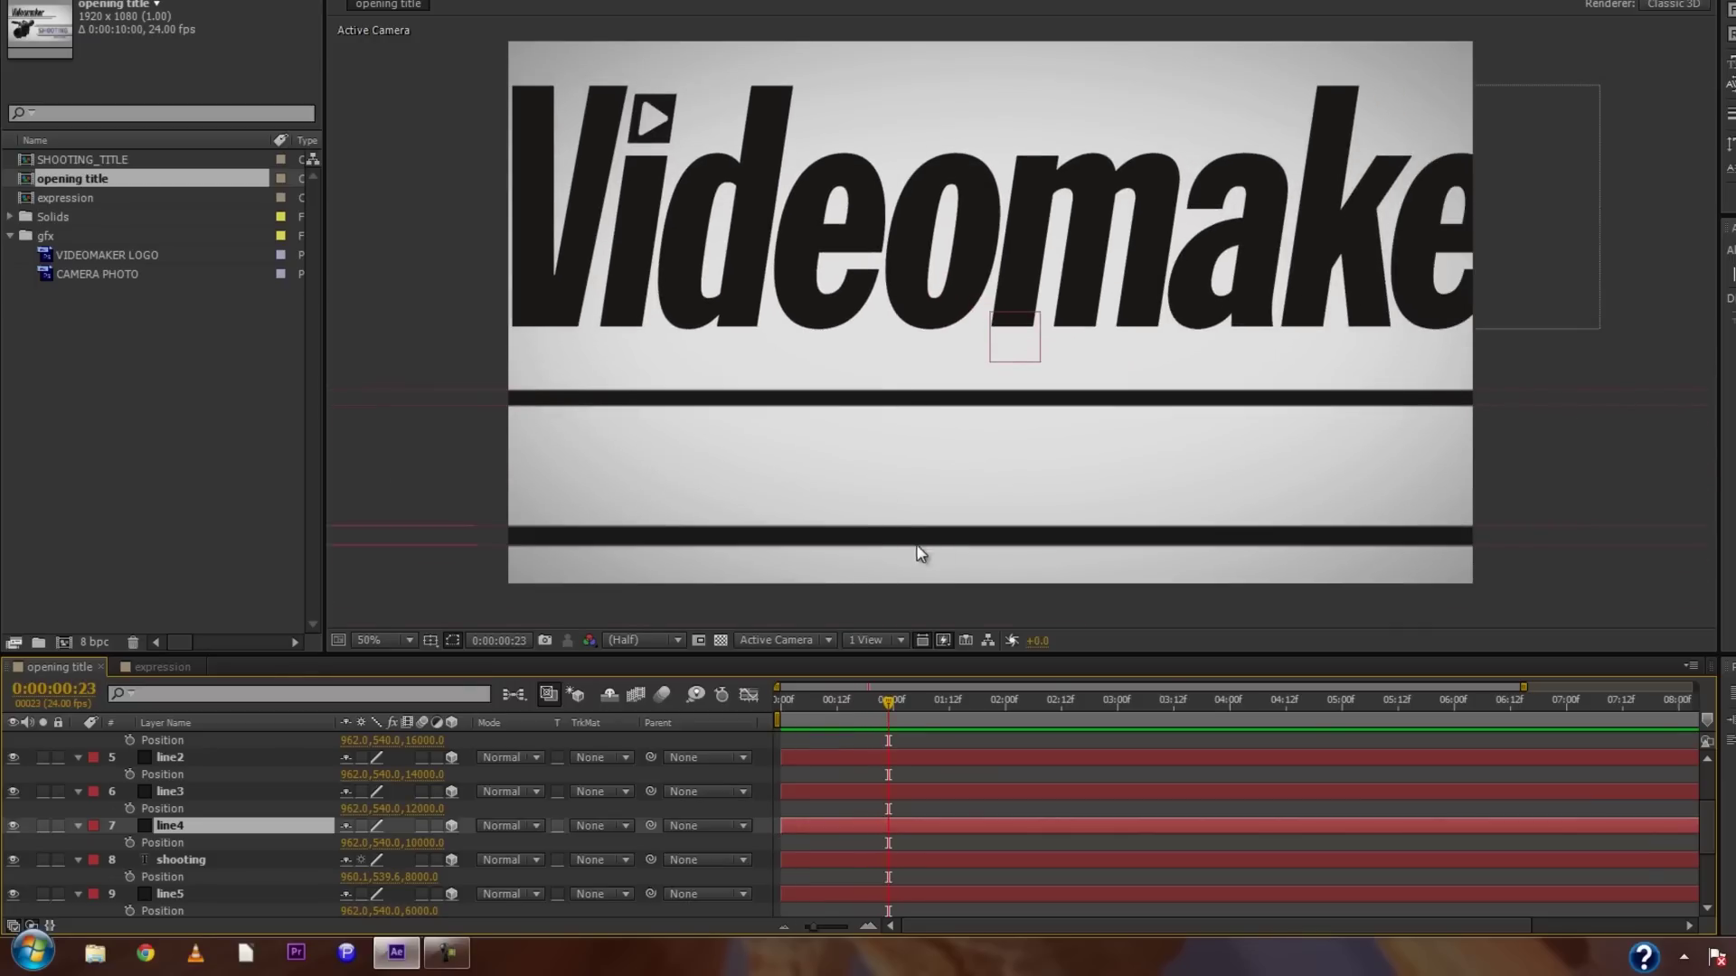
pyautogui.scroll(2, 226, 779)
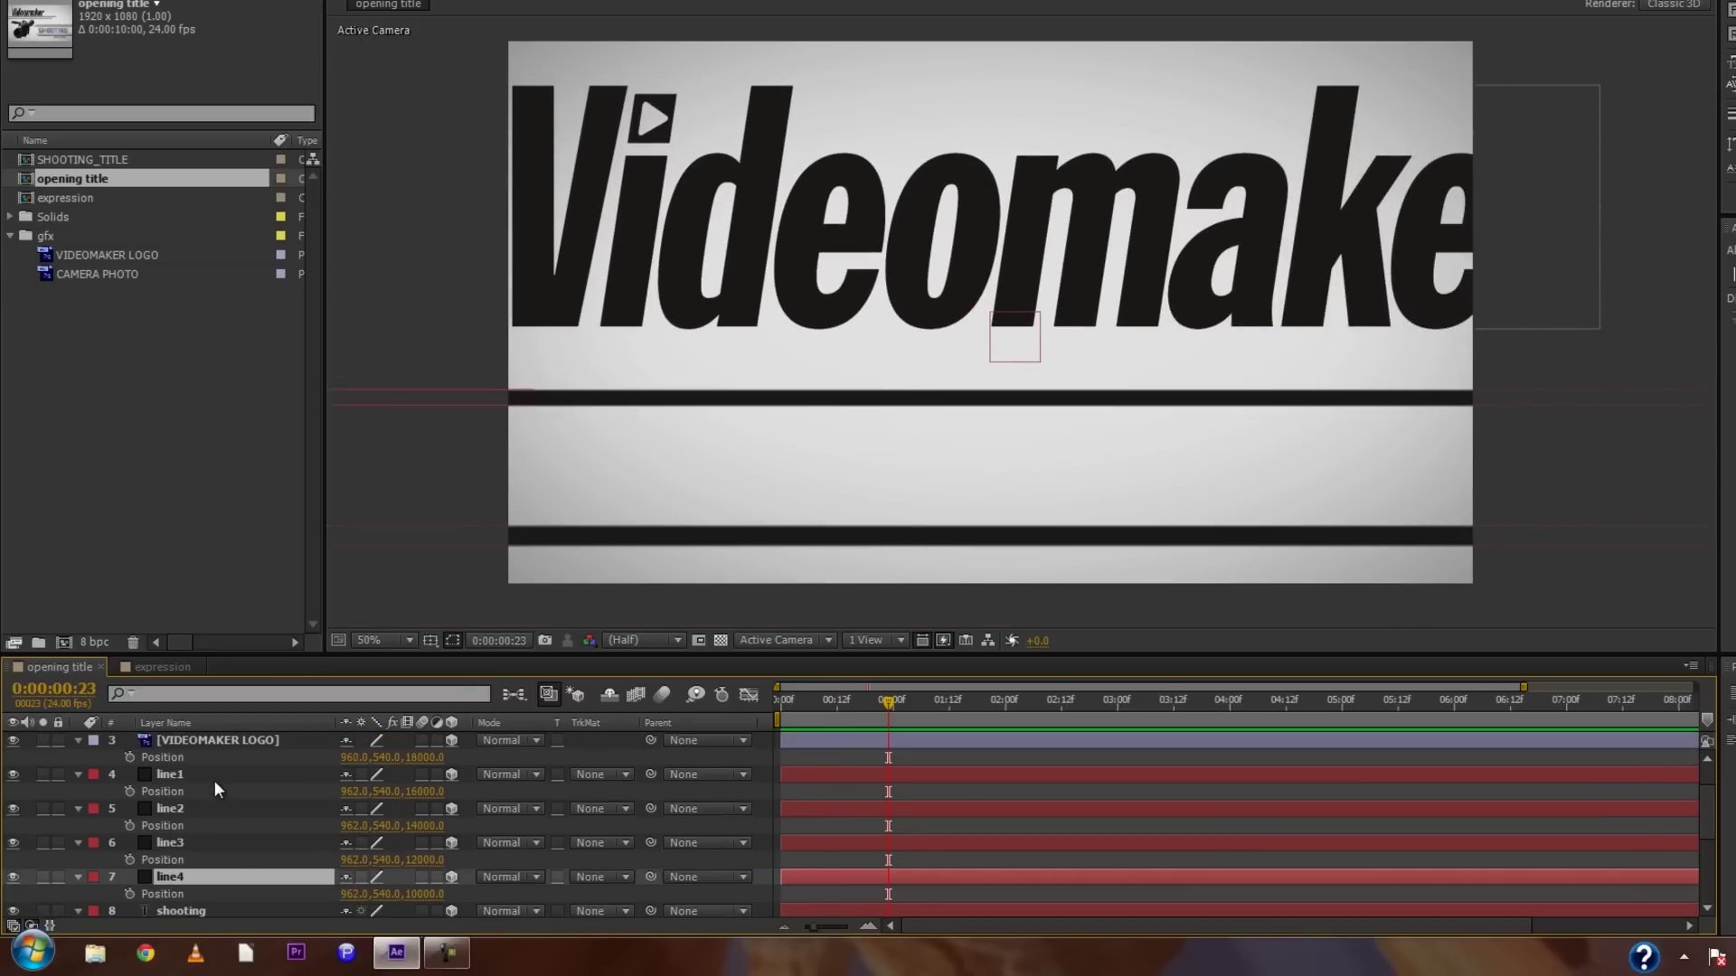
pyautogui.click(196, 775)
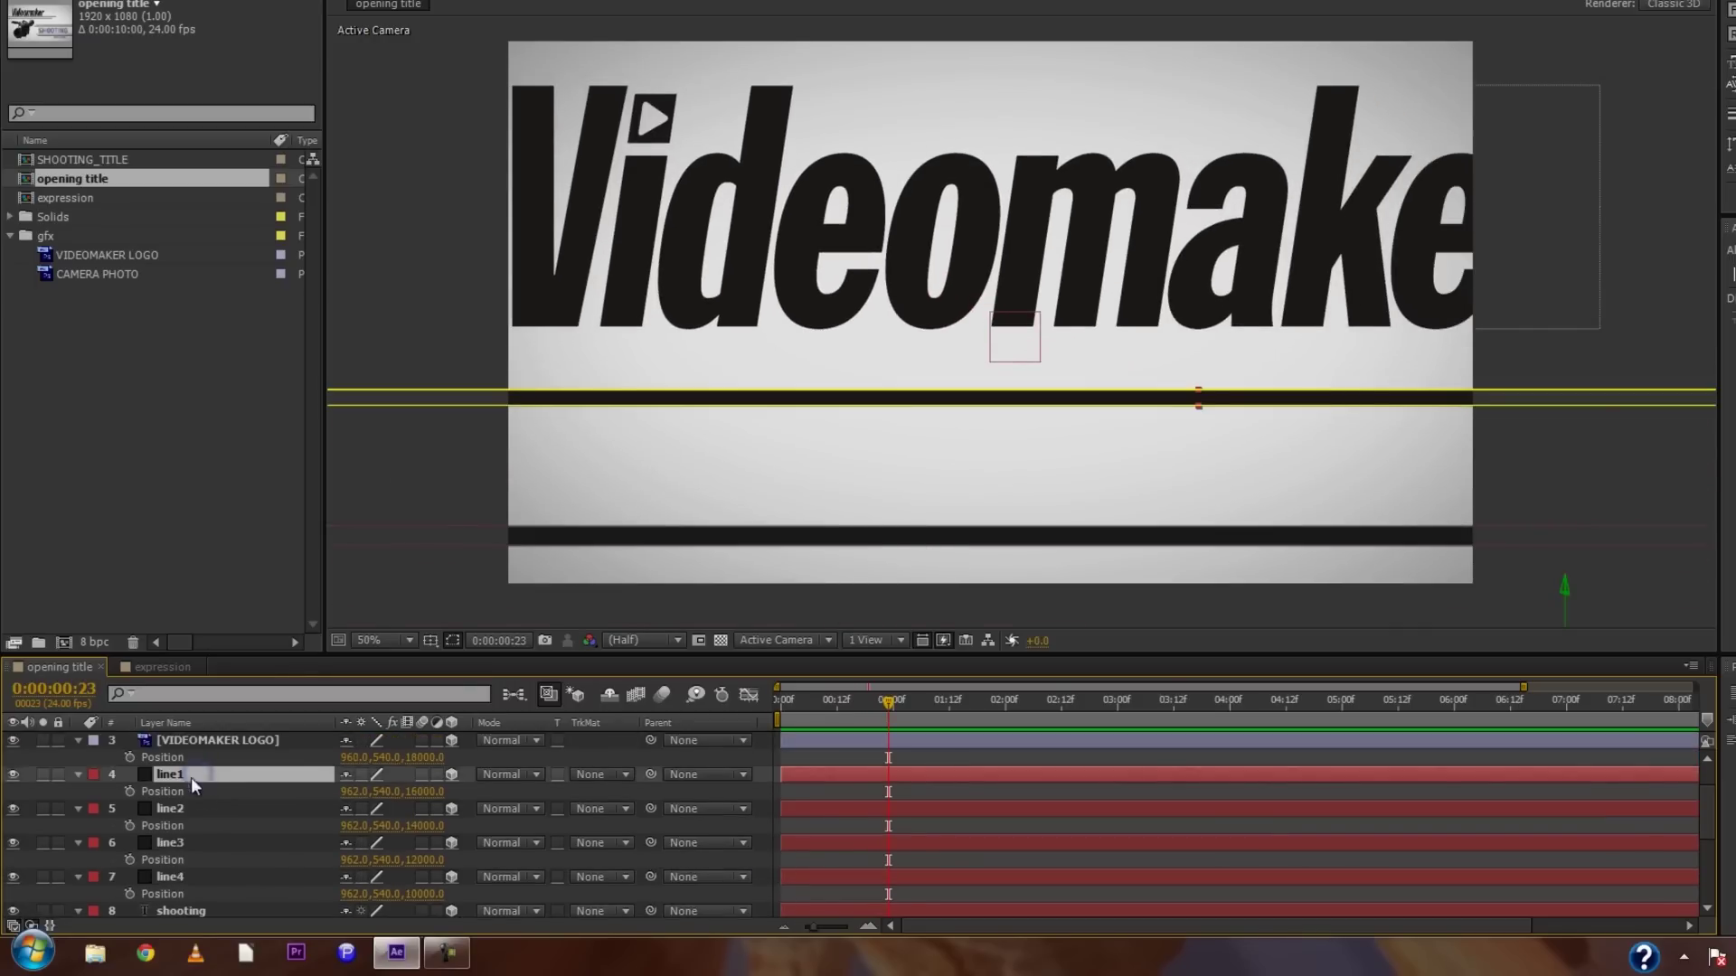
pyautogui.click(129, 792)
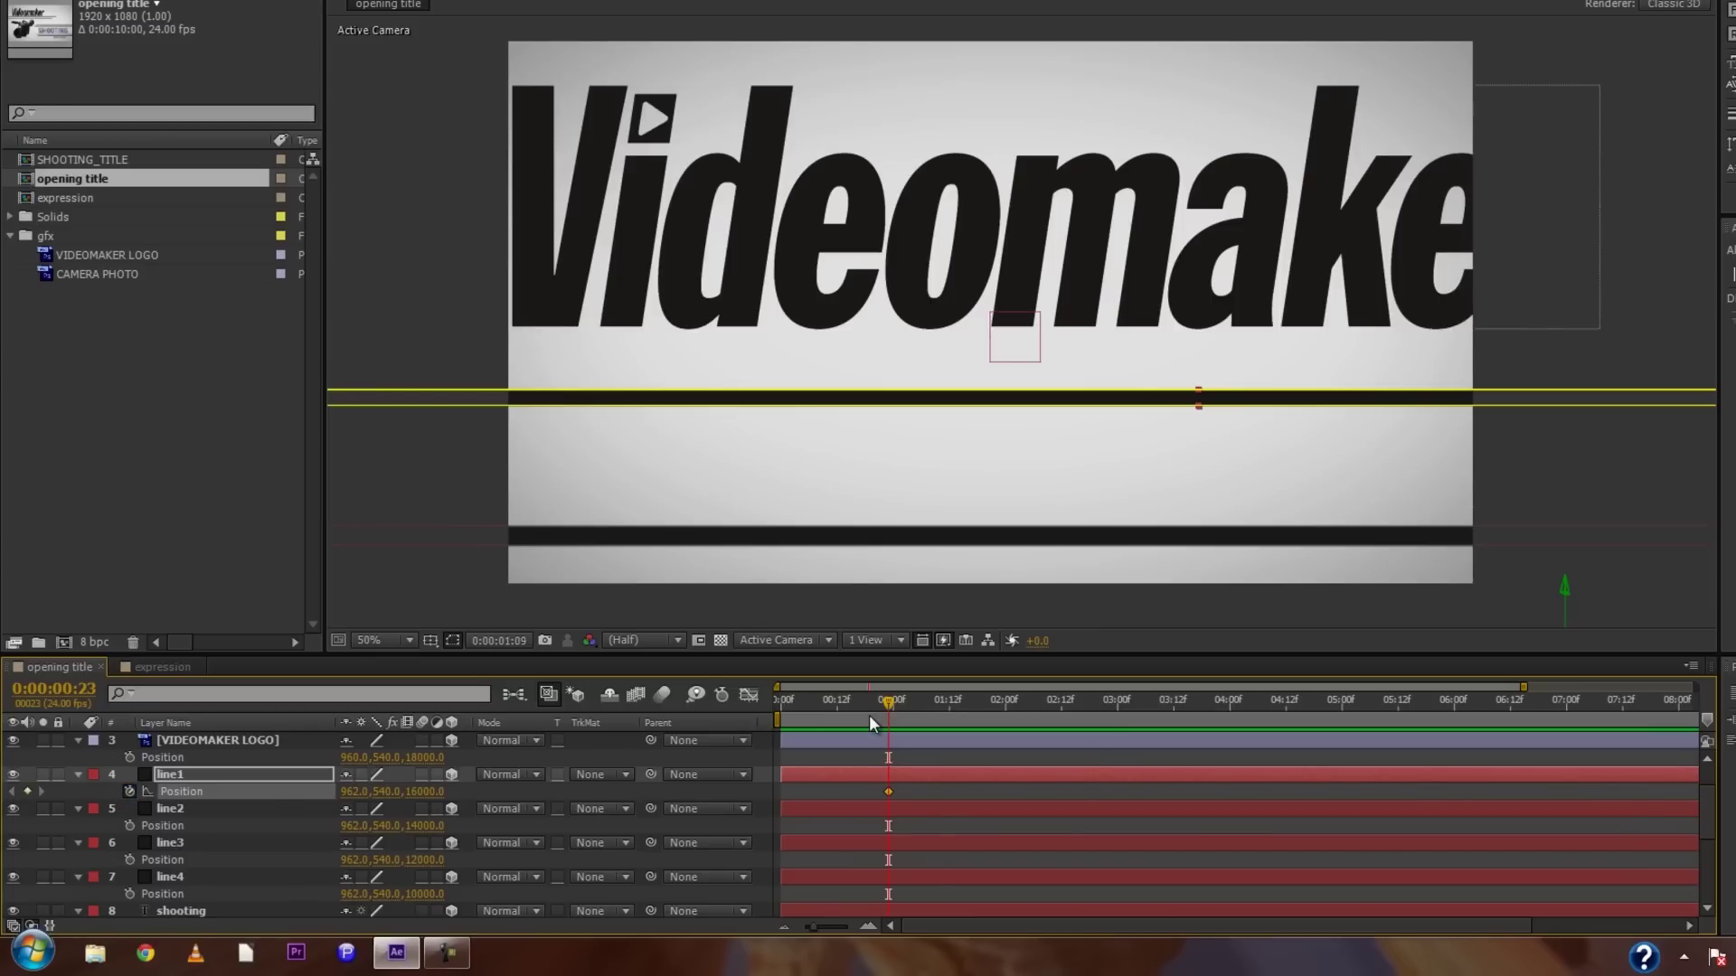
pyautogui.hotkey('shift', 'pagedown')
pyautogui.hotkey('shift', 'pagedown')
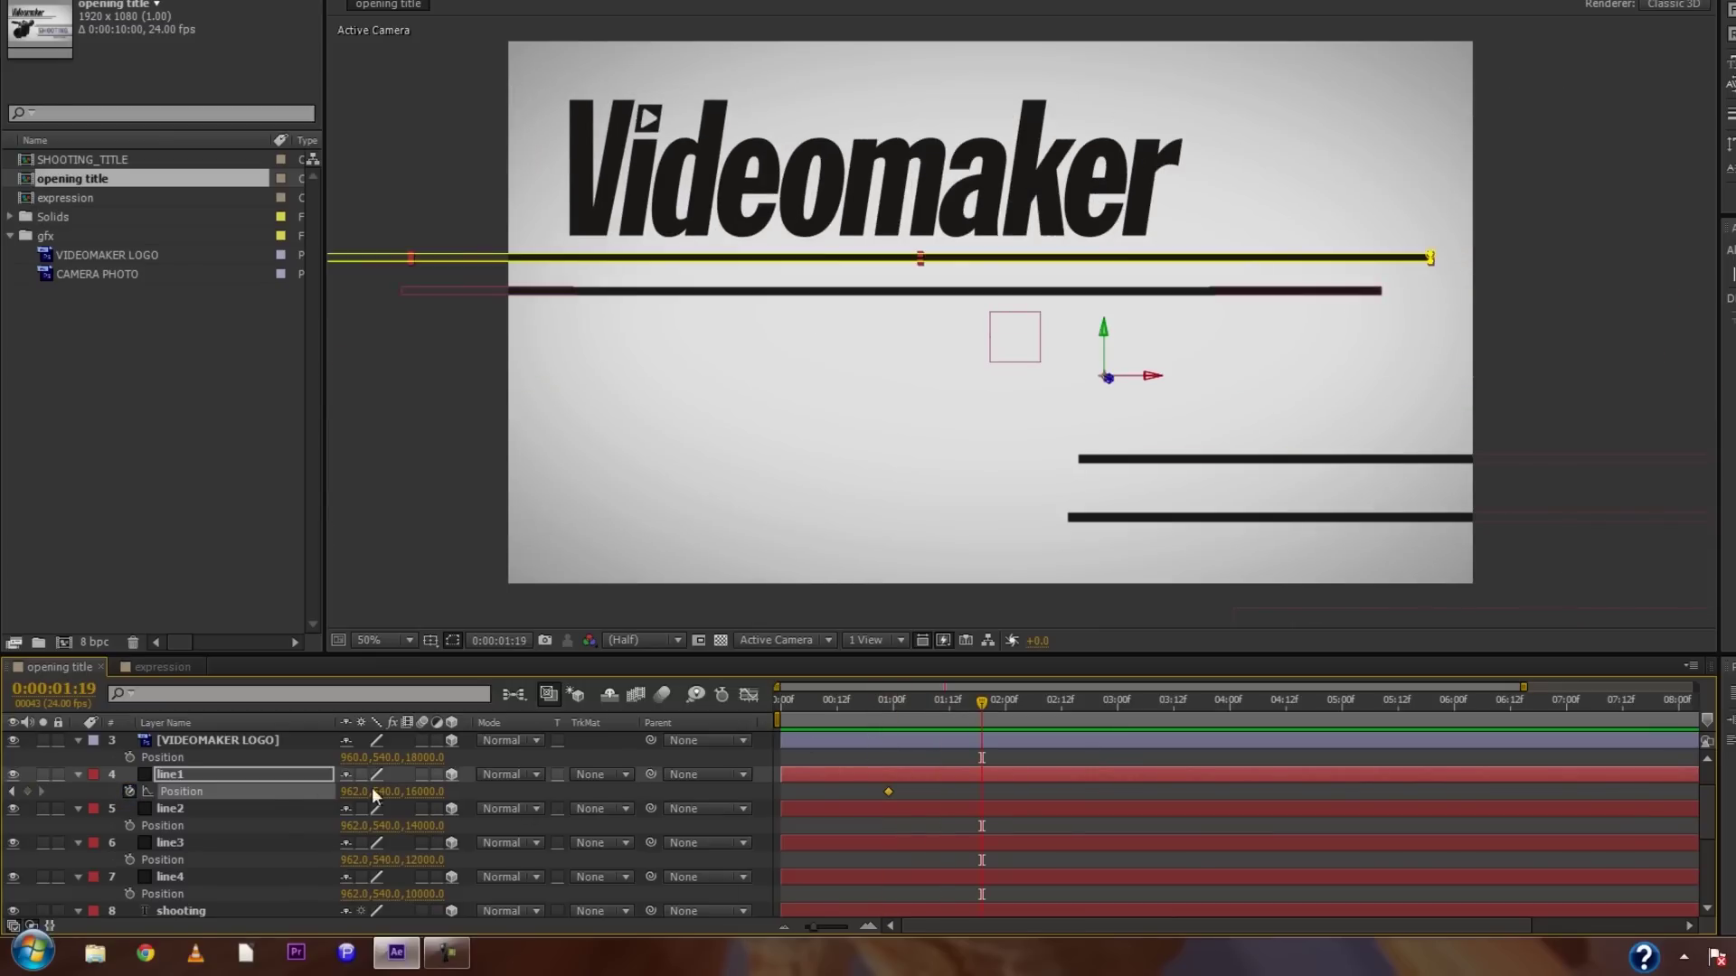
pyautogui.click(27, 792)
# - At line1's first Position keyframe, move the line out past the frame's left edge, to an X position of about -13259
pyautogui.click(12, 792)
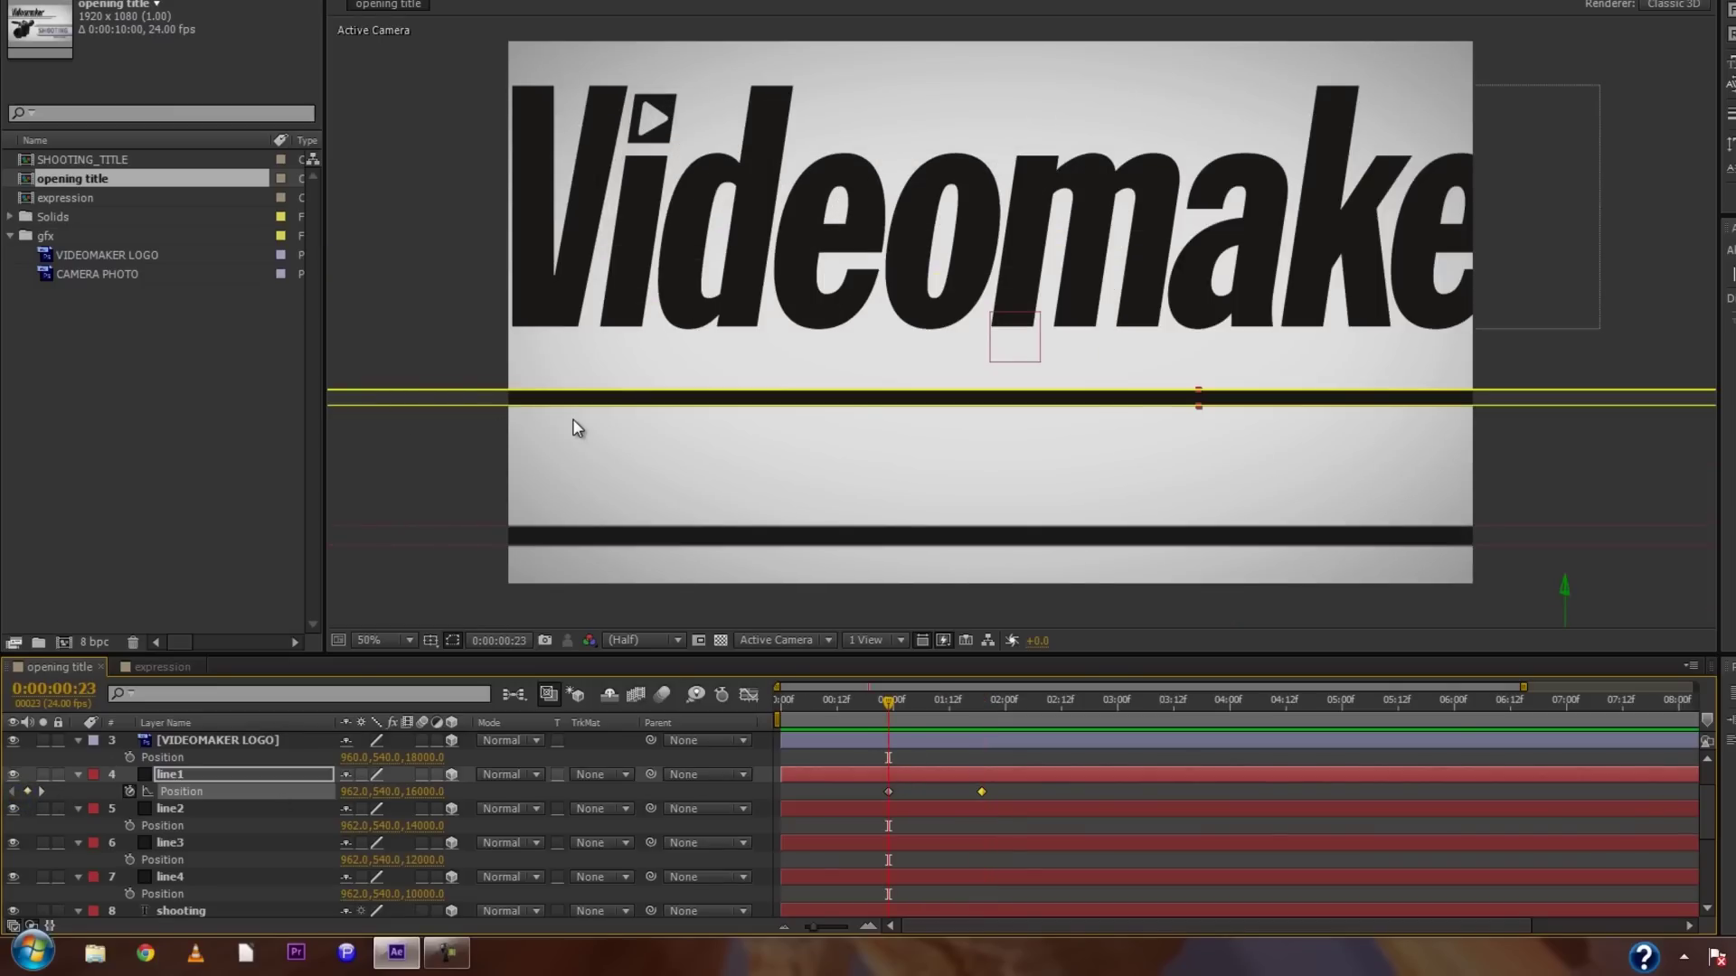
pyautogui.hotkey('shift', 'Left')
pyautogui.hotkey('shift', 'Left')
pyautogui.hotkey('shift', 'Left')
pyautogui.hotkey('shift', 'Left')
pyautogui.hotkey('shift', 'Left')
pyautogui.hotkey('shift', 'Left')
pyautogui.hotkey('shift', 'Left')
pyautogui.hotkey('shift', 'Left')
pyautogui.hotkey('shift', 'Left')
pyautogui.hotkey('shift', 'Left')
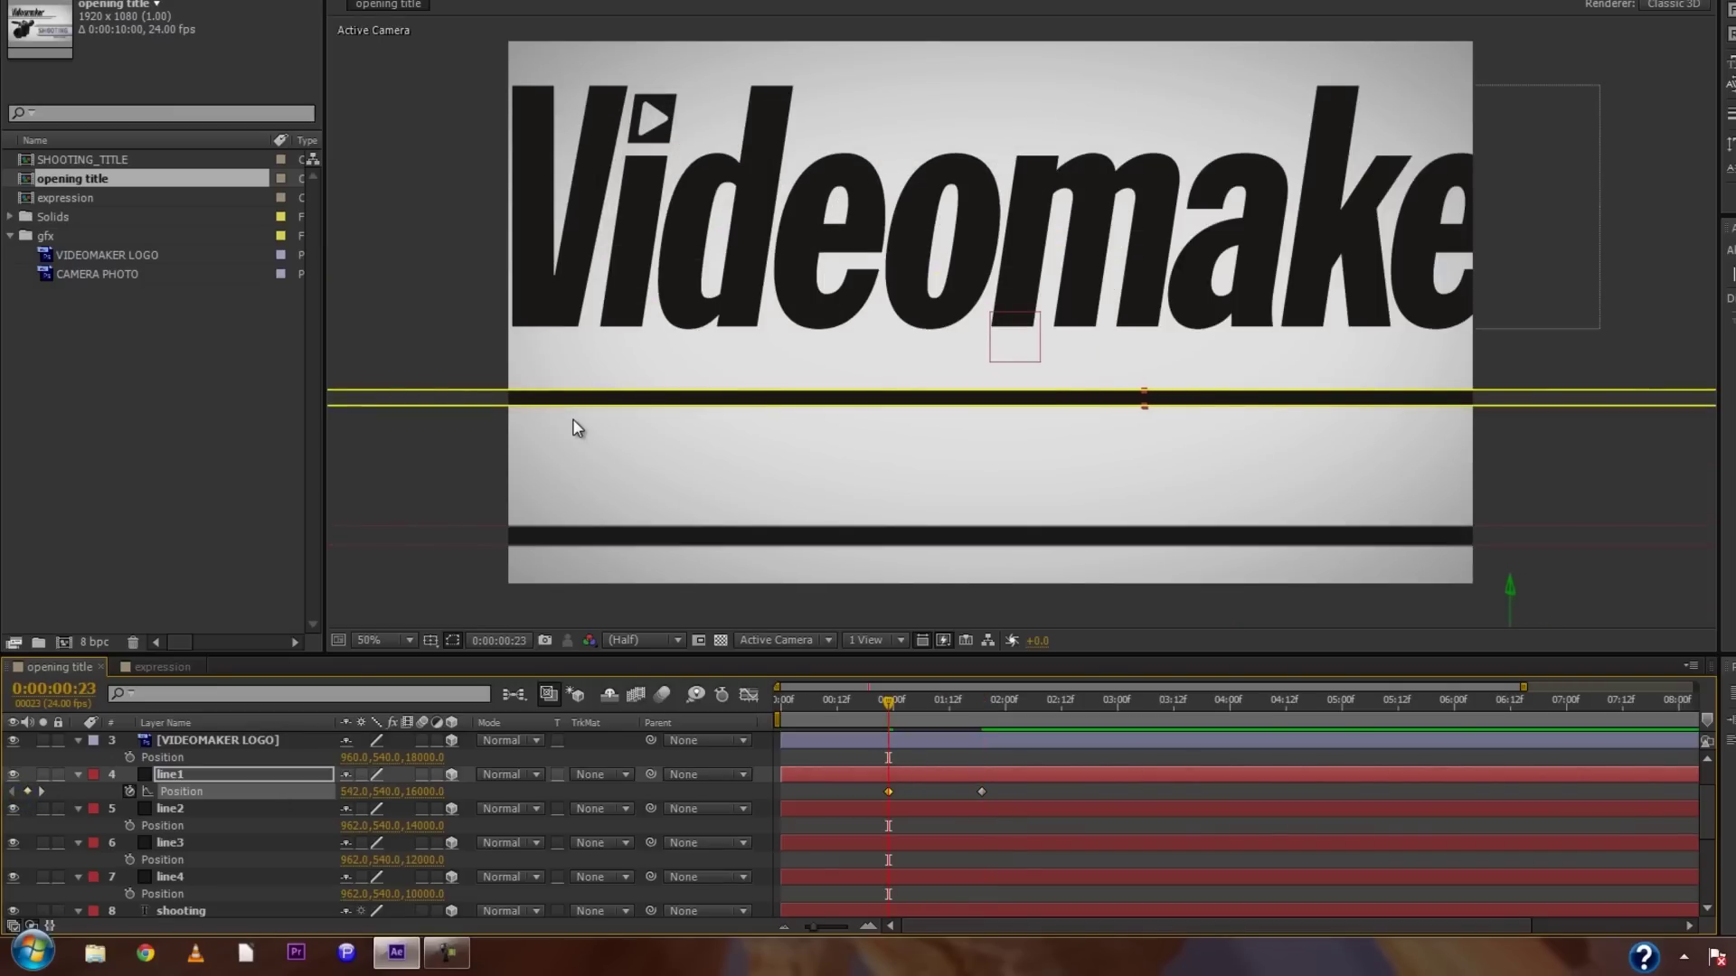
pyautogui.press(',')
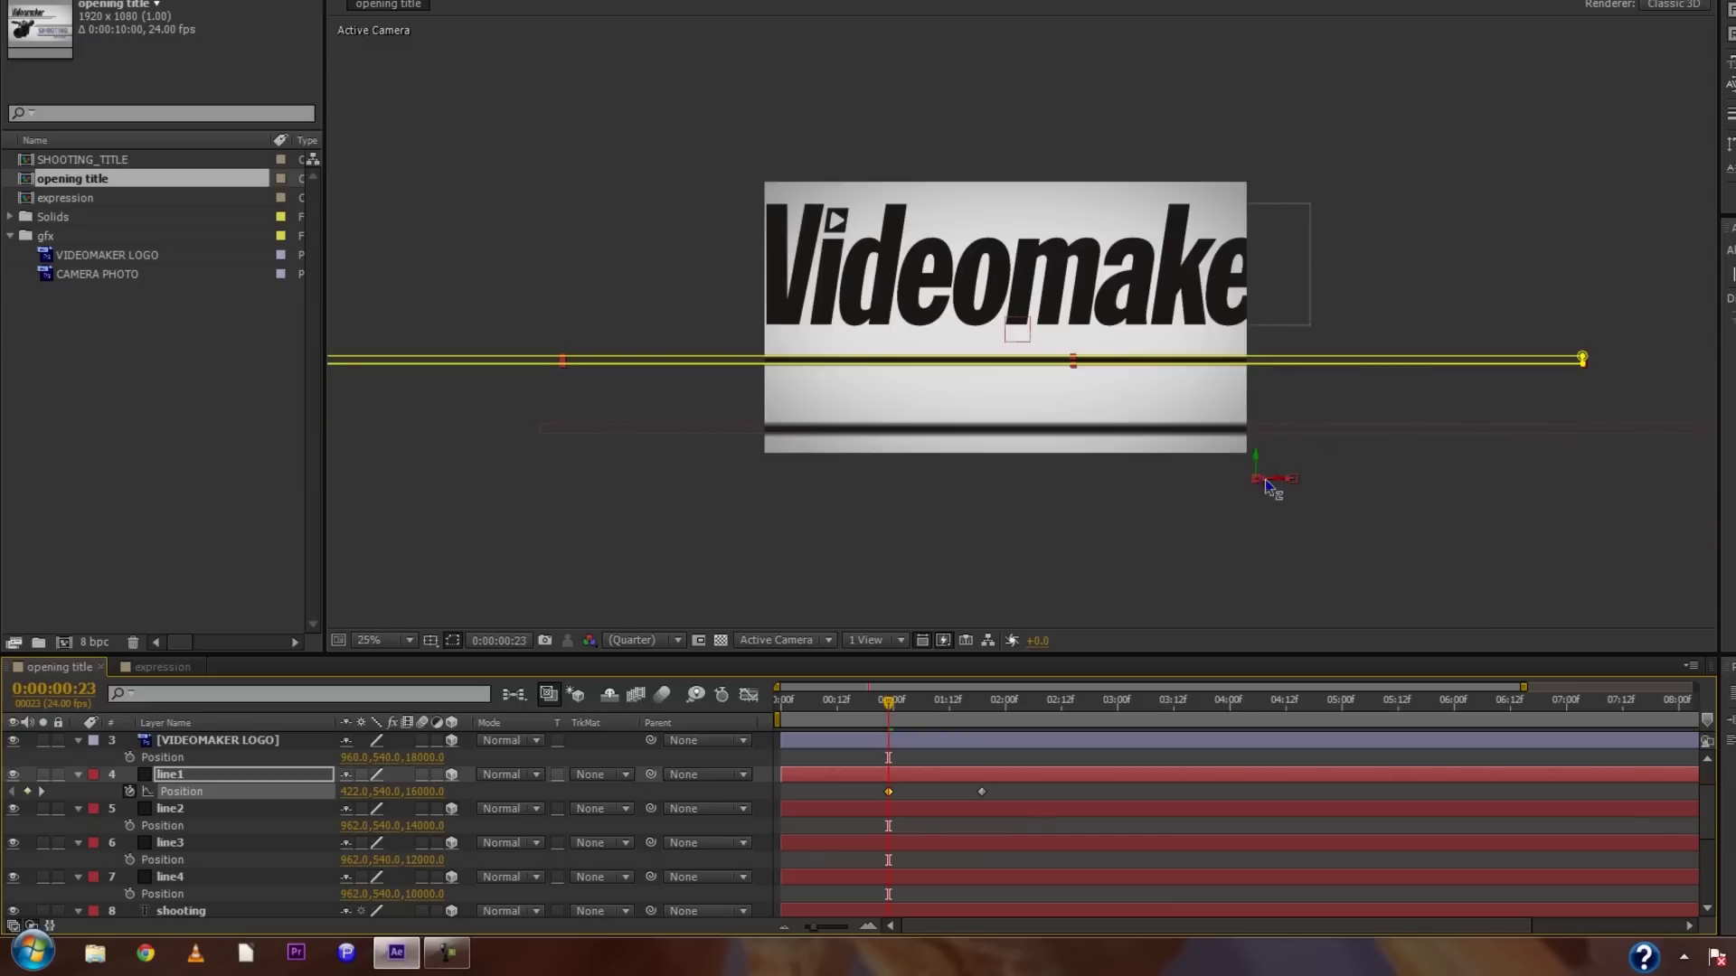
pyautogui.moveTo(1288, 485); pyautogui.dragTo(940, 464)
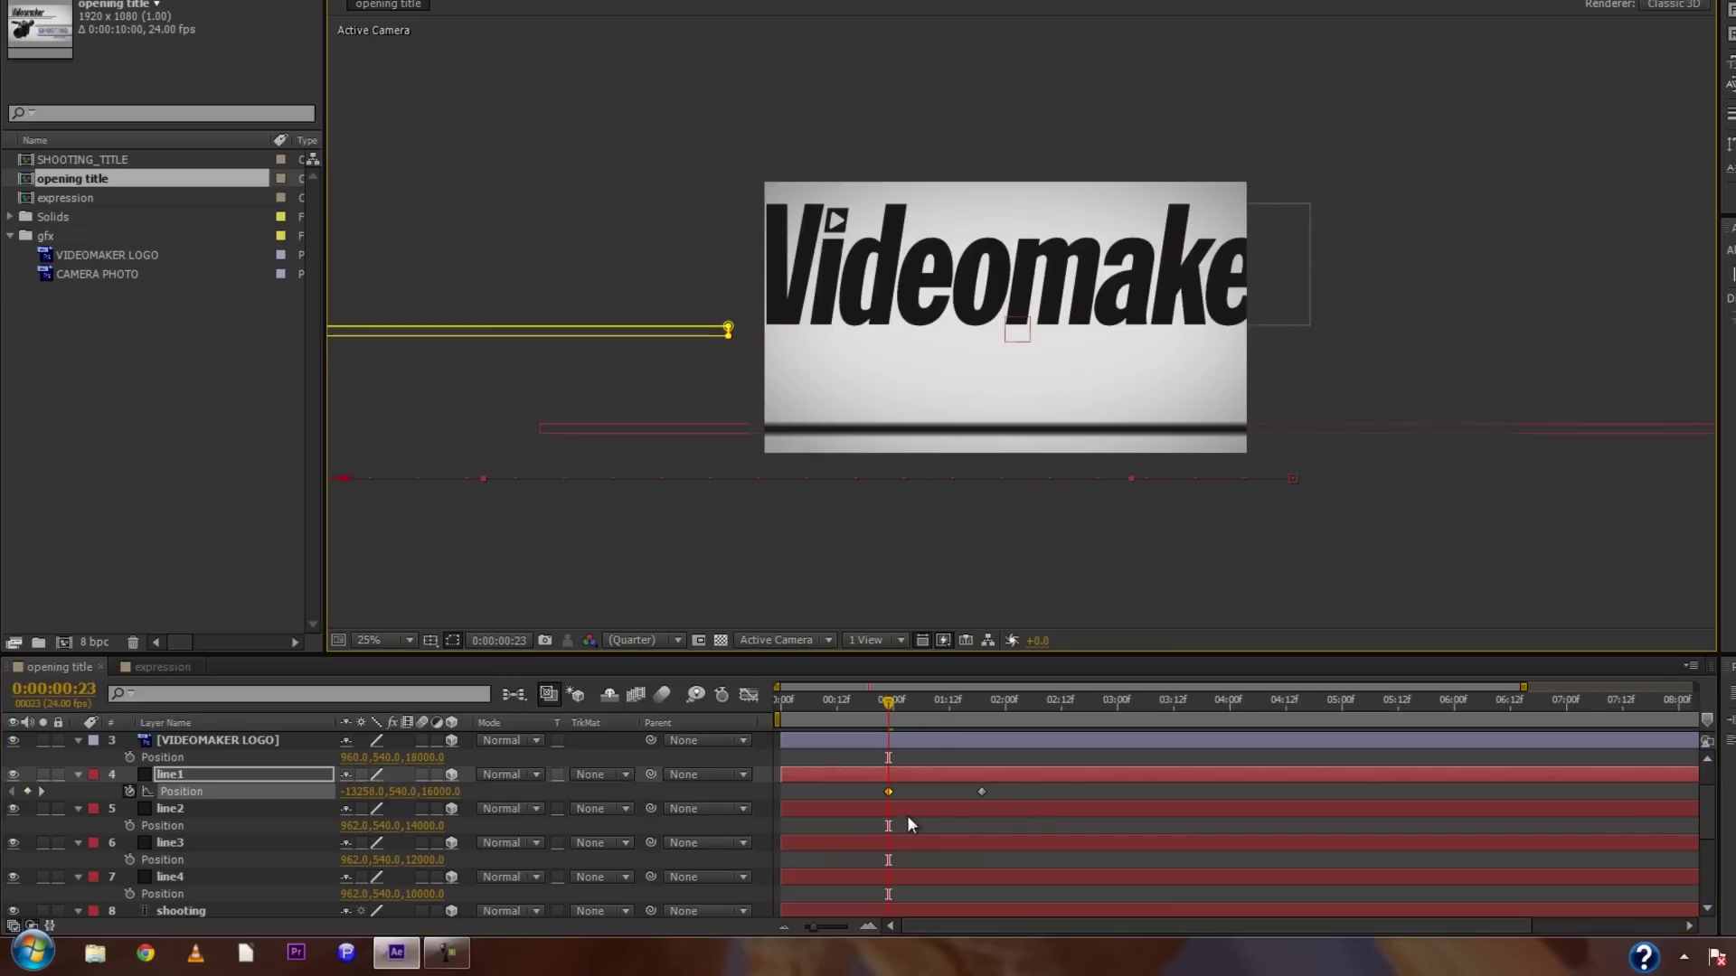
# - Shift both line1 Position keyframes about 9 frames earlier, preview the slide-in, and scrub through the animation
pyautogui.moveTo(1000, 790); pyautogui.dragTo(846, 792)
pyautogui.moveTo(888, 702); pyautogui.dragTo(810, 746)
pyautogui.press('space')
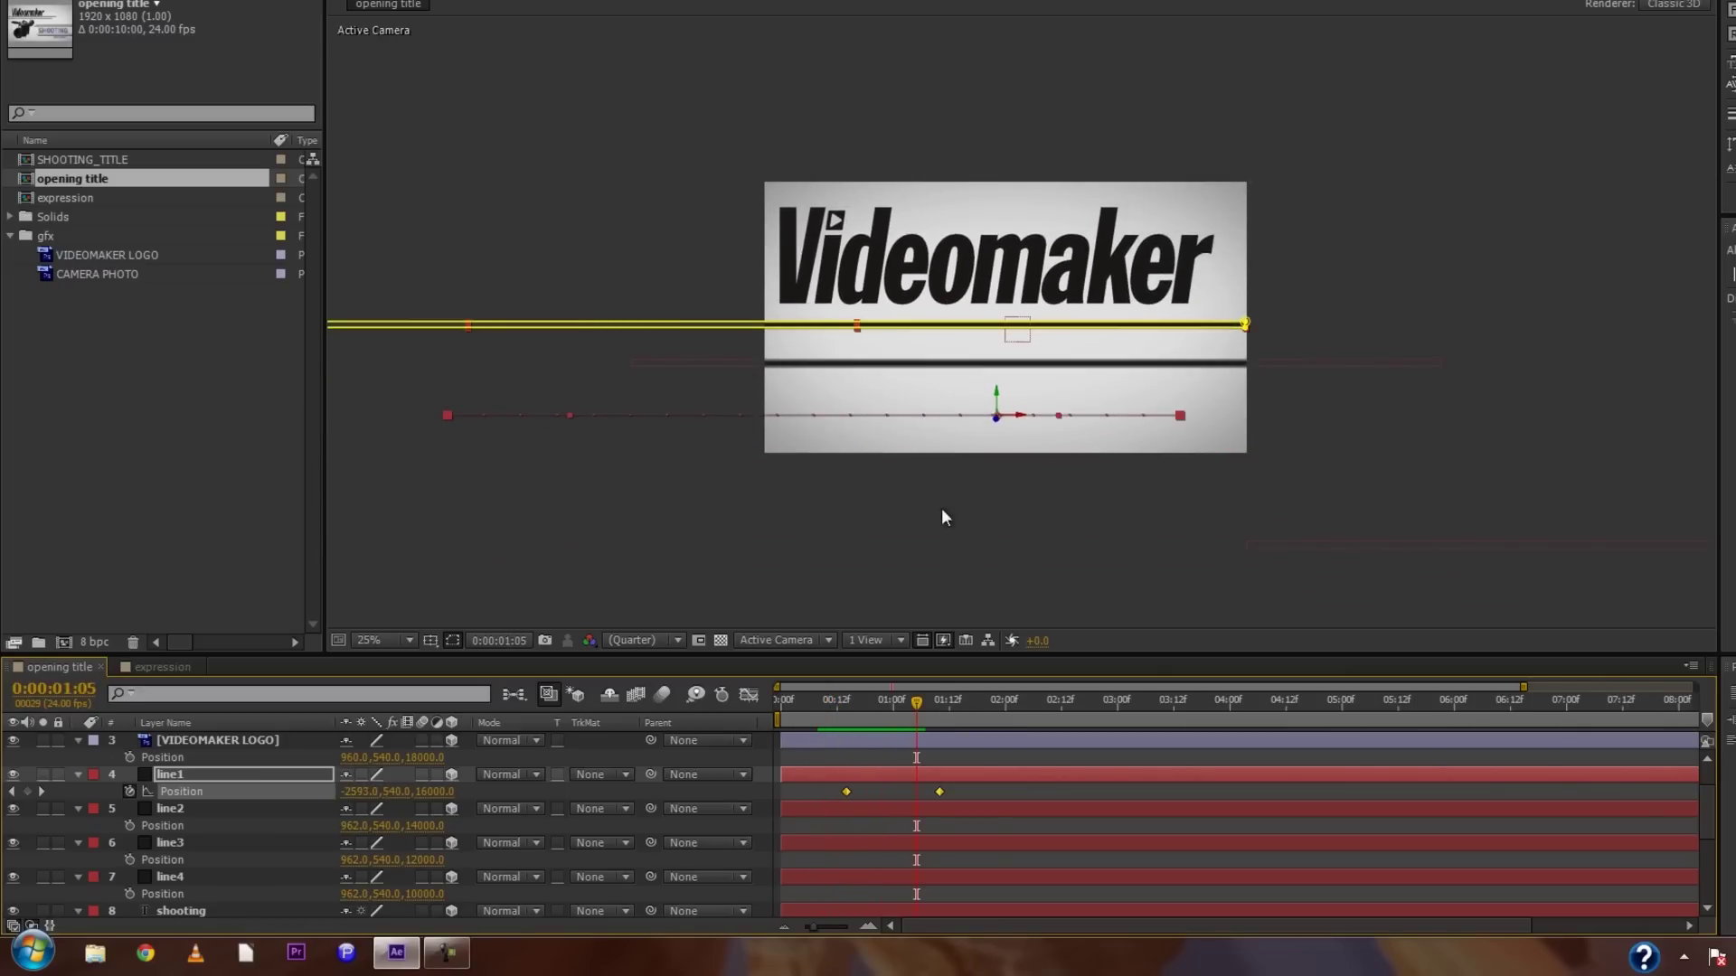
pyautogui.moveTo(934, 696); pyautogui.dragTo(1246, 732)
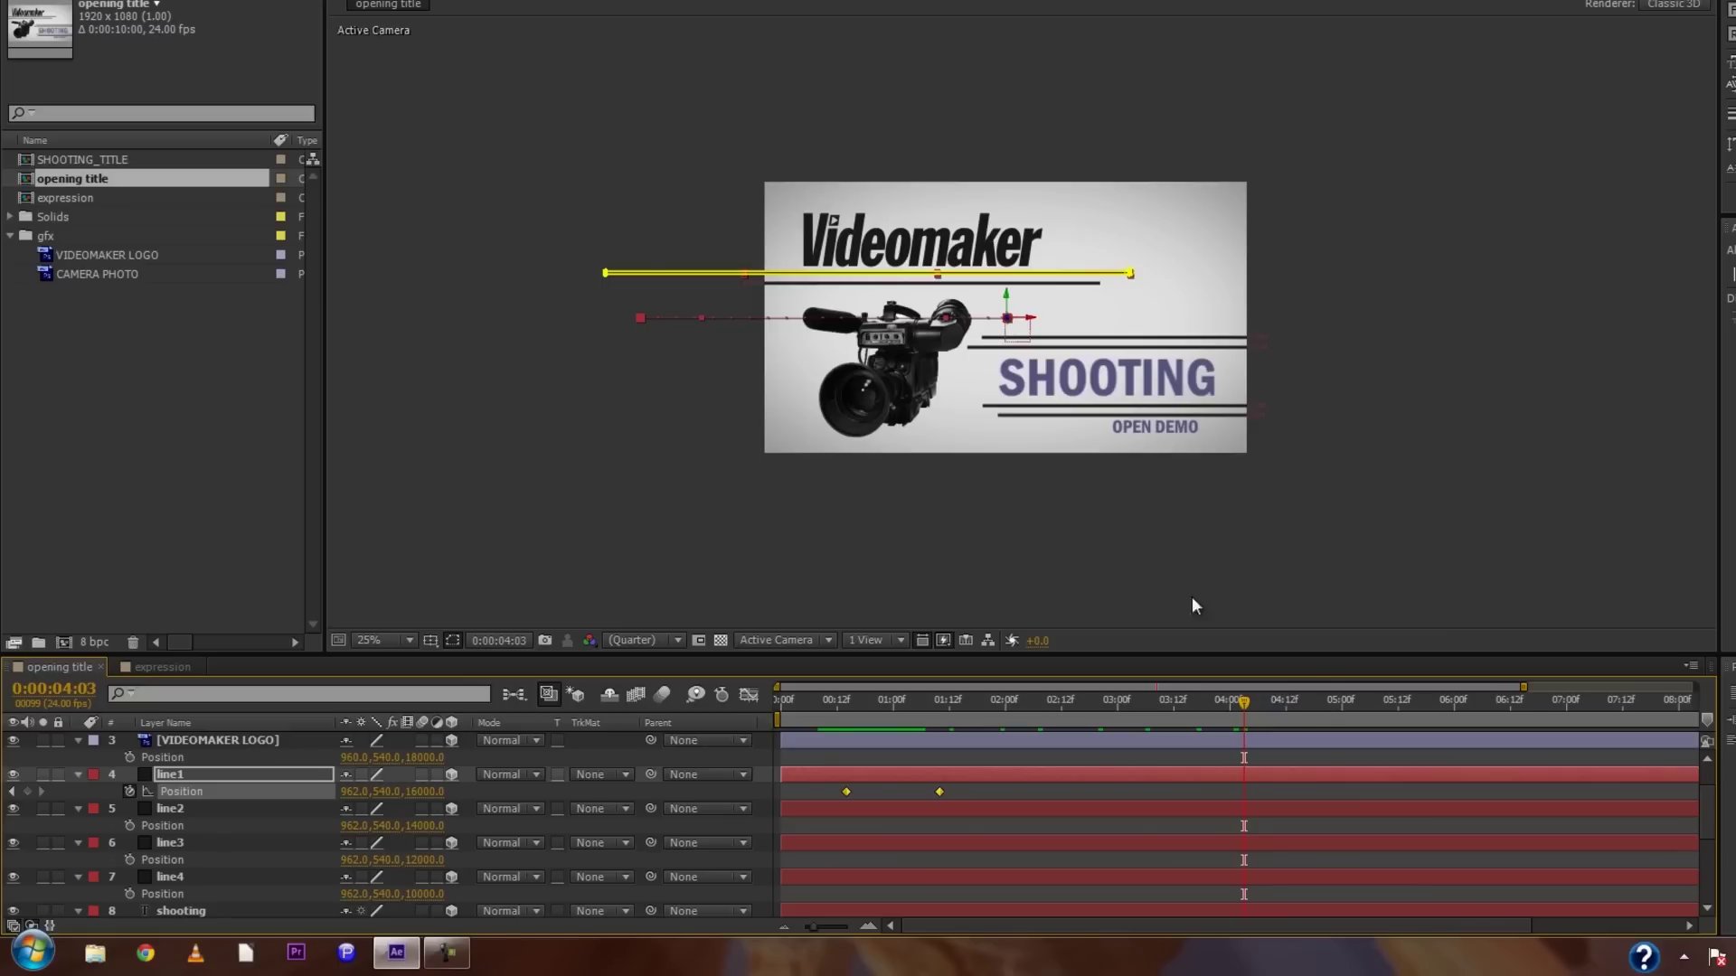
pyautogui.moveTo(938, 707); pyautogui.dragTo(902, 709)
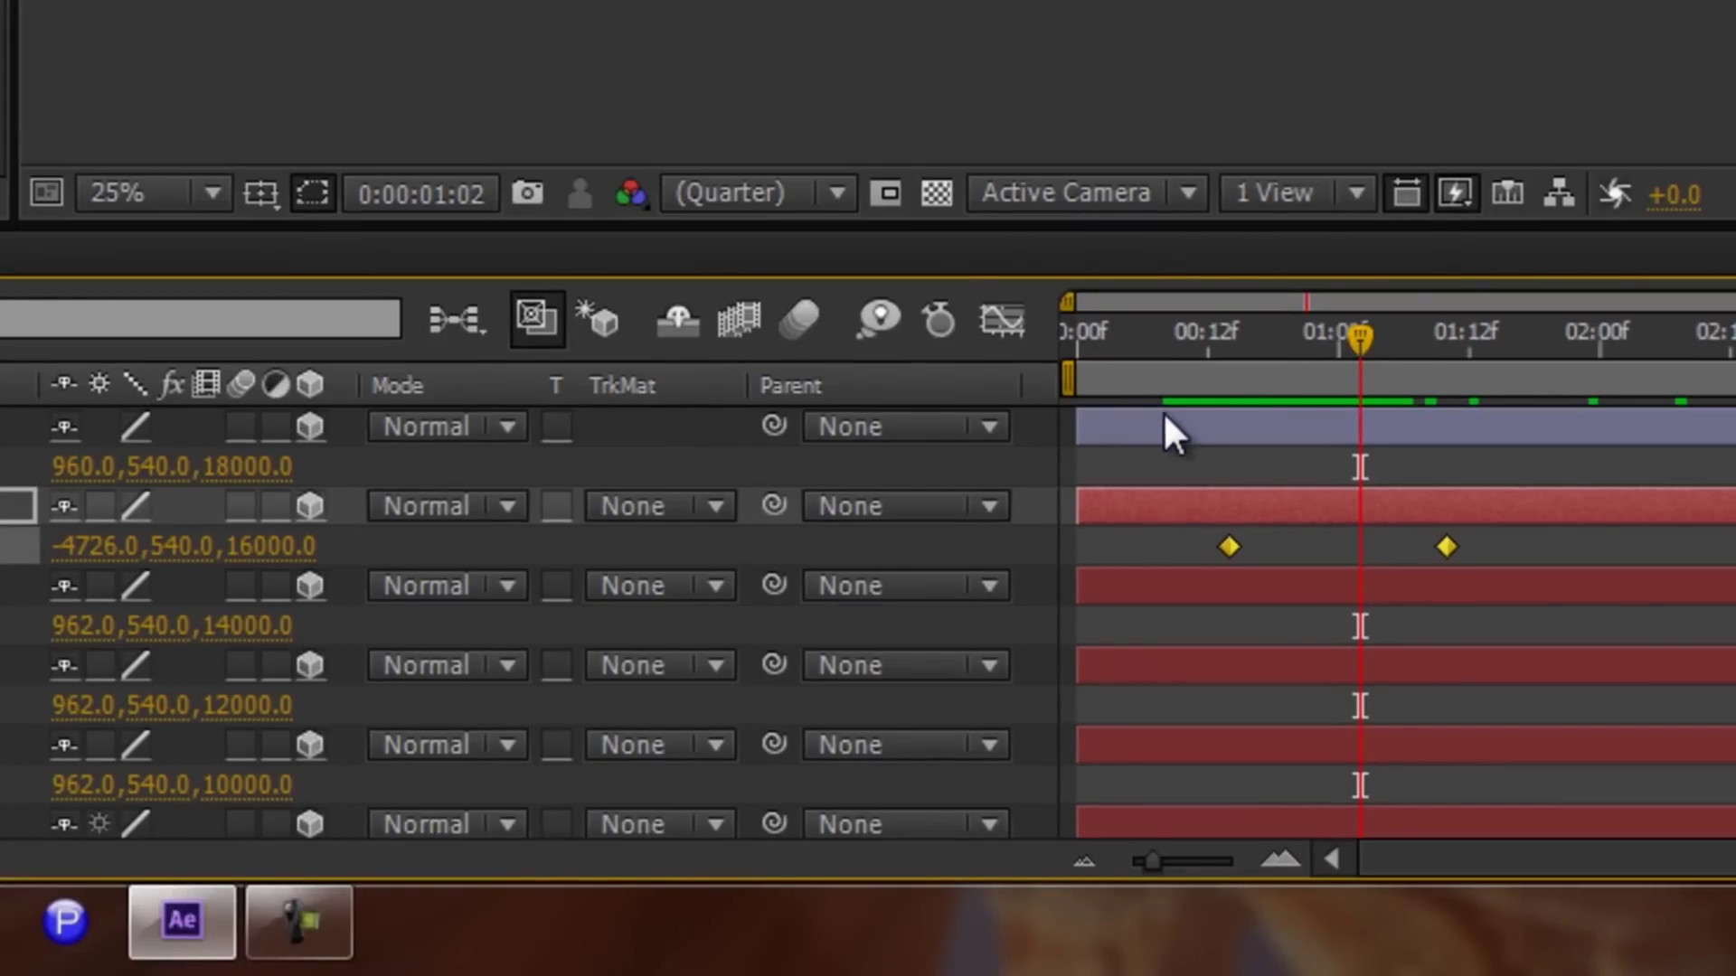
# - Enable motion blur for the composition and switch it on for all layers
pyautogui.click(1164, 427)
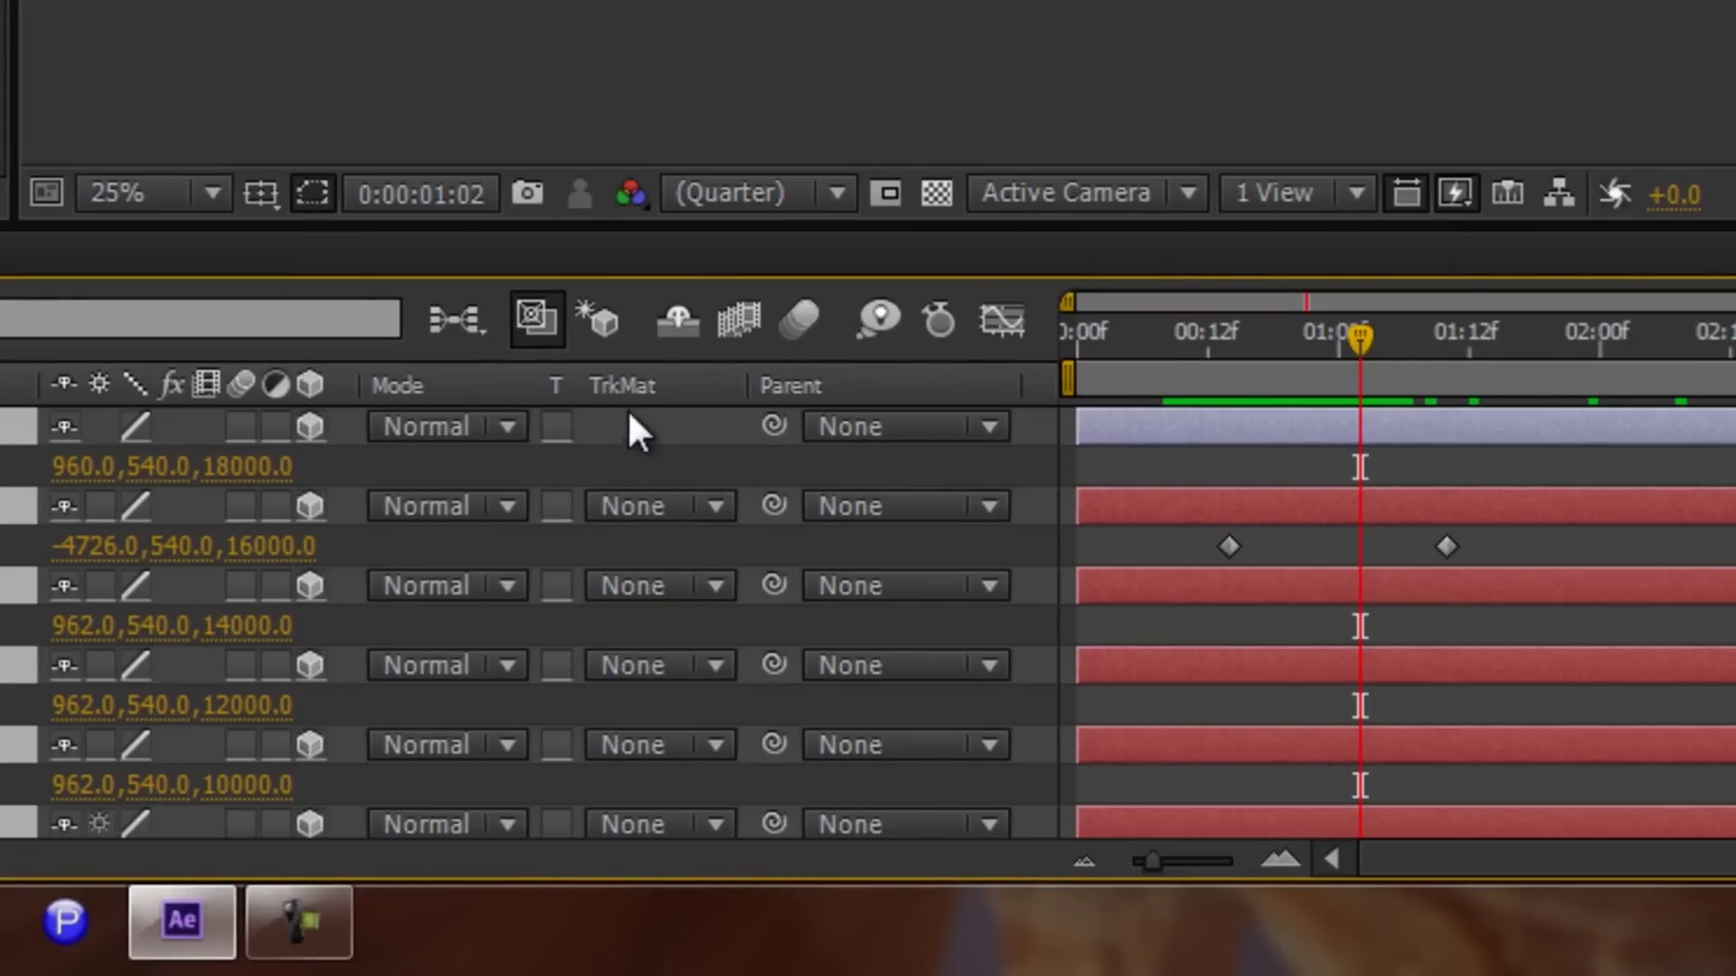
pyautogui.click(803, 320)
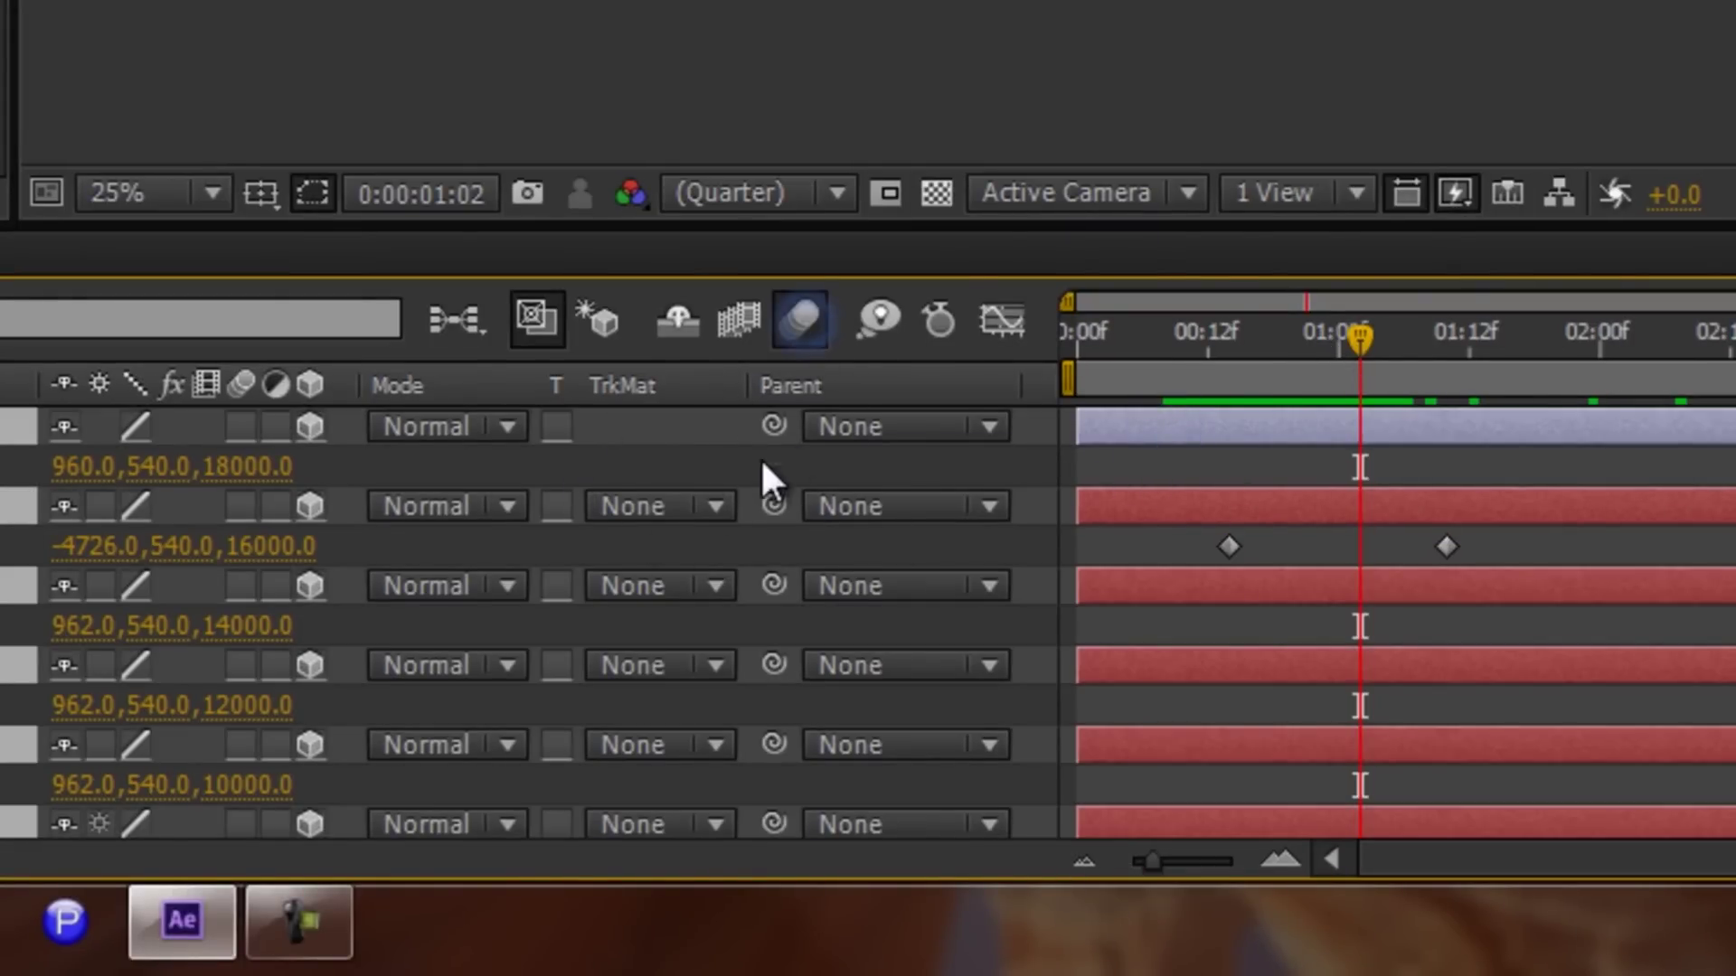
pyautogui.click(245, 425)
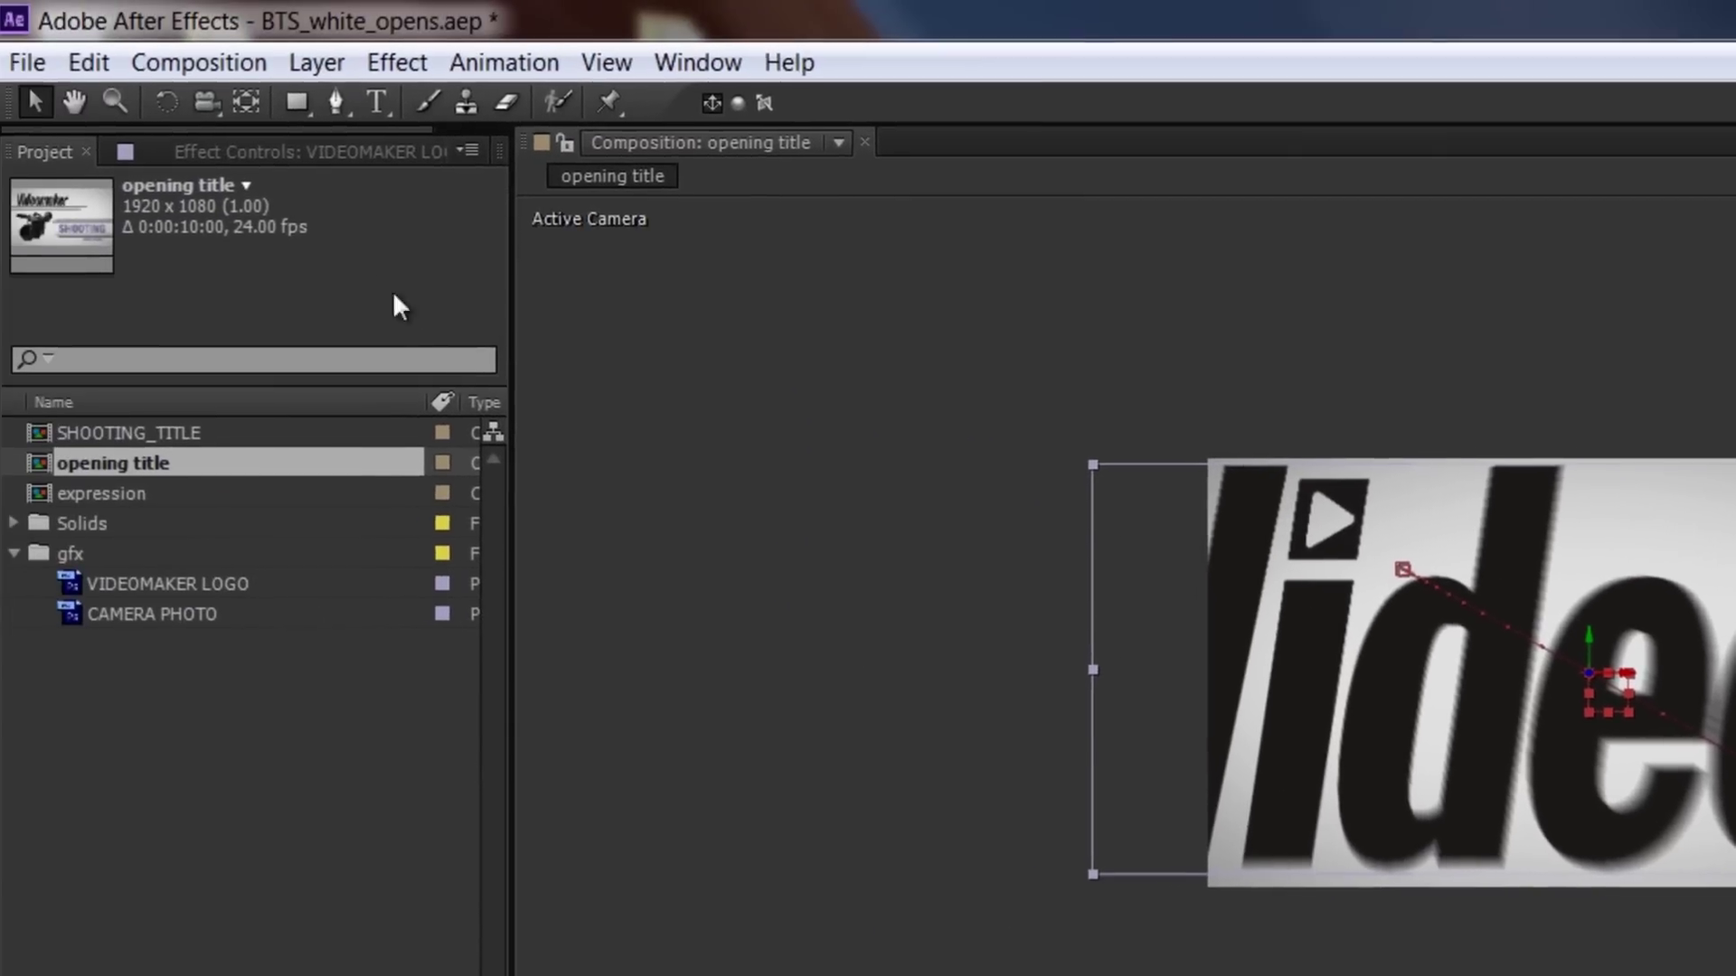
# - Set the opening title composition's motion blur Shutter Angle to 360° and preview the blurred camera move
pyautogui.click(181, 69)
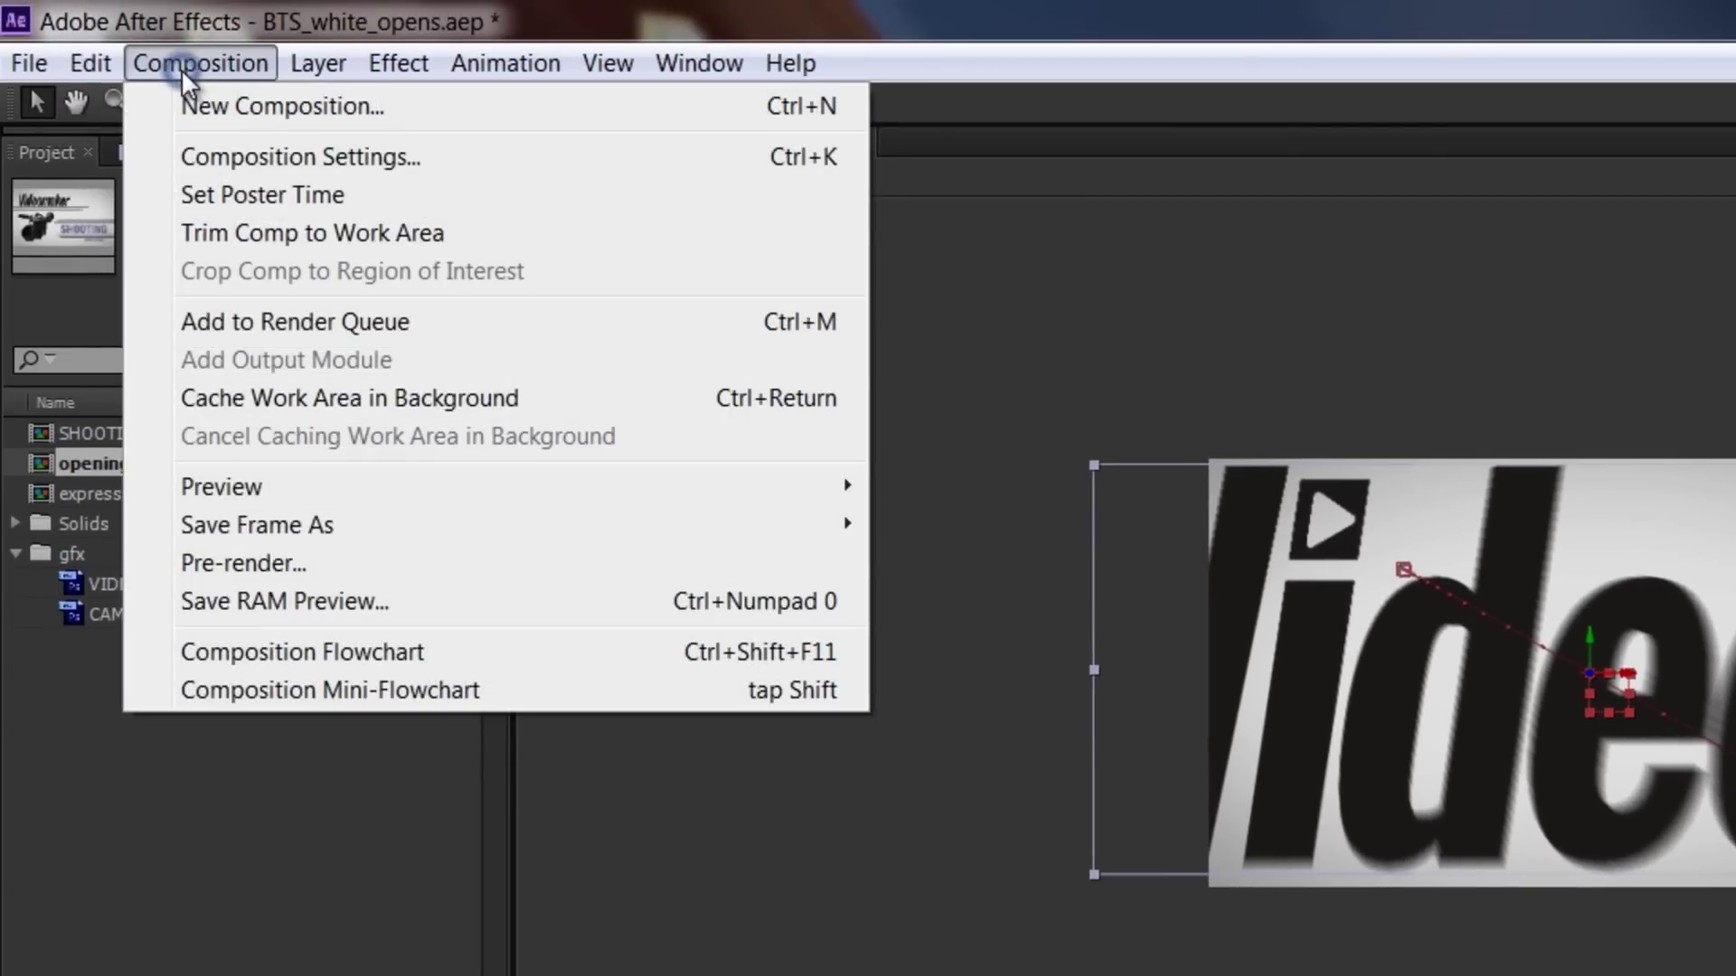
pyautogui.click(269, 159)
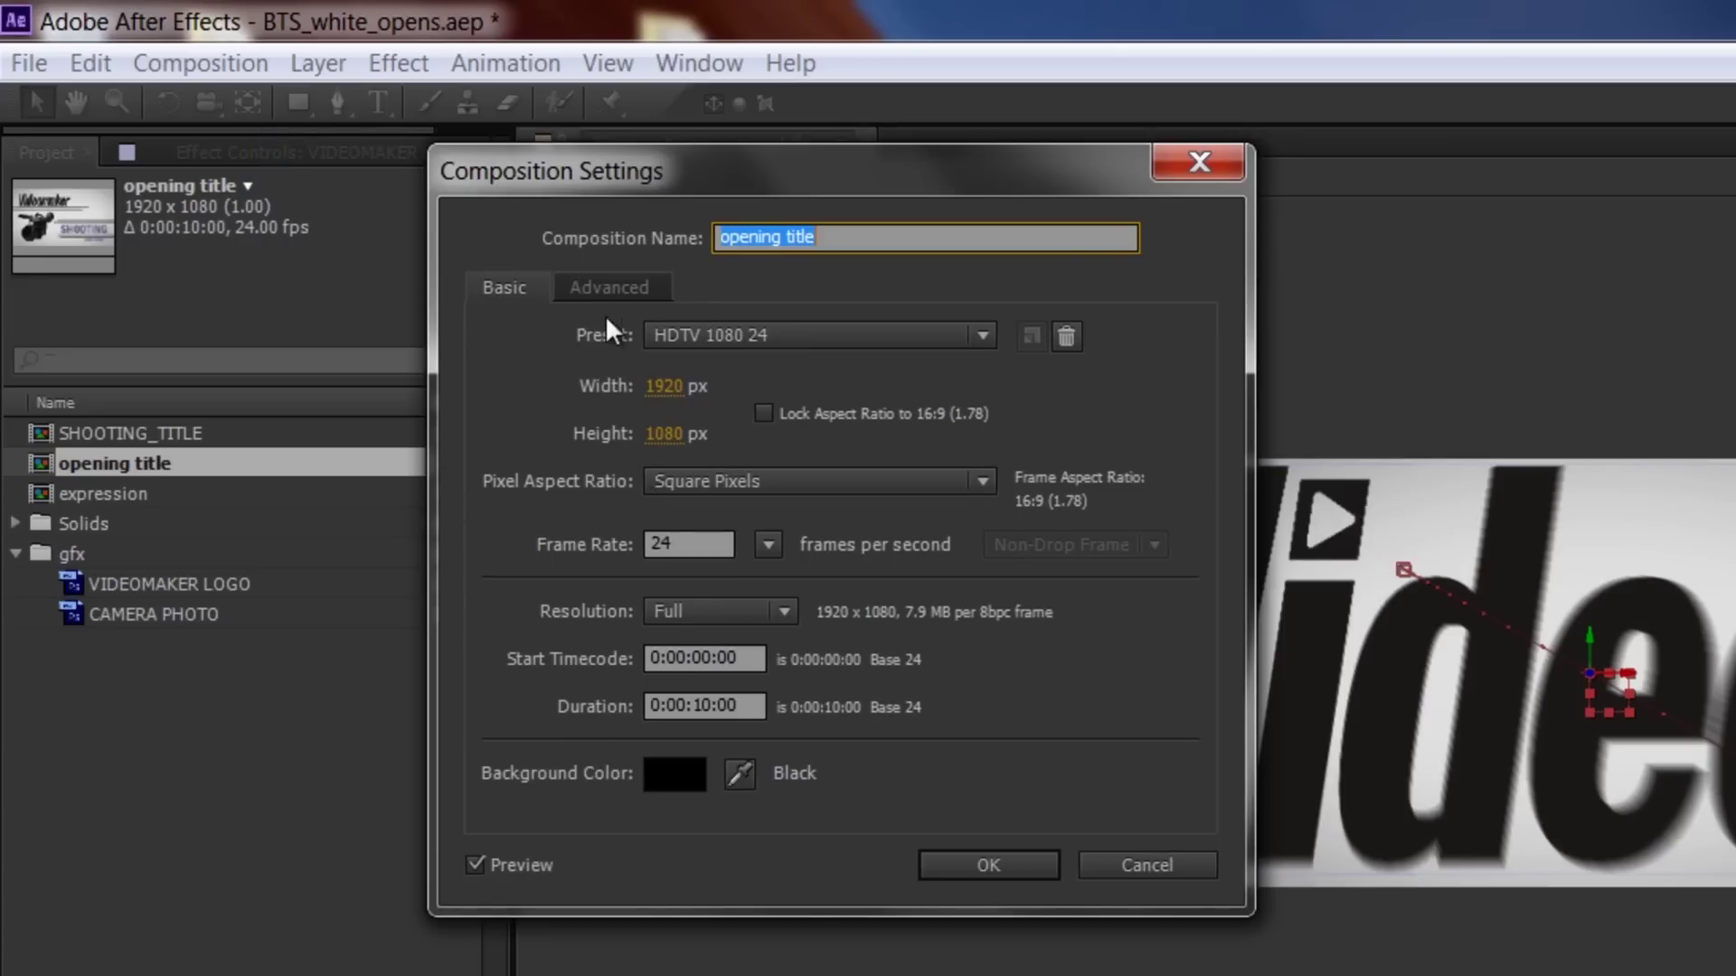
pyautogui.click(599, 297)
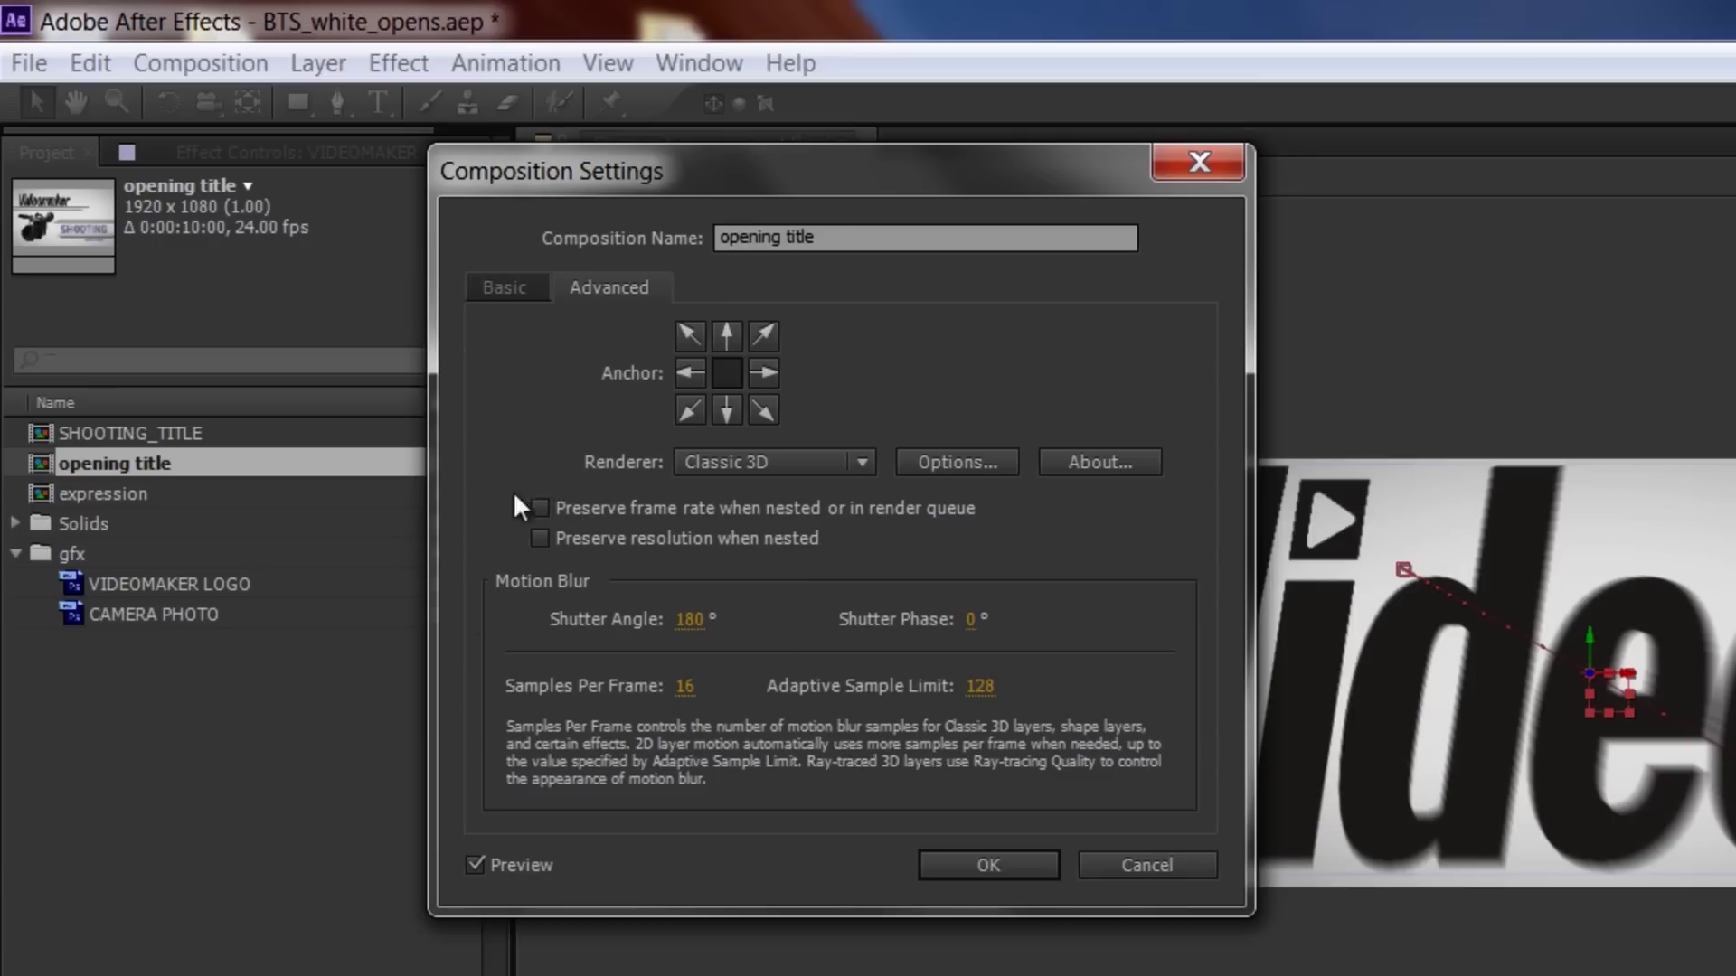
pyautogui.click(692, 620)
pyautogui.write('360')
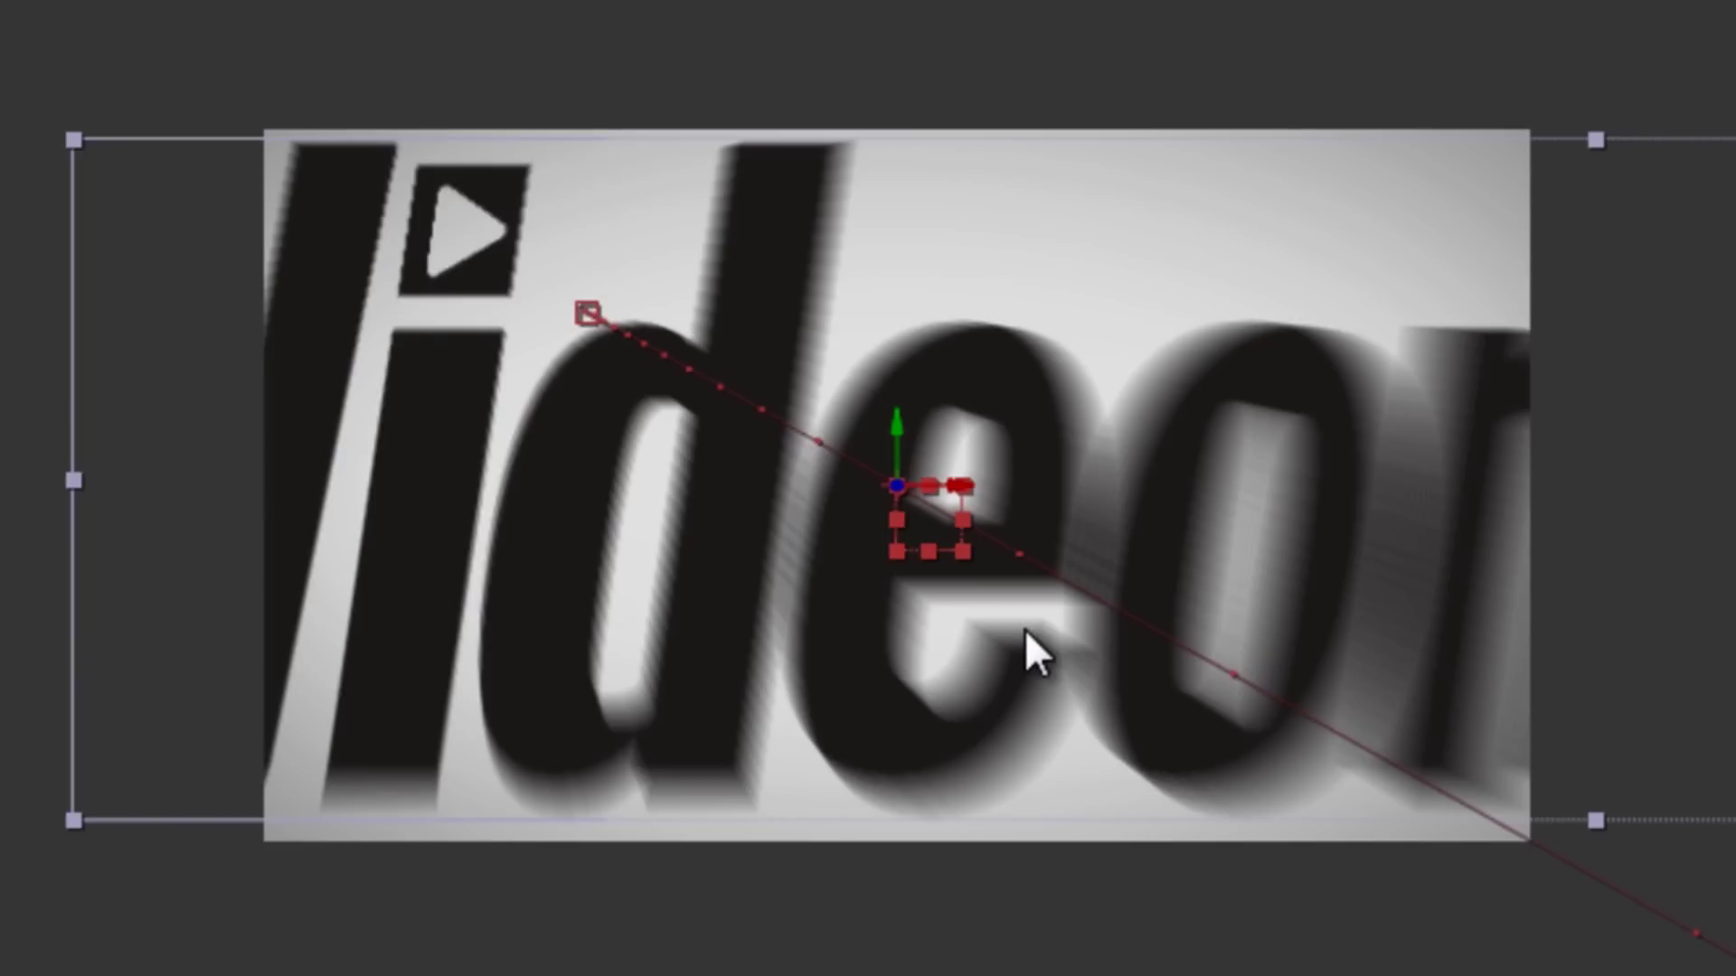
pyautogui.press('space')
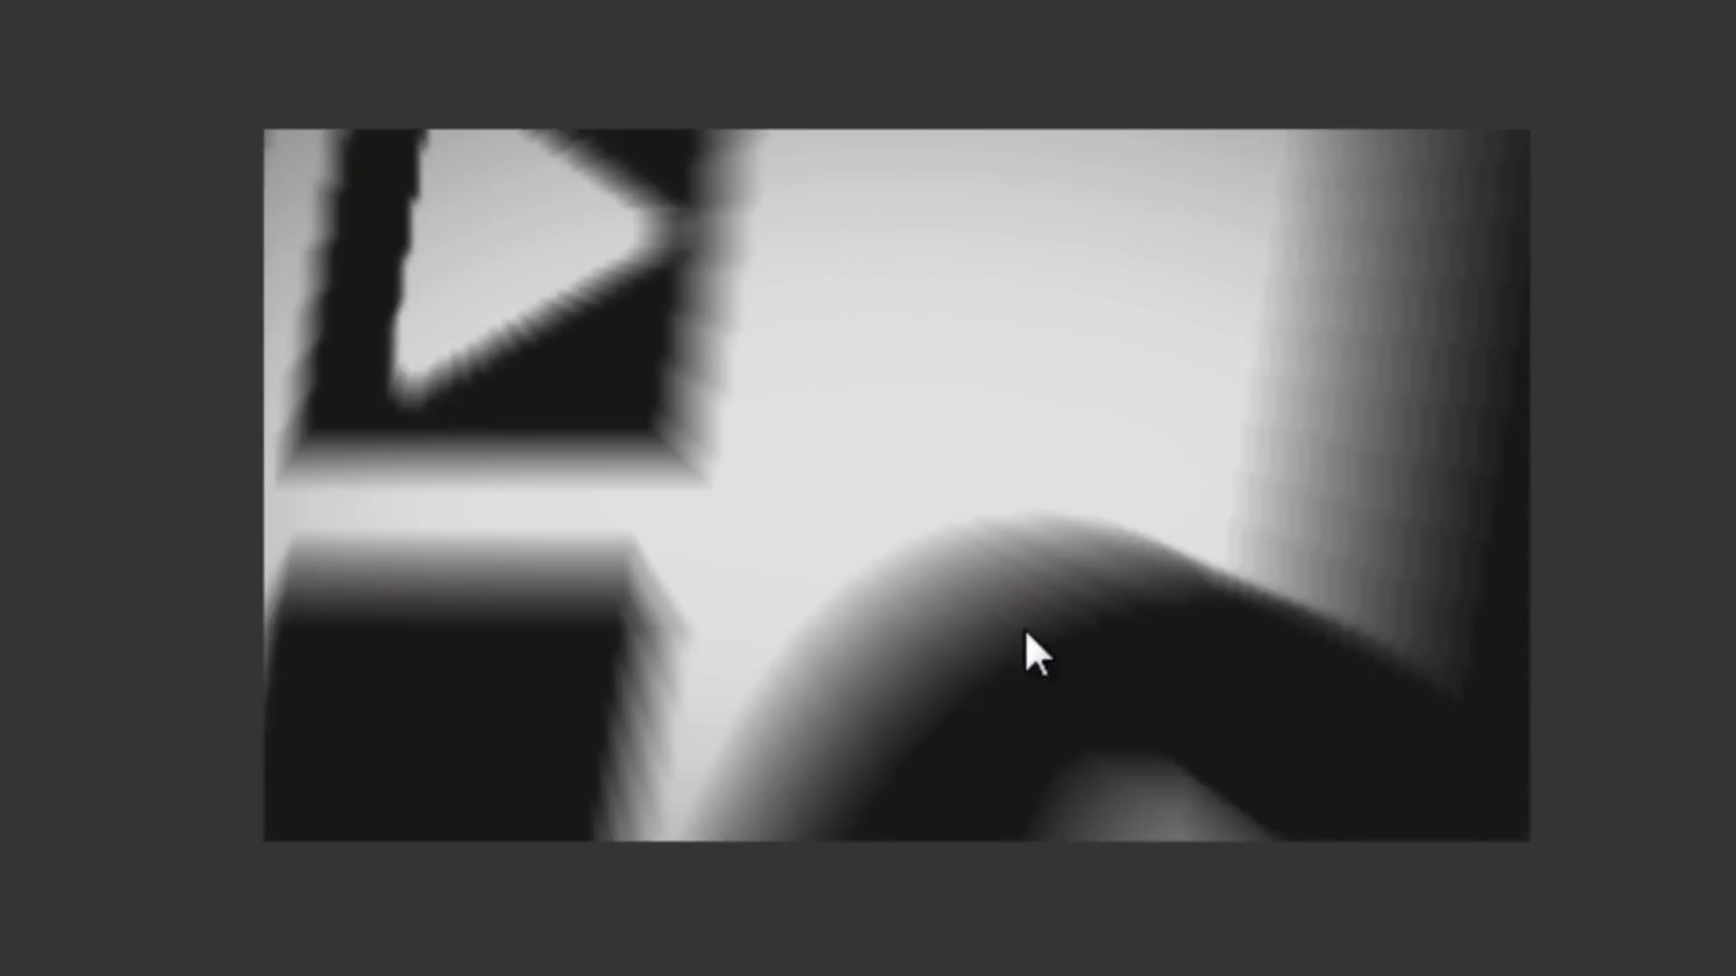